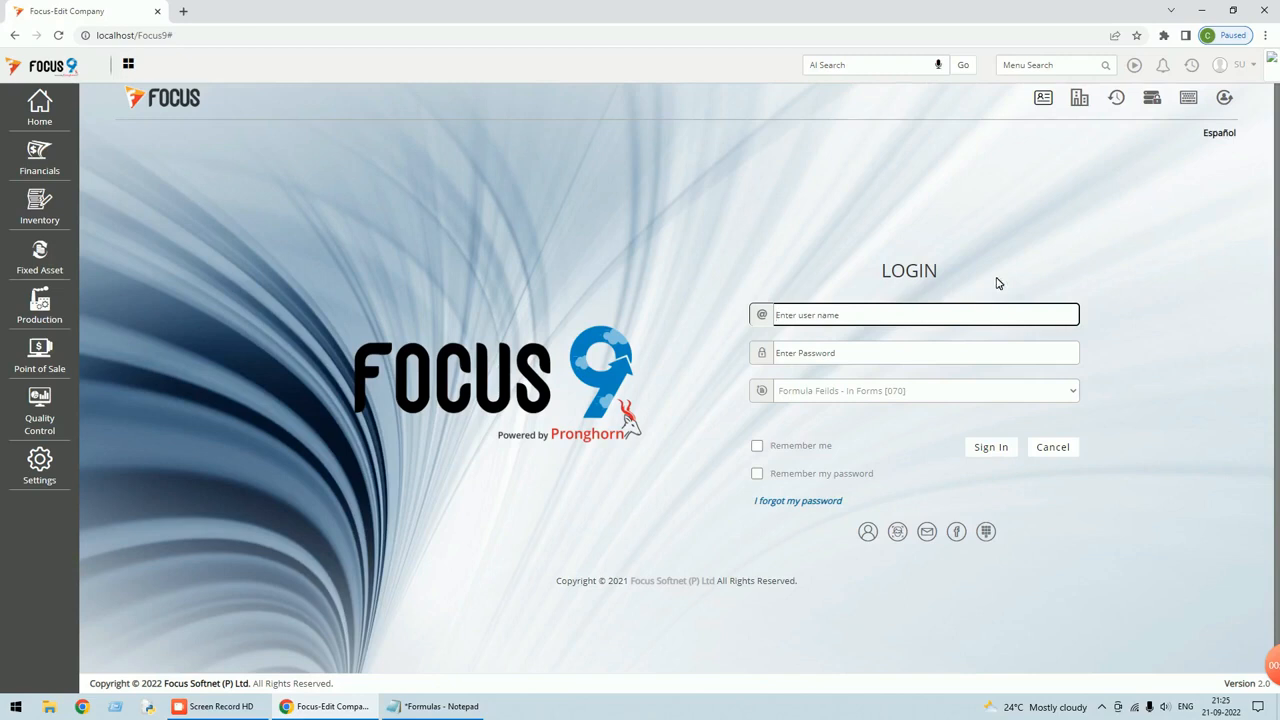
Sign in to the company by entering the user name and password.
type("su")
key("Tab")
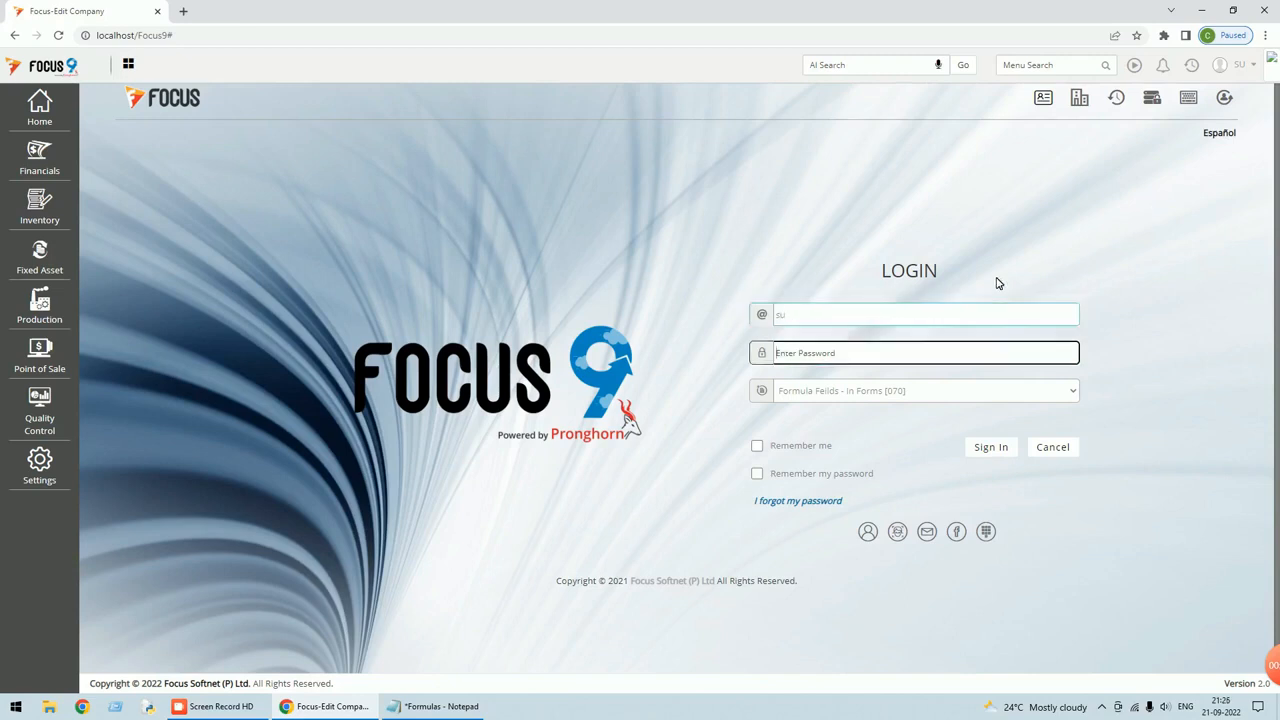
type("s")
key("Return")
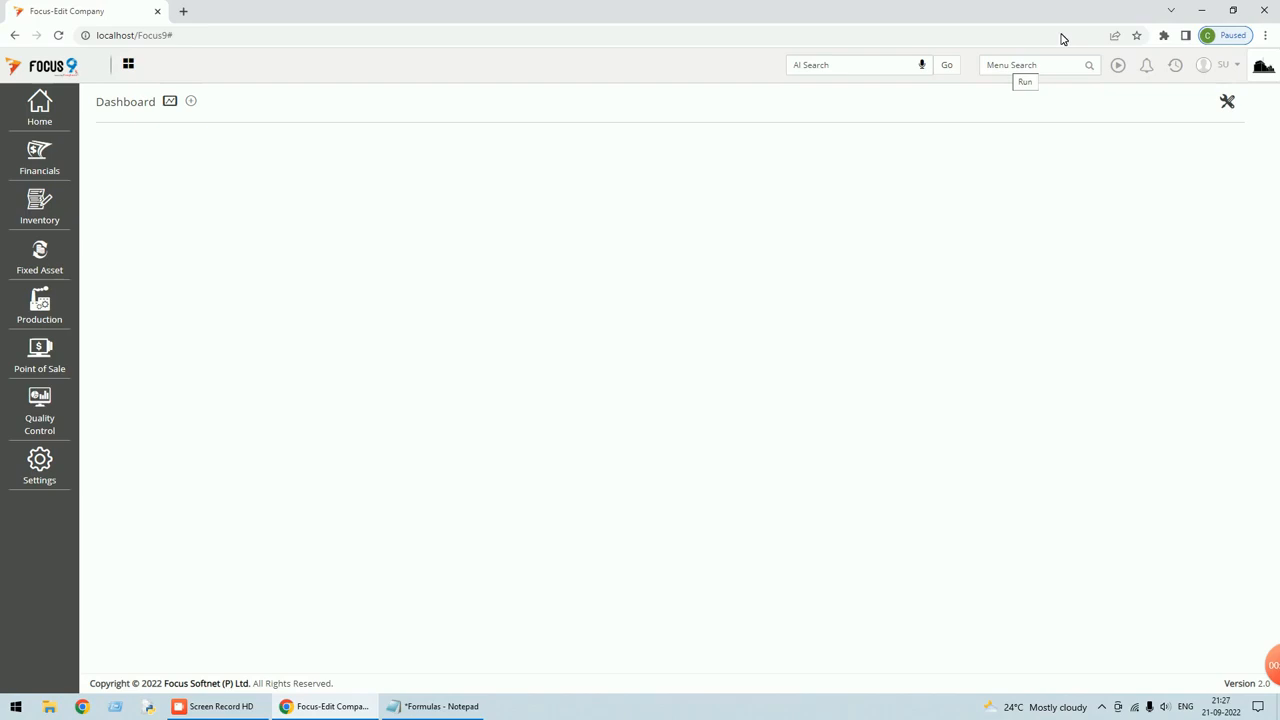
Search 'sales' in Menu Search, open Sales Orders and start a new voucher.
left_click(1032, 65)
type("sales")
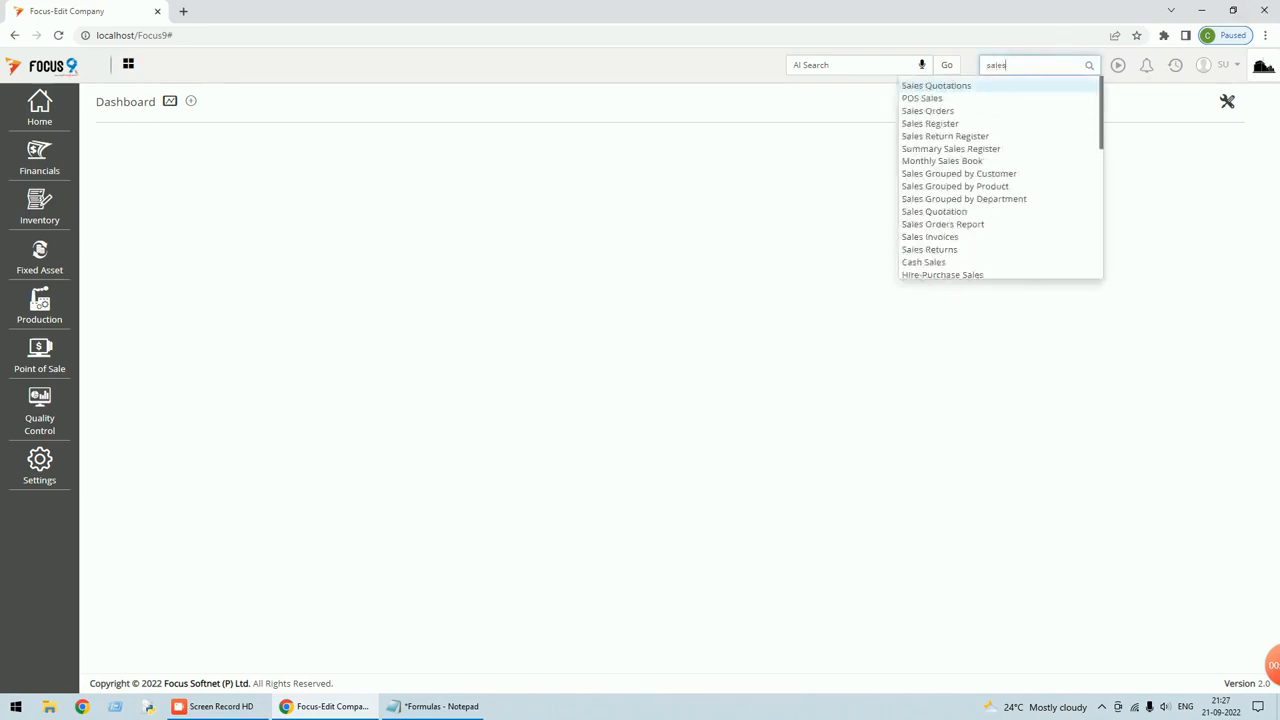
left_click(923, 118)
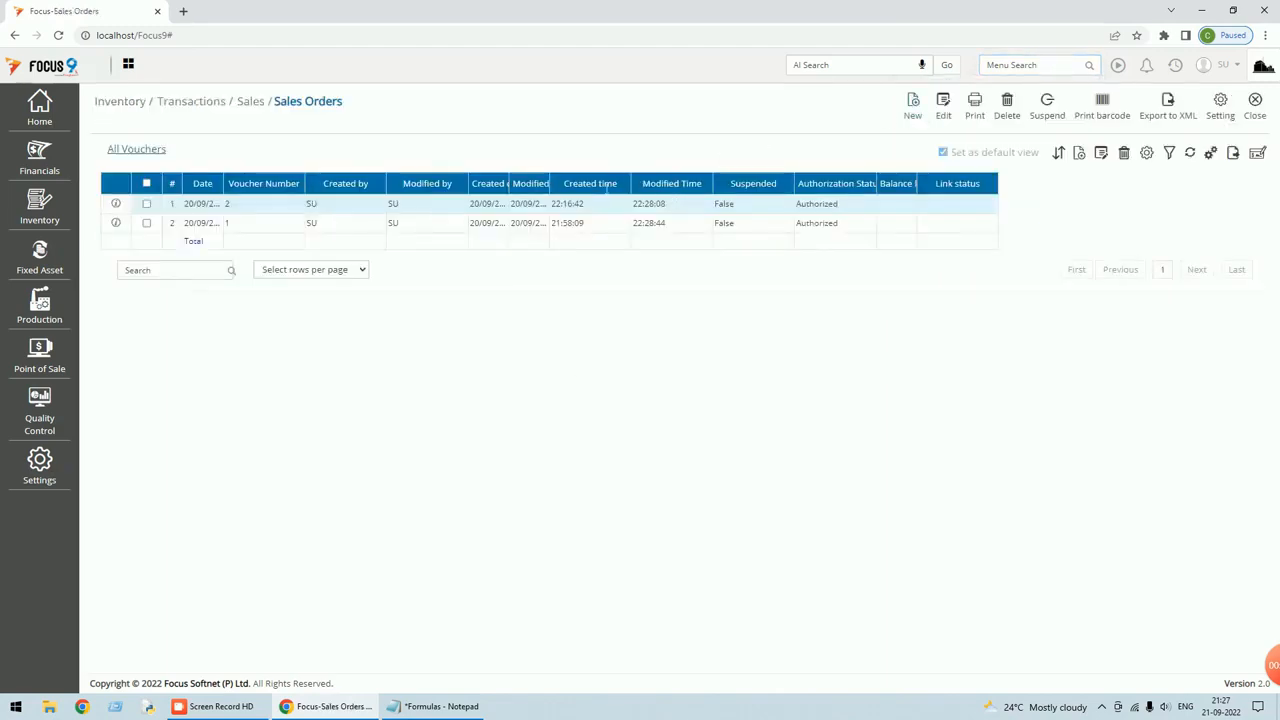
left_click(914, 104)
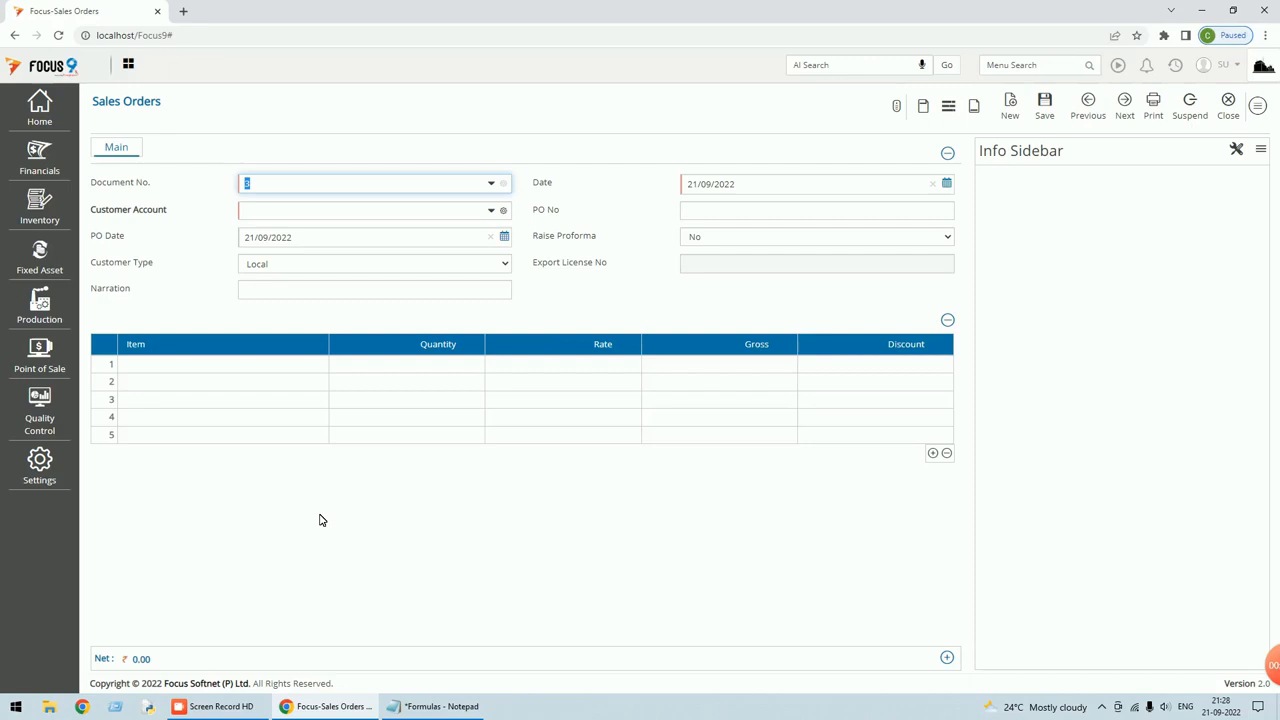
In Sales Orders settings, set row 1 master to Cost Center in the Header and update.
left_click(1260, 108)
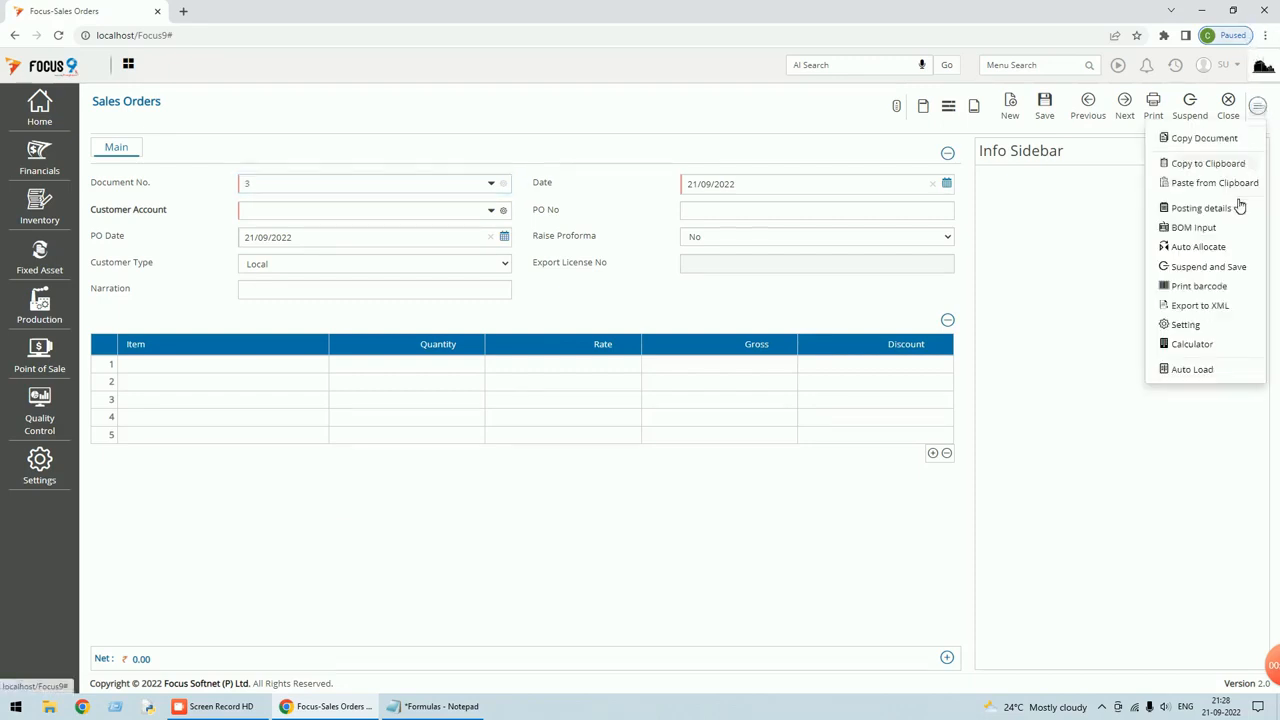
left_click(1188, 325)
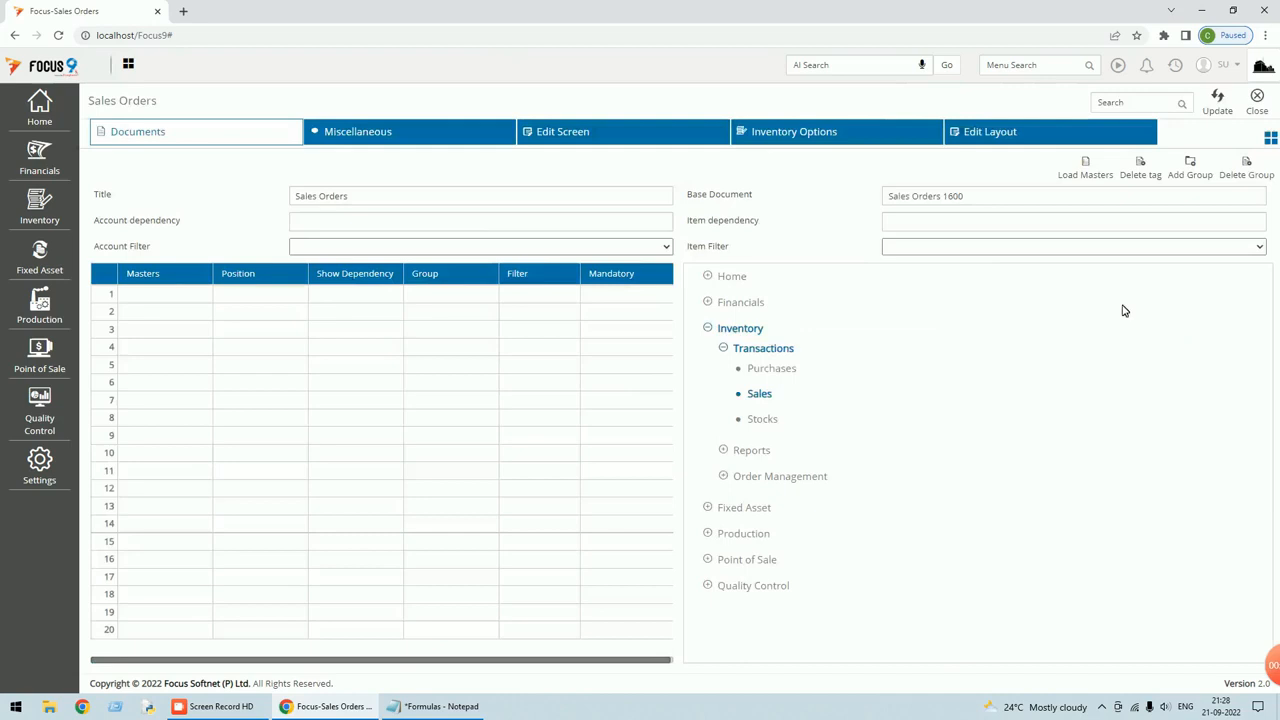
left_click(183, 300)
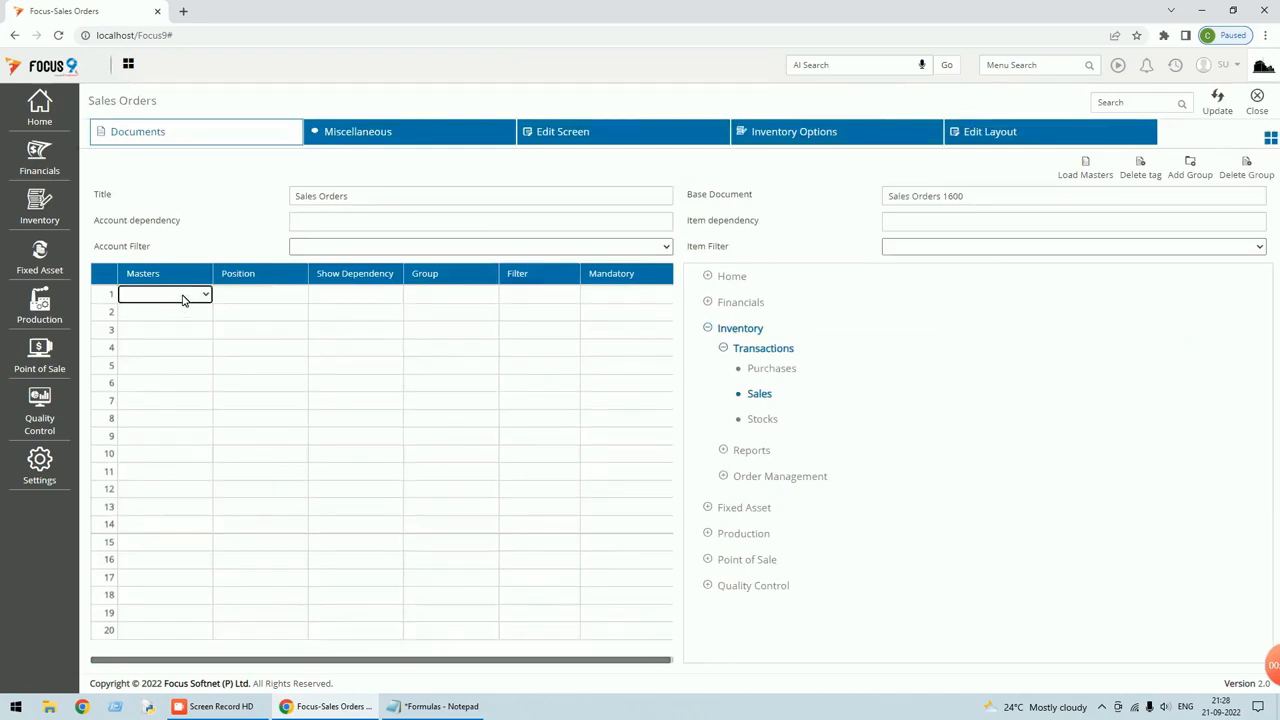
key("c")
key("Tab")
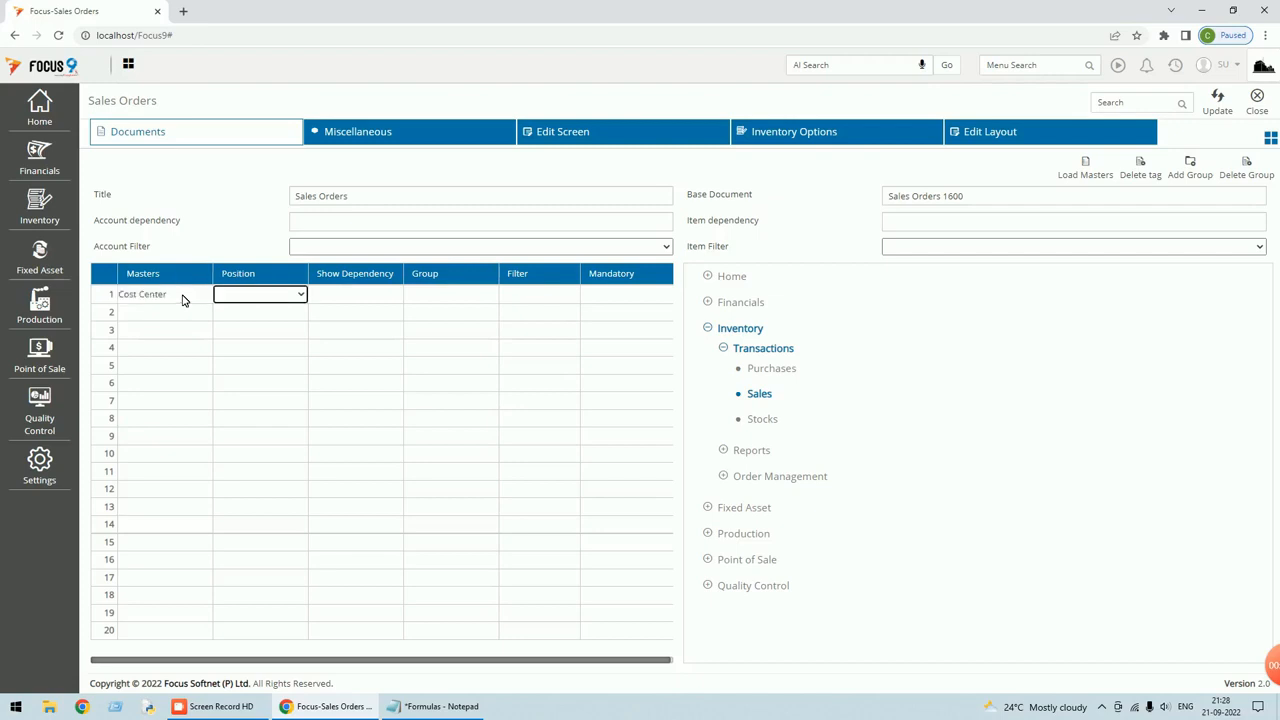
left_click(300, 294)
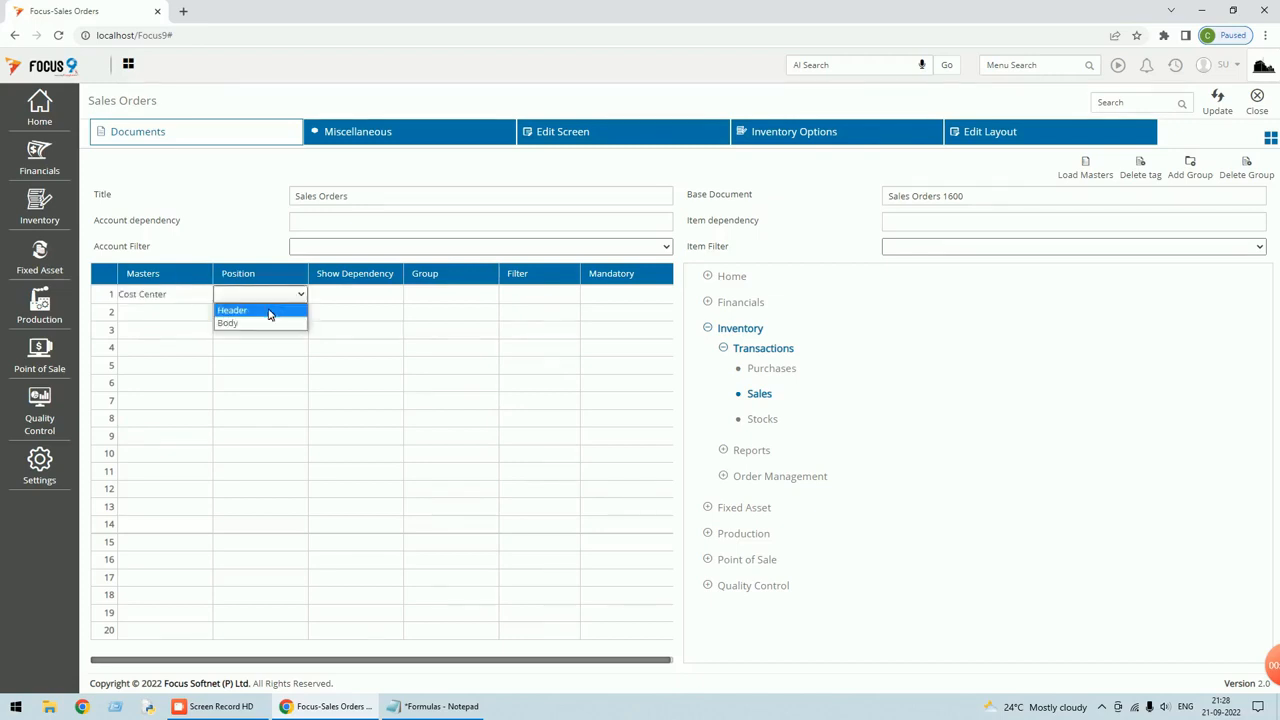
left_click(268, 314)
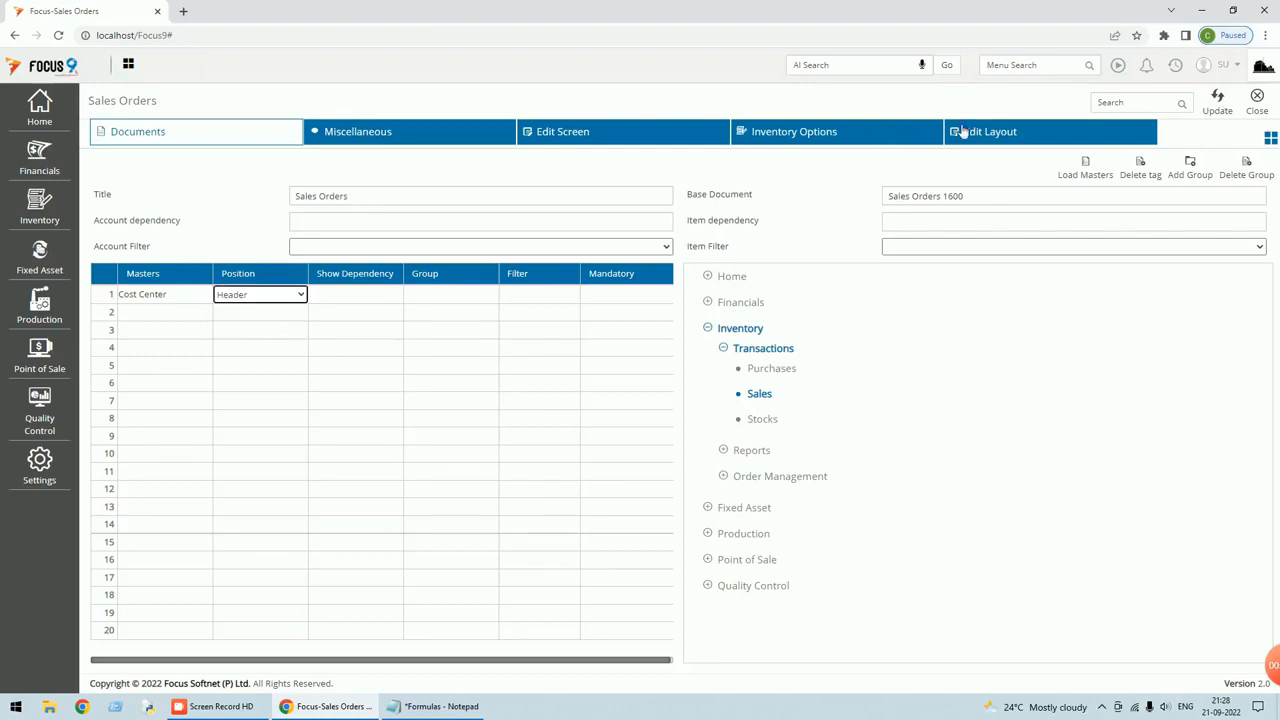
left_click(1217, 100)
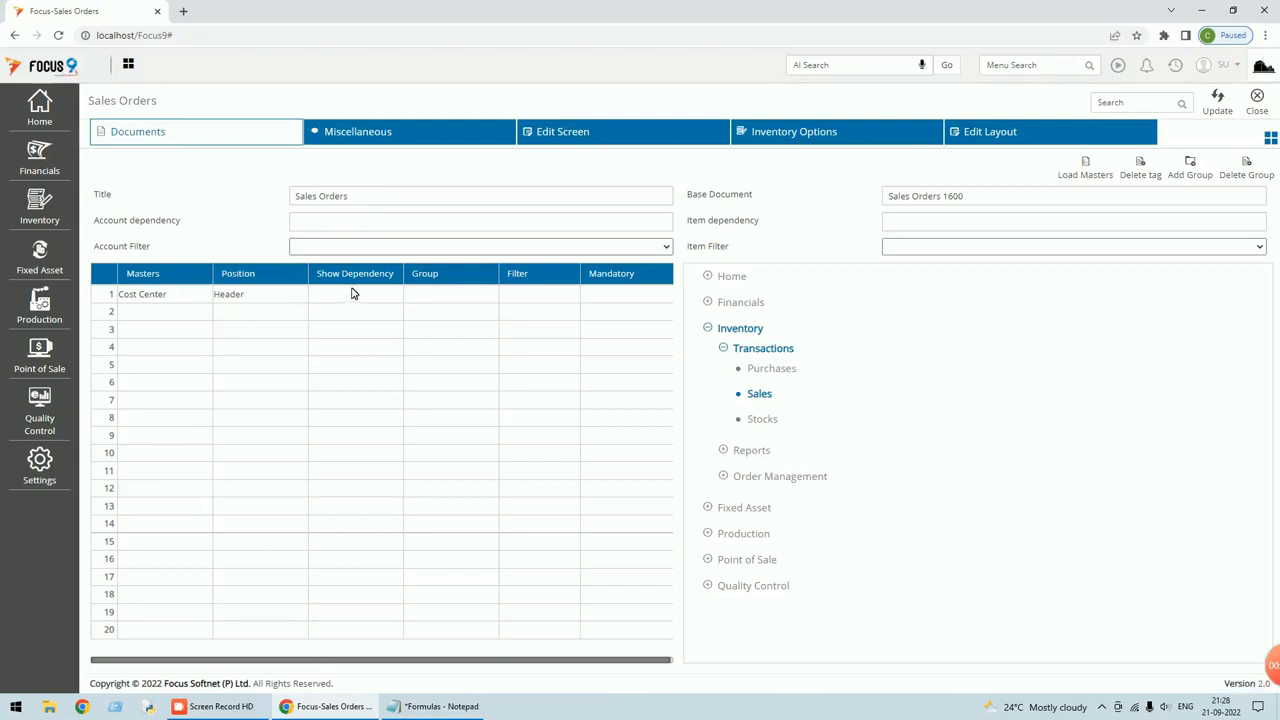
Open Edit Screen, check the Footer fields, then view the Body fields listing only Discount.
left_click(576, 138)
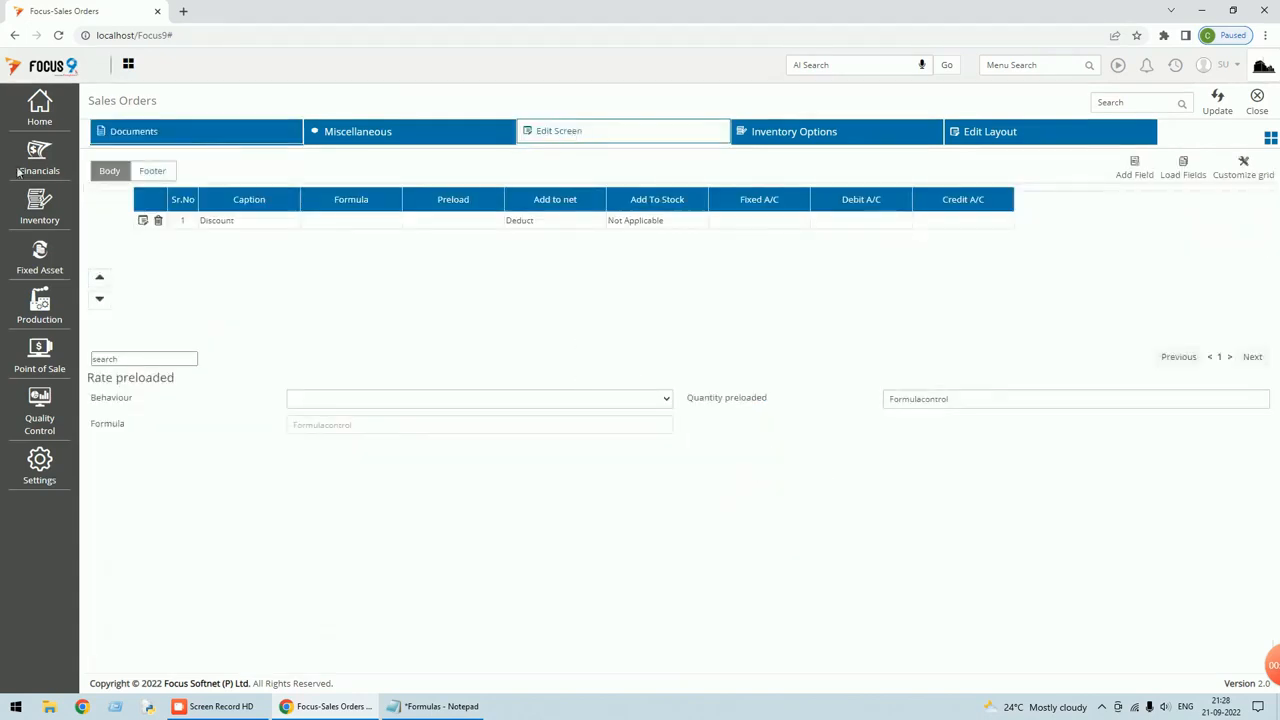
left_click(155, 172)
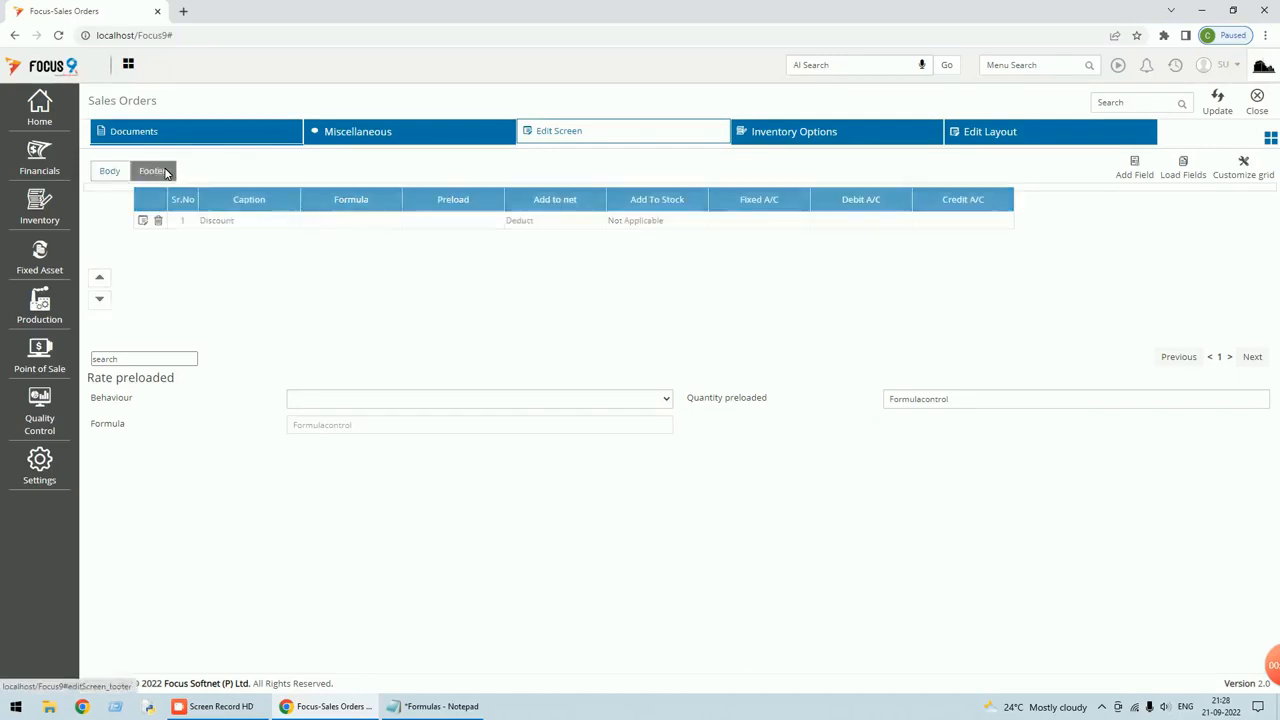
left_click(110, 171)
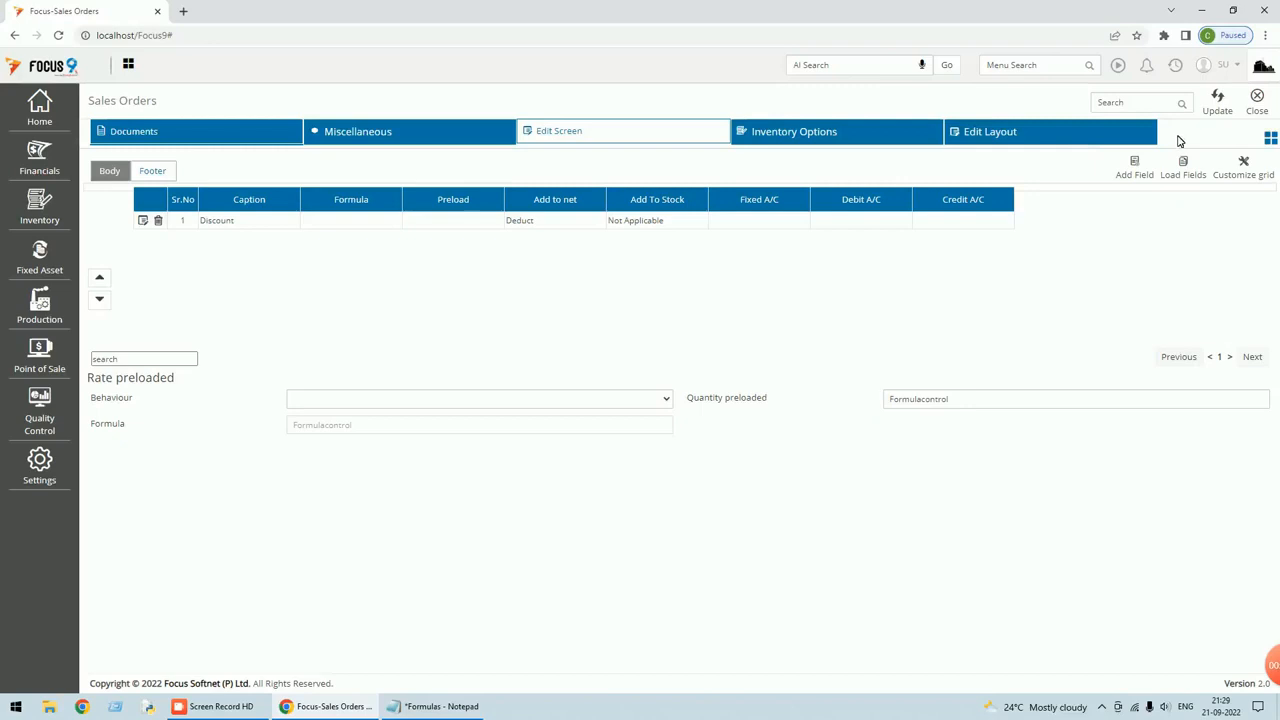
Add a new body field captioned Tax% with 2 decimals.
left_click(1141, 176)
type("Ta")
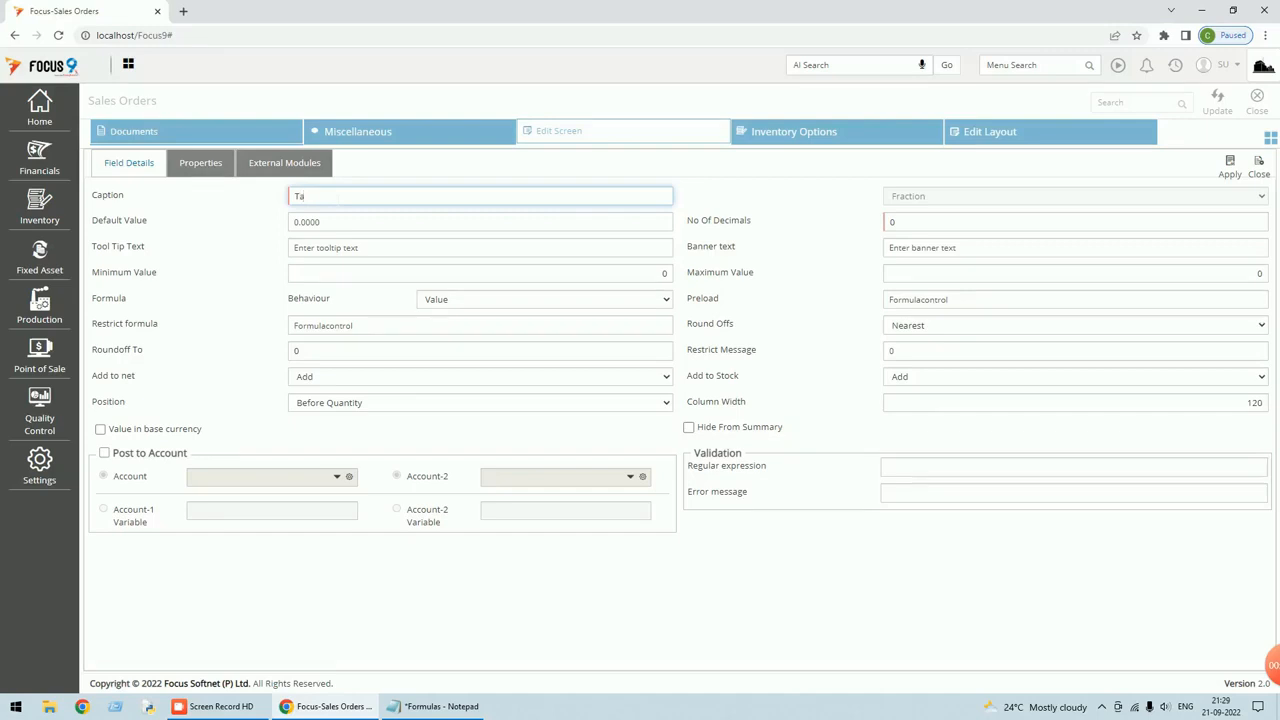
type("x%")
key("Tab")
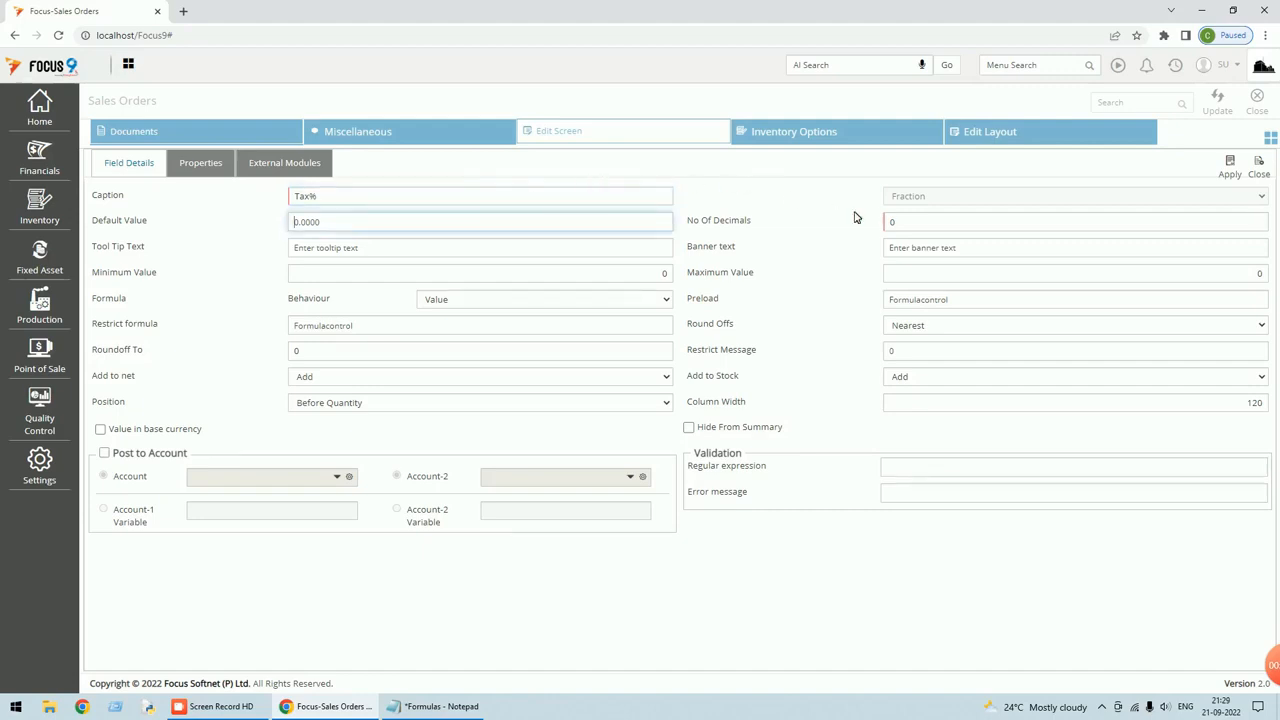
left_click(982, 221)
type("2")
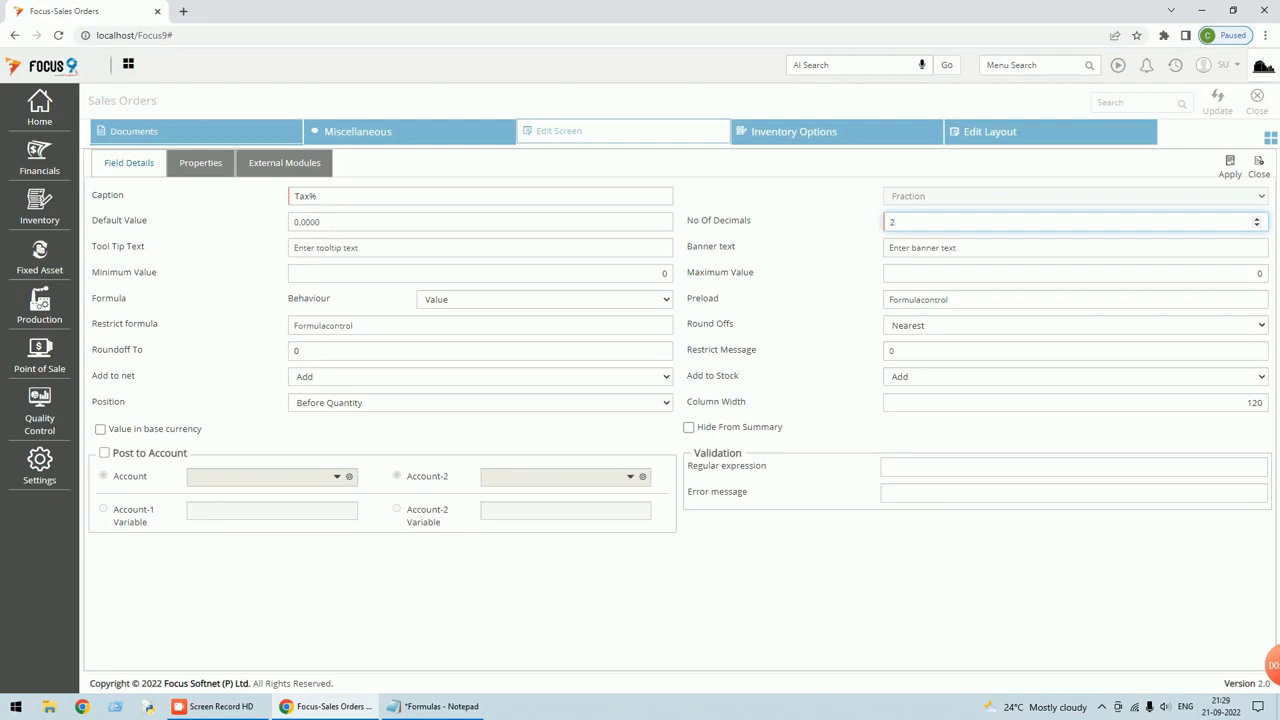
Give Tax% a default value of 0.00 and list its behaviour options.
left_click(294, 222)
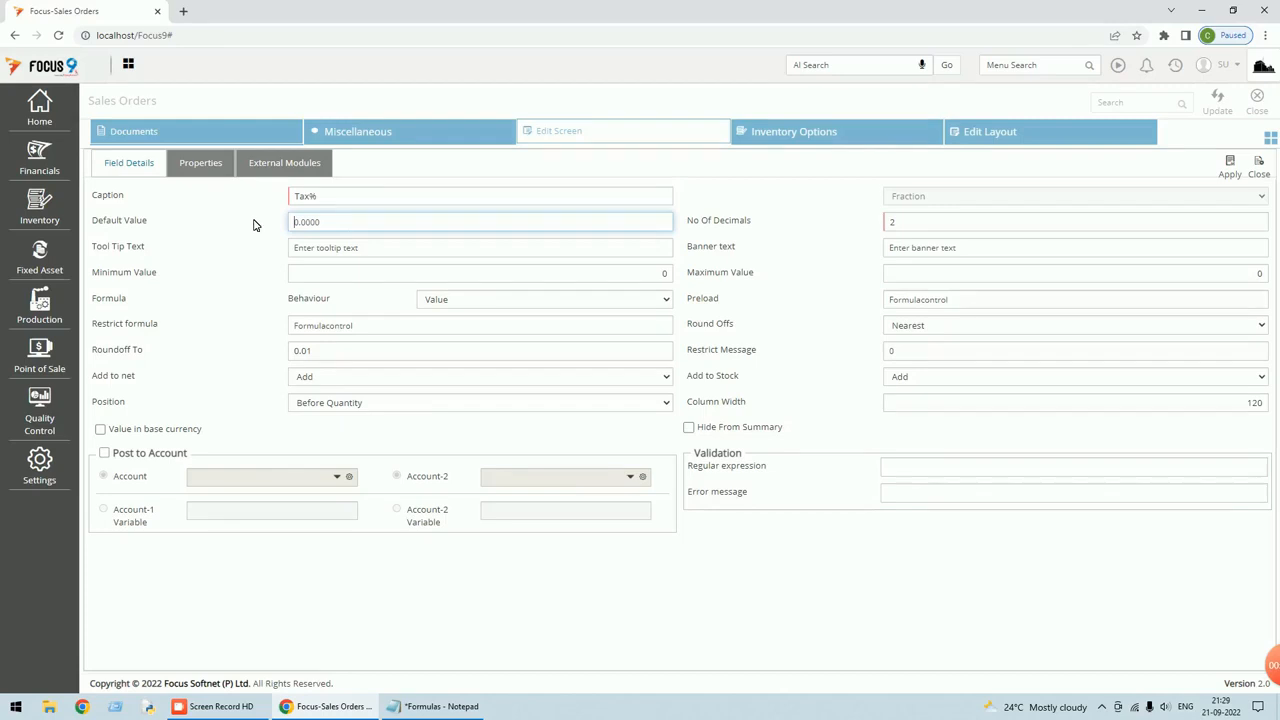
type("9")
key("BackSpace")
type(".")
key("BackSpace")
type("0.00")
key("Tab")
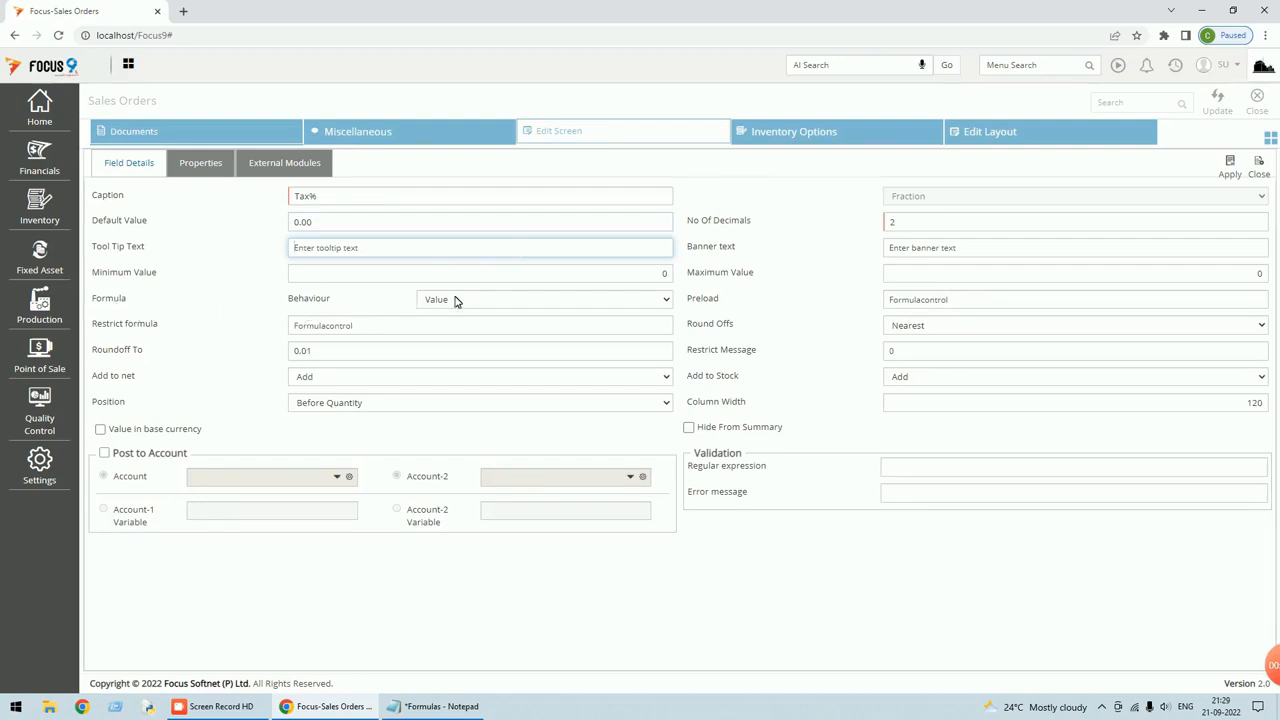
left_click(668, 302)
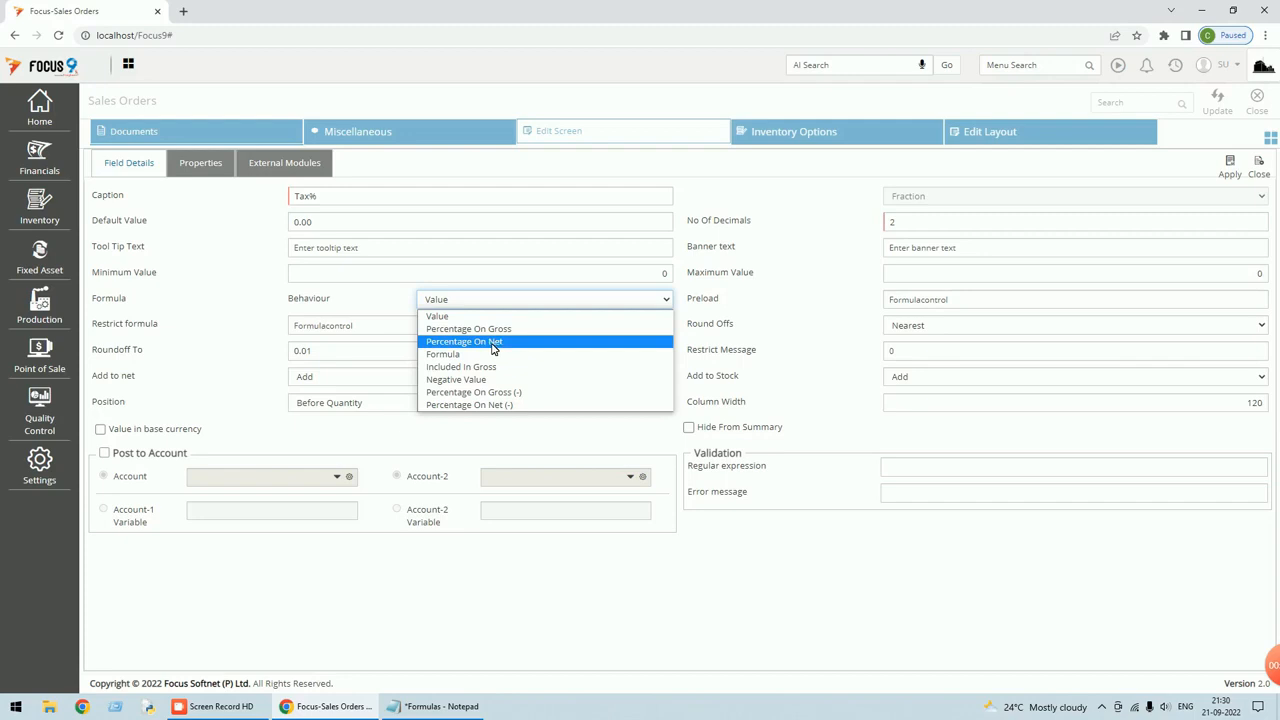
Make Tax% formula-driven and stop it from affecting stock.
left_click(447, 358)
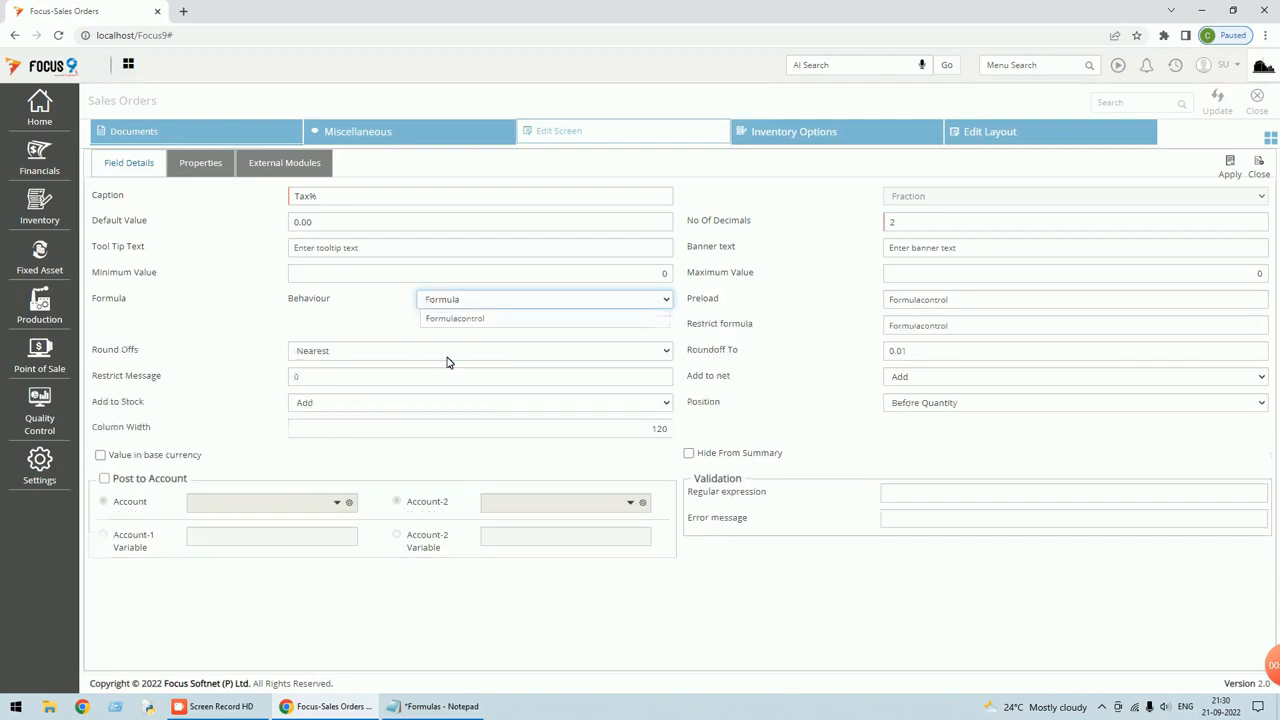
left_click(543, 318)
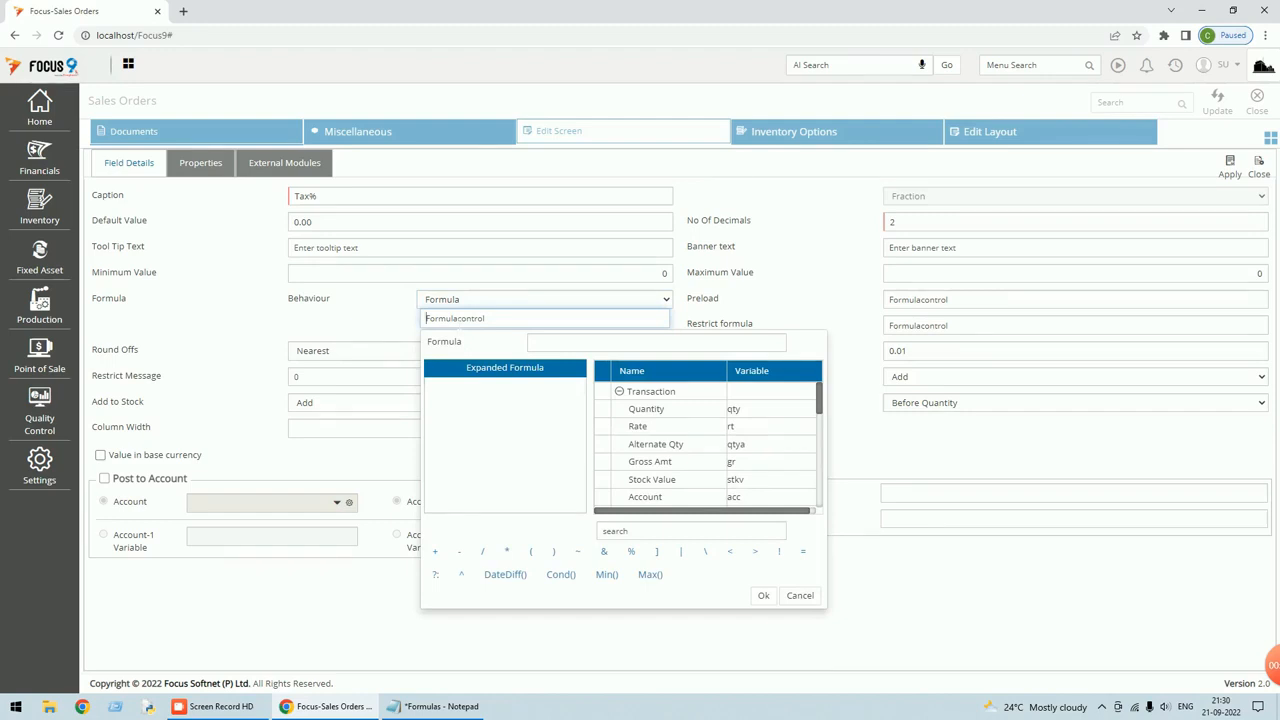
left_click(763, 596)
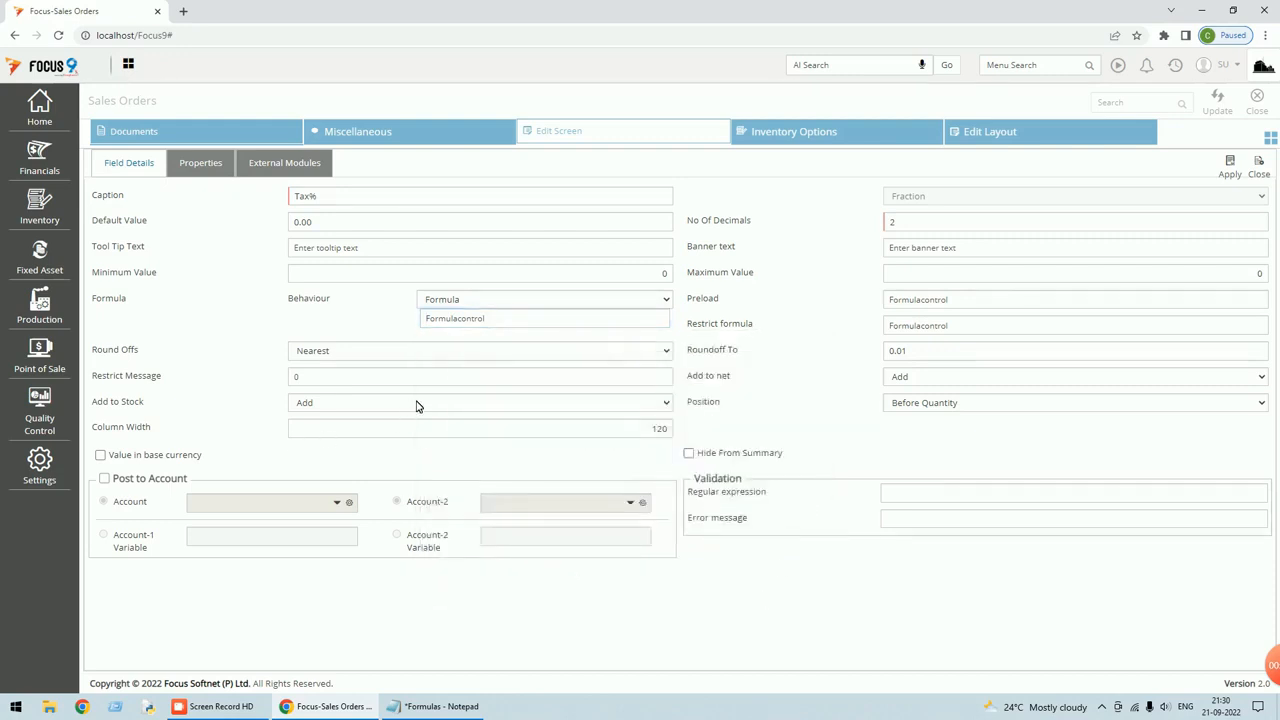
left_click(664, 403)
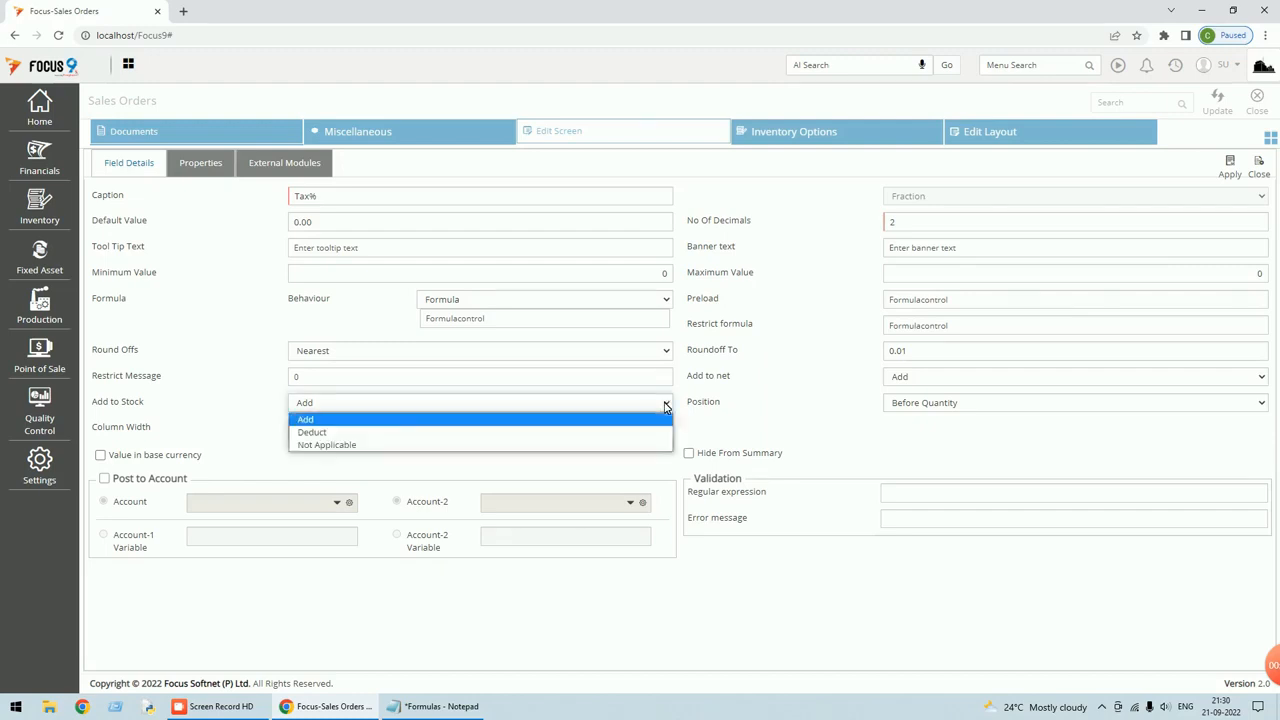
left_click(327, 445)
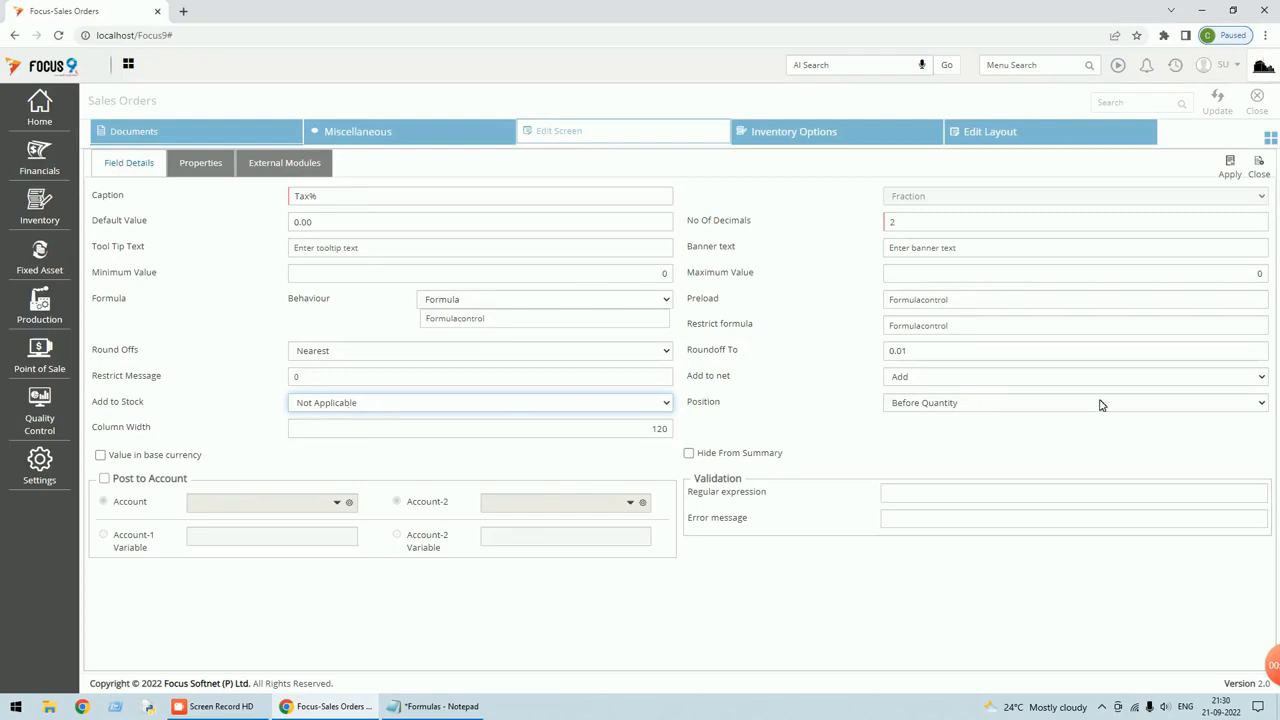
Position the Tax% column After Gross and keep Add as its net effect.
left_click(1257, 404)
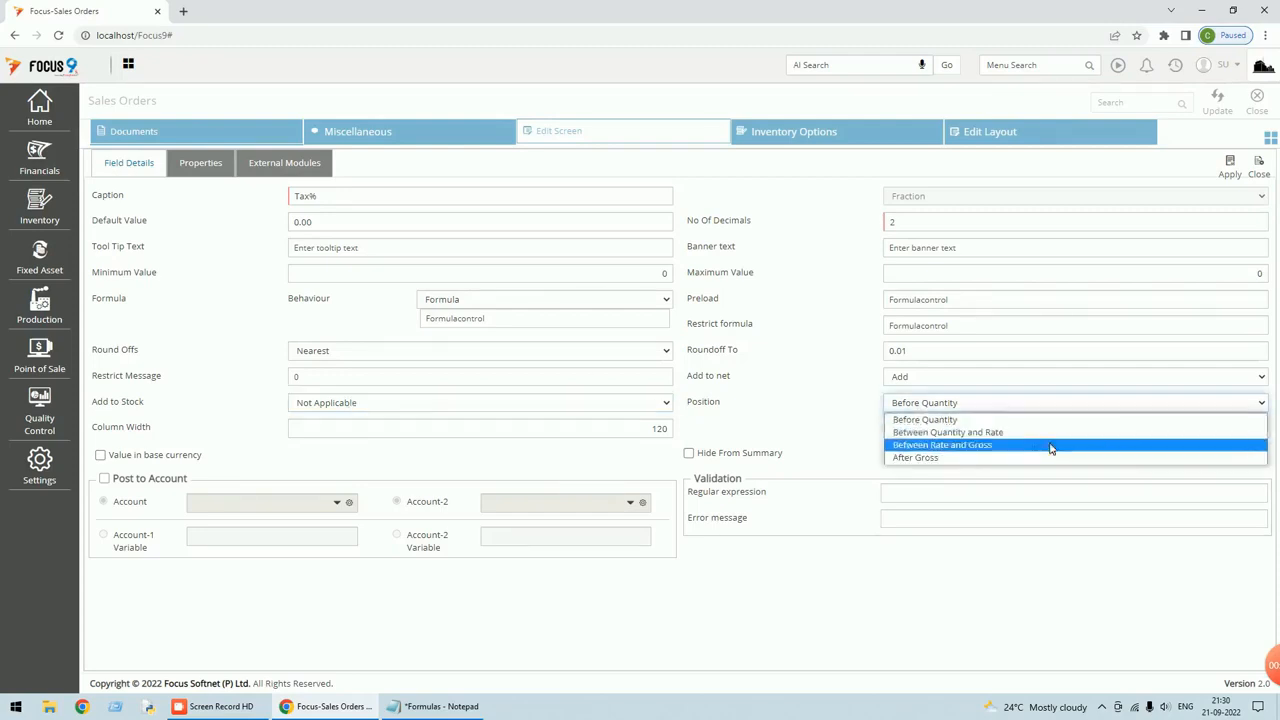
left_click(905, 459)
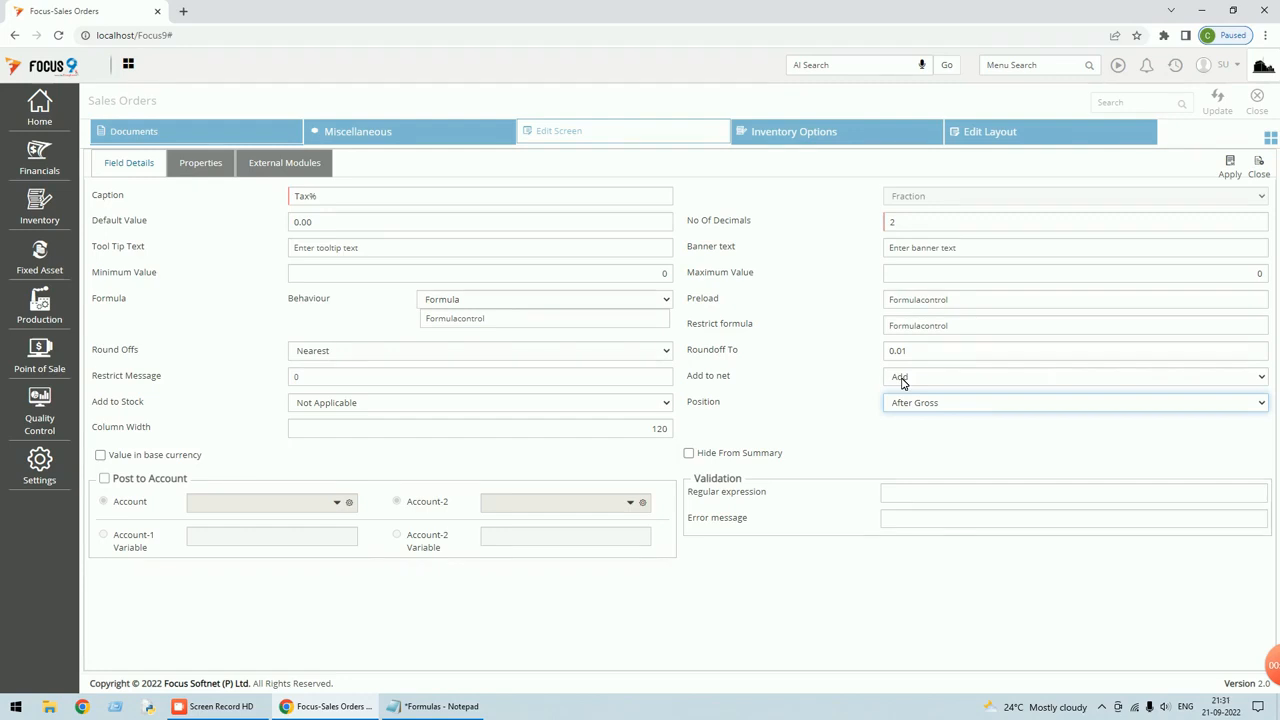
left_click(1262, 378)
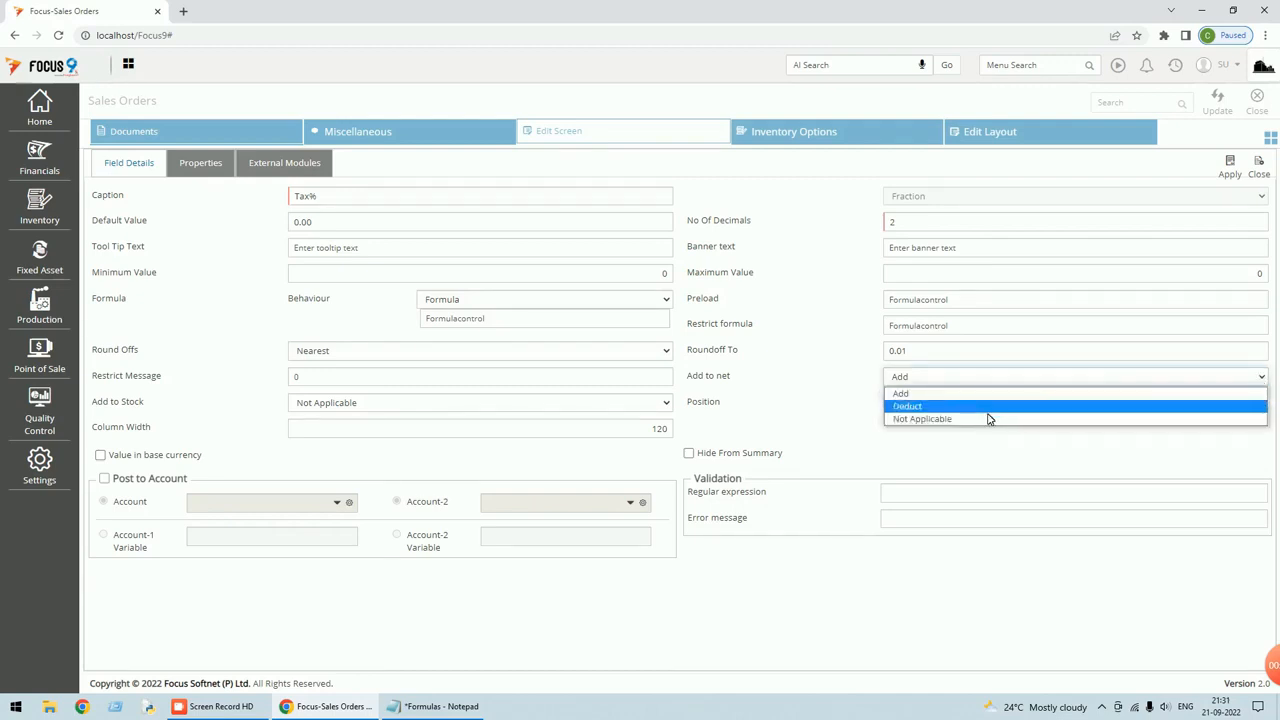
left_click(912, 393)
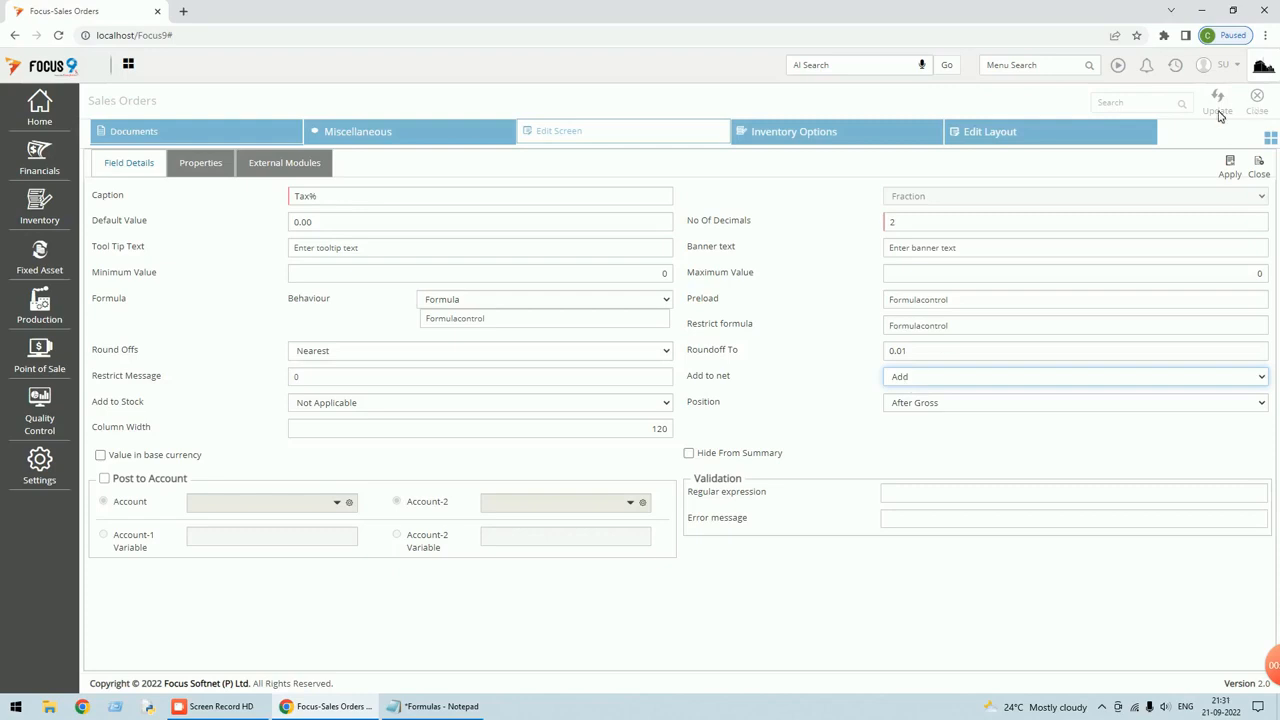
Apply and save the Tax% field setup, then load sales order 2.
left_click(1231, 166)
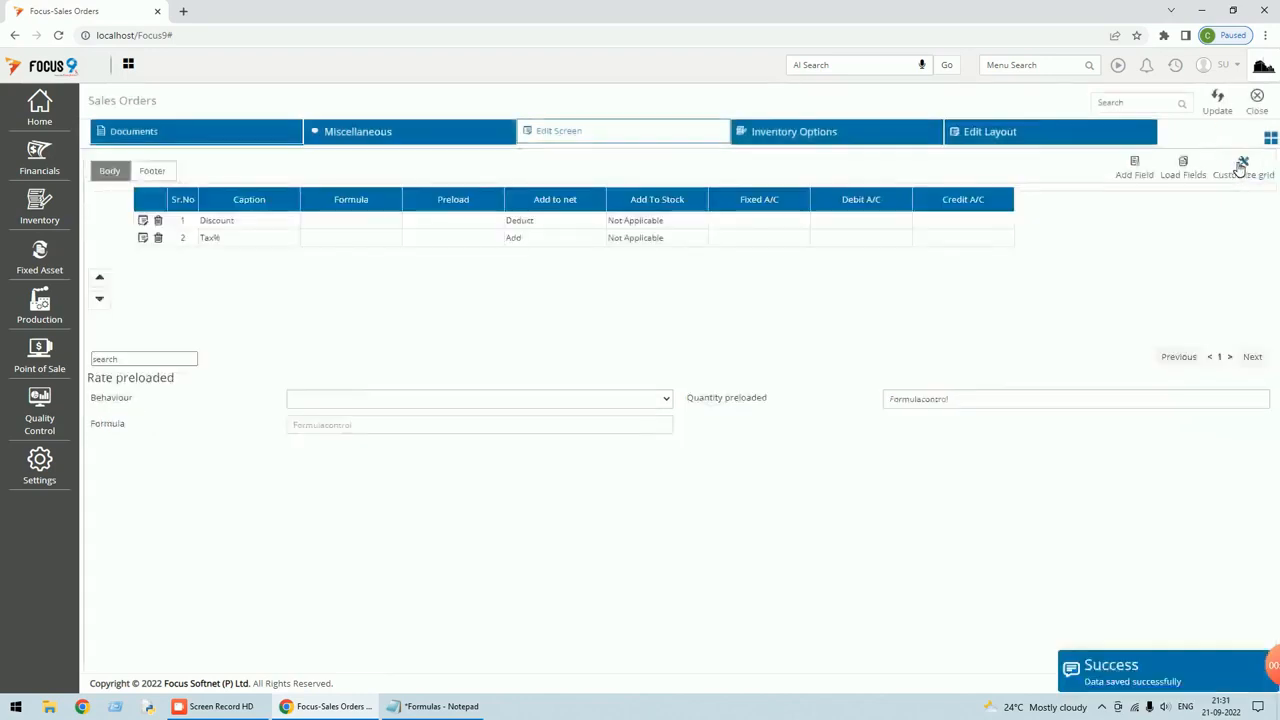
left_click(1221, 113)
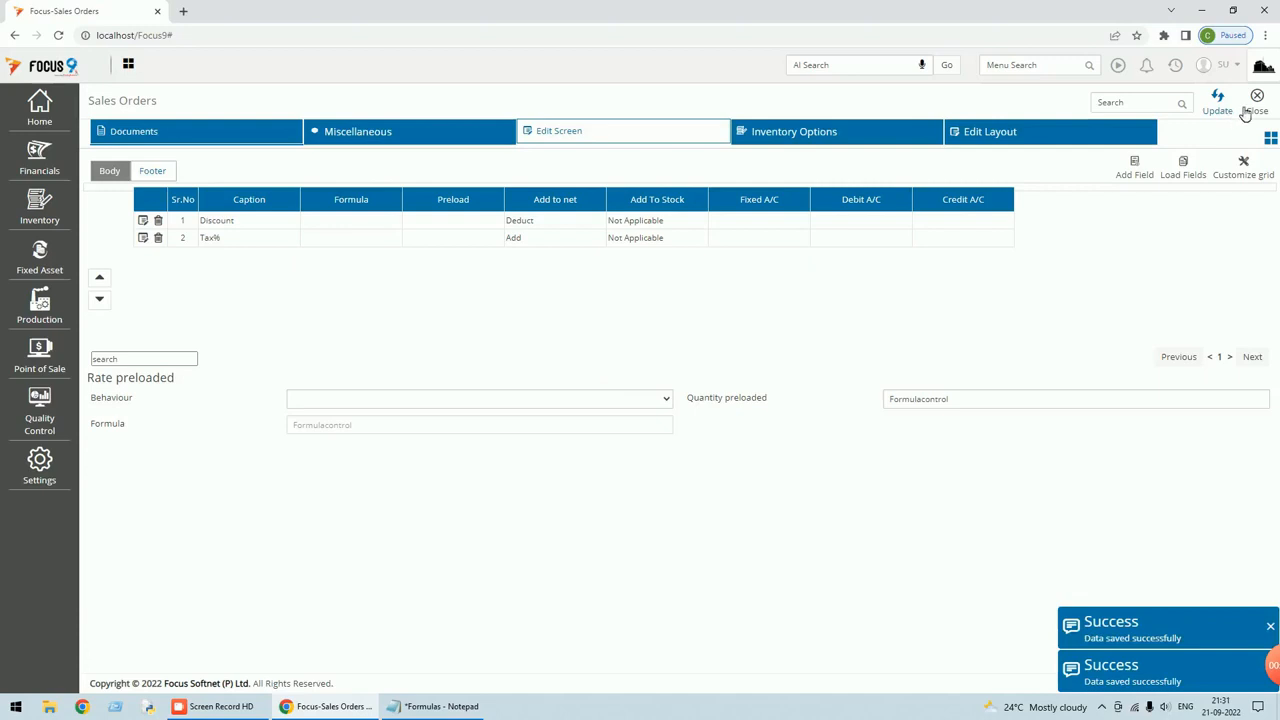
left_click(1261, 108)
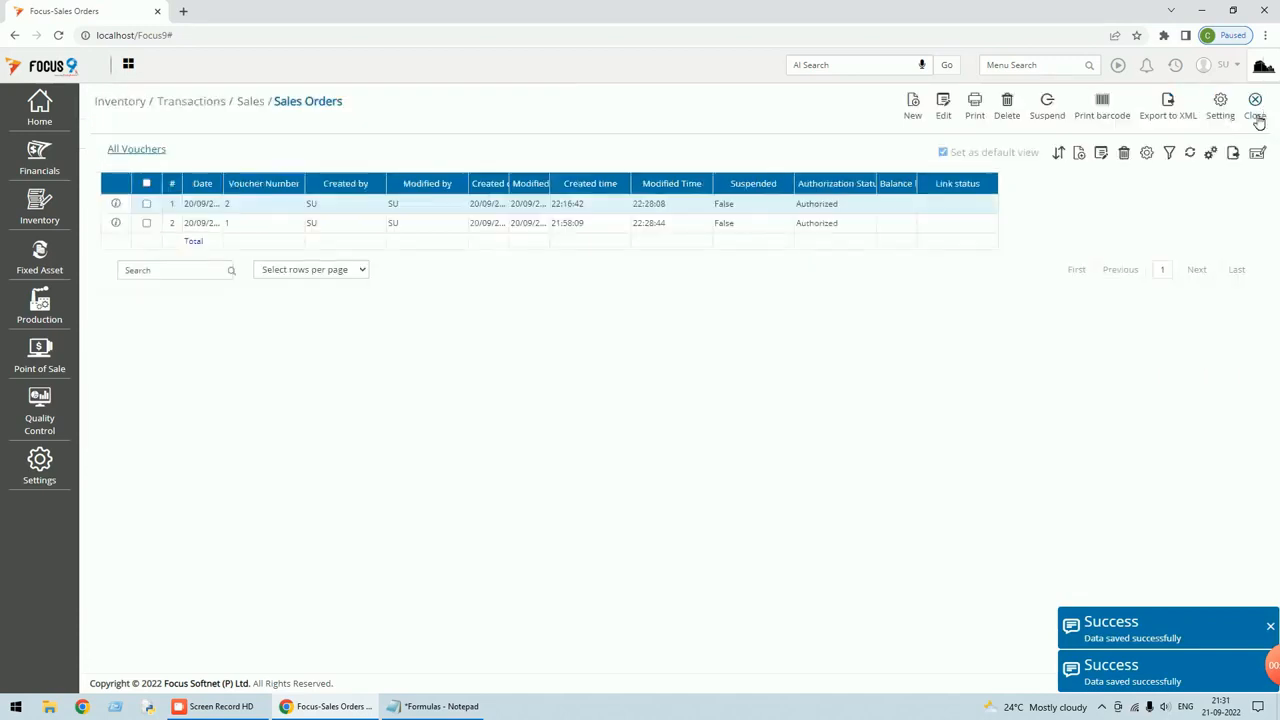
left_click(916, 114)
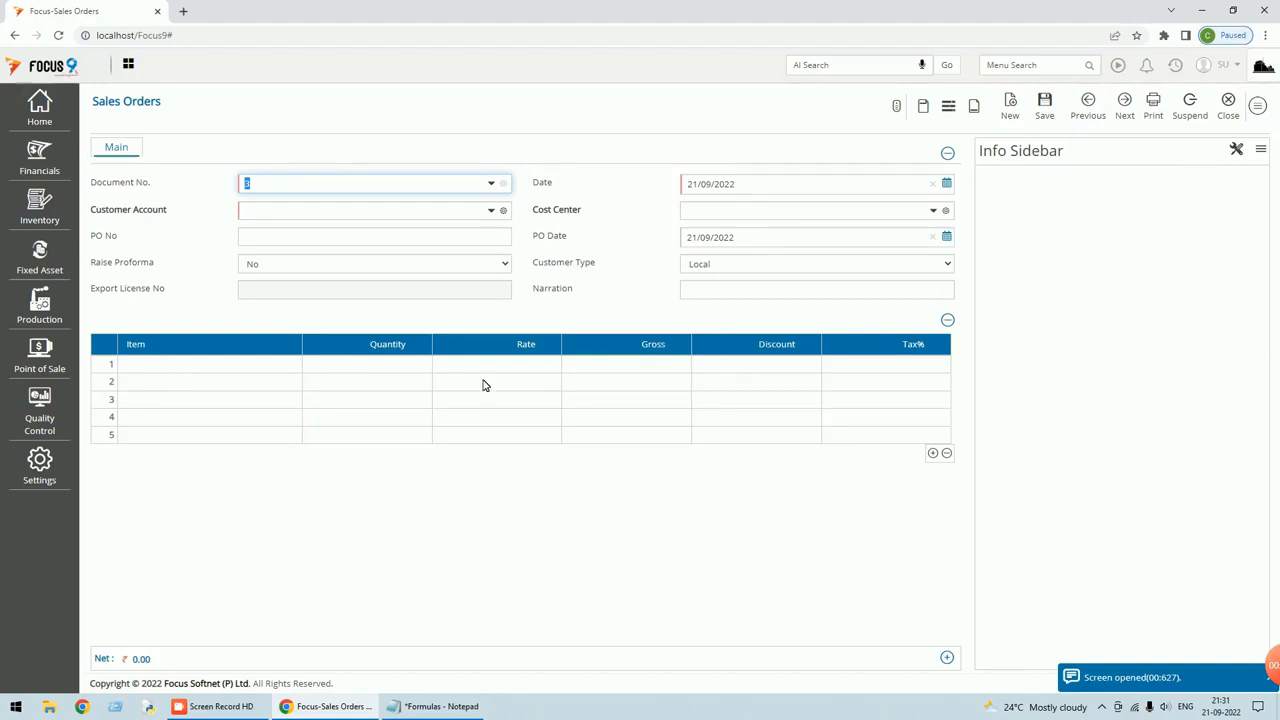
left_click(860, 372)
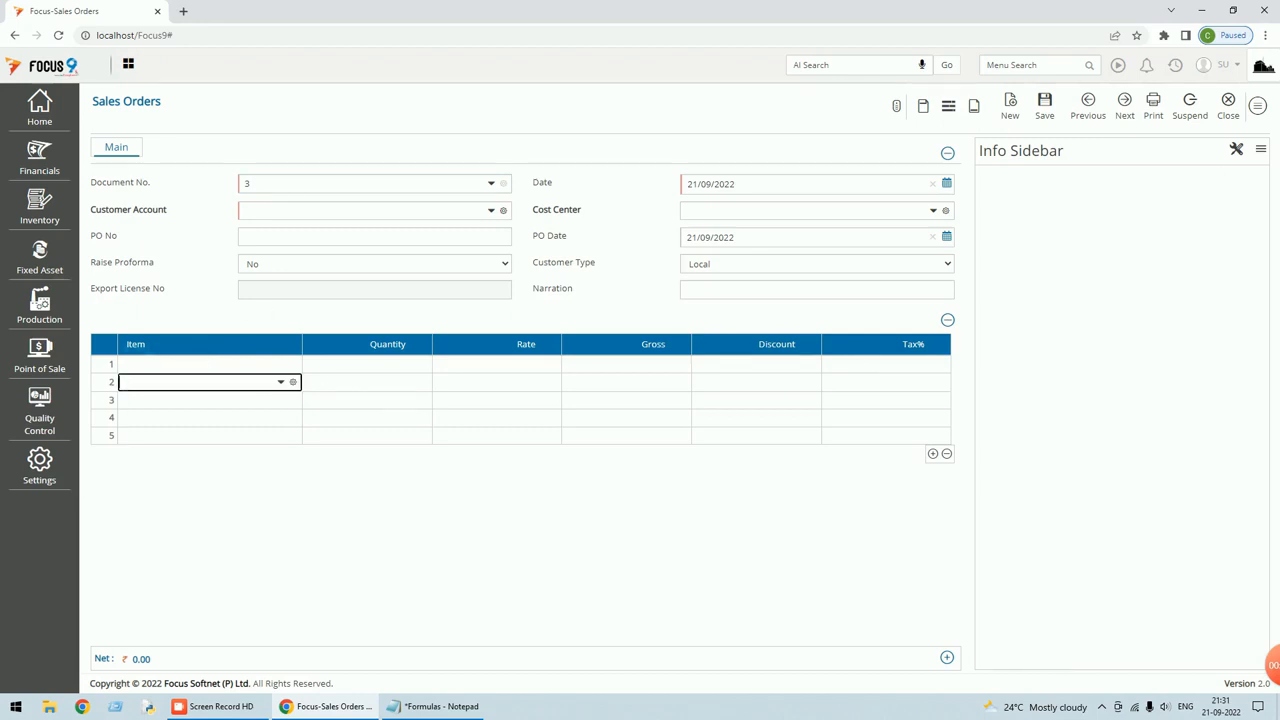
left_click(1090, 112)
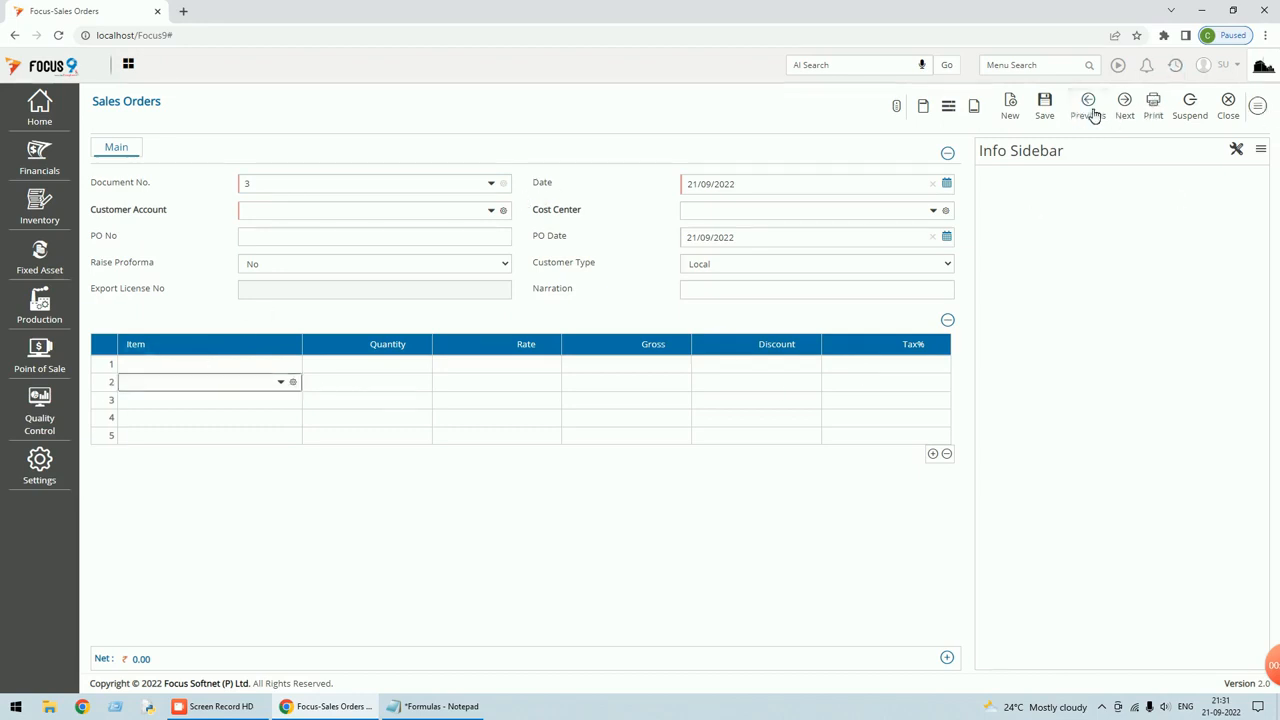
Enter Tax% 10 on row 1 and see it fall back to 0.
left_click(908, 364)
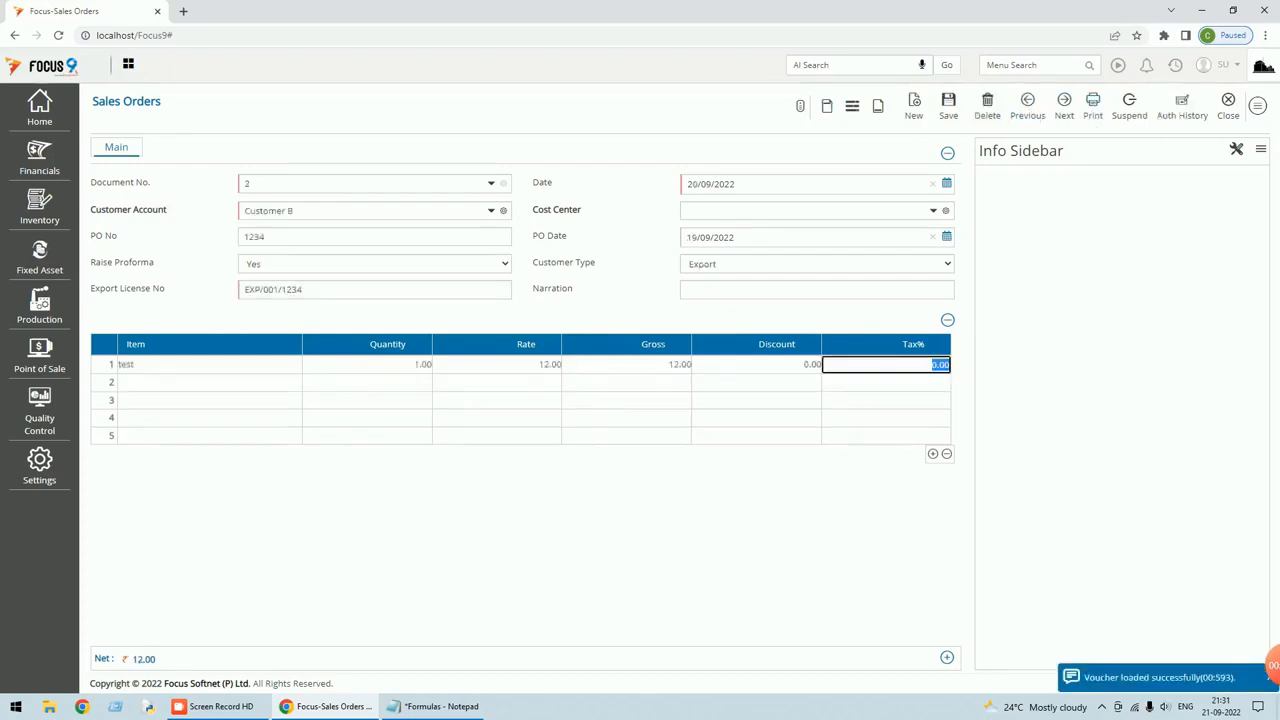
type("10")
key("Tab")
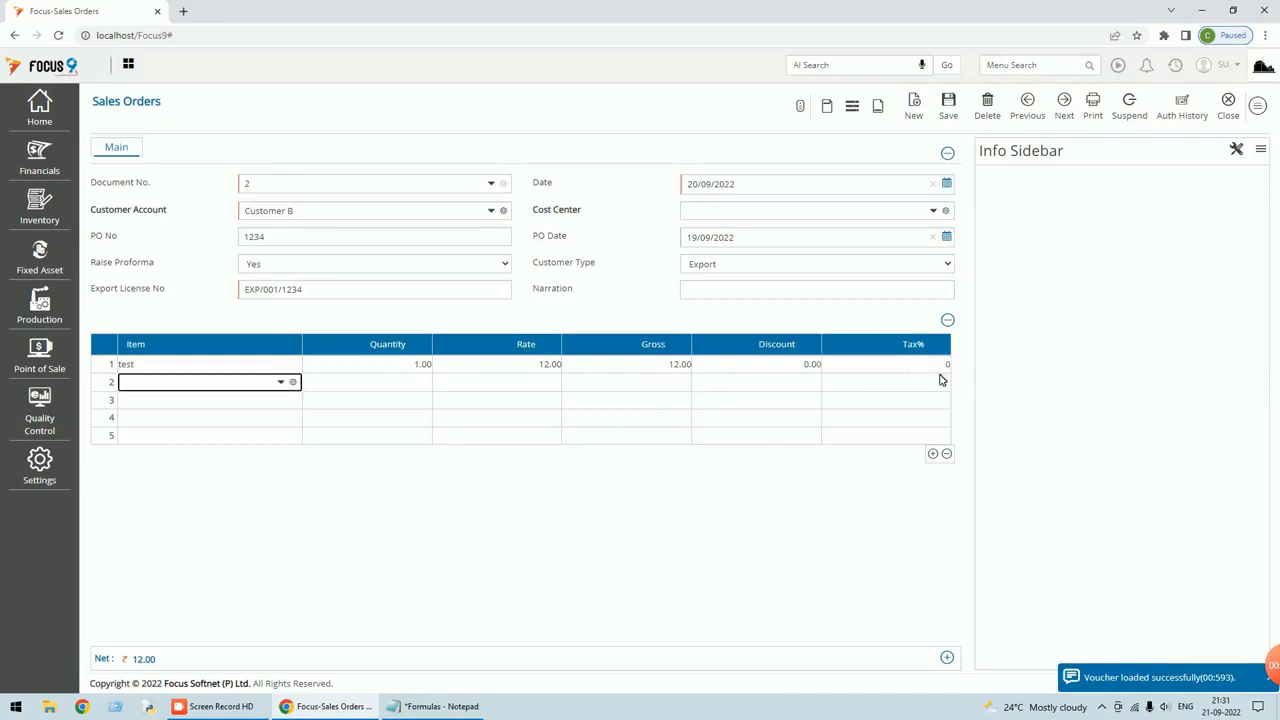
left_click(930, 366)
key("Tab")
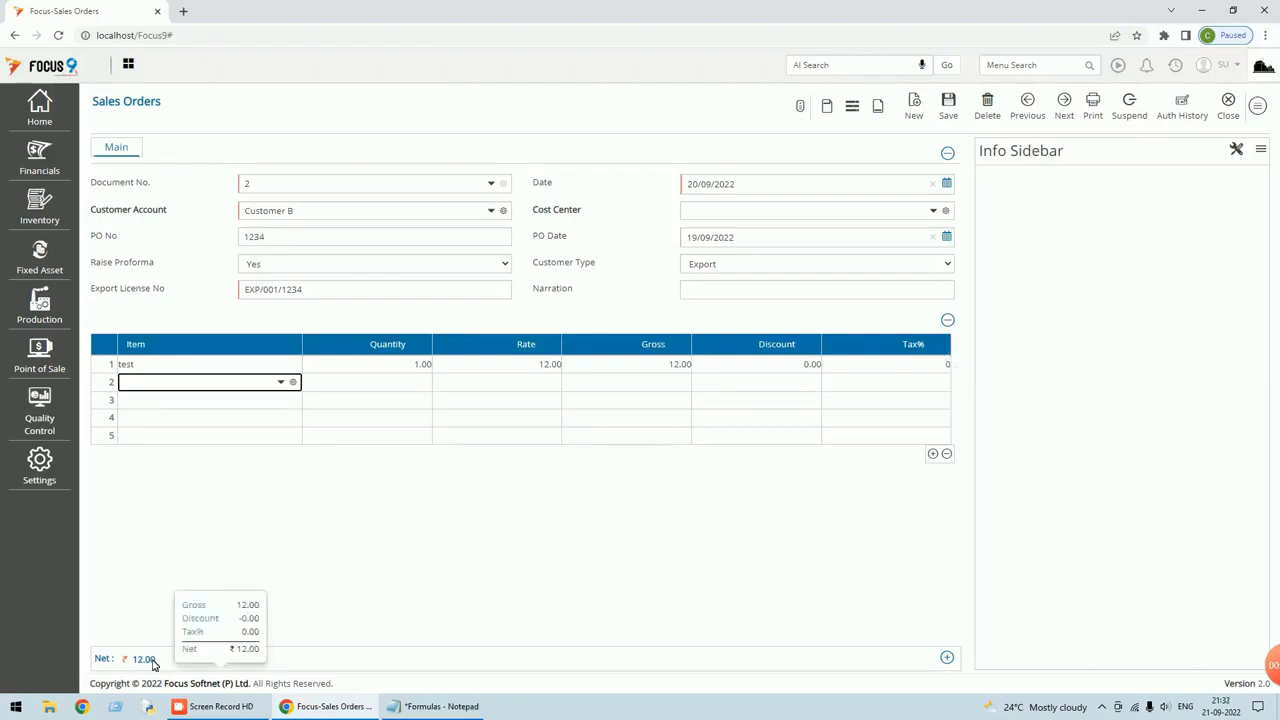
left_click(1258, 106)
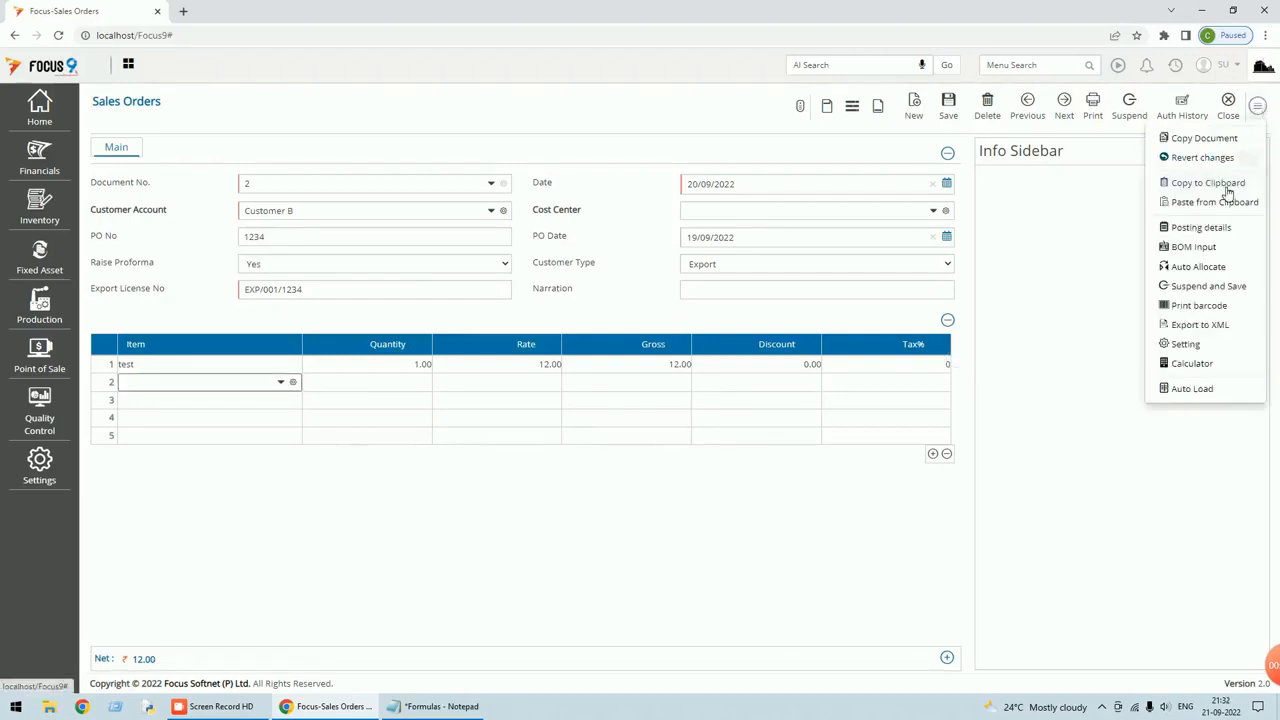
Switch the Tax% field behaviour from Formula to Value and save the Sales Orders layout.
left_click(1186, 344)
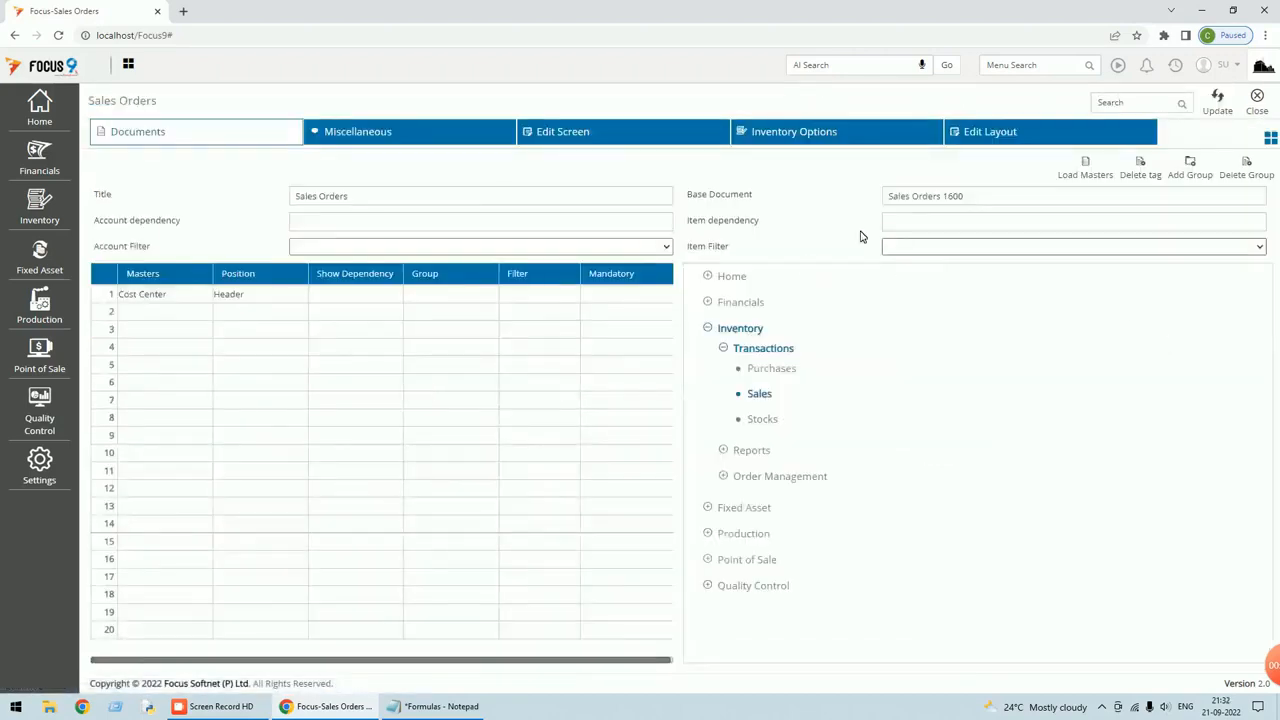
left_click(578, 140)
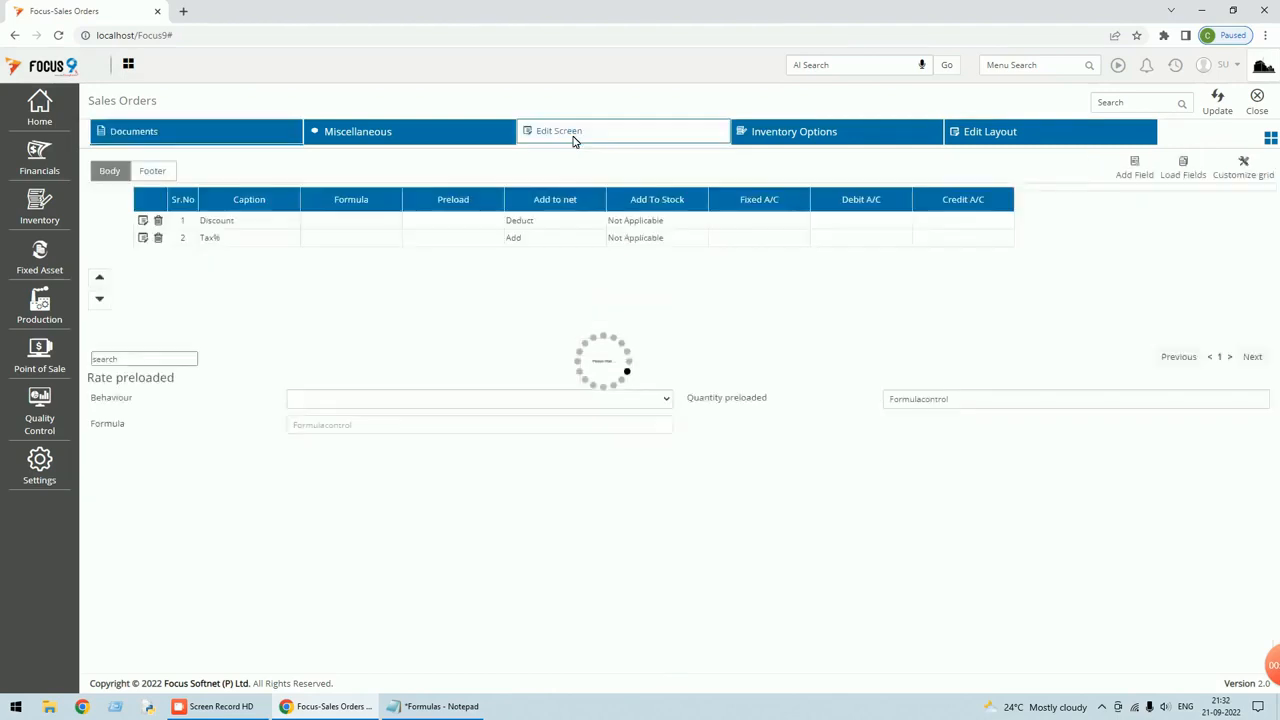
left_click(143, 238)
left_click(550, 300)
left_click(488, 317)
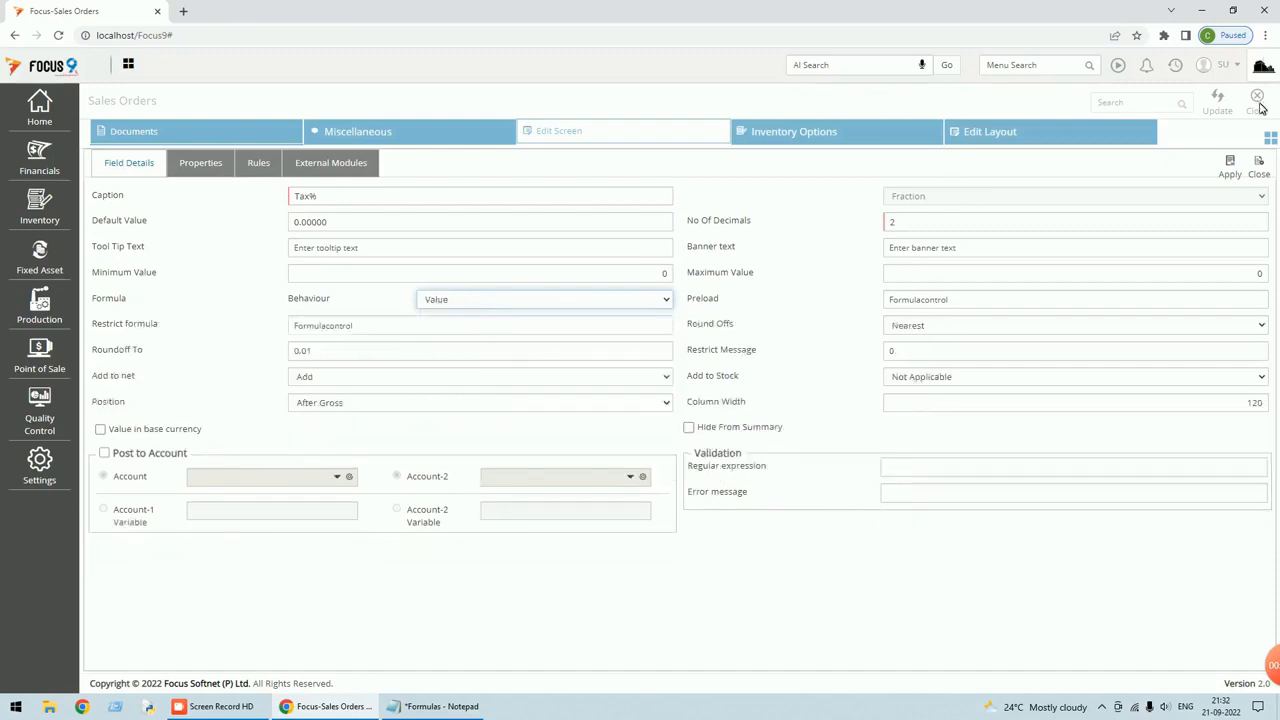
left_click(1236, 168)
left_click(1217, 100)
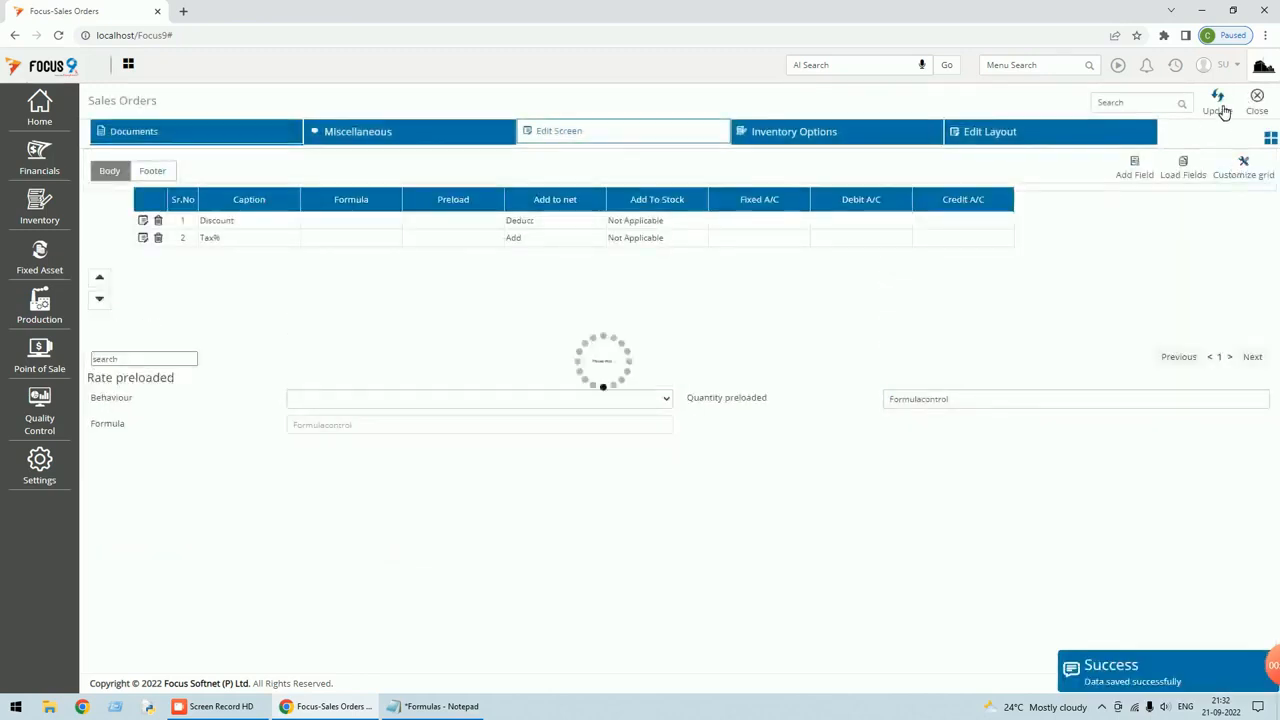
left_click(1256, 100)
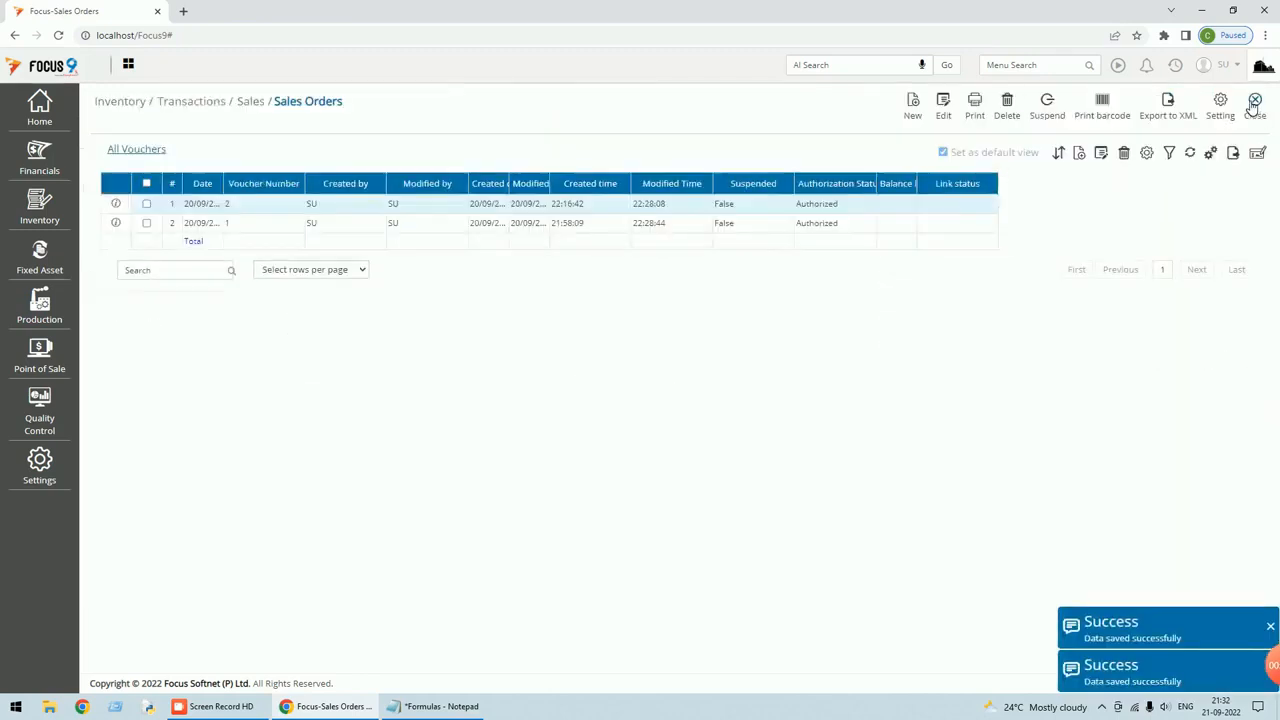
Open sales order 2, enter Tax% 10 (Net 22.00), then reset it to 0.
double_click(386, 206)
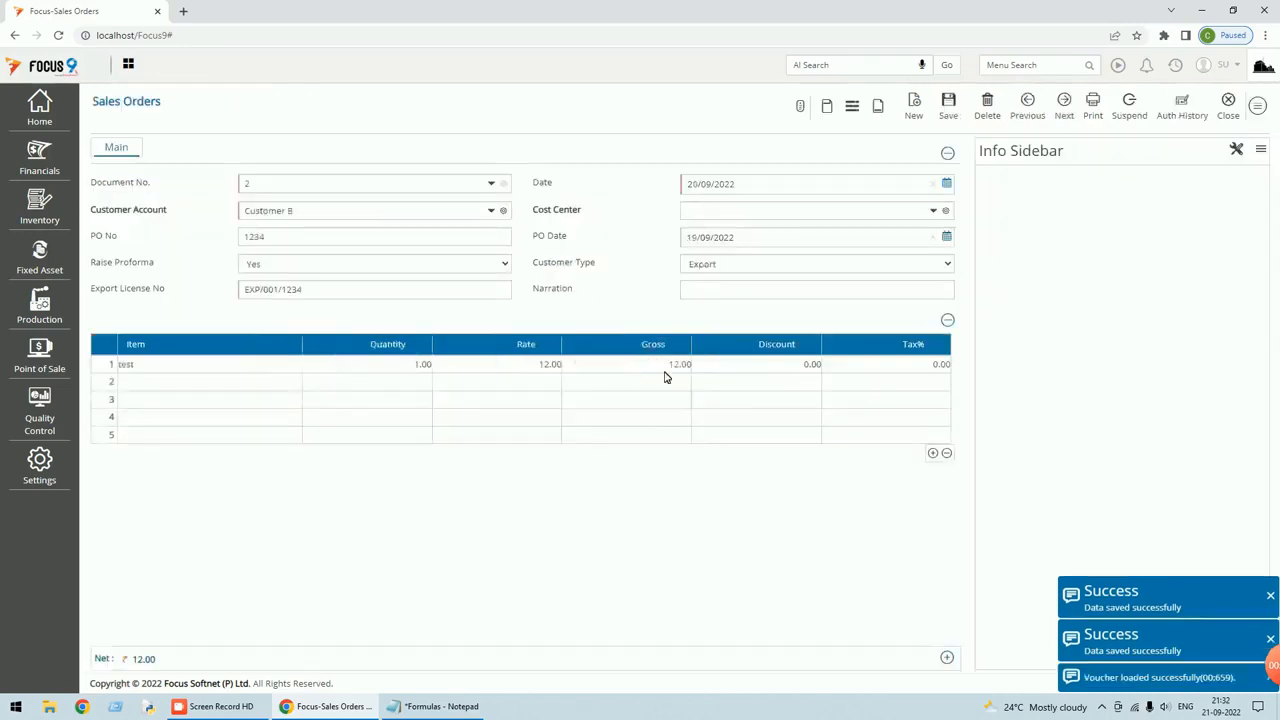
left_click(862, 364)
type("1")
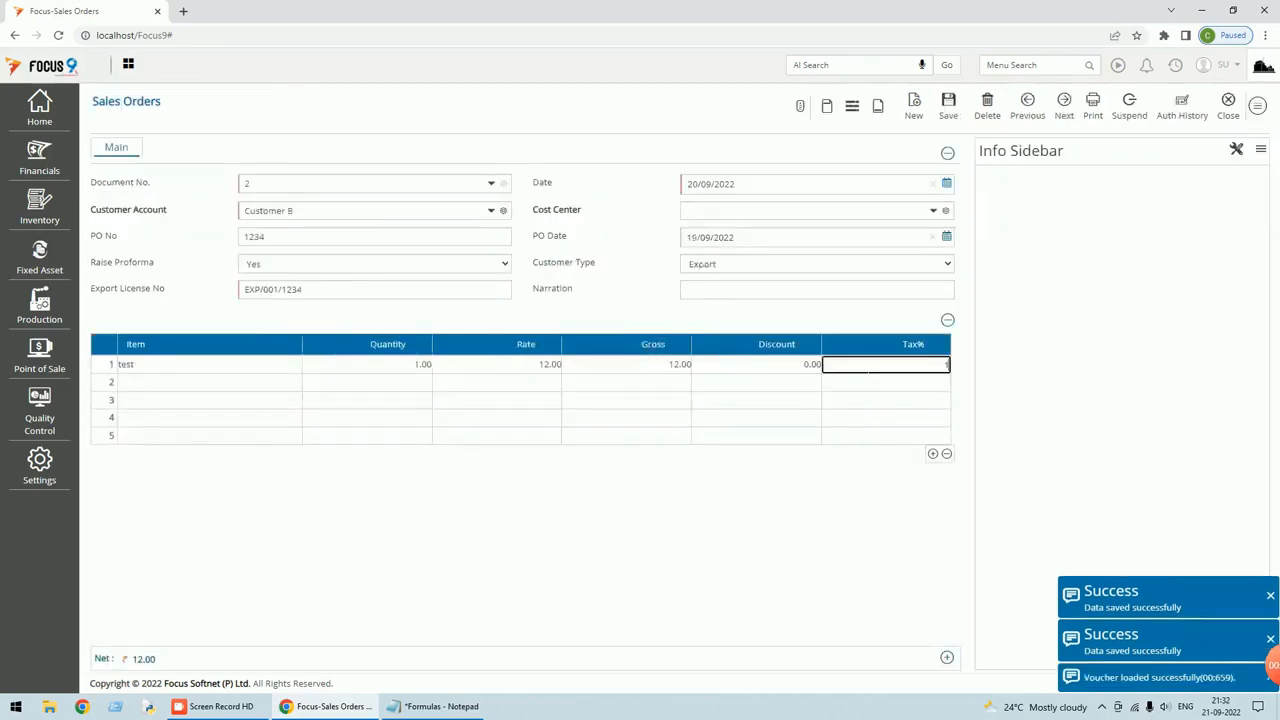
type("0")
key("Tab")
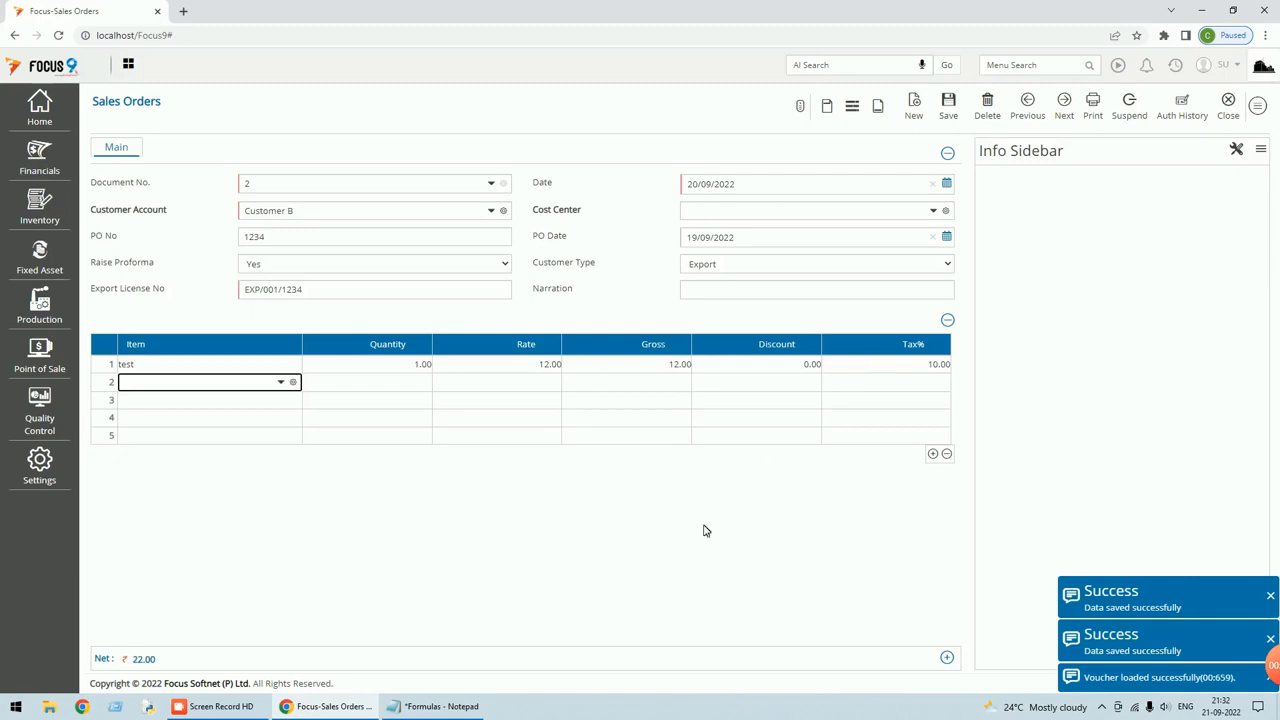
left_click(912, 365)
type("0")
key("Tab")
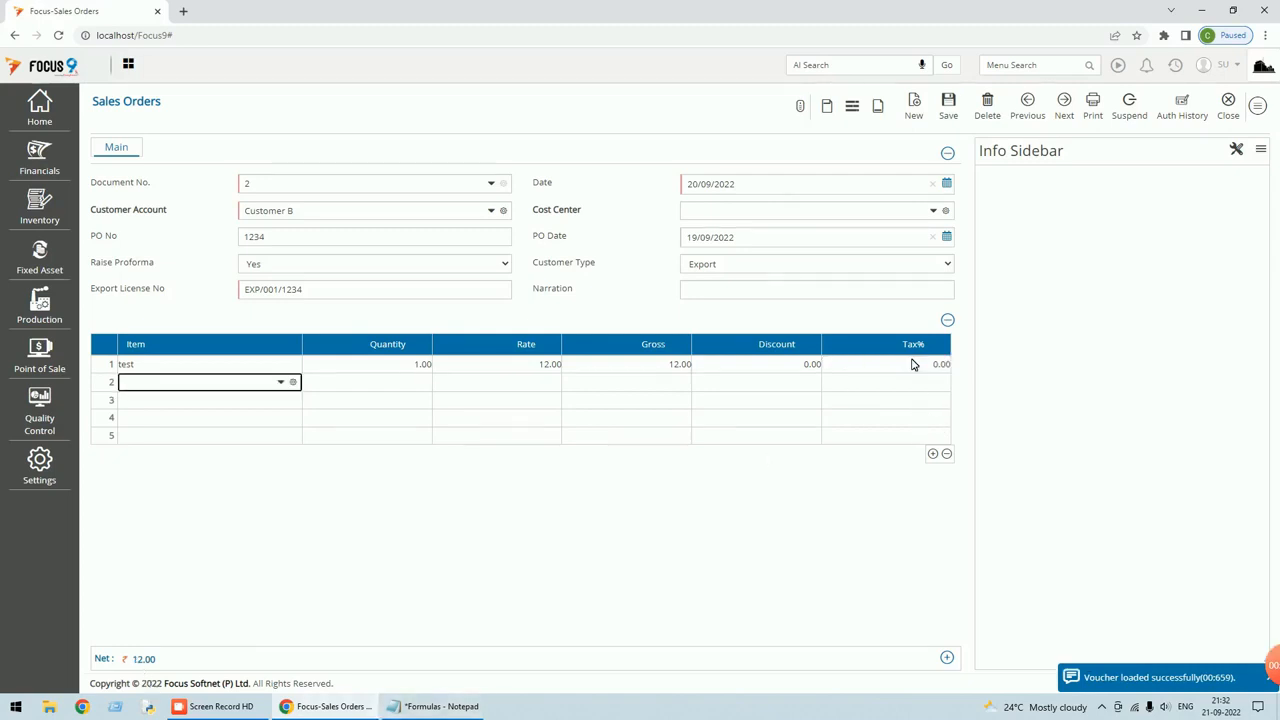
mouse_move(228, 632)
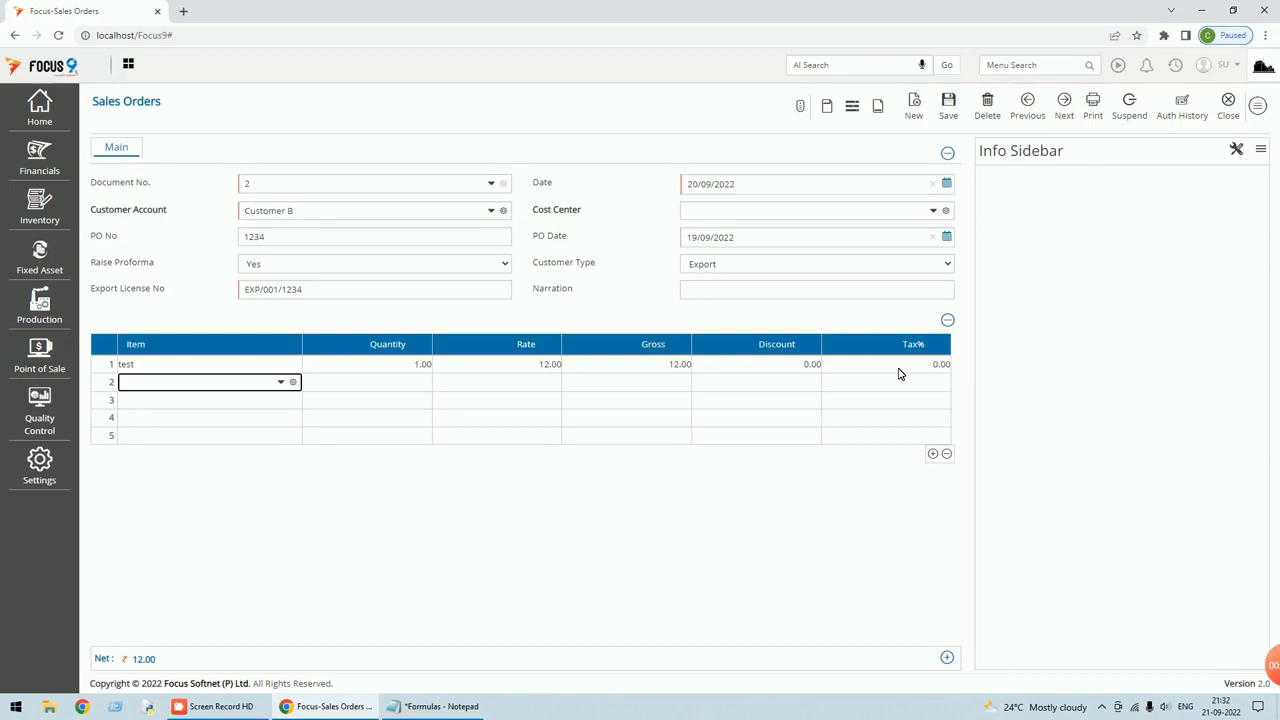
Enter a row 1 discount of 2, reducing Net to 11.76.
left_click(778, 368)
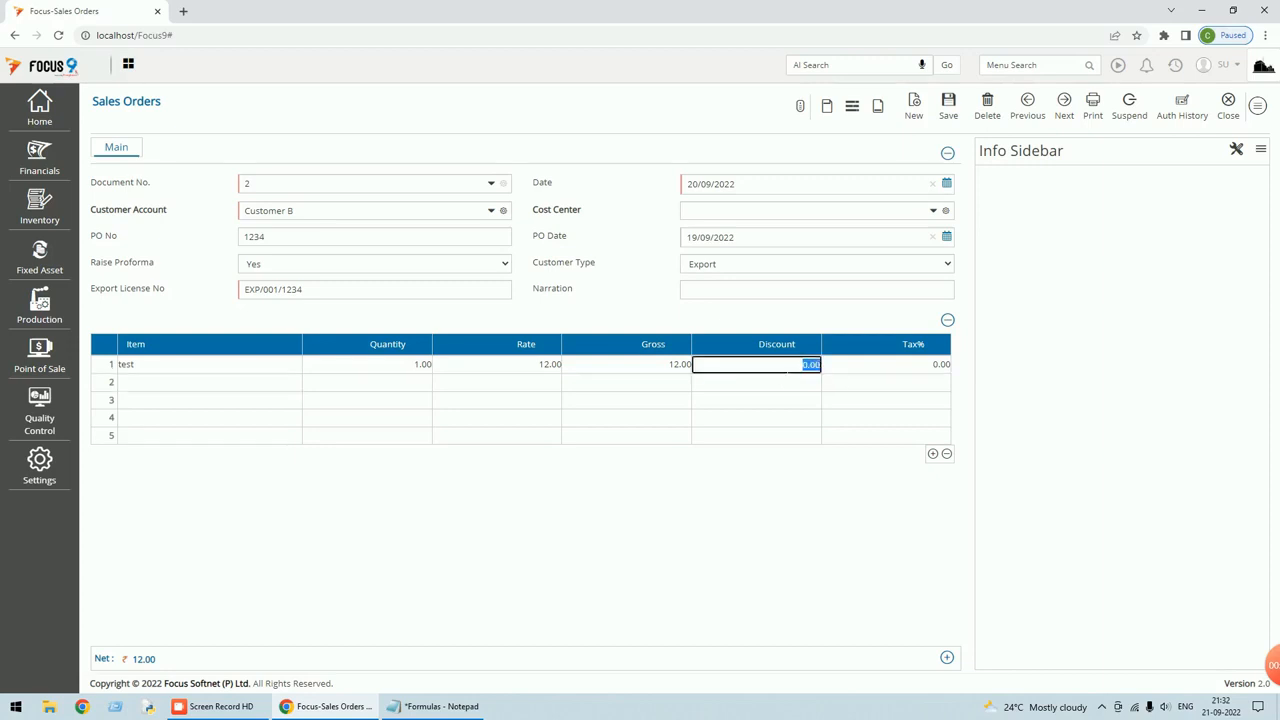
type("2")
key("Tab")
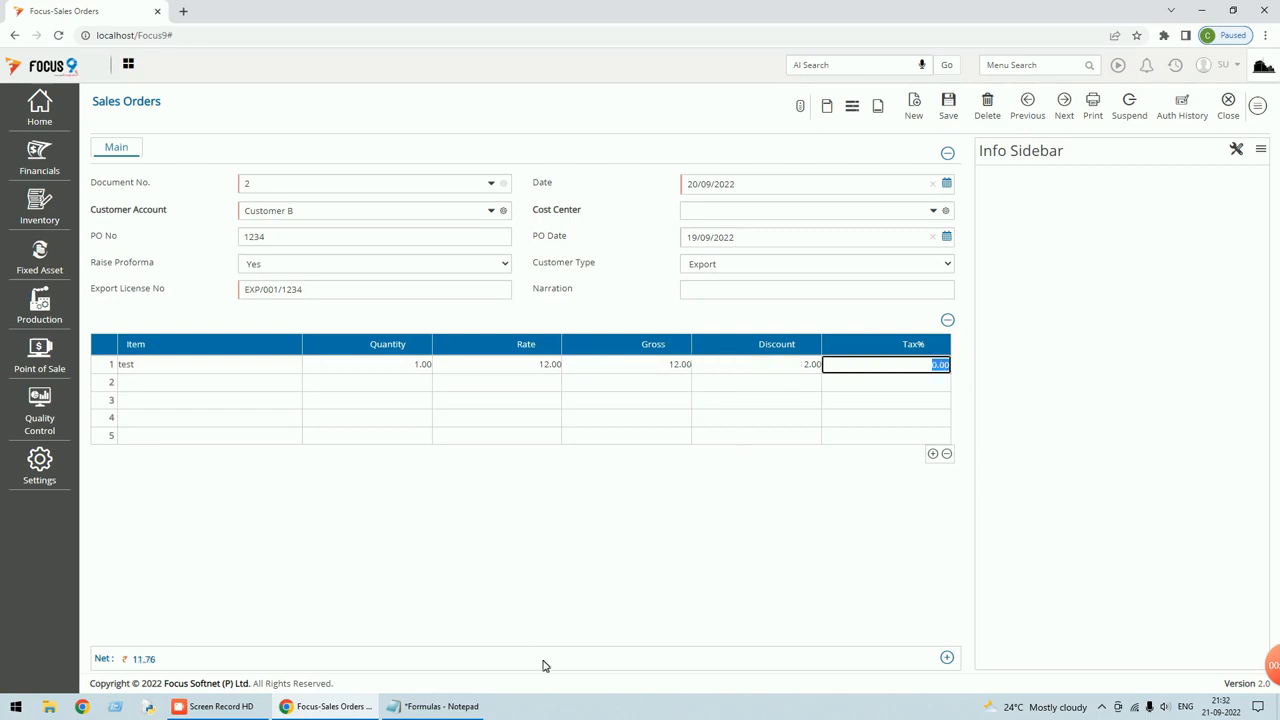
mouse_move(140, 661)
Discard the voucher edits and set the Discount field behaviour to Value.
left_click(1258, 105)
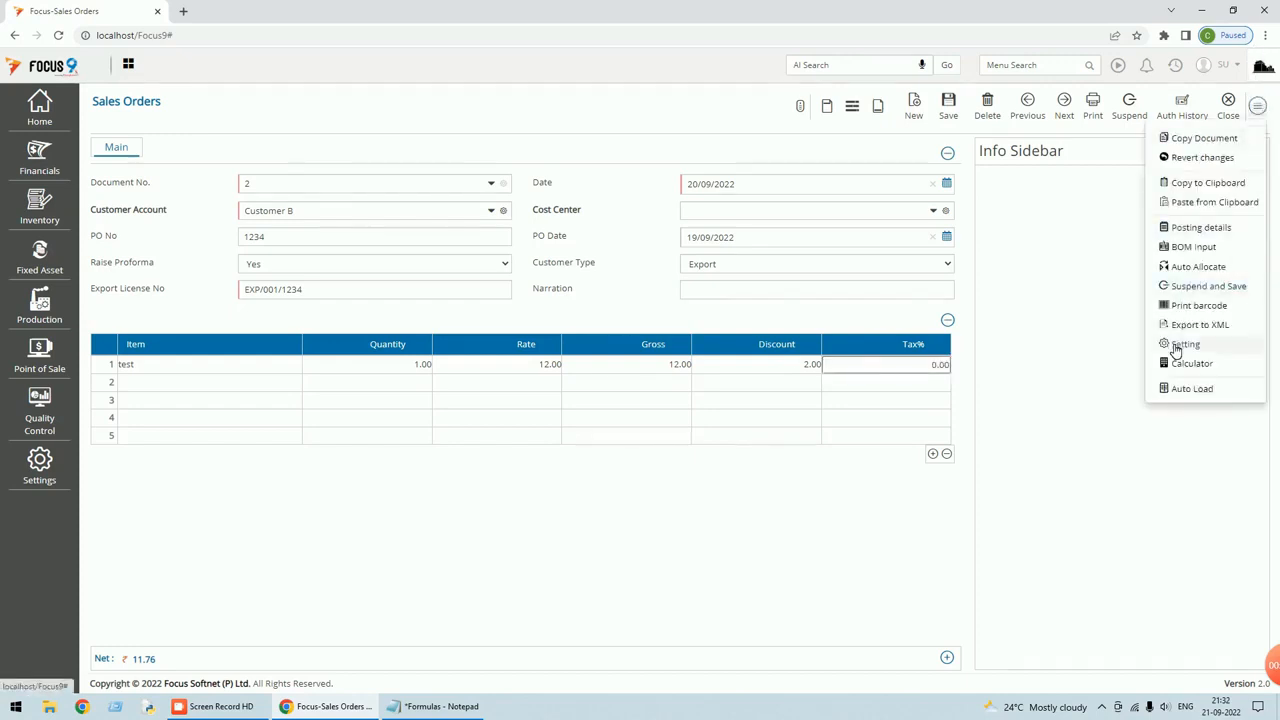
left_click(1184, 344)
left_click(697, 124)
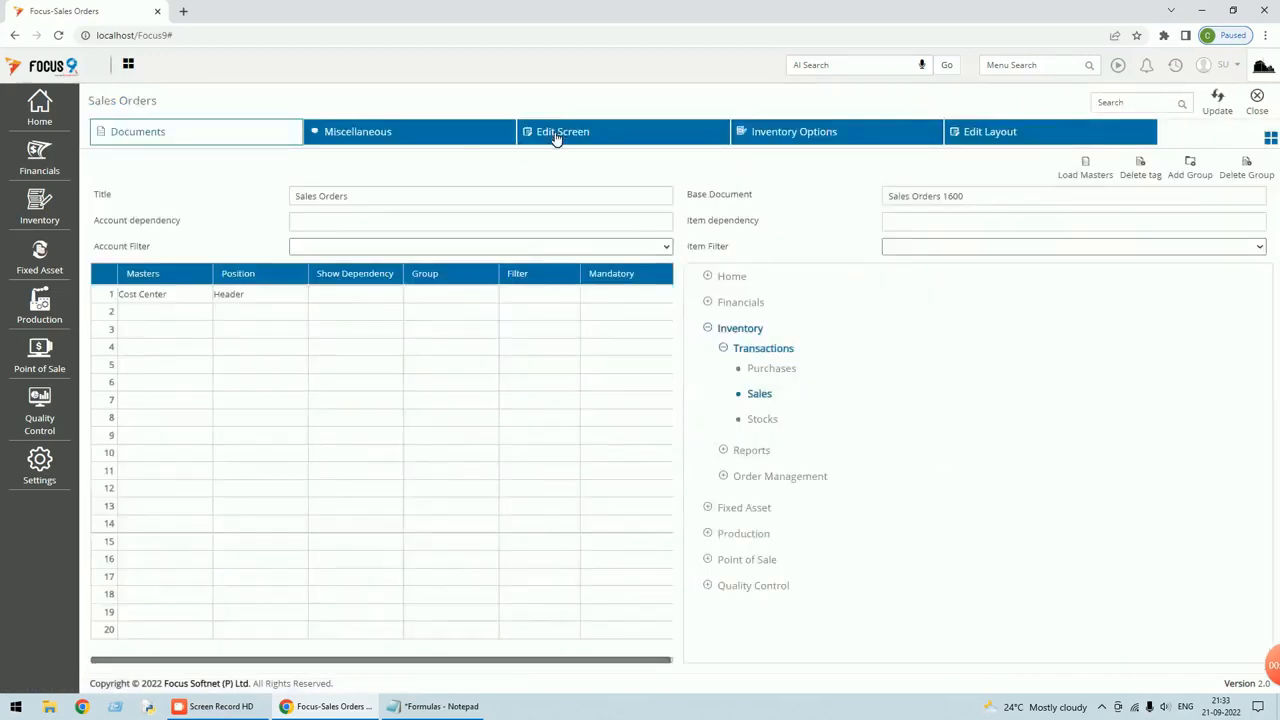
left_click(555, 134)
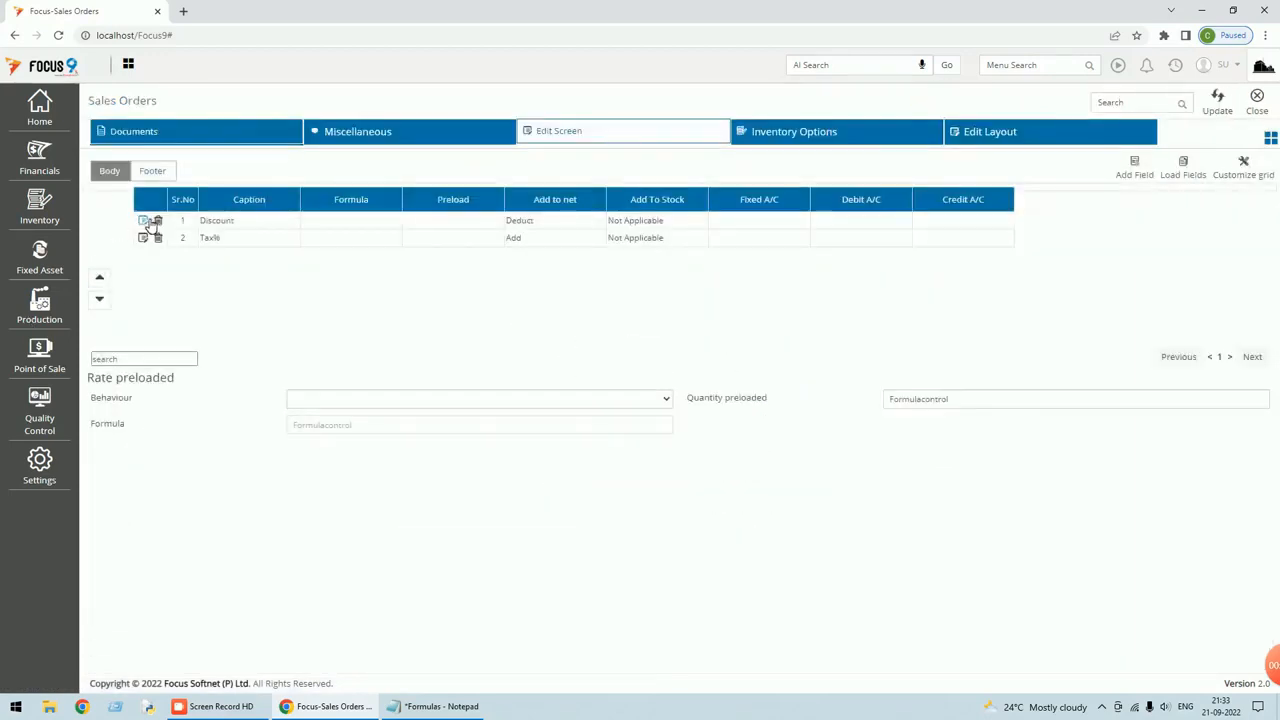
left_click(143, 221)
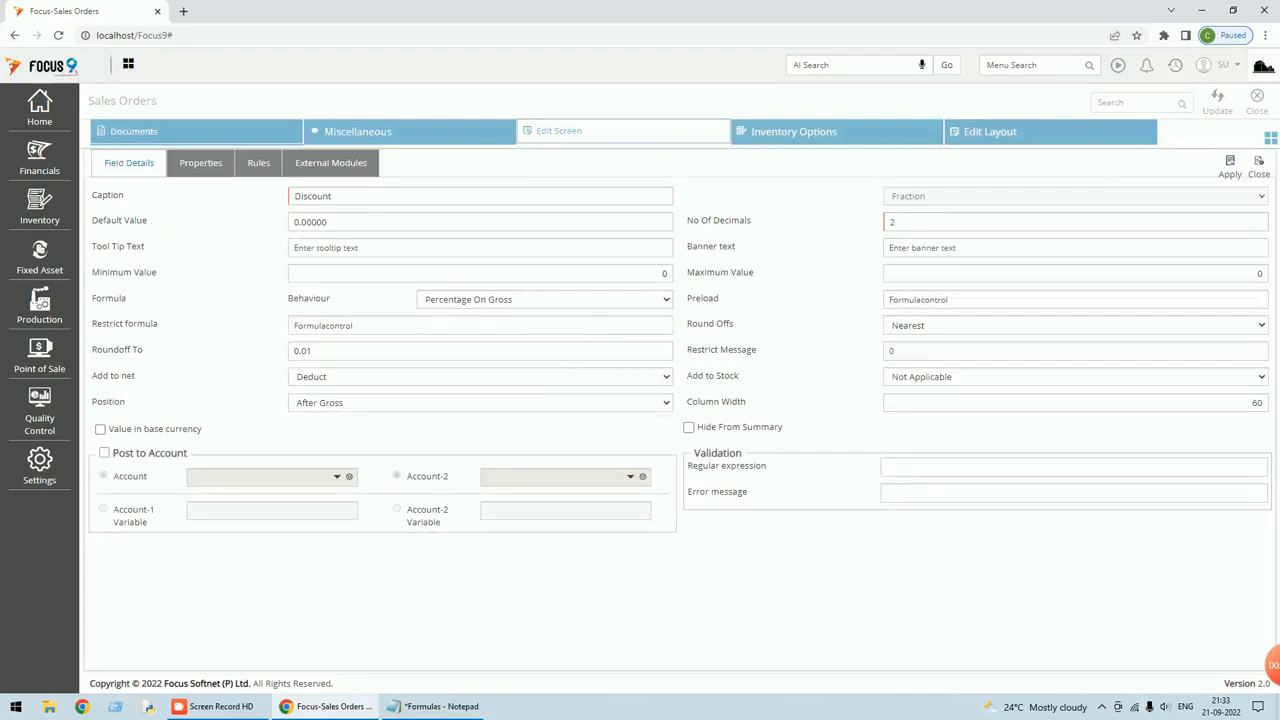
left_click(665, 300)
left_click(495, 314)
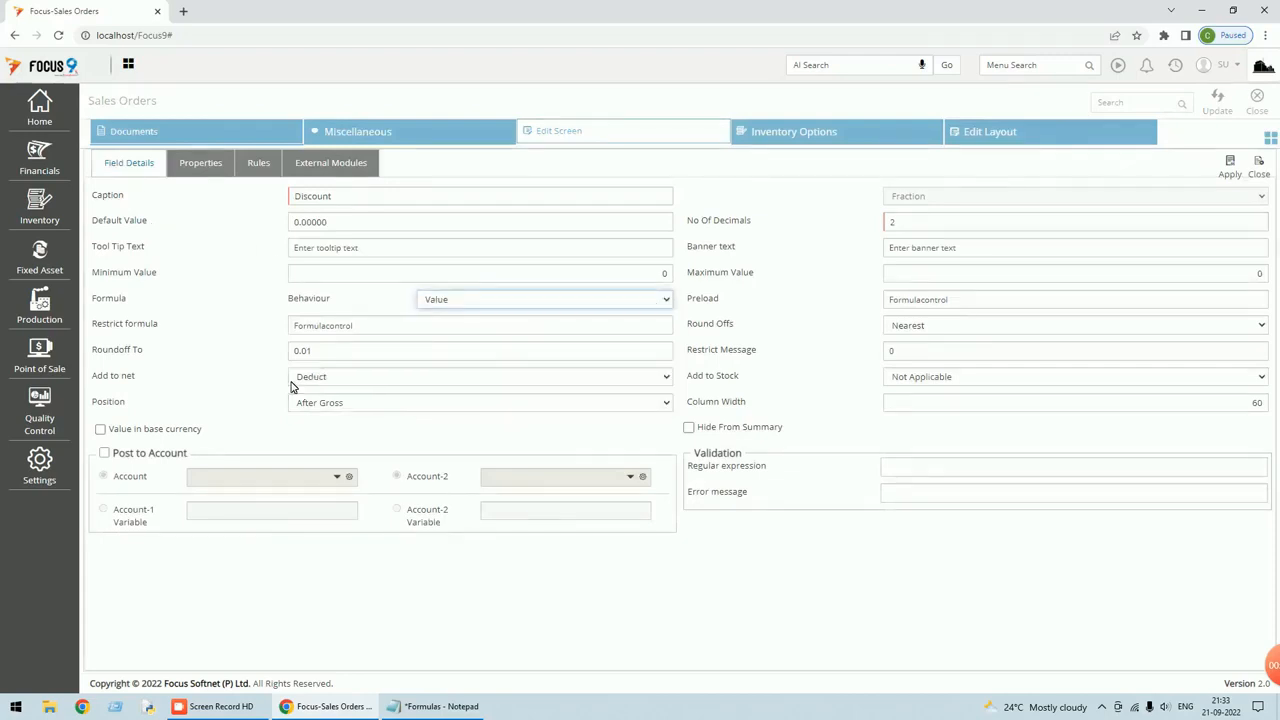
Make Discount deduct from the net amount and save the layout.
left_click(343, 380)
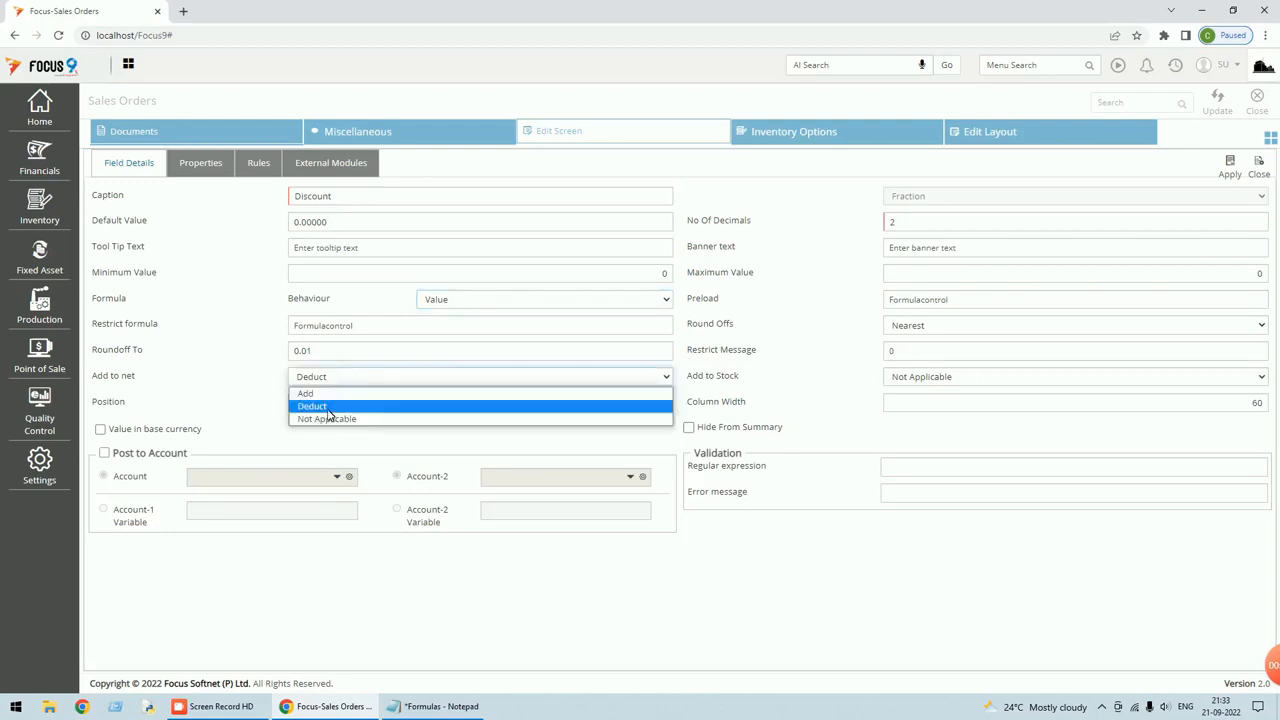
left_click(328, 408)
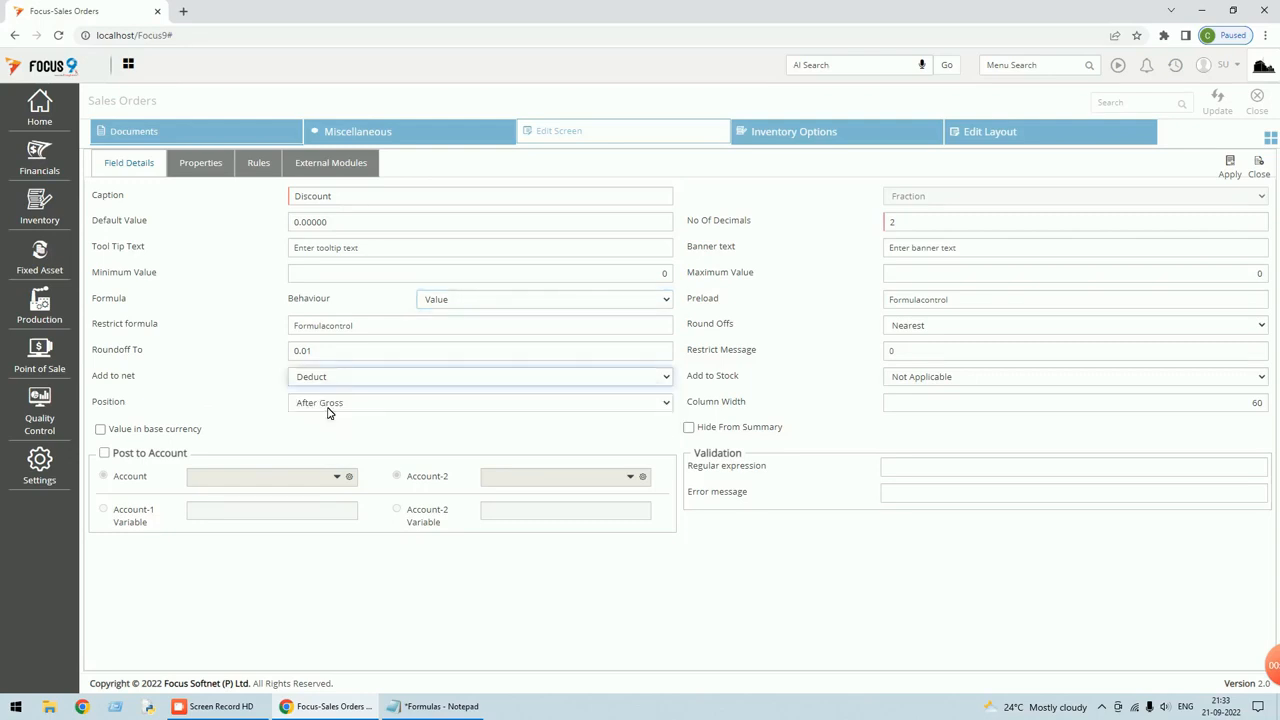
left_click(1230, 165)
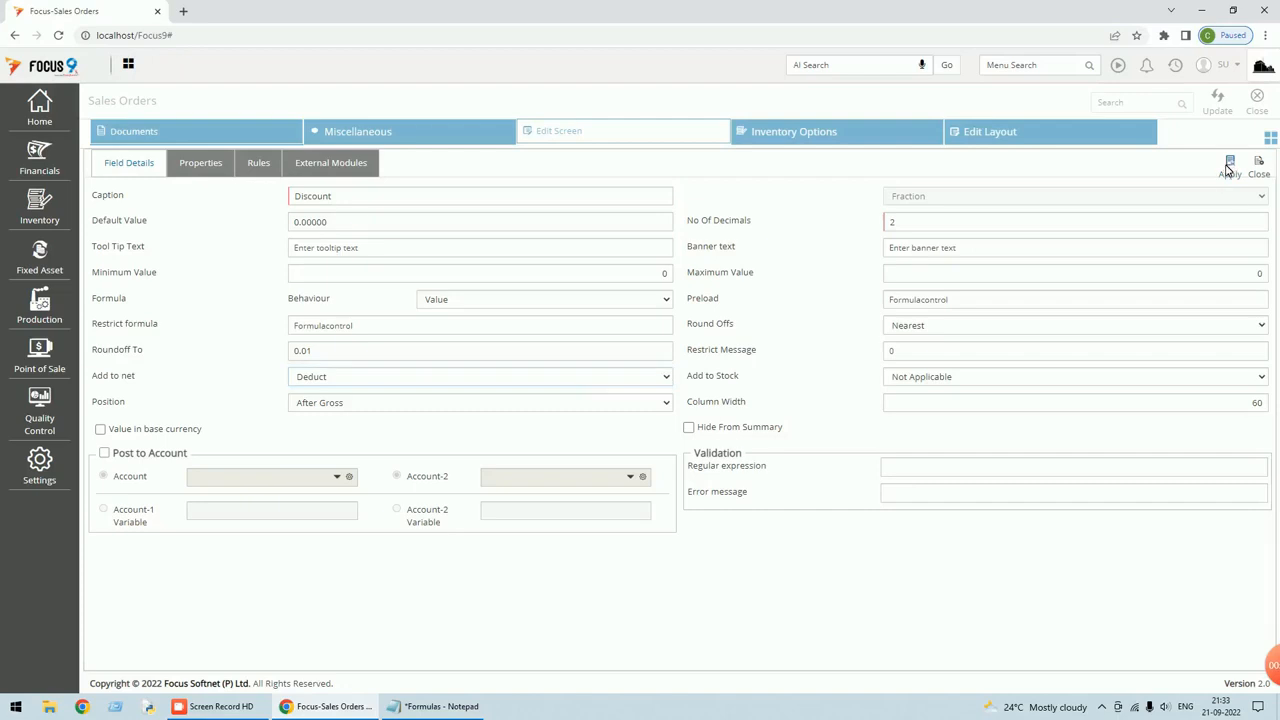
left_click(1217, 100)
left_click(1255, 100)
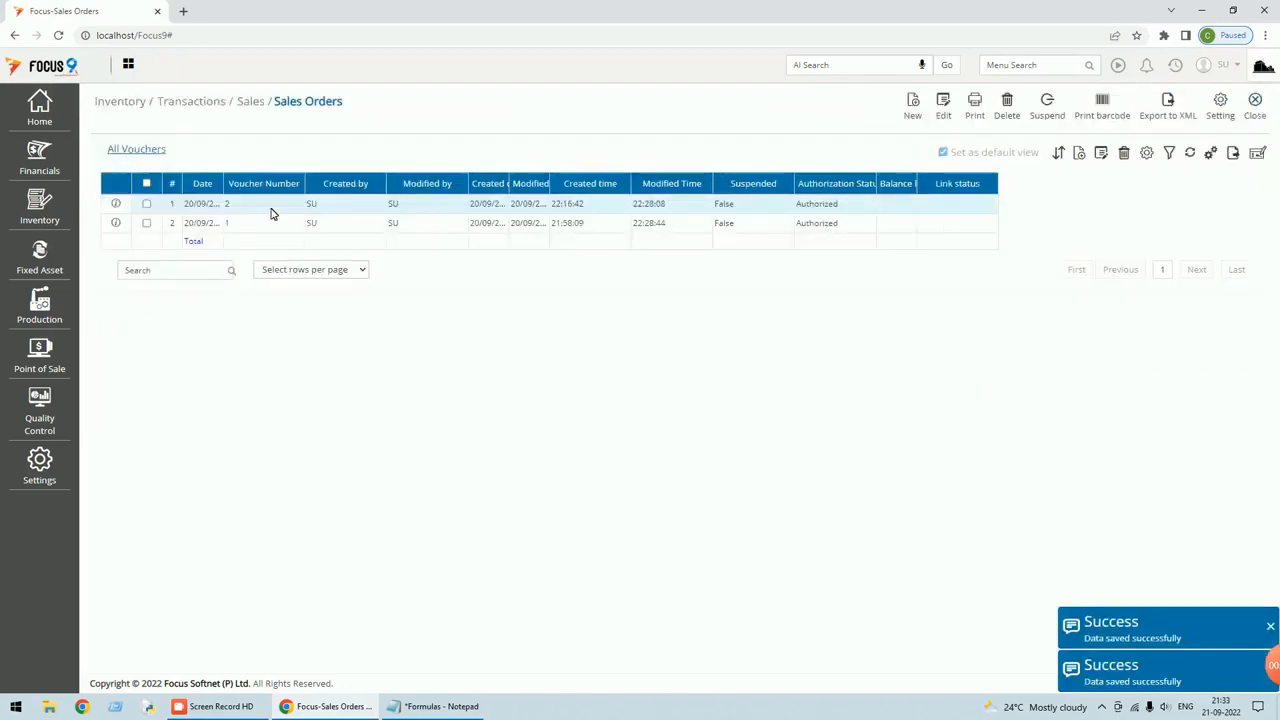
Open sales order 2 and enter a discount of 2 on row 1, making the net 10.00.
double_click(274, 208)
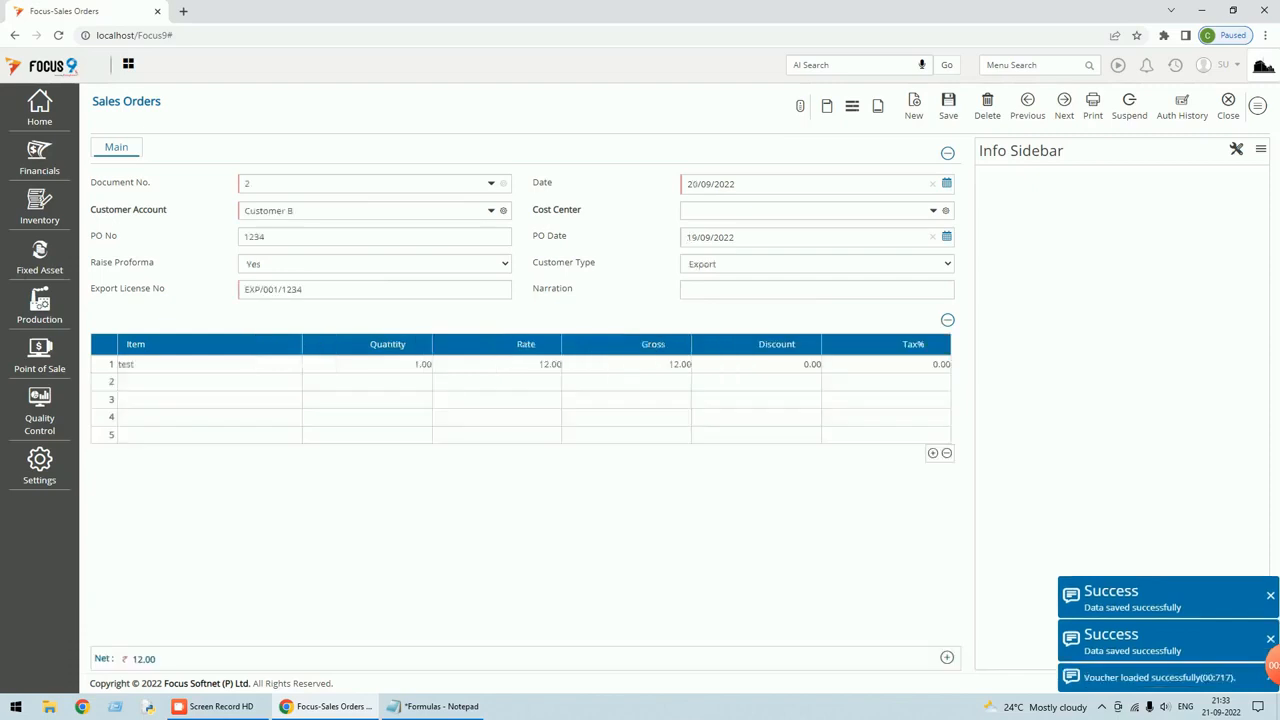
left_click(749, 368)
type("2")
key("Tab")
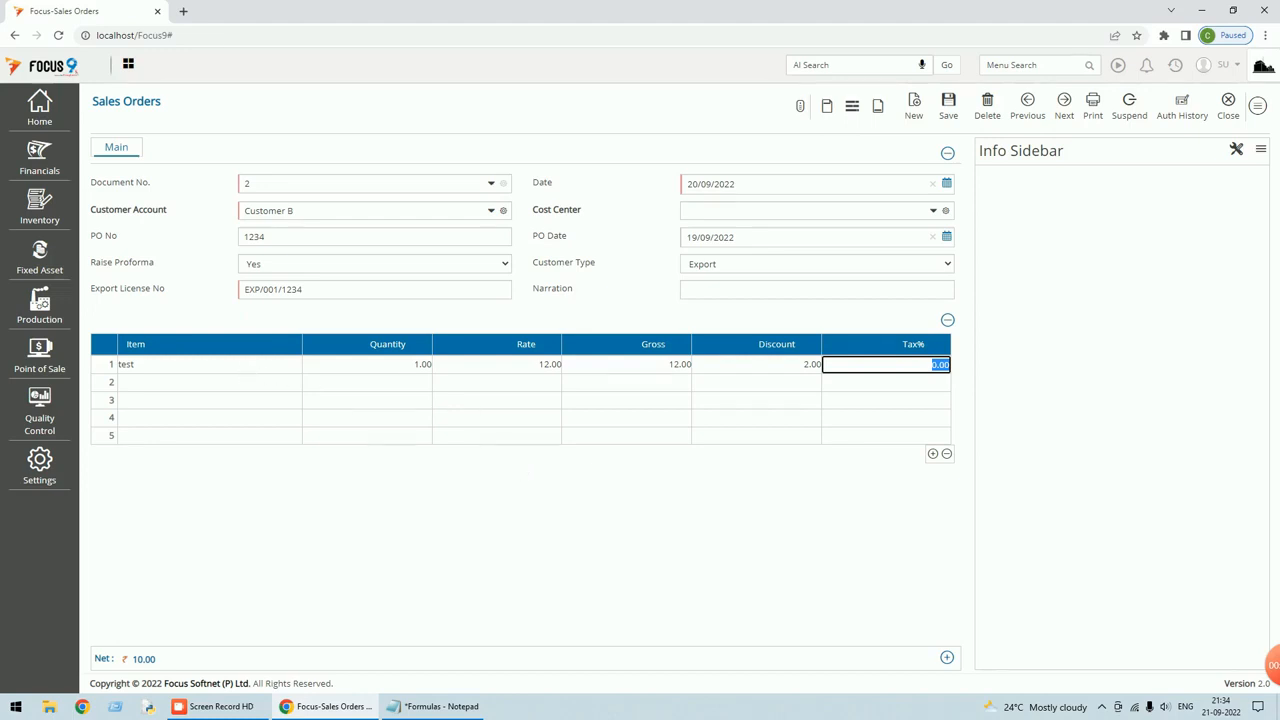
Discard voucher changes, go to the Sales Orders footer fields and add a 'Net Value' field.
left_click(1258, 105)
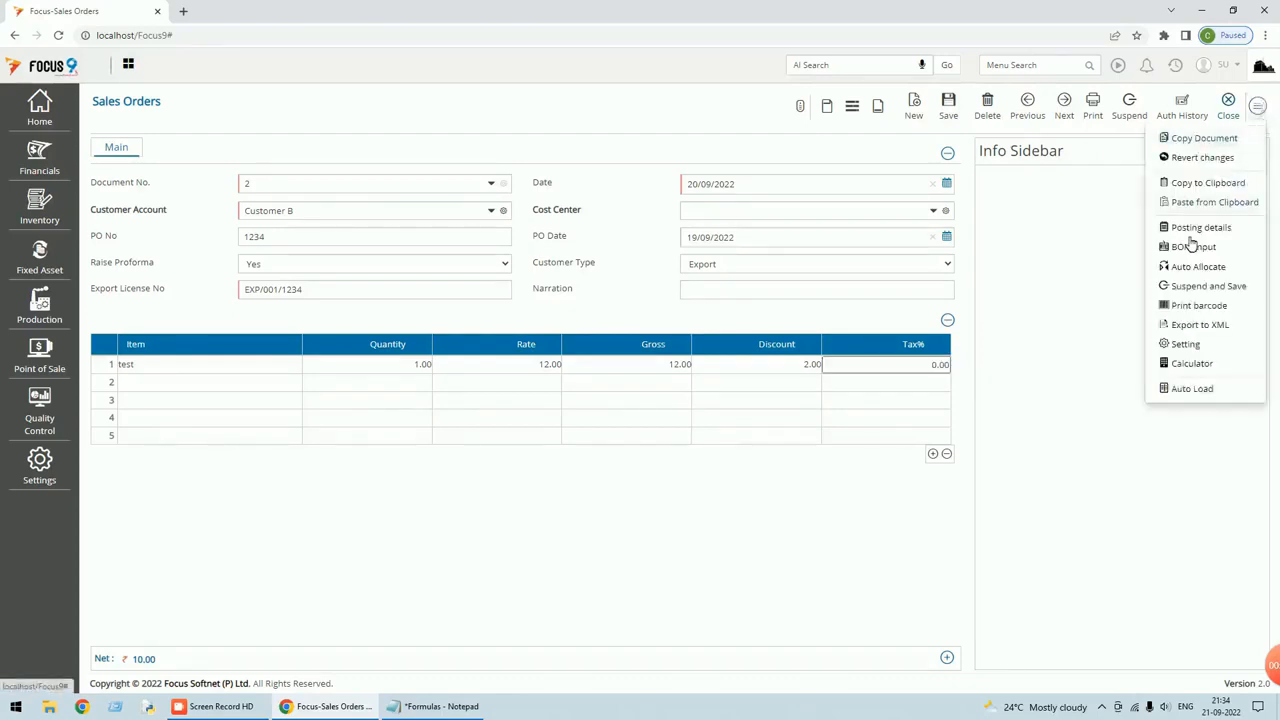
left_click(1188, 345)
left_click(705, 125)
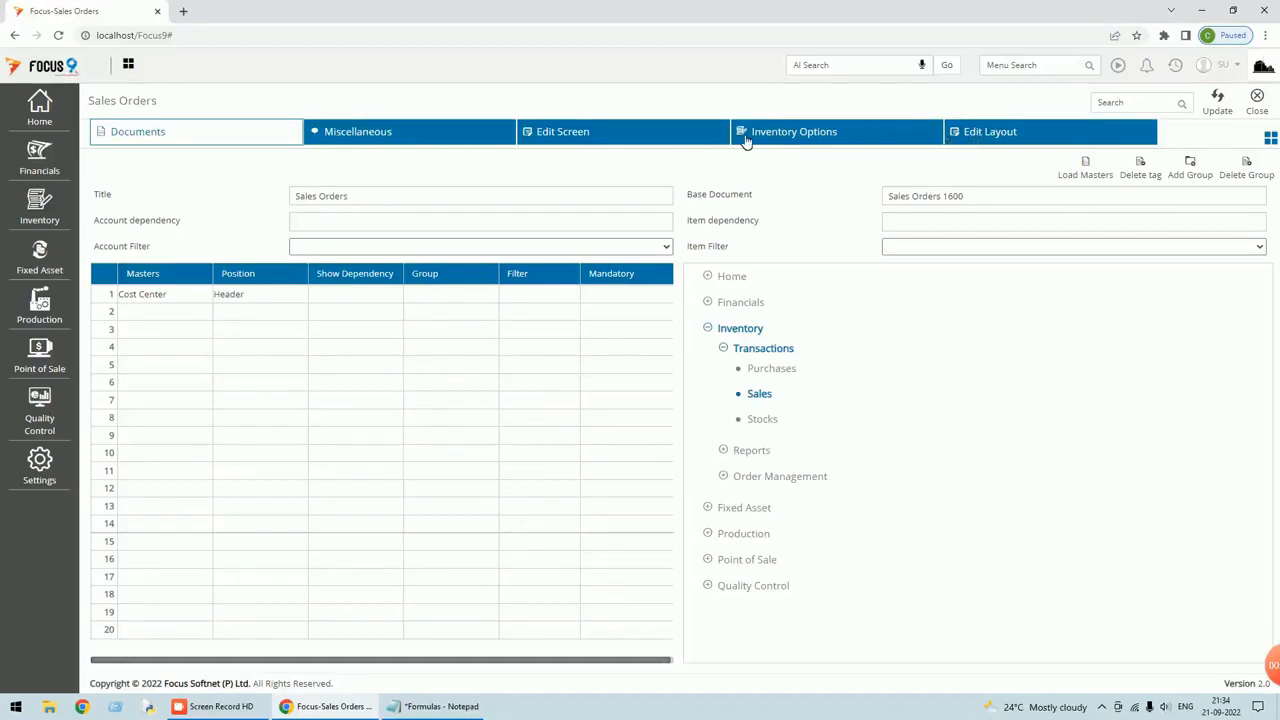
left_click(624, 143)
left_click(158, 172)
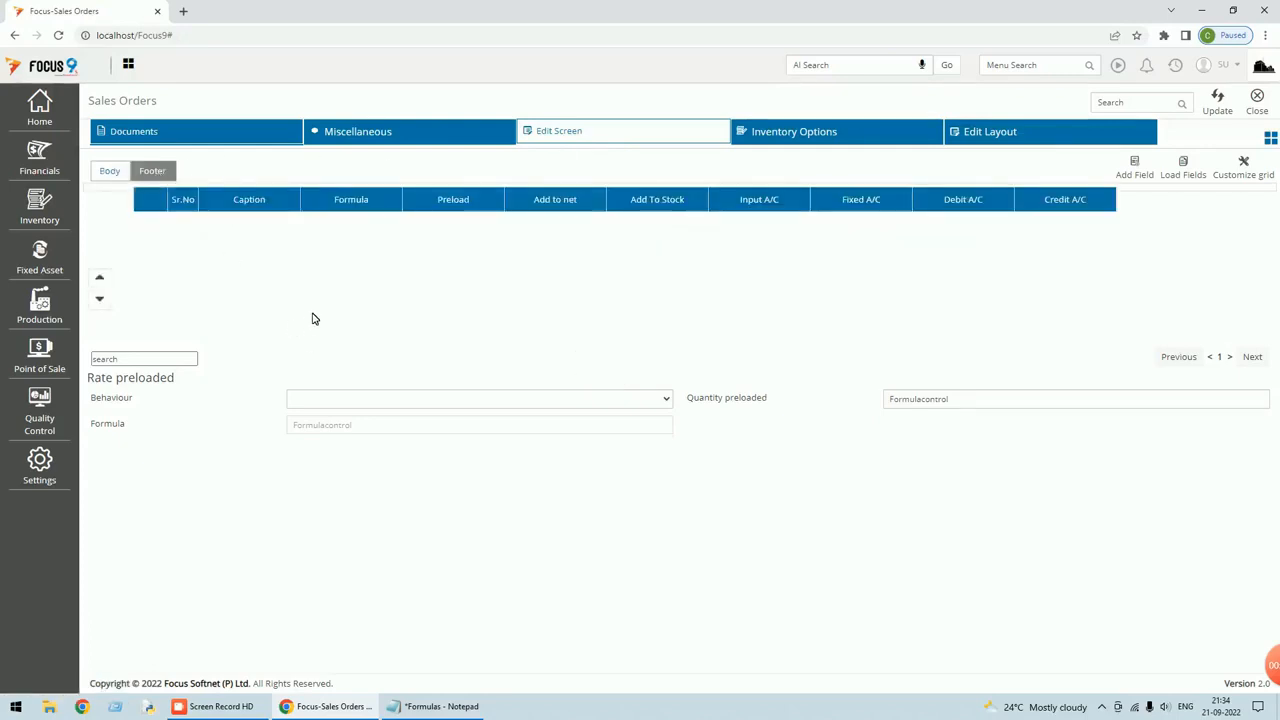
left_click(1136, 176)
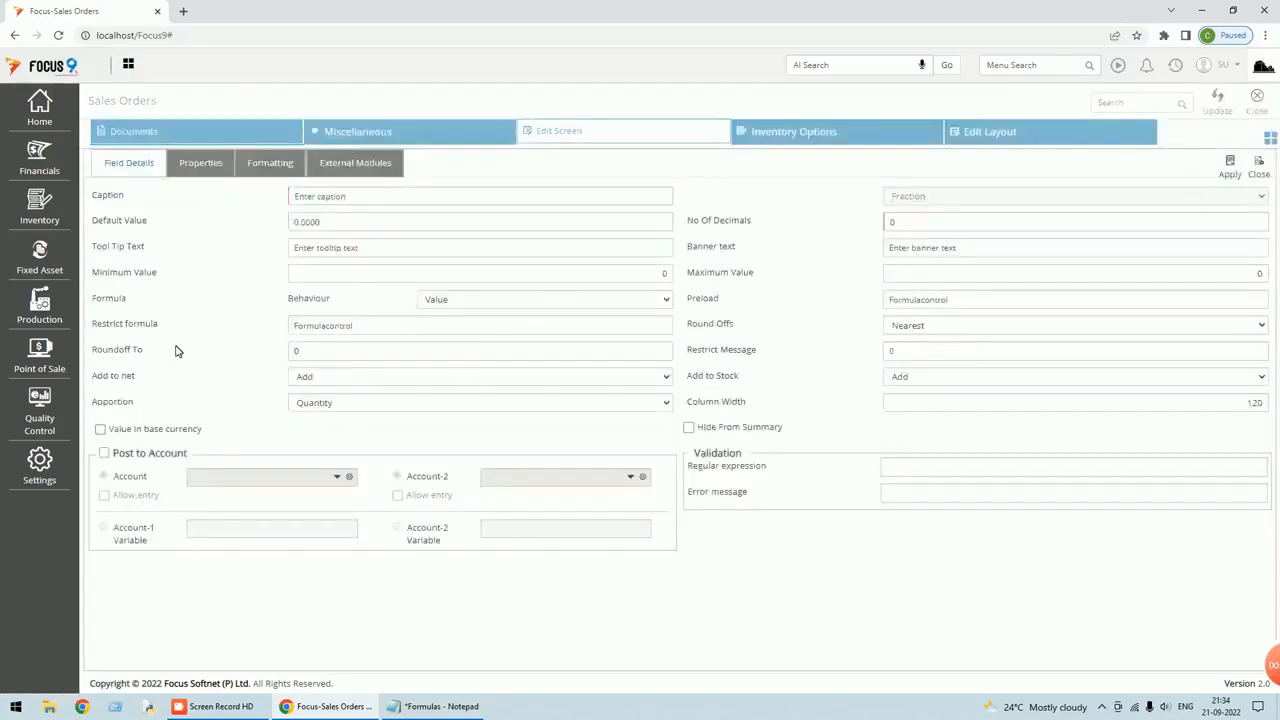
type("Net Value")
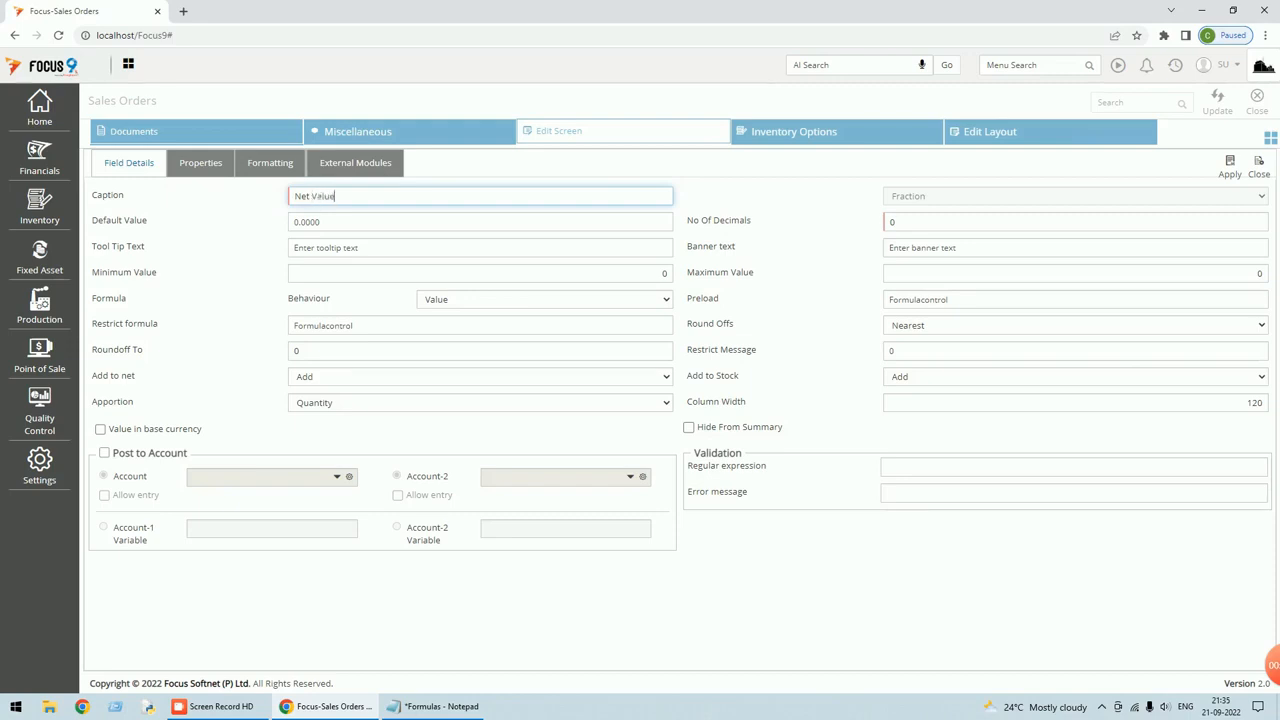
key("Tab")
Set Net Value to Formula behaviour, Add to Stock and Add to net Not Applicable, and save.
left_click(665, 300)
left_click(458, 356)
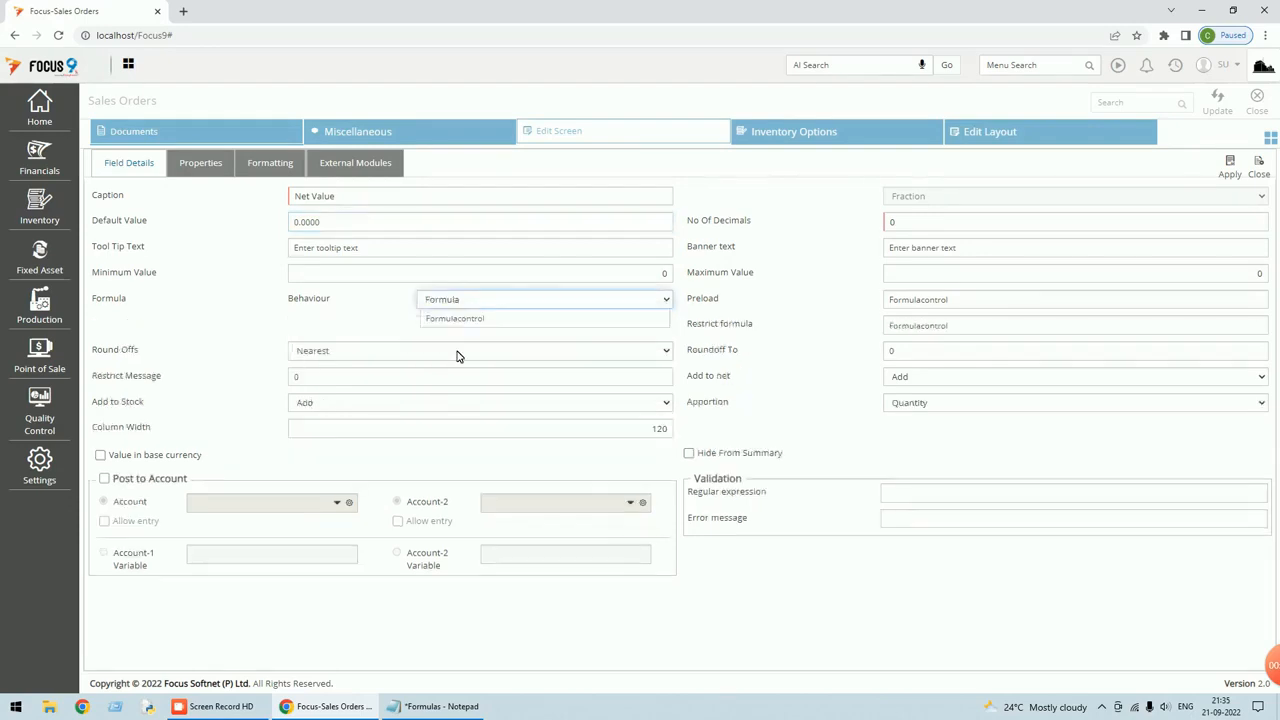
left_click(452, 403)
left_click(330, 447)
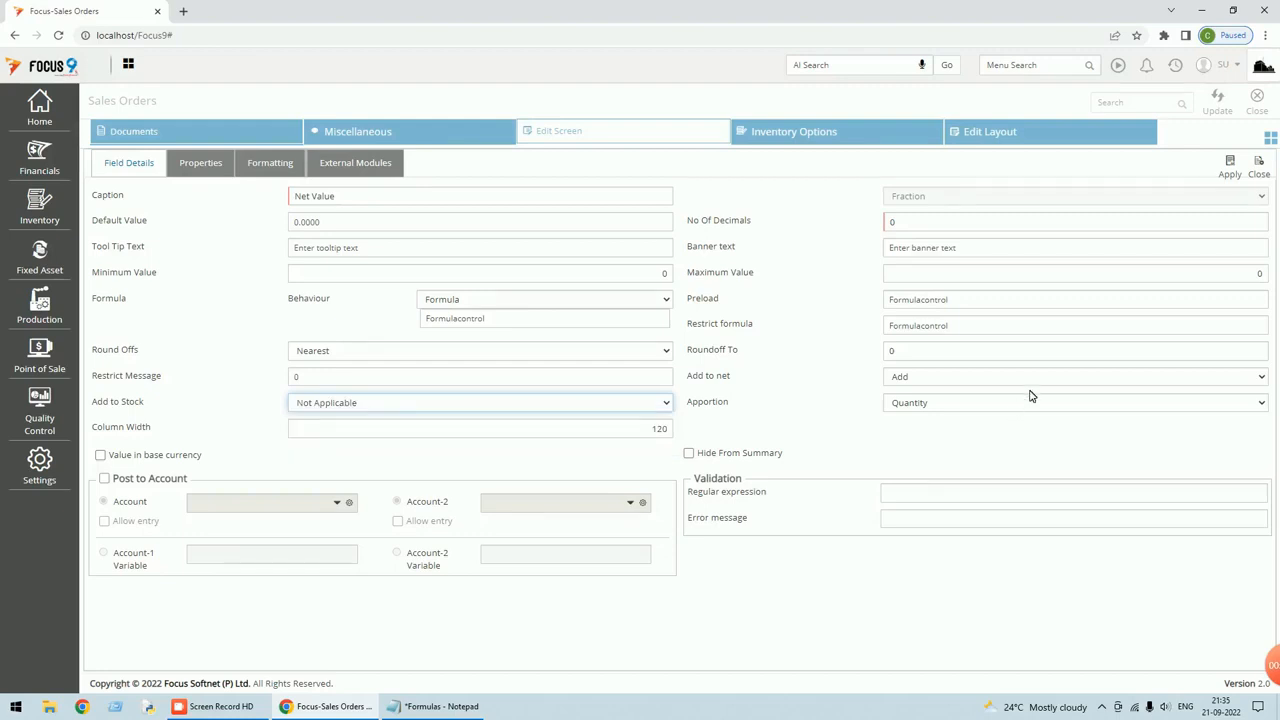
left_click(1011, 376)
left_click(944, 420)
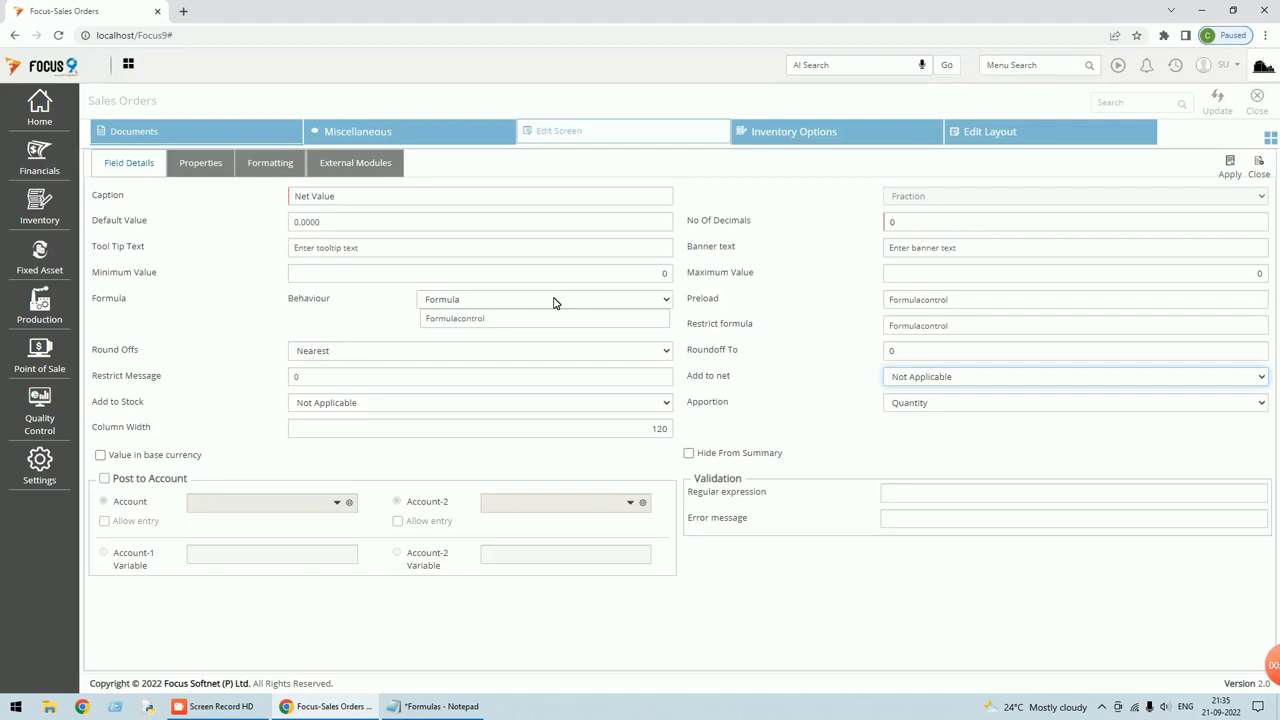
left_click(1237, 177)
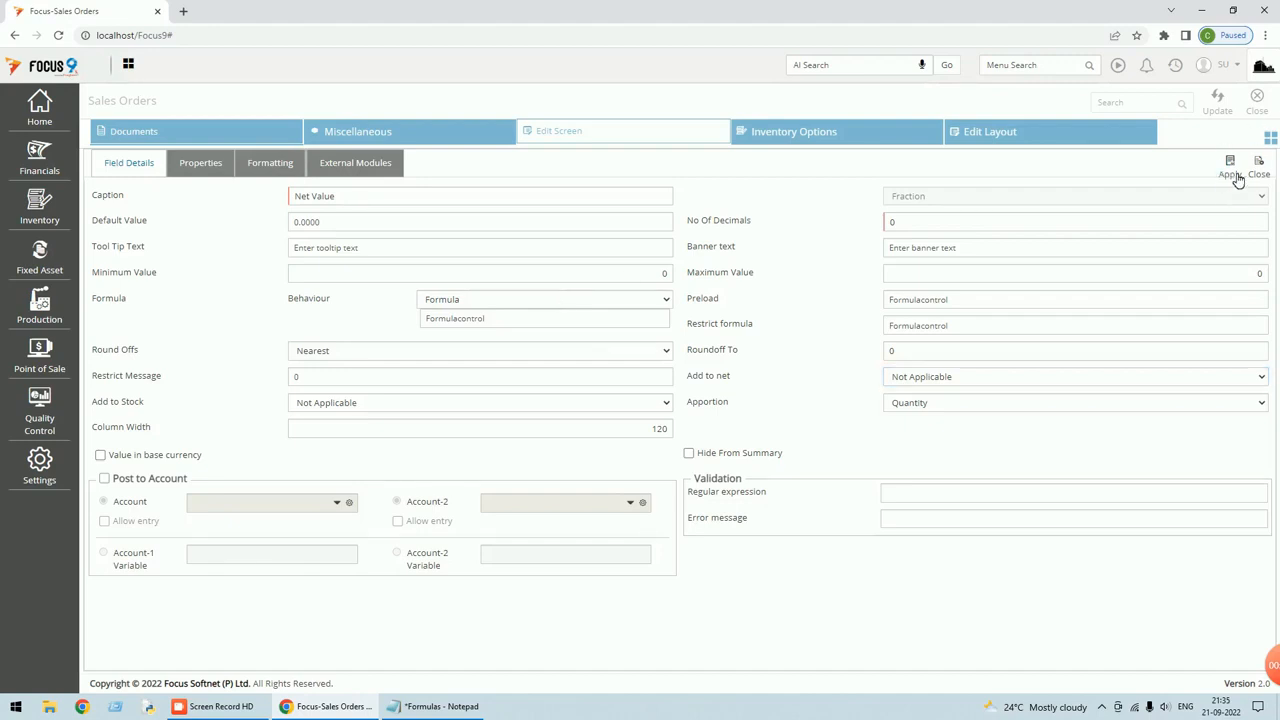
left_click(1225, 112)
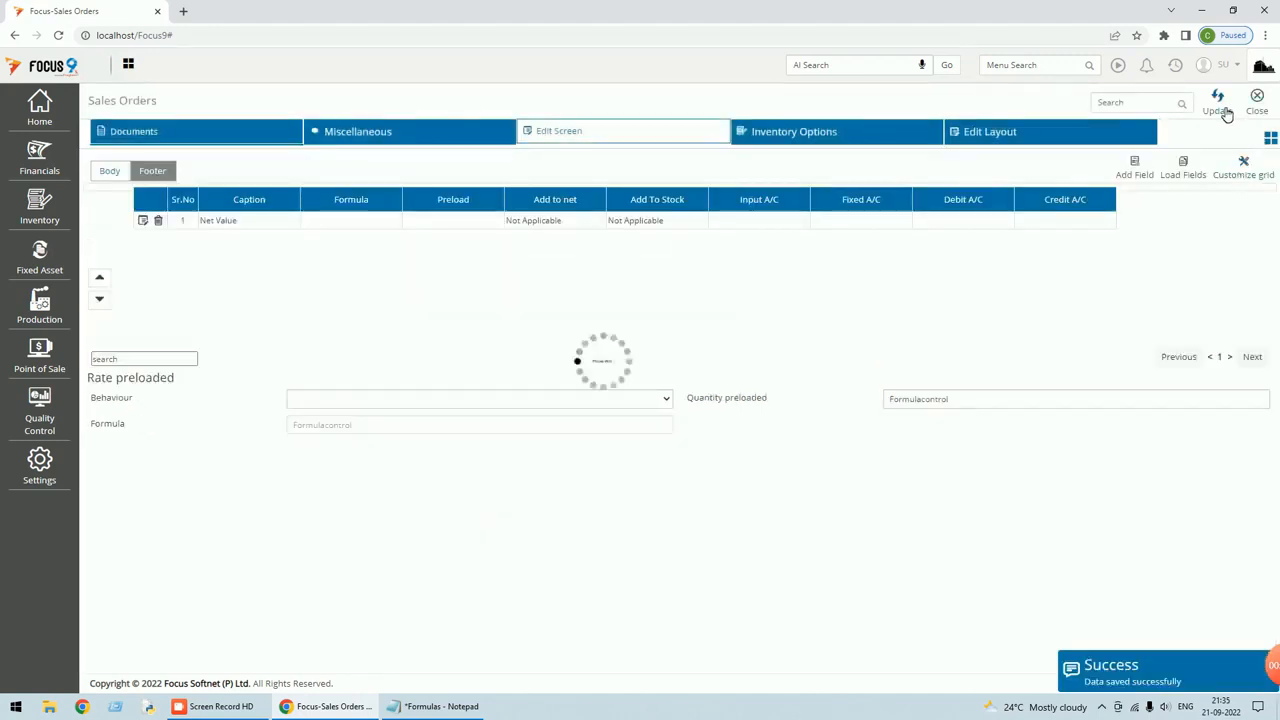
left_click(1258, 108)
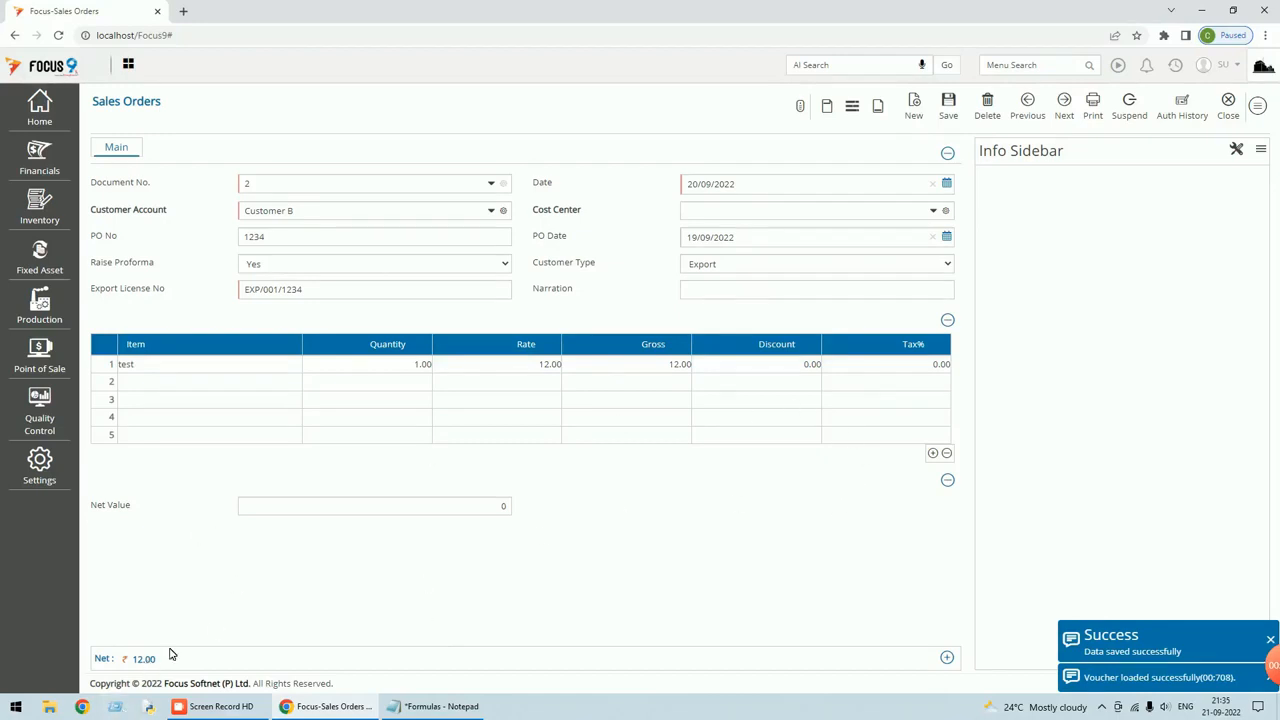
Save voucher 2 with a row-1 discount of 2, reload it, and check Net Value shows 0.
left_click(808, 364)
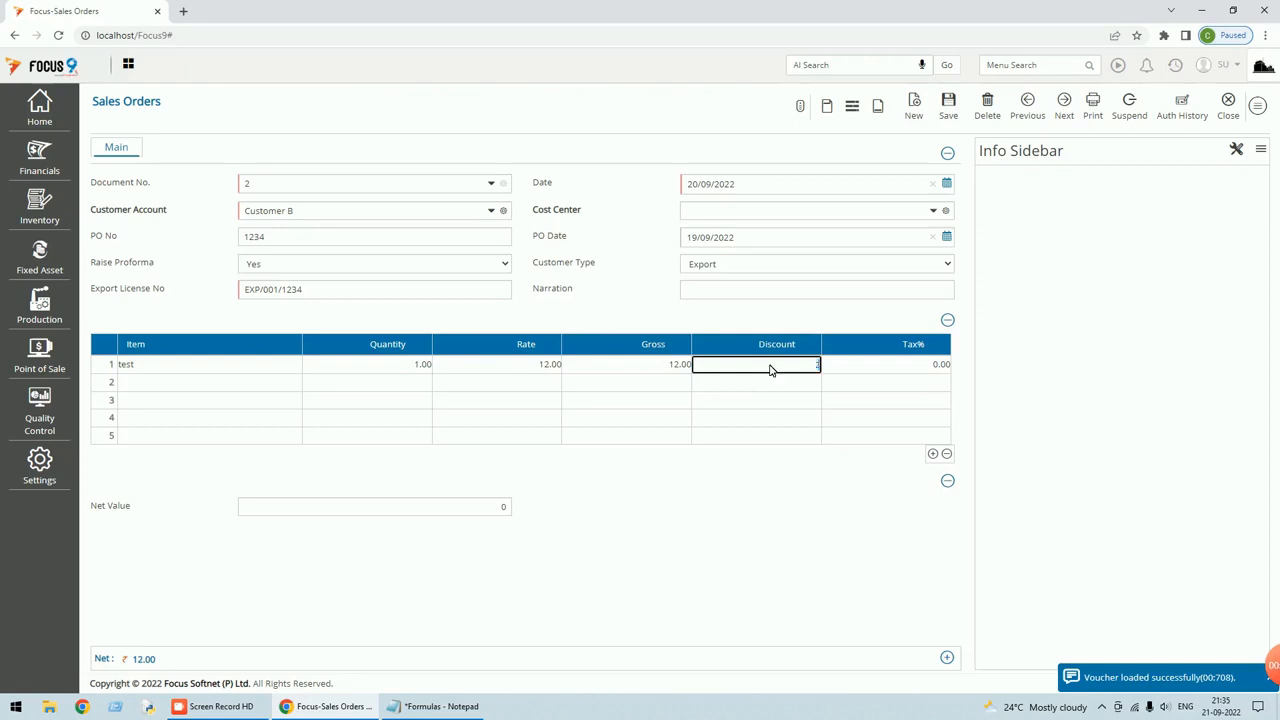
type("2")
key("Tab")
left_click(949, 115)
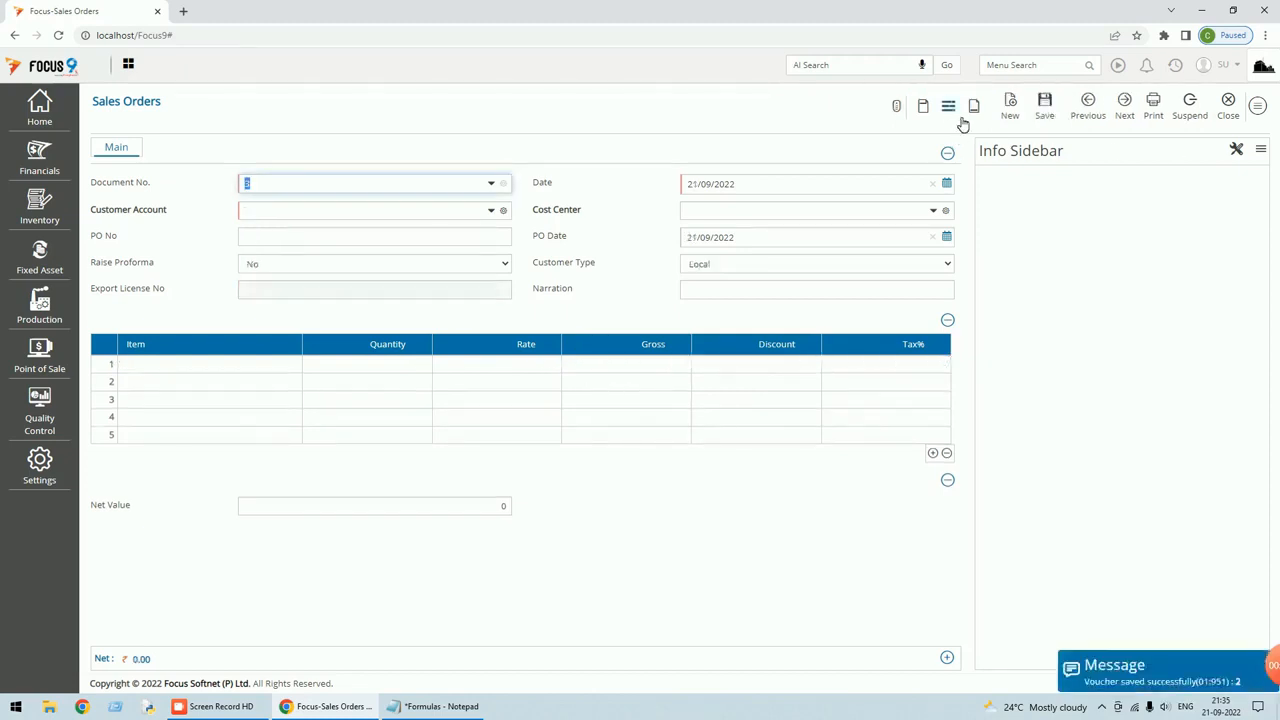
left_click(1088, 105)
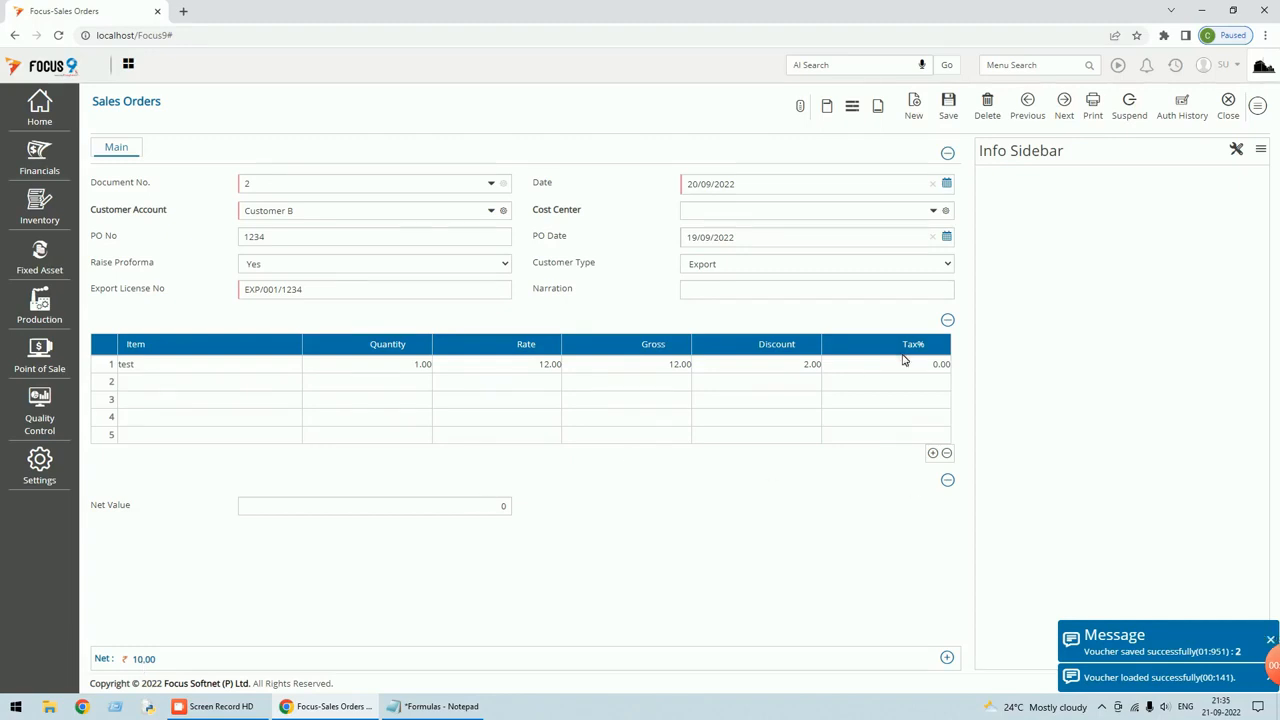
left_click(503, 506)
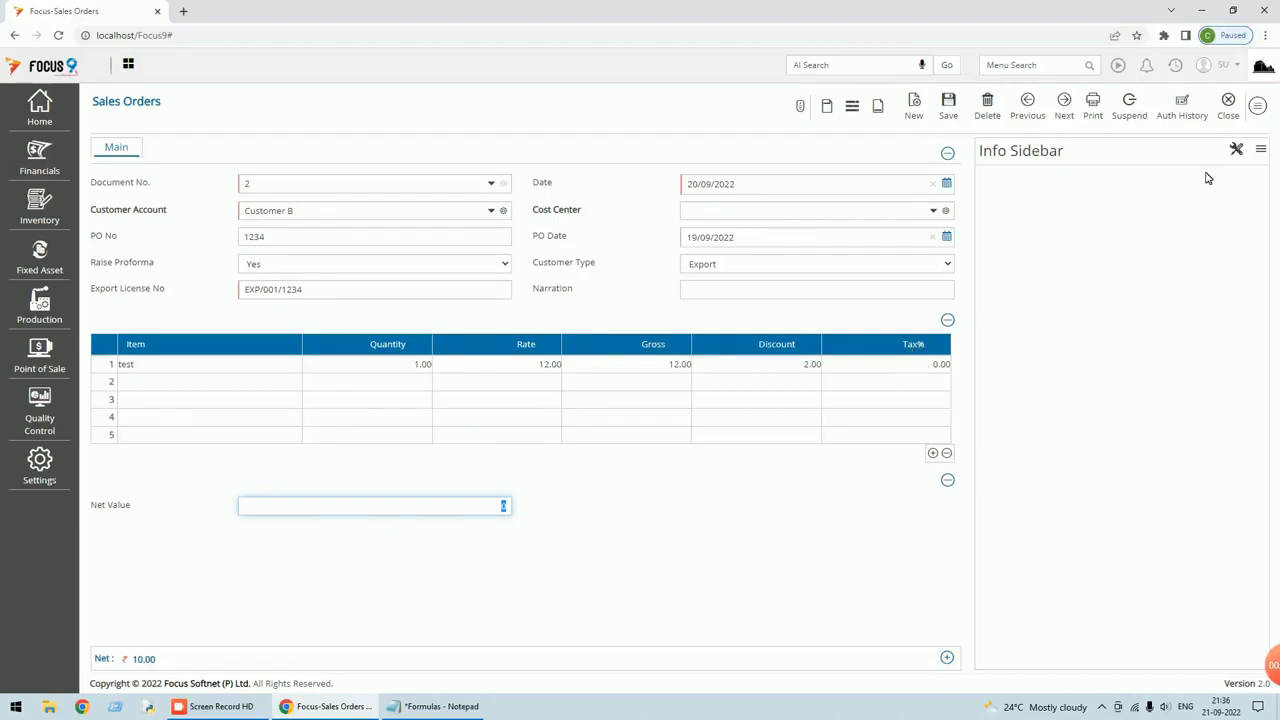
left_click(1258, 105)
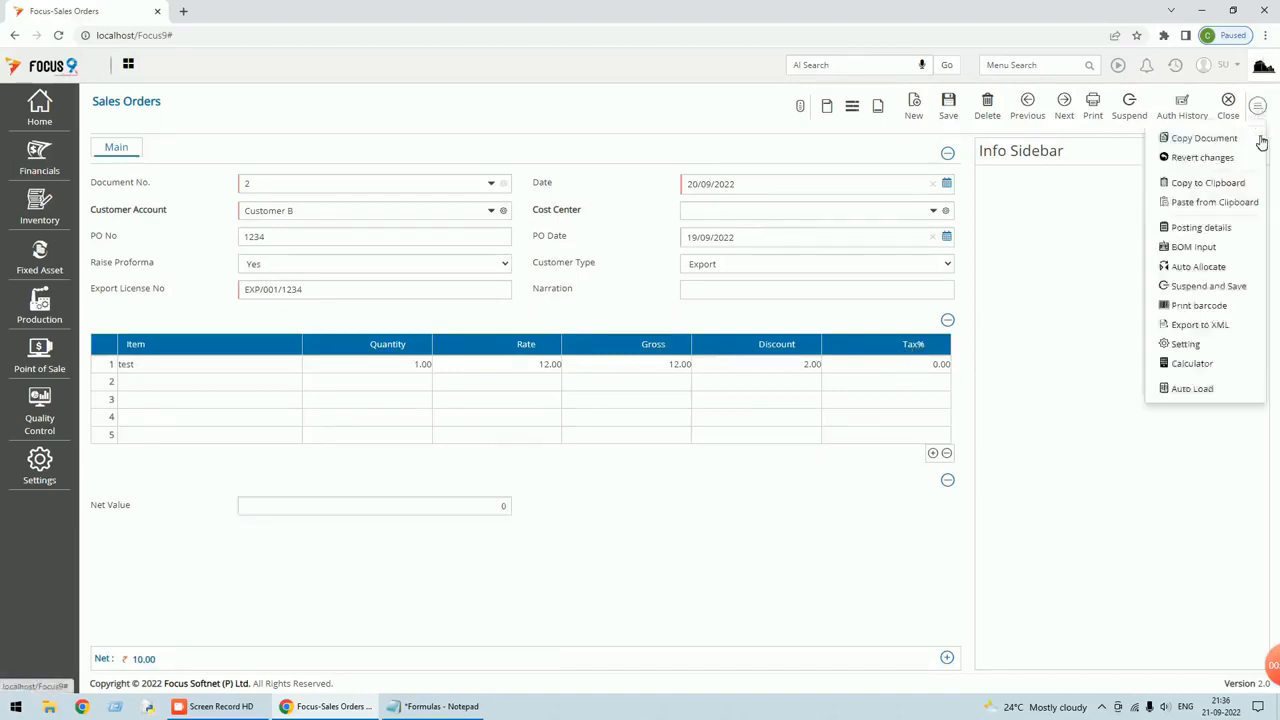
In Edit Screen, edit the Tax% body field and set its behaviour to Formula.
left_click(1182, 346)
left_click(580, 134)
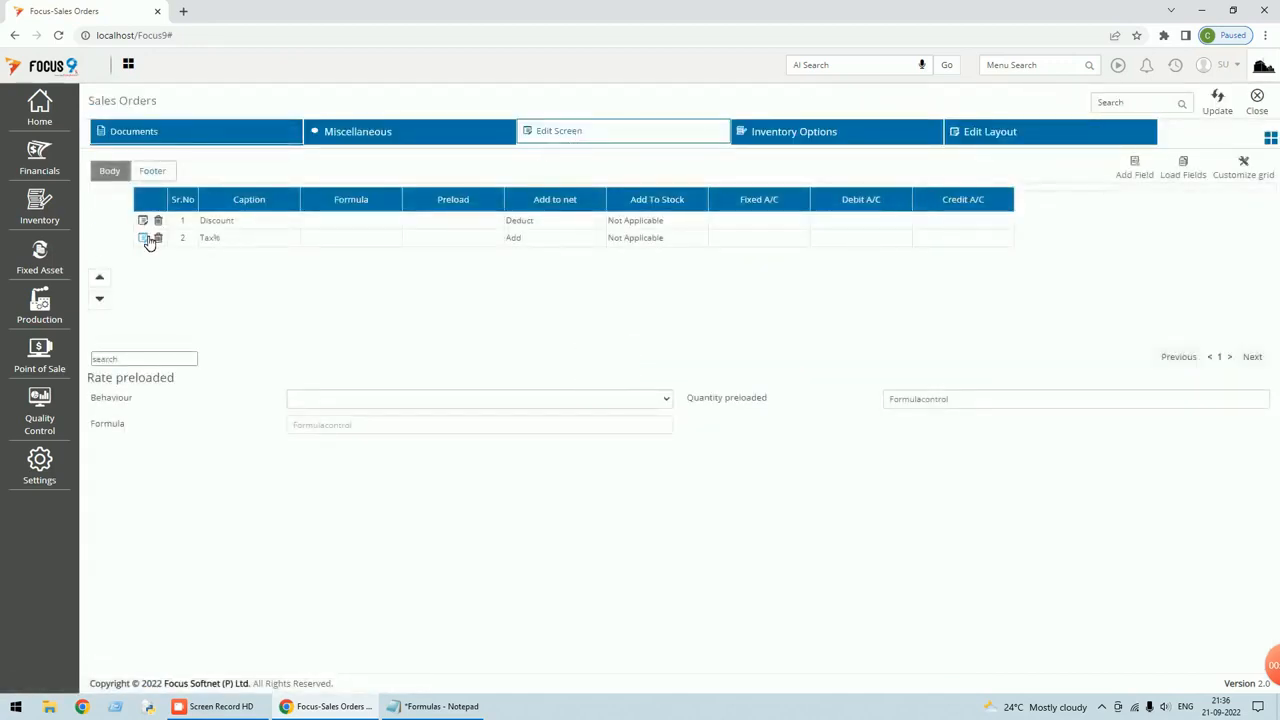
left_click(144, 239)
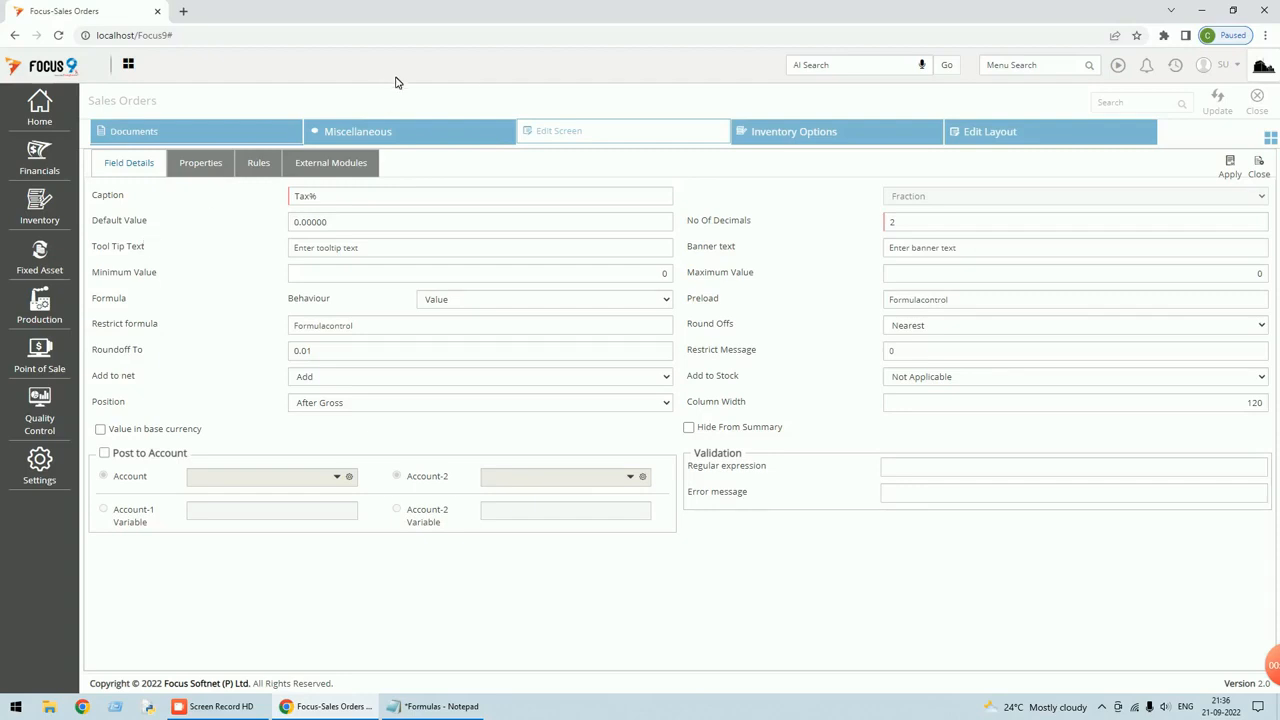
left_click(664, 300)
left_click(474, 357)
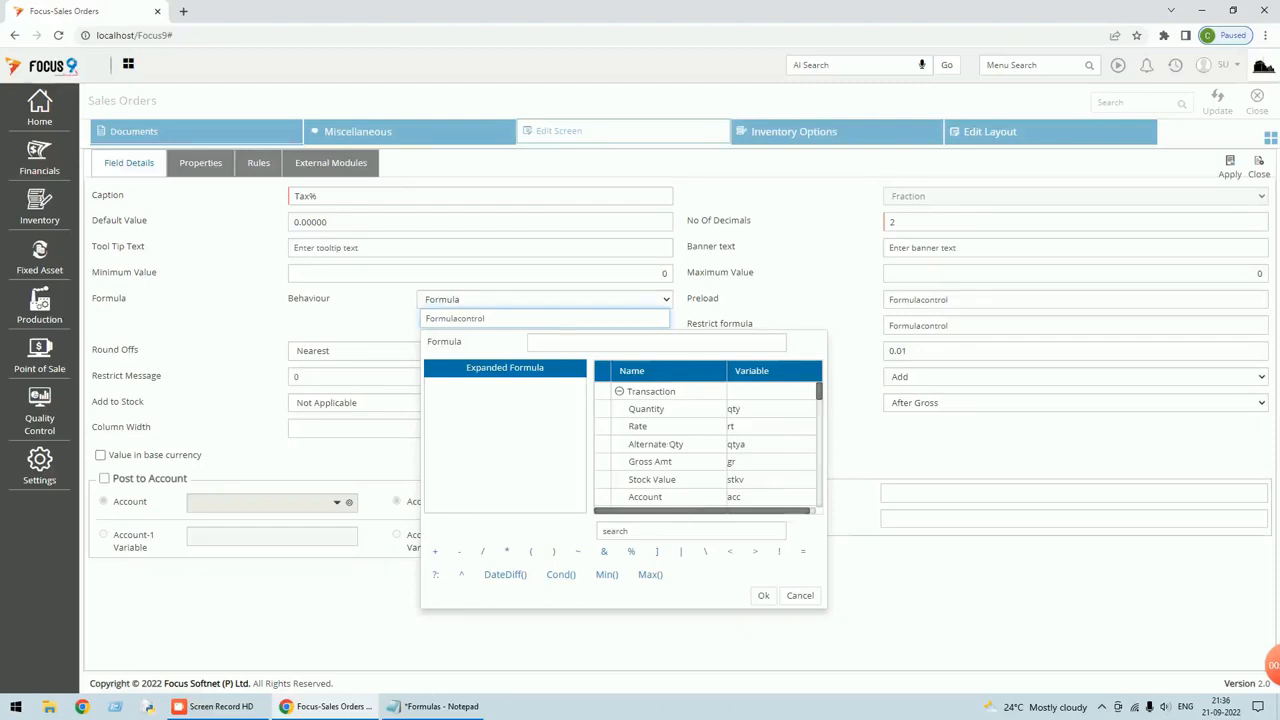
Start the Tax% formula with gross (gr) and discount (sbo1), found via the variable search.
left_click(604, 530)
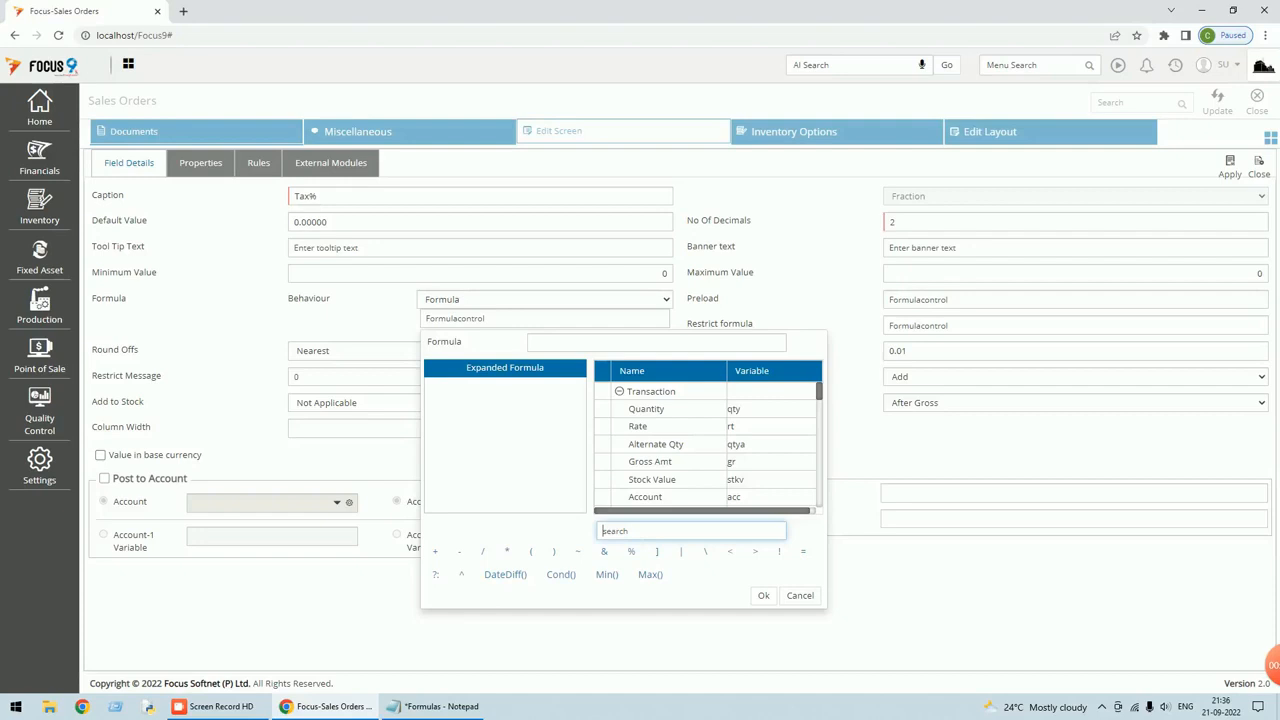
type("gros")
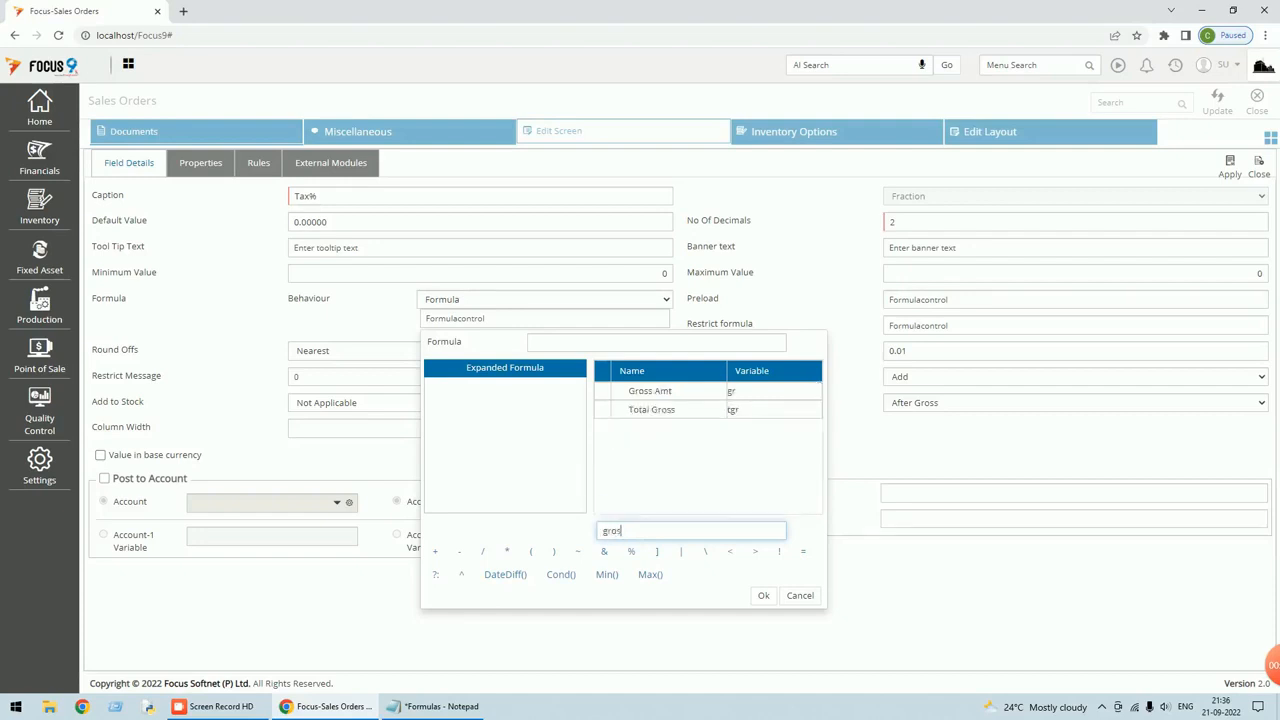
type("s")
left_click(533, 342)
type("gr-")
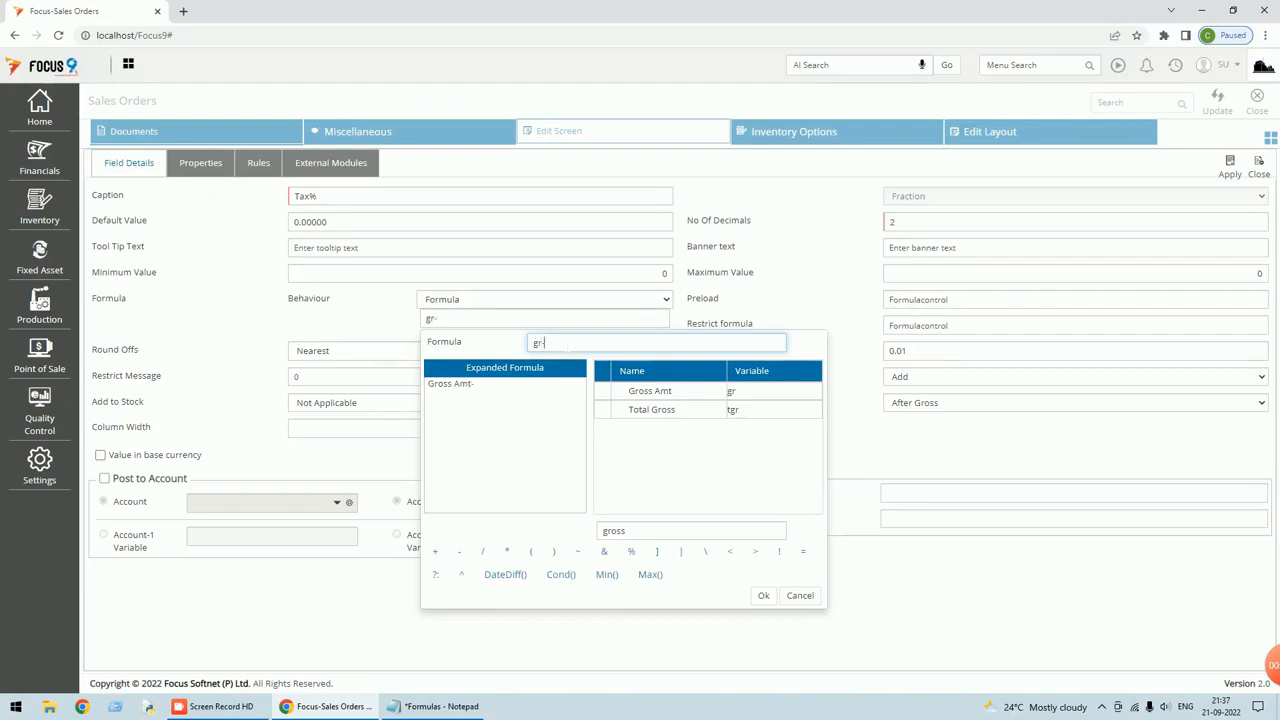
left_click(638, 530)
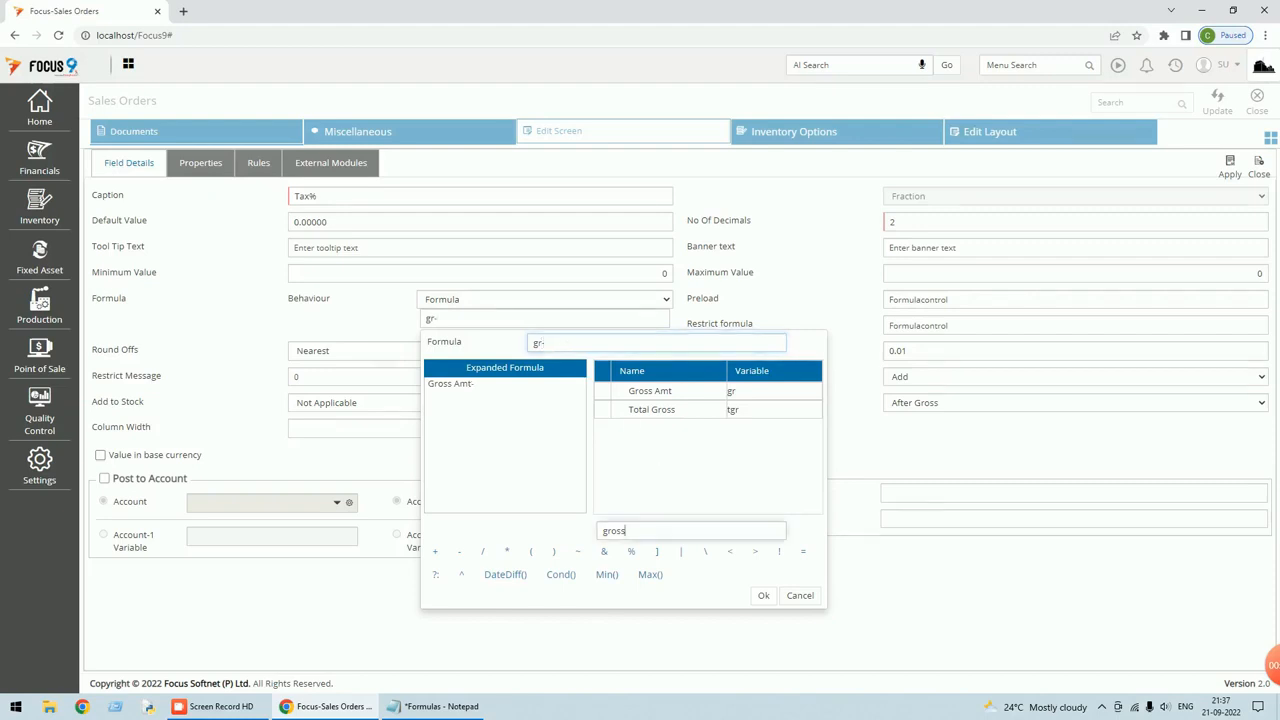
key("BackSpace")
key("BackSpace")
key("BackSpace")
key("BackSpace")
key("BackSpace")
type("disc")
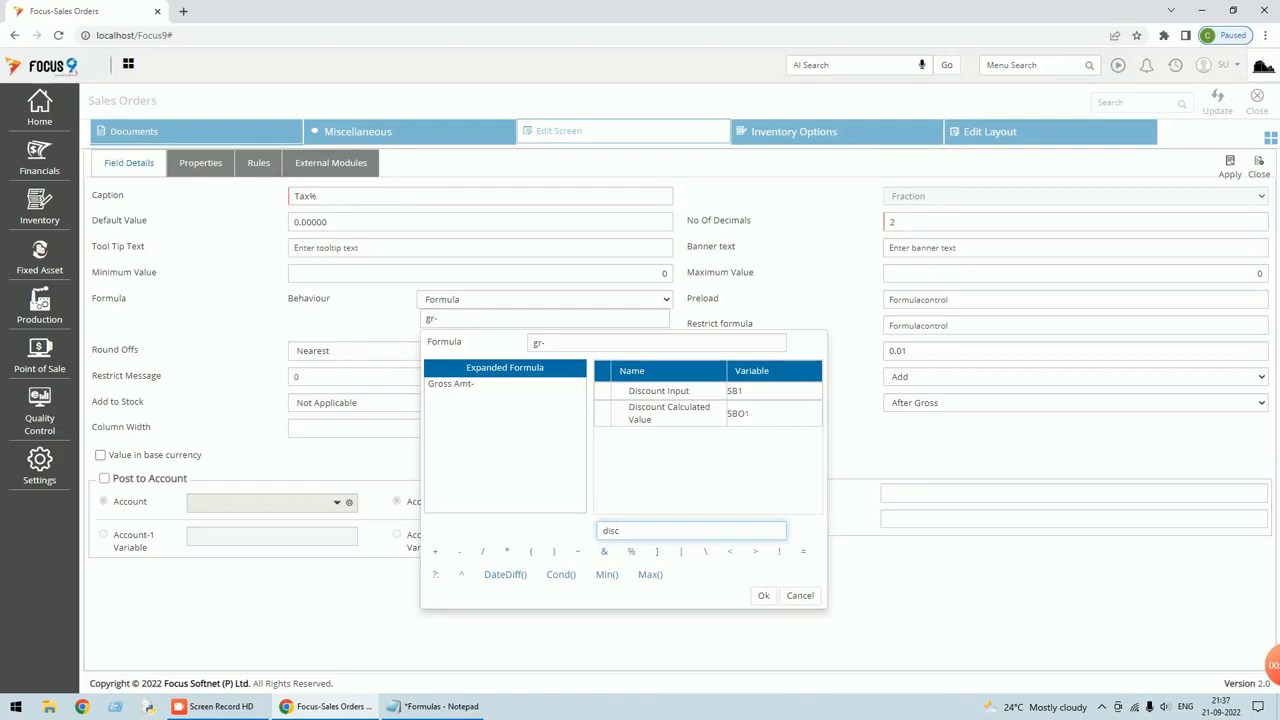
key("Tab")
key("shift+Tab")
key("shift+Tab")
type("sb")
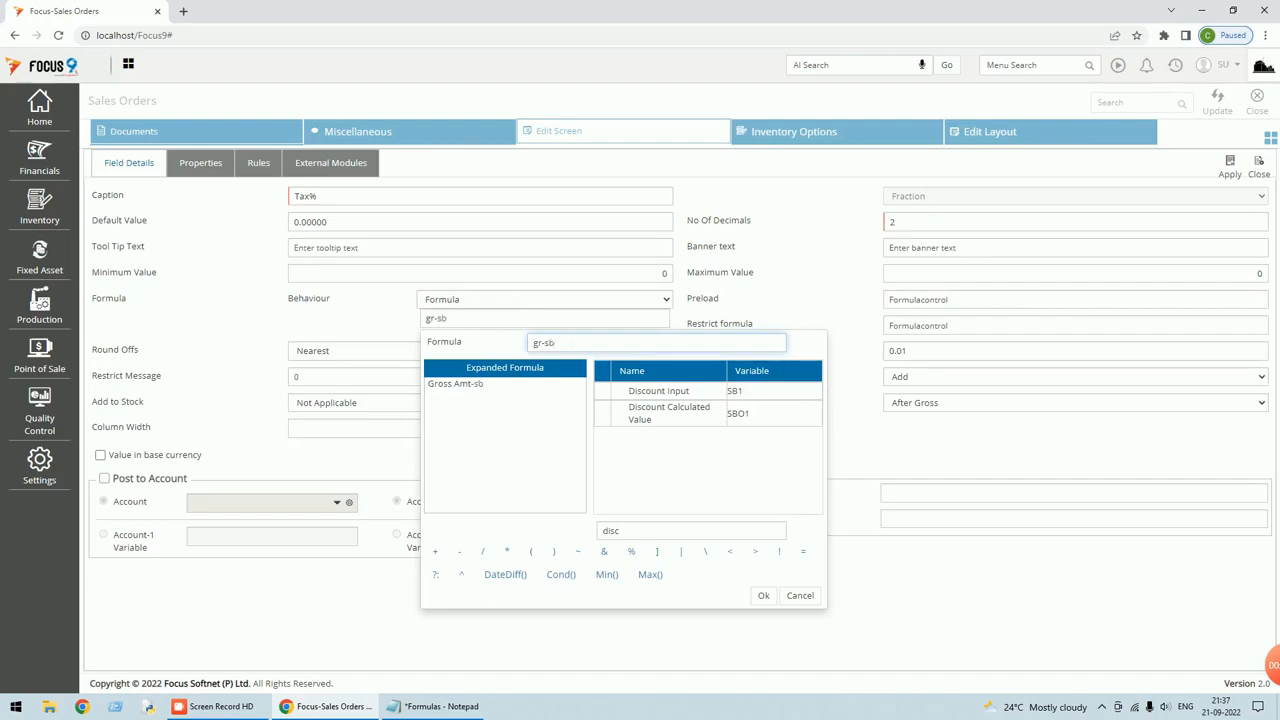
type("o1)")
Complete the formula as (gr-sbo1)*sb2/100 using the tax variable, and confirm it.
left_click(534, 343)
type("(")
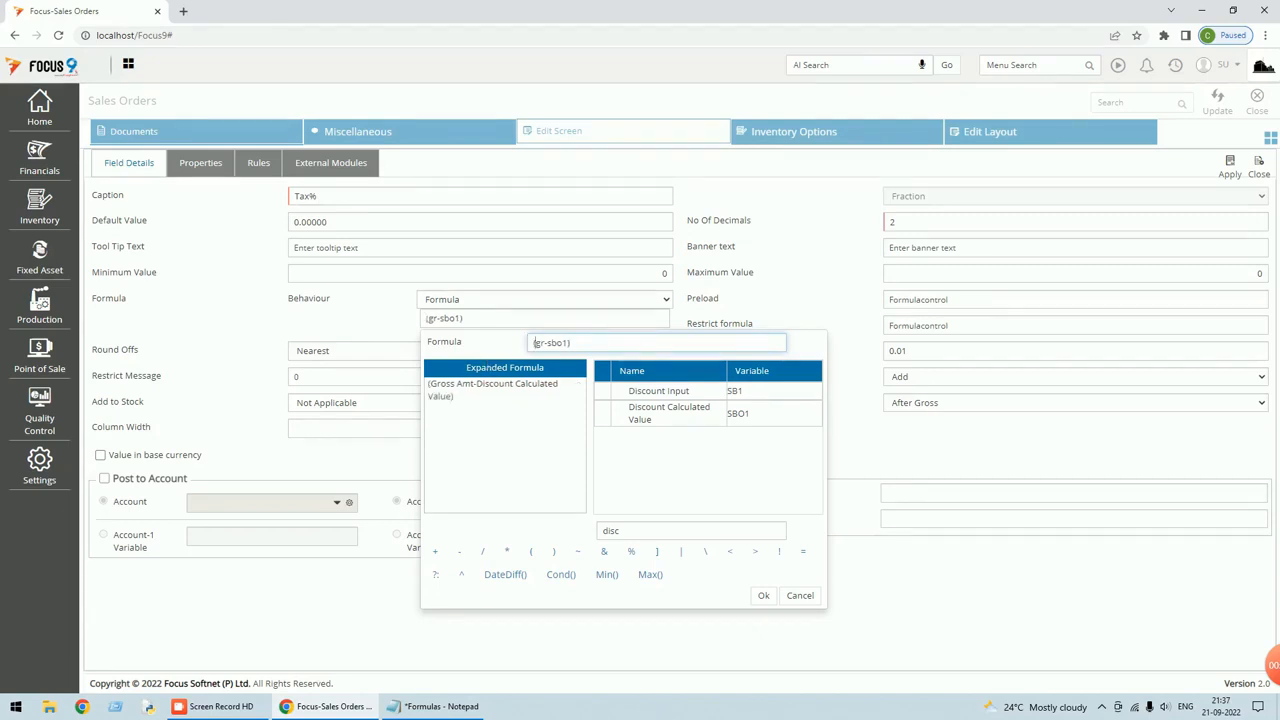
type("*")
left_click(605, 532)
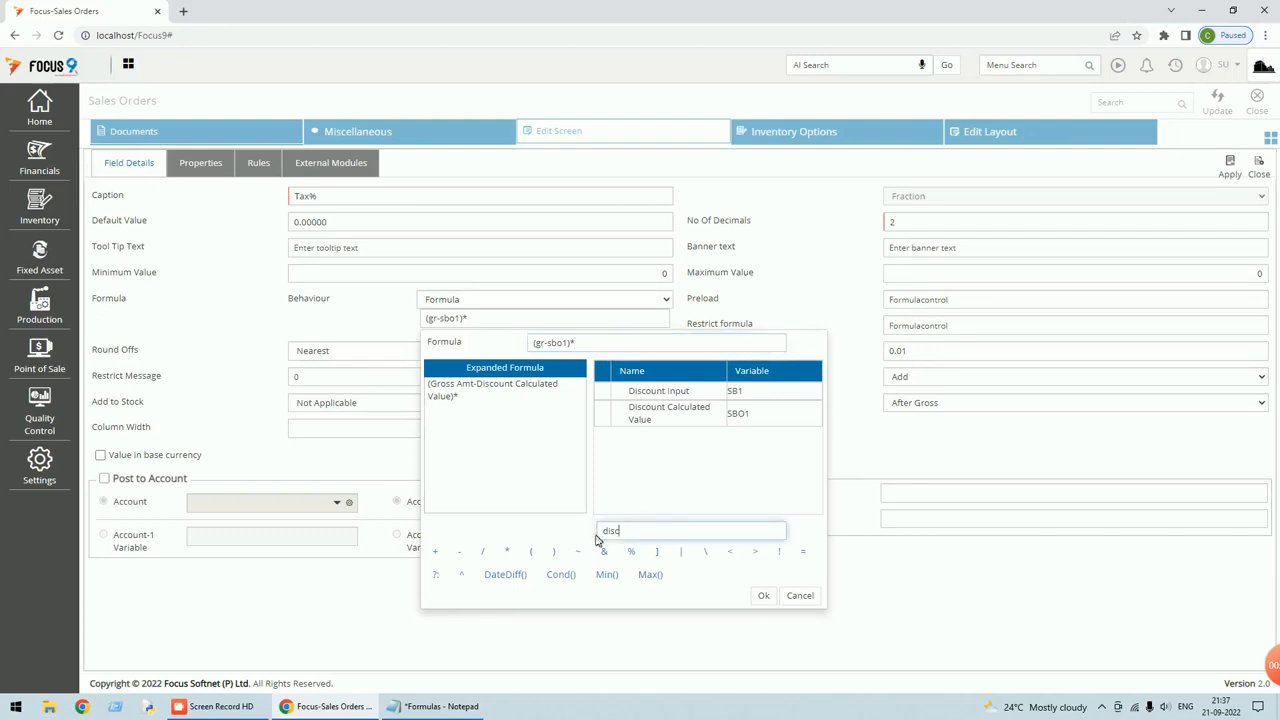
key("BackSpace")
key("BackSpace")
key("BackSpace")
key("BackSpace")
type("t")
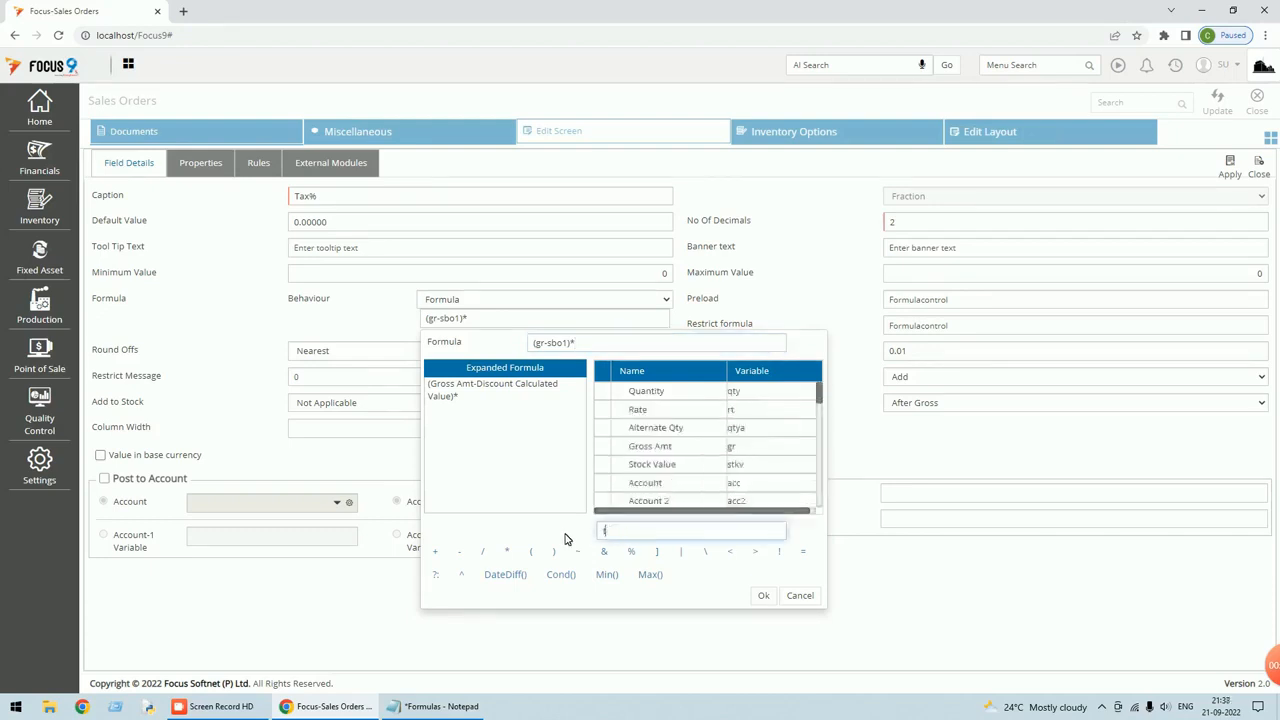
type("ax")
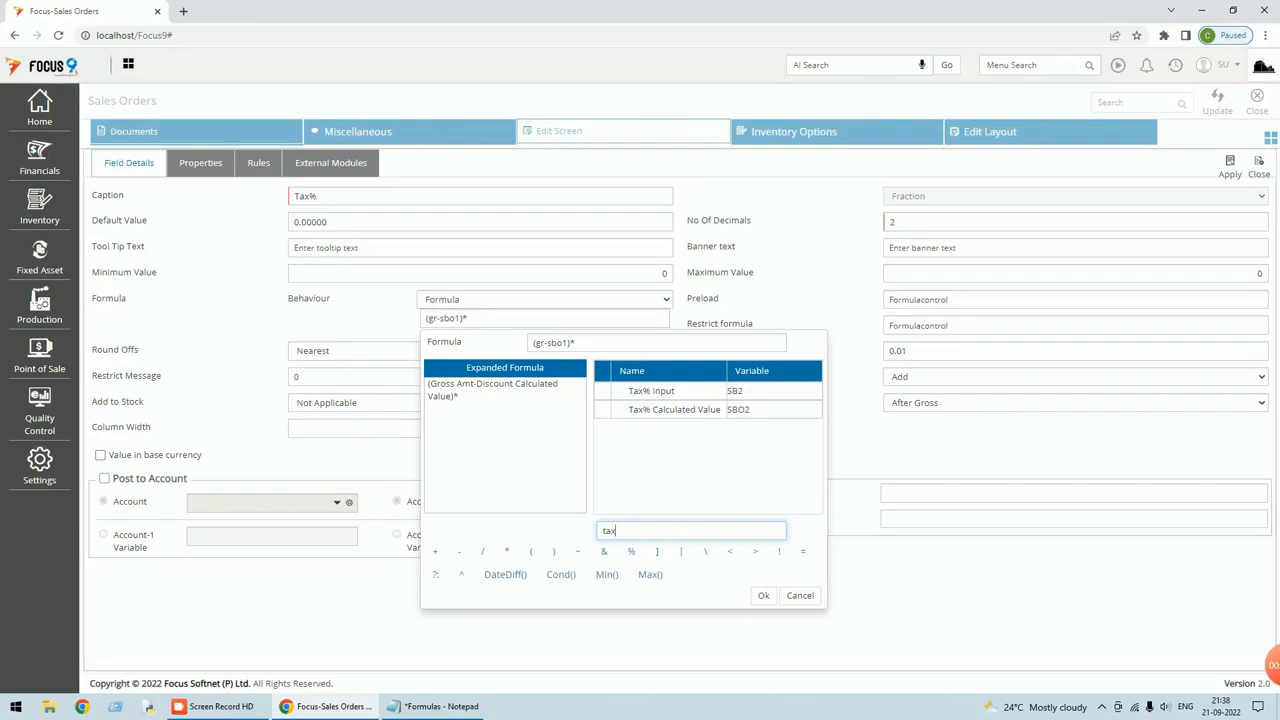
left_click(590, 342)
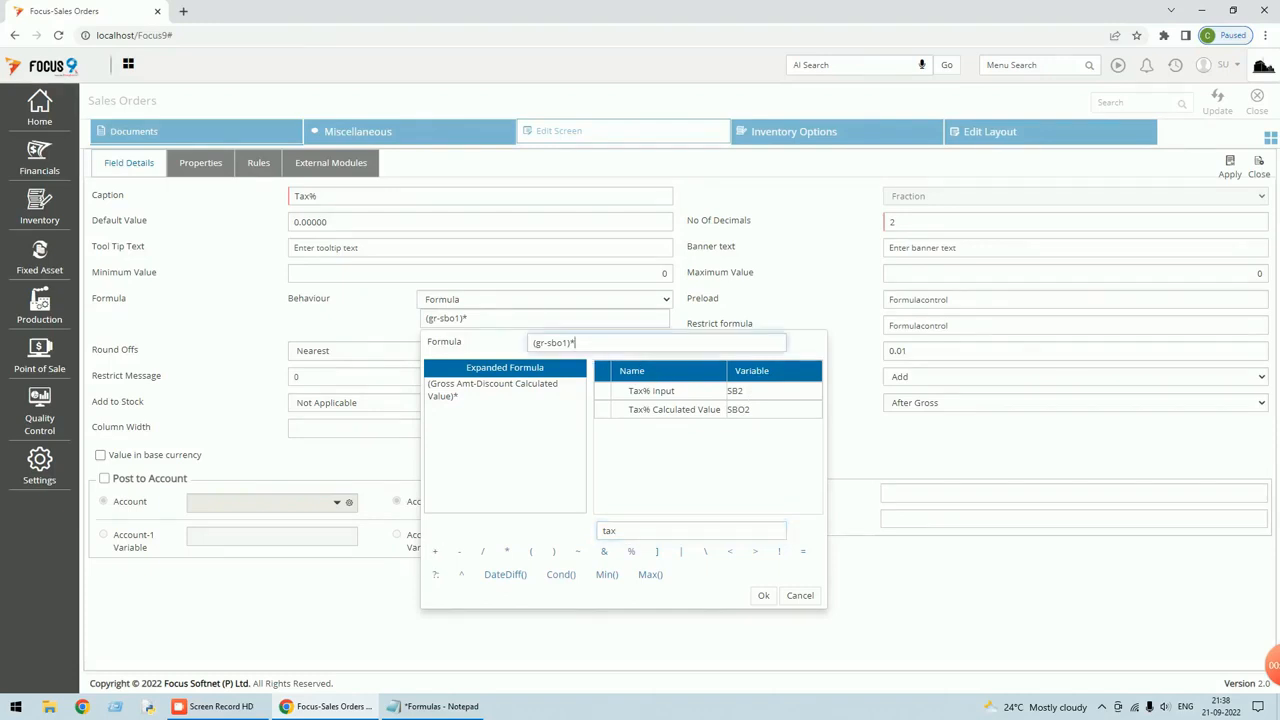
type("sb2/100")
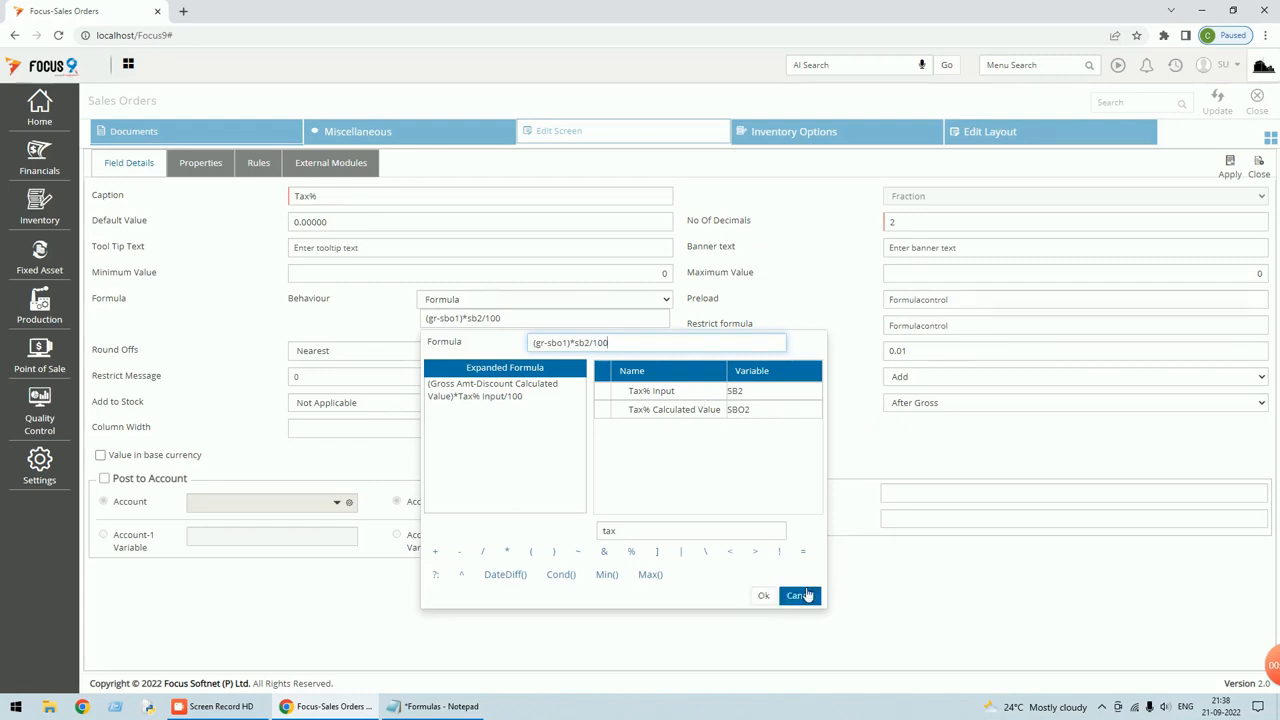
left_click(768, 598)
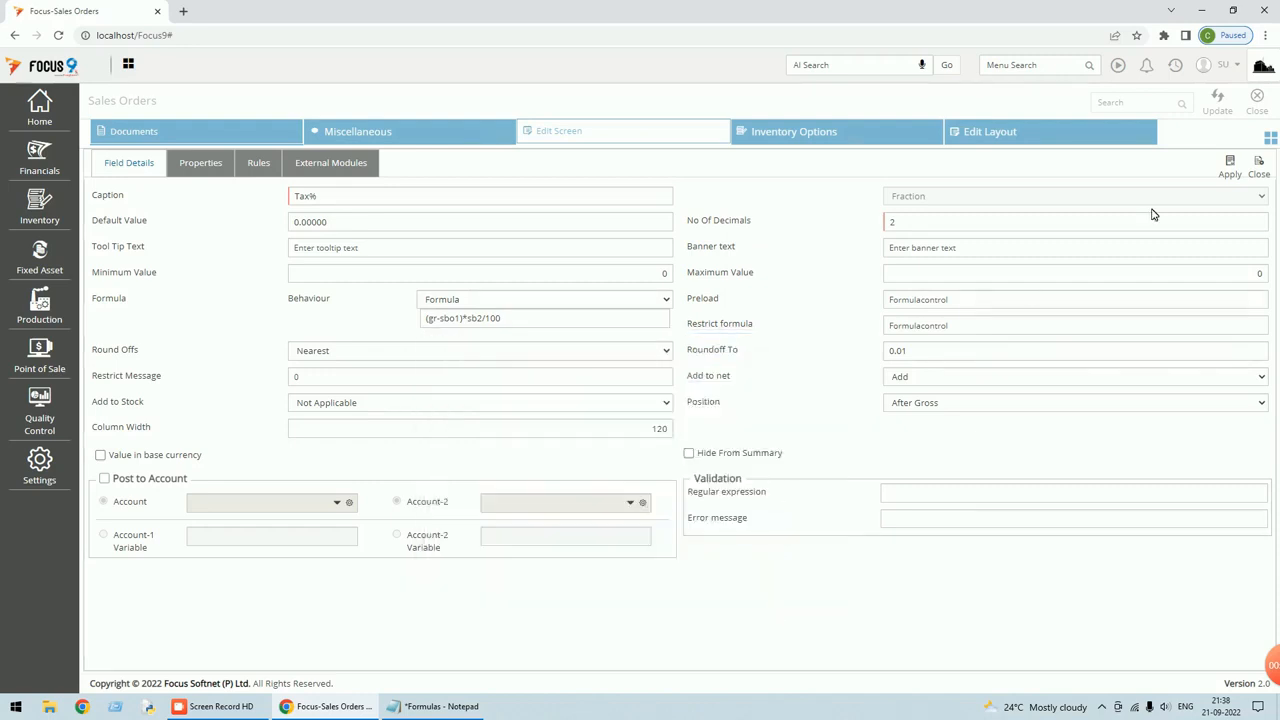
Apply the Tax% field changes and update the Sales Orders screen layout.
left_click(1231, 172)
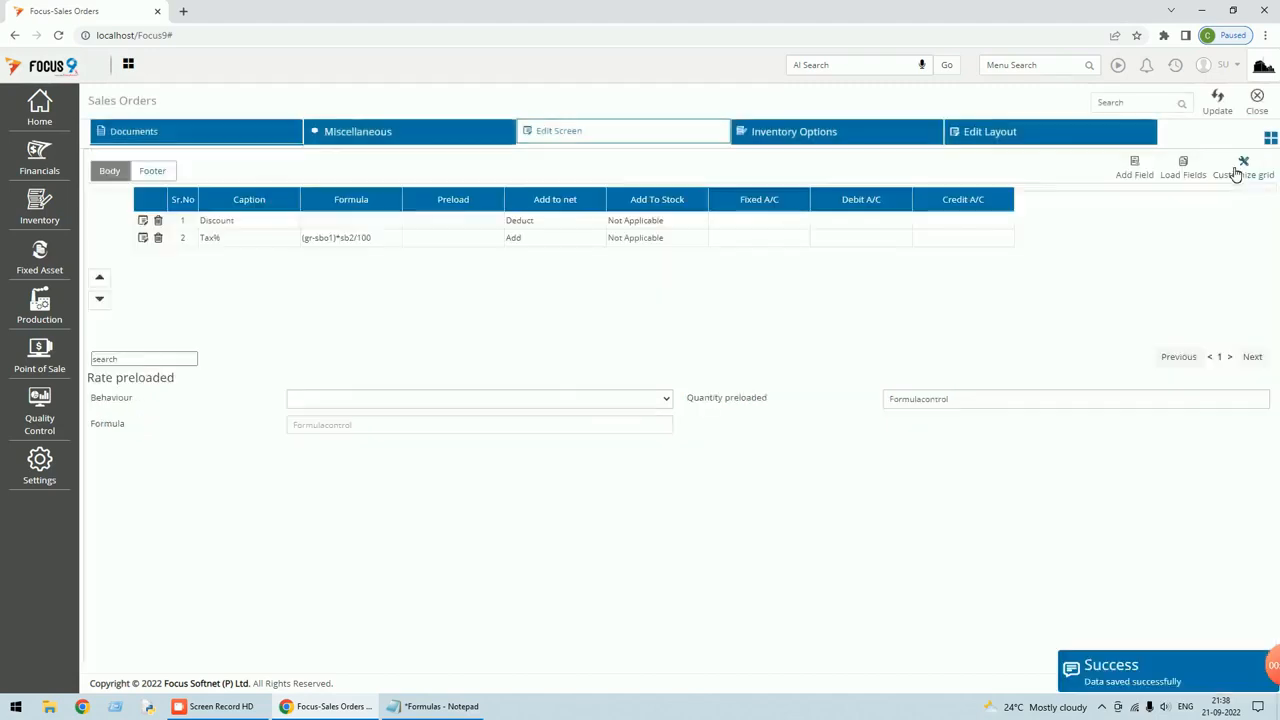
left_click(1219, 108)
left_click(1256, 104)
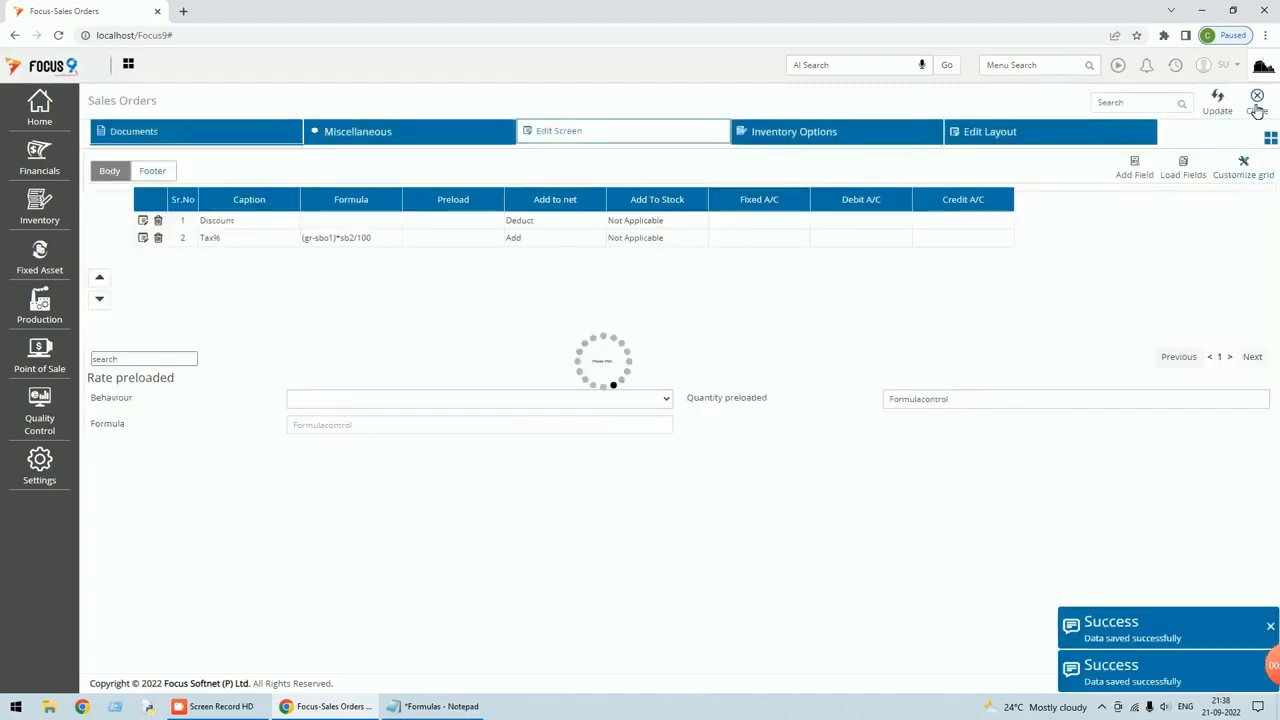
Set row 1's Tax% to 10 on voucher 2 and save it, net becoming 11.00.
double_click(418, 205)
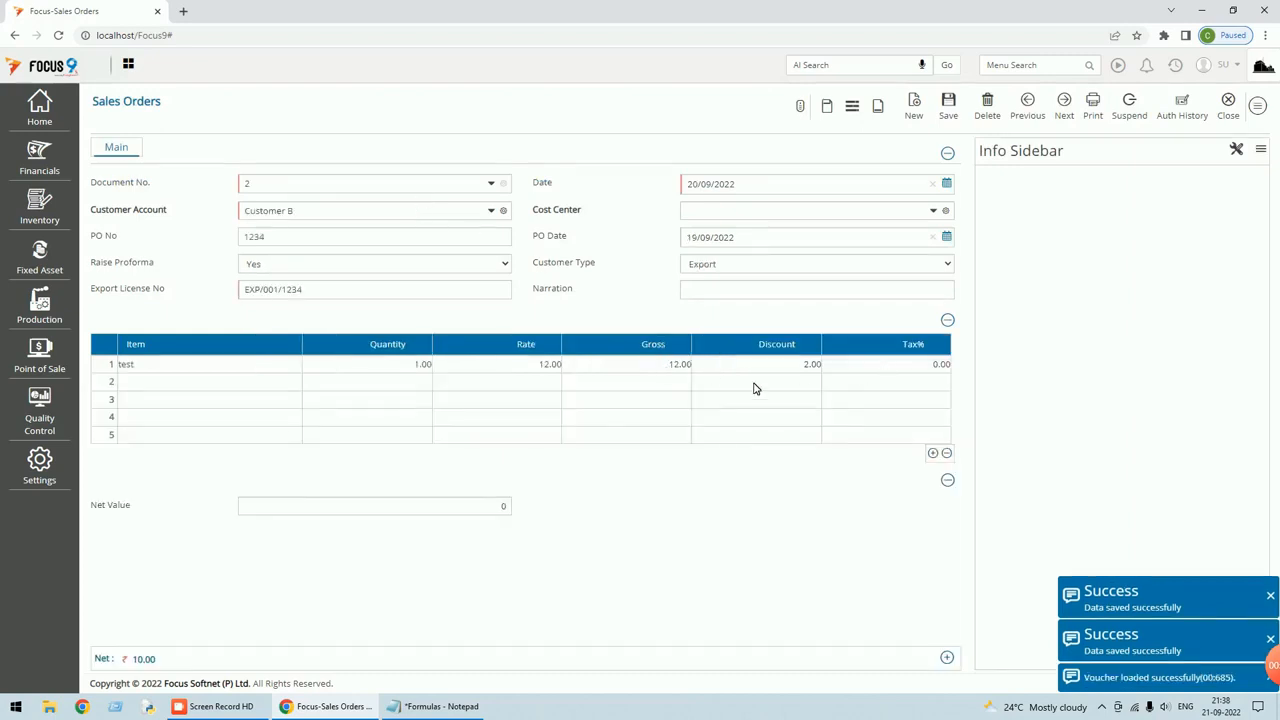
left_click(902, 364)
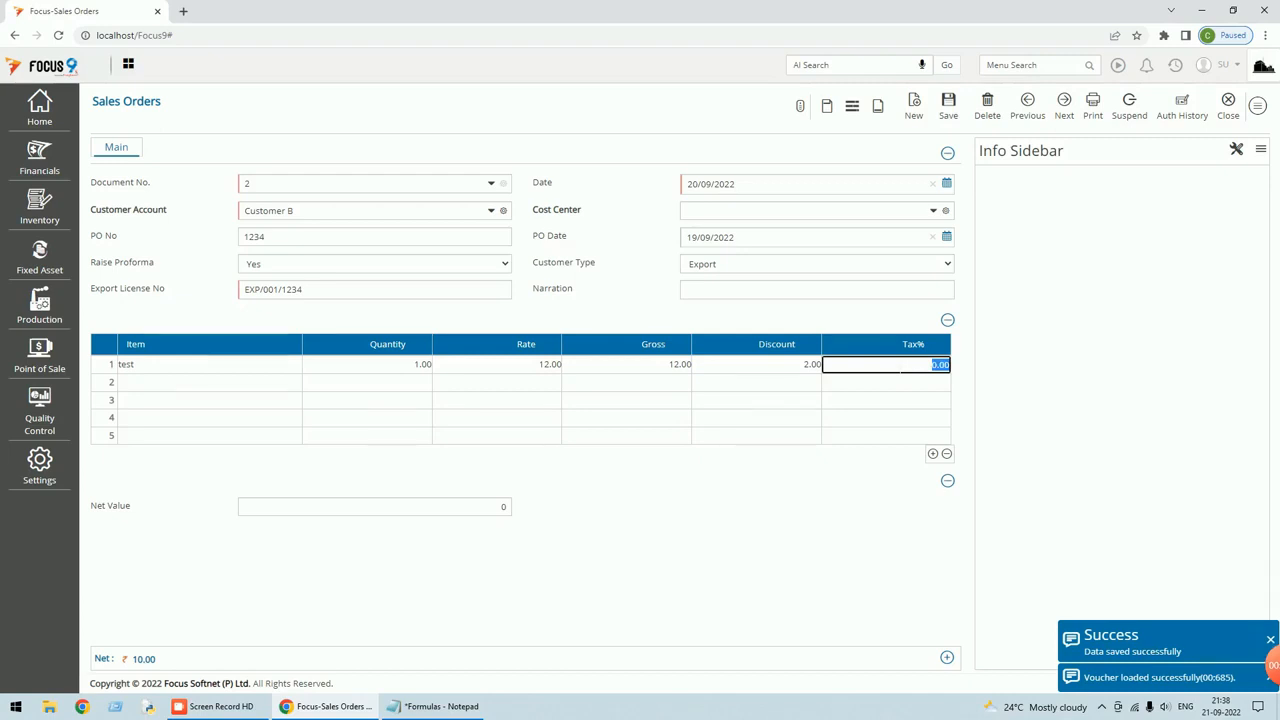
type("10")
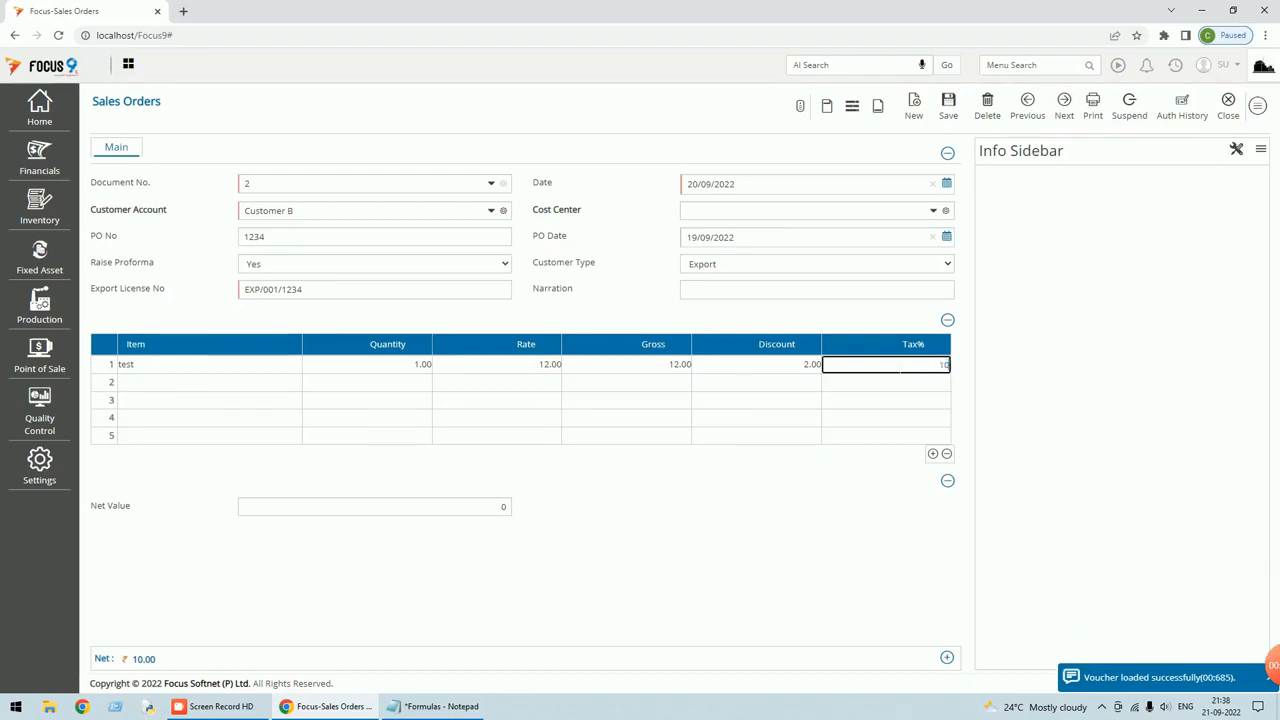
key("Tab")
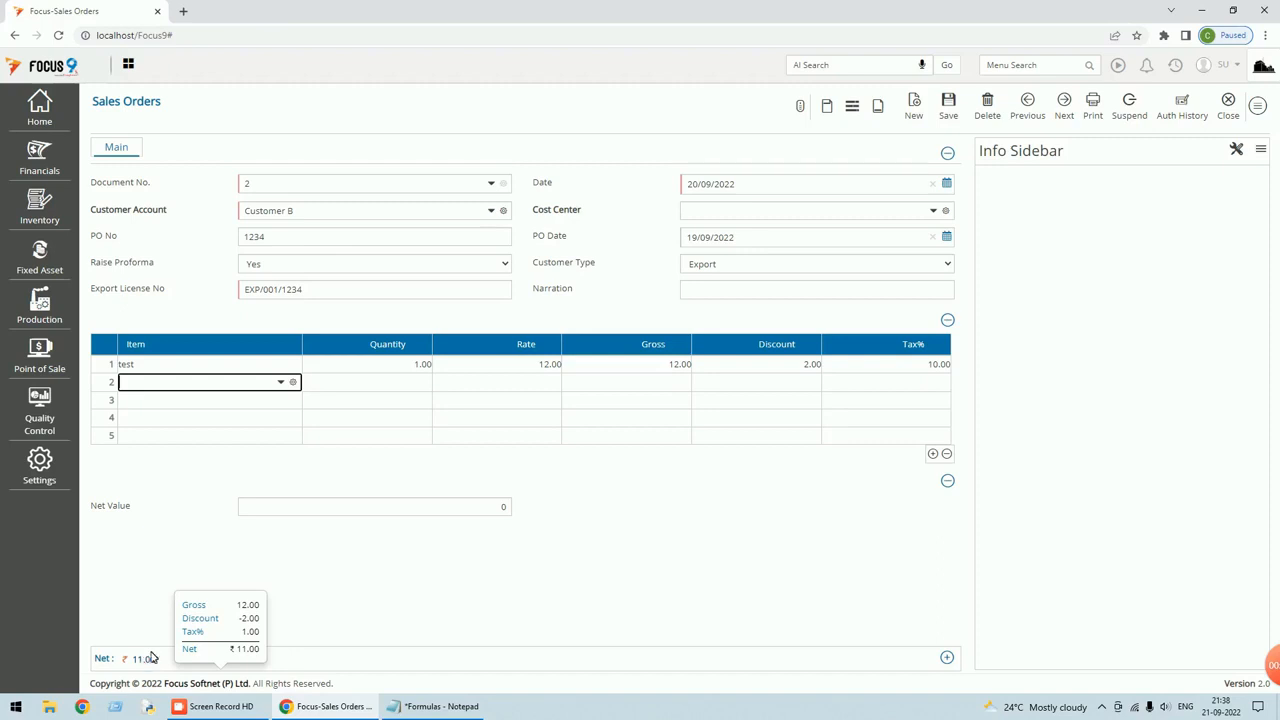
left_click(503, 507)
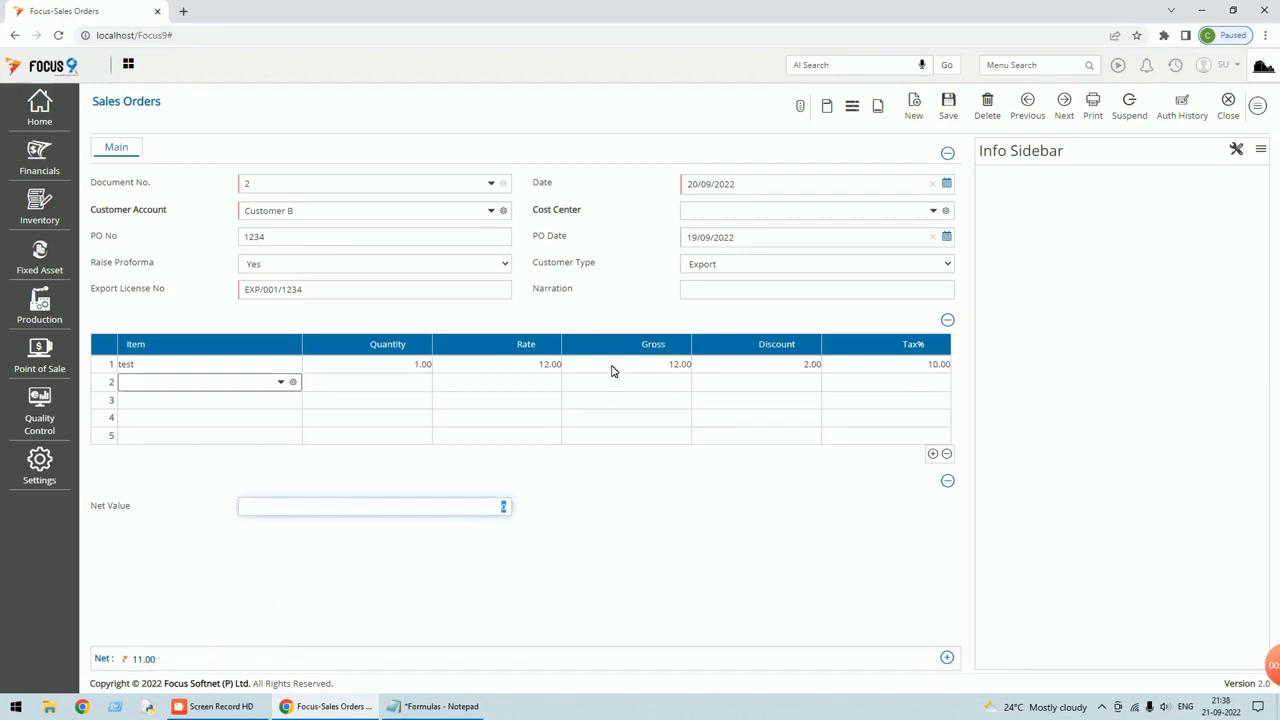
left_click(950, 108)
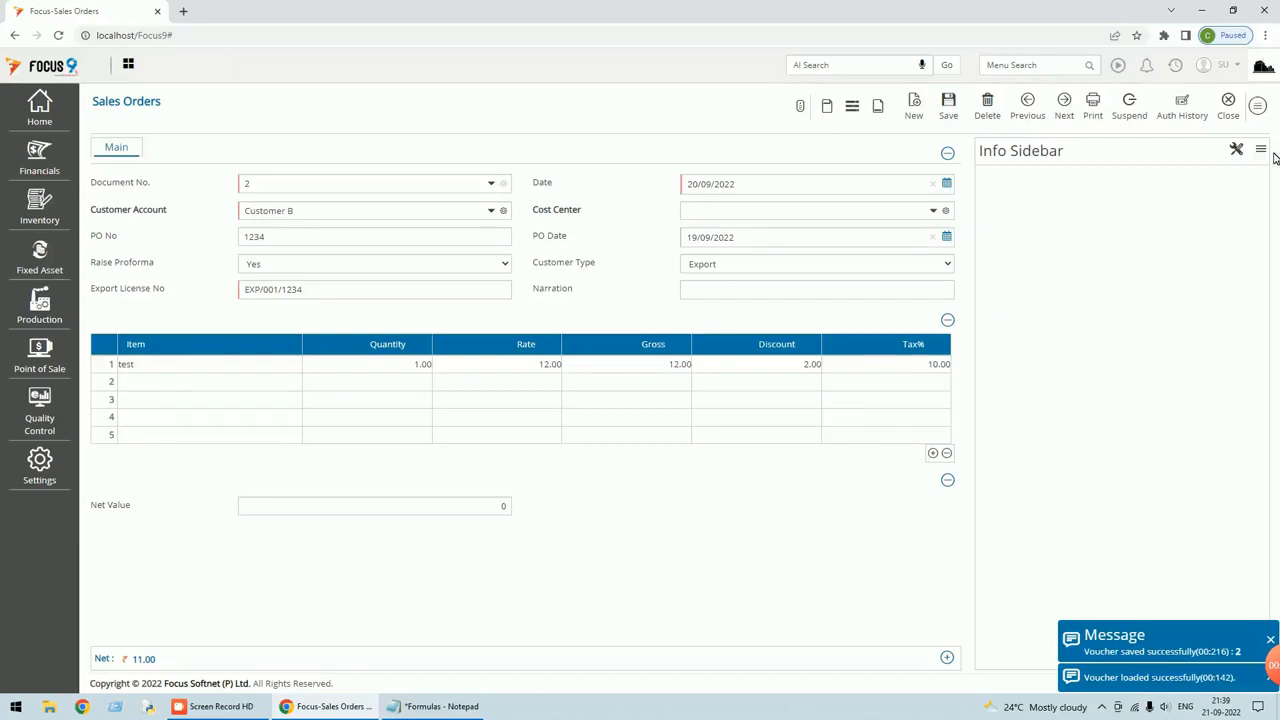
Open the Net Value footer field's details in Edit Screen and its Behaviour list.
left_click(1258, 105)
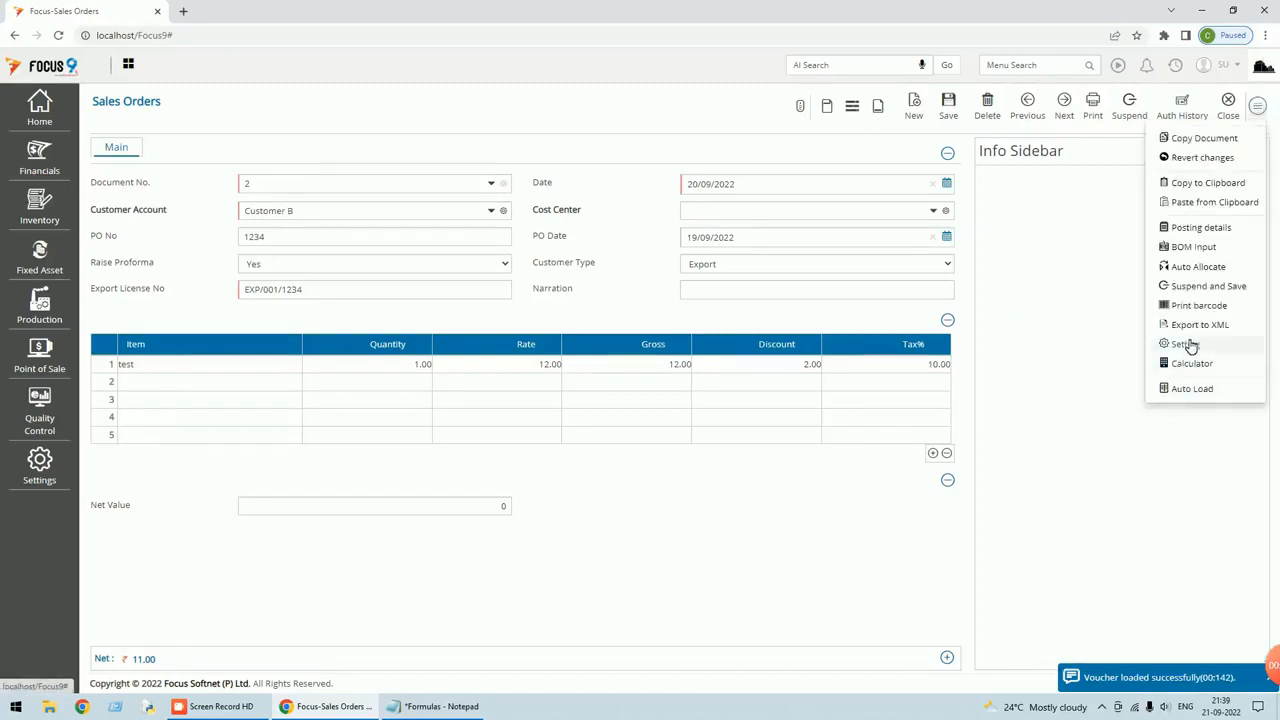
left_click(1190, 344)
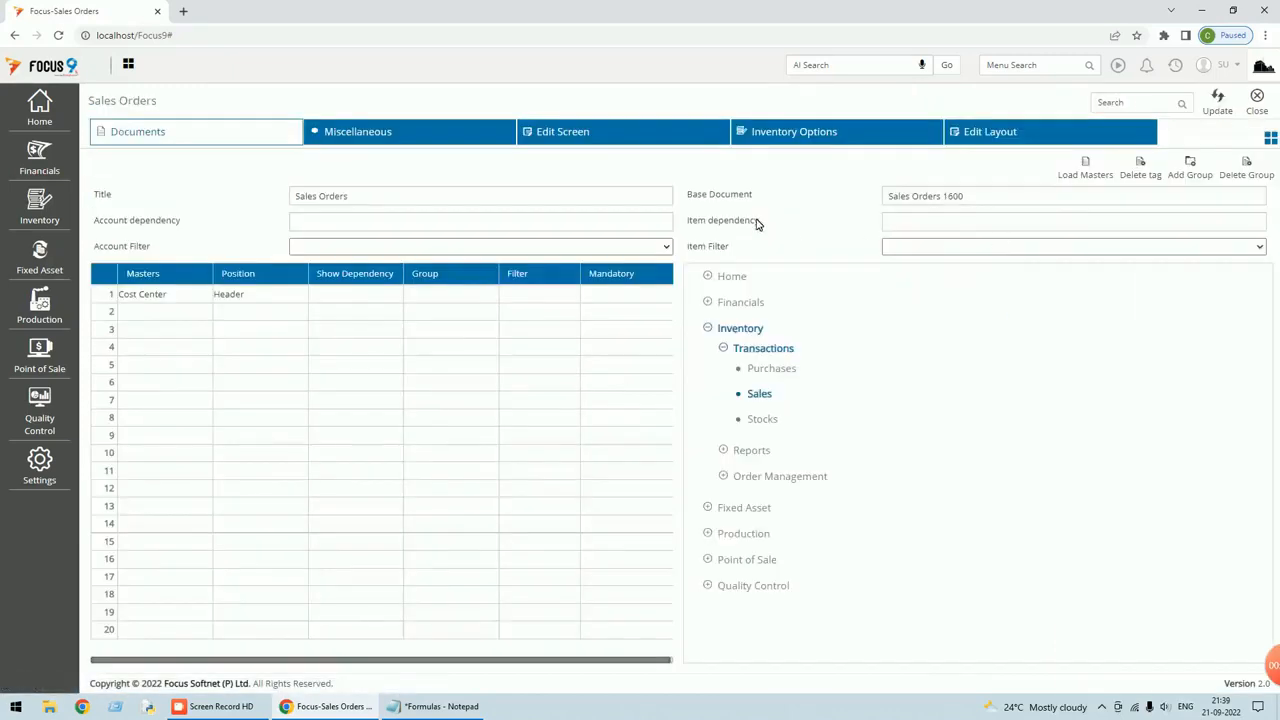
left_click(611, 143)
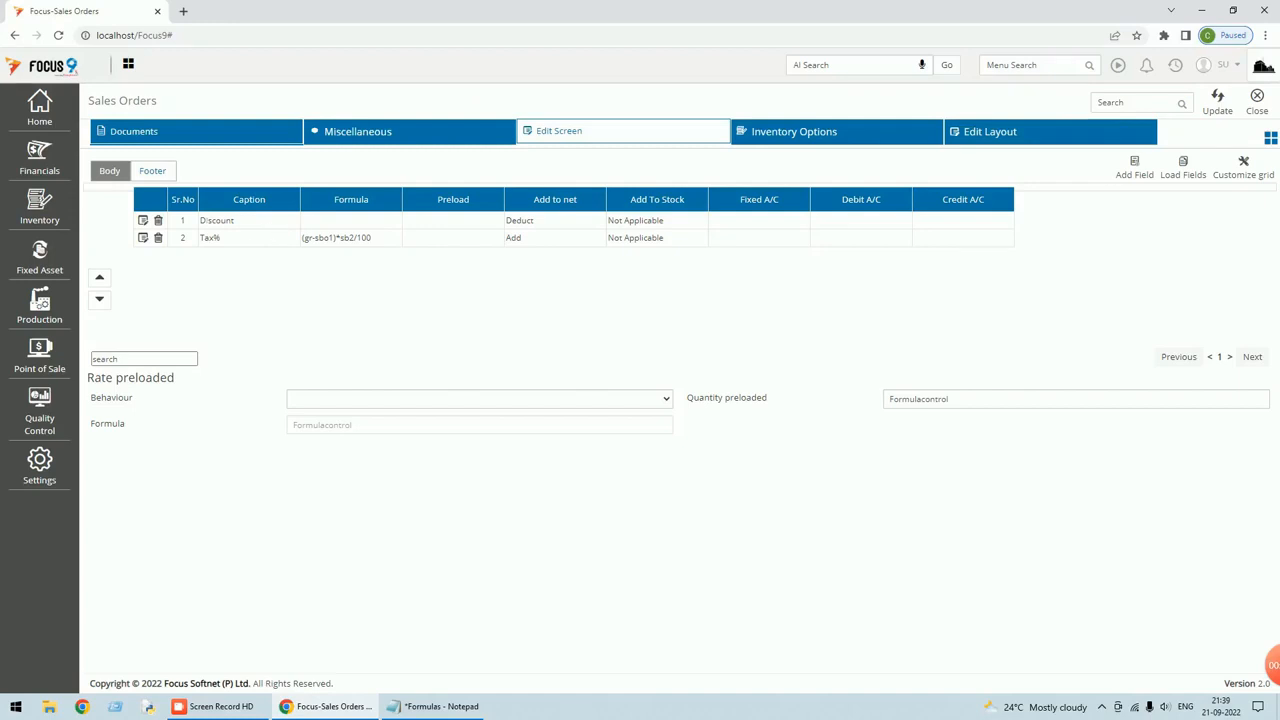
left_click(156, 172)
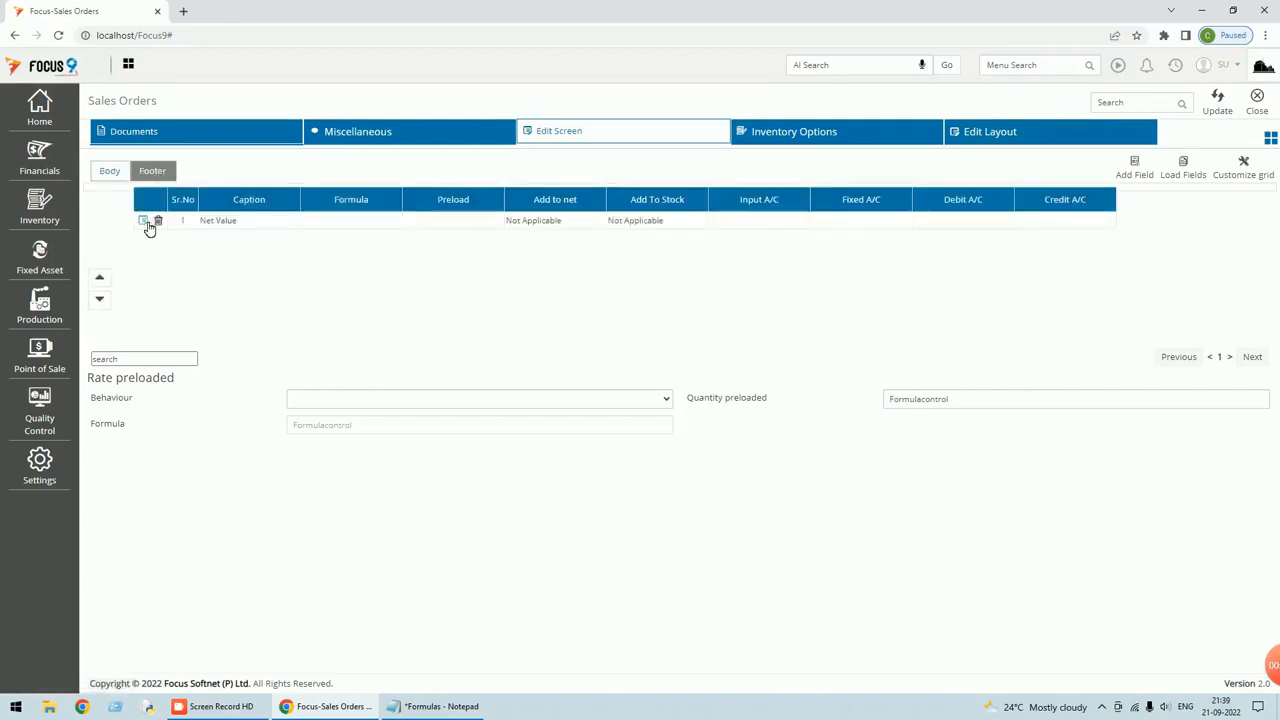
left_click(145, 222)
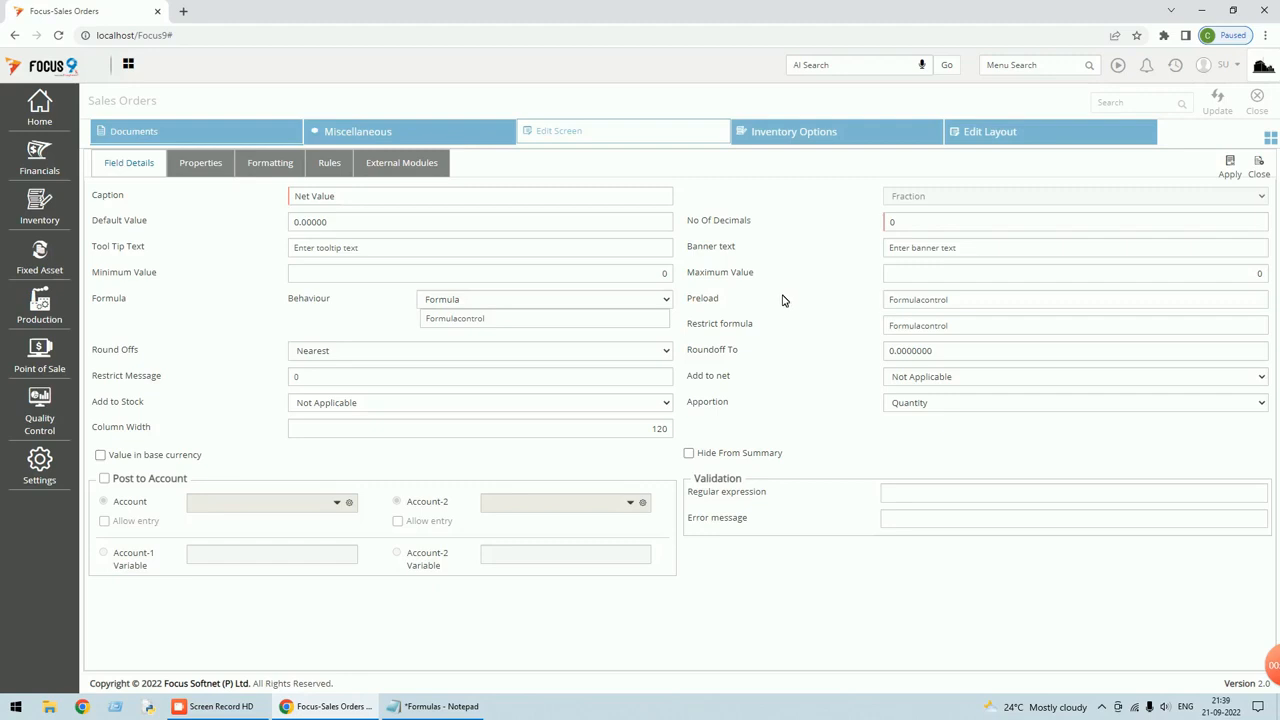
left_click(667, 301)
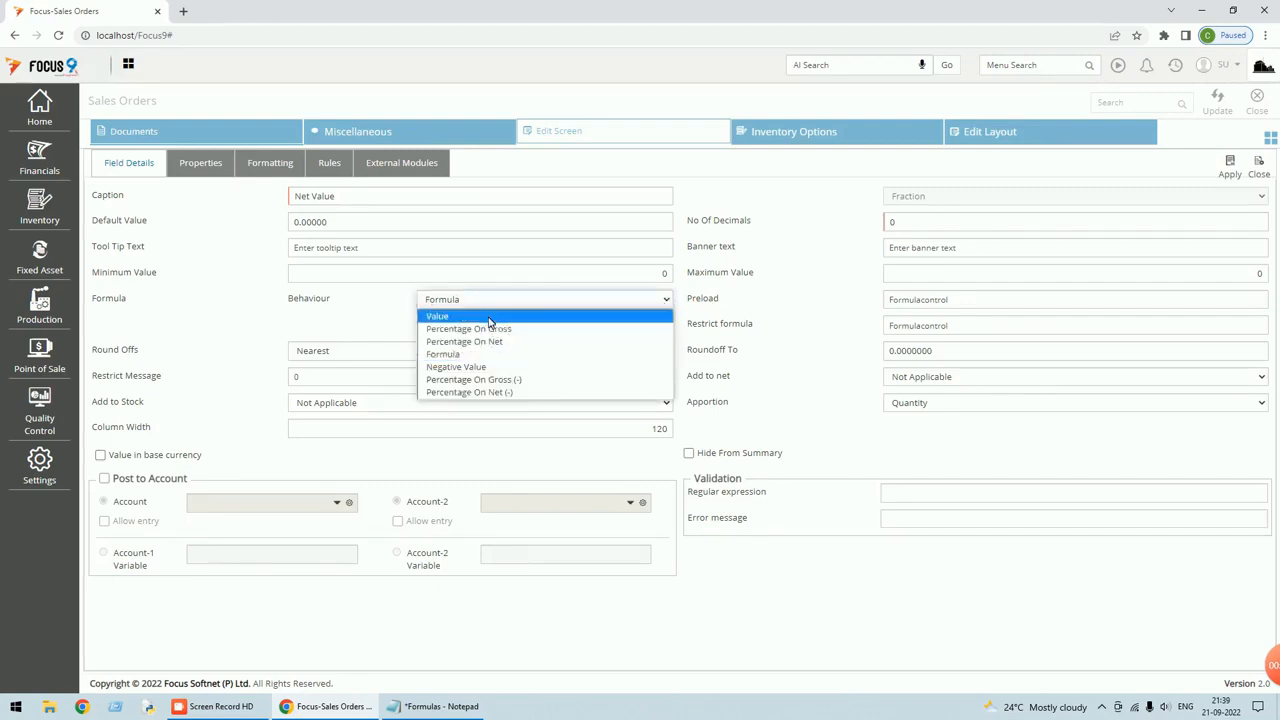
Switch Net Value's behaviour to Value and begin the preload formula with &tgr.
left_click(485, 316)
left_click(910, 300)
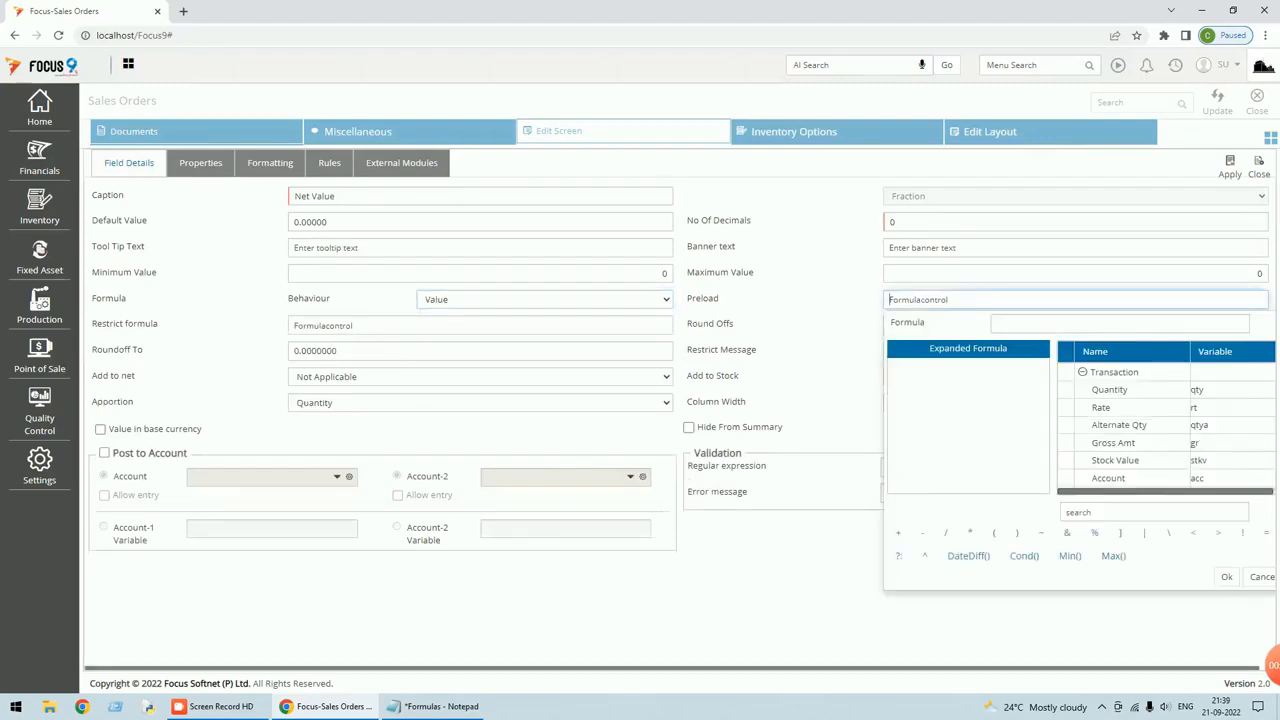
type("&")
type("g")
key("BackSpace")
type("tgr+")
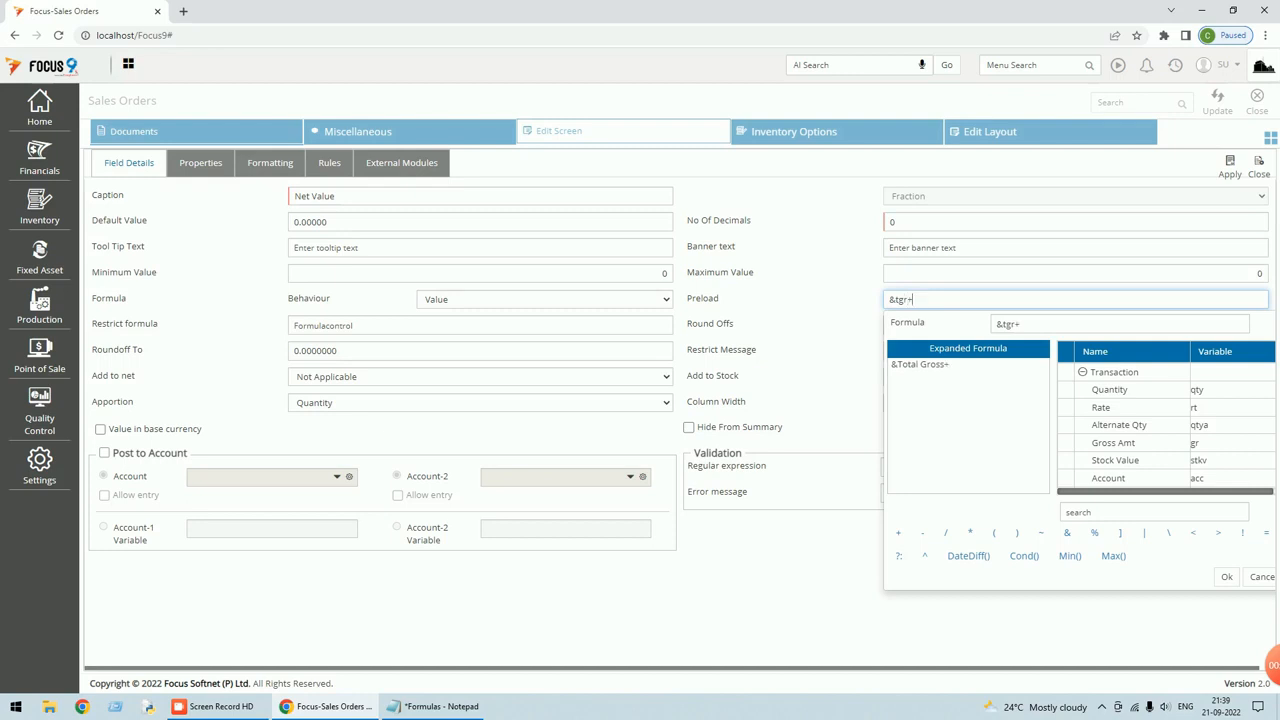
left_click(1197, 324)
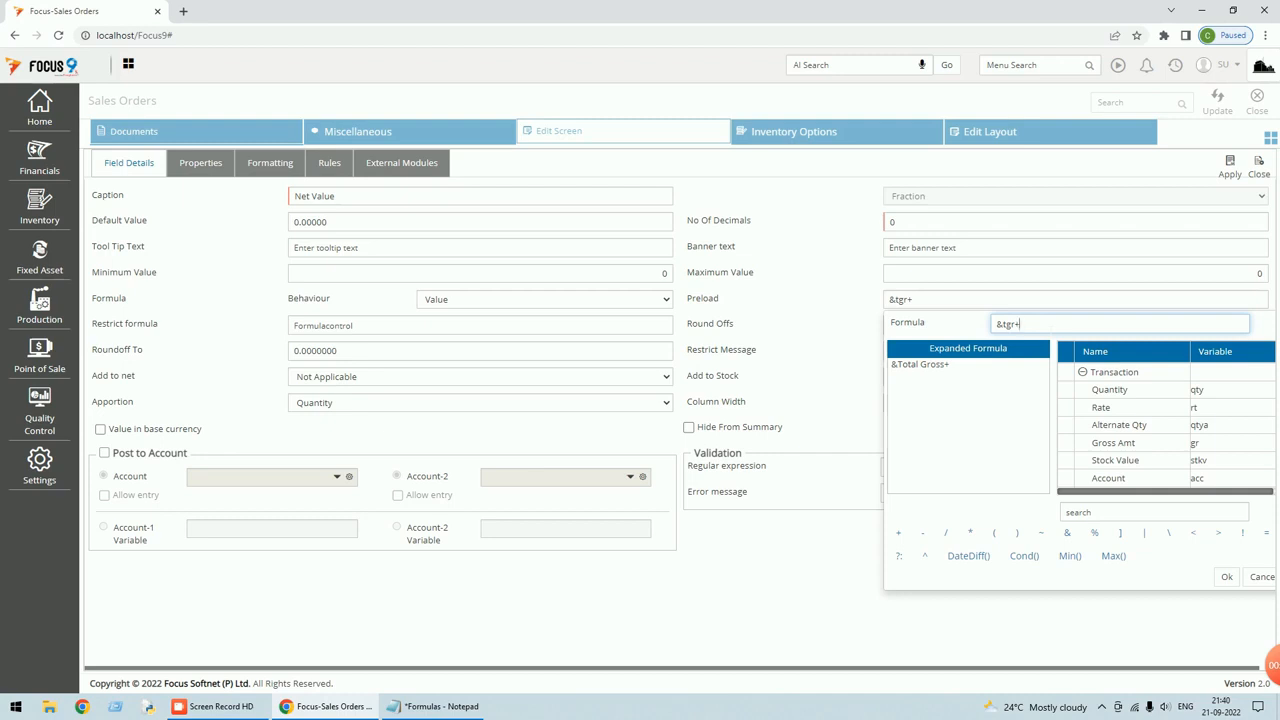
Look up the discount variable and add the total discount tsbo1 to the formula.
left_click(1100, 511)
type("d")
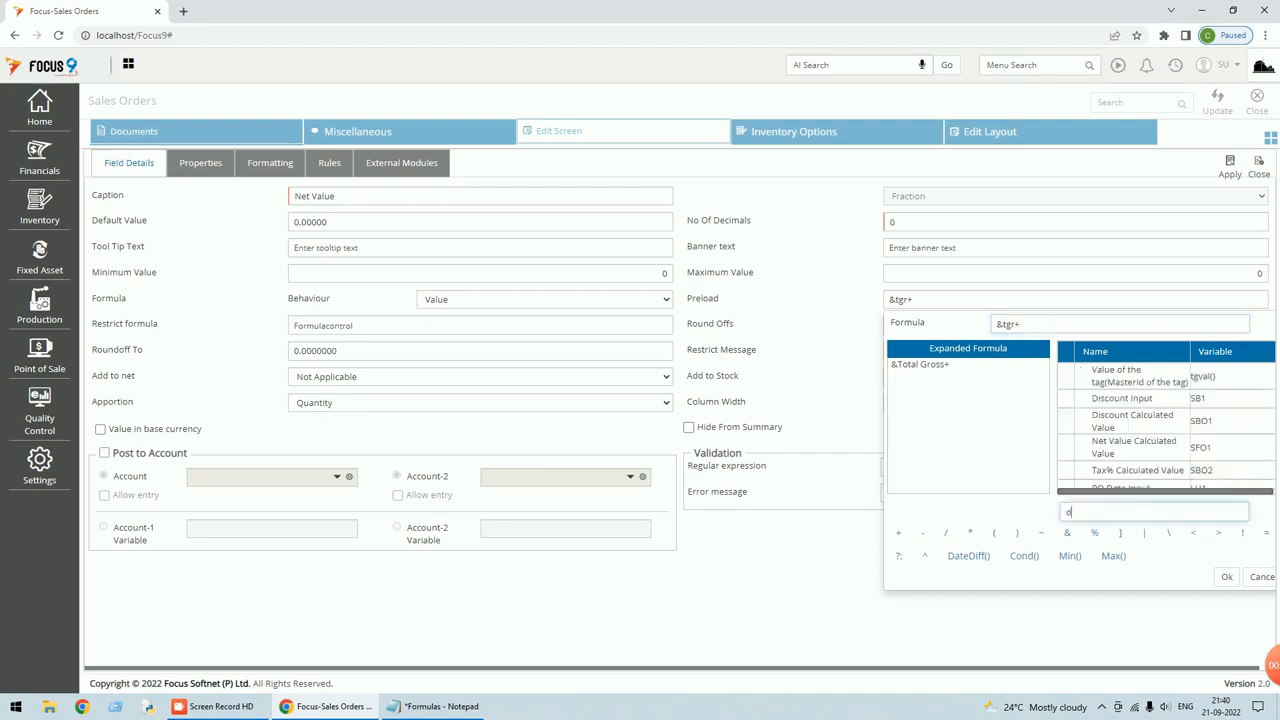
type("is")
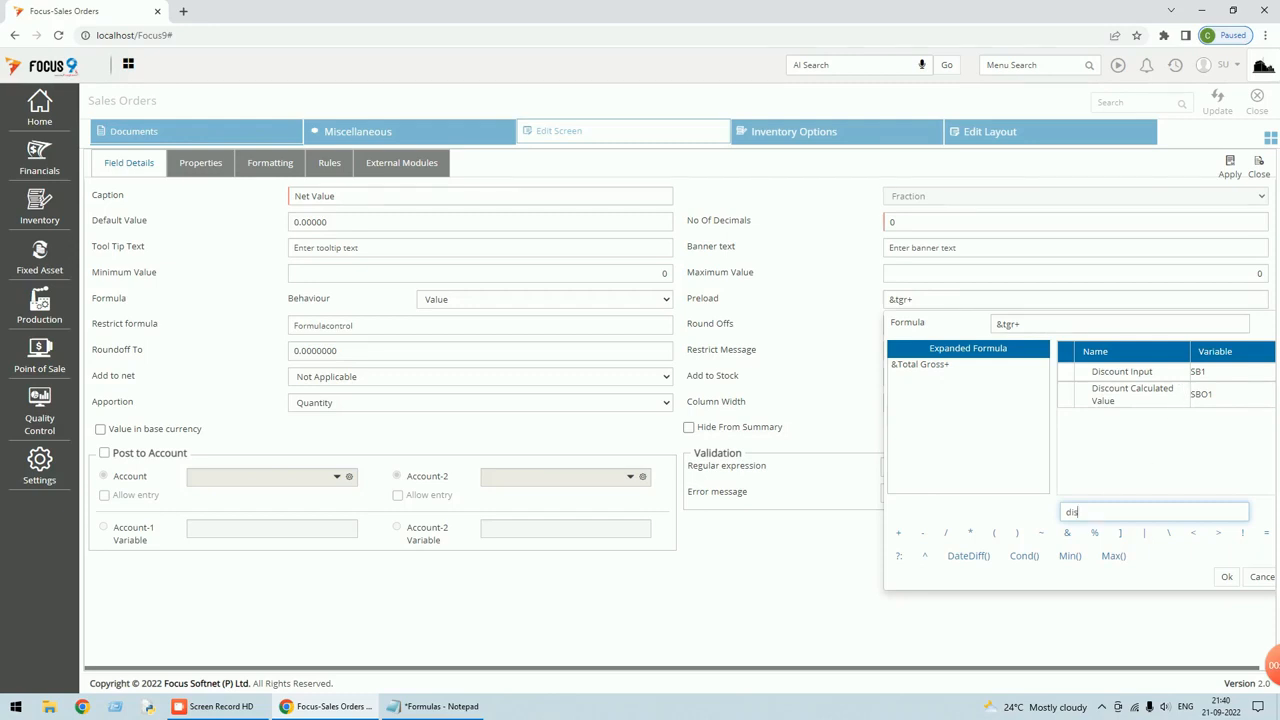
key("Tab")
left_click(1020, 323)
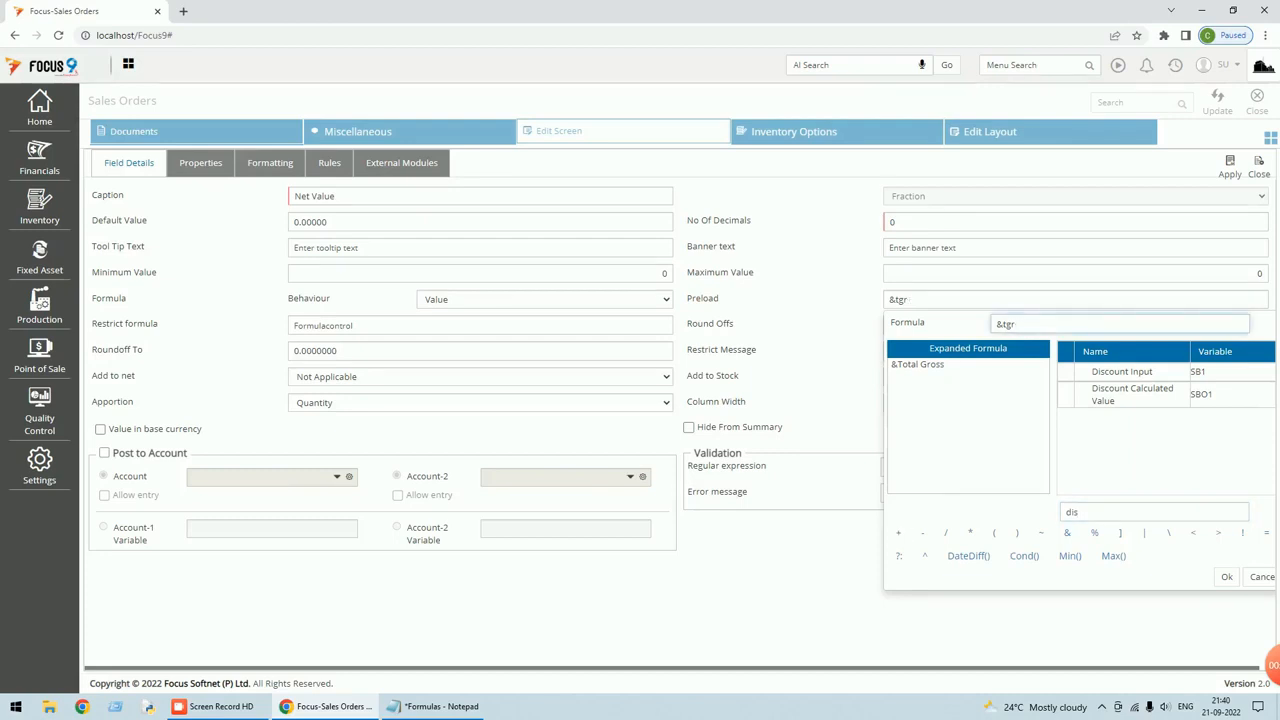
type("tsbo1+")
Add the tax variable tsbo2 to finish &tgr-tsbo1+tsbo2 and confirm the formula.
left_click(1107, 511)
key("BackSpace")
key("BackSpace")
key("BackSpace")
type("tax")
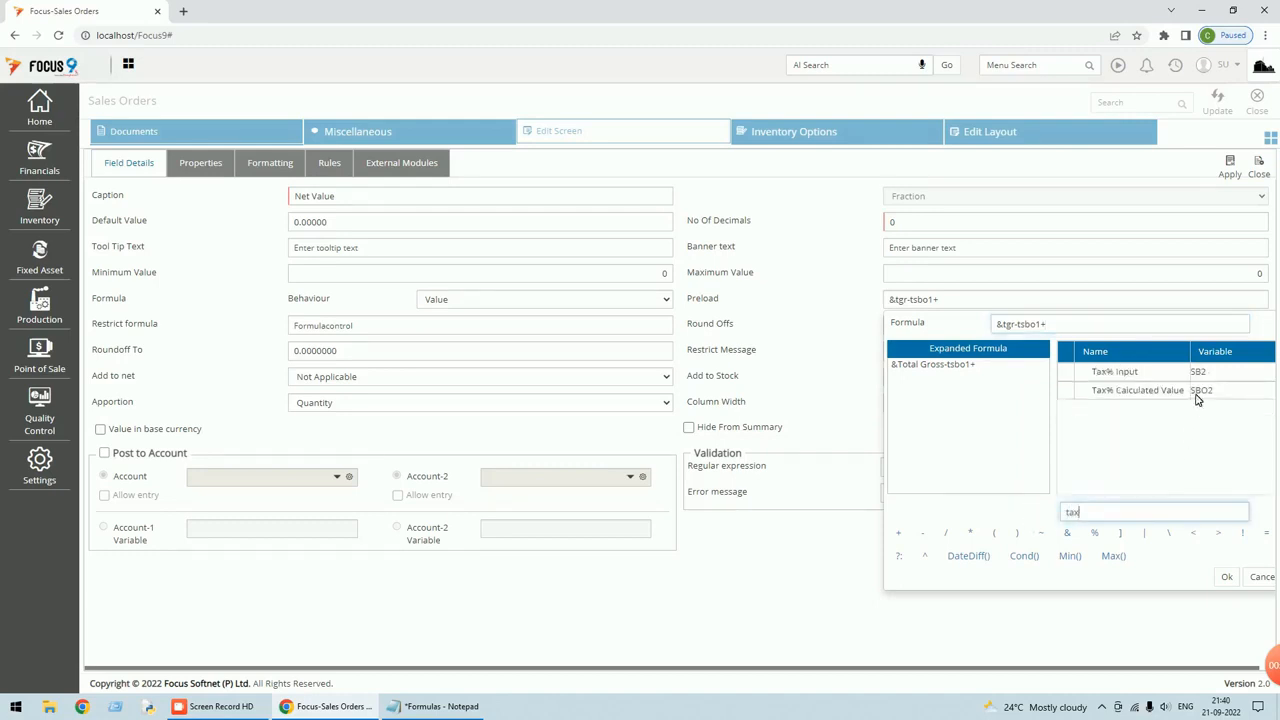
key("Tab")
left_click(1052, 323)
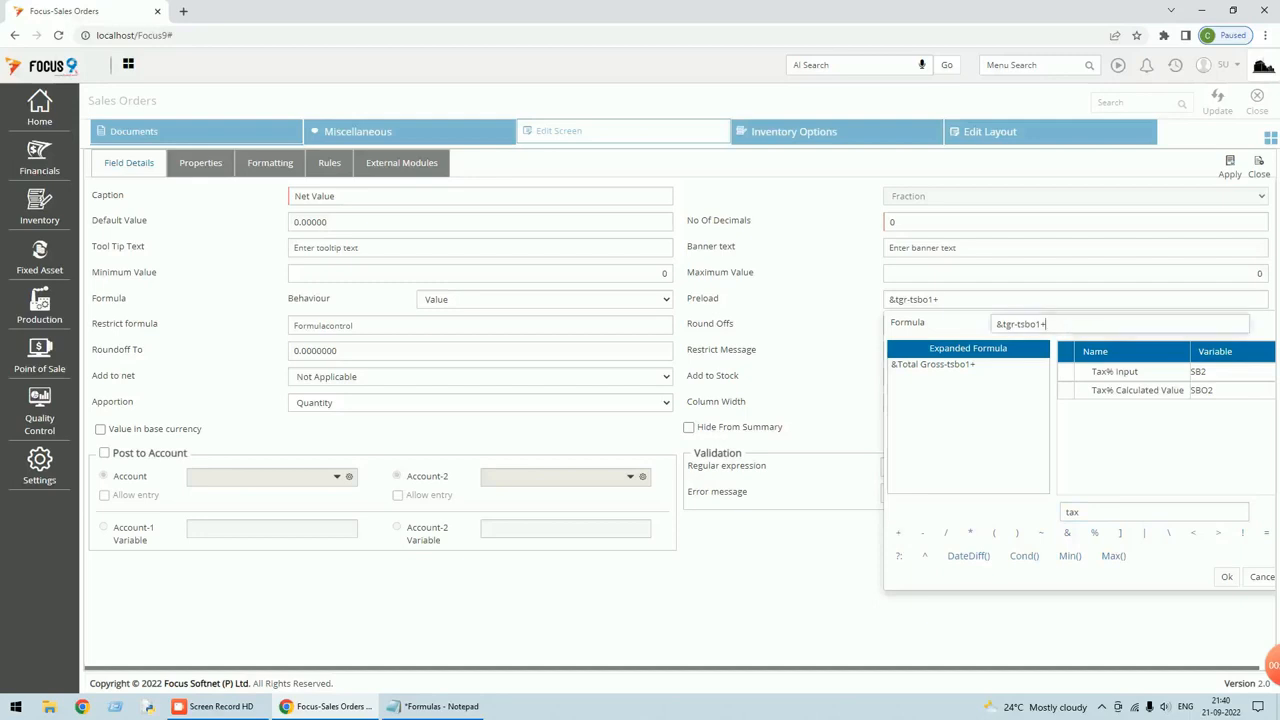
type("tsbo2")
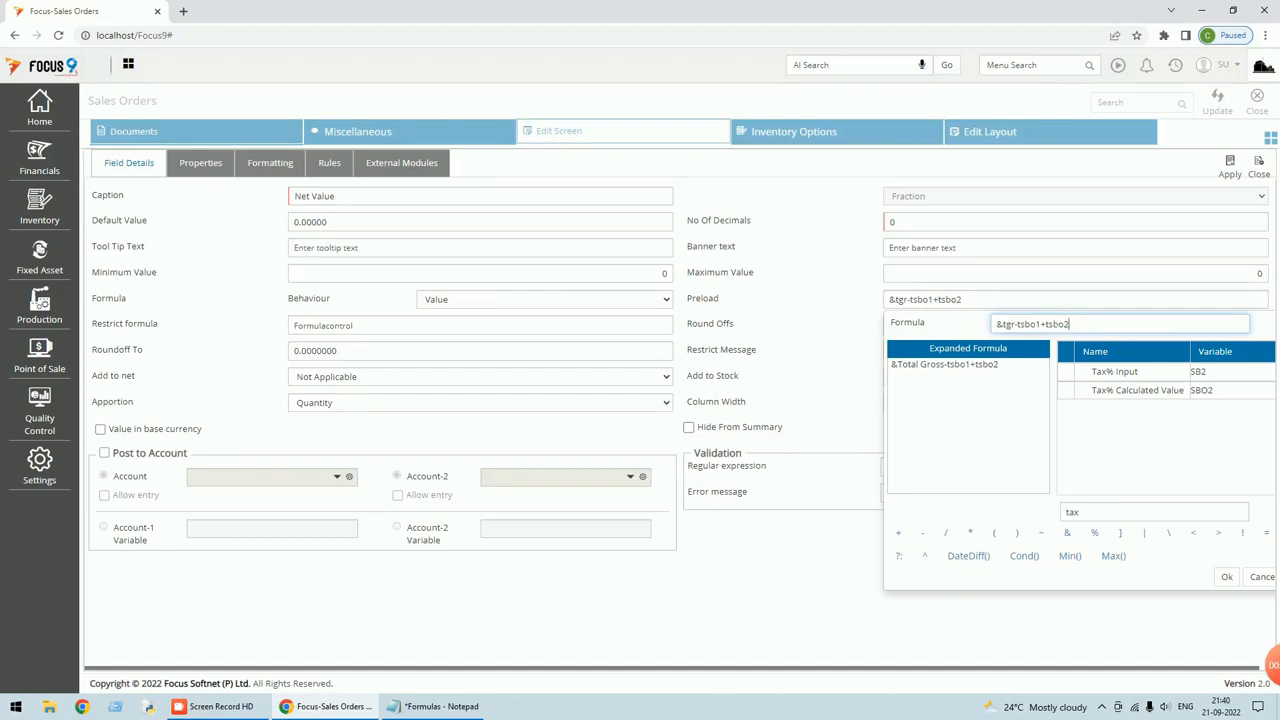
left_click(1227, 578)
Save the Net Value field and layout, then reopen voucher 2 showing Net Value 11.
left_click(1235, 175)
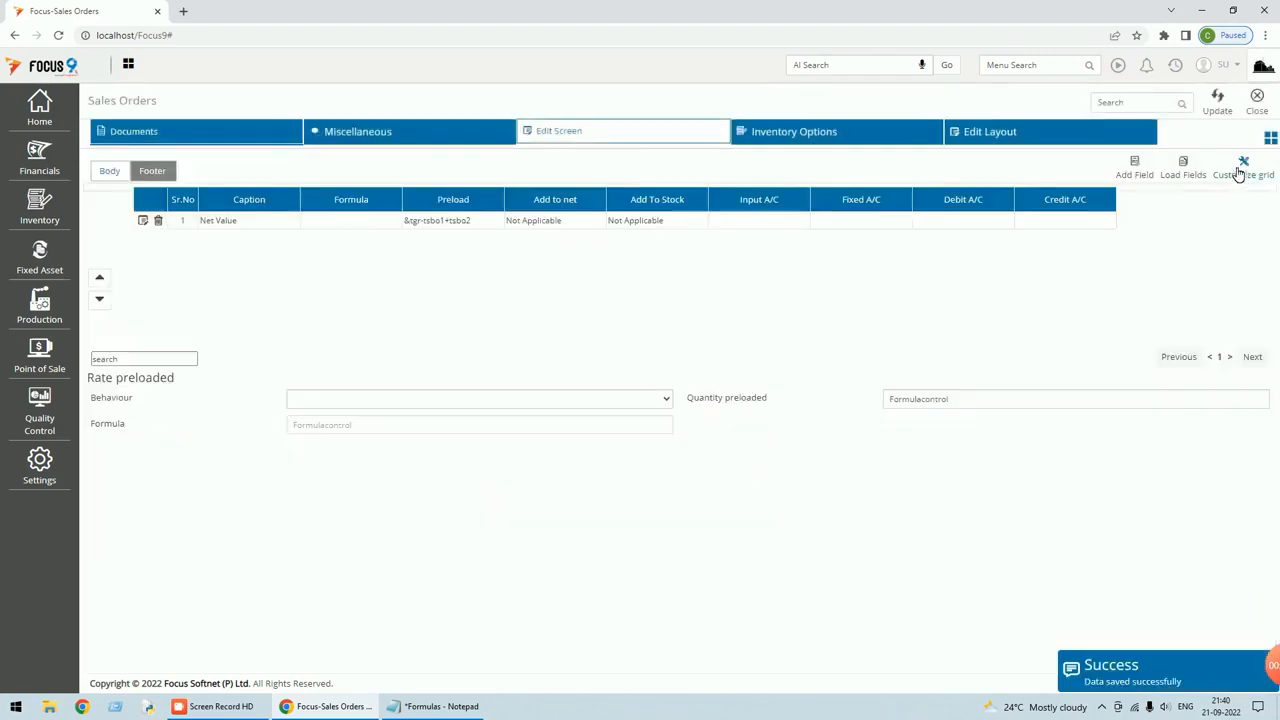
left_click(1224, 110)
left_click(1262, 112)
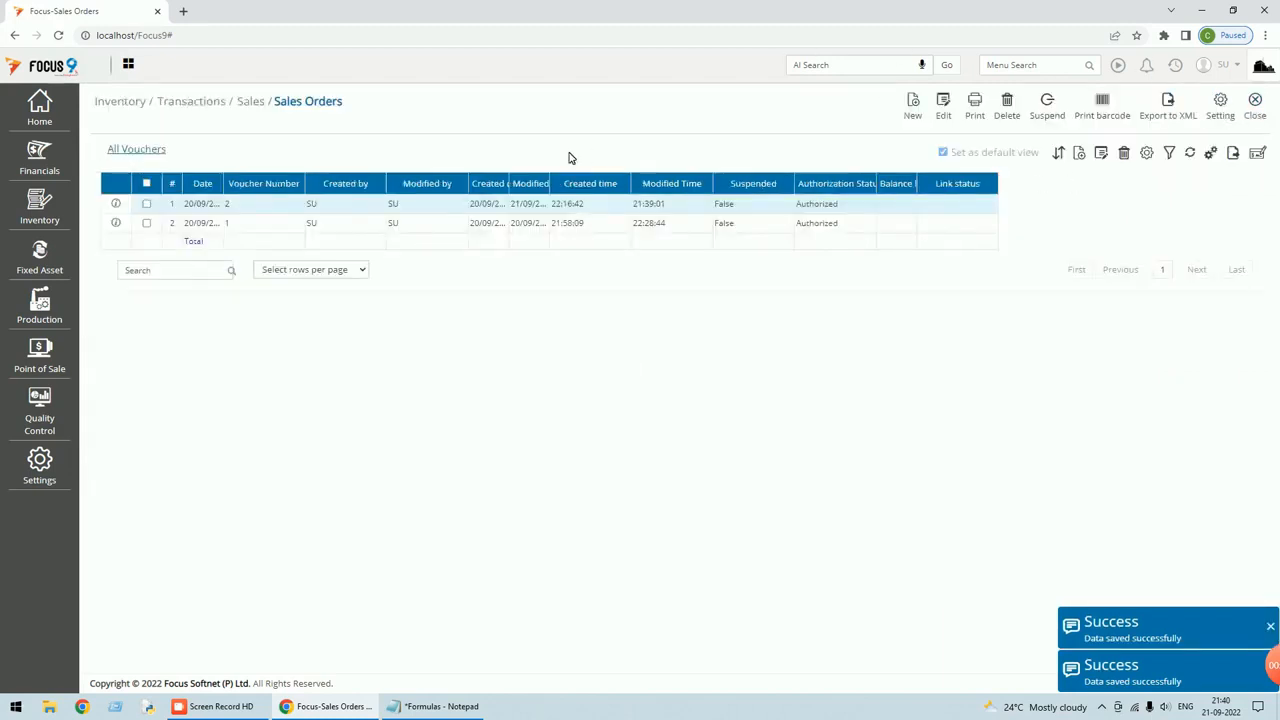
double_click(536, 205)
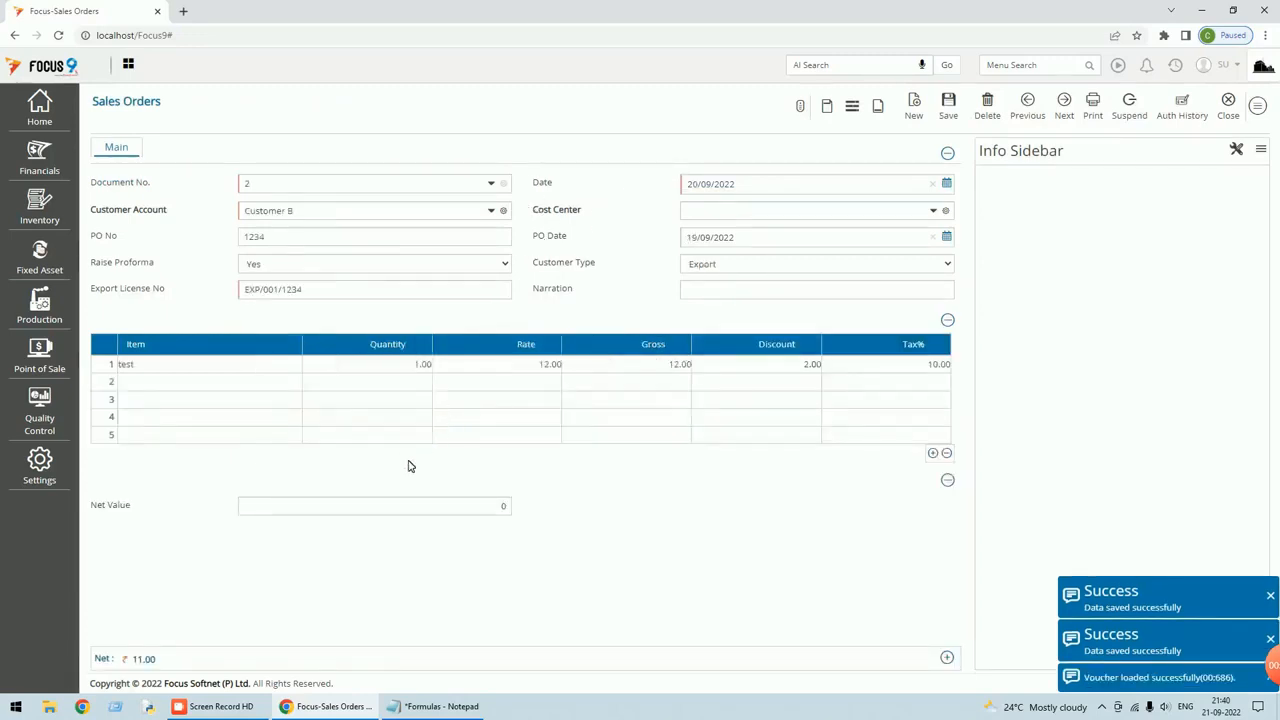
left_click(409, 505)
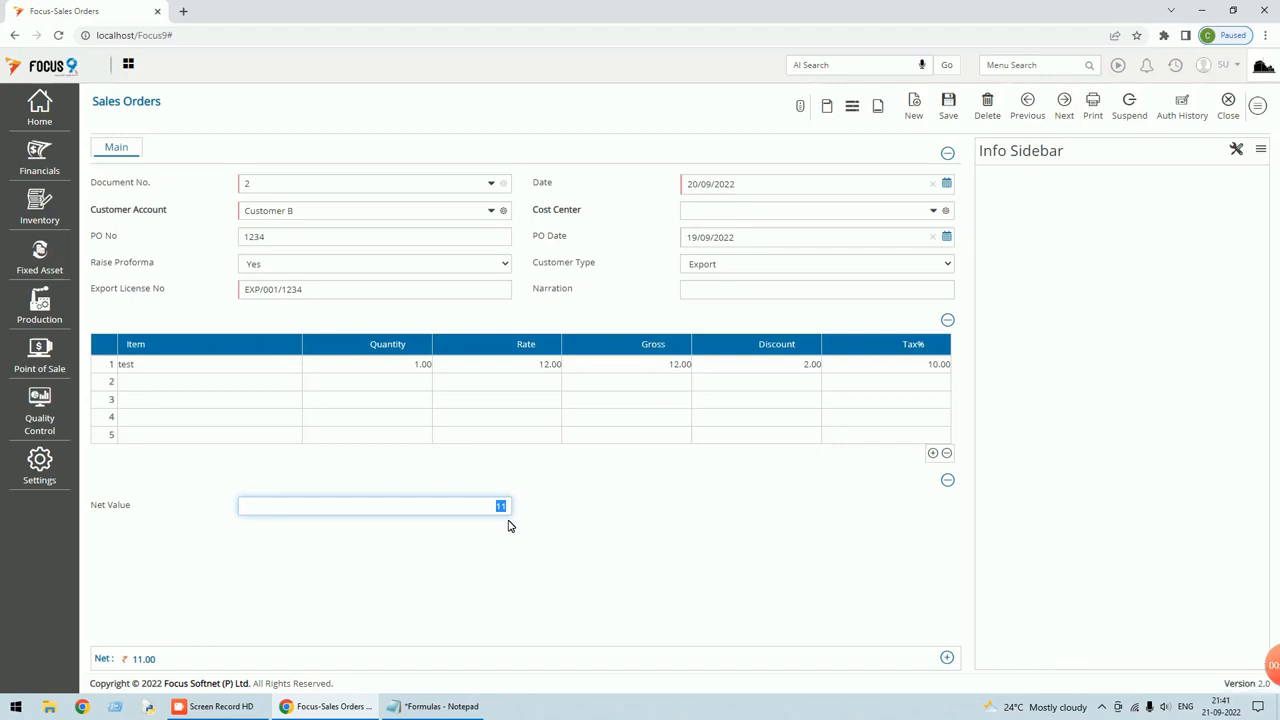
left_click(1258, 105)
Set the Net Value footer field to 2 decimals and save the Sales Orders layout.
left_click(1185, 345)
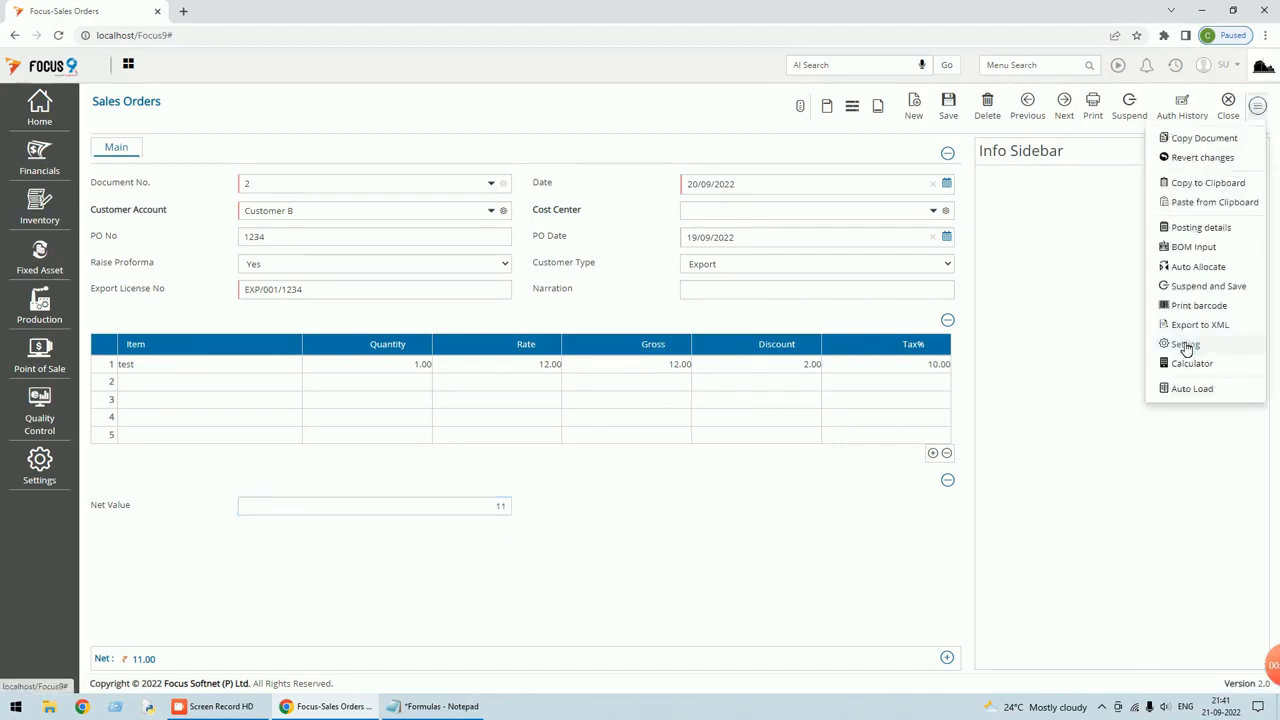
left_click(722, 126)
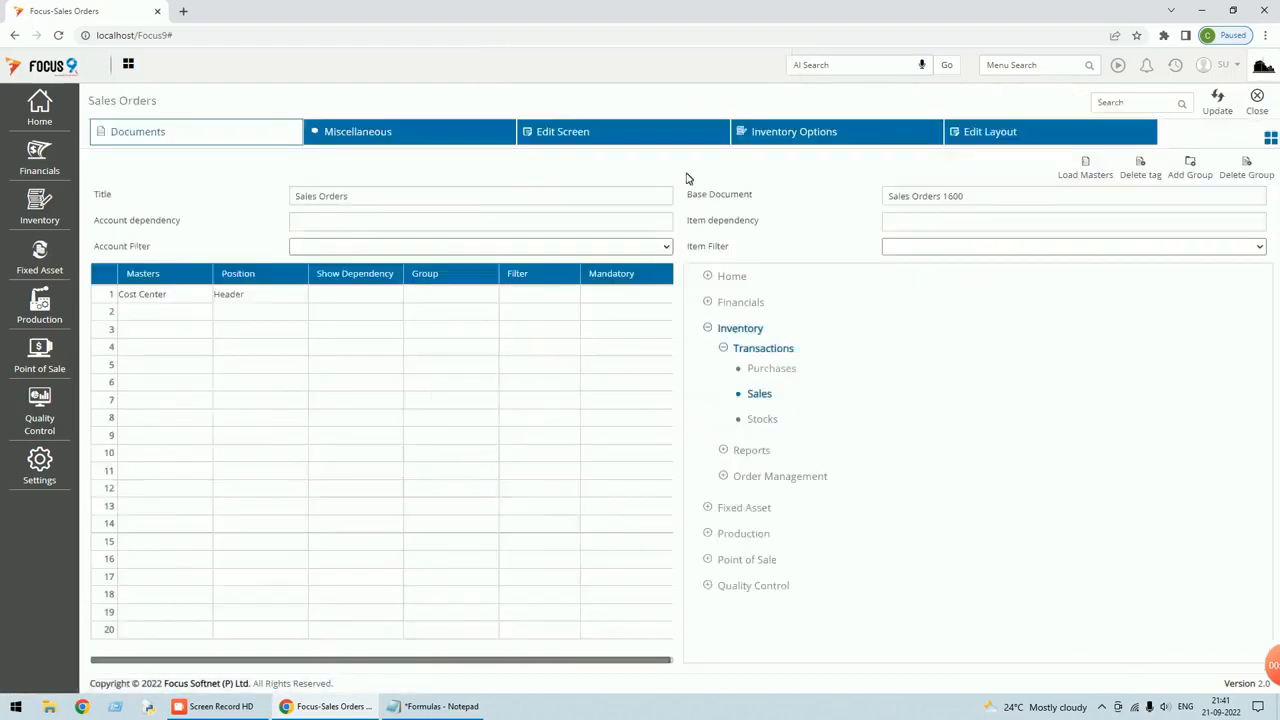
left_click(562, 135)
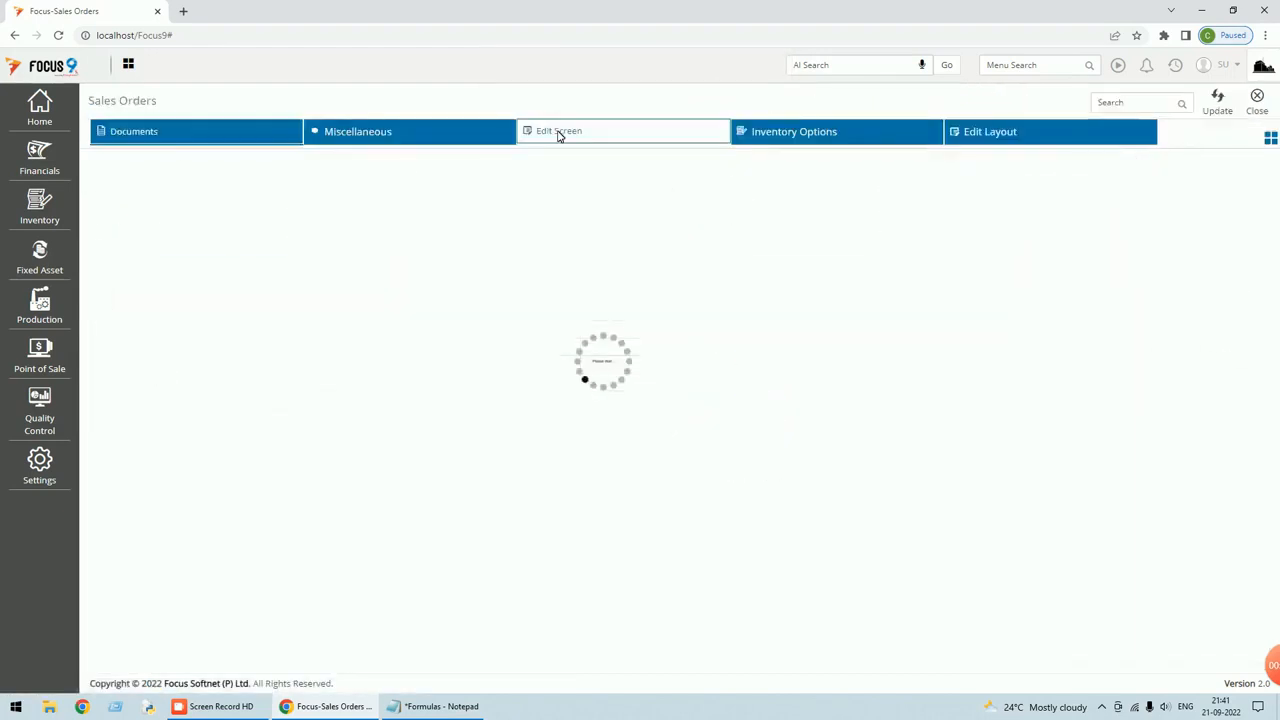
left_click(153, 172)
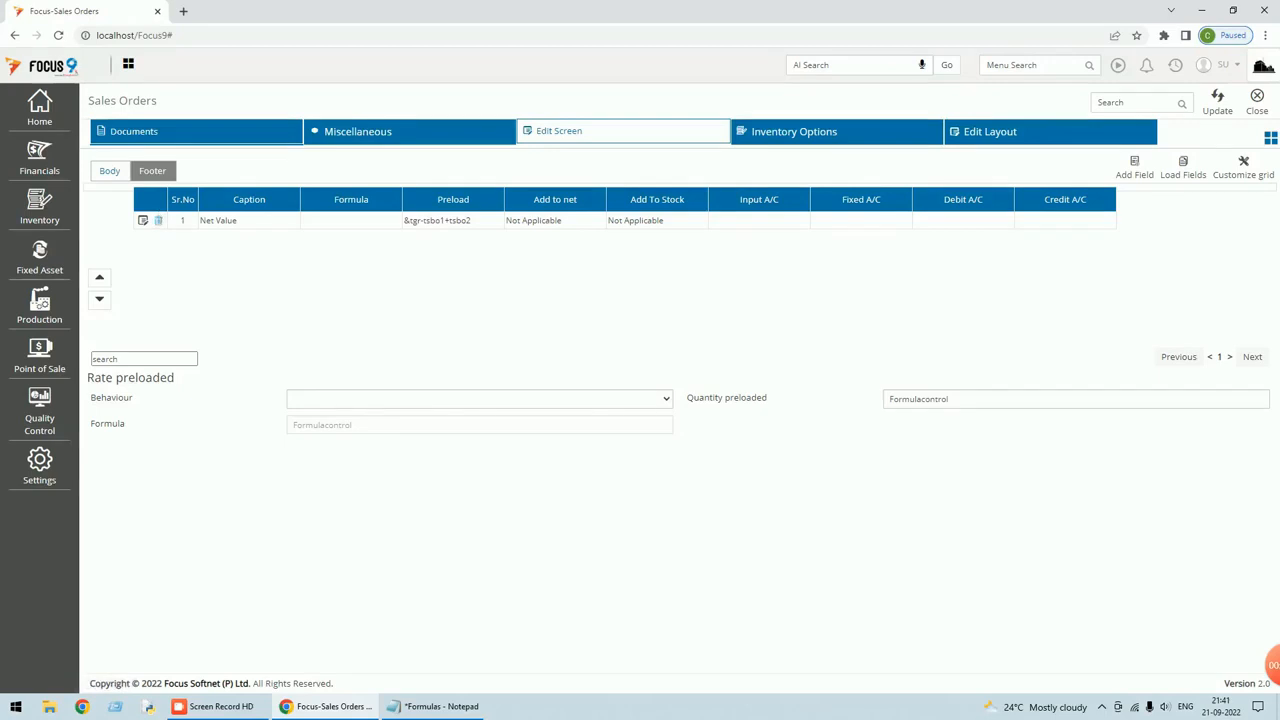
left_click(144, 221)
left_click_drag(903, 222, 829, 223)
type("2")
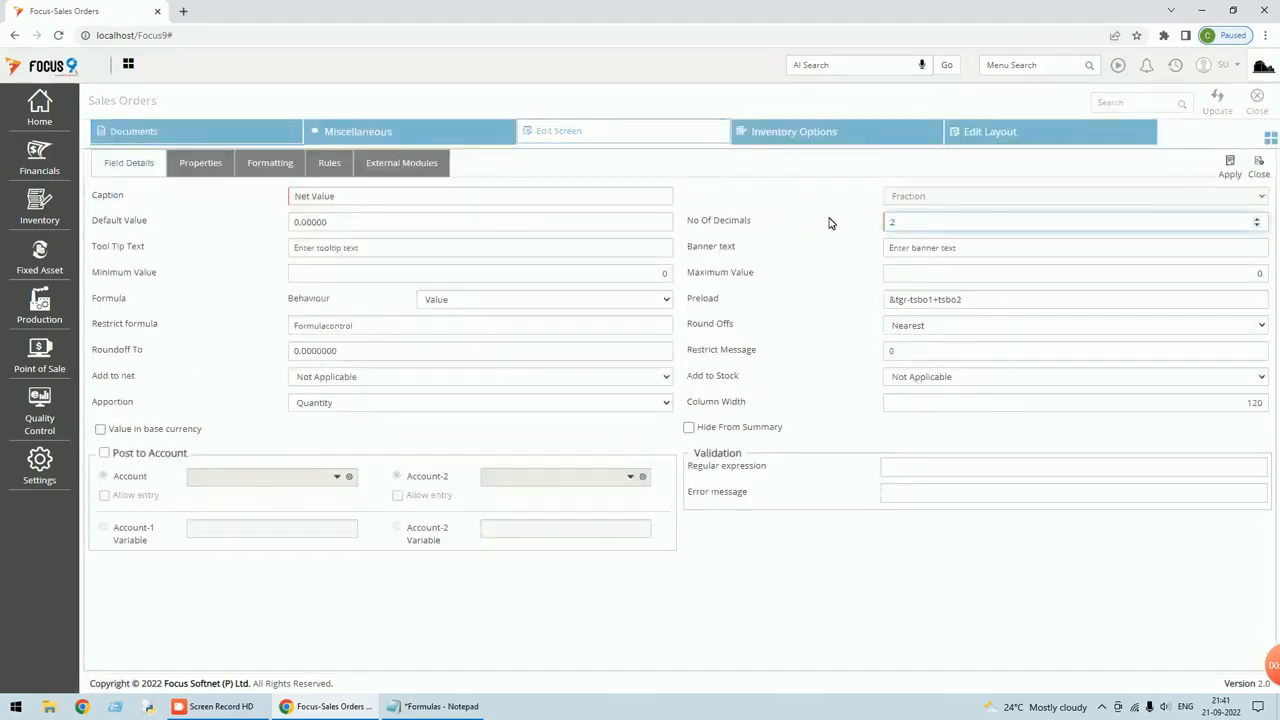
left_click(1234, 177)
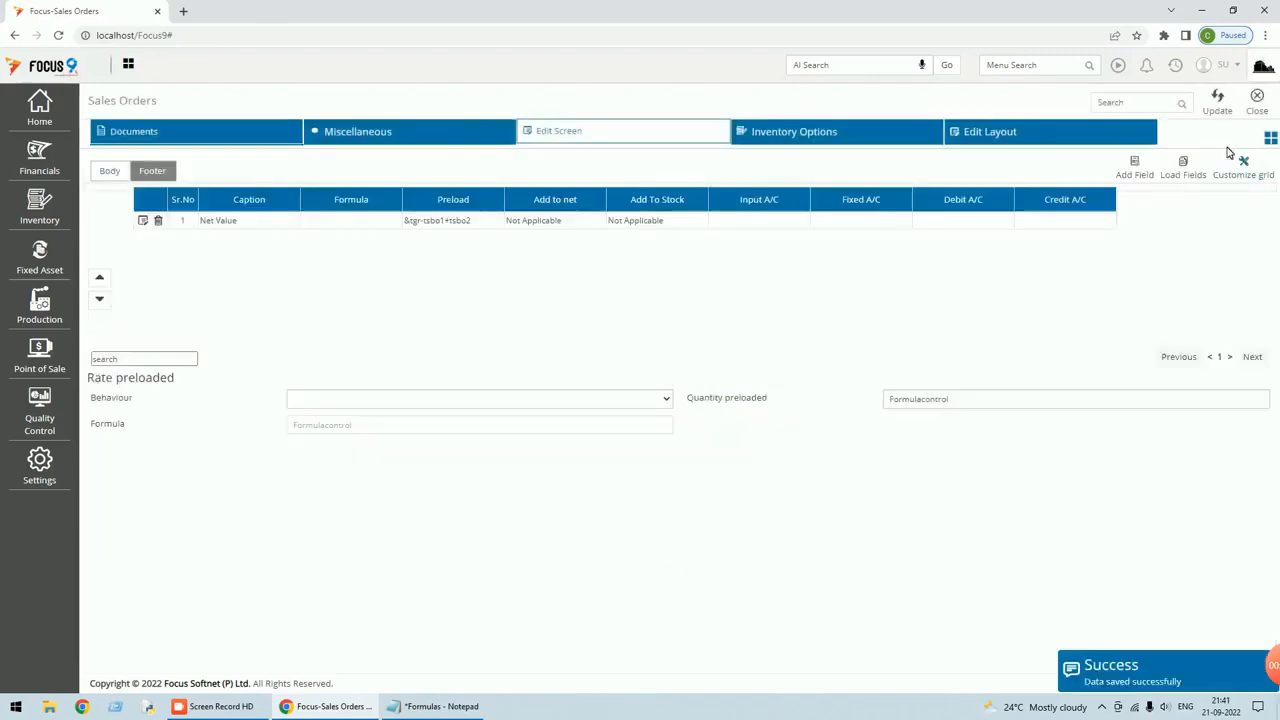
left_click(1217, 110)
left_click(1260, 108)
Resave and reload voucher 2 so Net Value reads 11.00, dismissing the notifications.
double_click(337, 204)
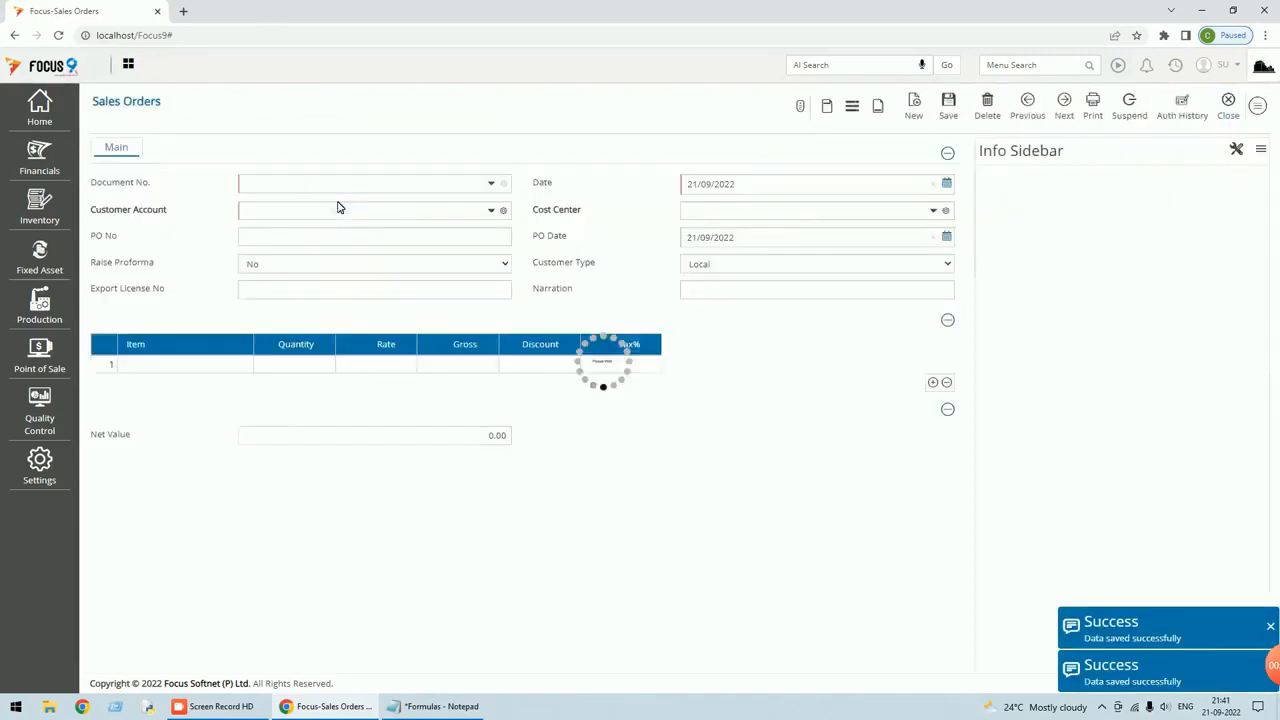
left_click(374, 505)
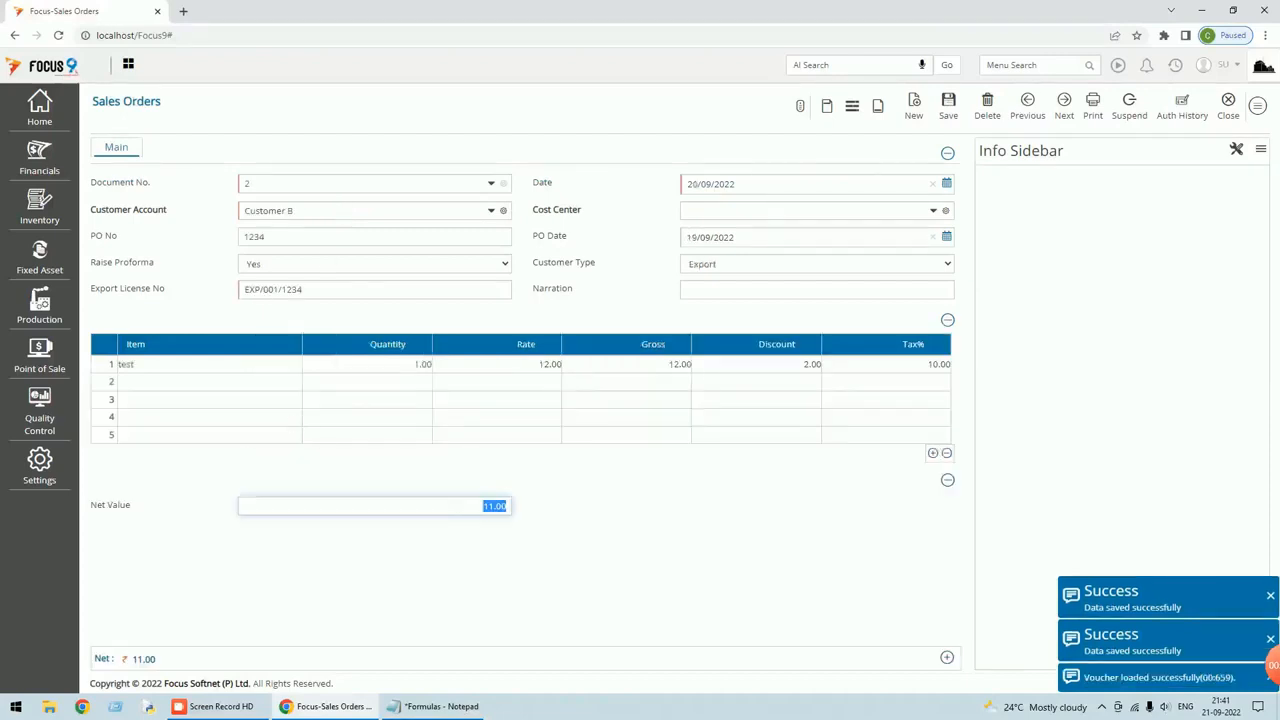
left_click(948, 106)
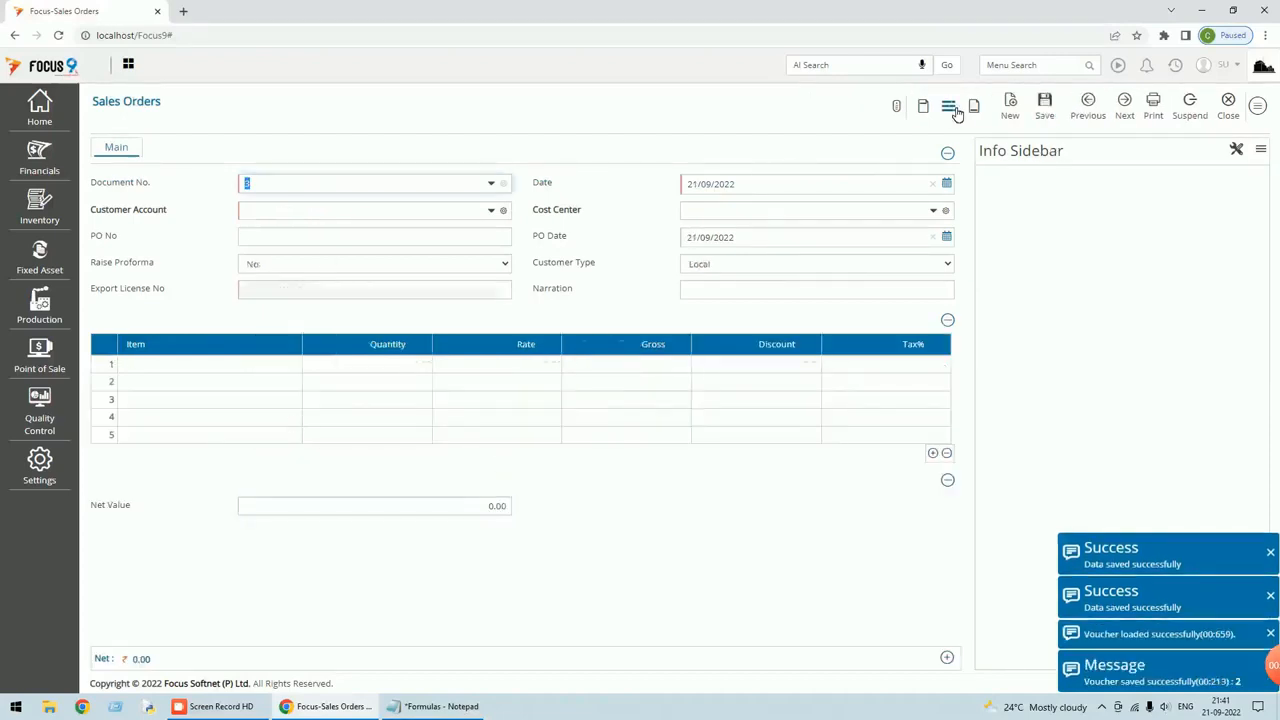
left_click(1088, 100)
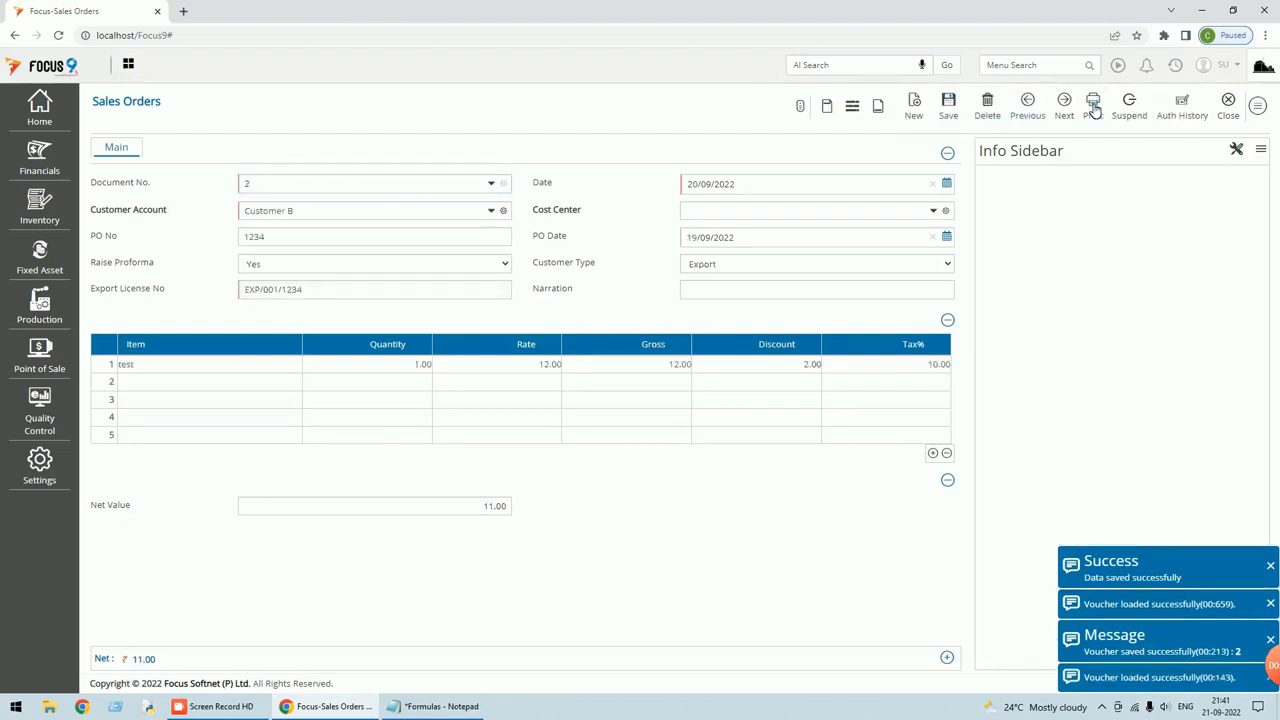
left_click(1270, 566)
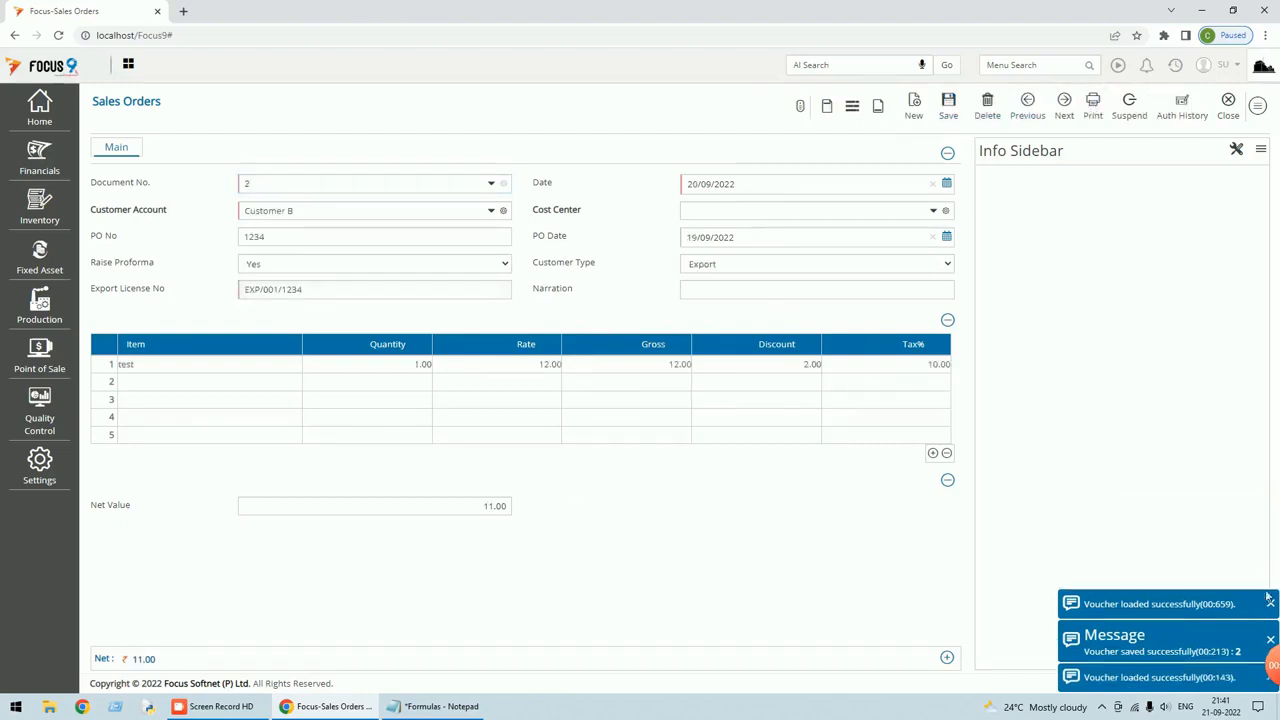
left_click(1271, 604)
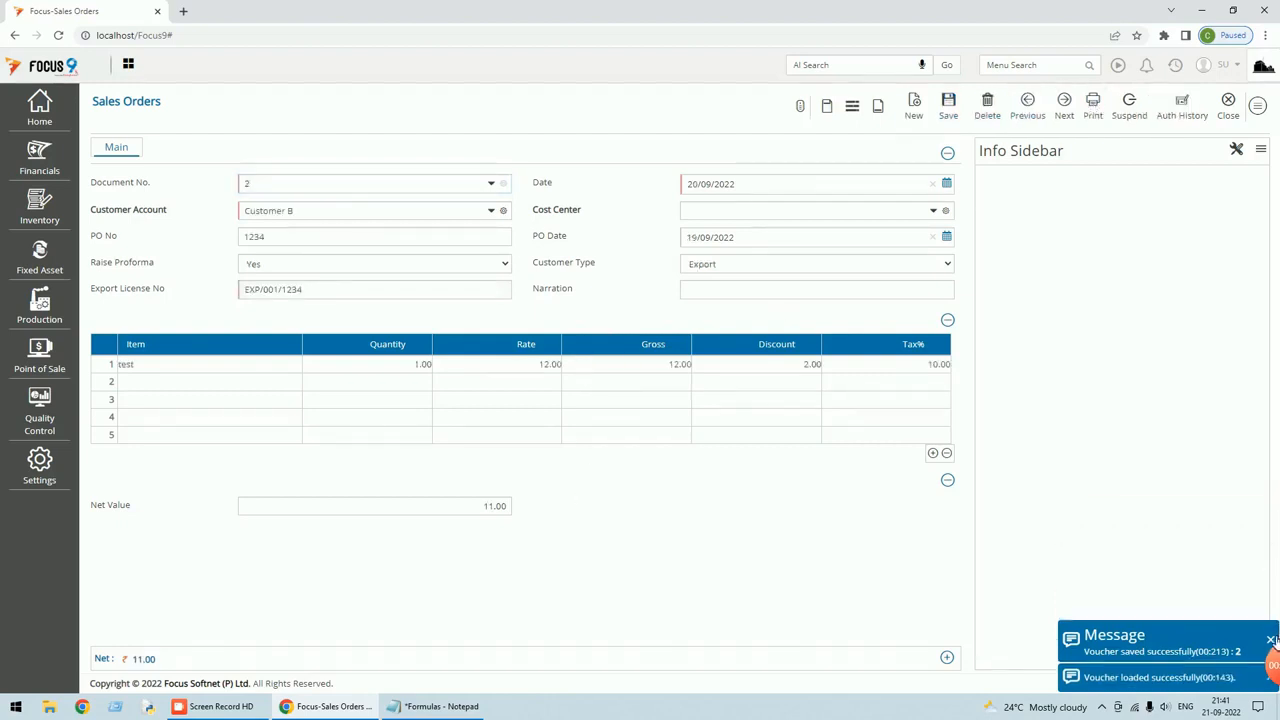
left_click(1270, 639)
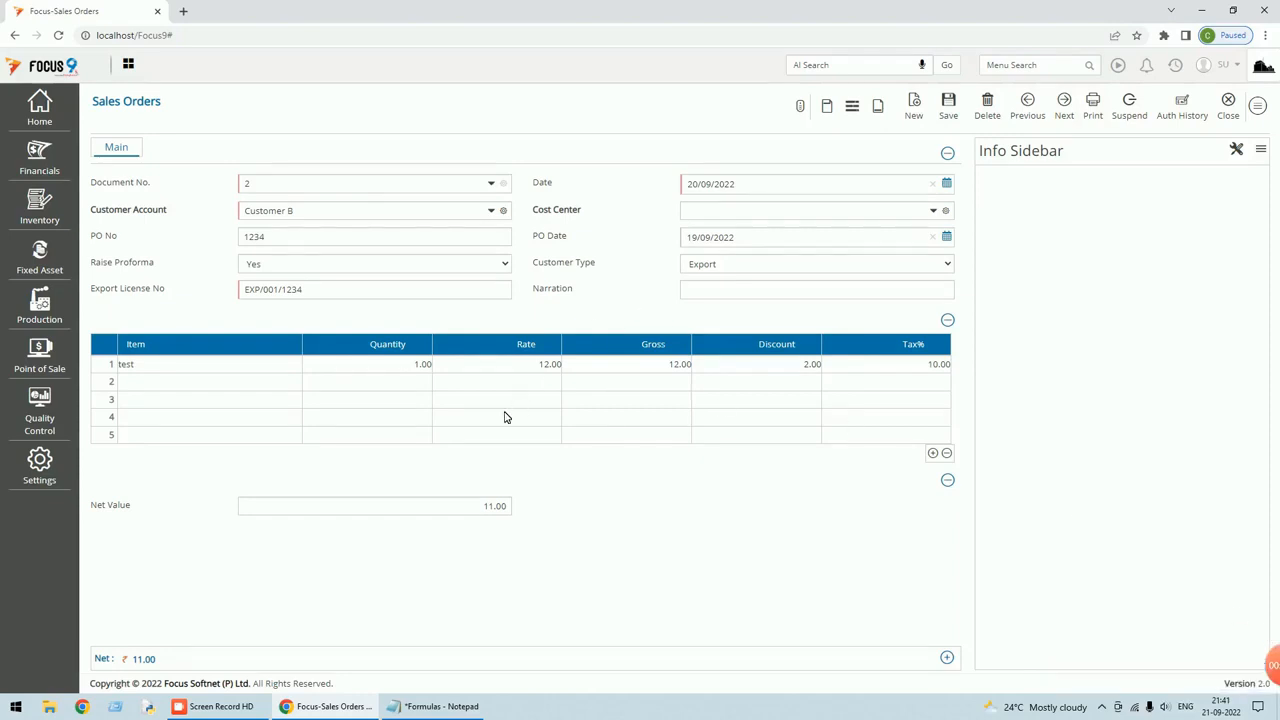
mouse_move(143, 661)
Add a 'Round Of' footer field to Sales Orders with 2 decimals and no stock effect.
left_click(1258, 105)
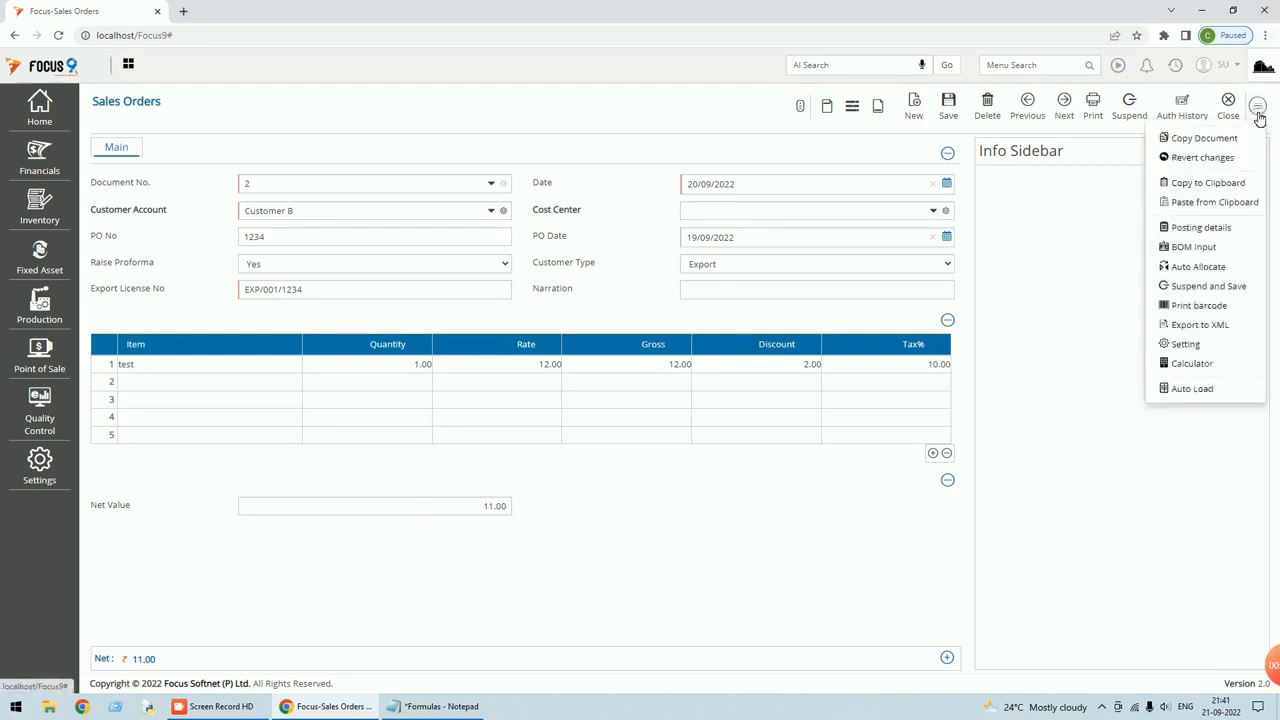
left_click(1185, 345)
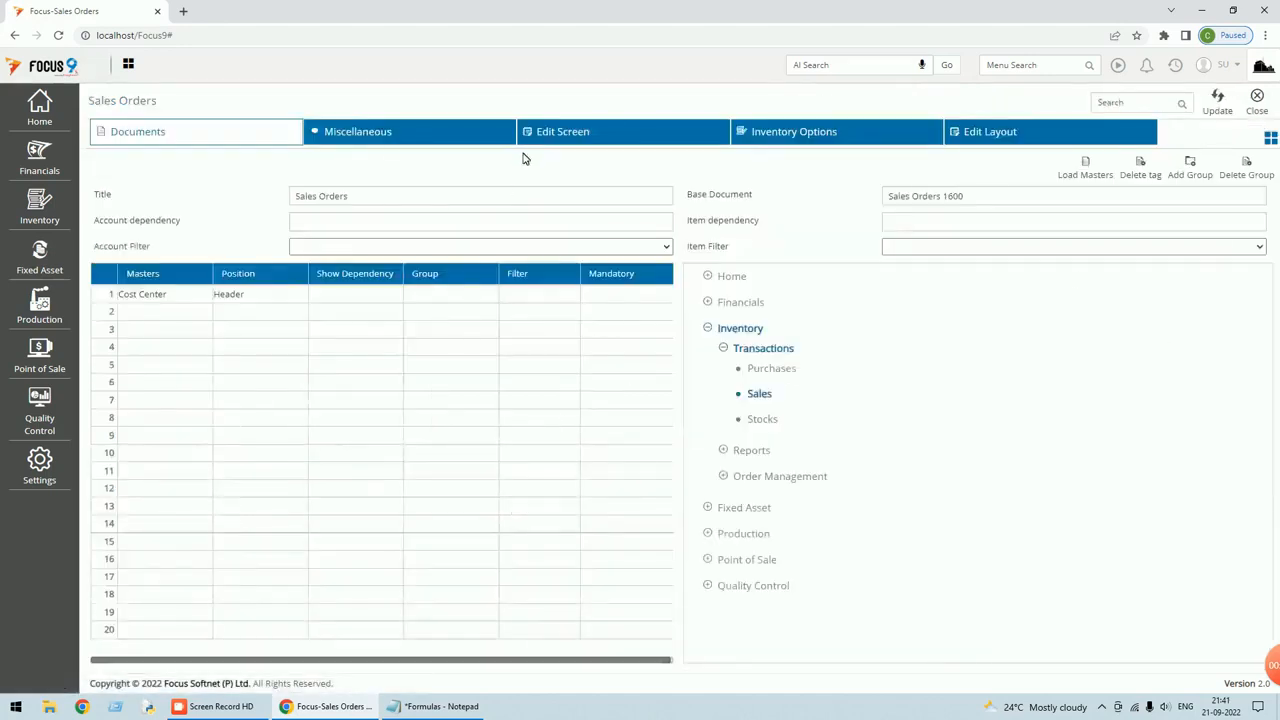
left_click(577, 137)
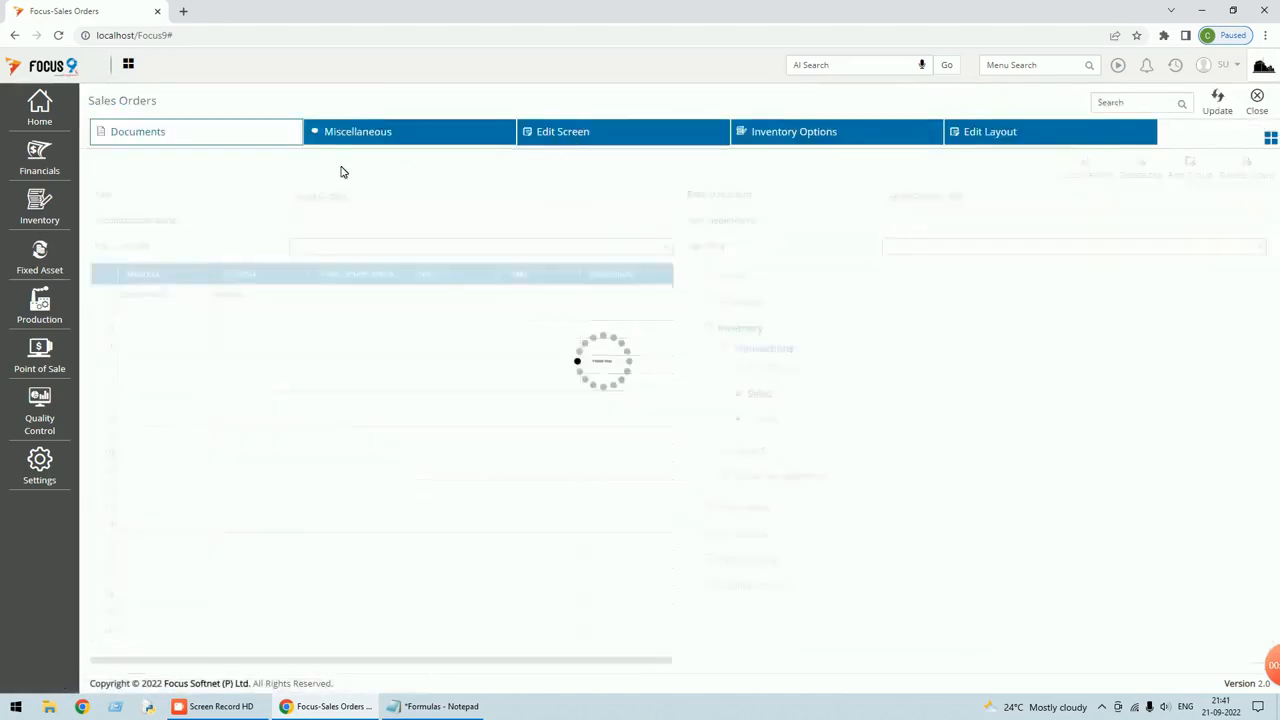
left_click(150, 170)
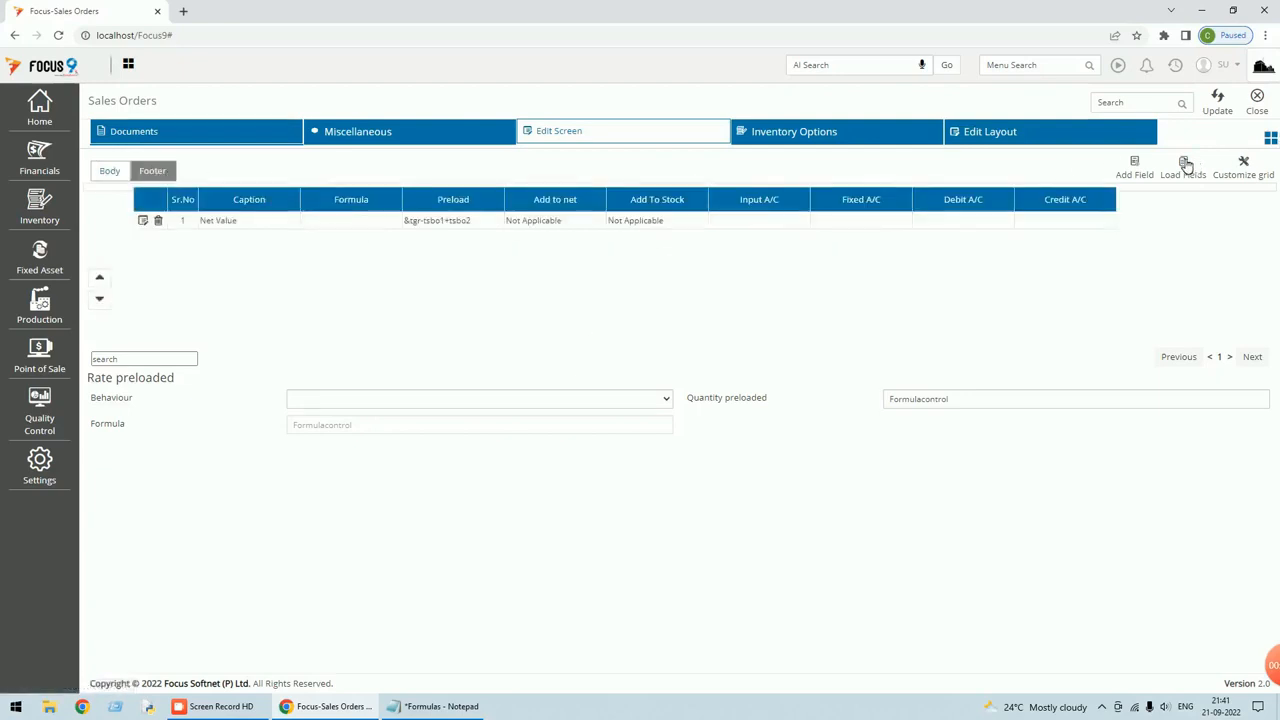
left_click(1132, 174)
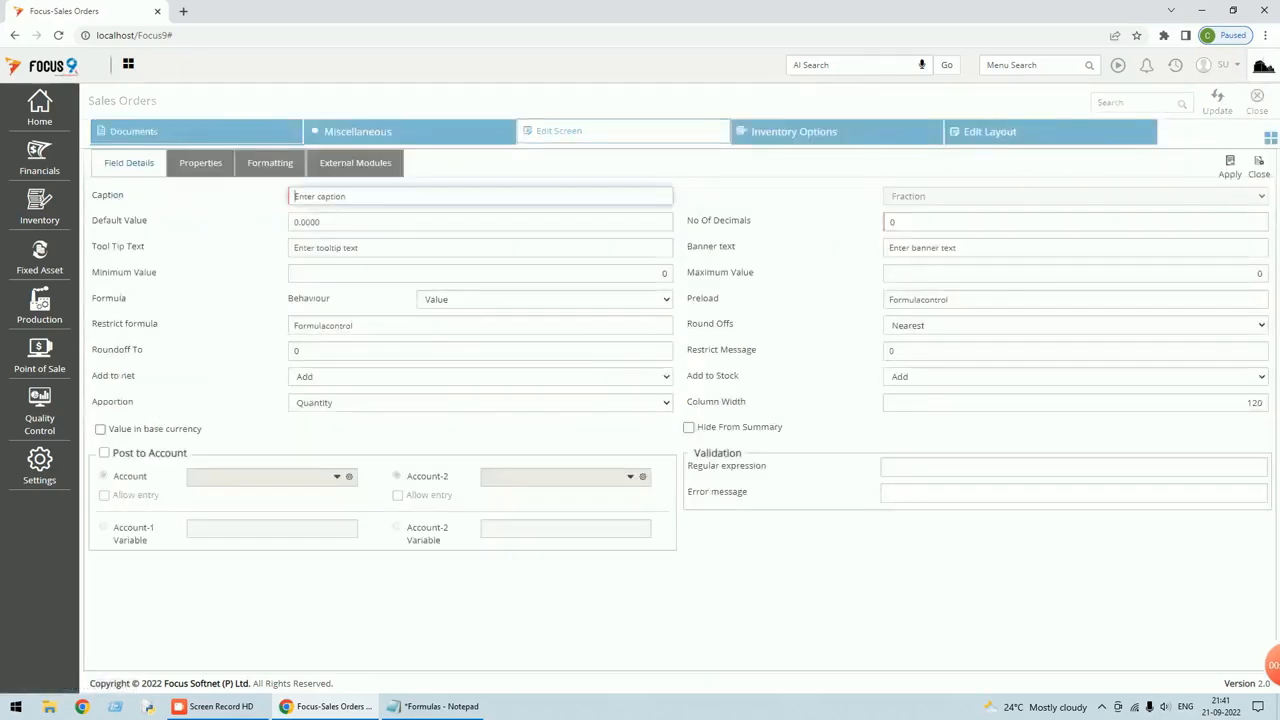
type("Round Off")
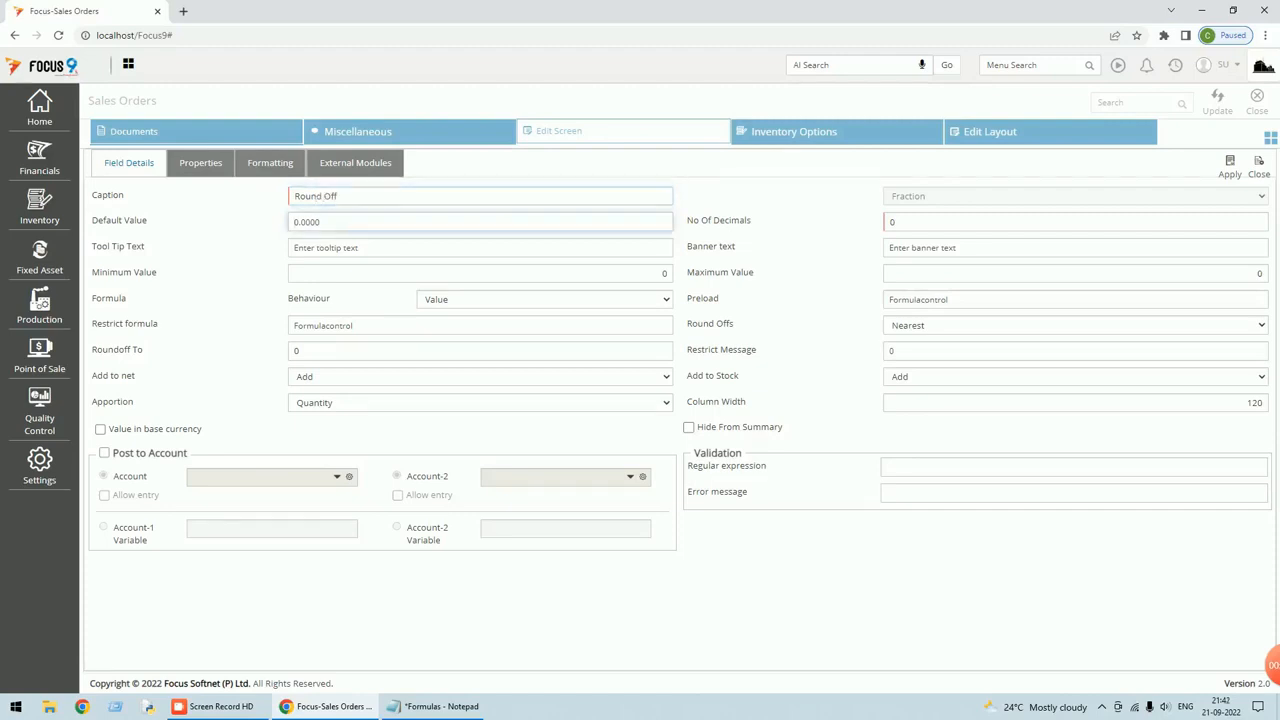
left_click(866, 226)
type("2")
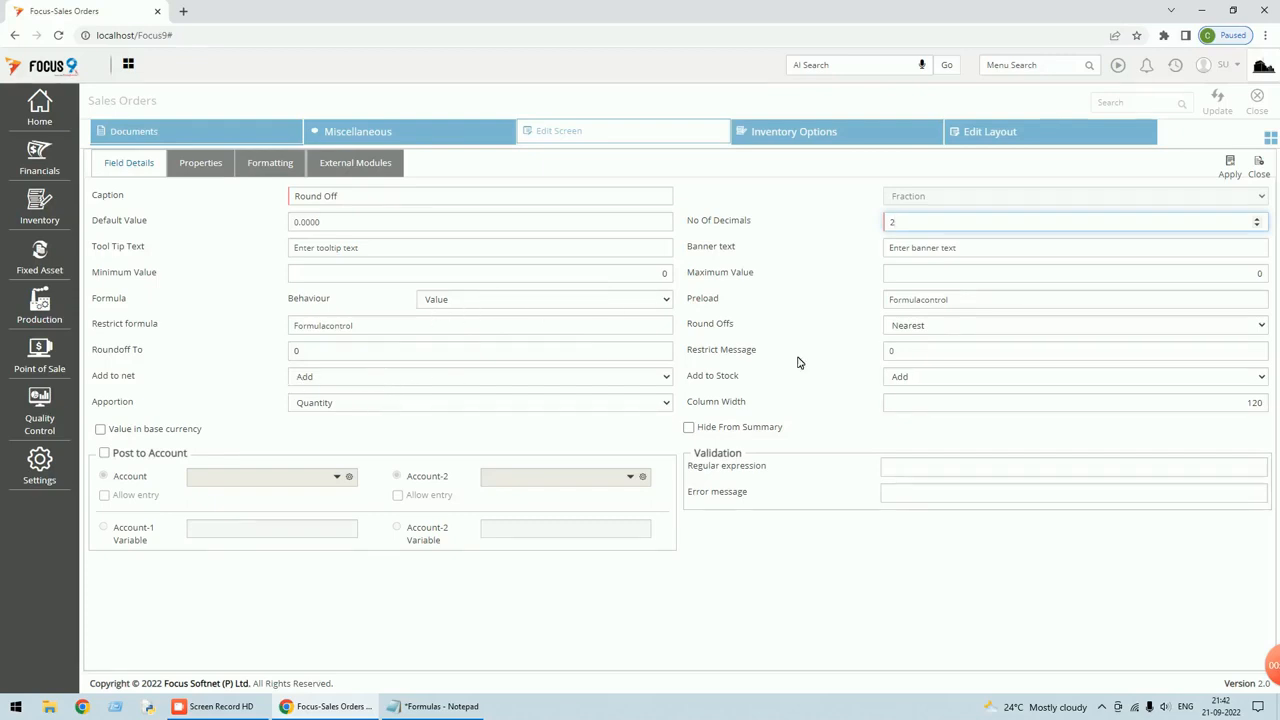
left_click(927, 381)
left_click(922, 418)
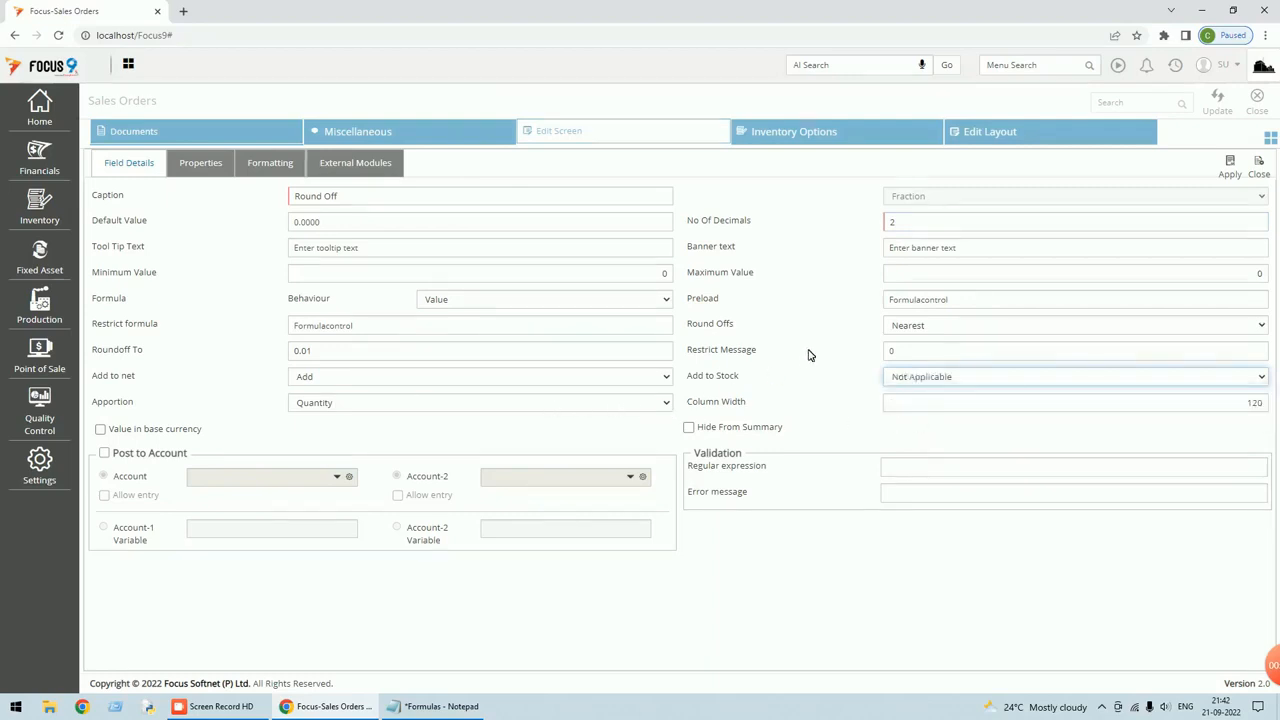
left_click(1237, 173)
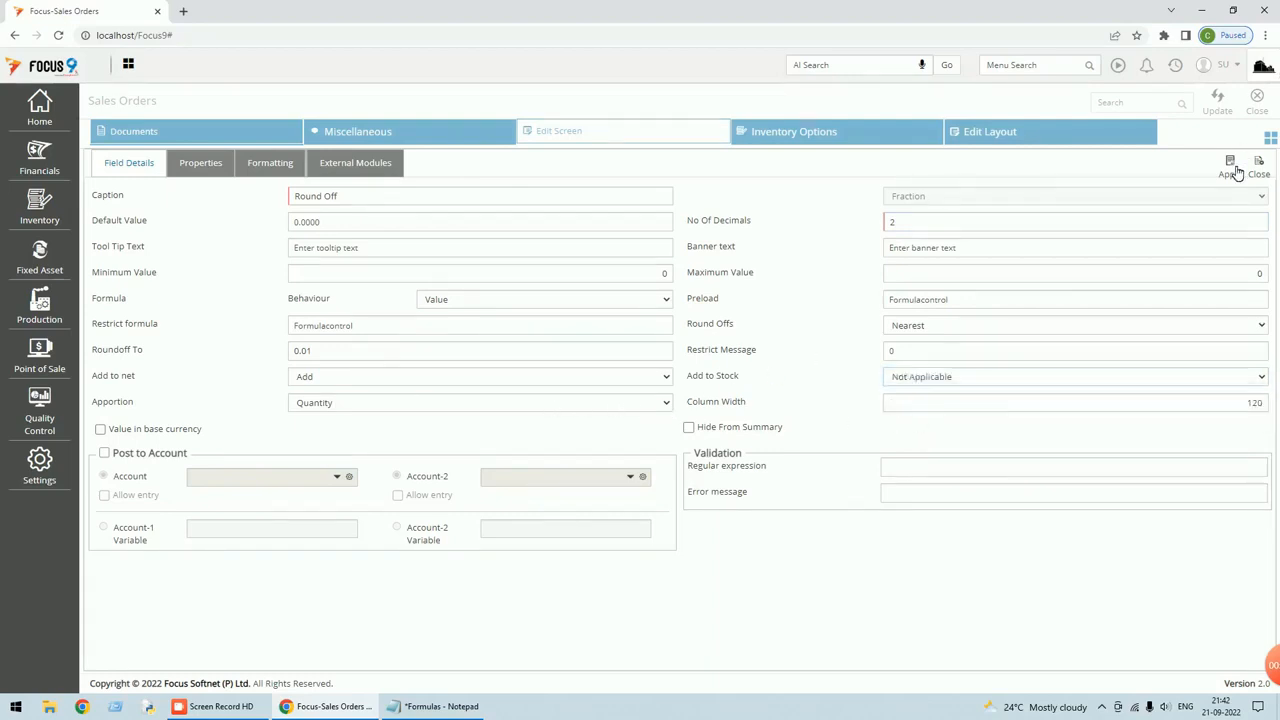
Save the screen settings and open sales order voucher 2 at its Round Off amount.
left_click(1223, 110)
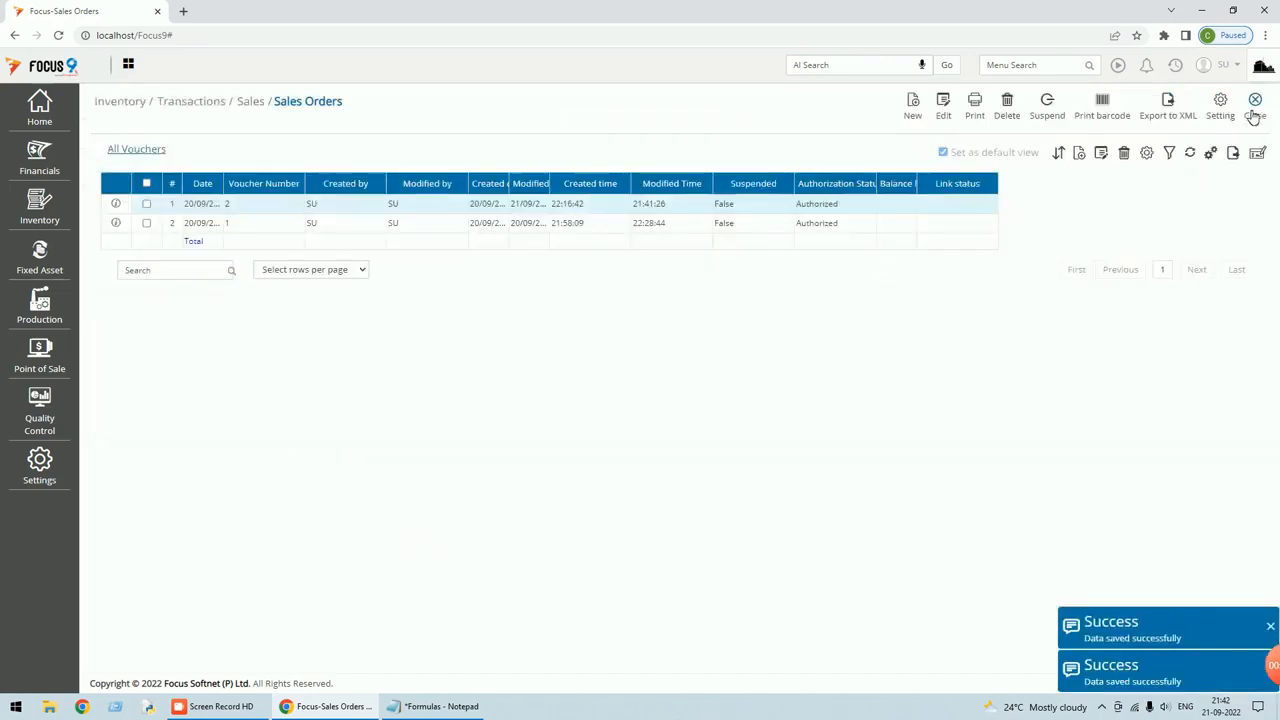
double_click(337, 203)
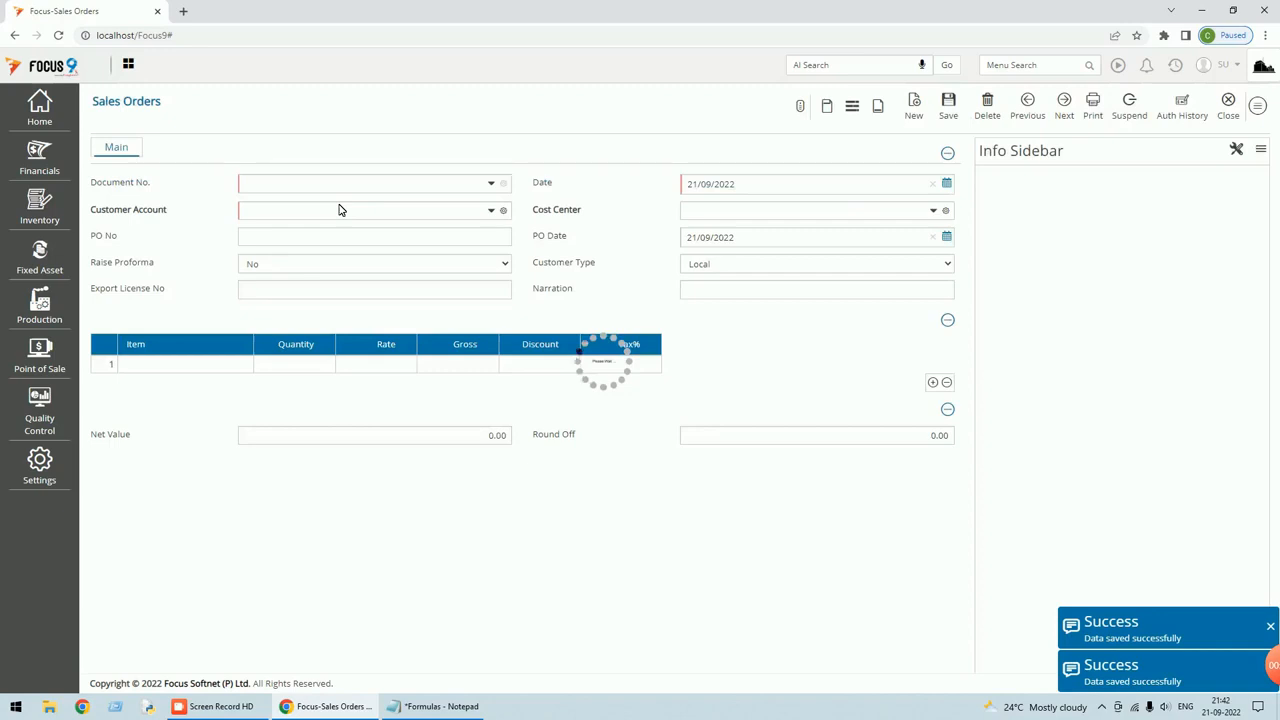
left_click(492, 505)
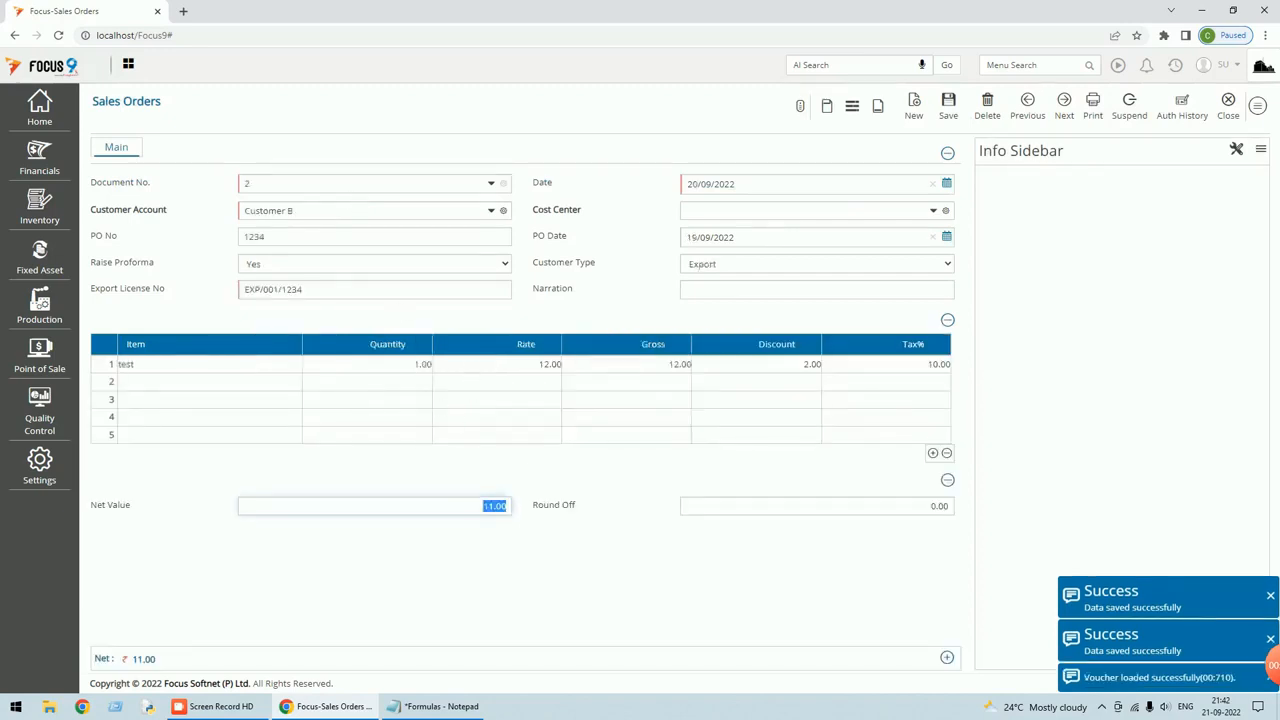
key("Tab")
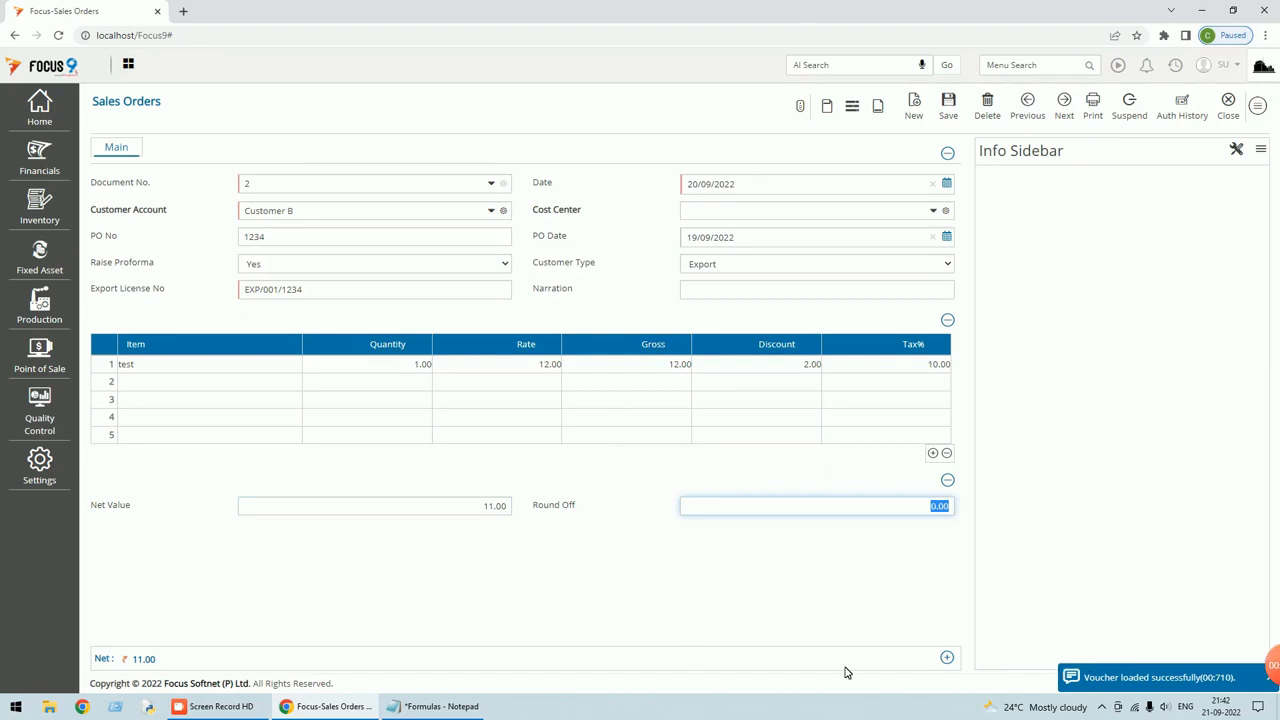
Enter a Round Off of -1.00 so the net becomes 10.00, then save and reload voucher 2.
type("-")
key("Tab")
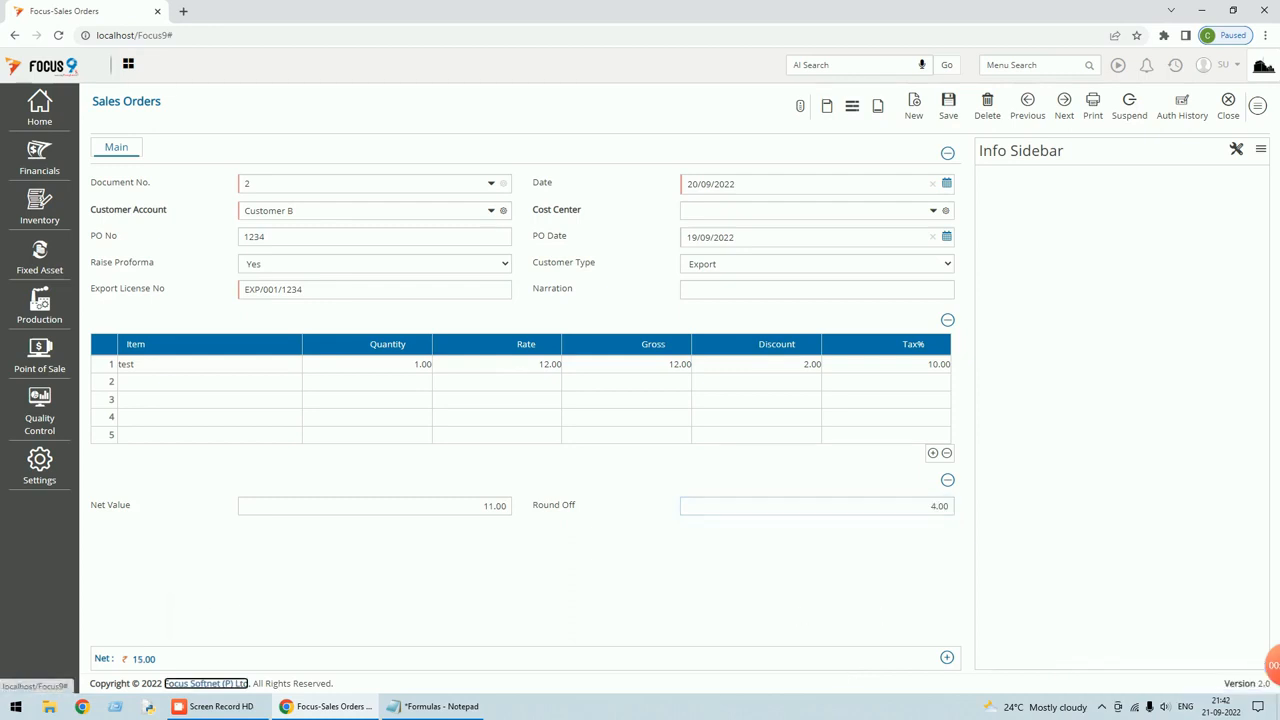
mouse_move(145, 658)
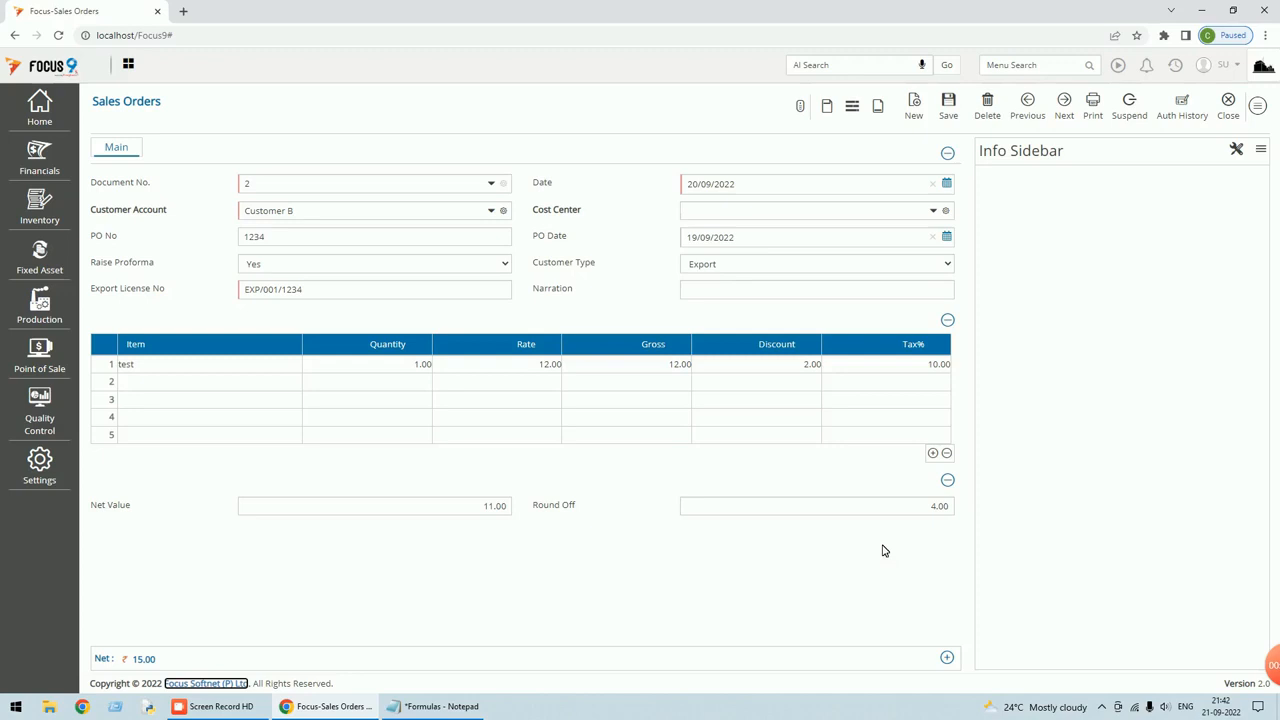
key("shift+Tab")
type("-")
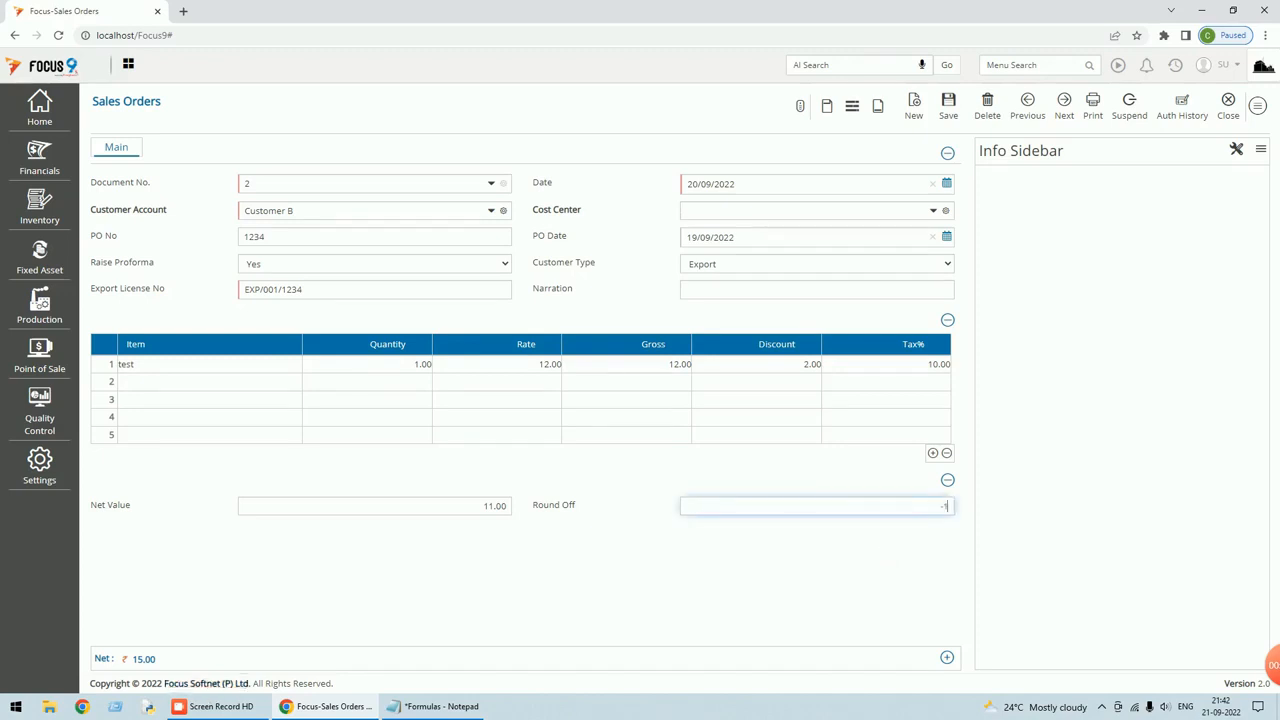
type("1")
key("Tab")
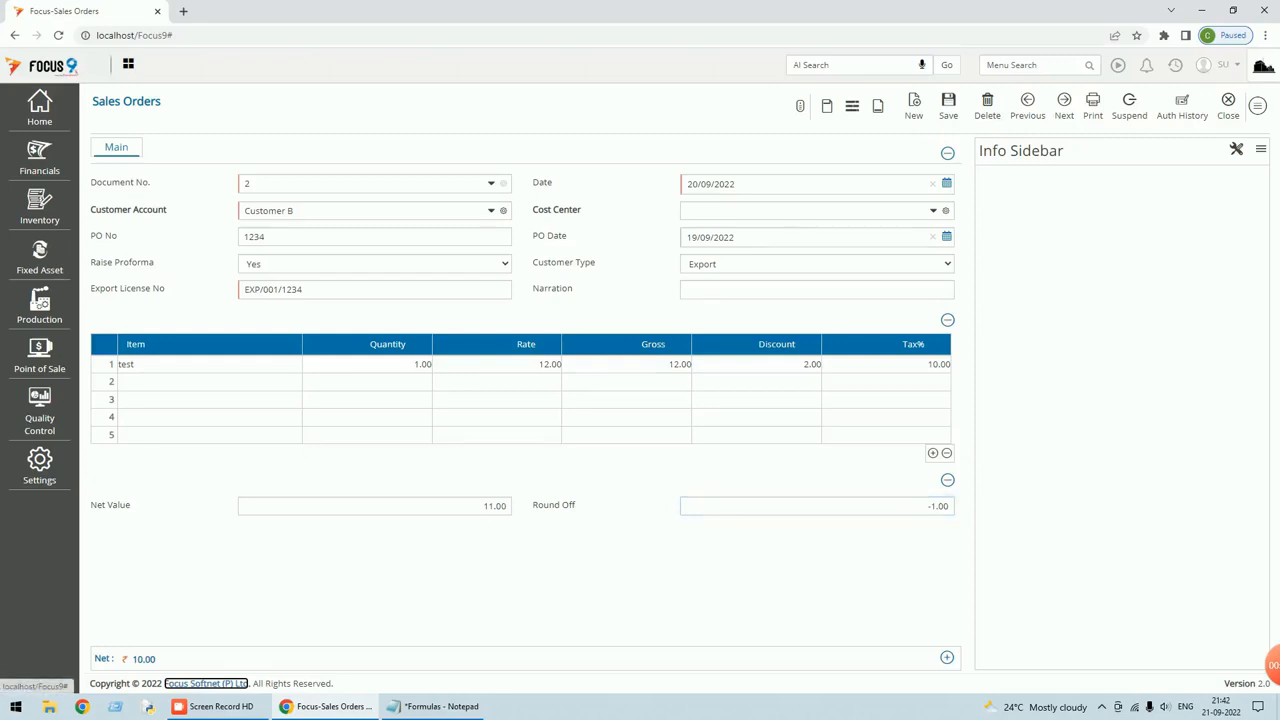
left_click(147, 664)
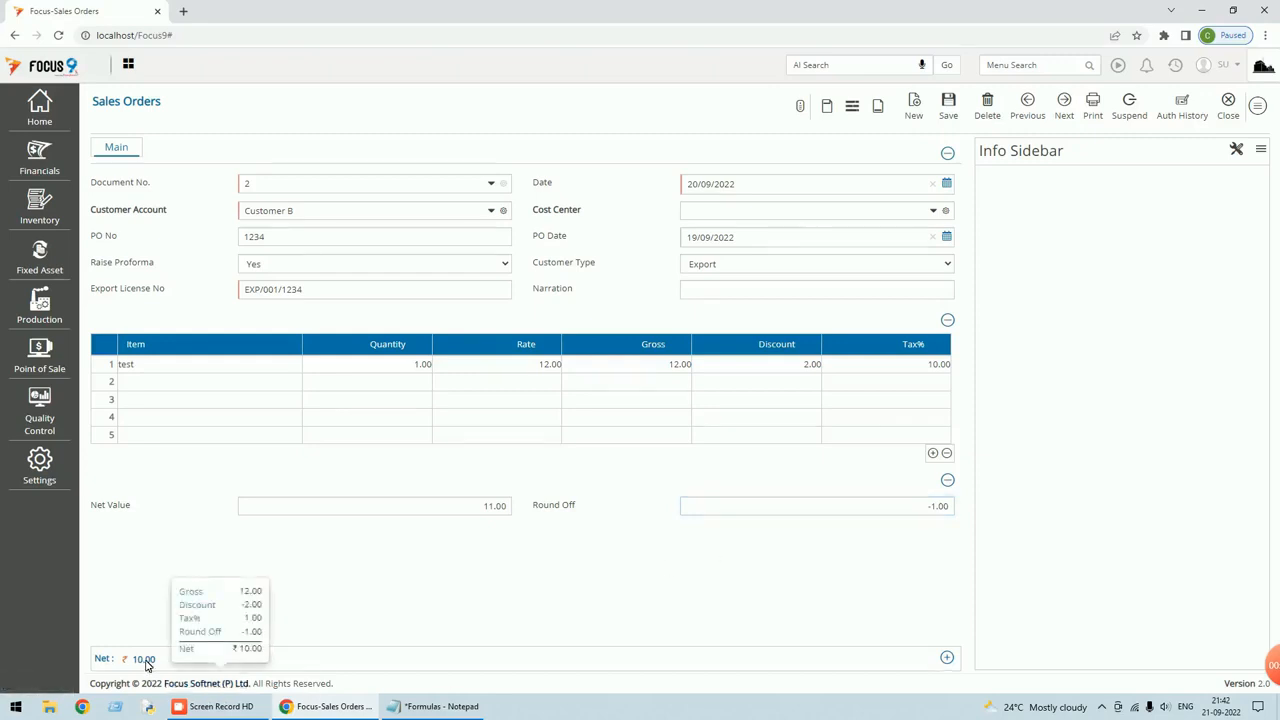
mouse_move(147, 662)
left_click(953, 106)
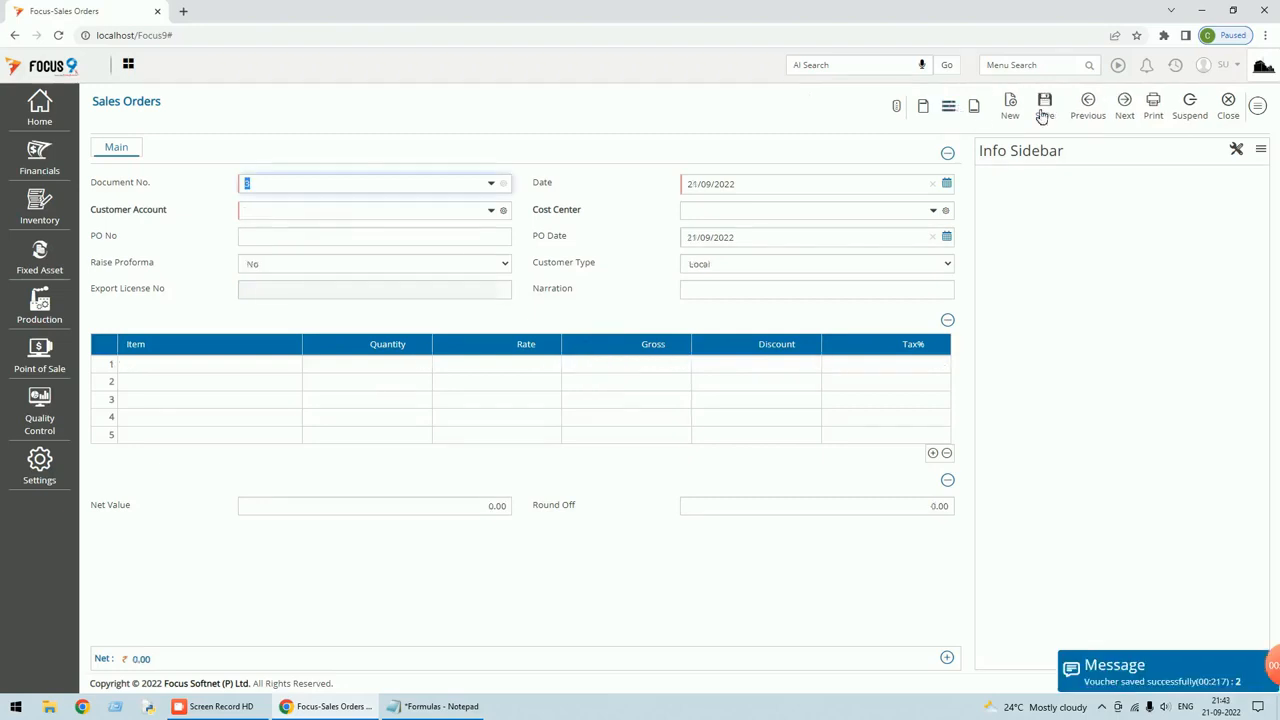
left_click(1089, 106)
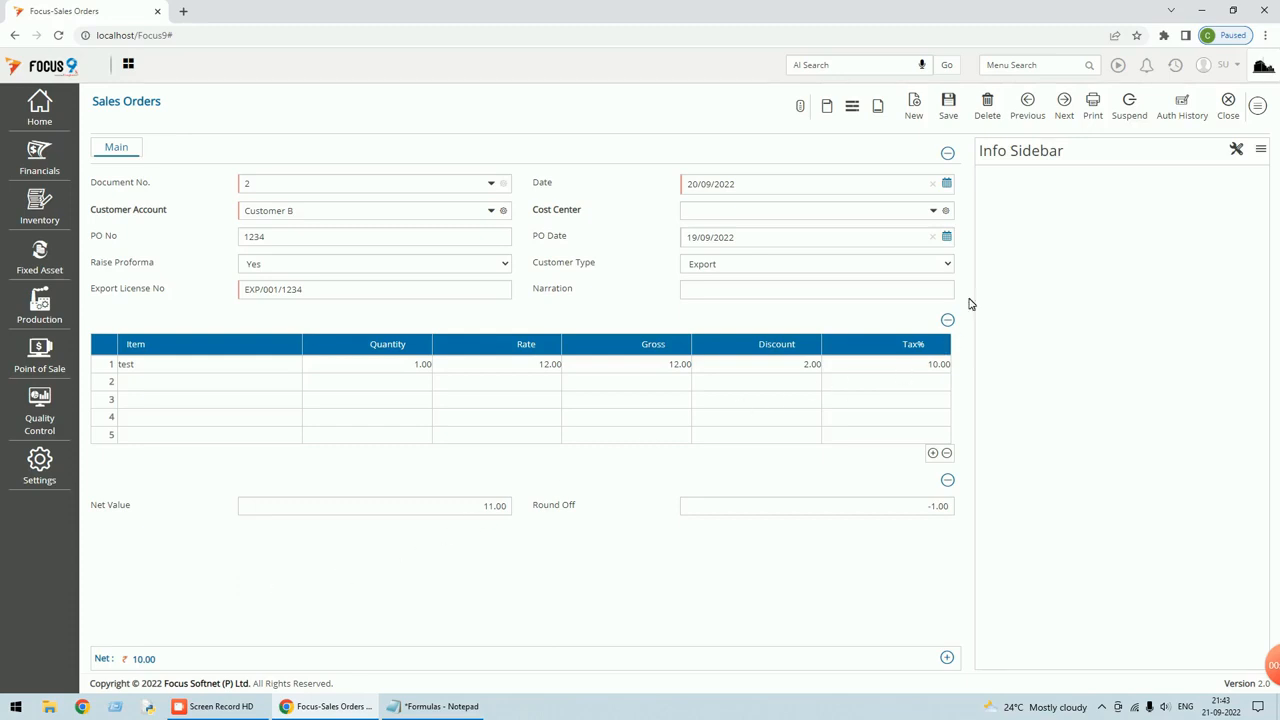
Close sales order voucher 2 and then the Sales Orders voucher list.
left_click(1231, 113)
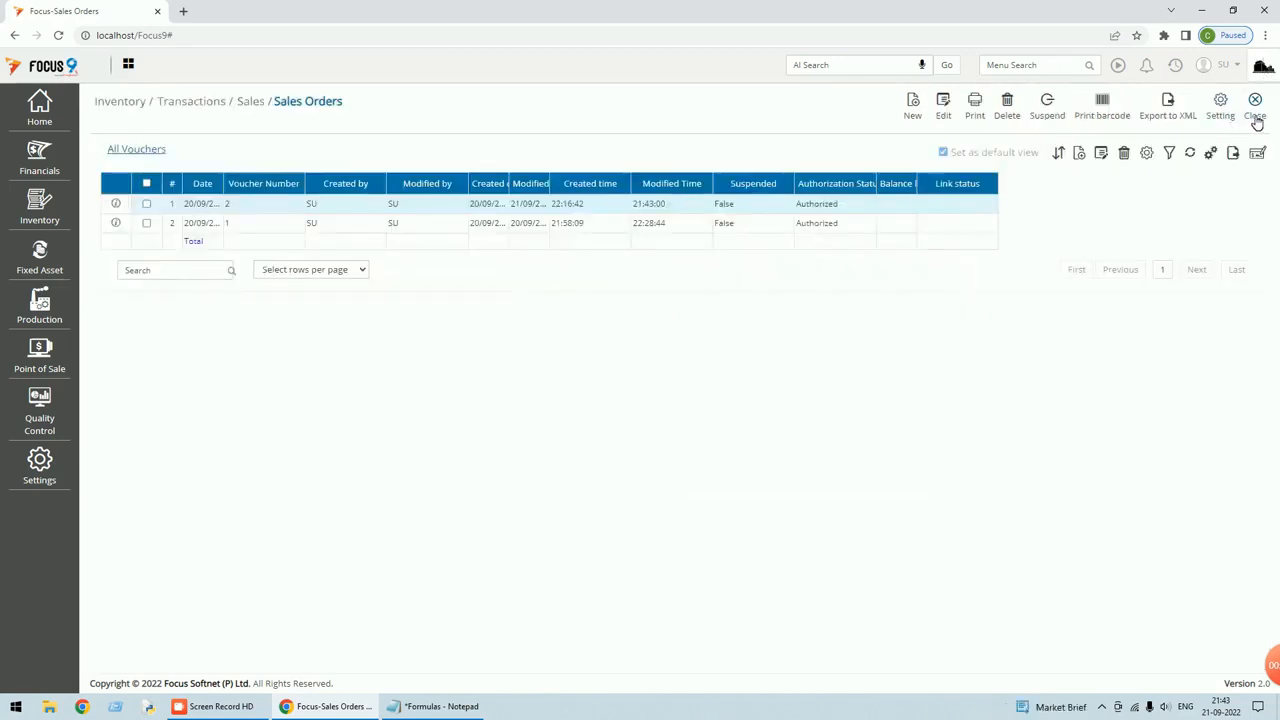
left_click(1254, 118)
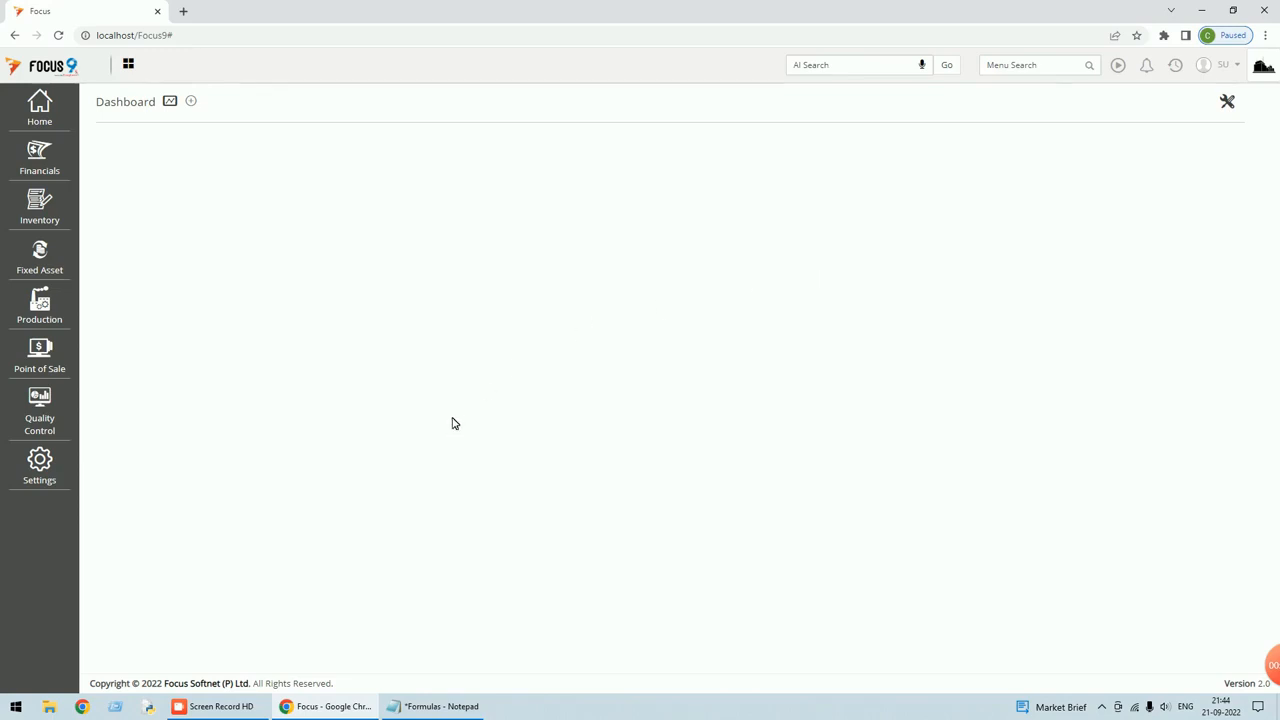
Find and open the Local - Sales Orders document setup by searching 'sales or'.
left_click(1038, 65)
type("s")
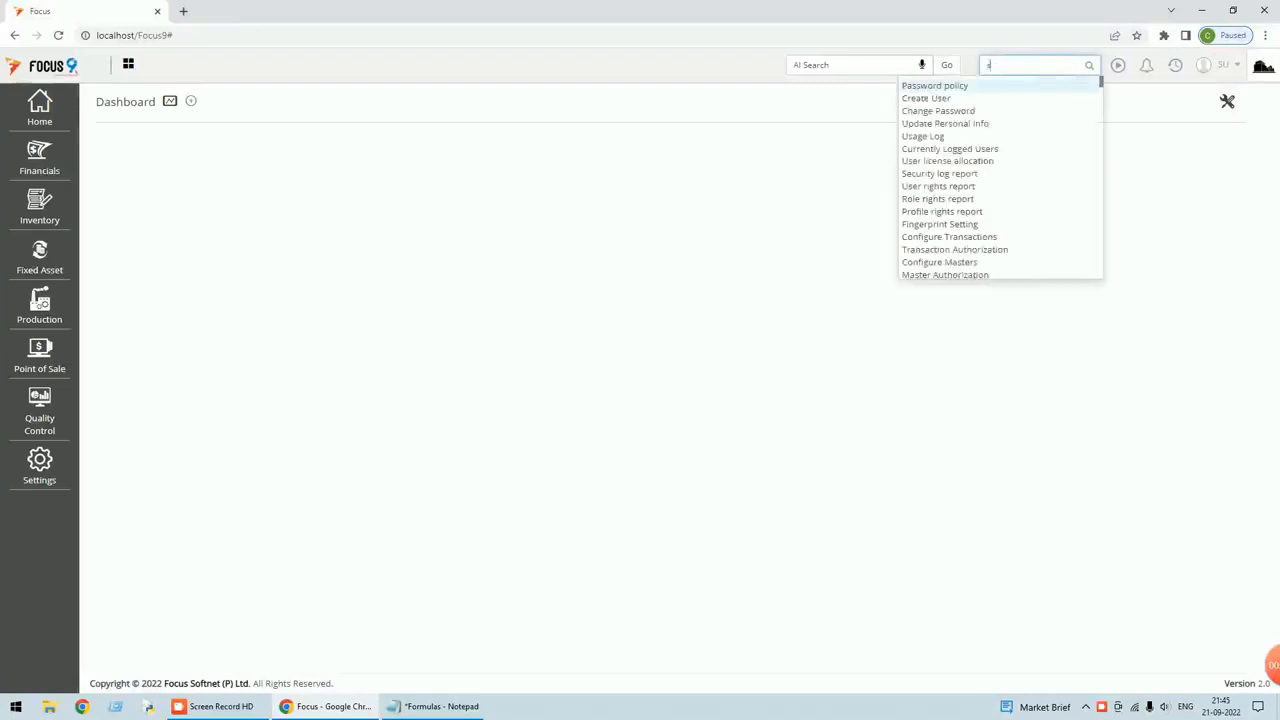
type("ales")
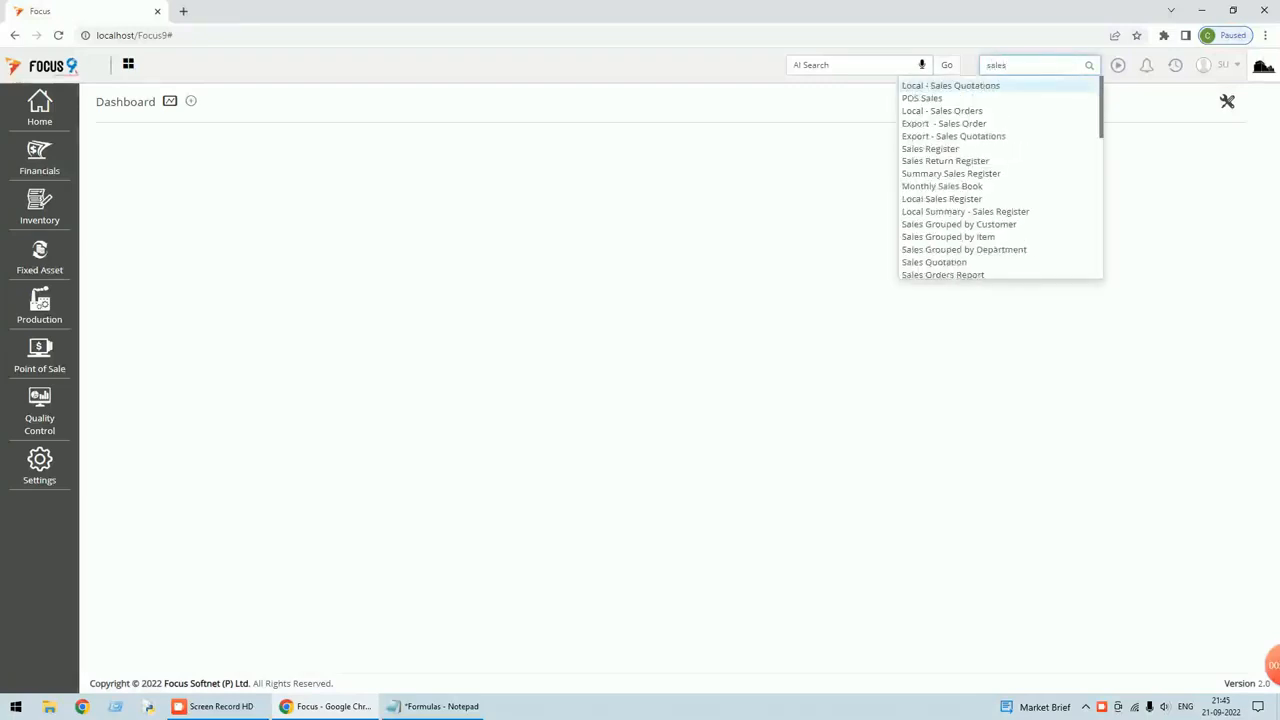
type(" or")
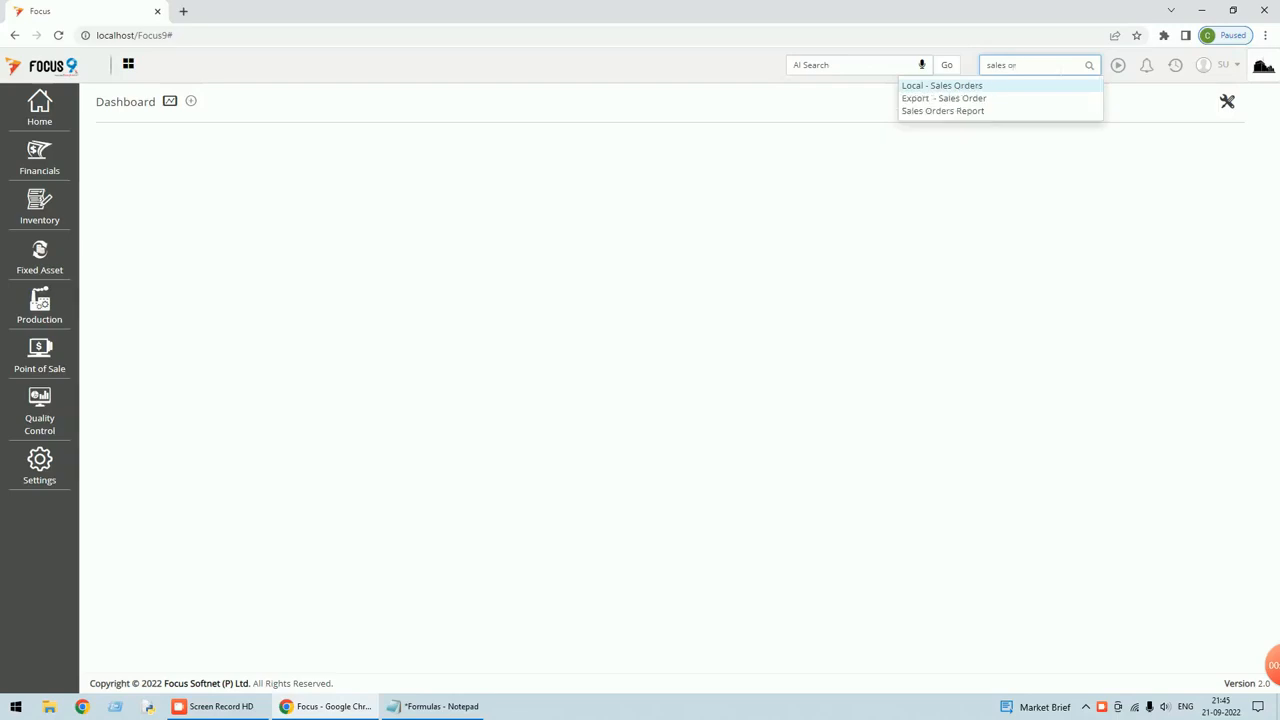
left_click(945, 90)
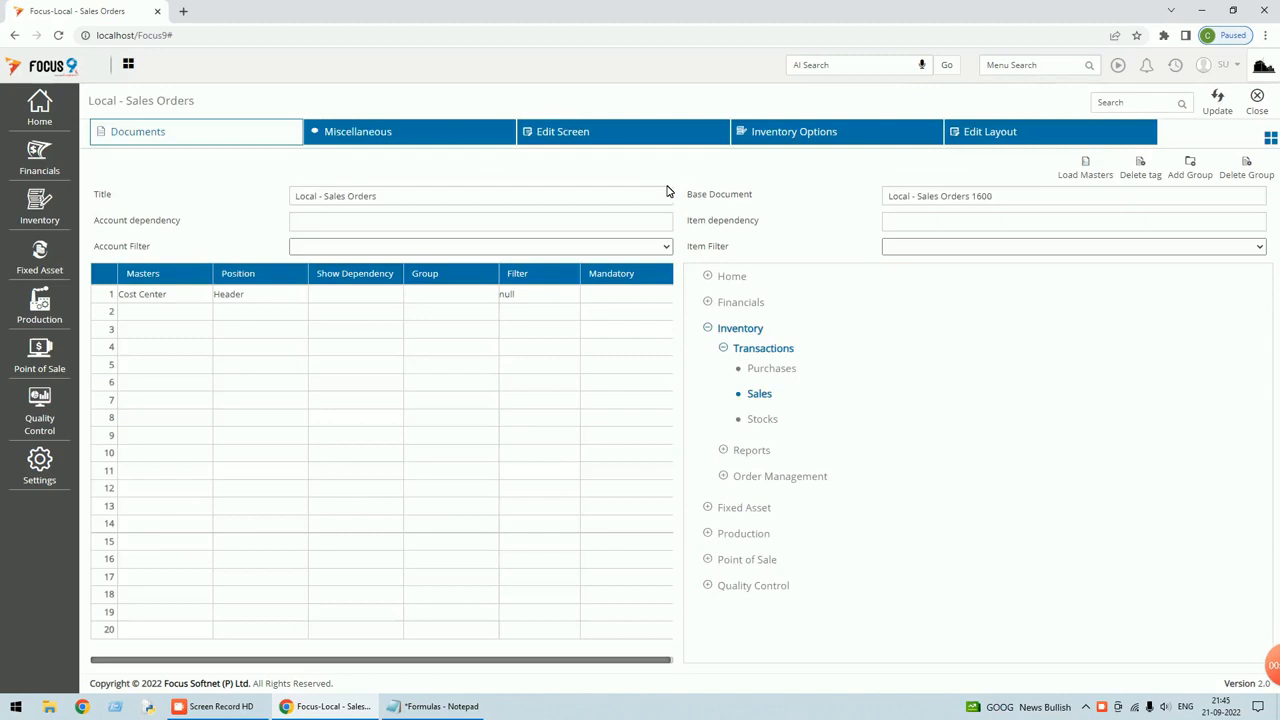
Save the Is IGST header field as a NumberList, review the tax formulas, and close setup.
left_click(975, 137)
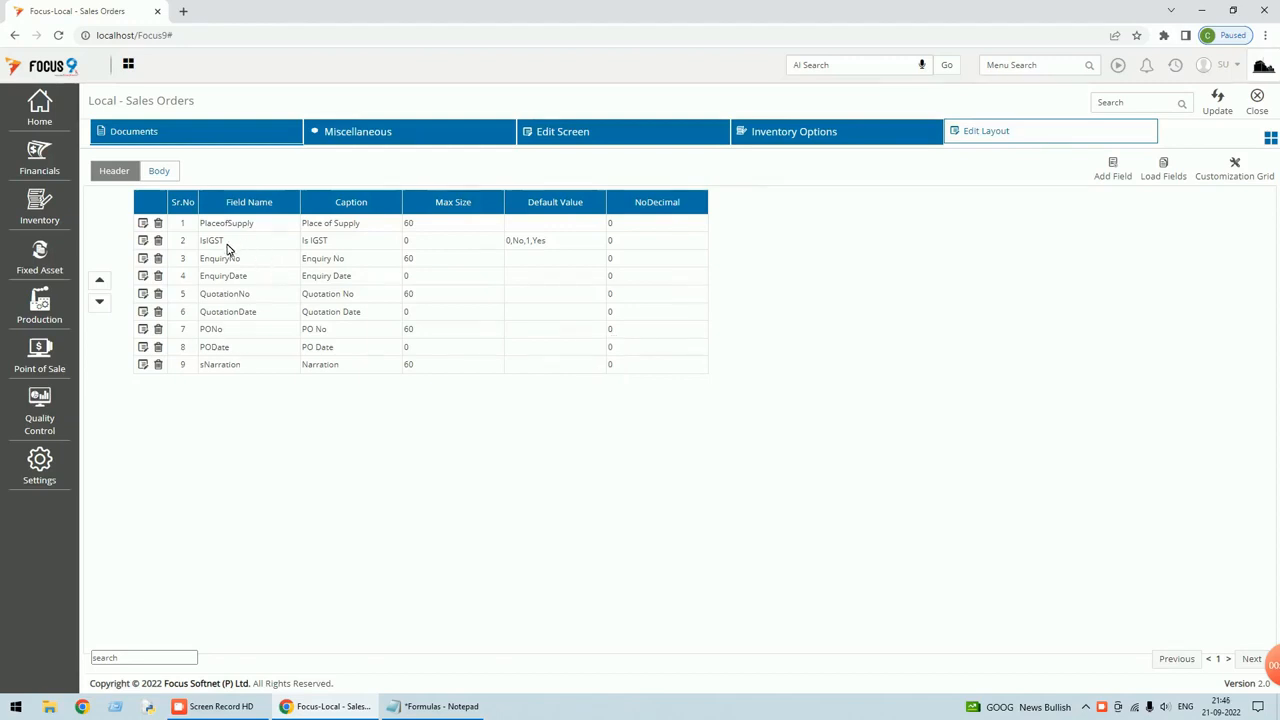
left_click(143, 241)
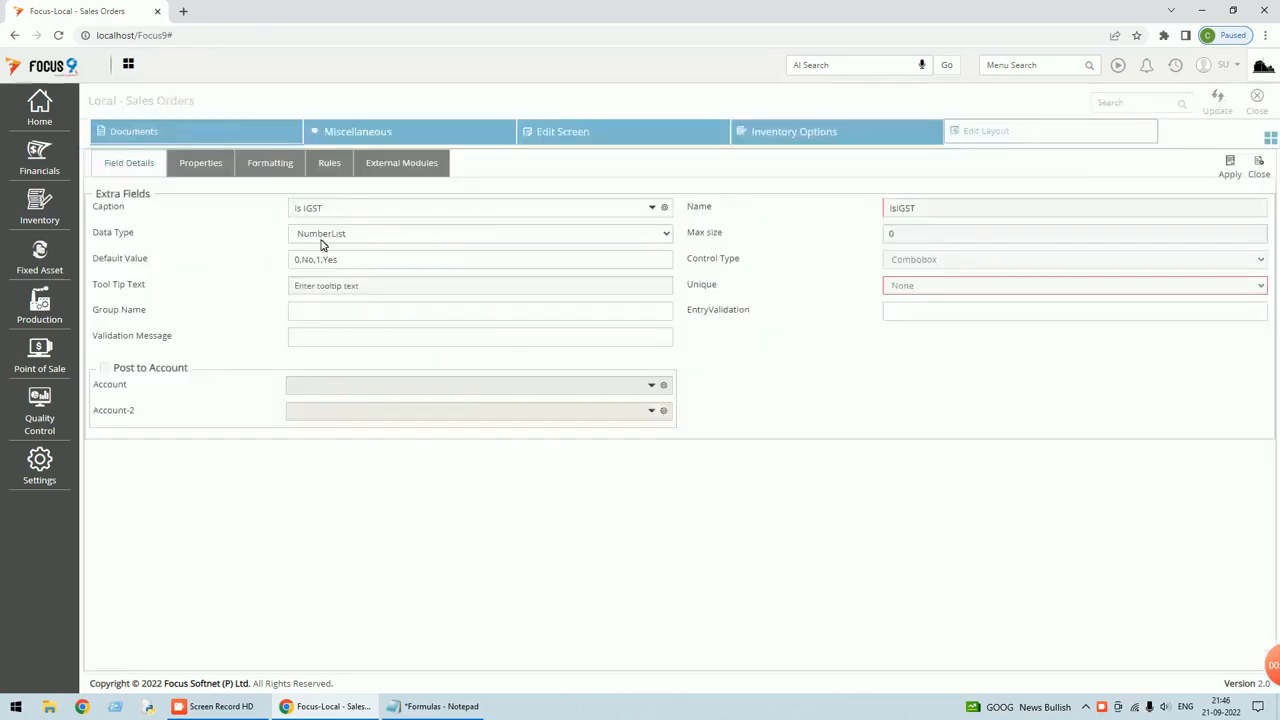
left_click(667, 234)
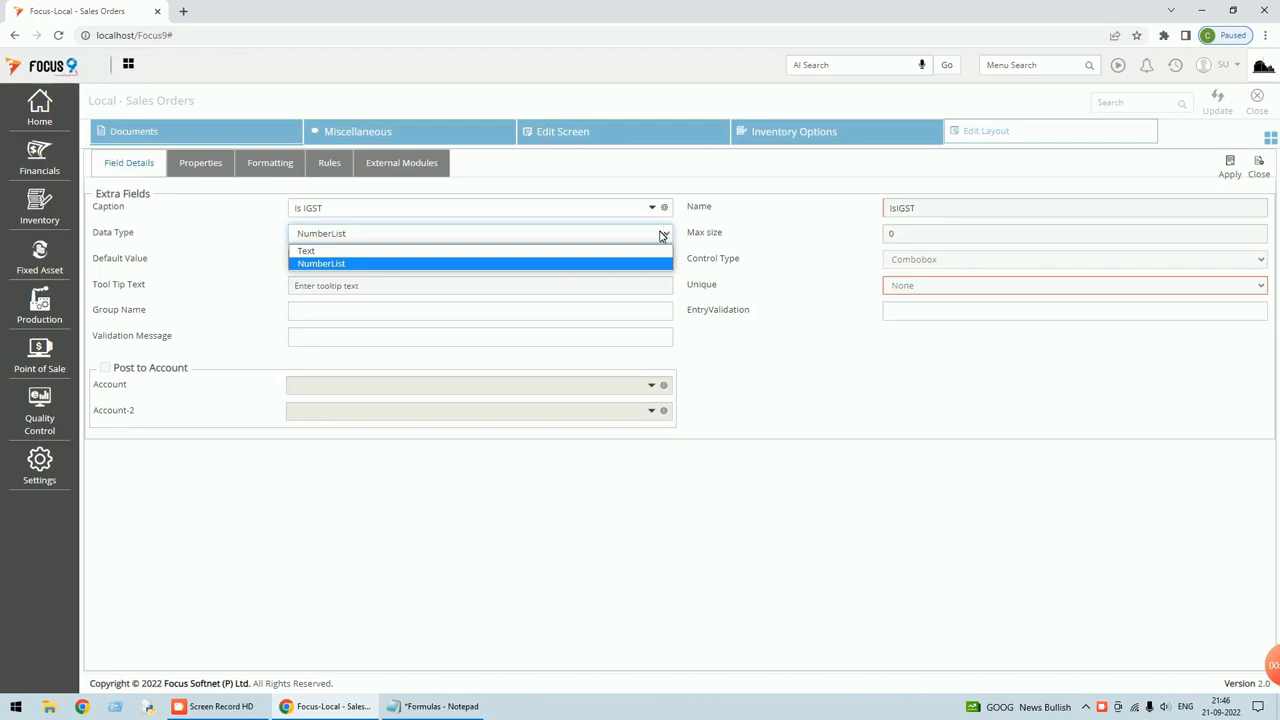
left_click(358, 265)
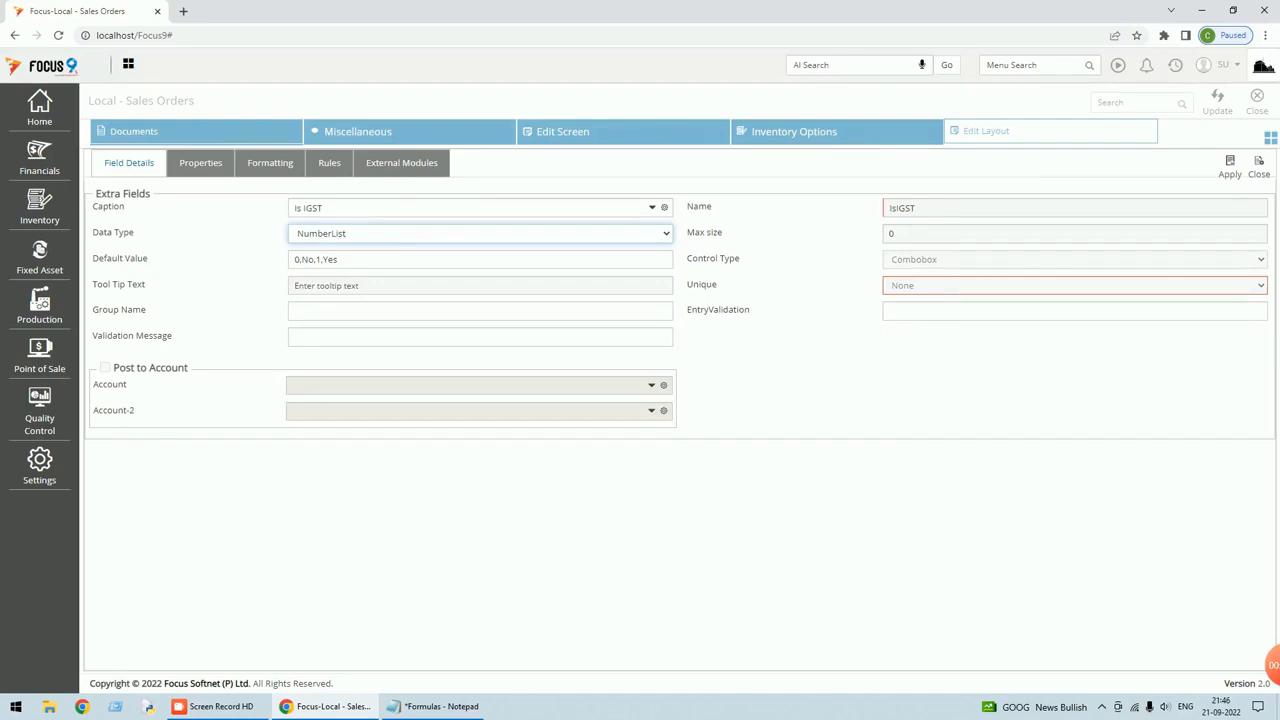
left_click(1230, 167)
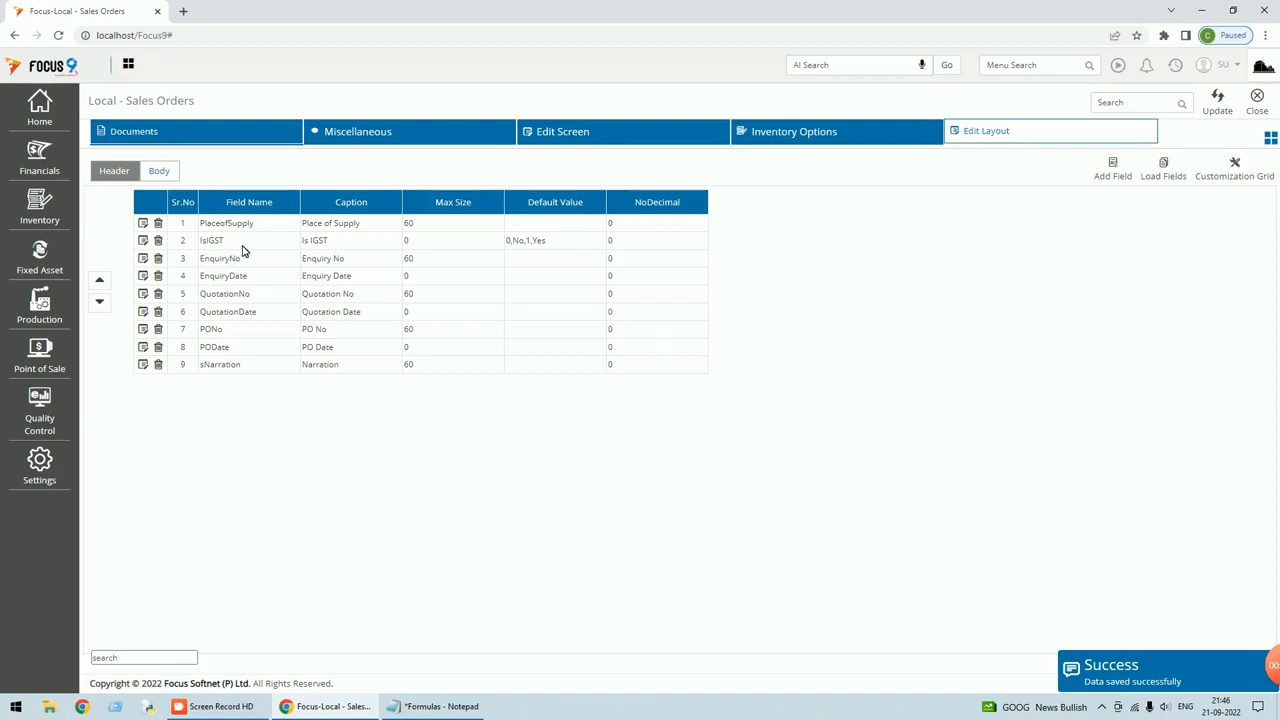
left_click(551, 140)
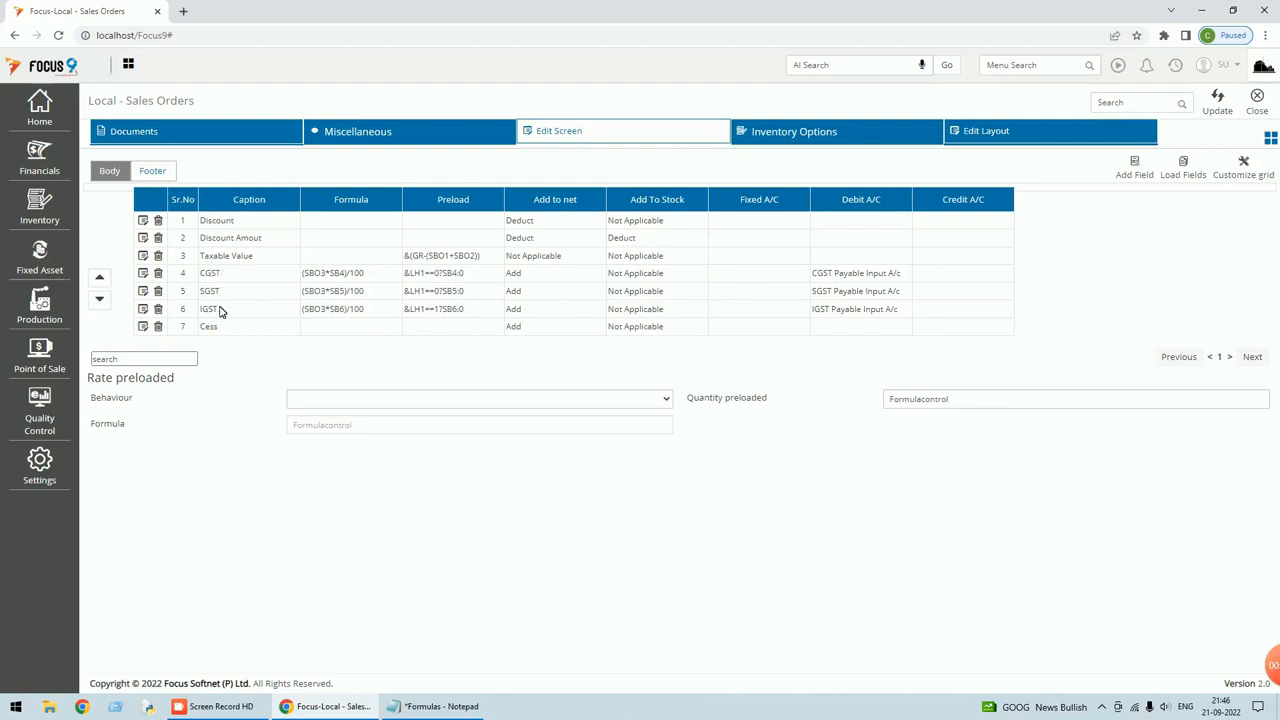
left_click(1257, 110)
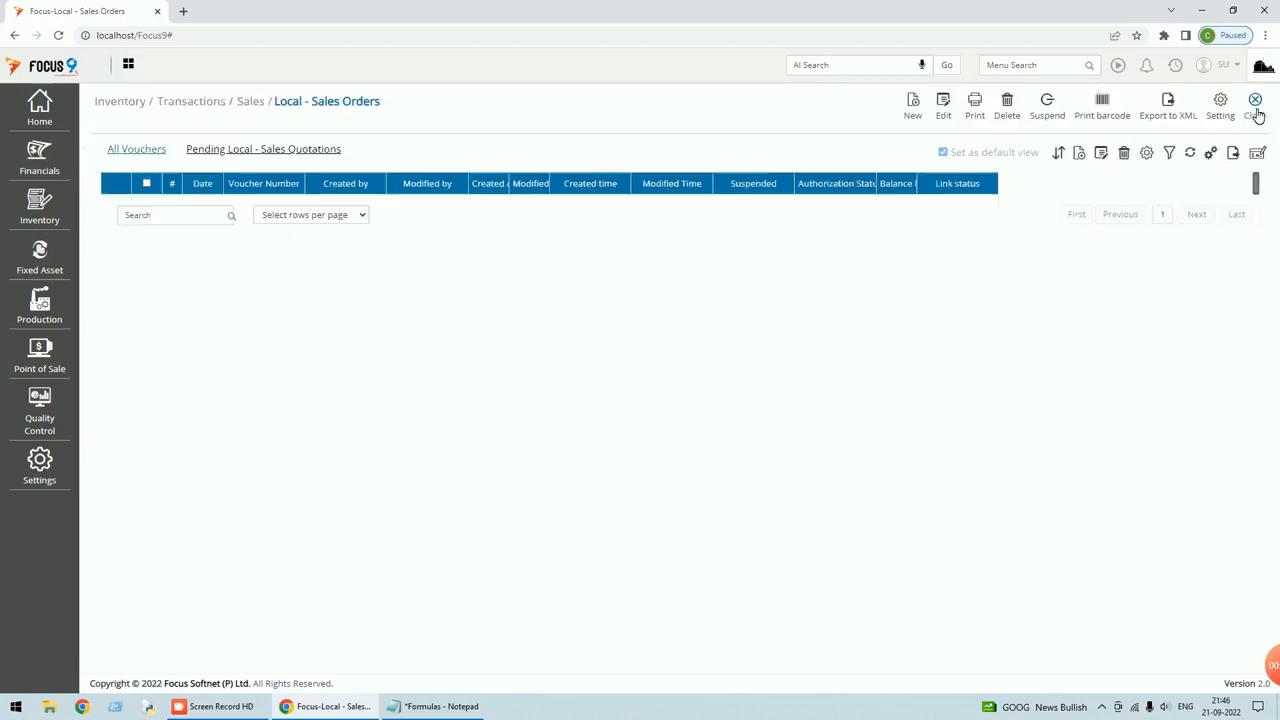
Start a new Local - Sales Orders voucher and set its Is IGST header to Yes.
left_click(914, 112)
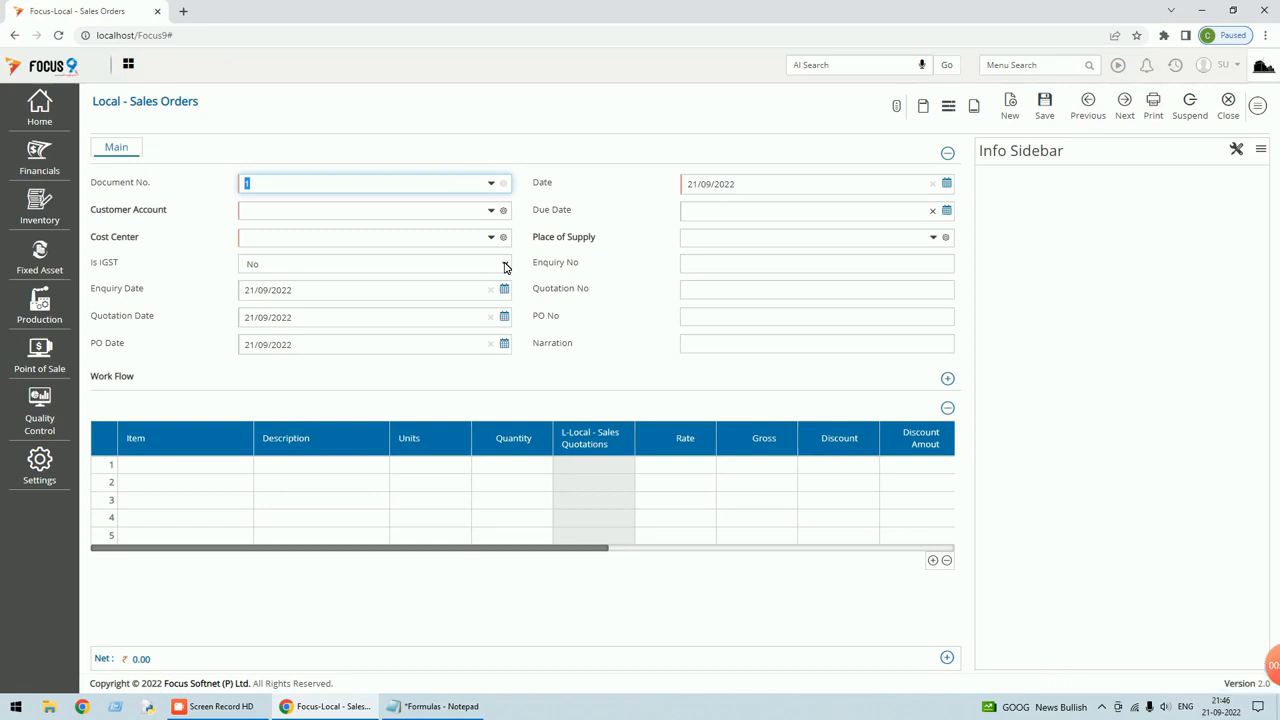
left_click(505, 265)
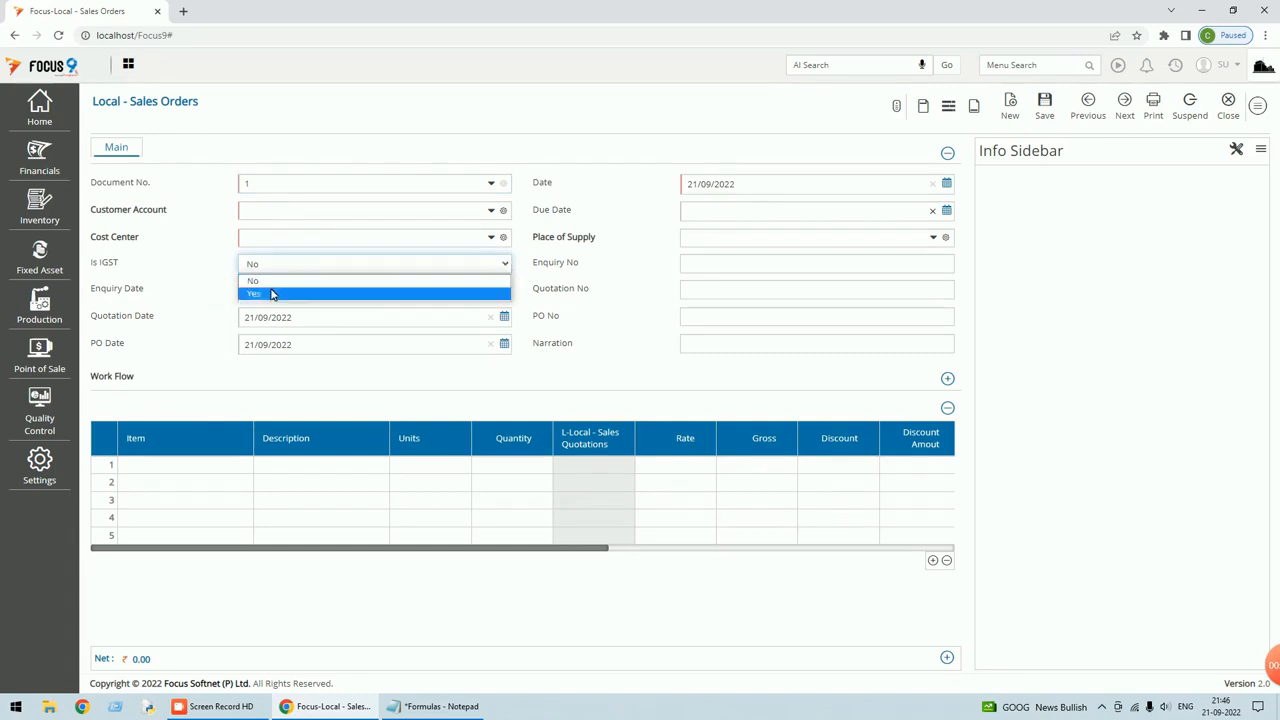
left_click(653, 321)
left_click_drag(543, 549, 914, 523)
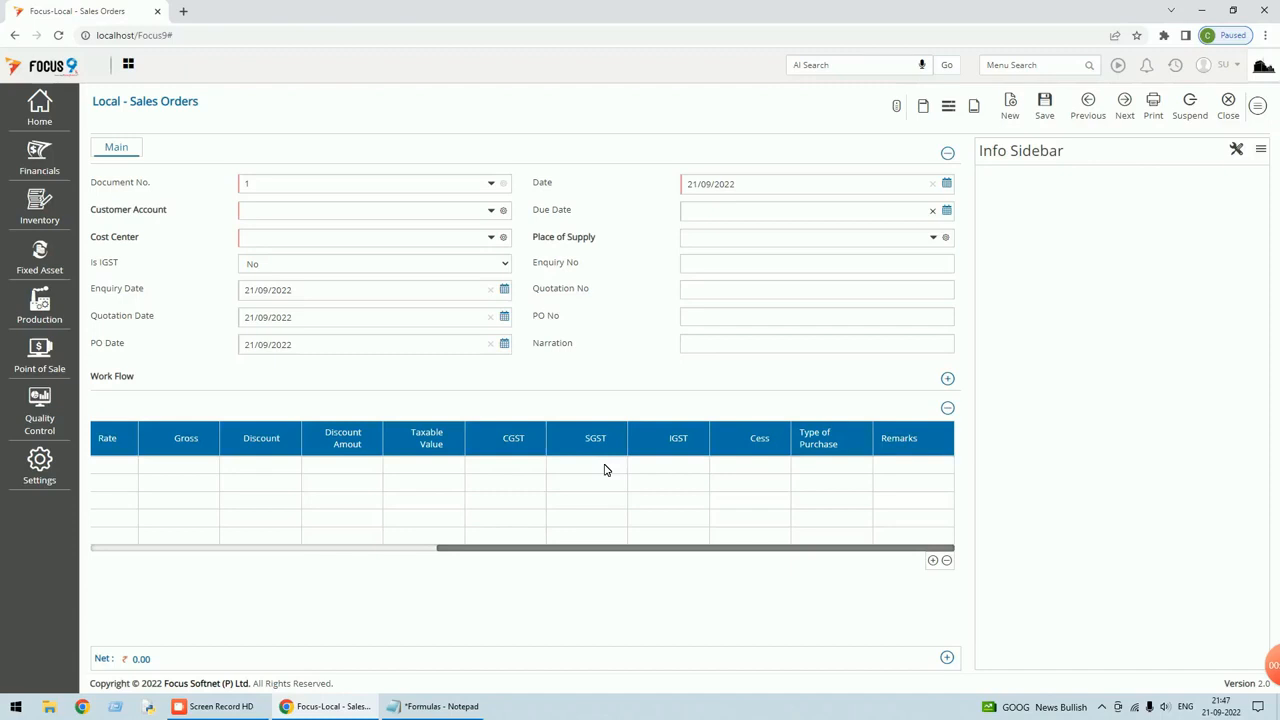
left_click(505, 263)
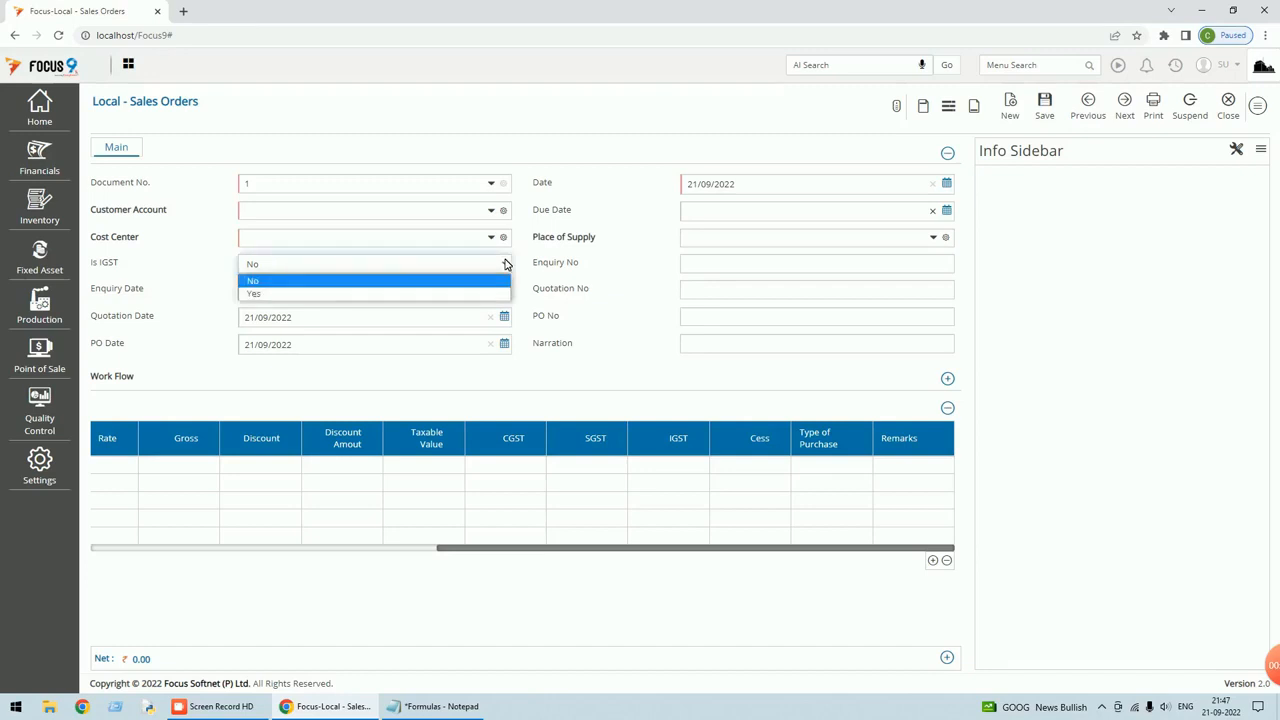
left_click(279, 296)
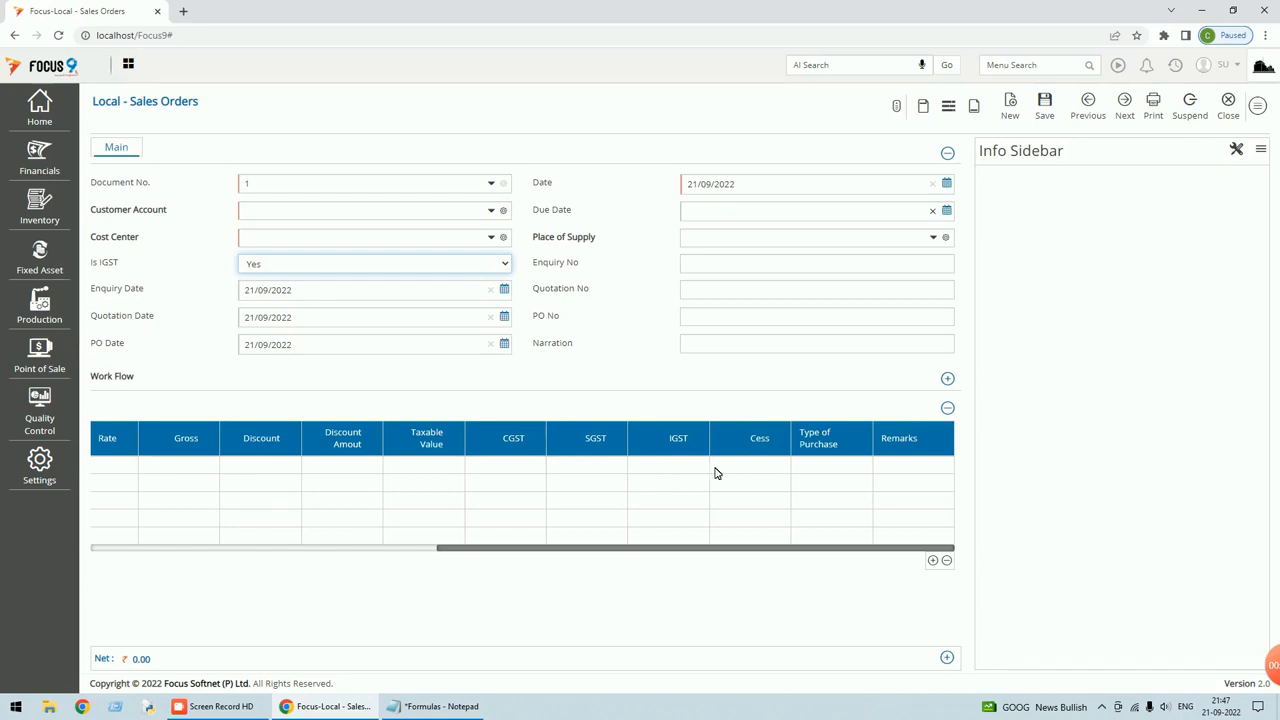
Open the Local - Sales Orders settings and view the CGST formula (SBO3*SB4)/100.
left_click(1257, 105)
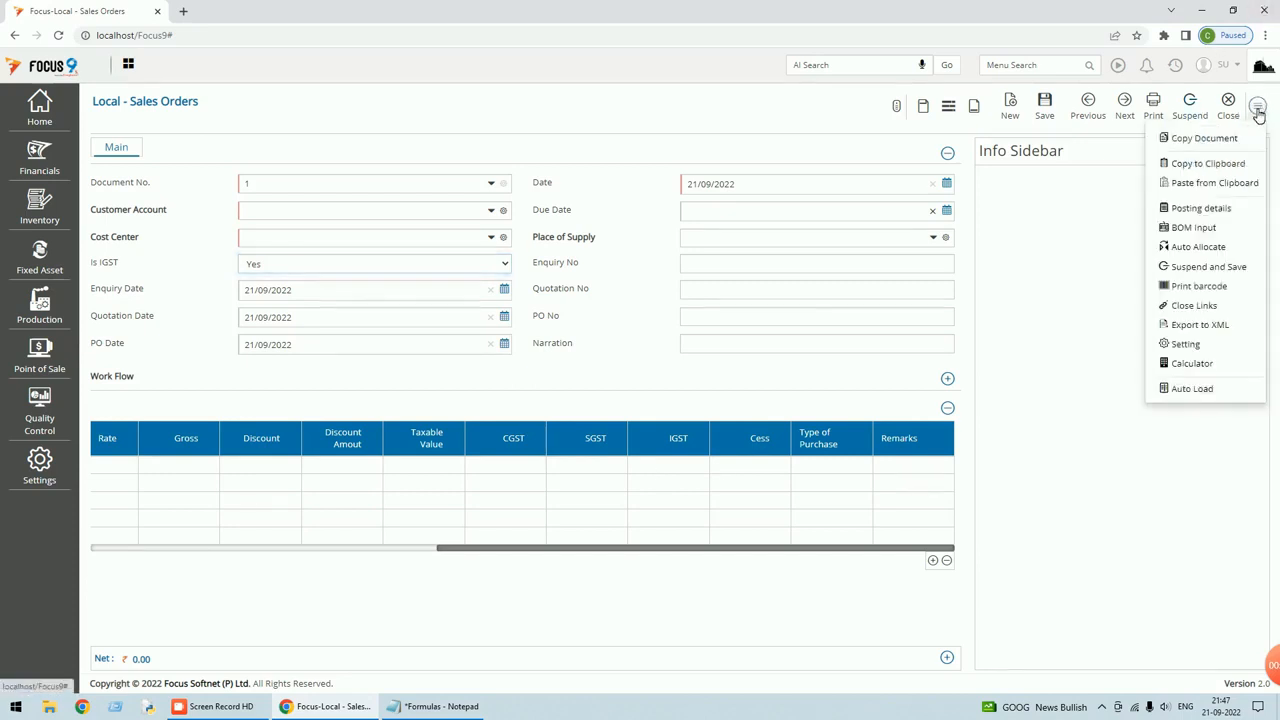
left_click(1185, 345)
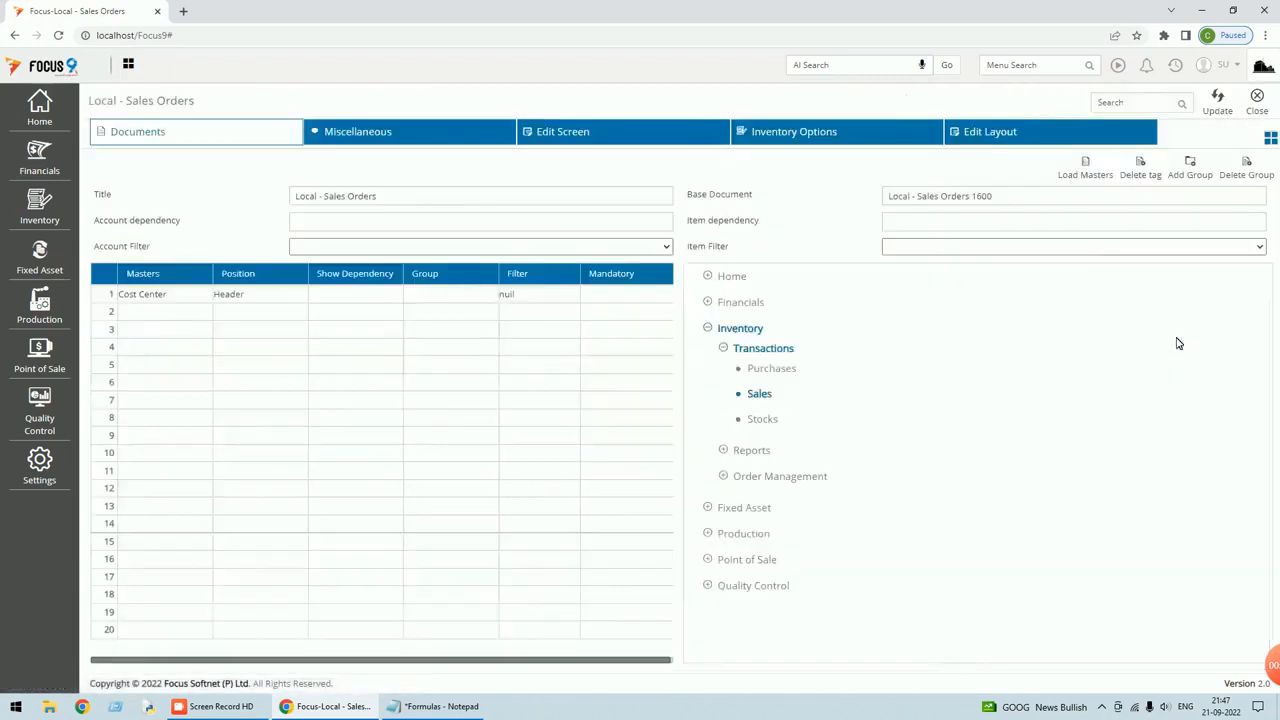
left_click(580, 141)
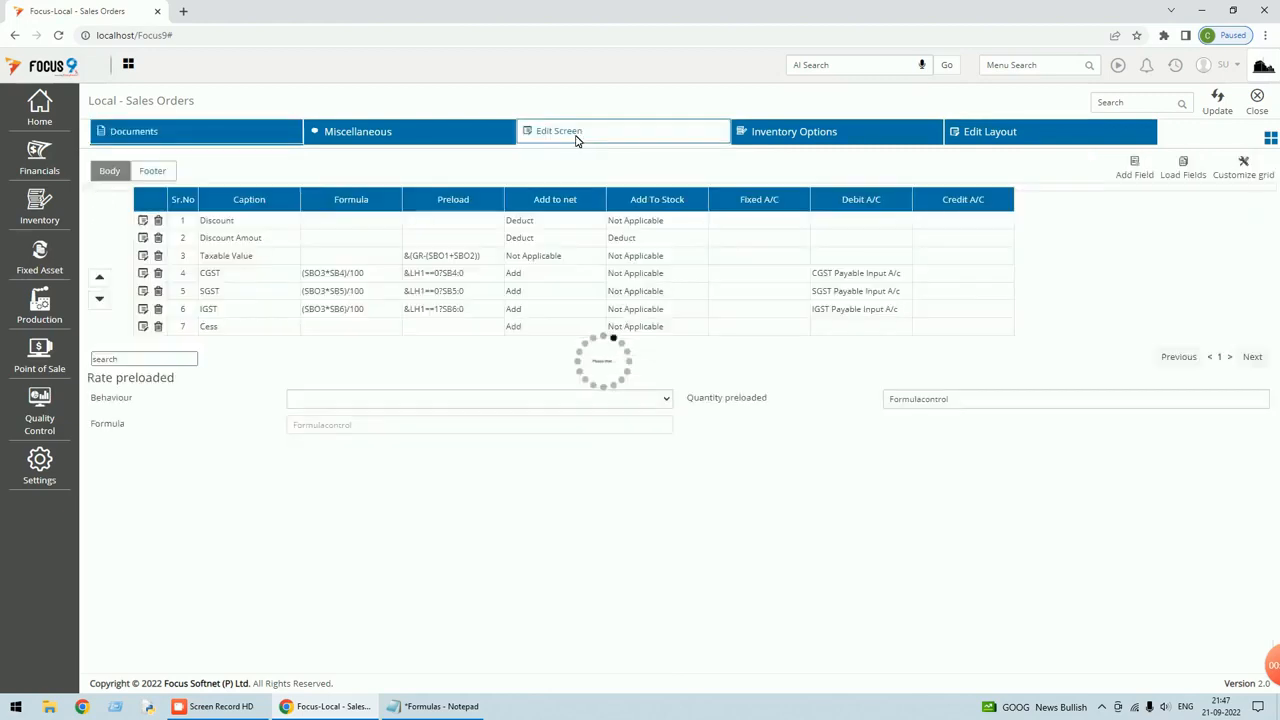
left_click(143, 273)
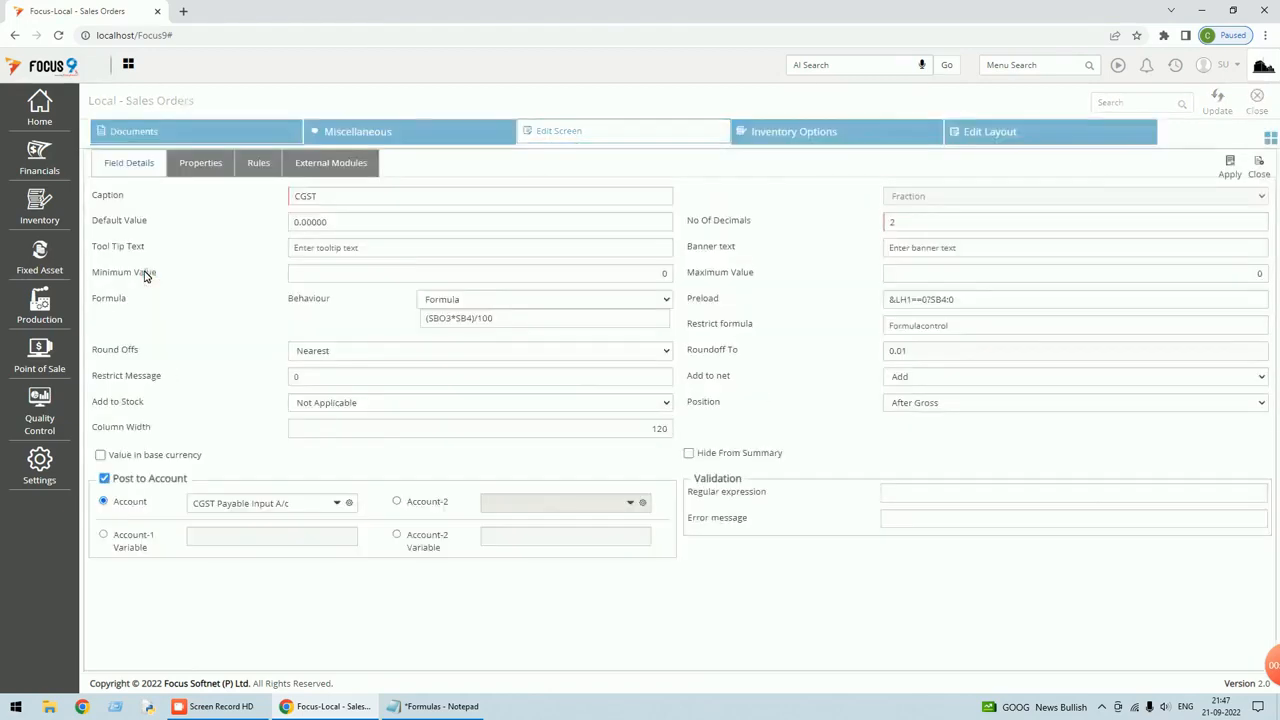
left_click(490, 318)
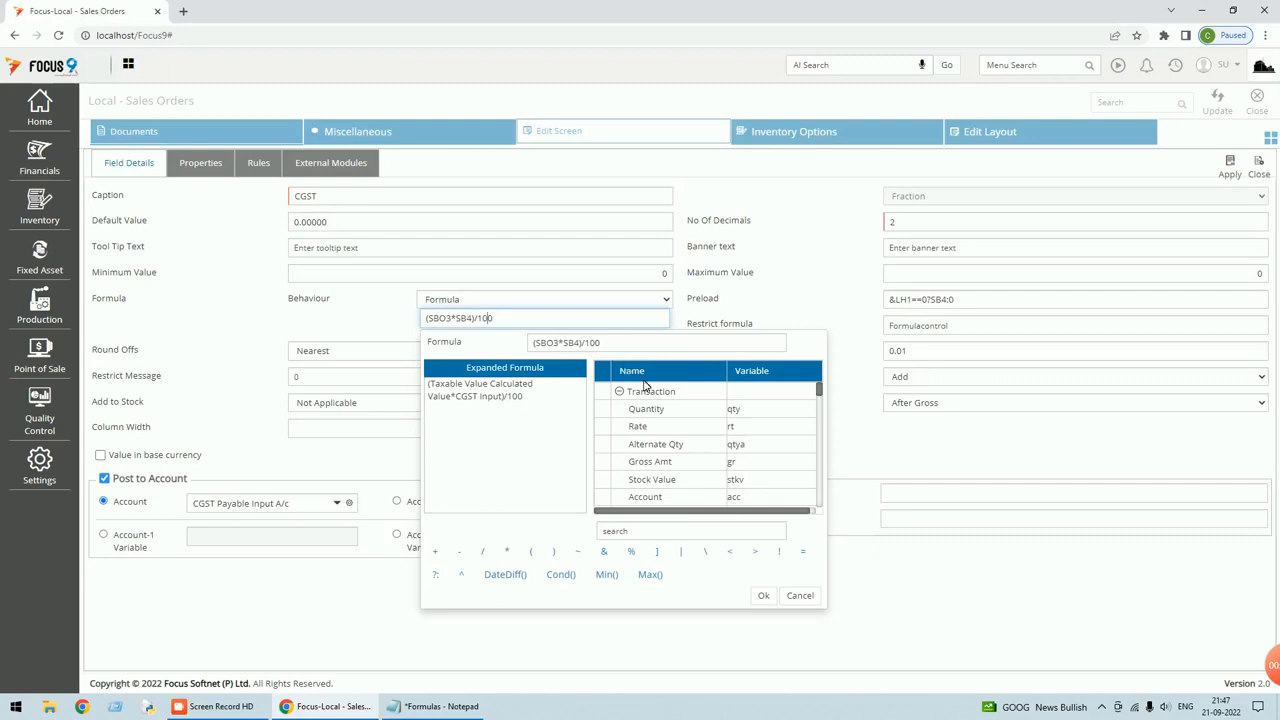
Check the CGST preload &LH1==0?SB4:0 by searching variables 'is', 'sb4' and 'cgst'.
left_click(800, 596)
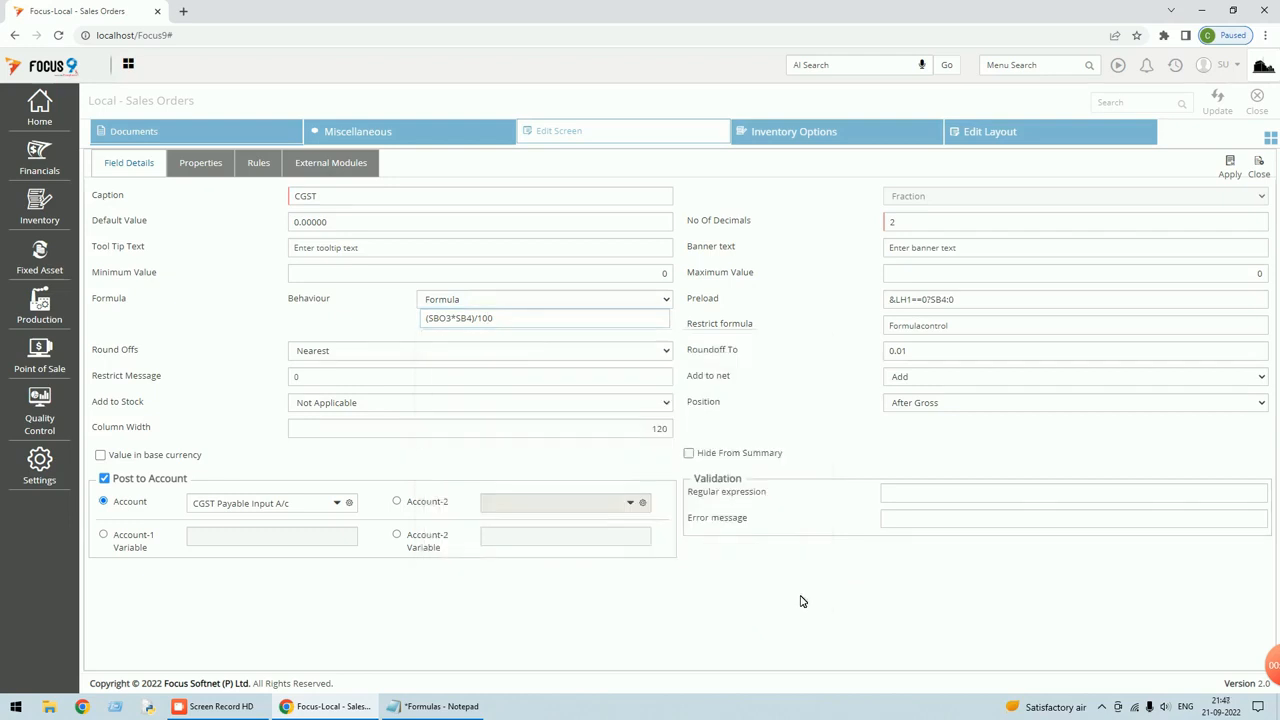
left_click(929, 299)
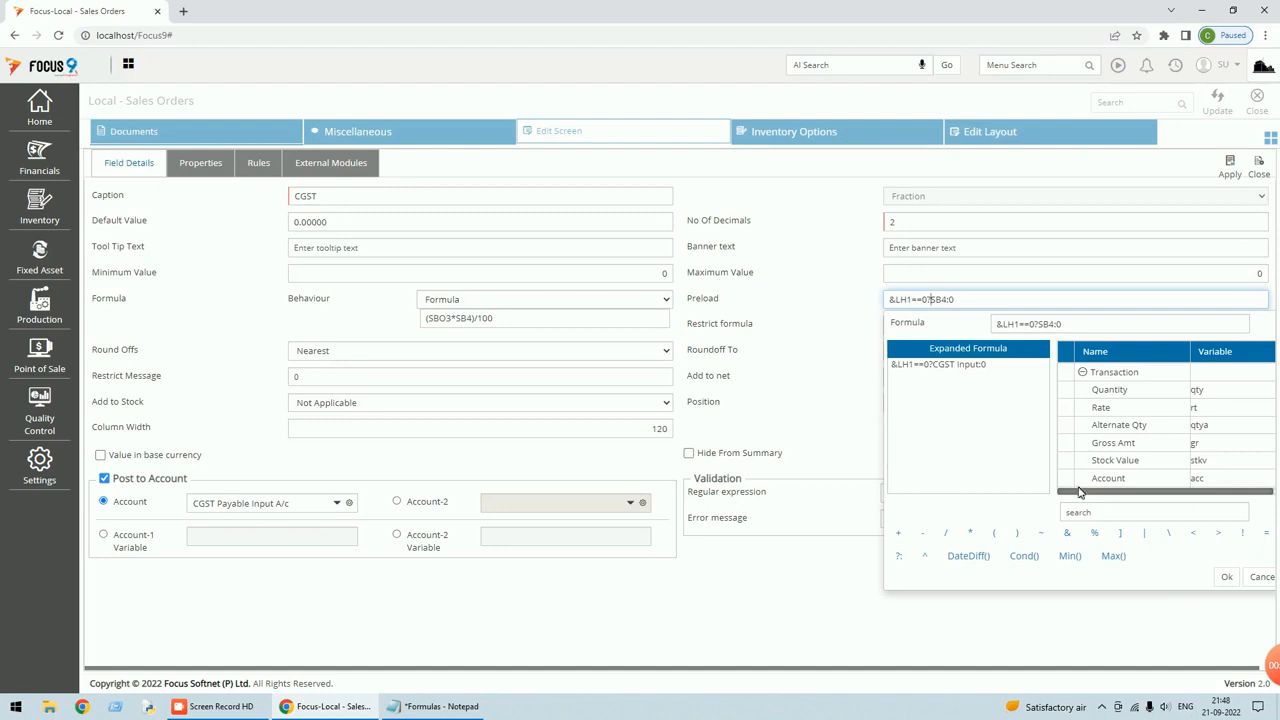
left_click(1095, 512)
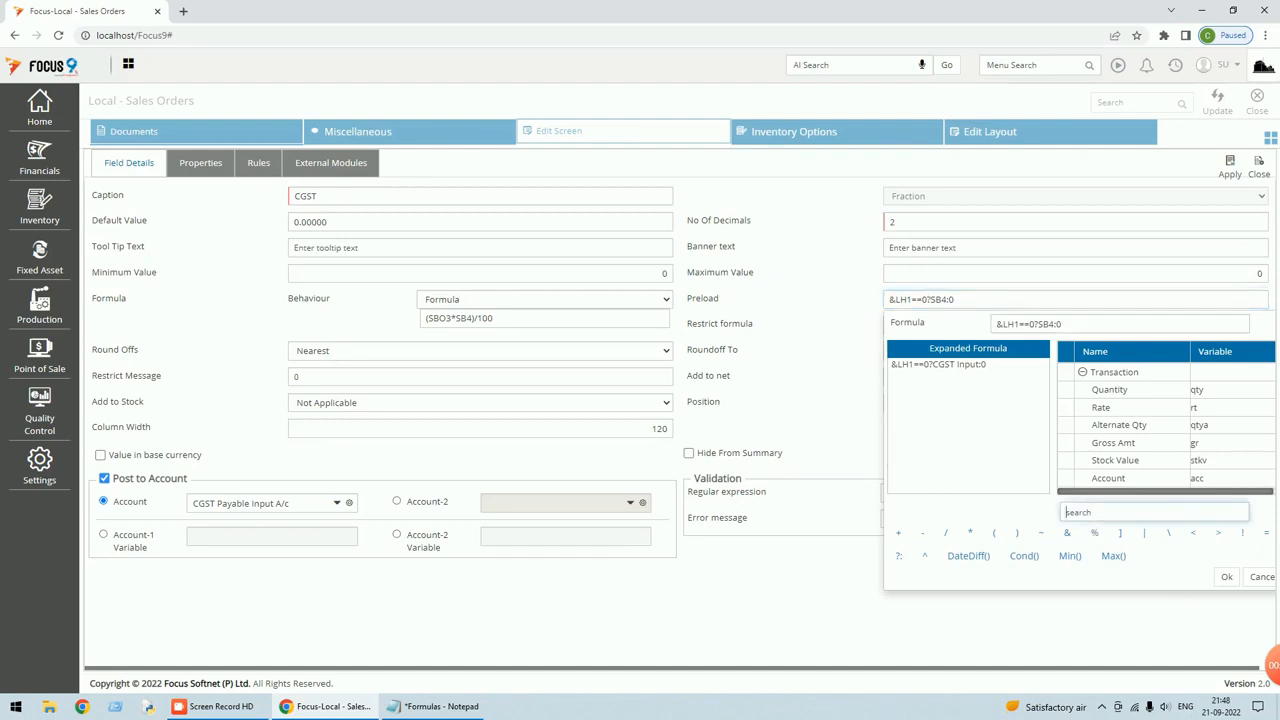
type("is")
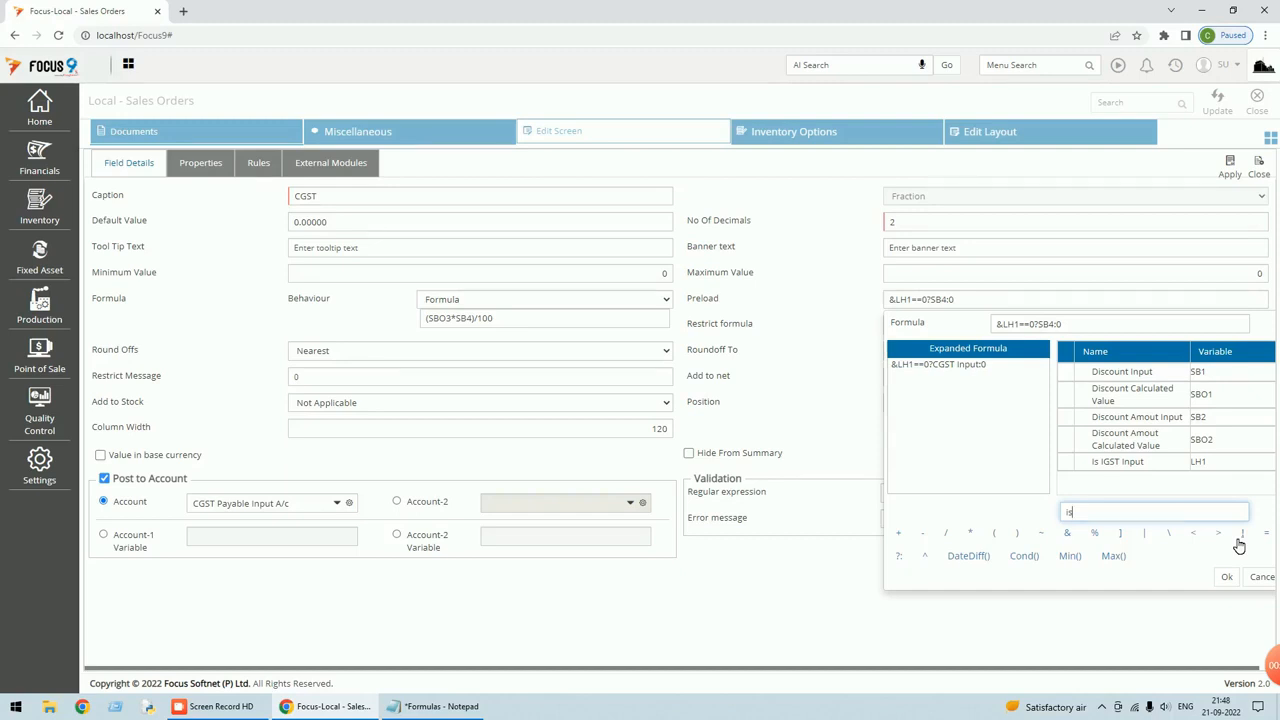
key("BackSpace")
key("BackSpace")
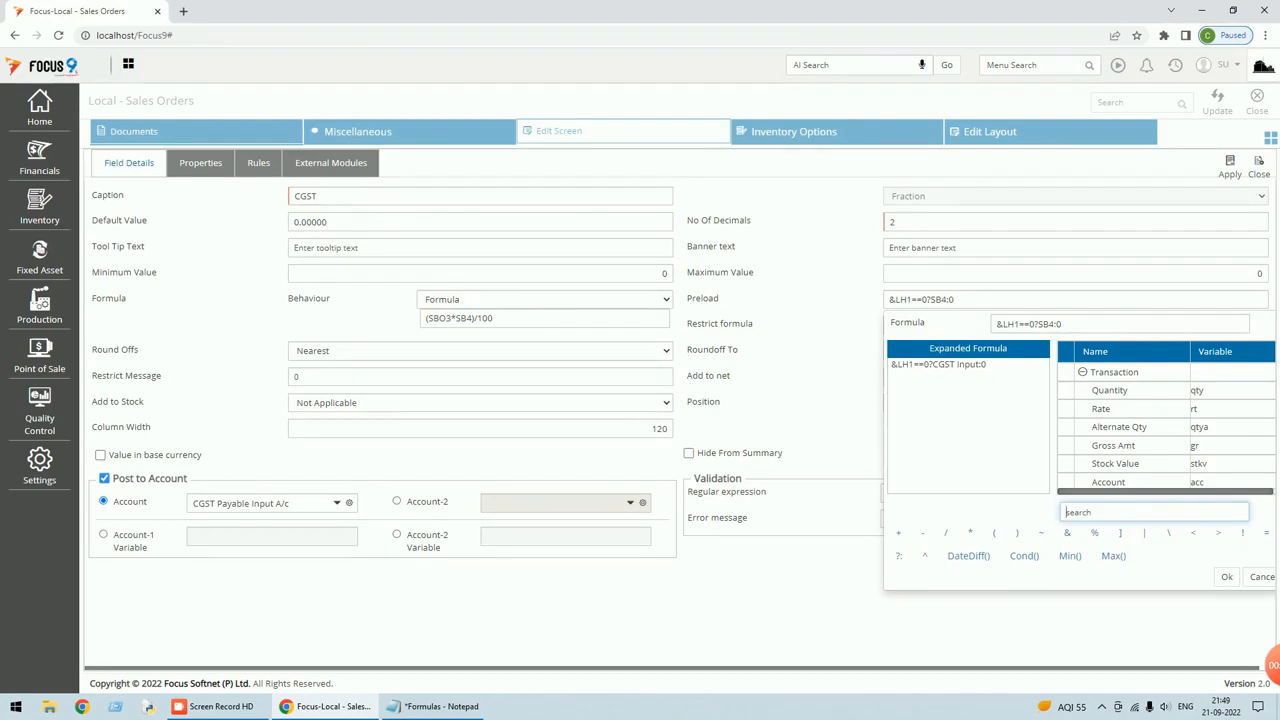
type("sb")
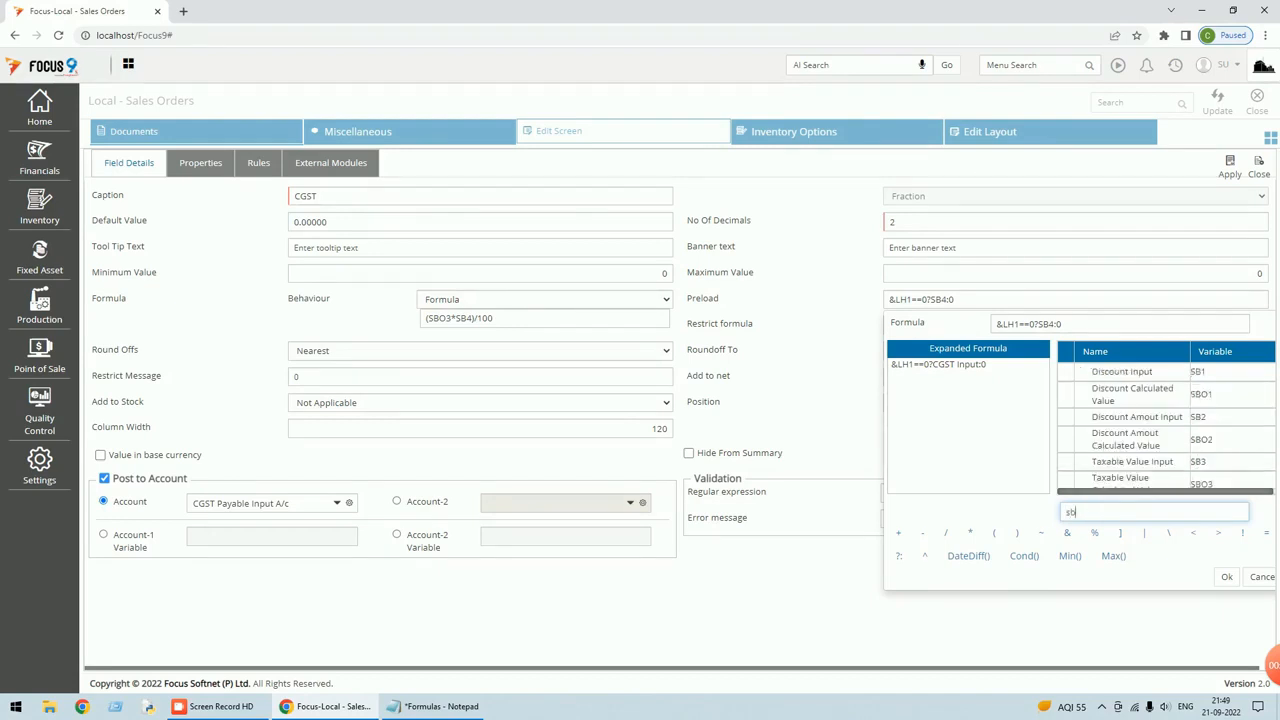
type("4")
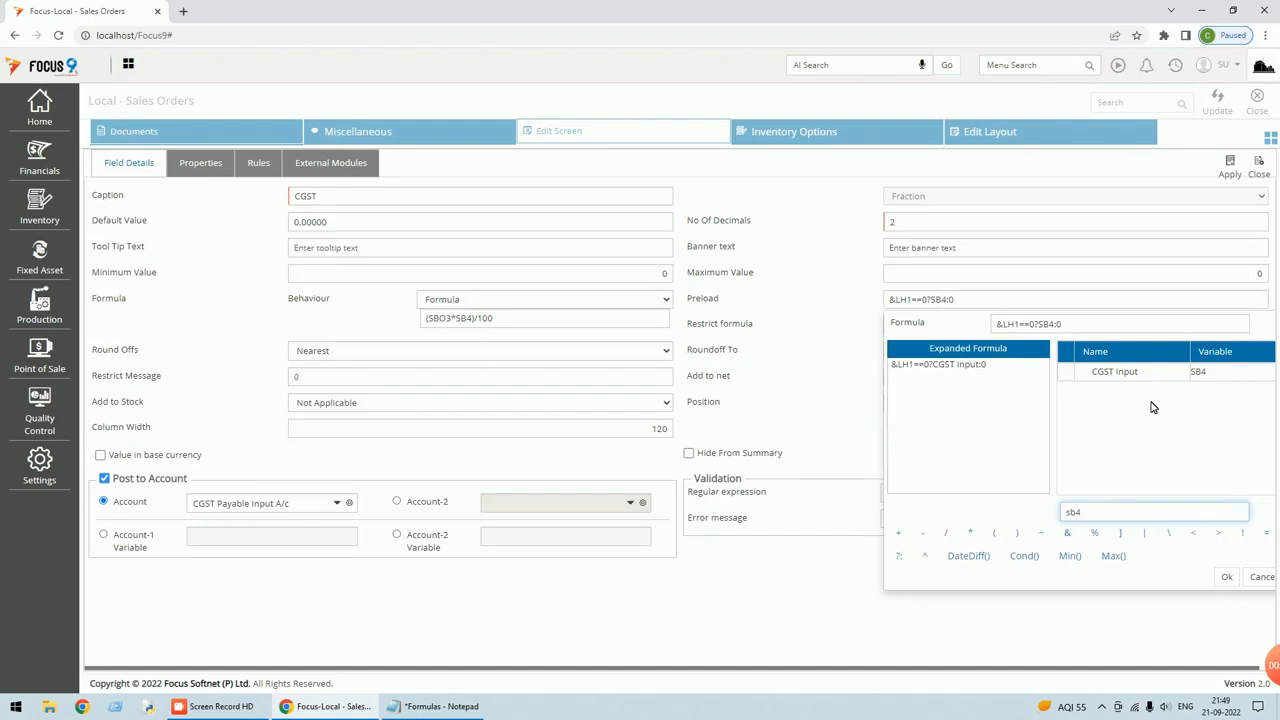
key("BackSpace")
key("BackSpace")
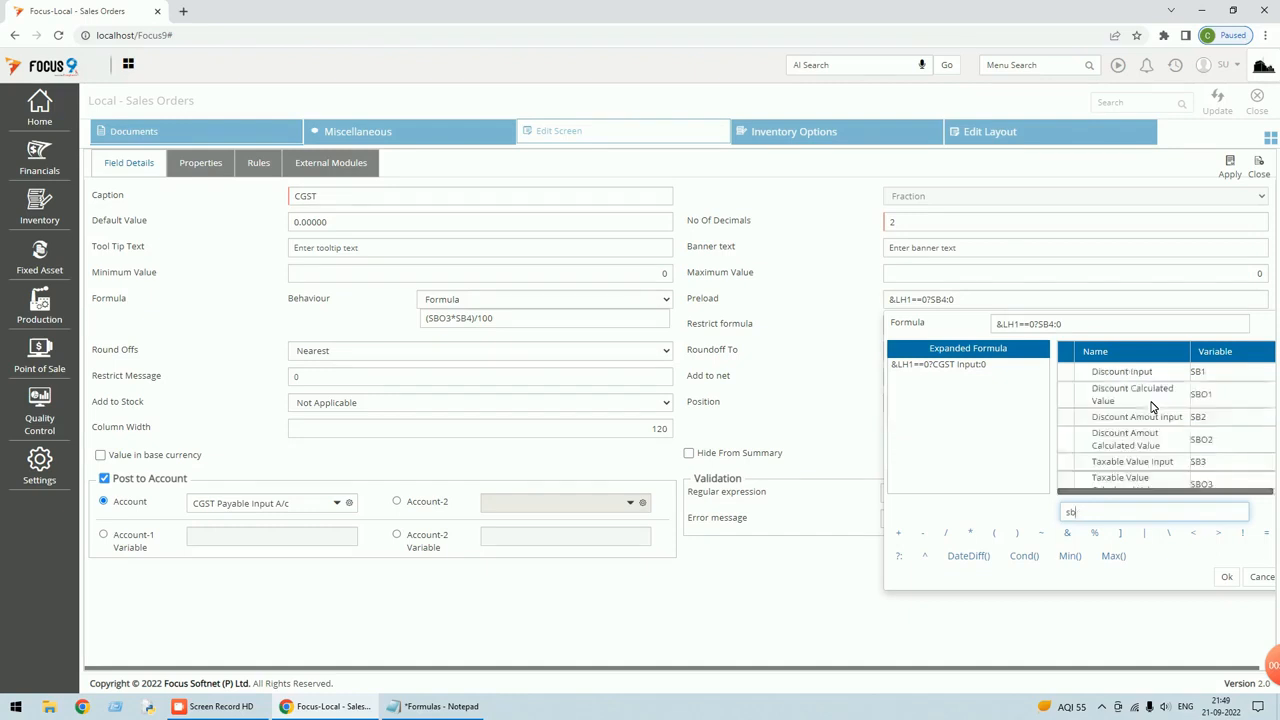
key("BackSpace")
type("cgst")
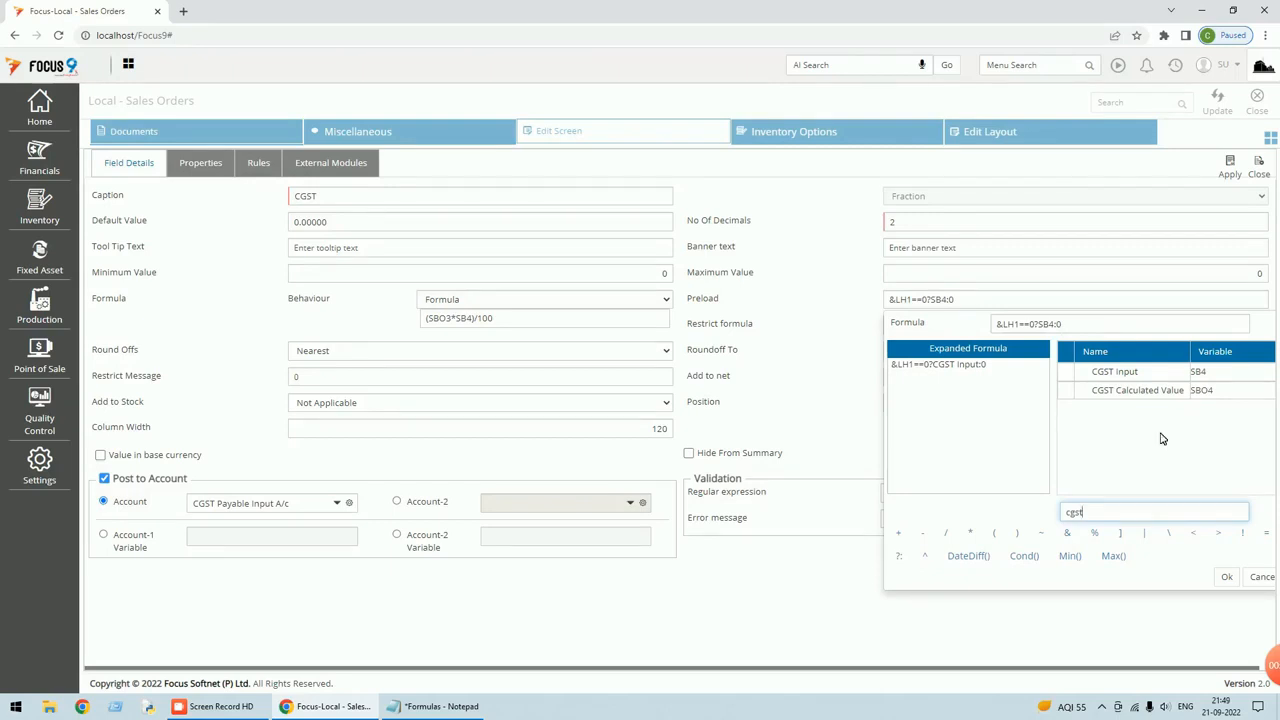
left_click(1262, 578)
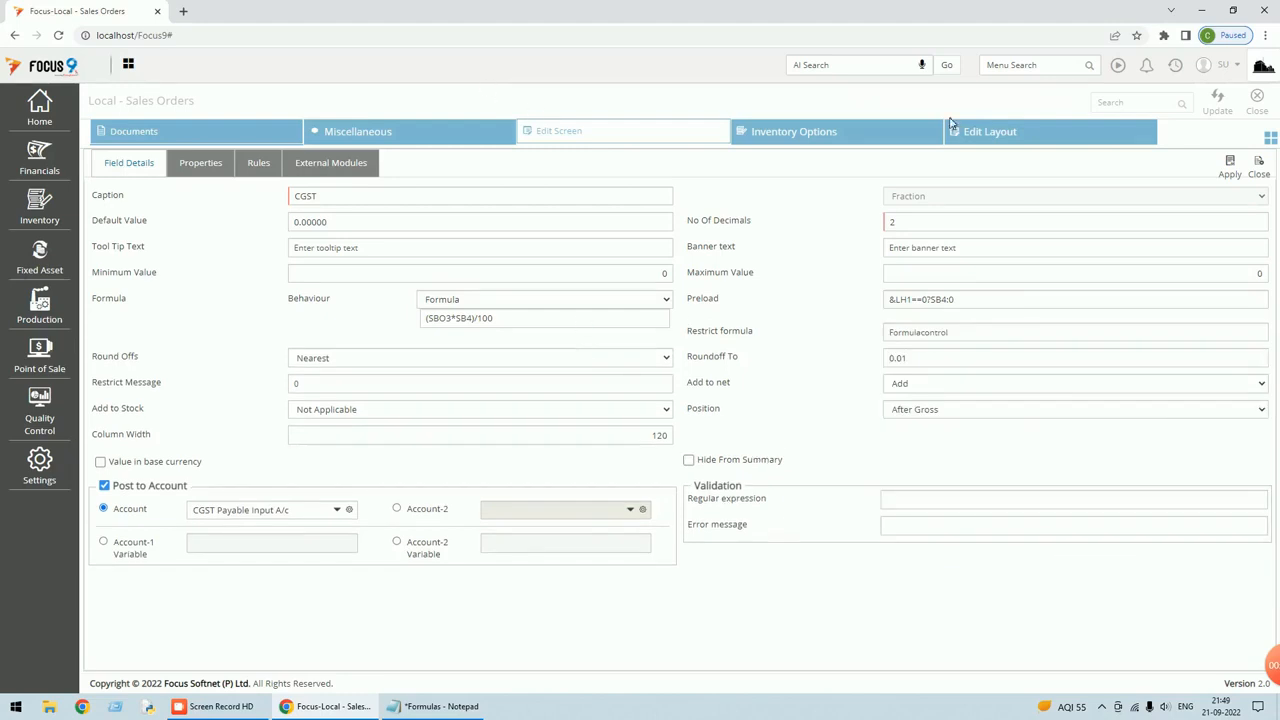
left_click(1258, 170)
Inspect SB5 in the SGST preload formula via an 'sg' variable search, then open IGST's details.
left_click(143, 291)
left_click(954, 299)
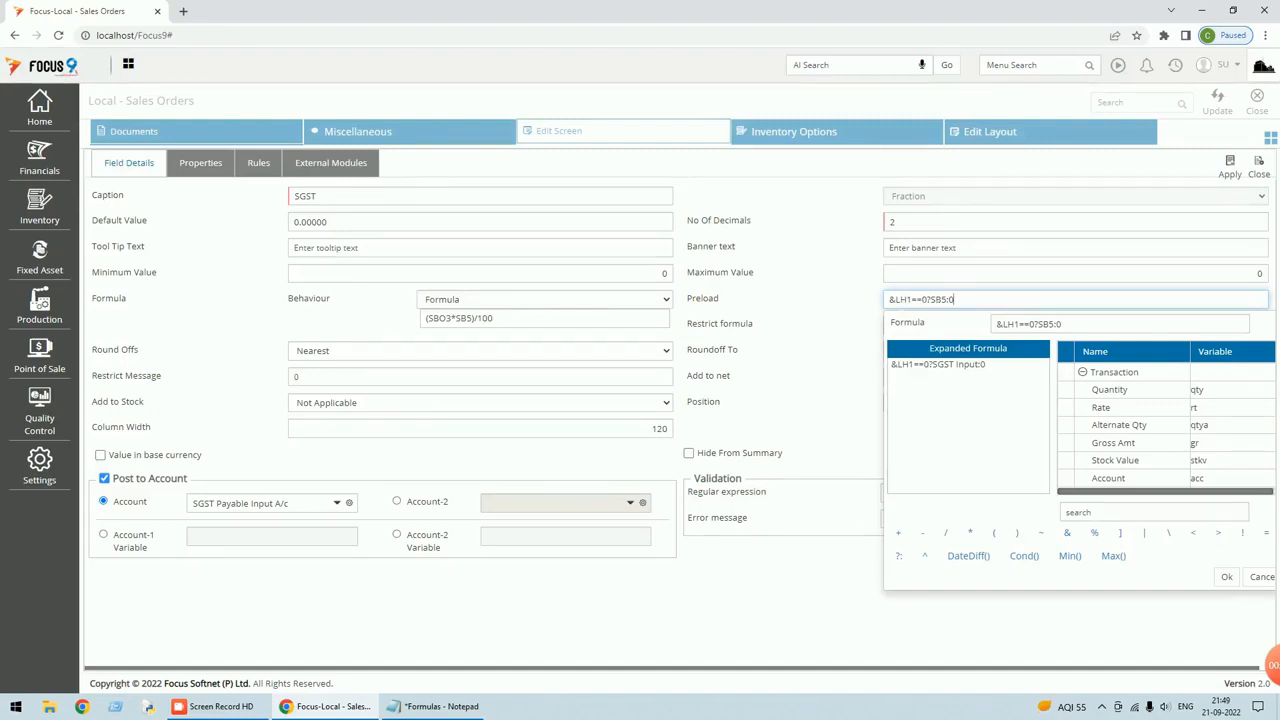
left_click_drag(930, 299, 951, 300)
left_click(1095, 512)
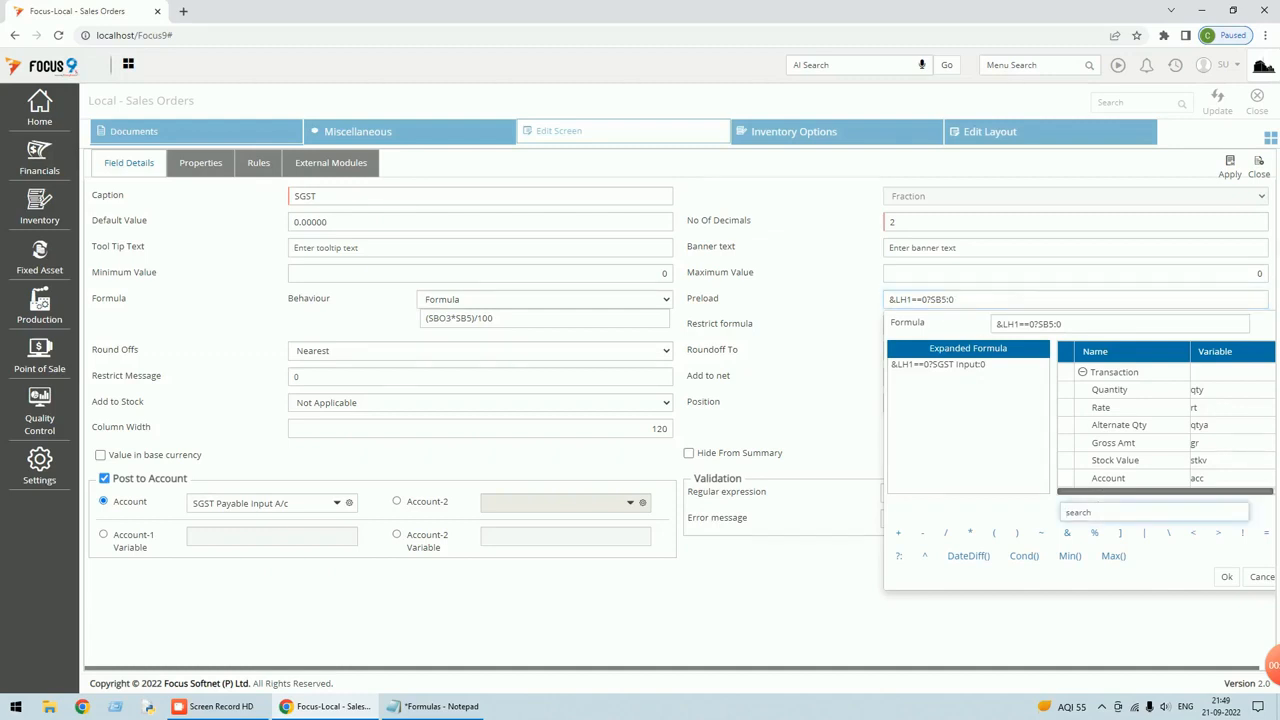
type("sg")
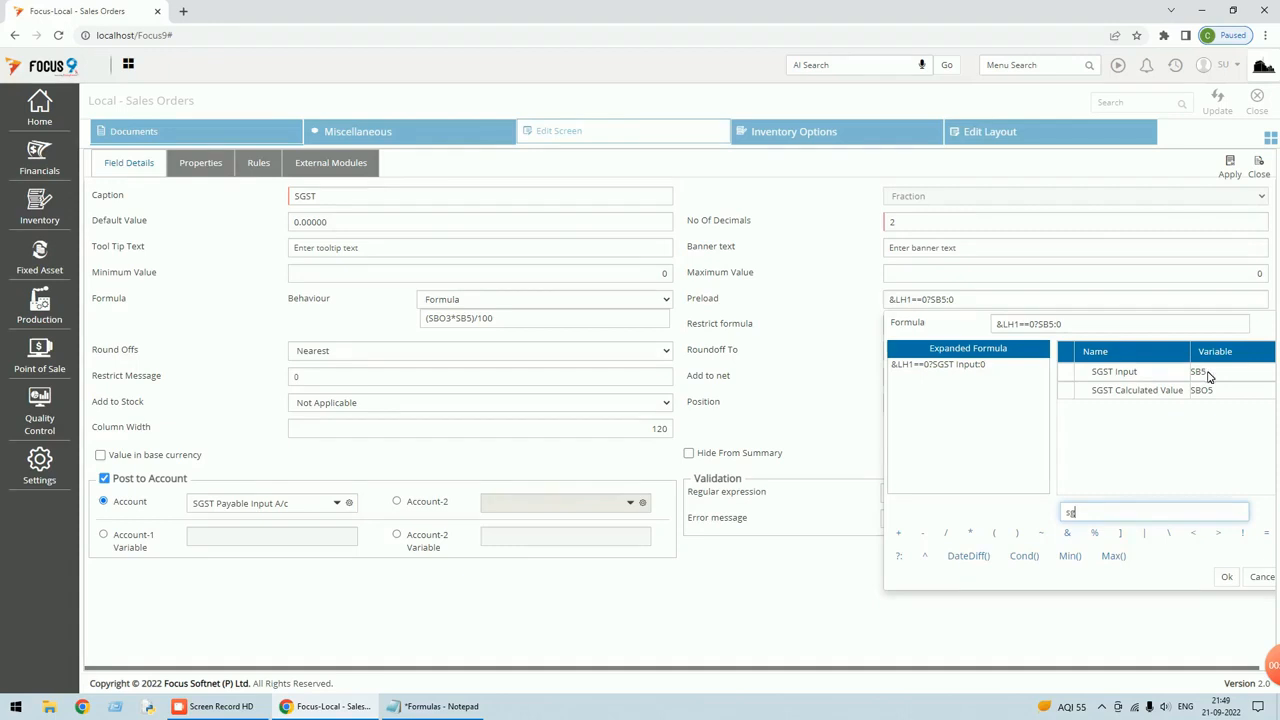
left_click(1258, 577)
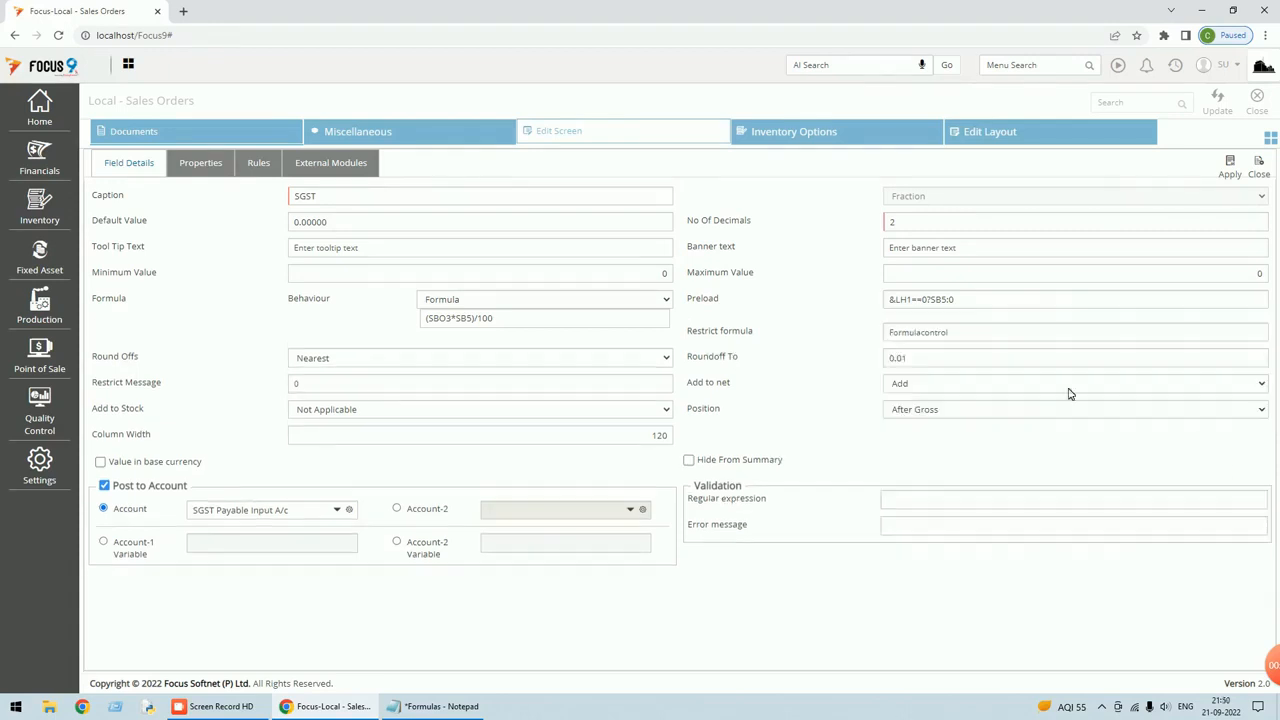
left_click(1262, 172)
left_click(142, 309)
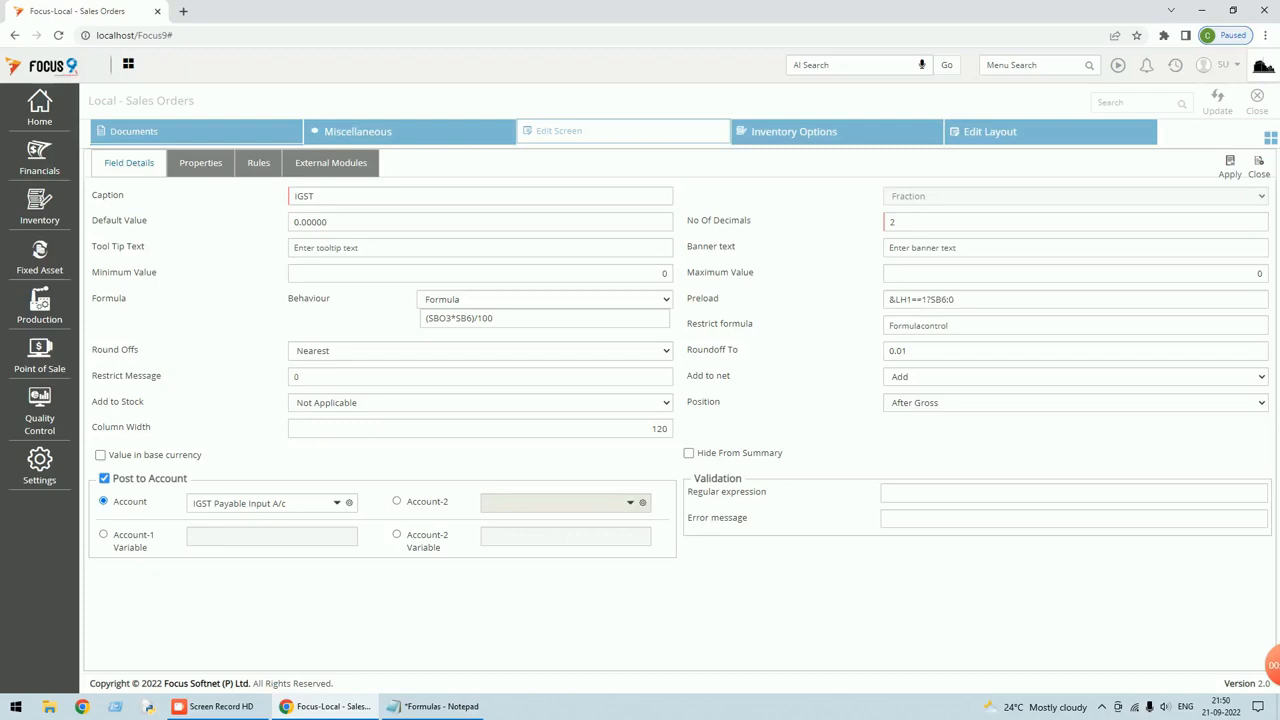
Check IGST's preload variables via 'igs', confirm the IGST Payable Input A/c account, and apply.
left_click(935, 299)
left_click(1069, 512)
type("ig")
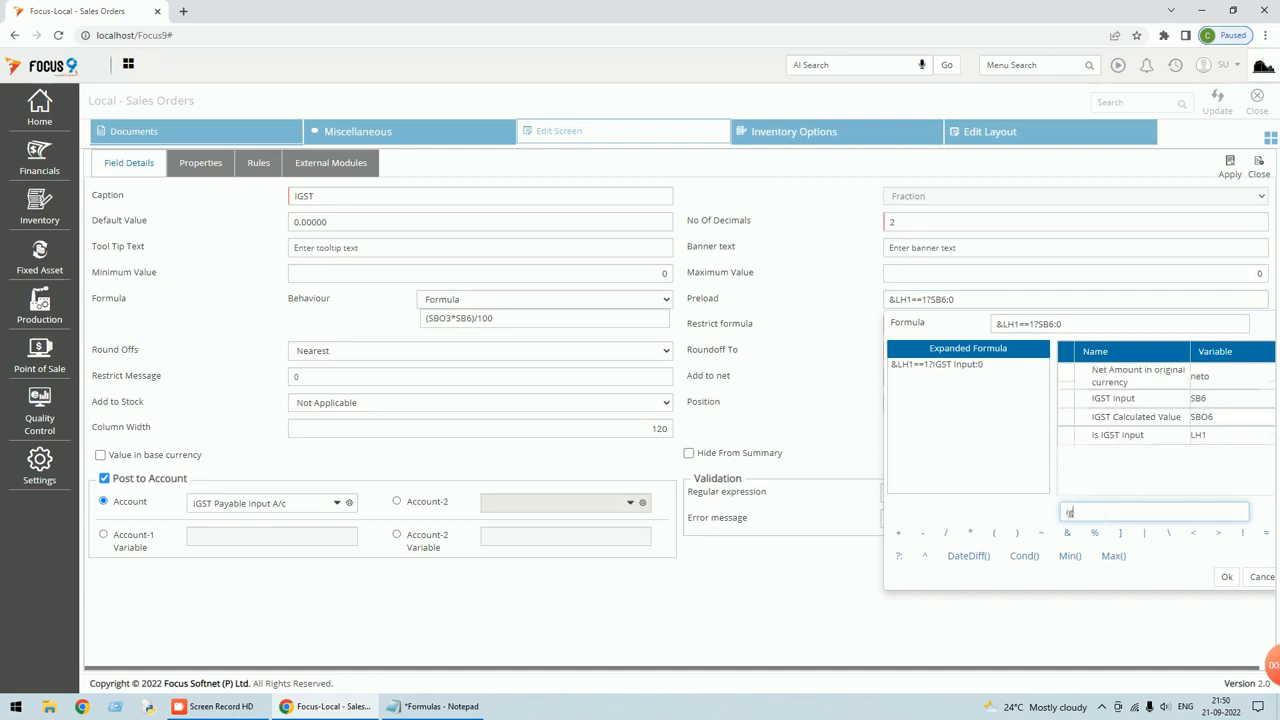
type("s")
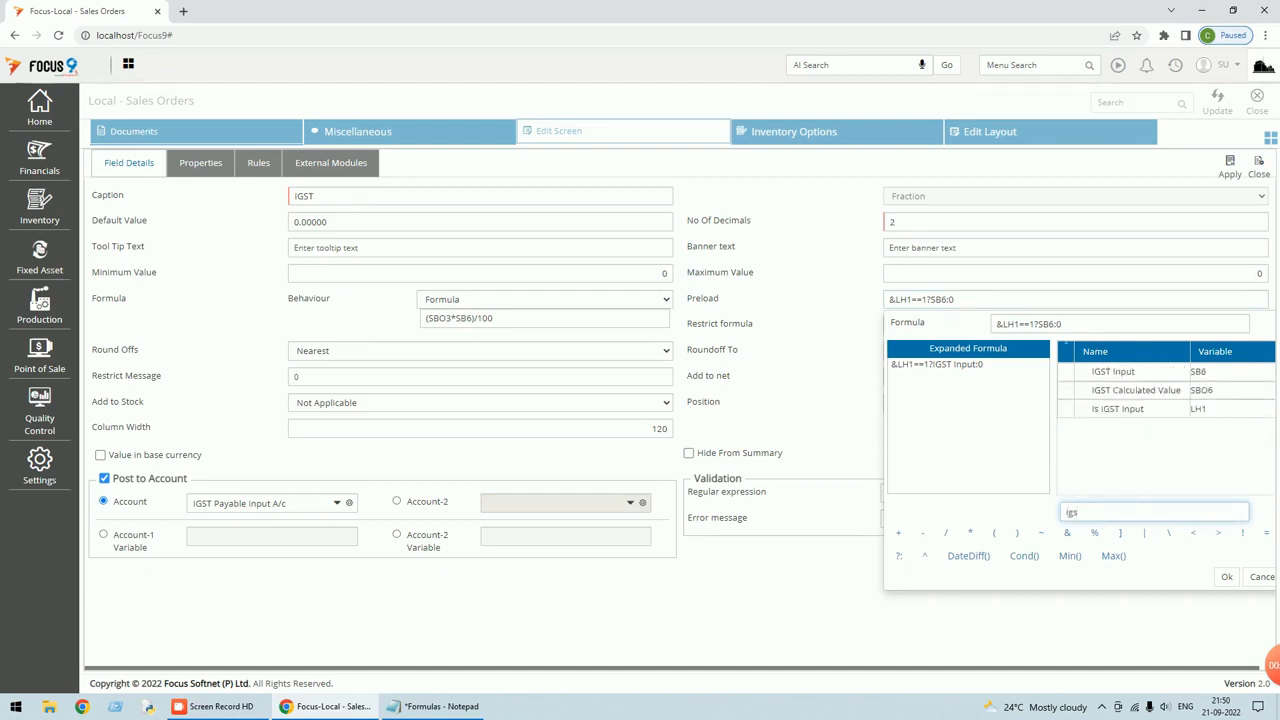
key("Tab")
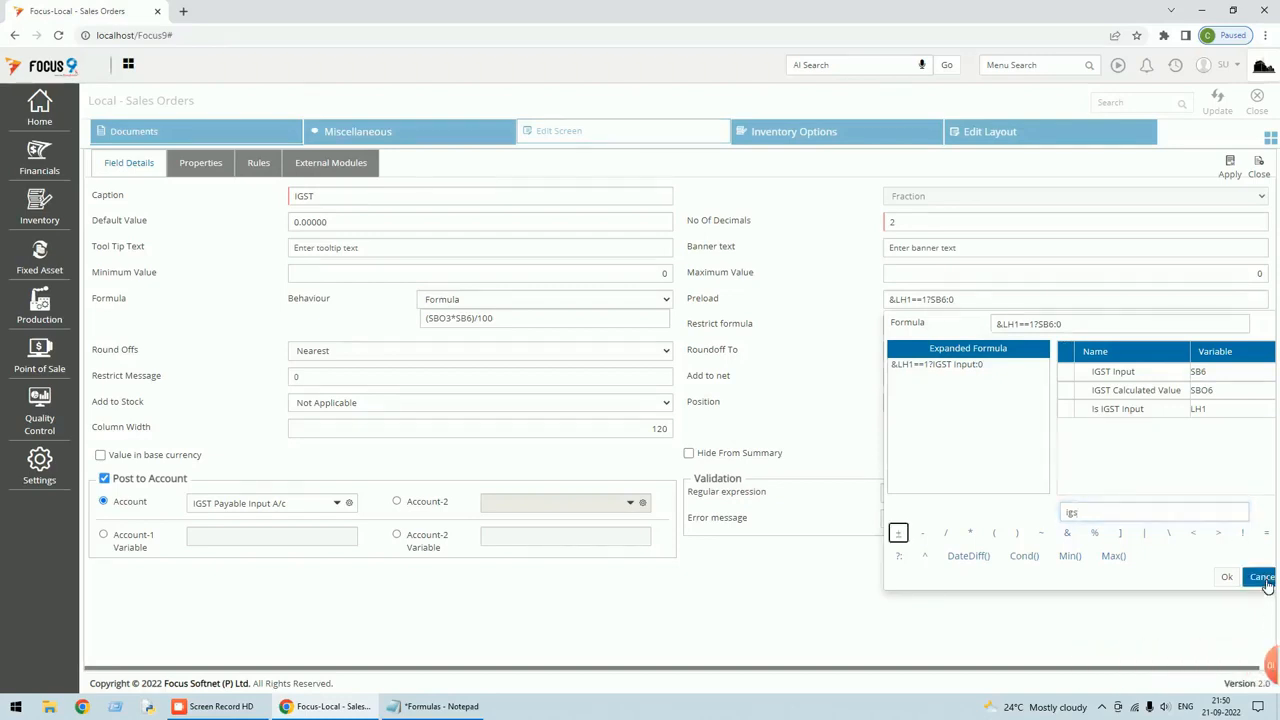
left_click(1262, 578)
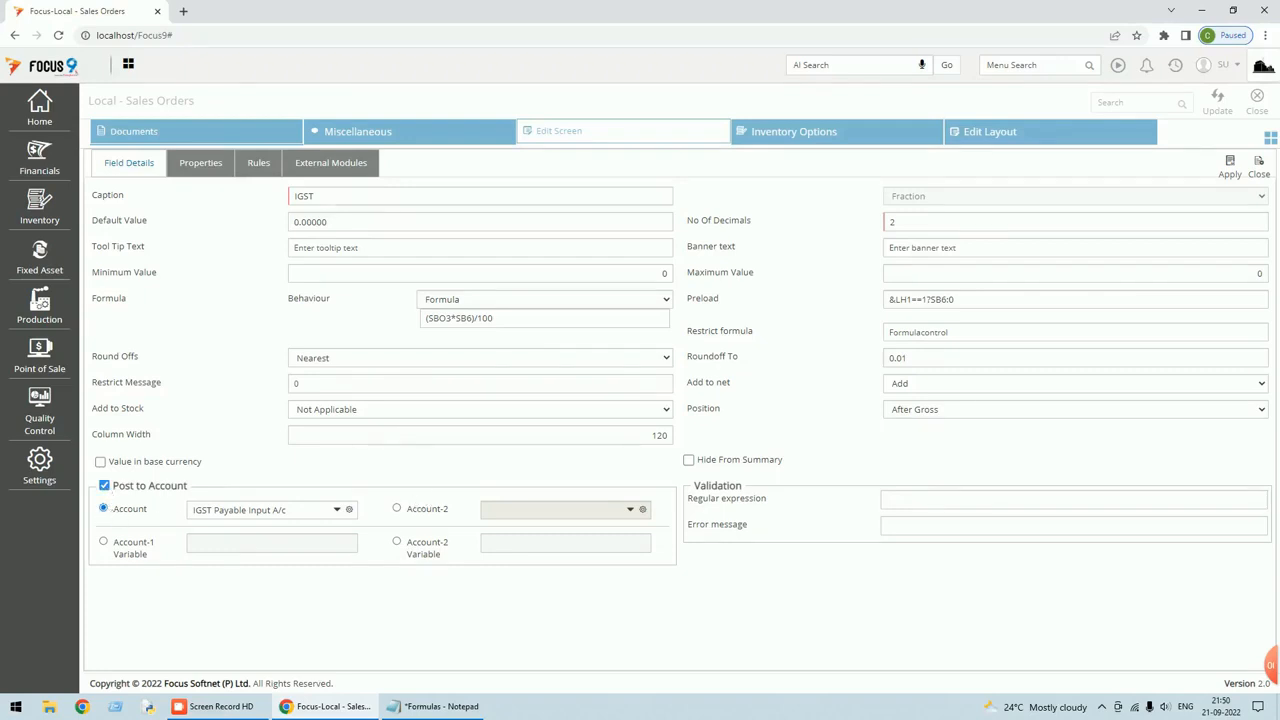
left_click(196, 511)
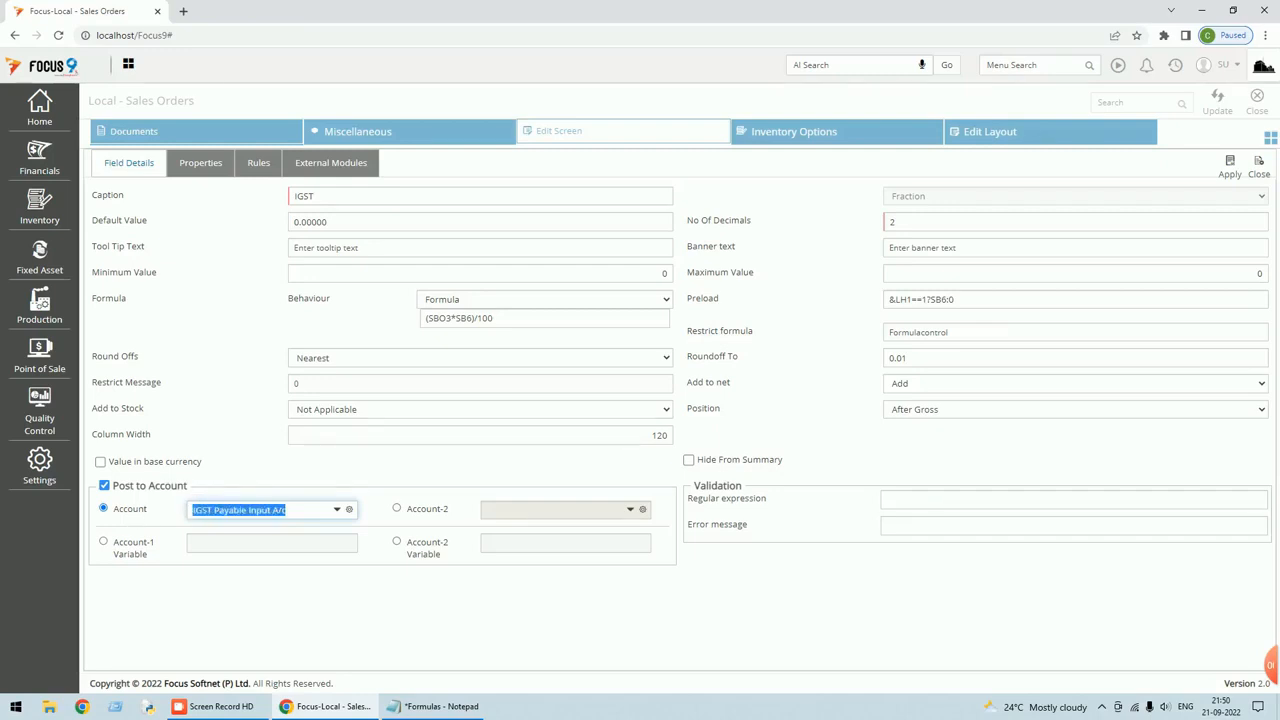
left_click(1232, 170)
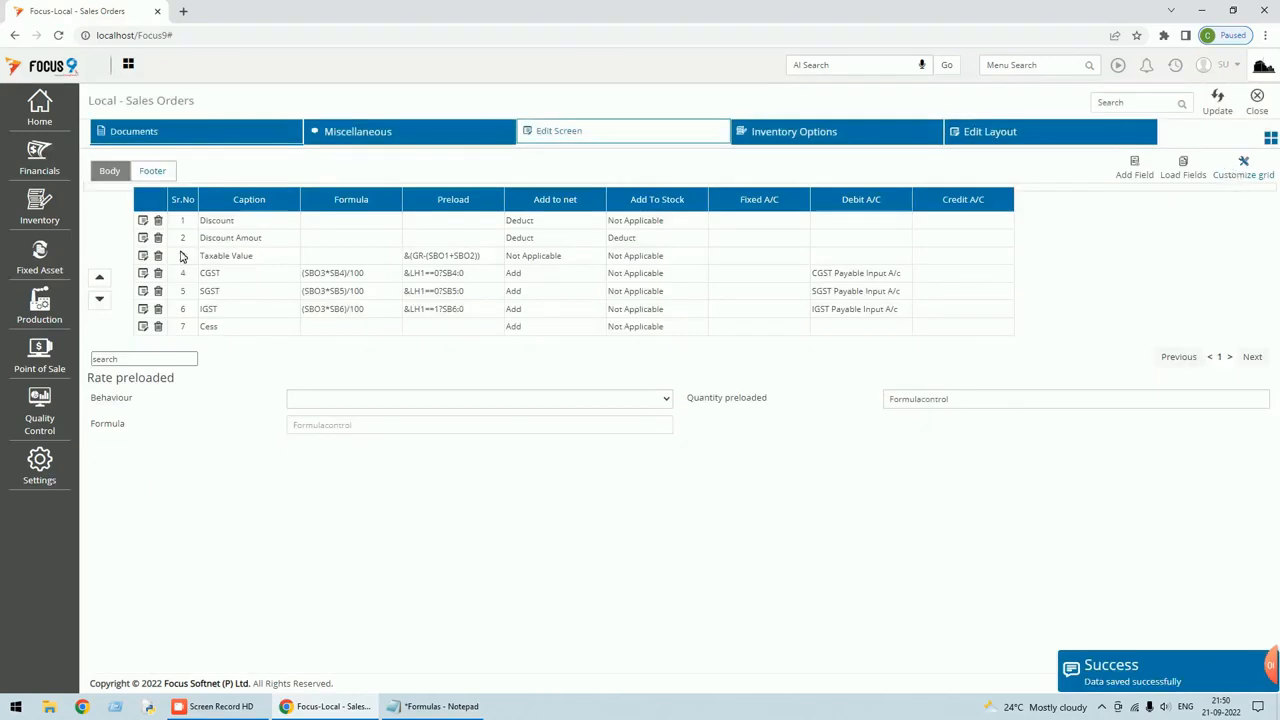
Close the IGST field details and exit screen customisation to the voucher list.
left_click(144, 310)
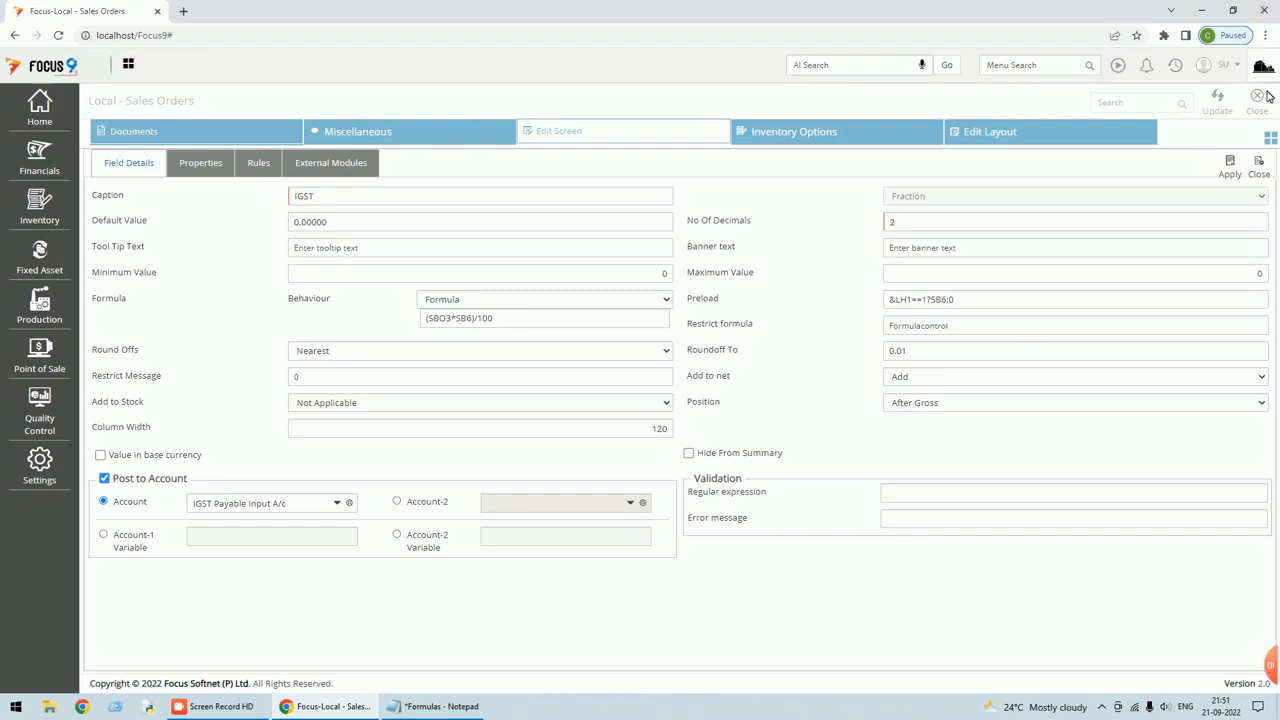
left_click(1259, 172)
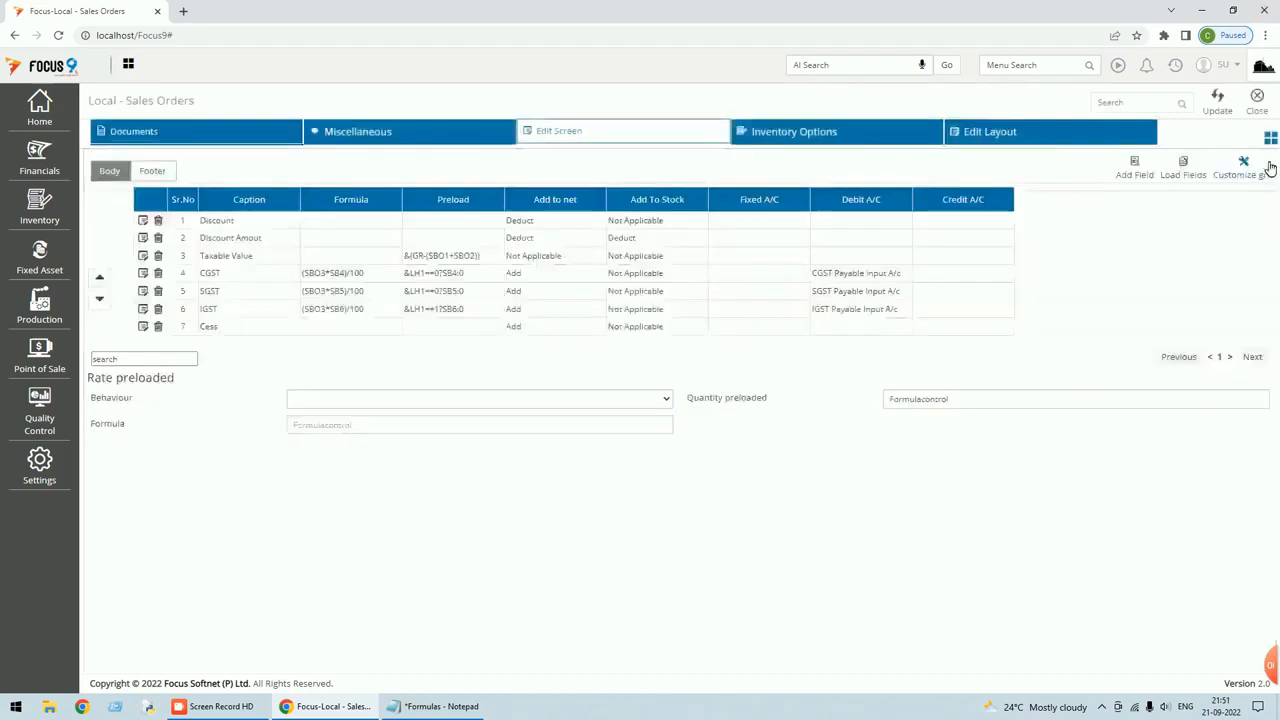
left_click(1258, 108)
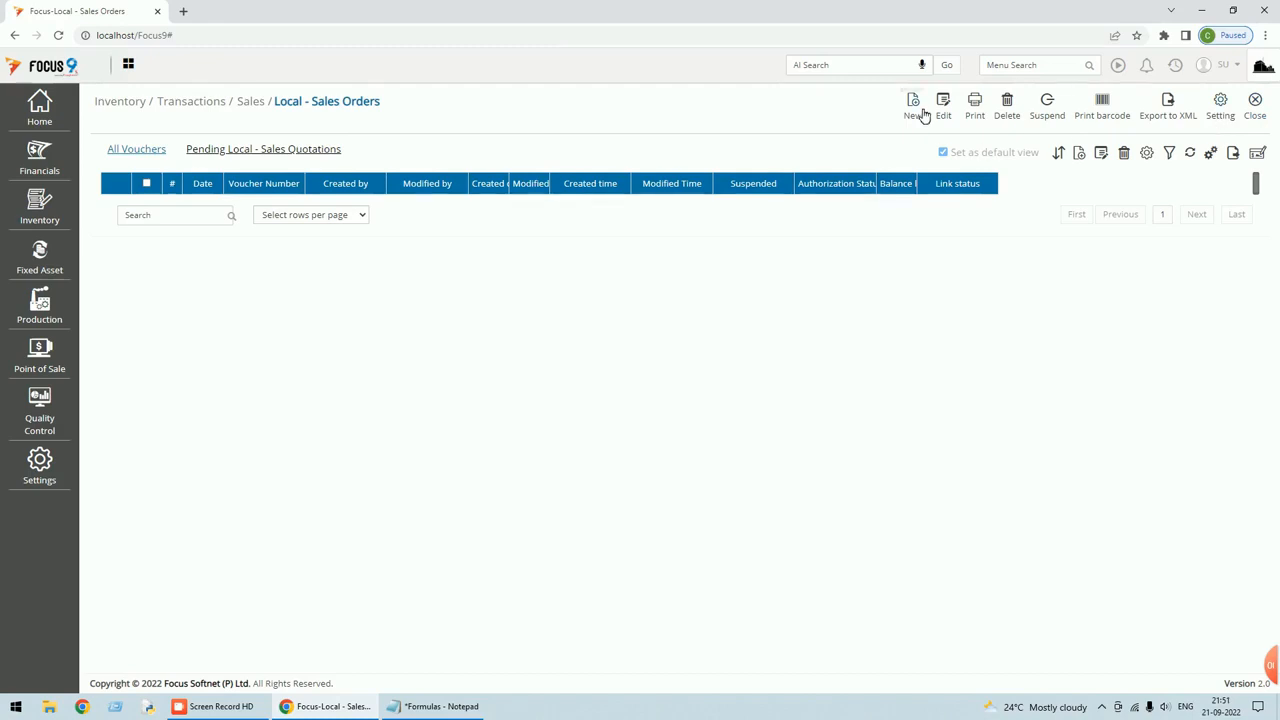
Start a new Local Sales Order for Customer A - Local (B2B), due 30/09/2022.
left_click(285, 211)
type("cus")
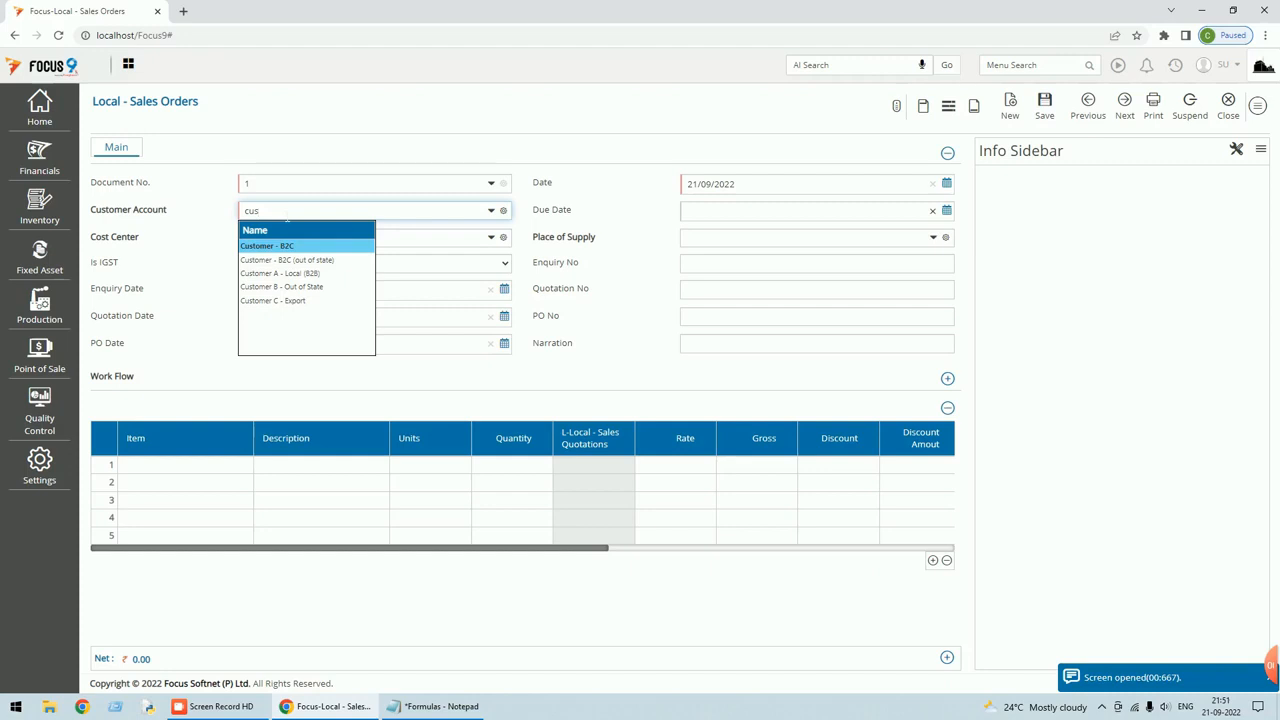
left_click(302, 273)
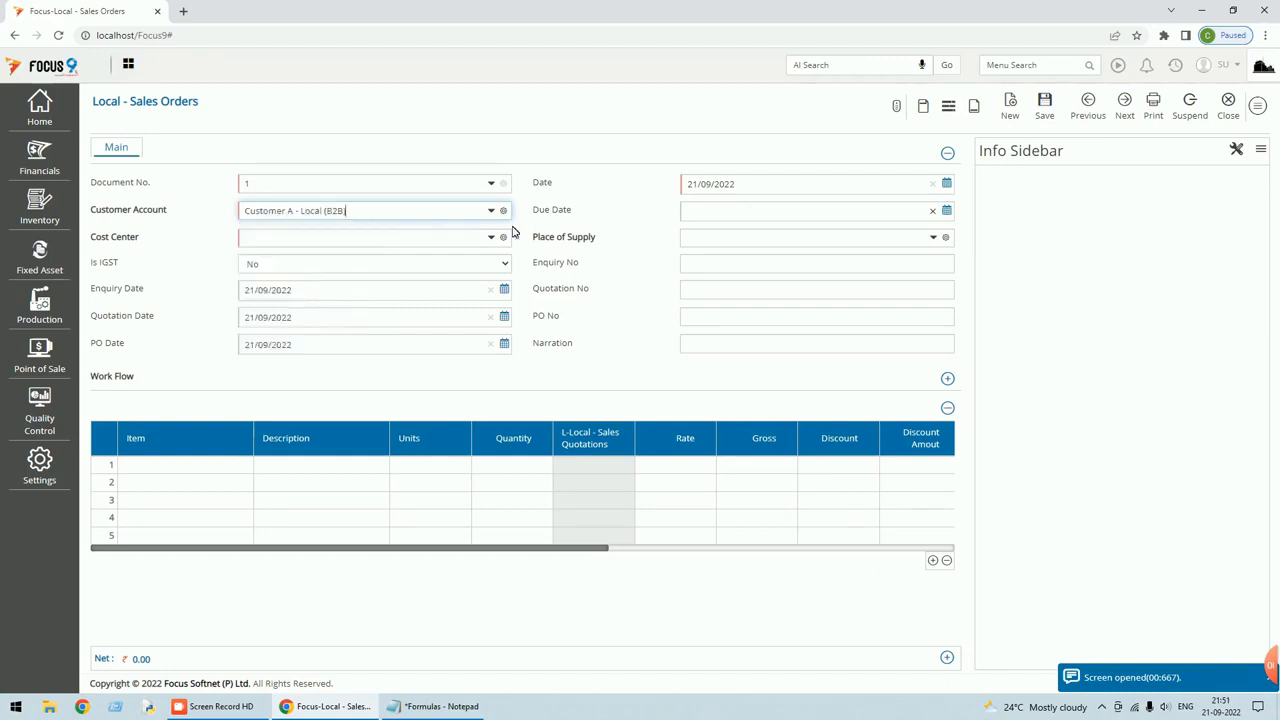
left_click(947, 210)
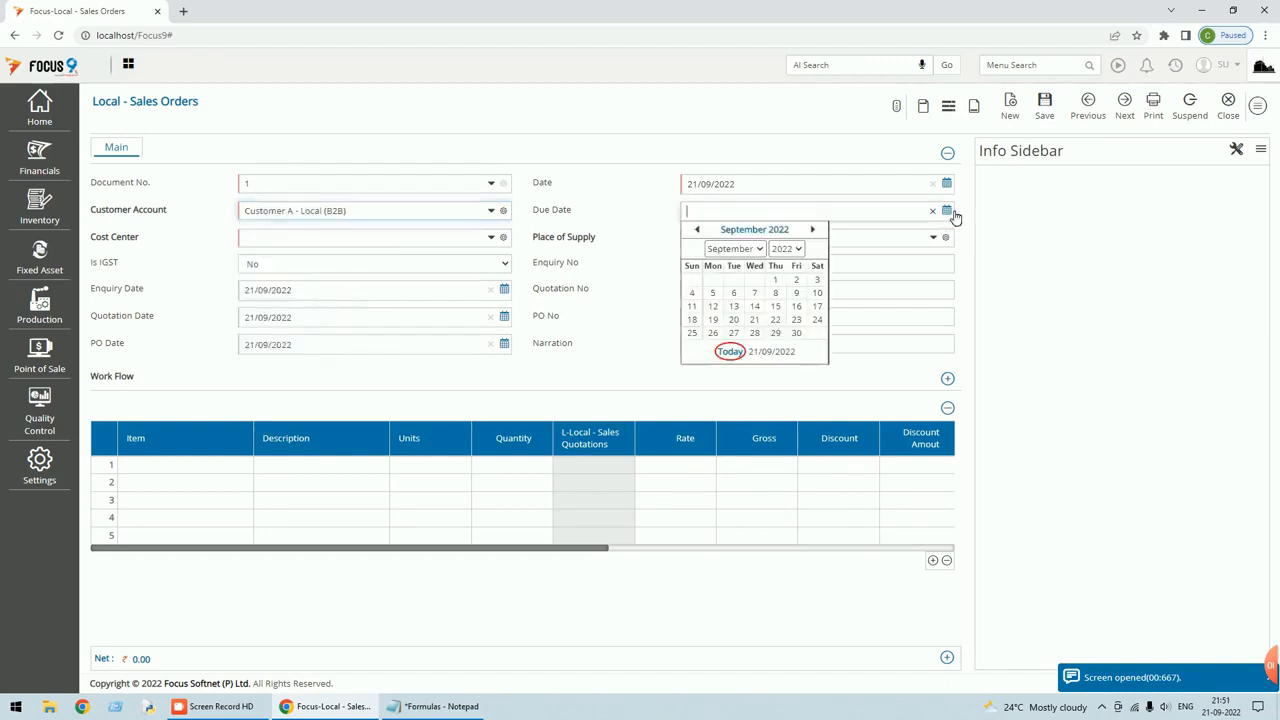
left_click(797, 333)
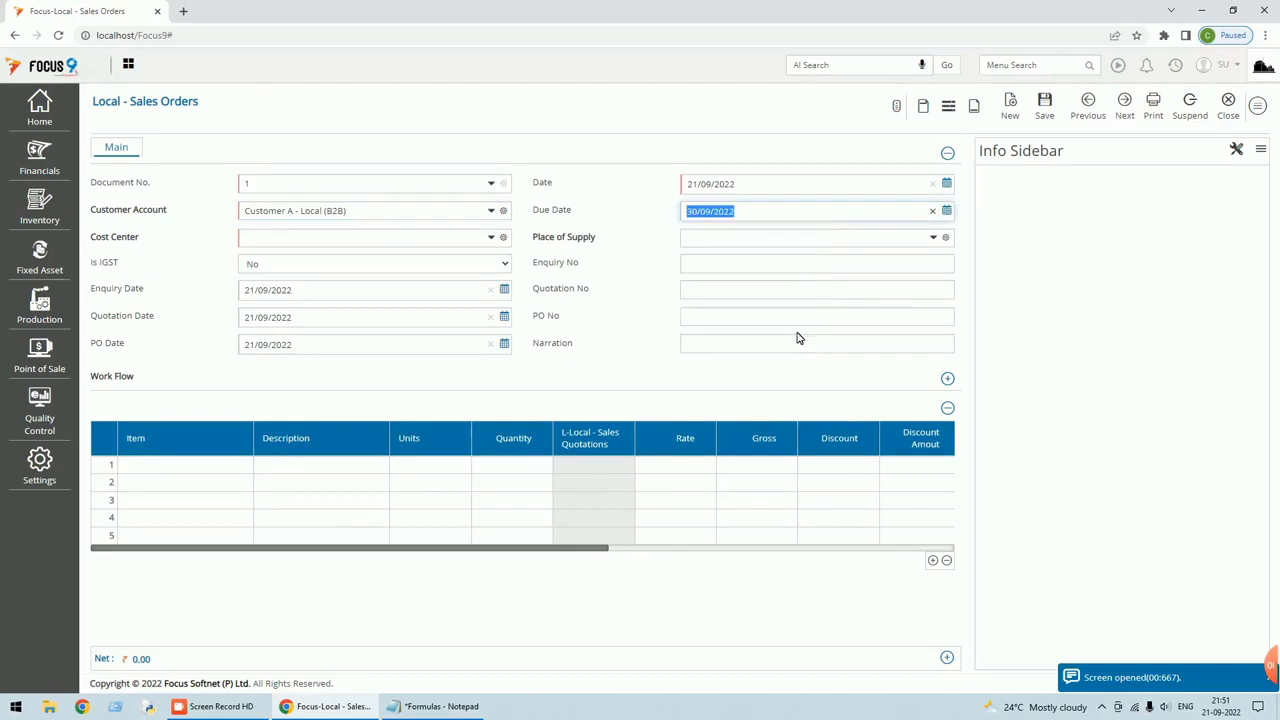
Set the cost center to Cost Center-1 and the place of supply to TELANGANA.
left_click(327, 240)
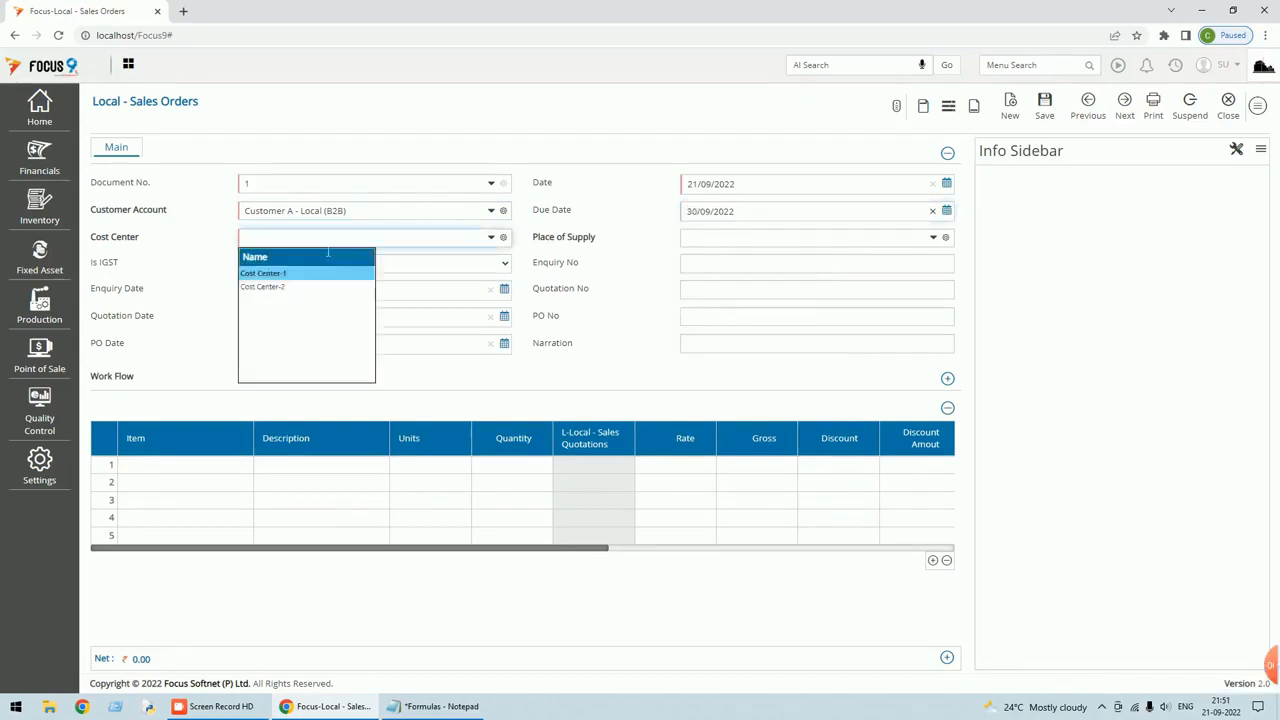
key("Return")
type("te")
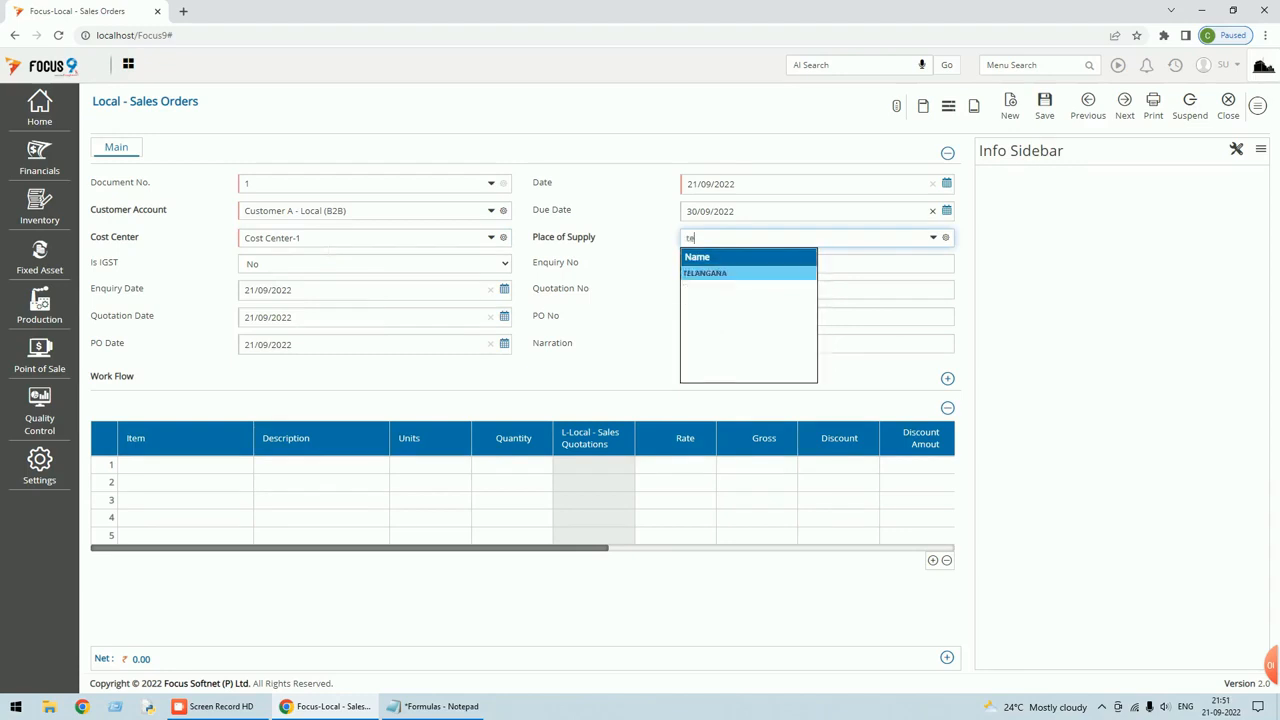
key("Return")
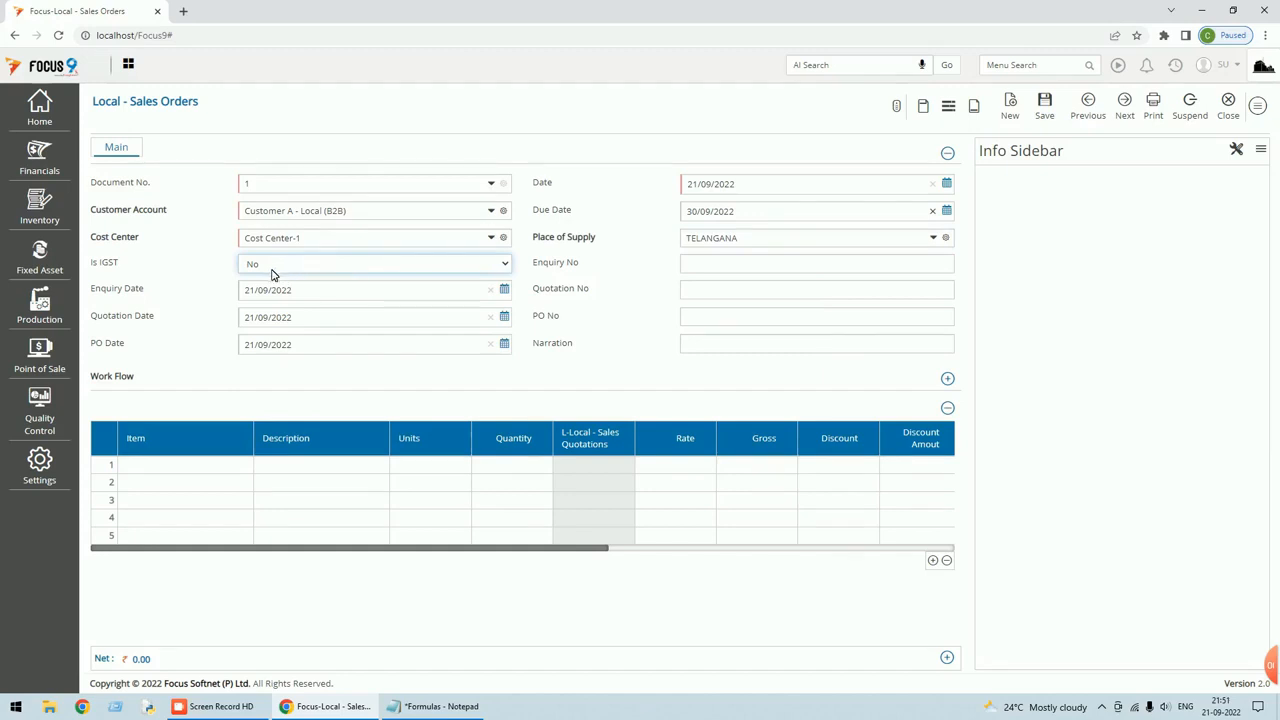
left_click(224, 466)
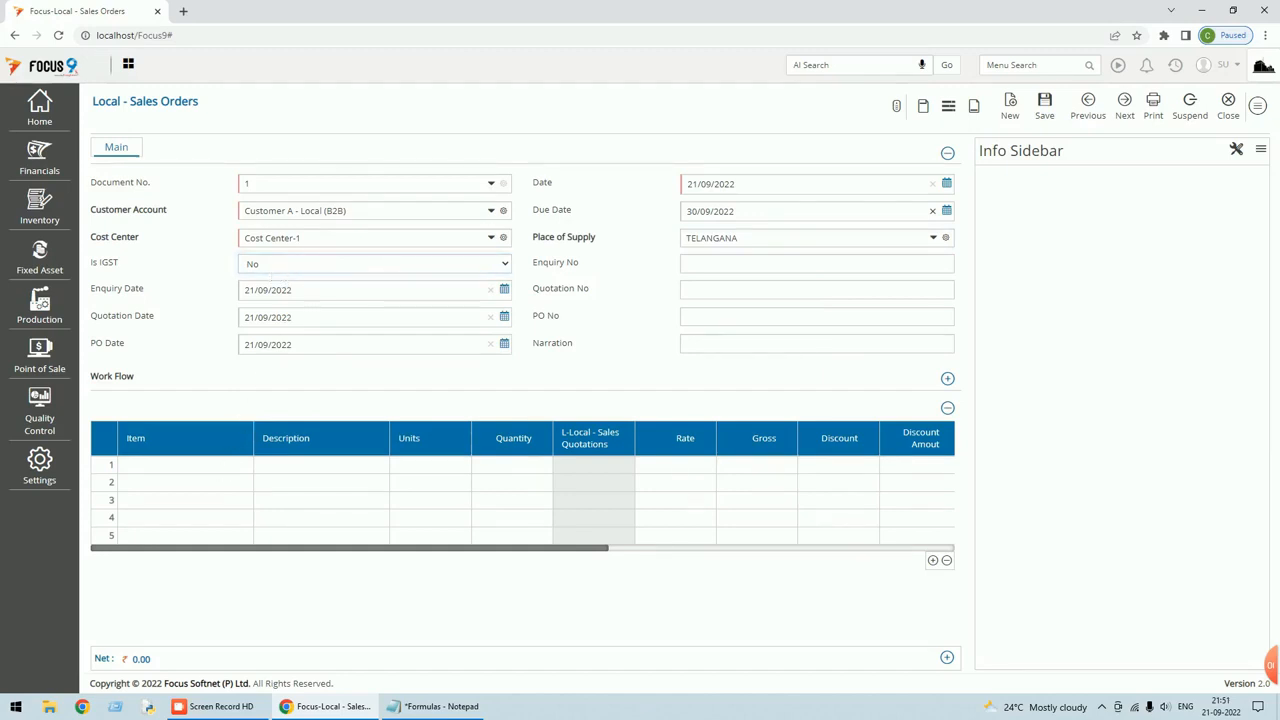
Enter Prod-A in row 1 with quantity 10, rate 500 and discount 10.
key("space")
key("Down")
key("Return")
key("Return")
key("Return")
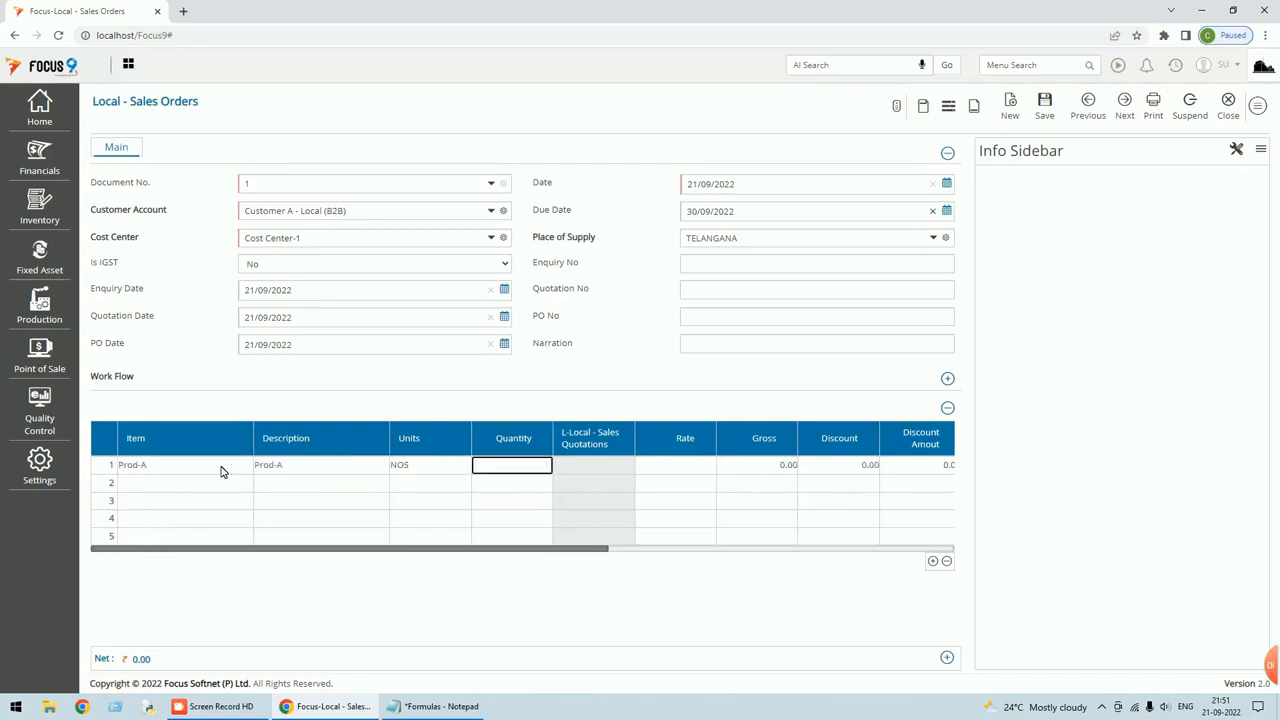
type("10")
key("Return")
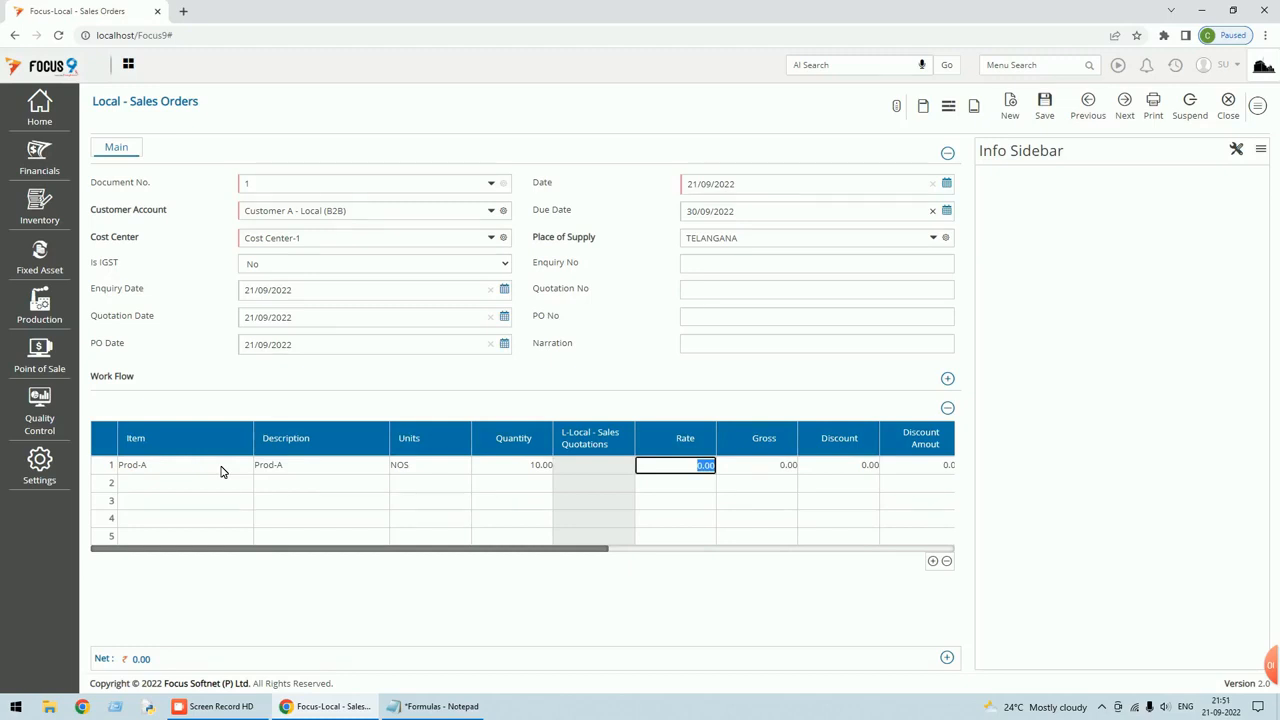
type("500")
key("Return")
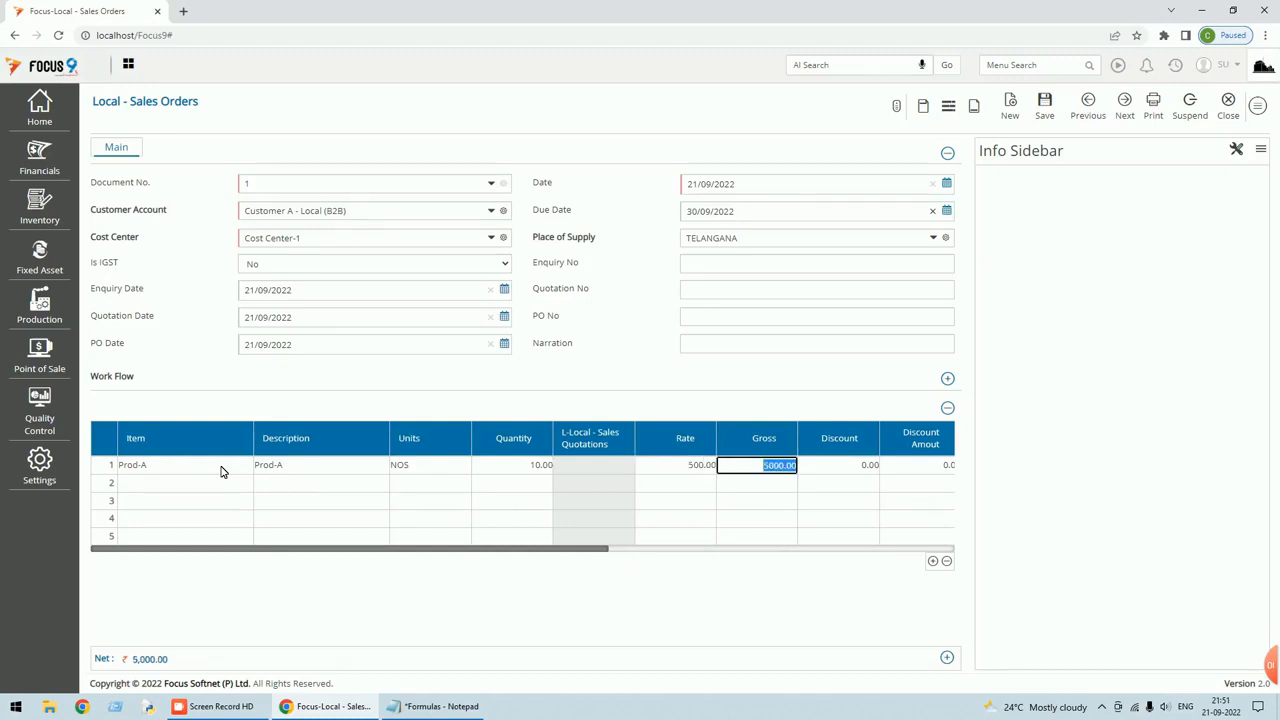
key("Return")
type("10")
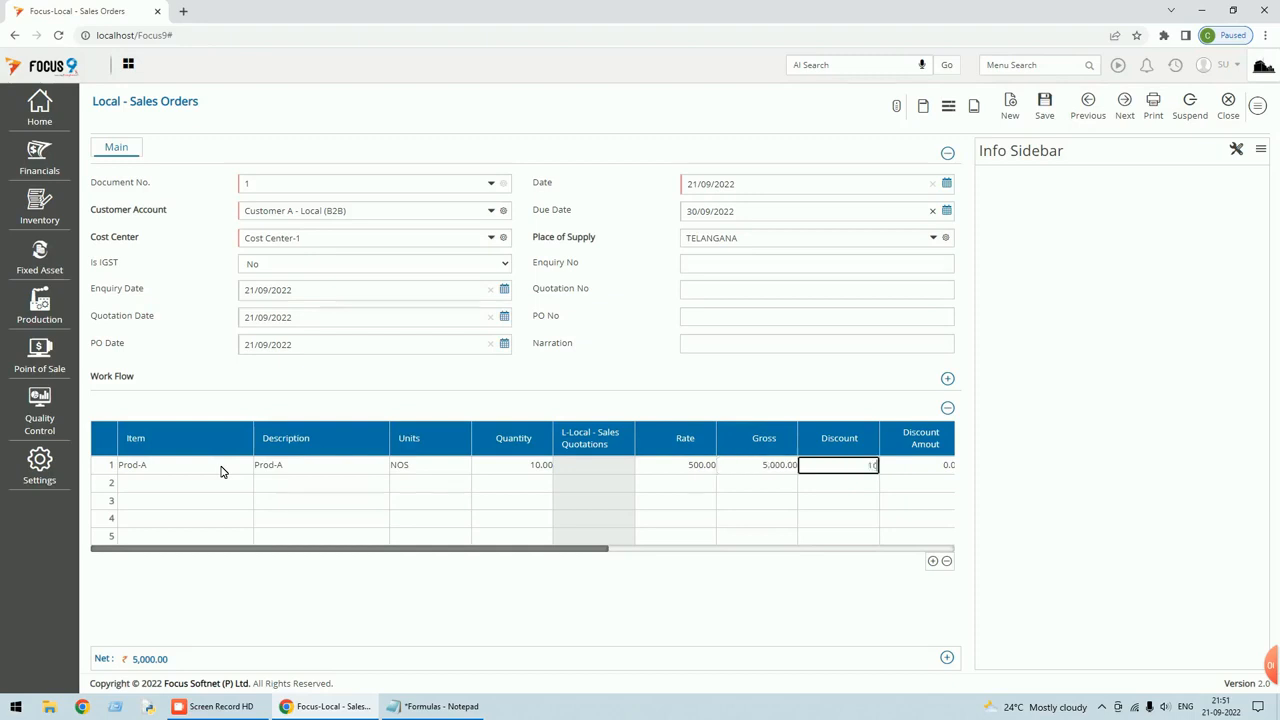
key("Return")
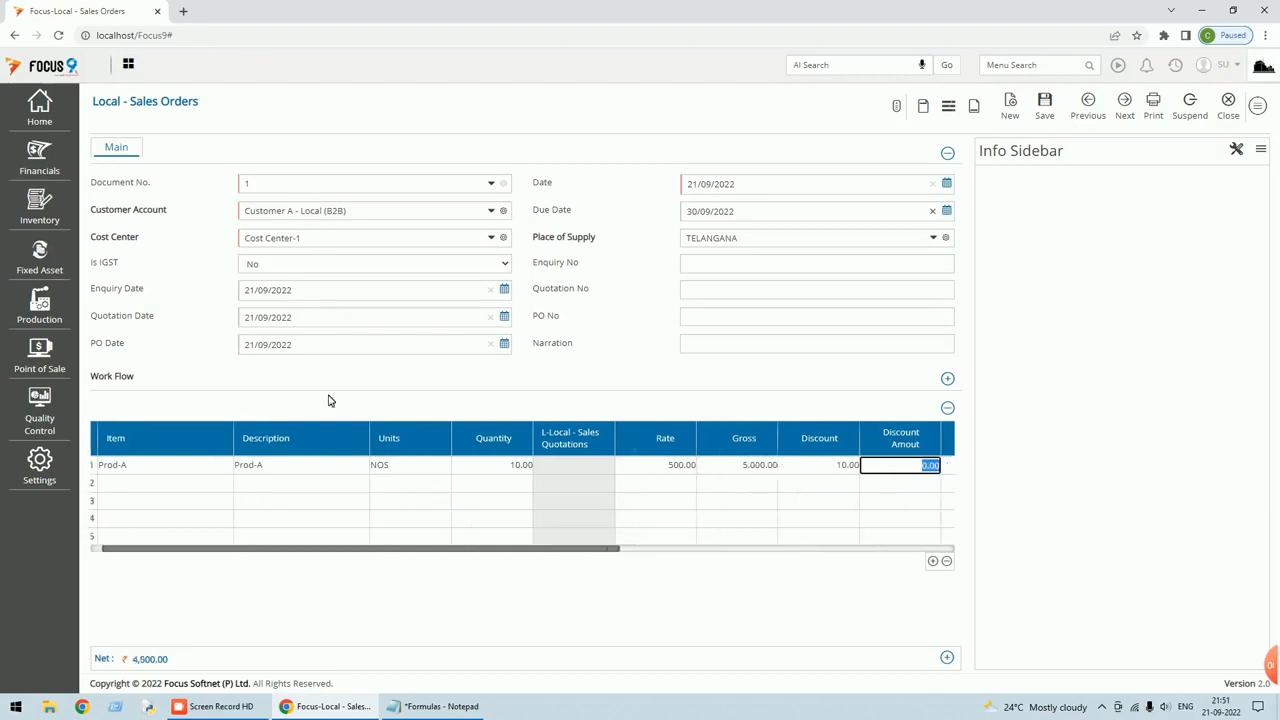
Set CGST and SGST to 9 each and save the order at net 5,251.00.
mouse_move(169, 652)
key("Tab")
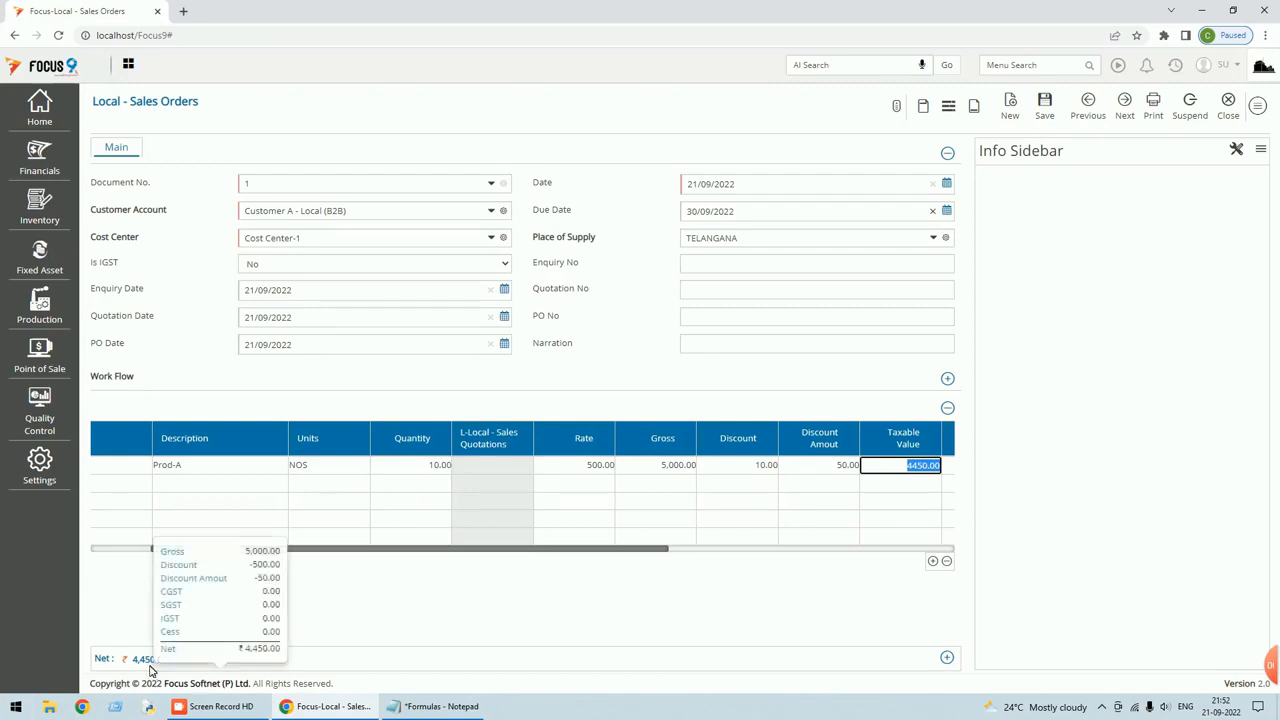
left_click_drag(549, 550, 751, 534)
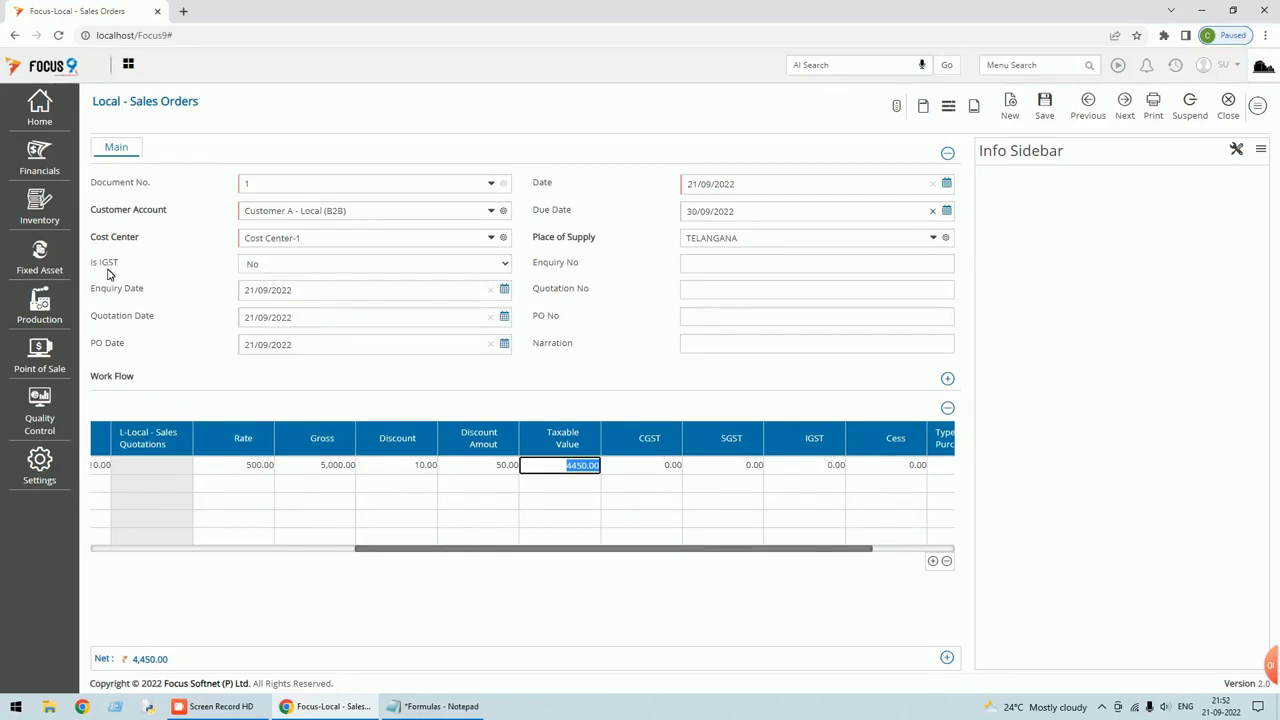
key("Tab")
type("9")
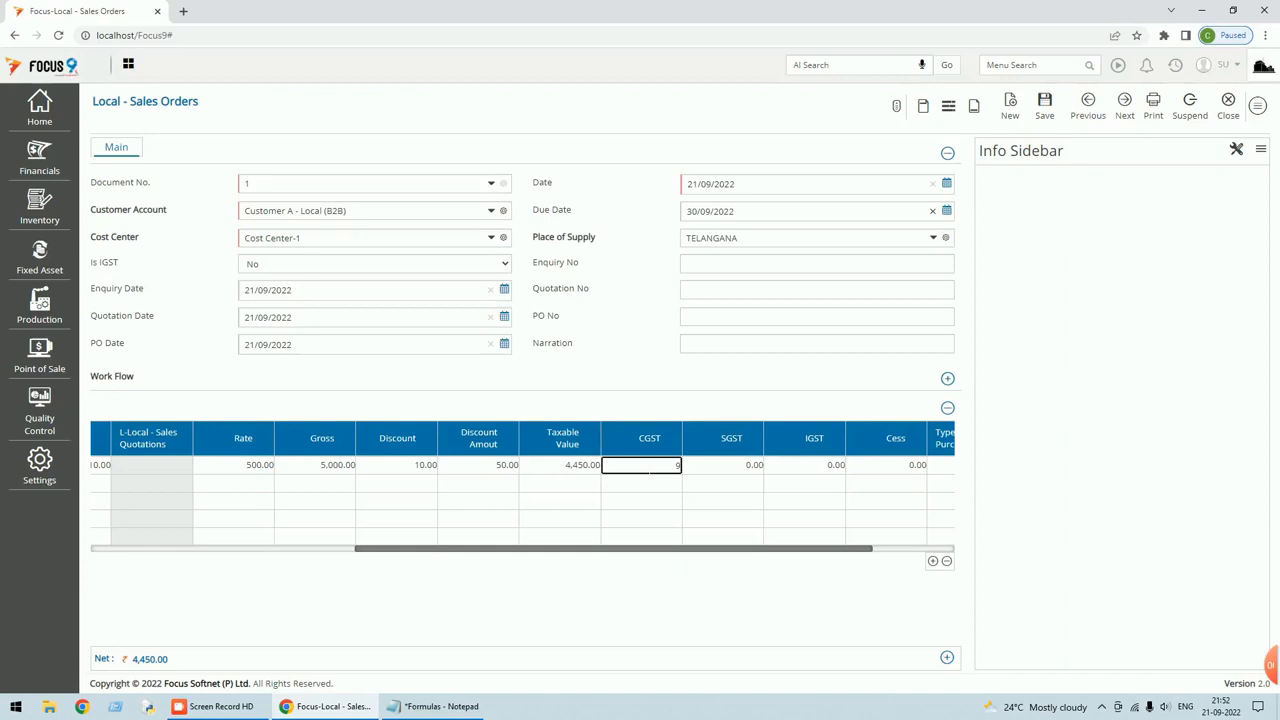
key("Tab")
type("9")
key("Tab")
key("Tab")
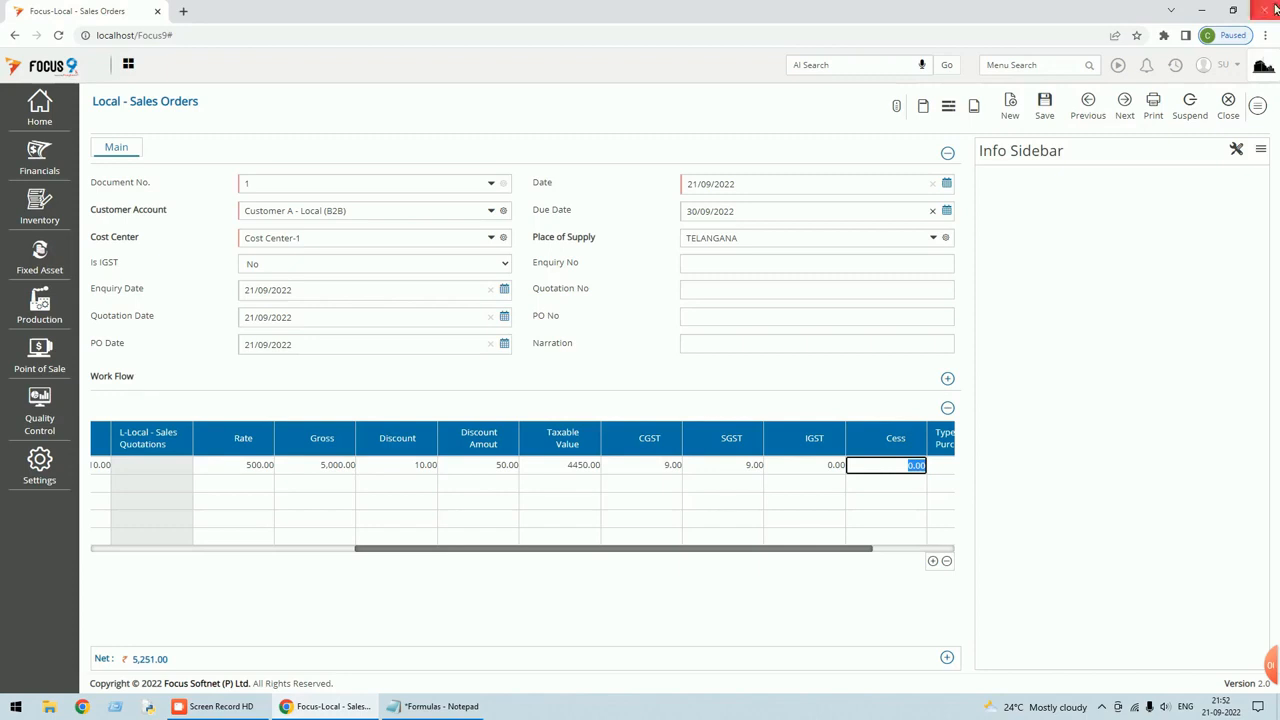
left_click(1044, 106)
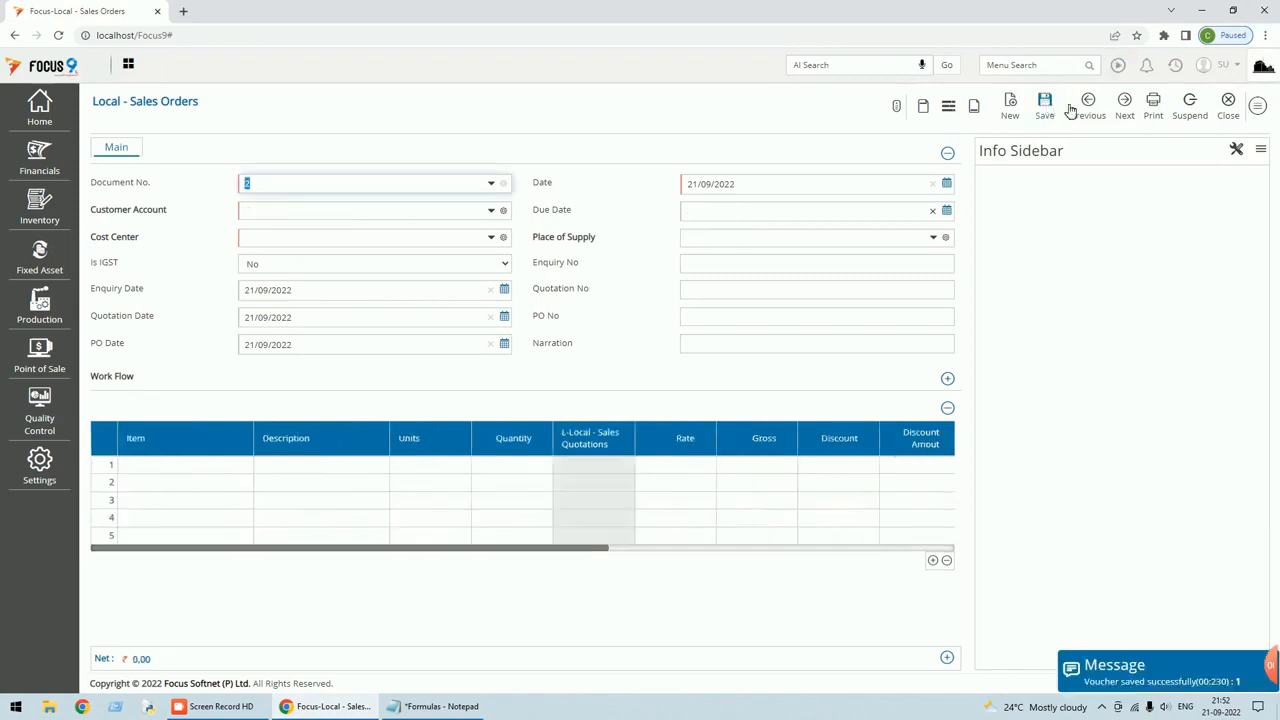
Reopen voucher 1 and set Is IGST to Yes.
left_click(1092, 108)
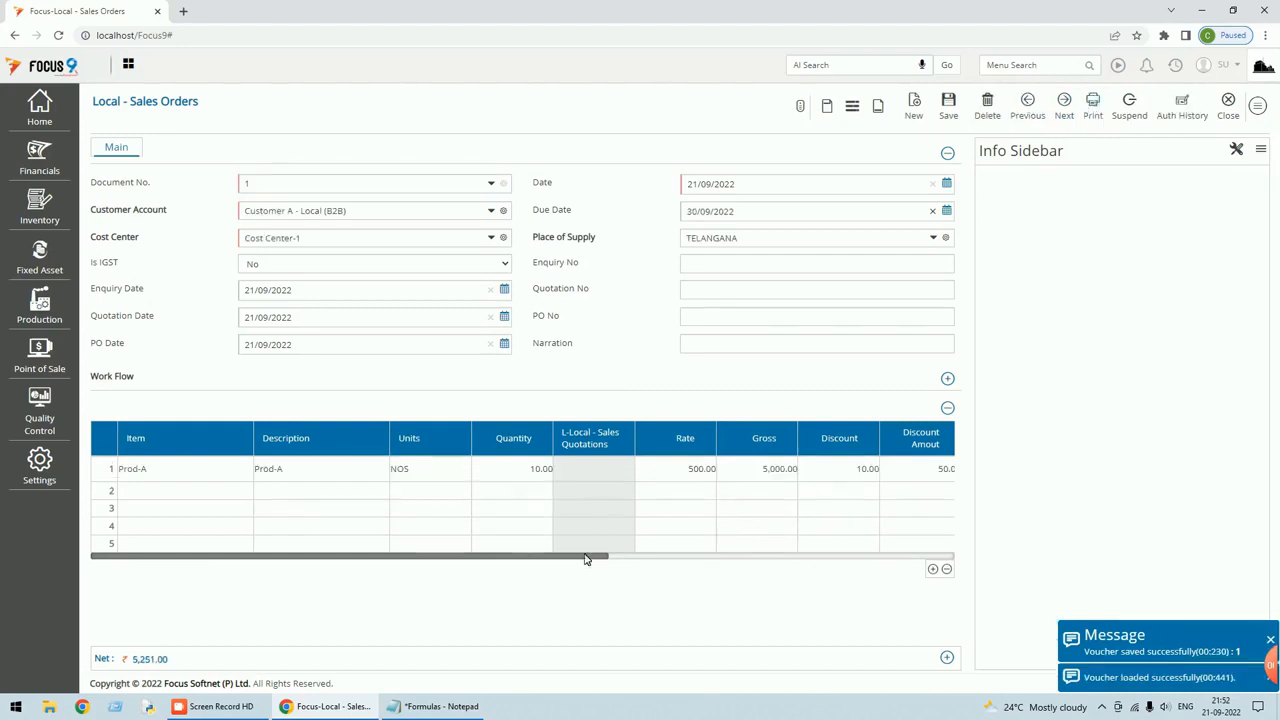
left_click_drag(591, 561, 869, 540)
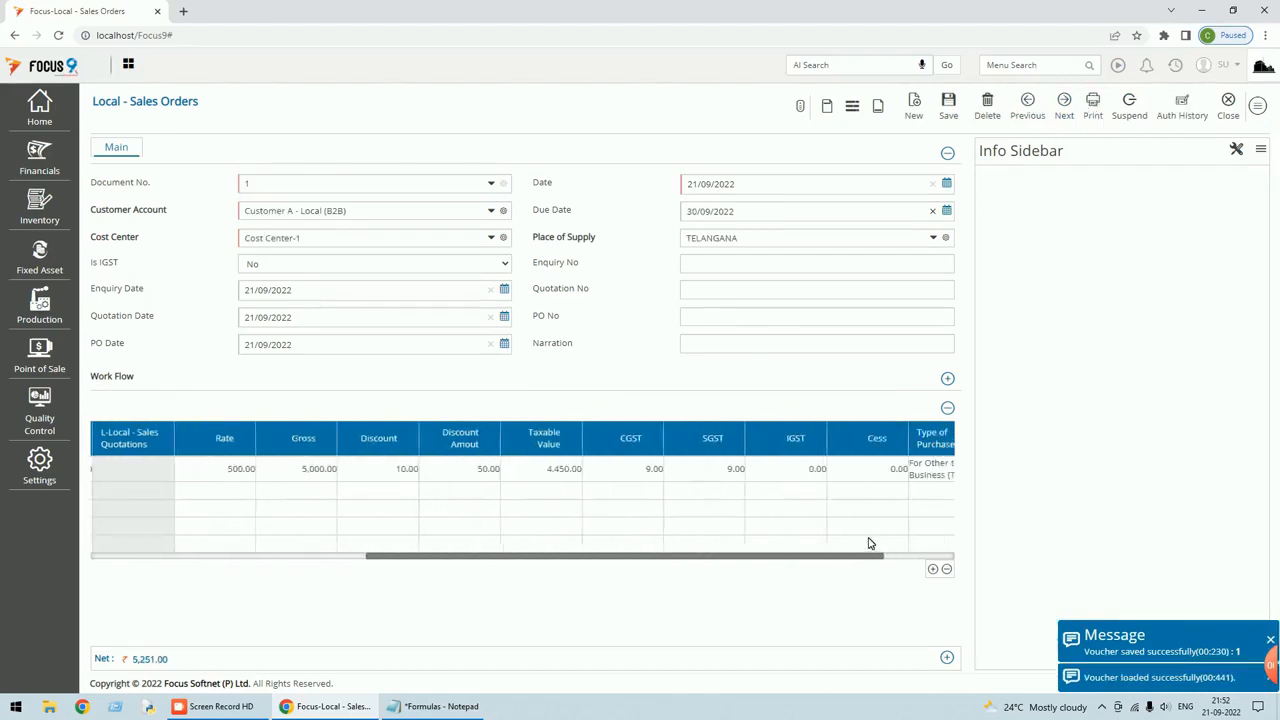
left_click(320, 270)
left_click(289, 291)
key("Tab")
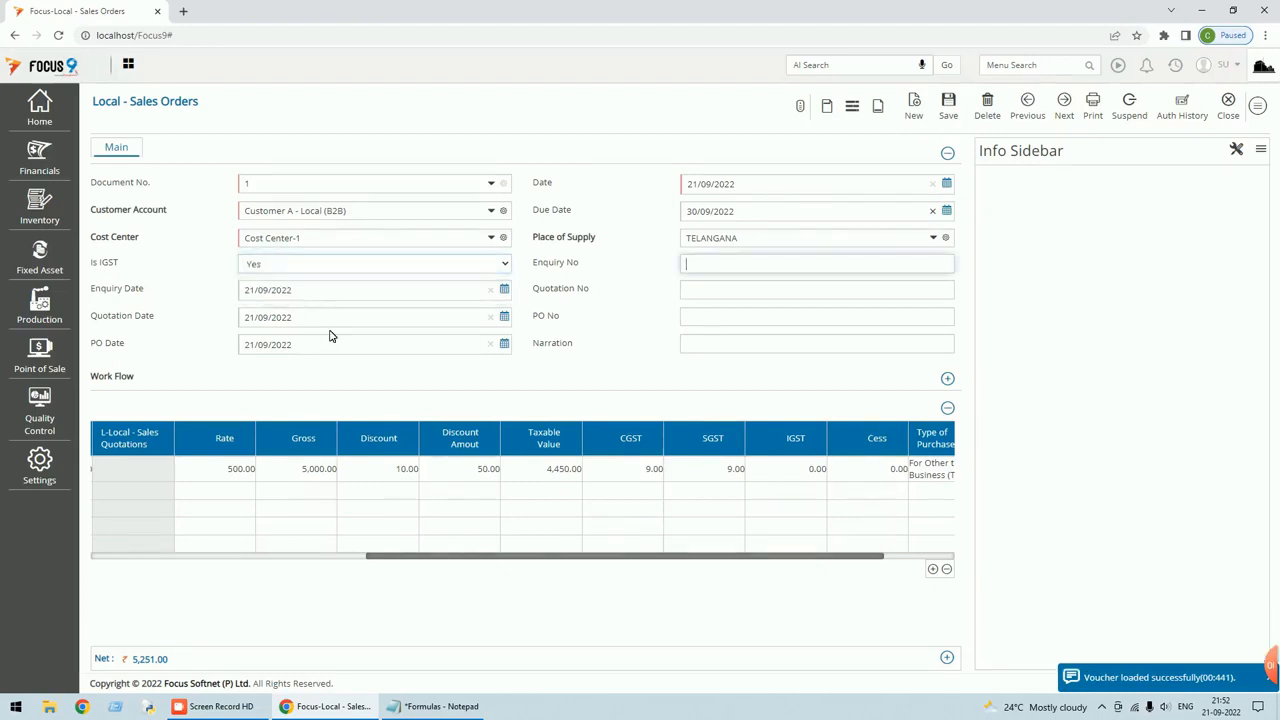
Zero the CGST and SGST, enter IGST 18 with zero cess, and save the voucher.
left_click(540, 472)
key("Tab")
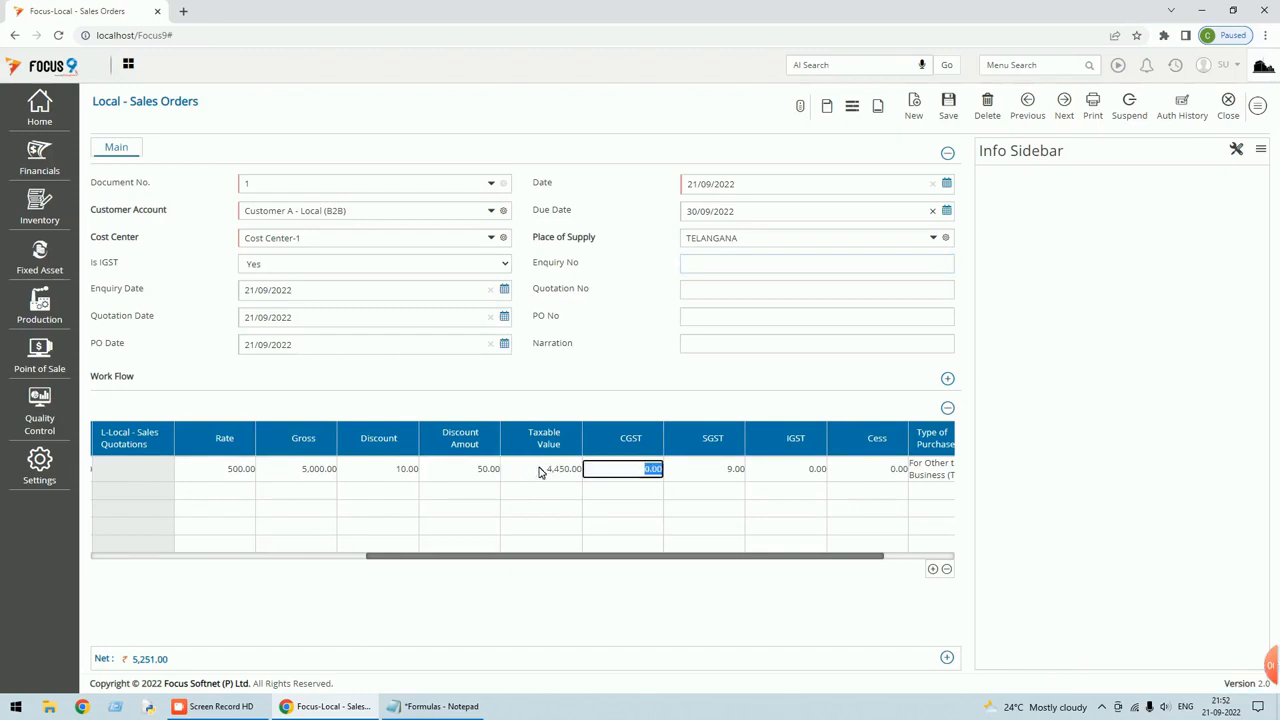
left_click(697, 470)
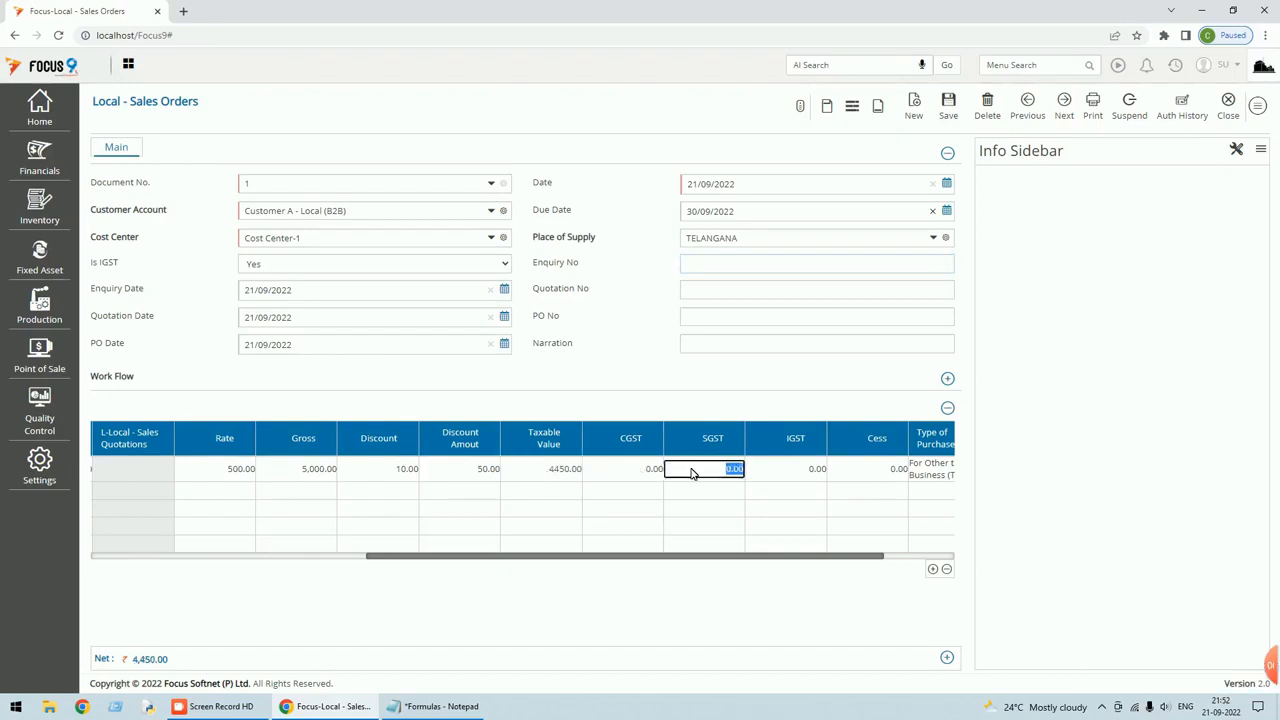
key("Tab")
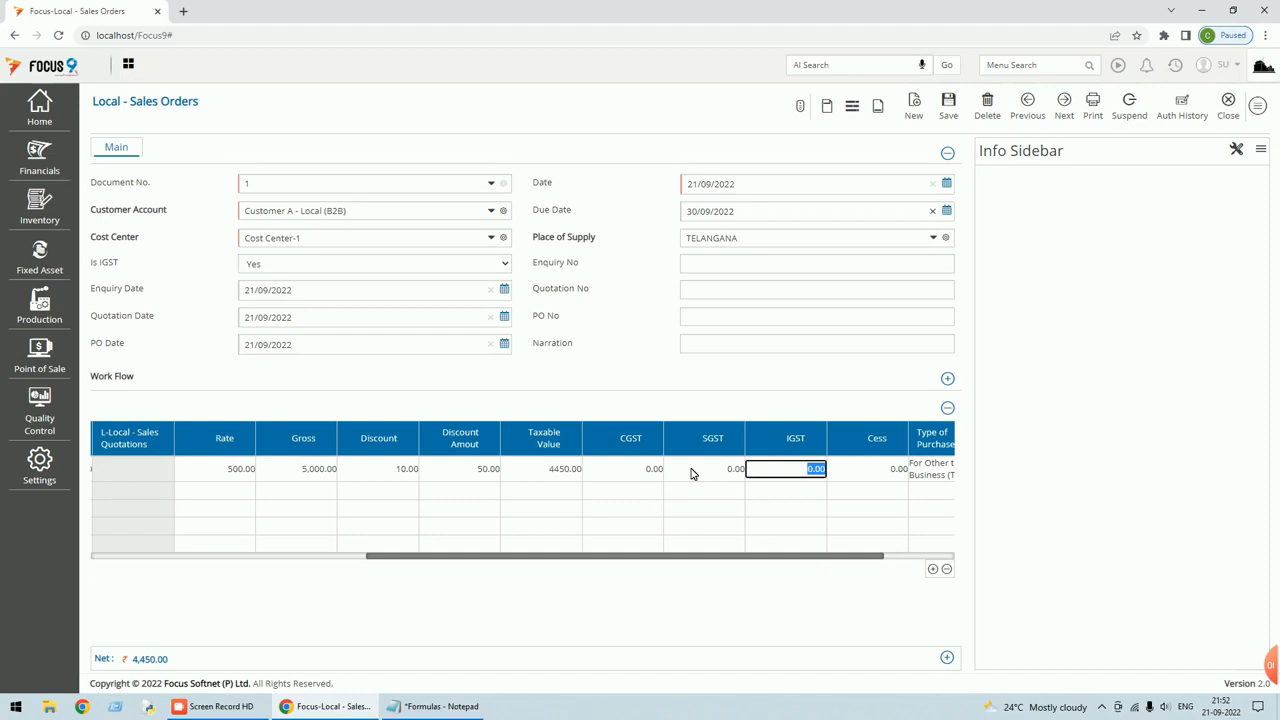
type("18")
key("Tab")
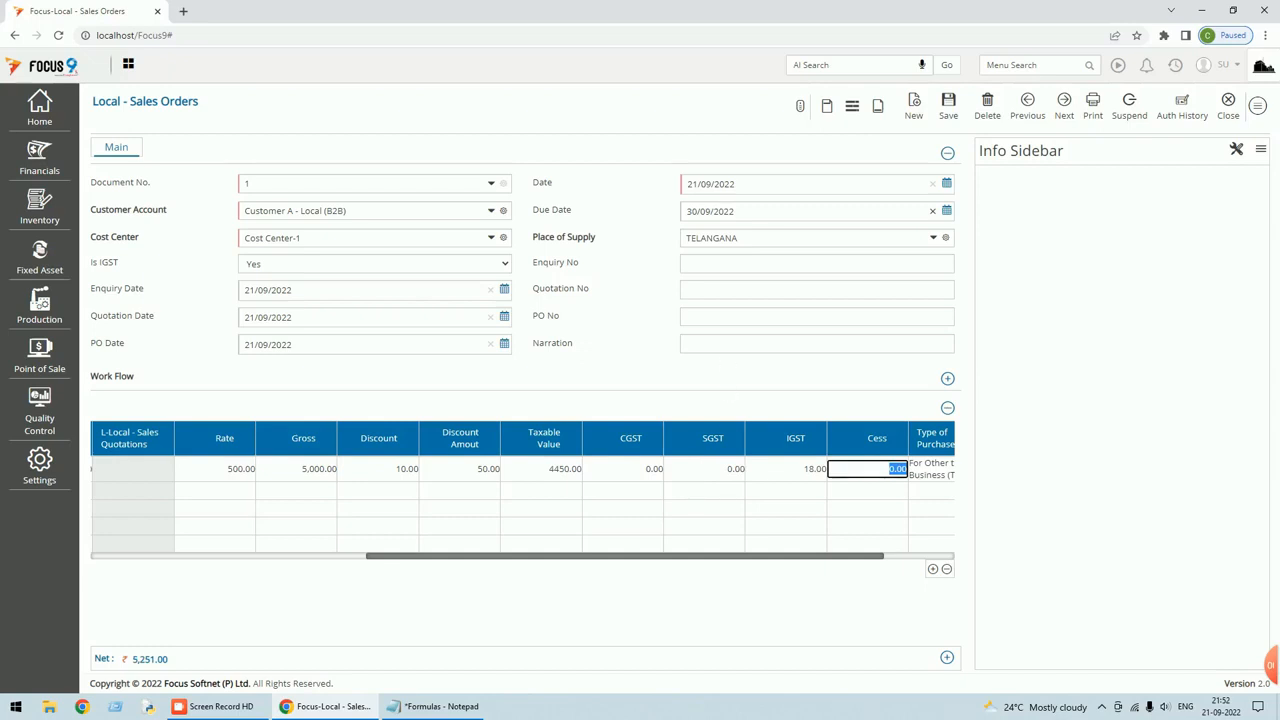
key("Tab")
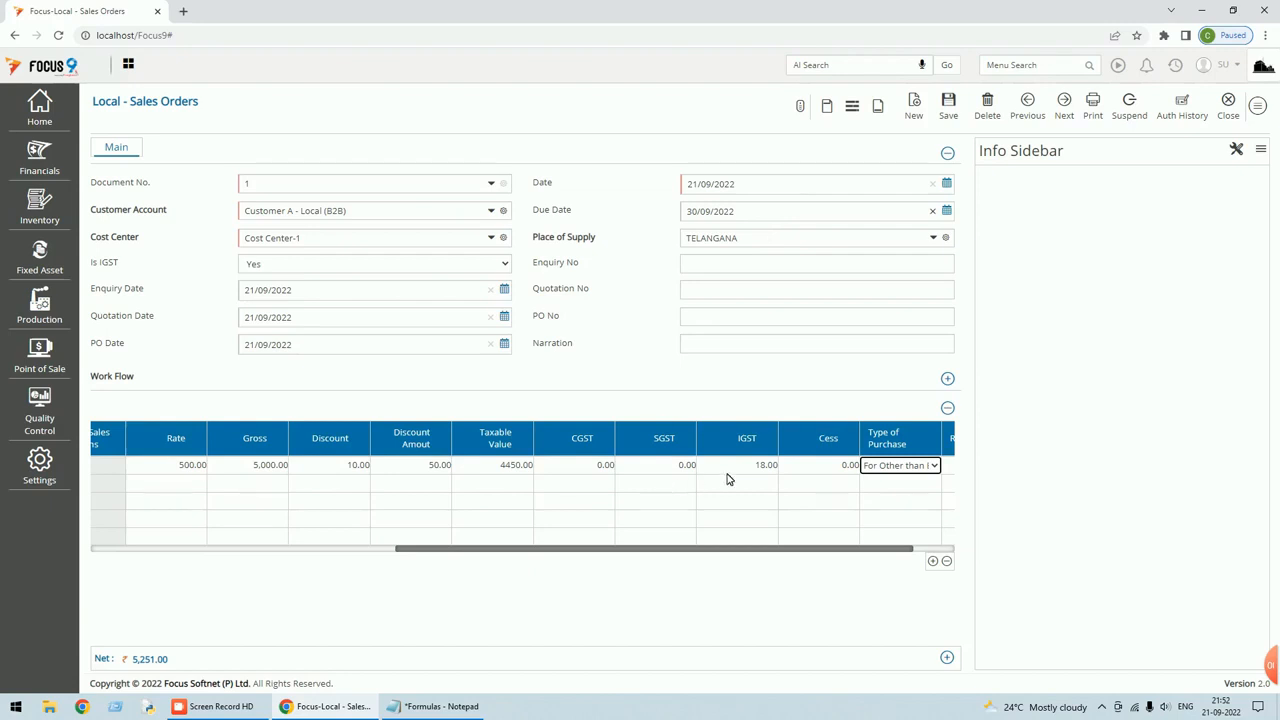
left_click(950, 108)
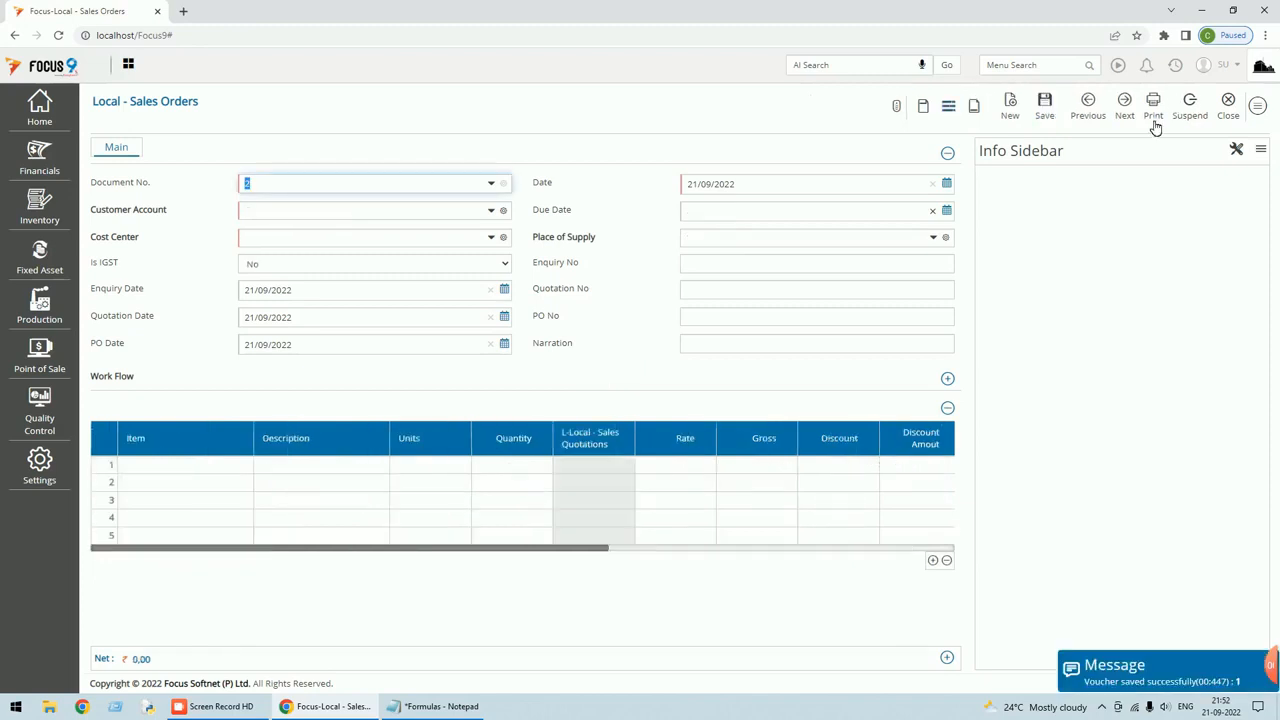
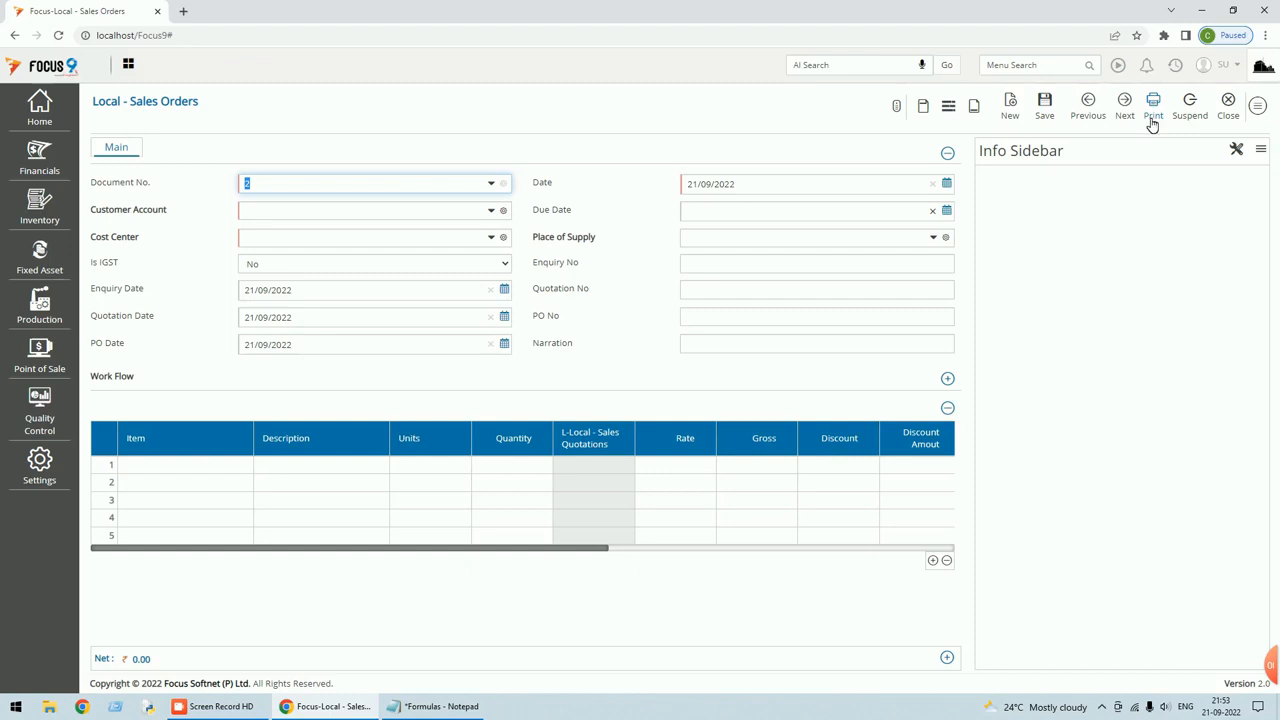
Close the Local - Sales Orders voucher and its list, returning to the empty Dashboard.
left_click(1229, 110)
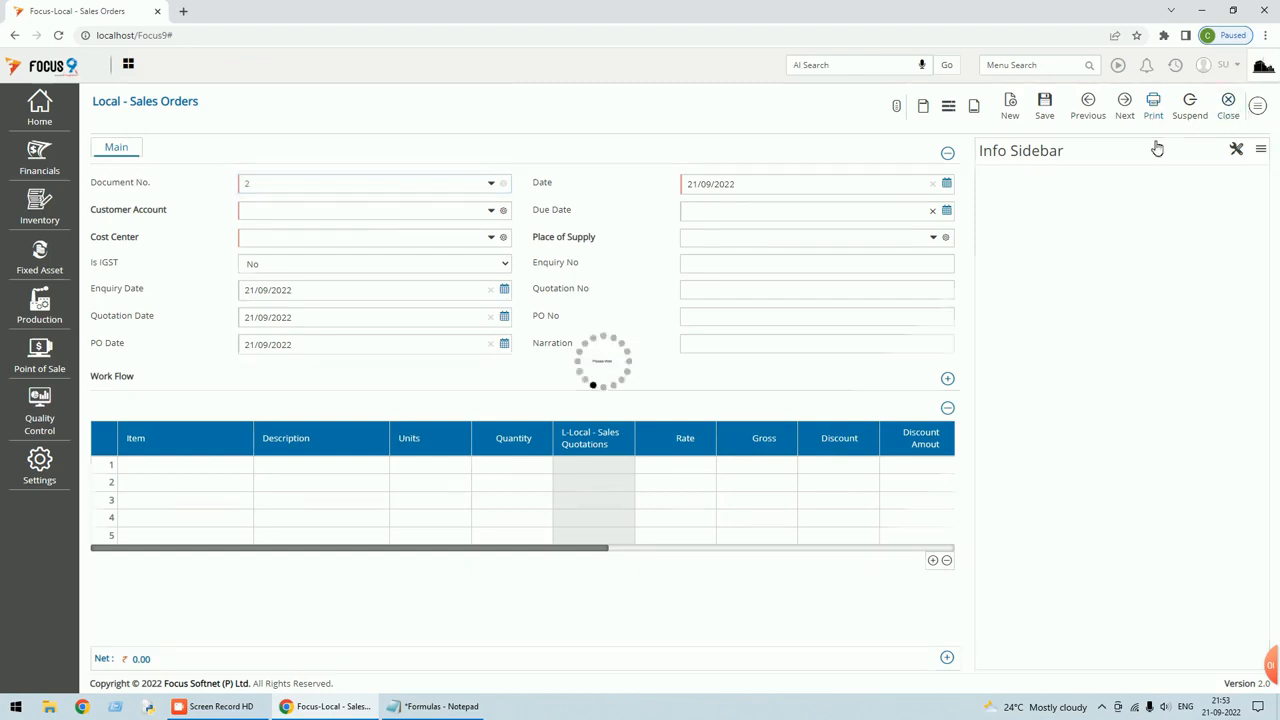
left_click(1255, 115)
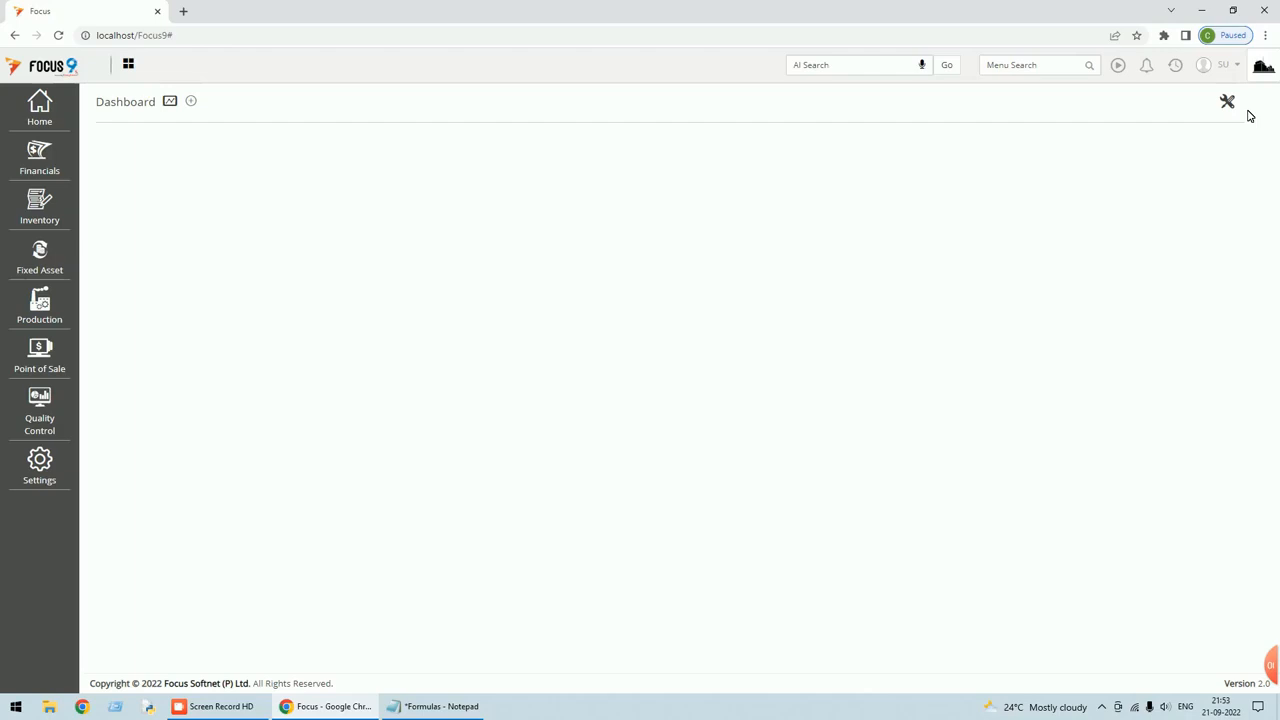
Find Purchases Orders through a menu search for 'purchas' and start a new order.
left_click(1049, 68)
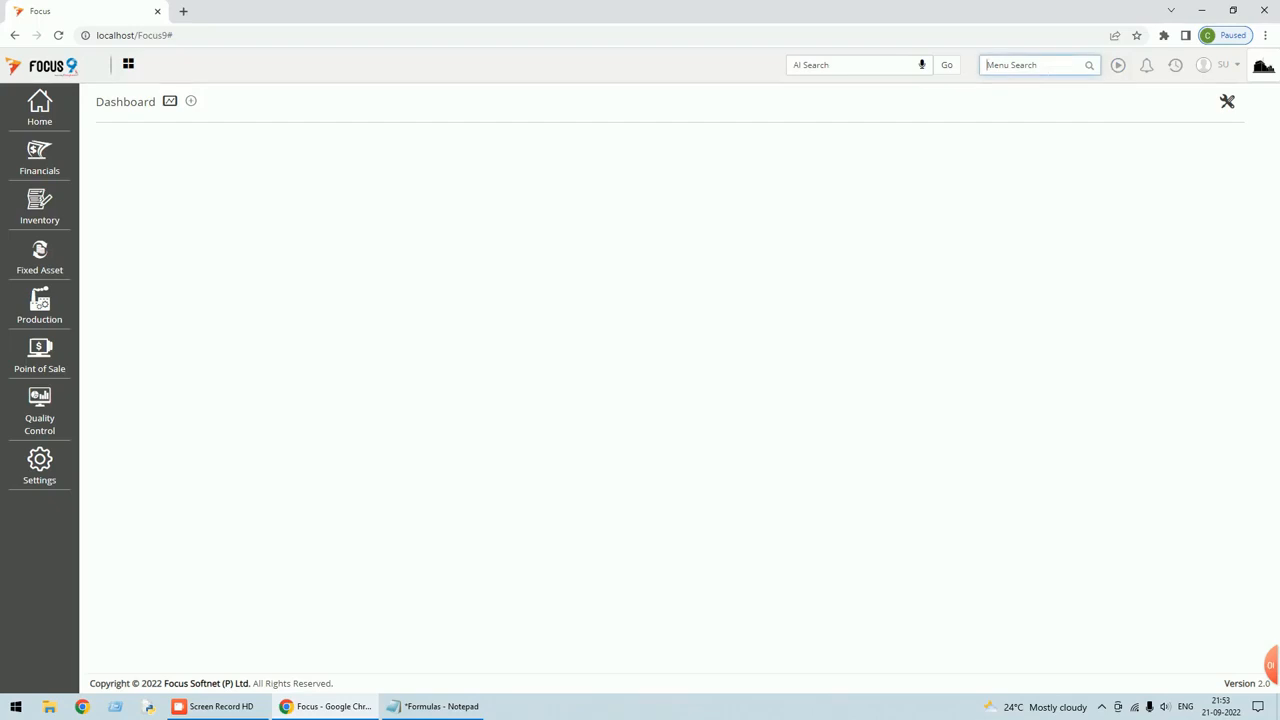
type("purc")
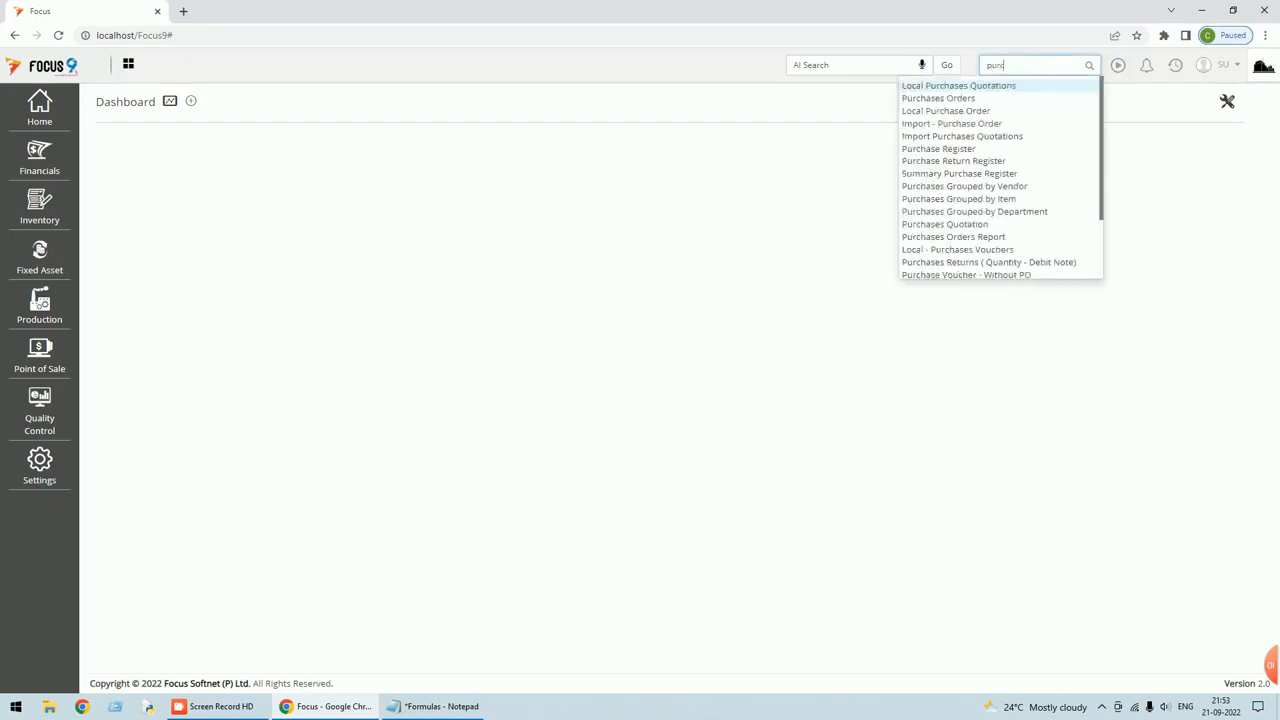
key("BackSpace")
key("BackSpace")
key("BackSpace")
type("materi")
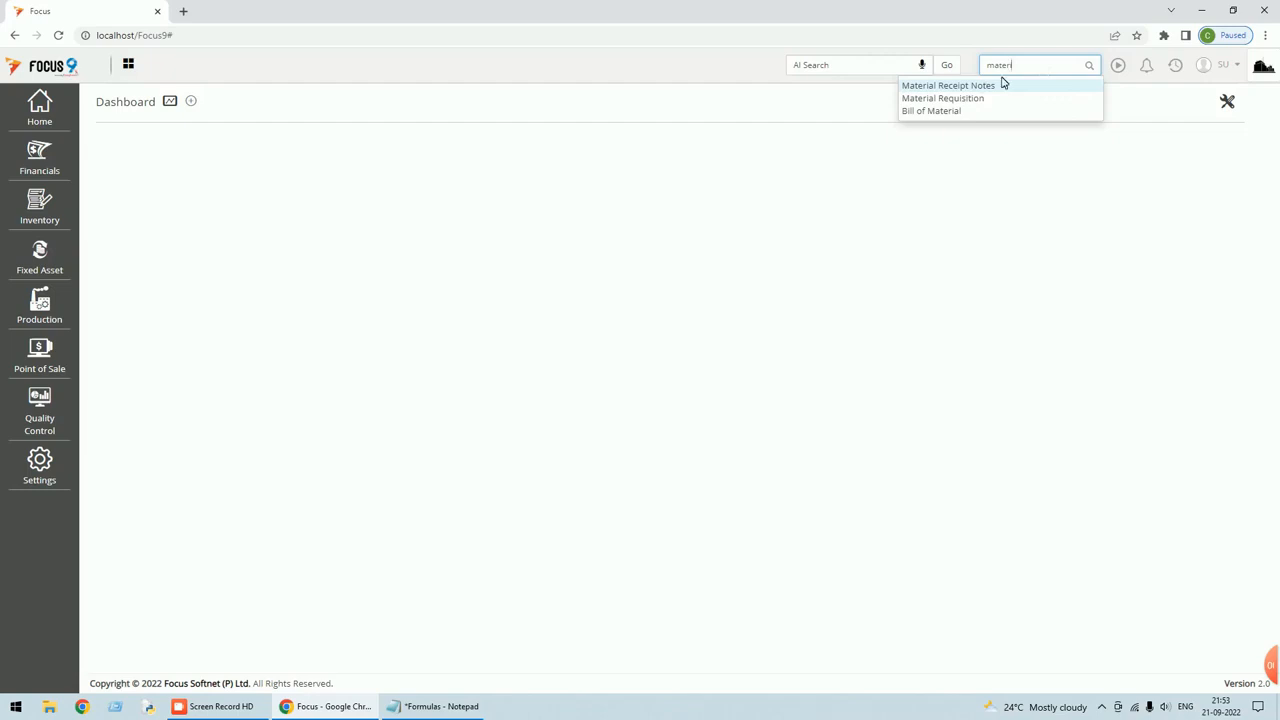
key("BackSpace")
key("BackSpace")
key("BackSpace")
key("BackSpace")
key("BackSpace")
key("BackSpace")
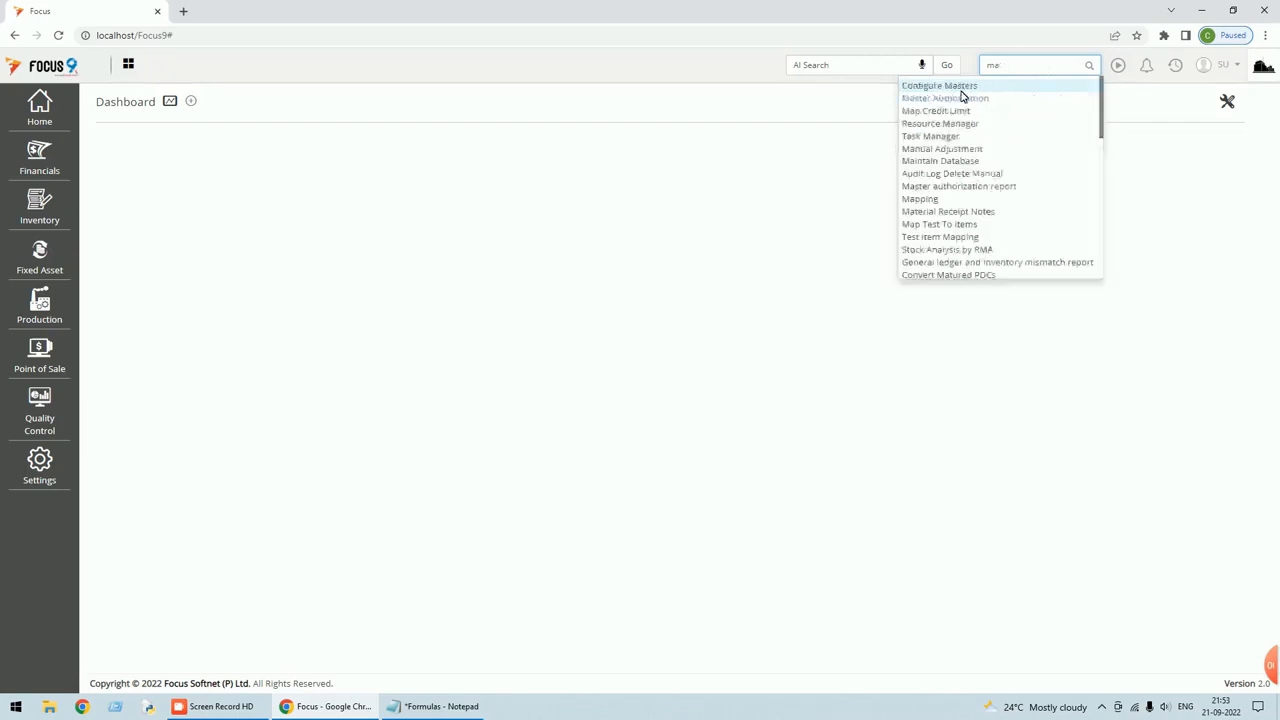
type("purchas")
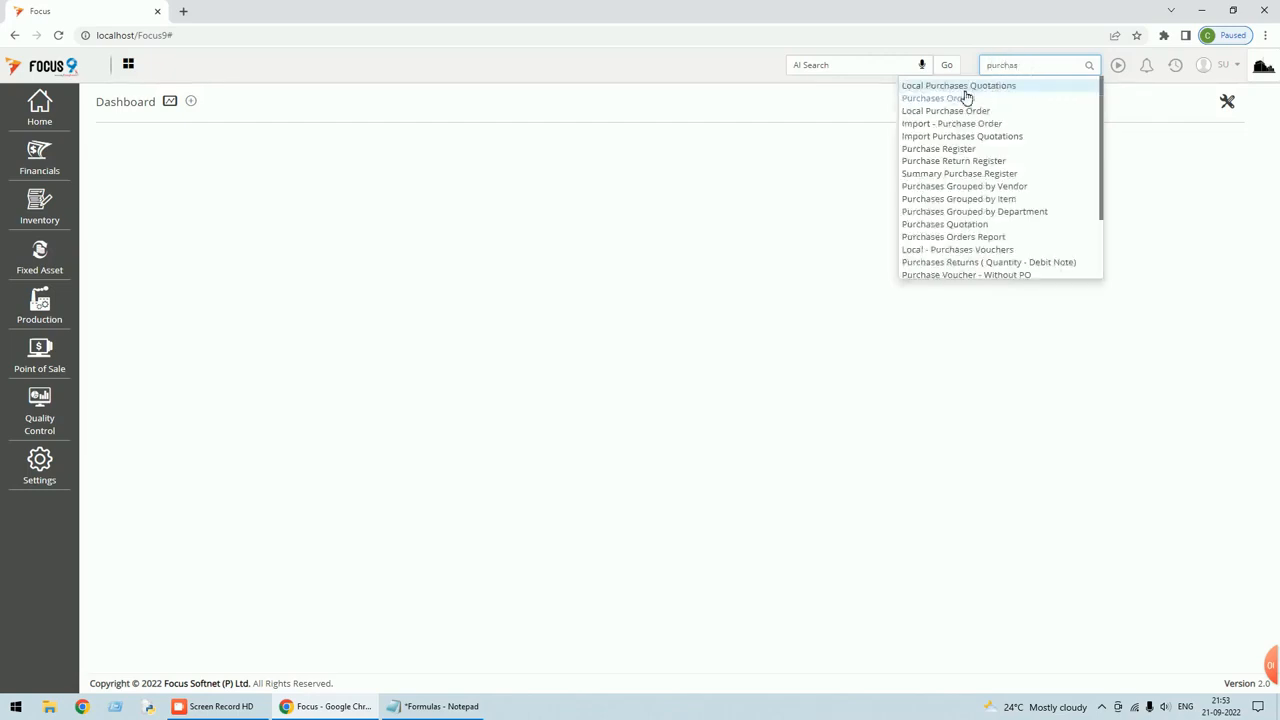
left_click(951, 99)
left_click(915, 108)
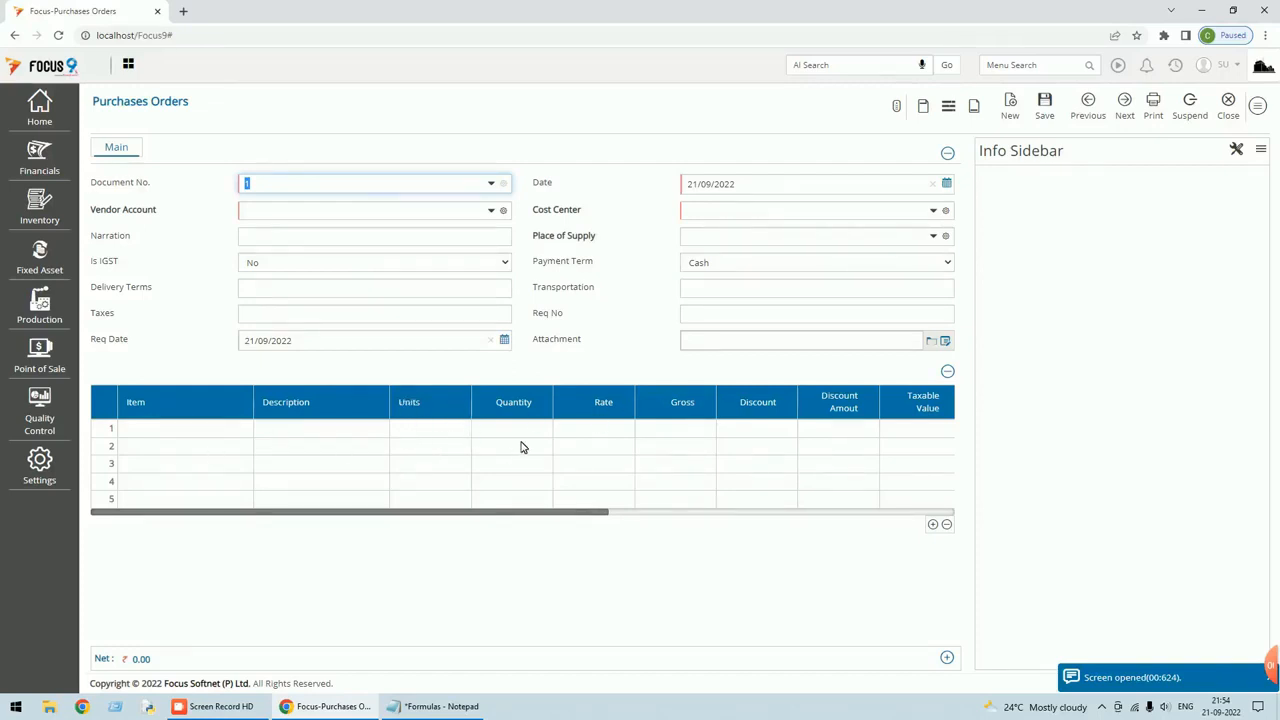
Set the vendor to Vendor A - Local Supplier and the cost center to Cost Center-1.
key("Tab")
type("ven")
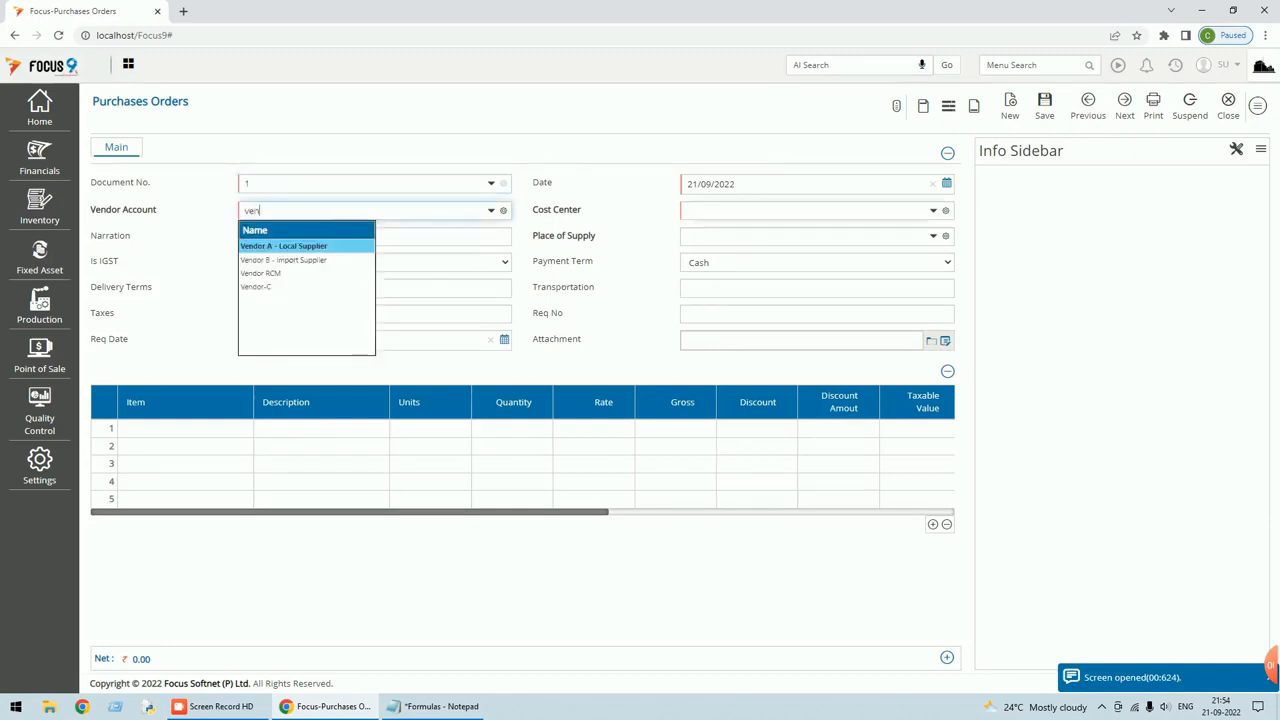
key("Tab")
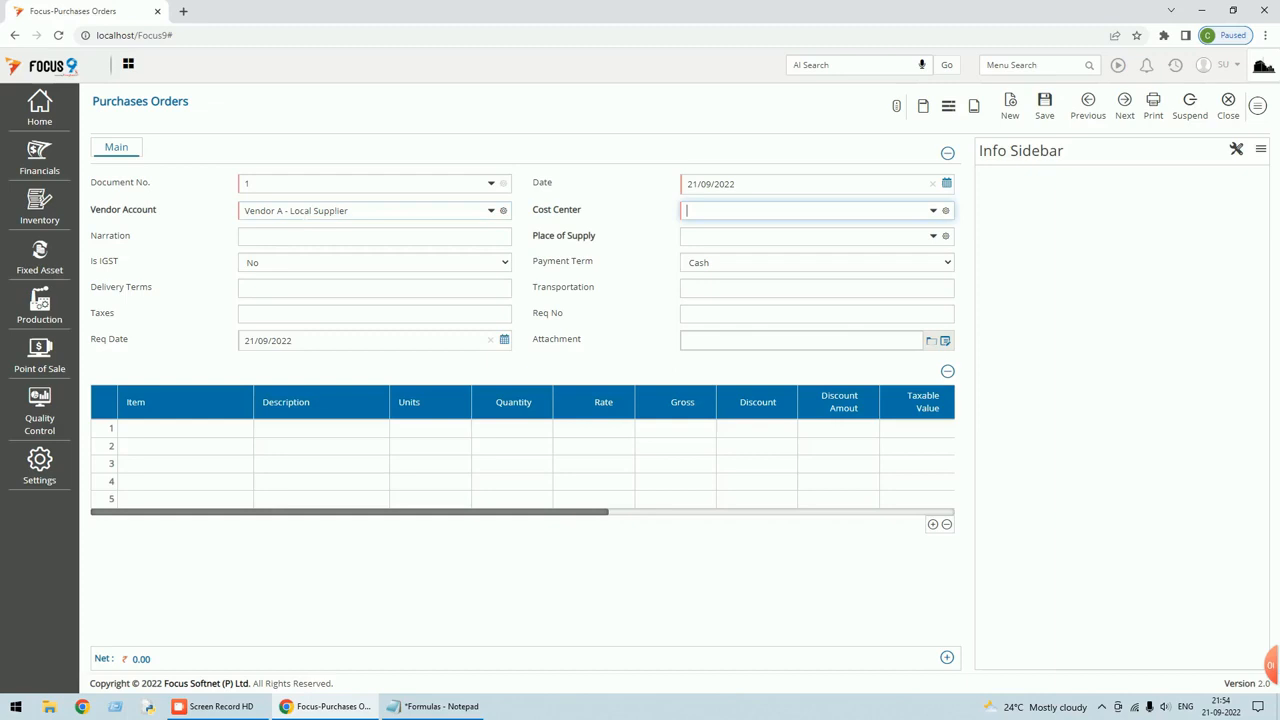
left_click(933, 210)
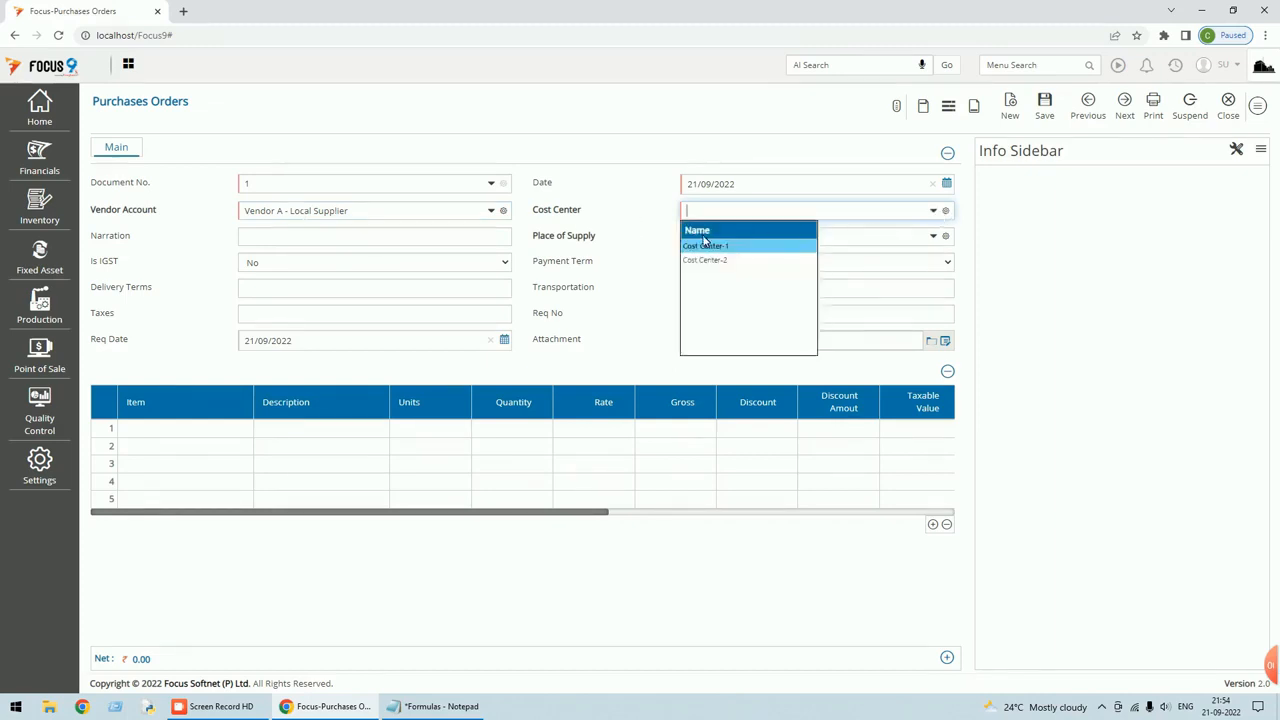
left_click(707, 247)
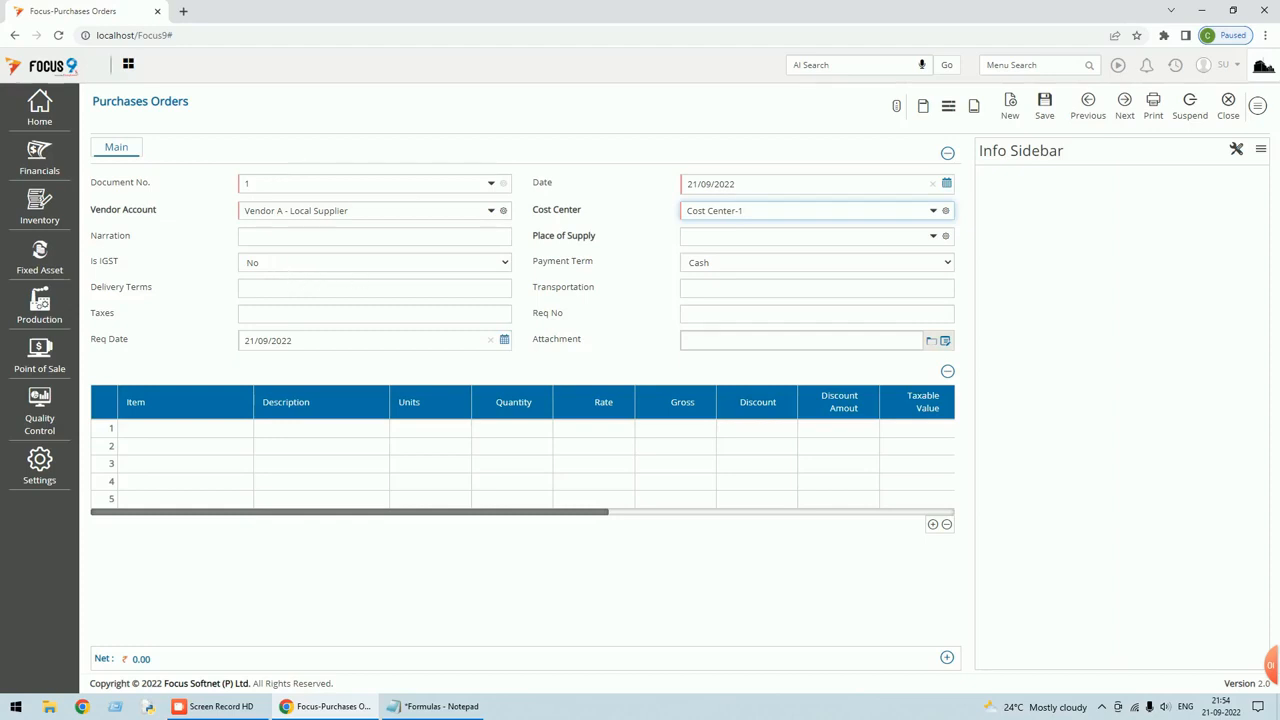
Add 2,000 Prod-A at rate 120, save the order at 2,40,000.00, and reload it.
left_click(174, 429)
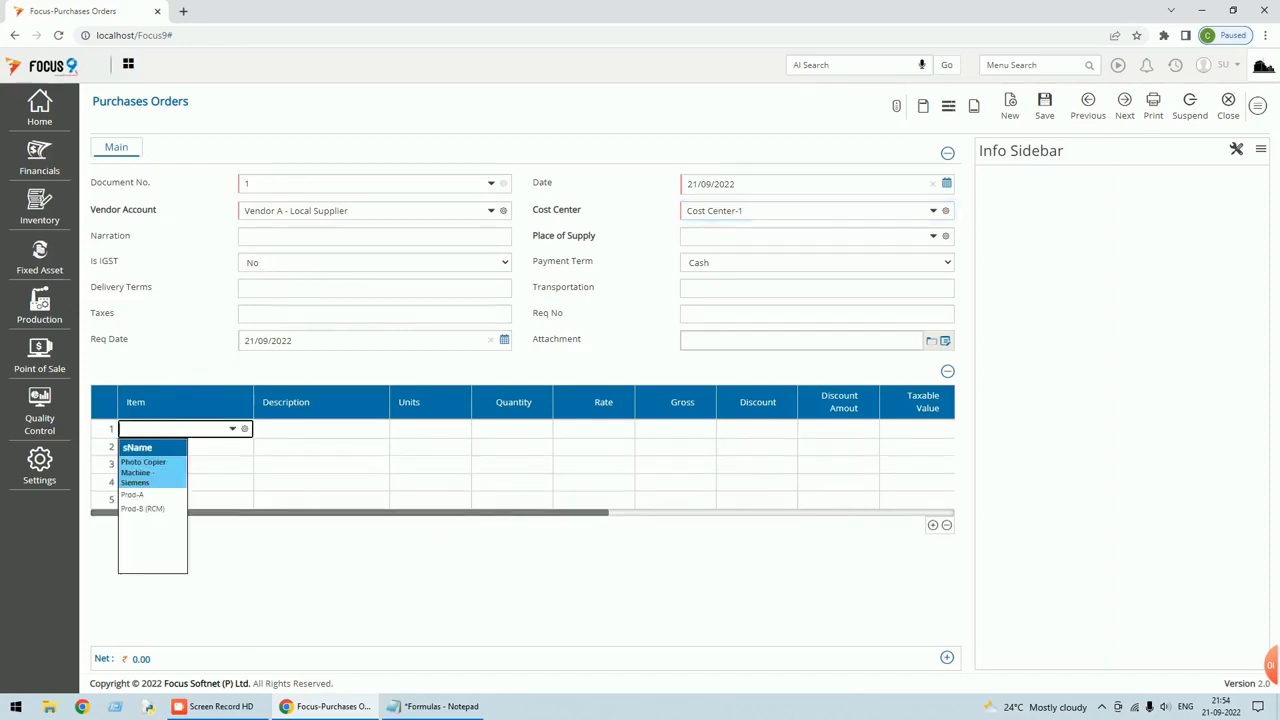
key("Down")
key("Return")
key("Return")
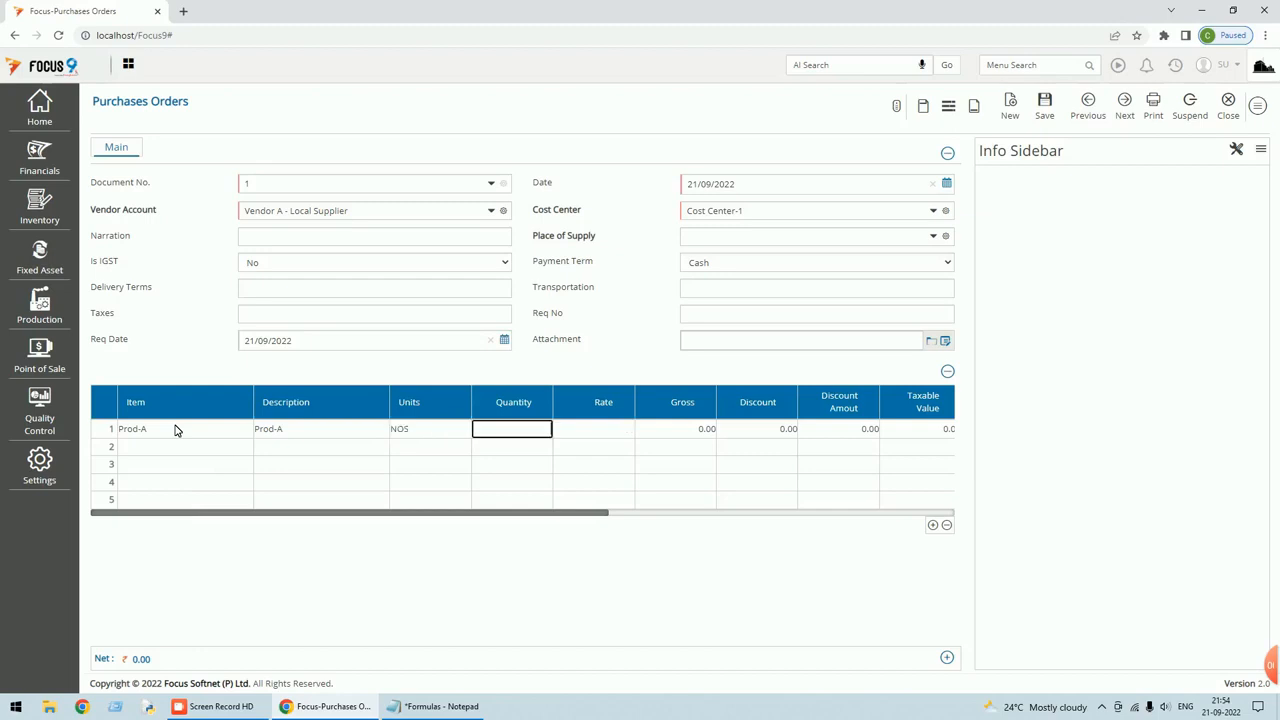
type("2,0")
type("00")
key("Return")
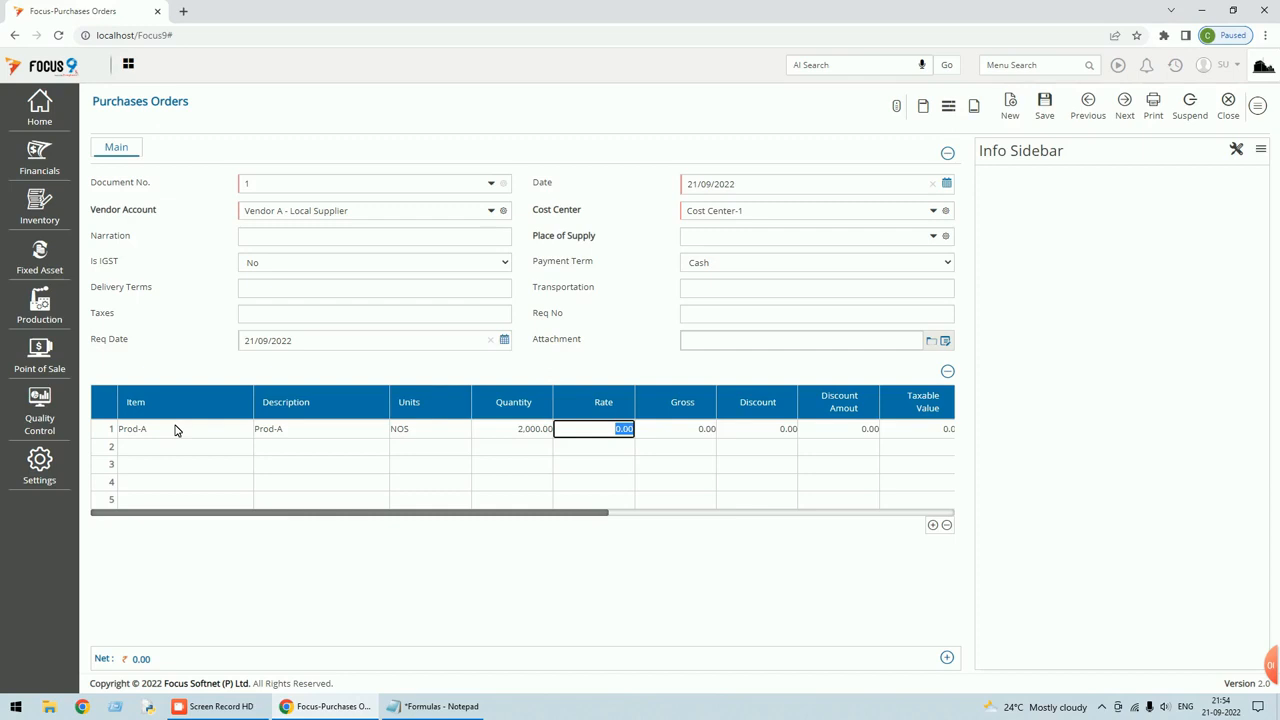
type("120")
key("Return")
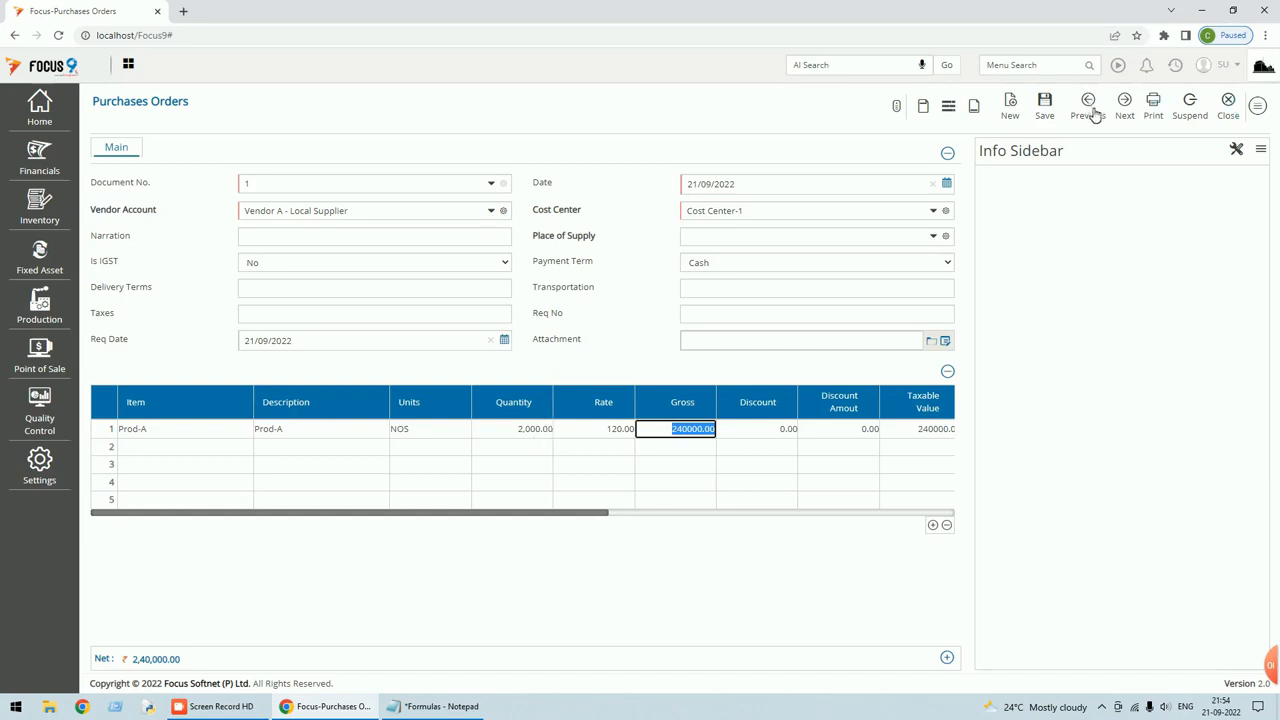
left_click(1045, 108)
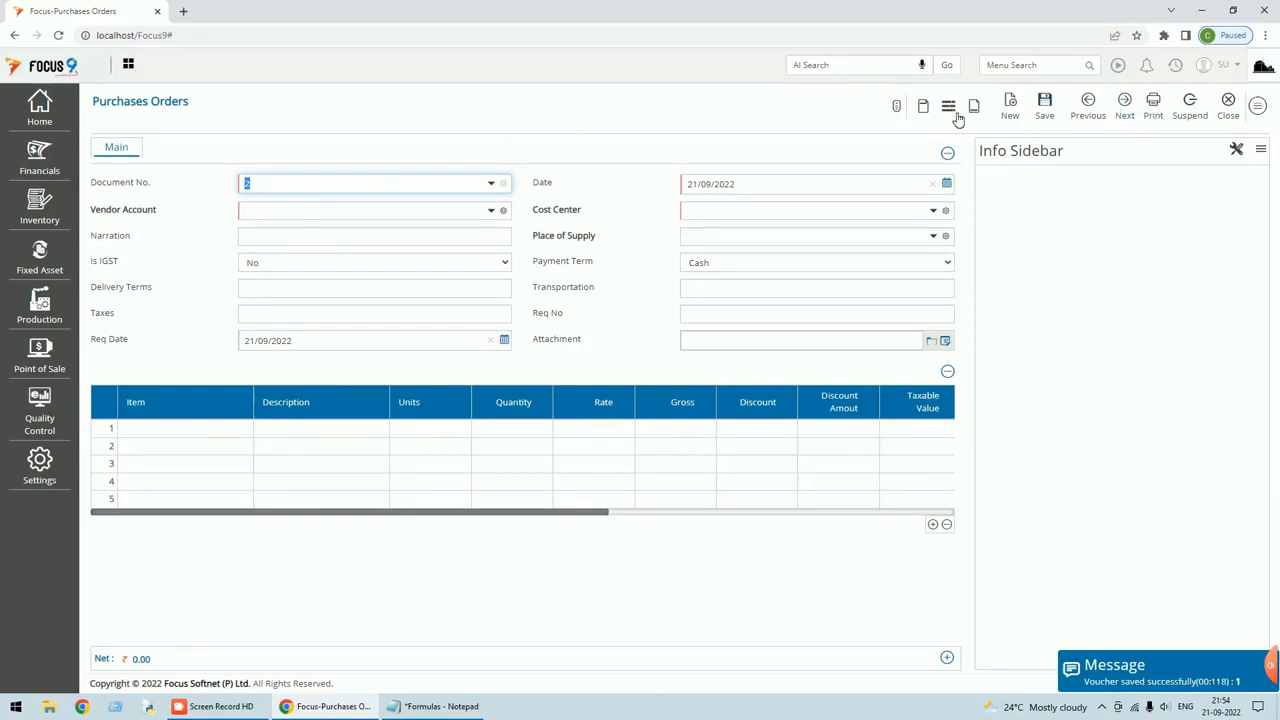
left_click(1098, 114)
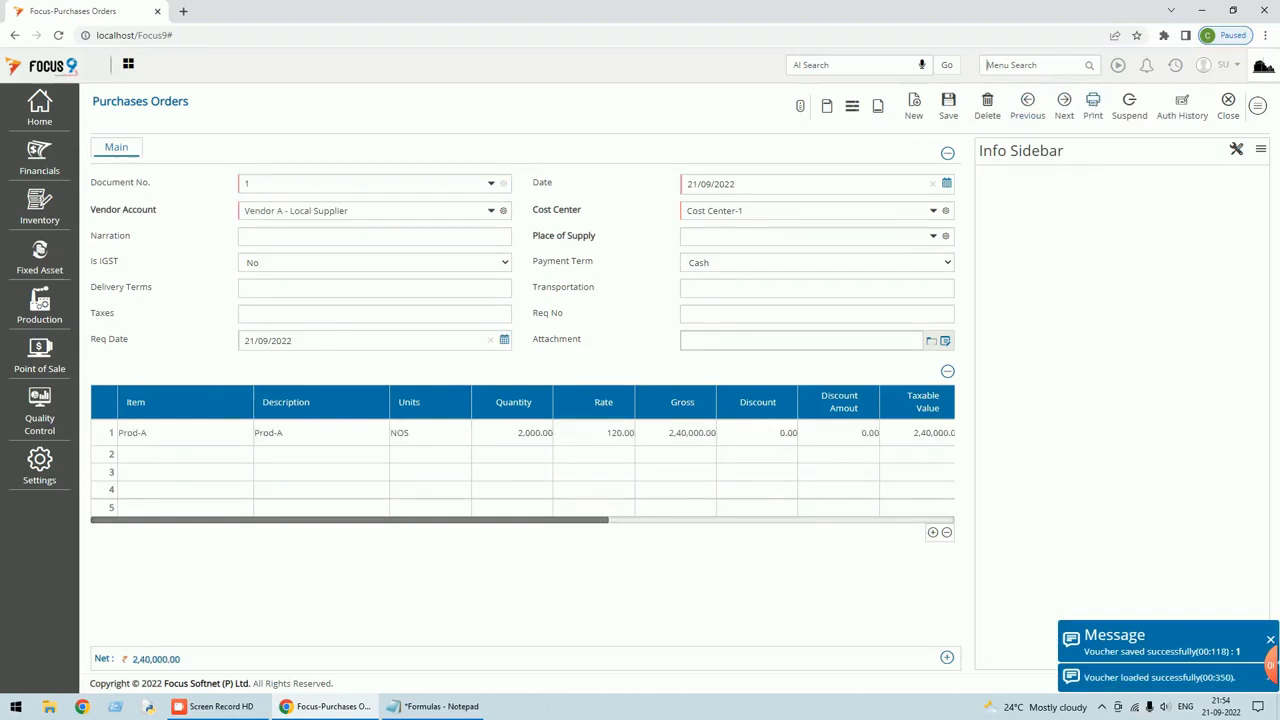
Copy the saved purchase order to the clipboard from the voucher's extra commands.
left_click(1030, 65)
type("local")
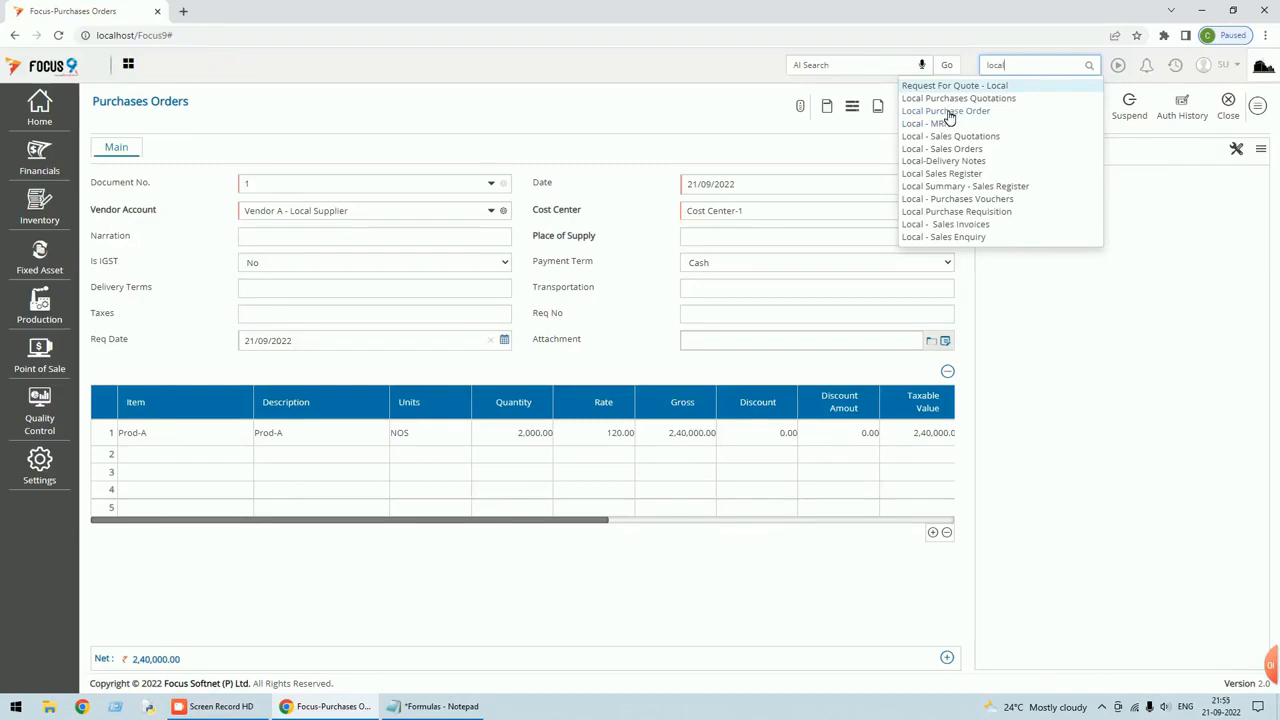
left_click(1155, 294)
left_click(1258, 105)
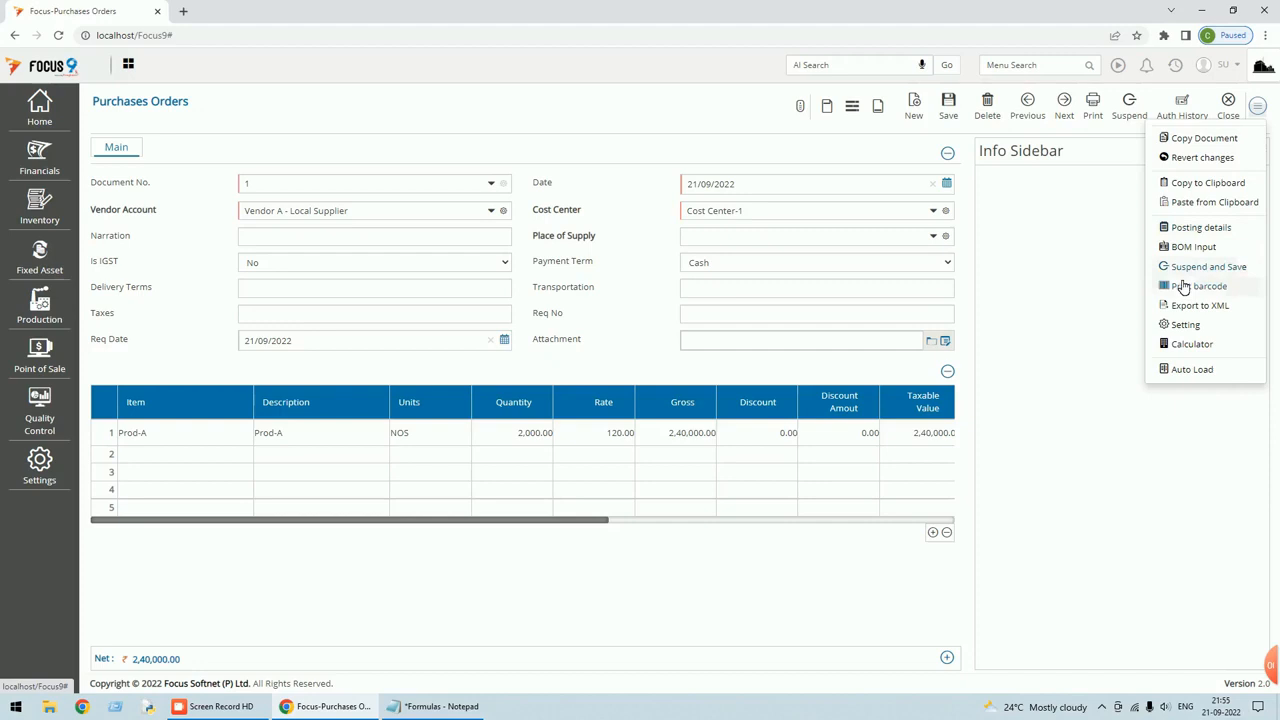
left_click(1201, 141)
left_click(932, 91)
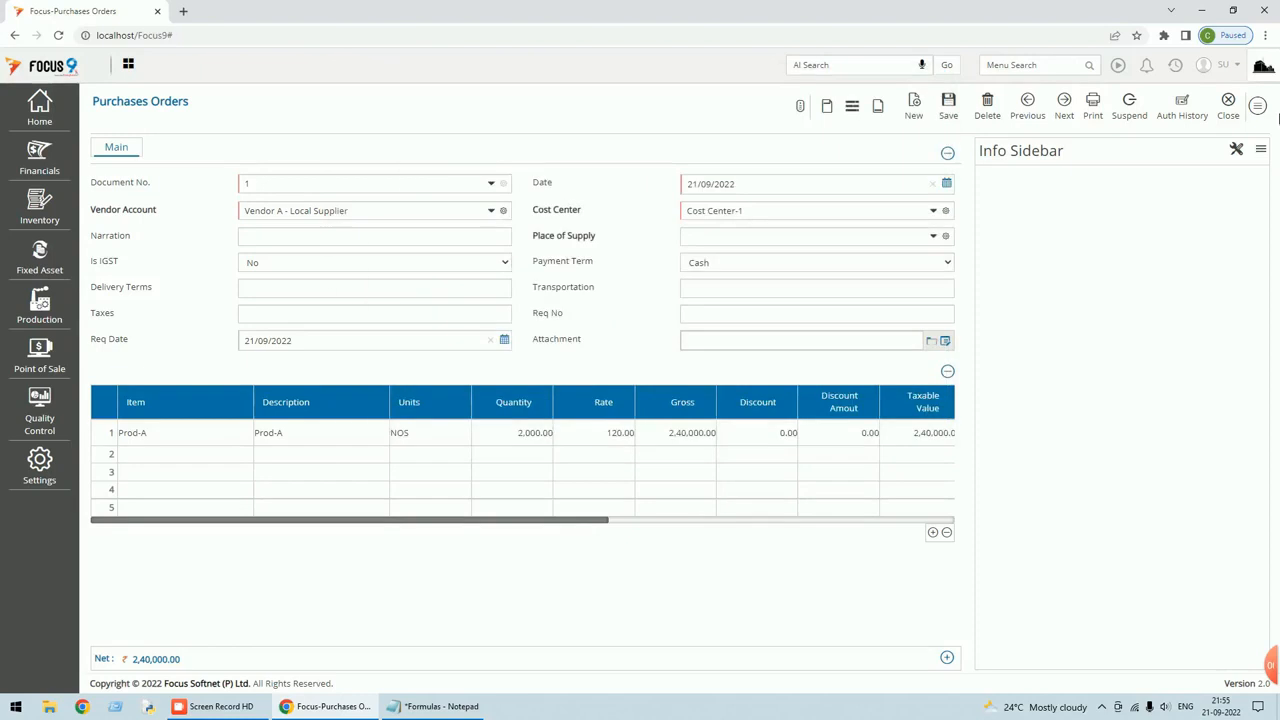
left_click(1258, 105)
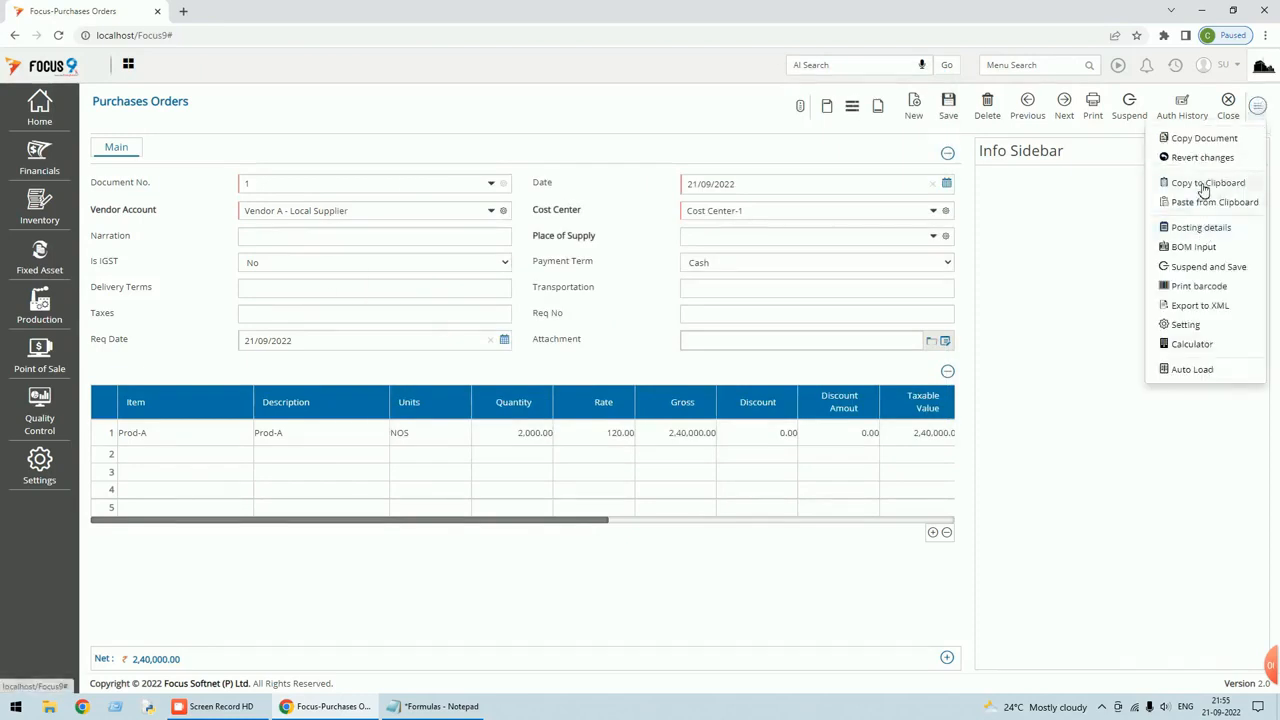
left_click(1204, 184)
Close the order and its list, then search the menu for 'loca'.
left_click(1229, 106)
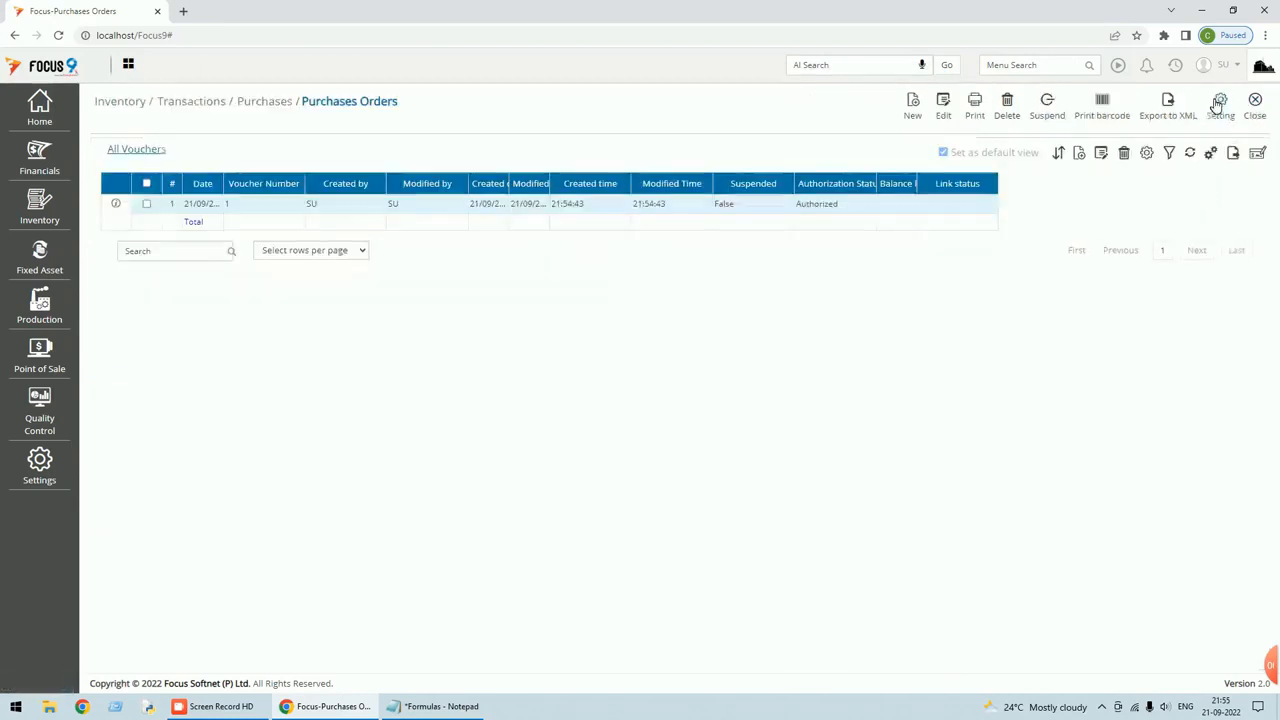
left_click(1258, 108)
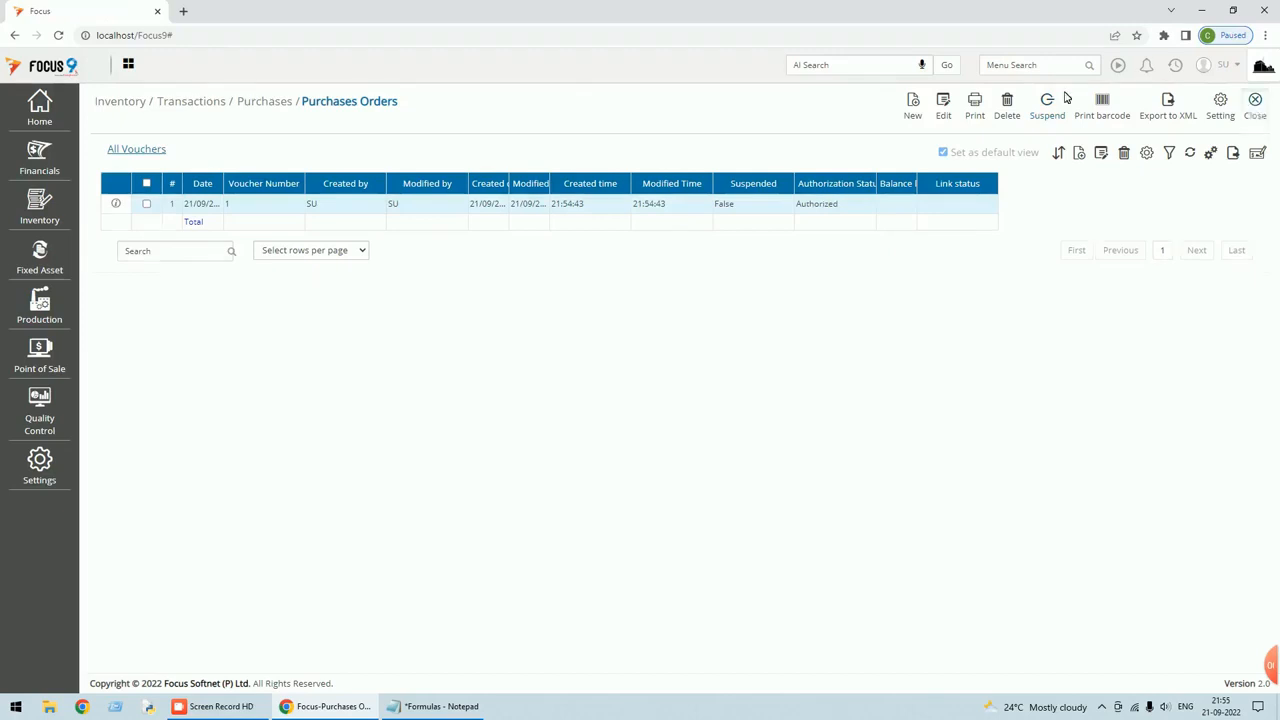
left_click(1030, 65)
type("loca")
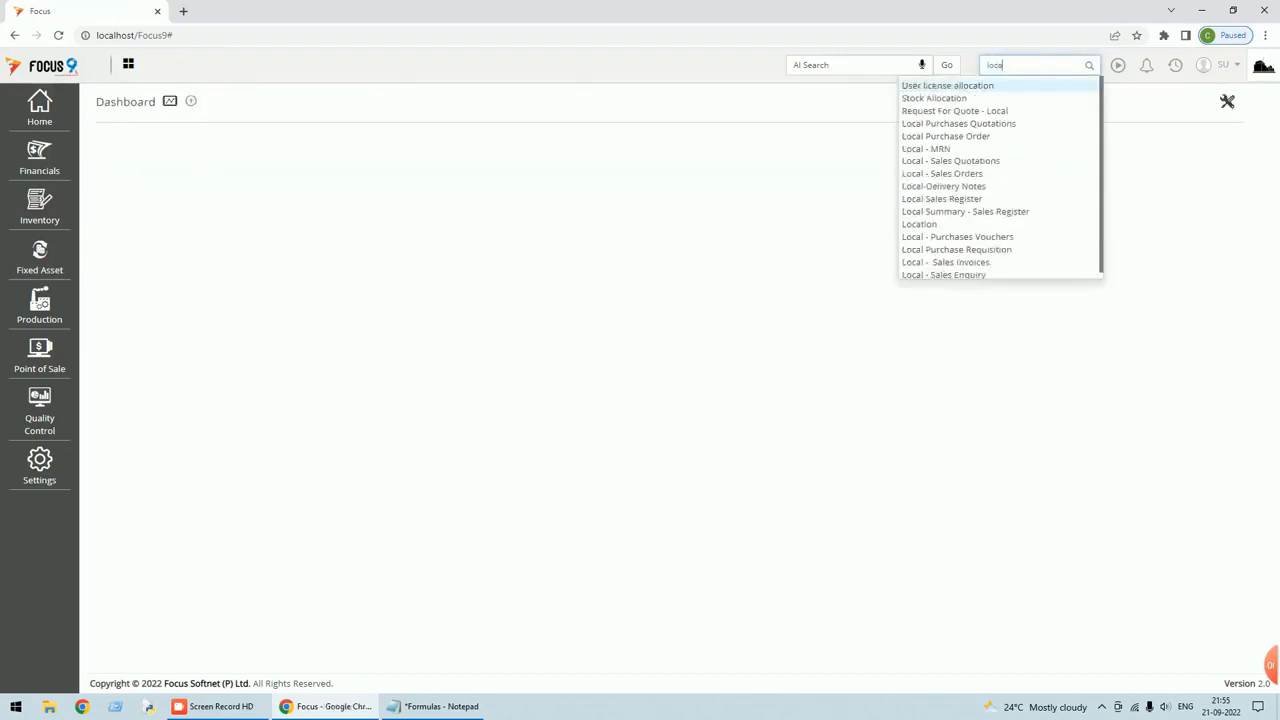
Create Local Purchase Order 1 by pasting the copied purchase order, saving, and reloading it.
left_click(955, 139)
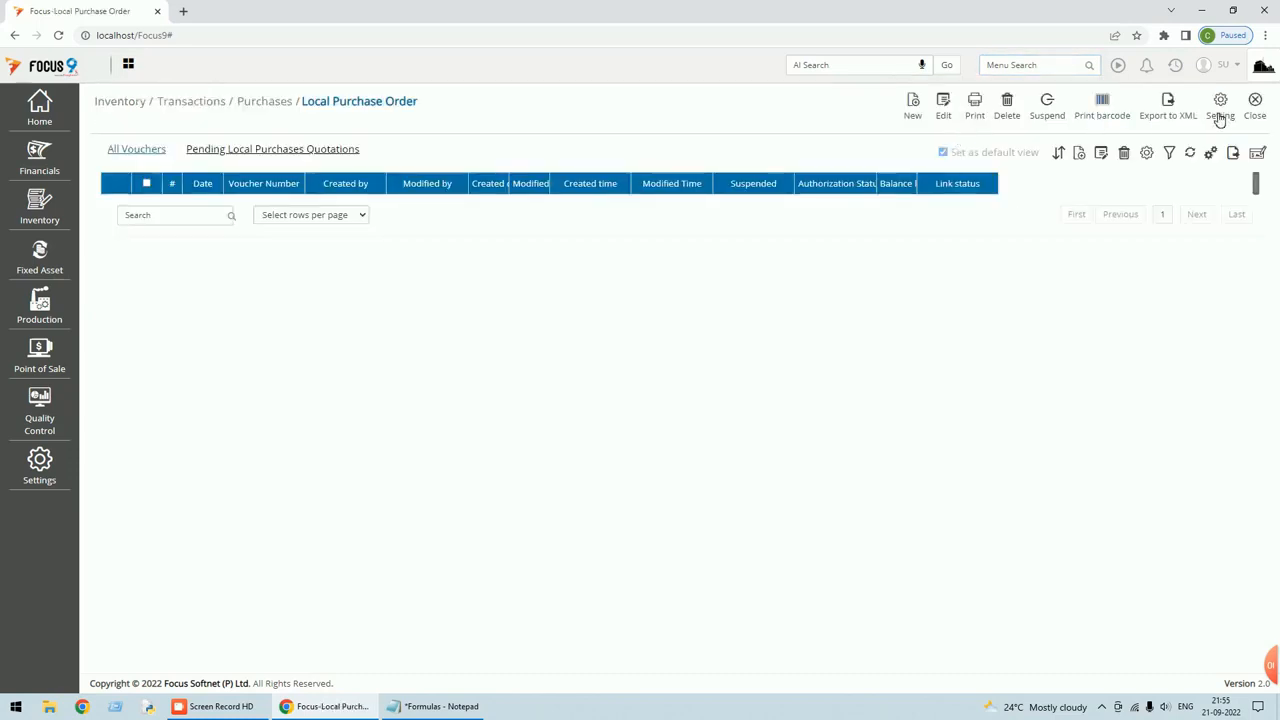
left_click(918, 112)
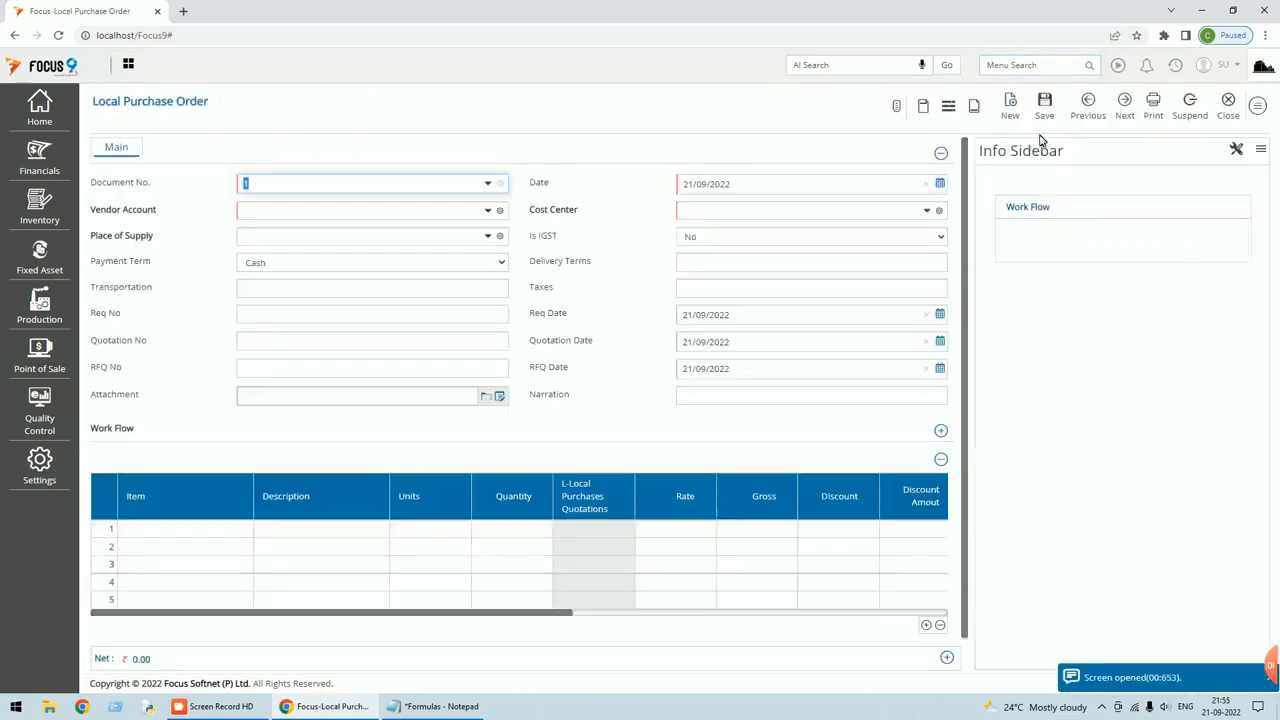
left_click(1258, 105)
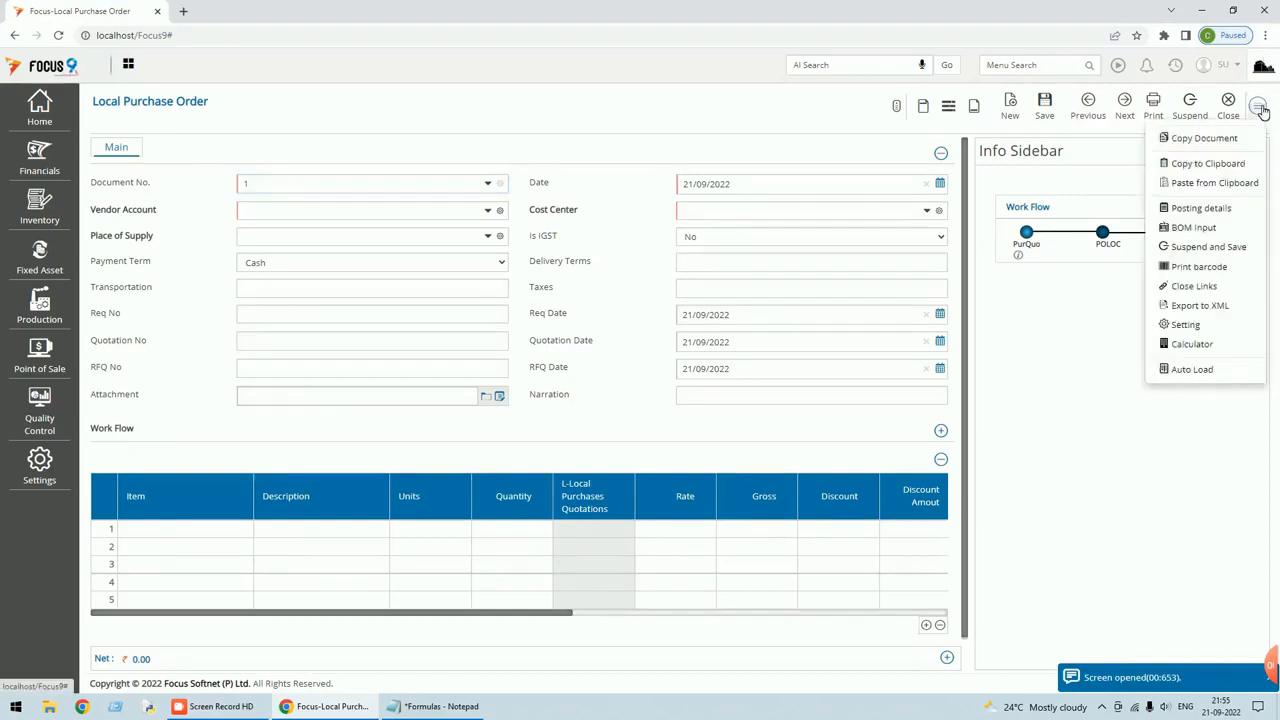
left_click(1200, 183)
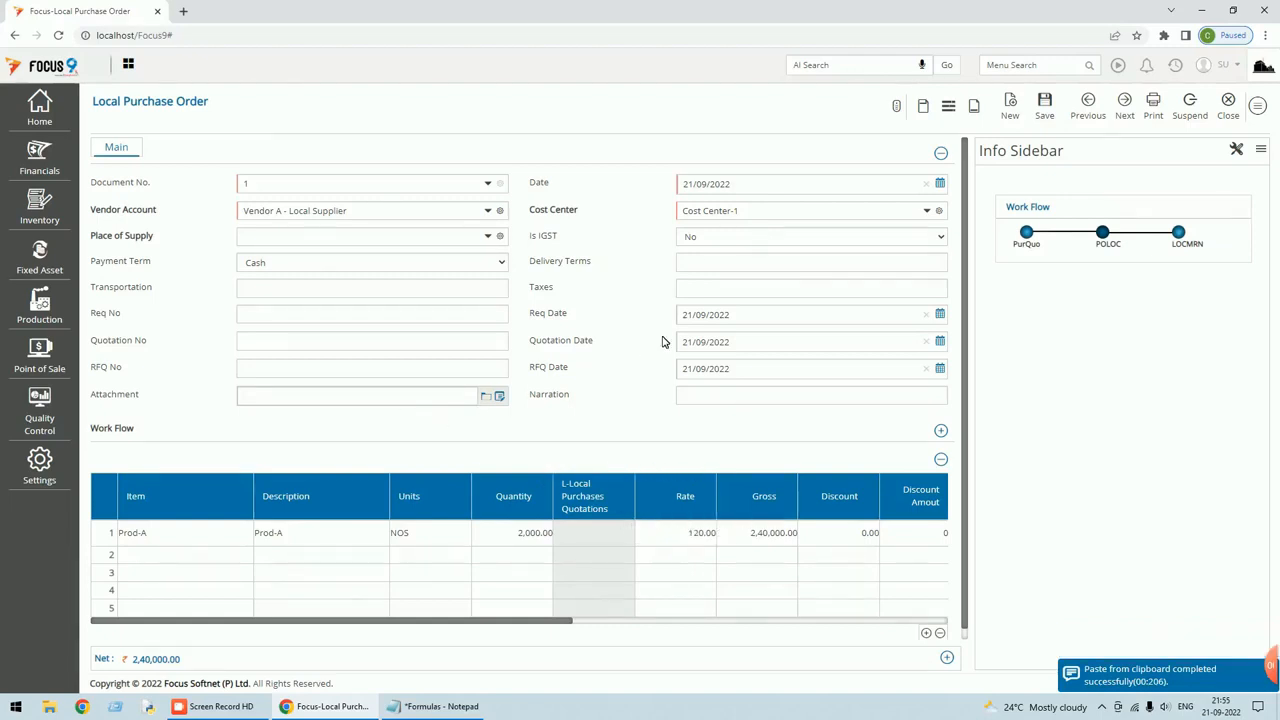
left_click(1050, 104)
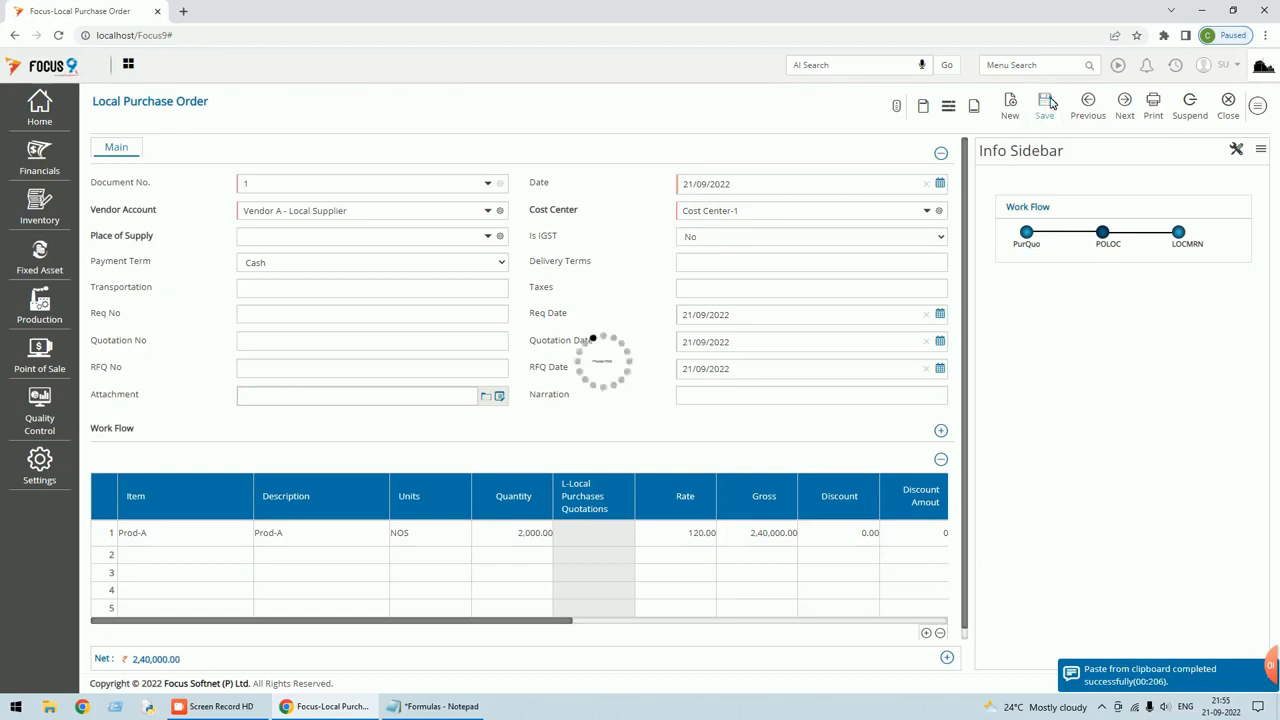
left_click(1090, 104)
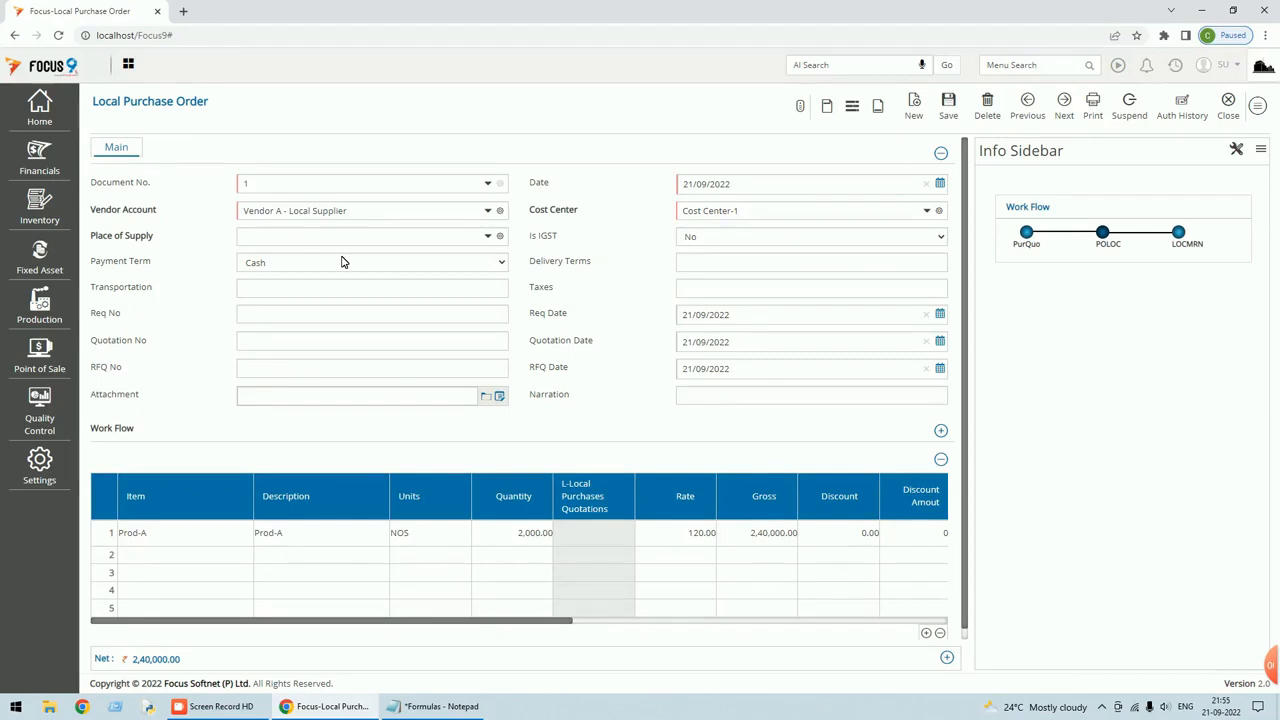
Close the Local Purchase Order voucher and search the menus for 'local'.
left_click(1228, 112)
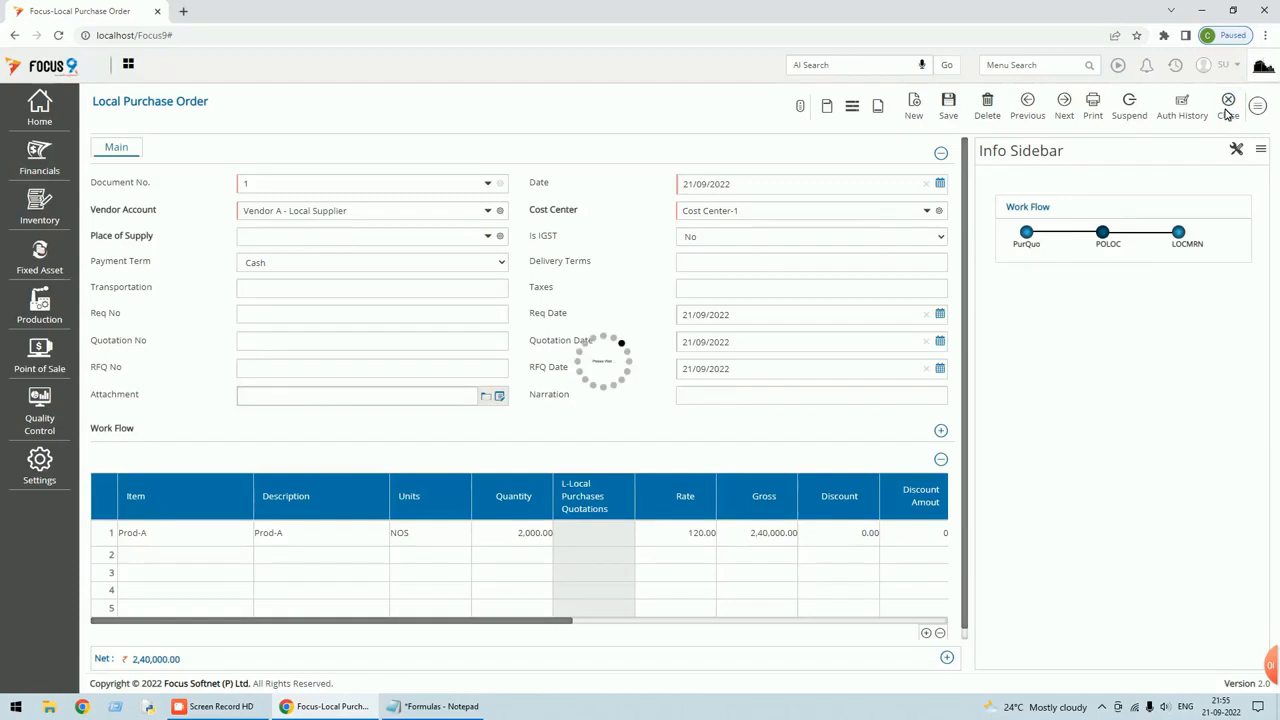
left_click(988, 65)
type("local")
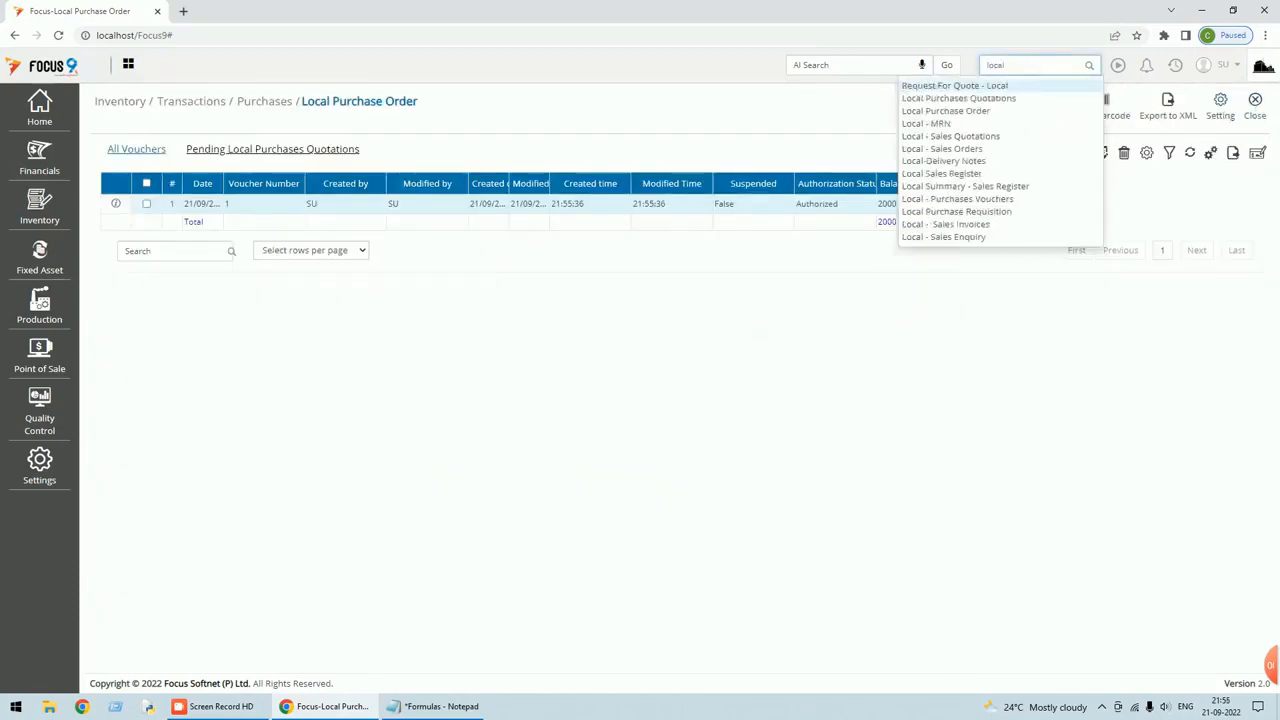
Start a new Local - MRN voucher, document 1 dated 21/09/2022, and show its extra options.
left_click(944, 124)
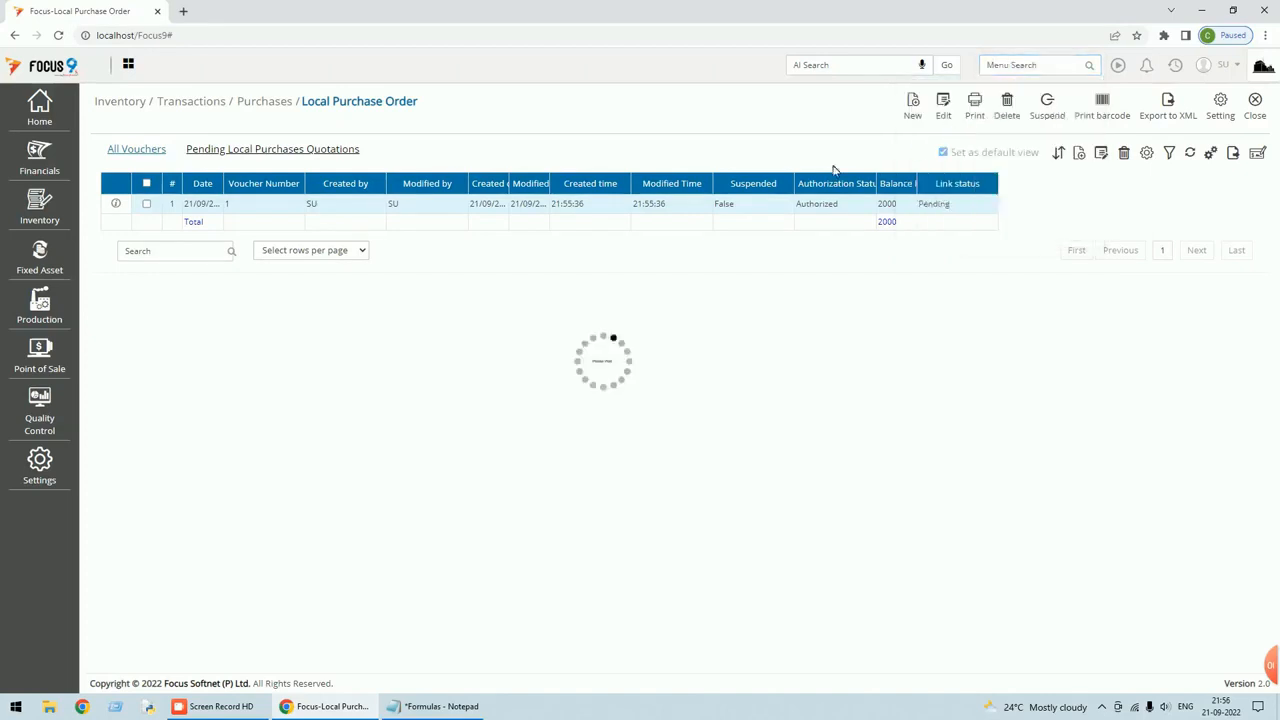
left_click(920, 108)
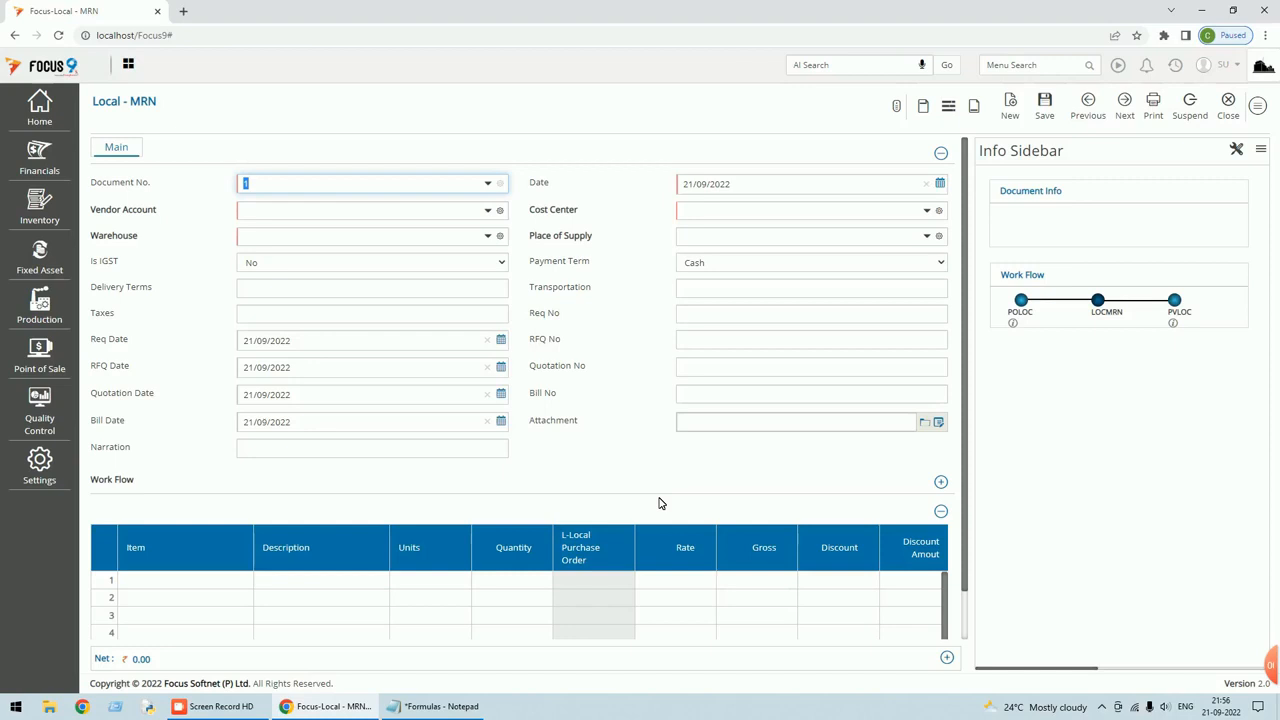
left_click(1259, 106)
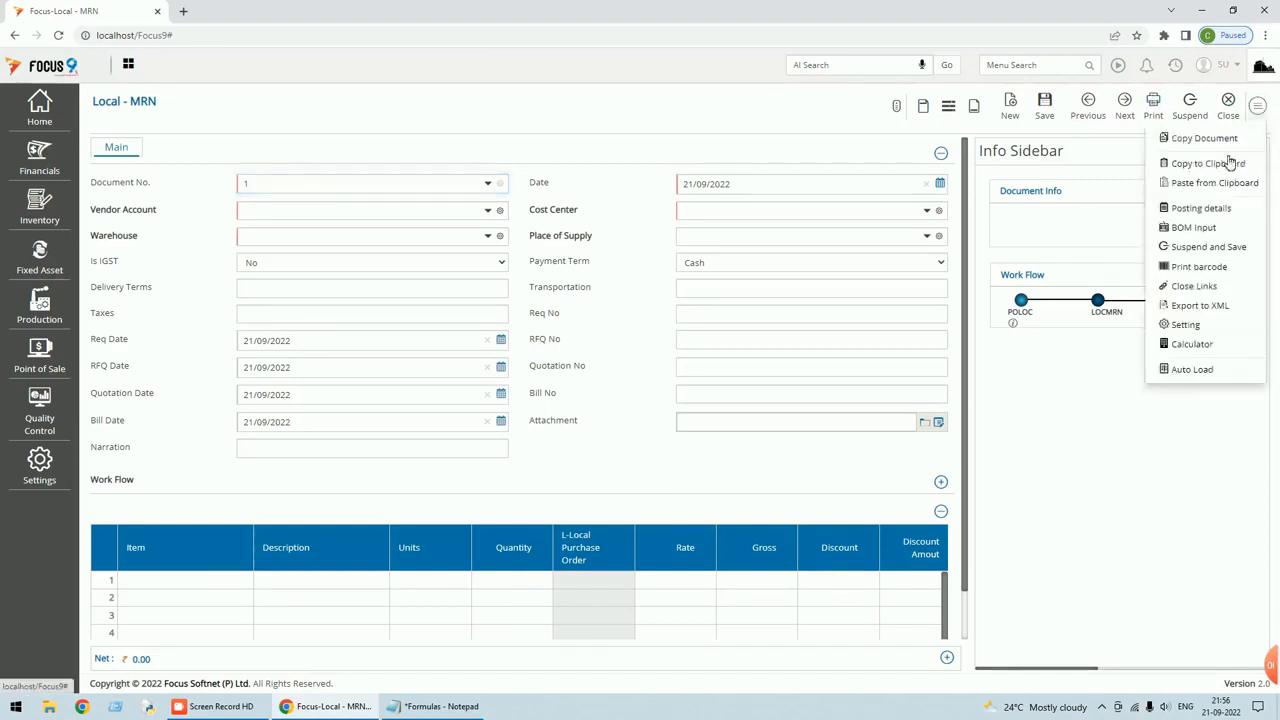
Add a new body field captioned QC Qty with 2 decimals.
left_click(1185, 324)
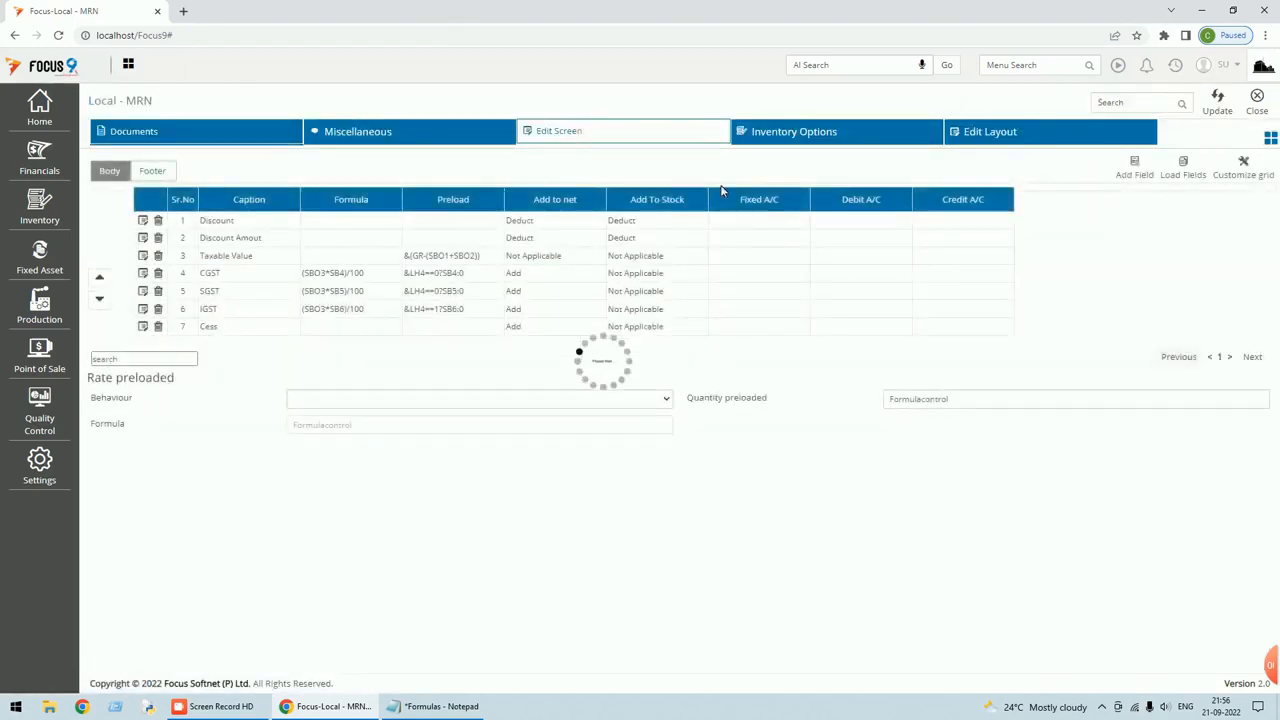
left_click(1128, 178)
left_click(757, 111)
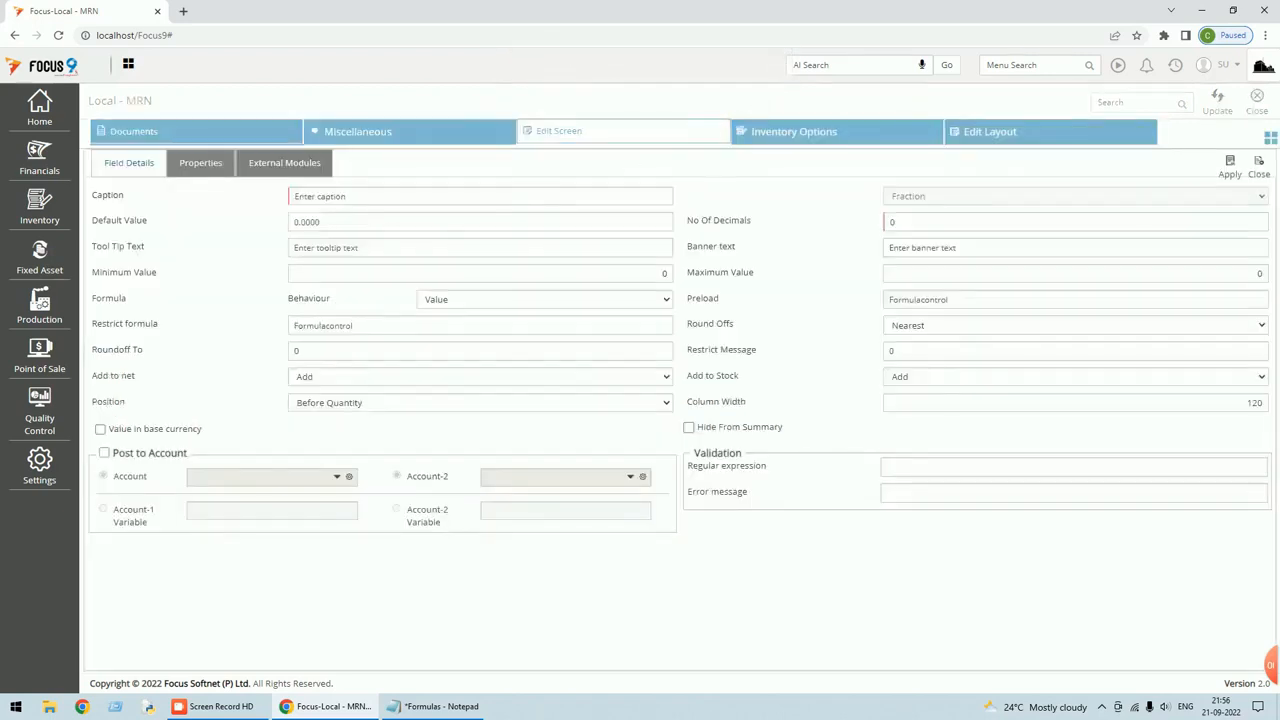
type("QC Qty")
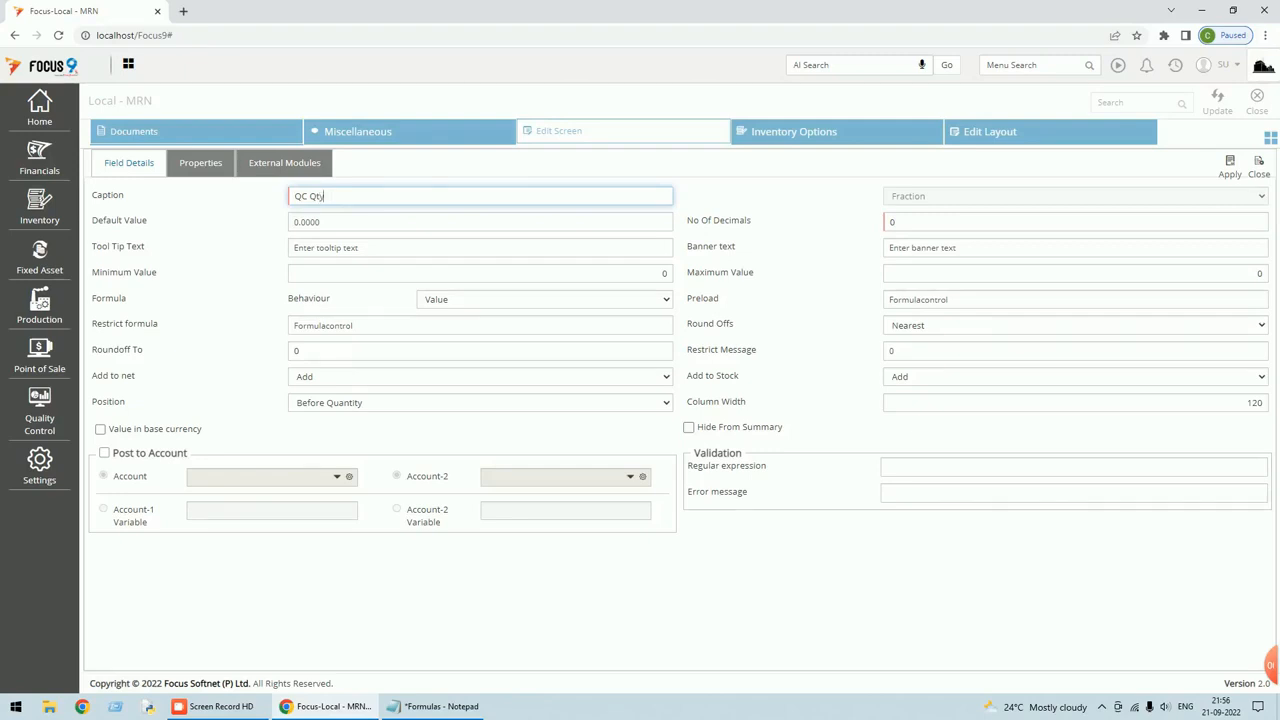
left_click(888, 222)
type("2")
key("Tab")
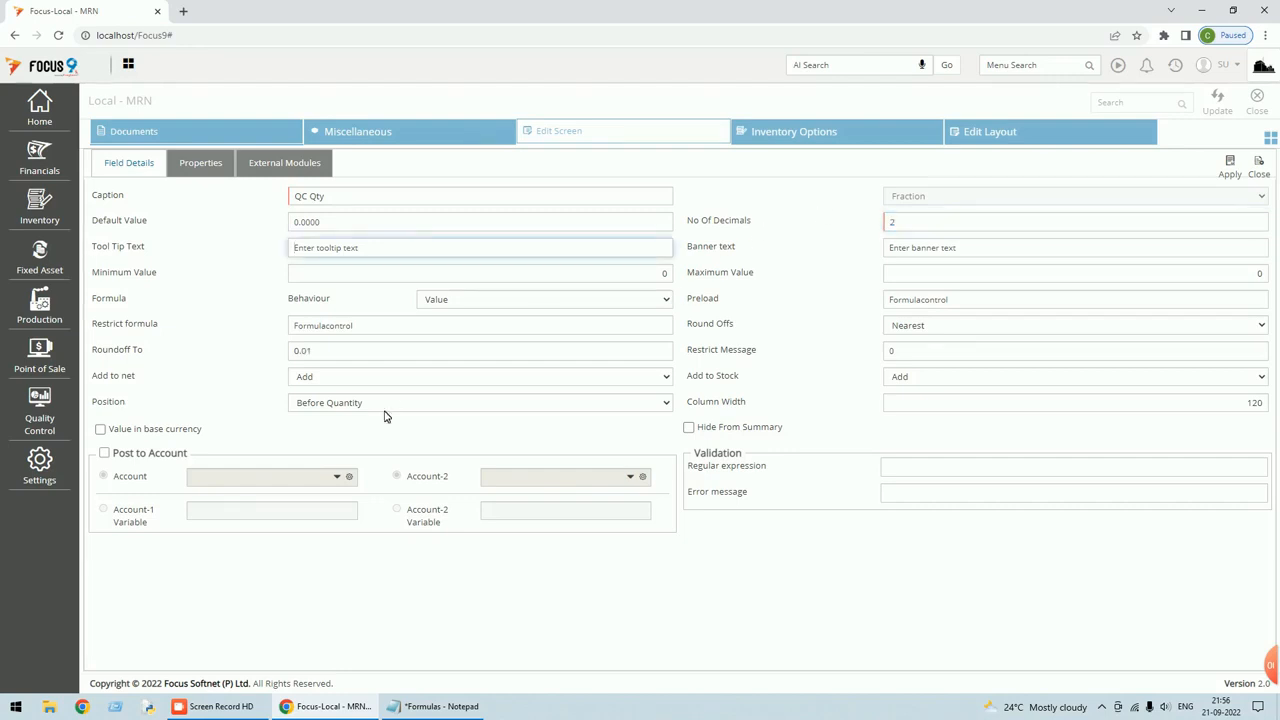
Keep QC Qty out of net and stock, position it between Quantity and Rate, and apply.
left_click(446, 376)
left_click(362, 420)
left_click(655, 405)
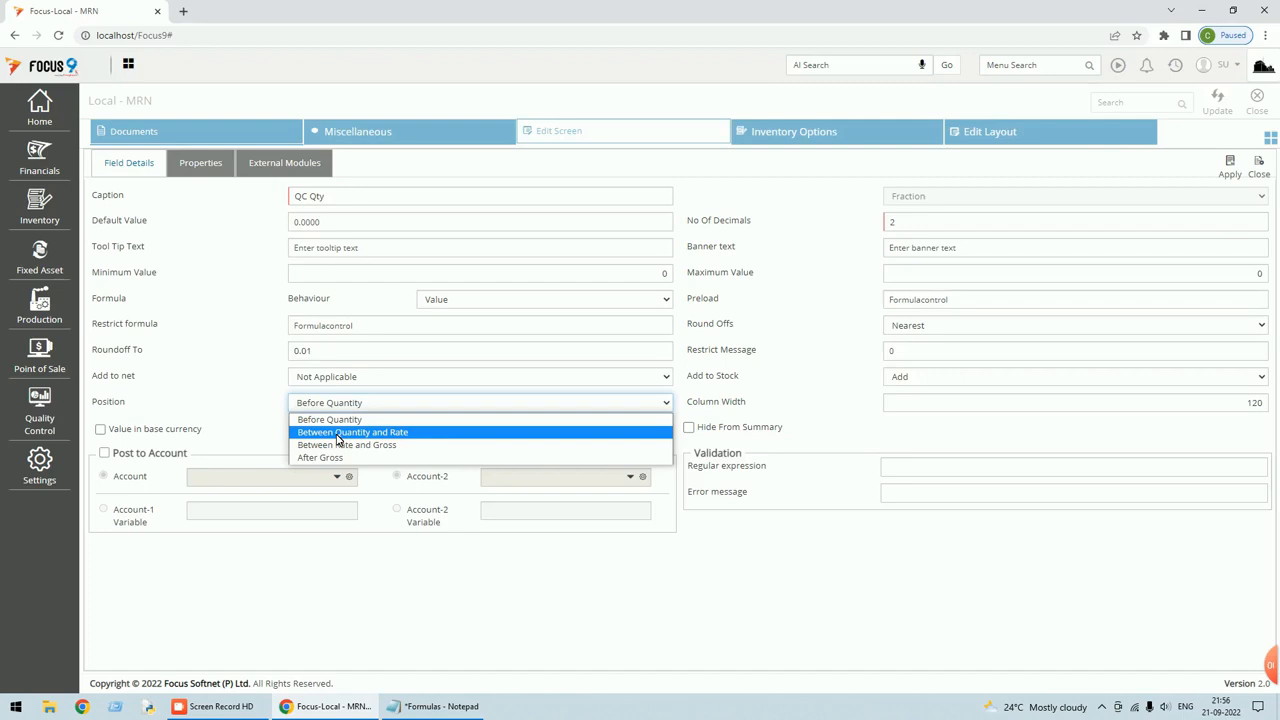
left_click(338, 433)
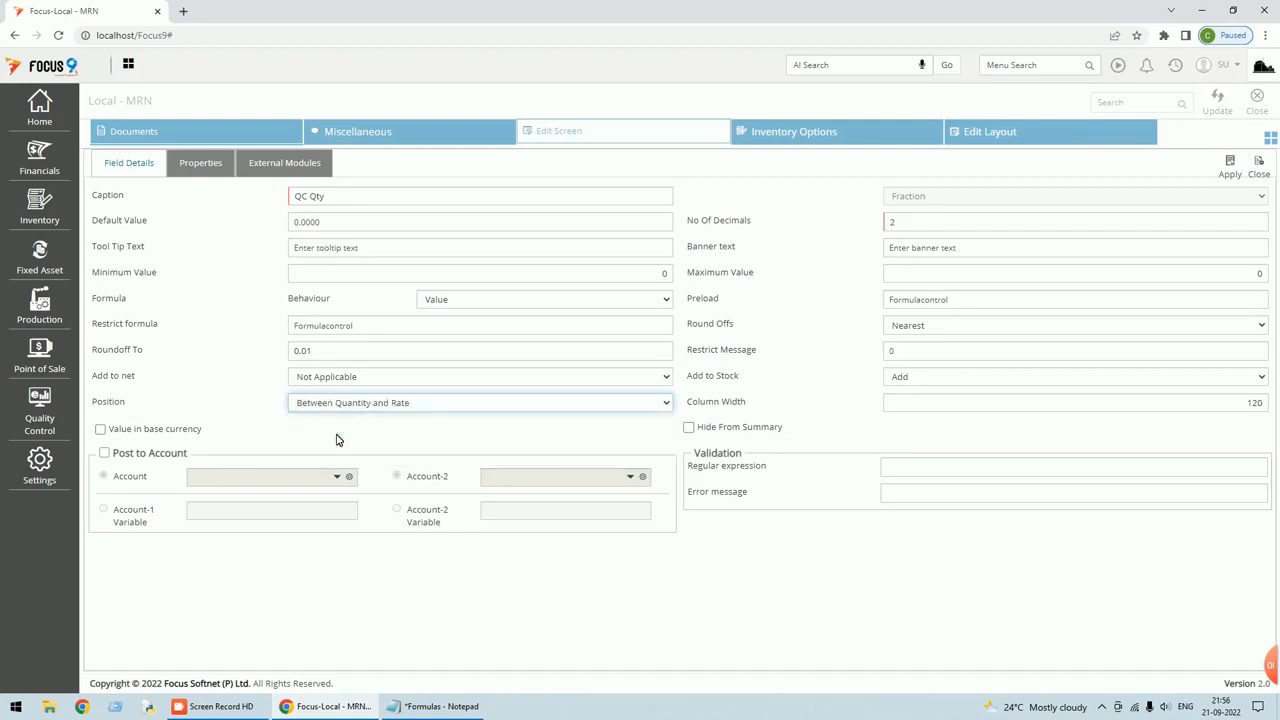
left_click(992, 380)
left_click(926, 420)
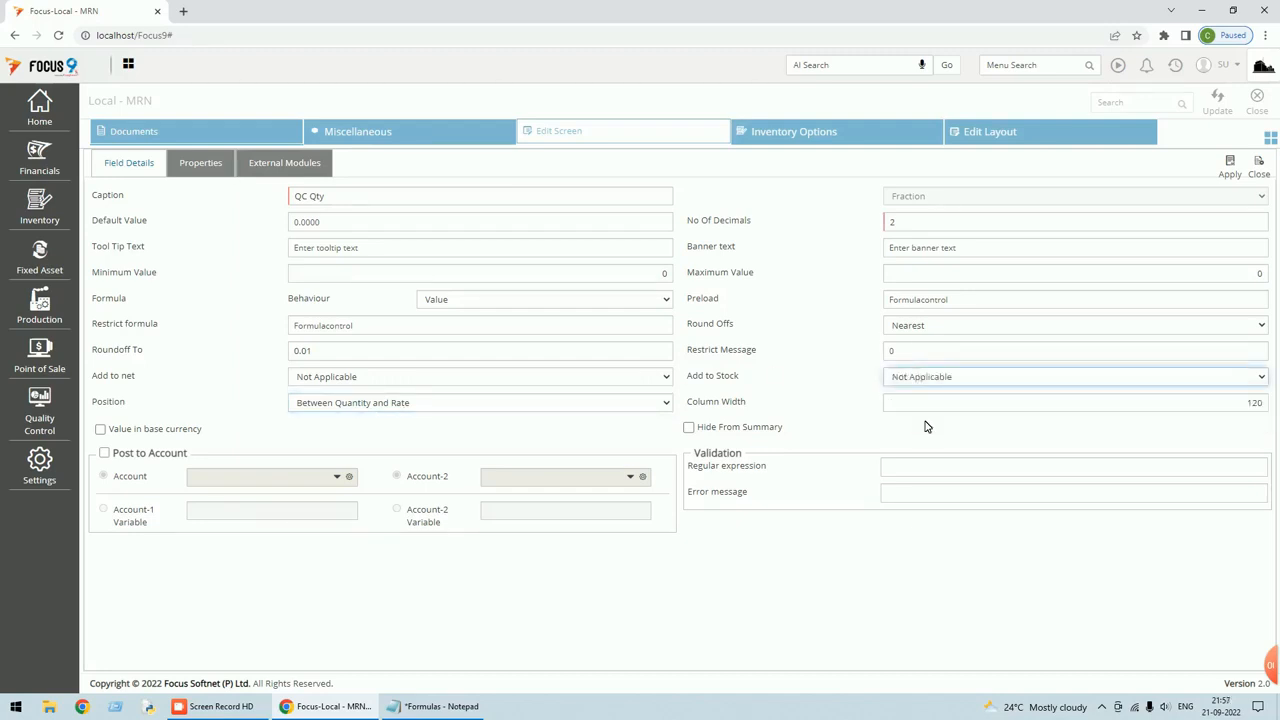
left_click(1230, 163)
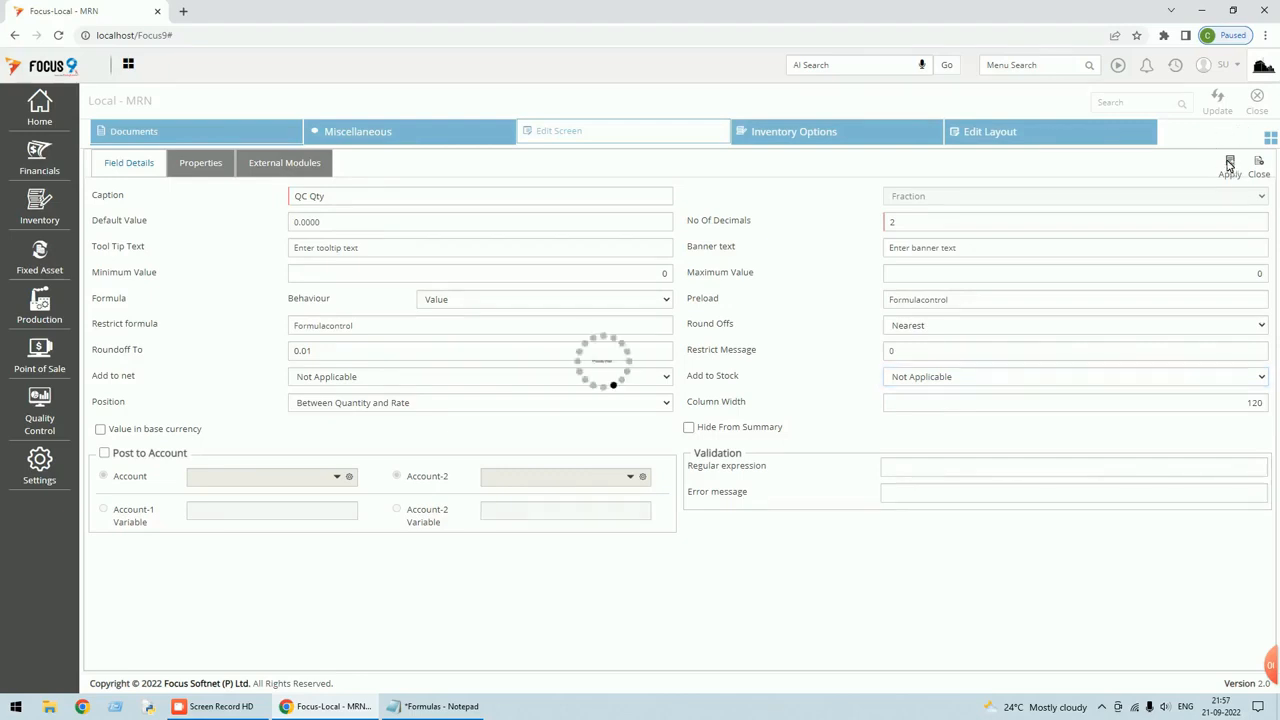
Close customisation and check row 1's QC Qty cell on the MRN holding Prod-A 2,000 at 120.
left_click(1259, 111)
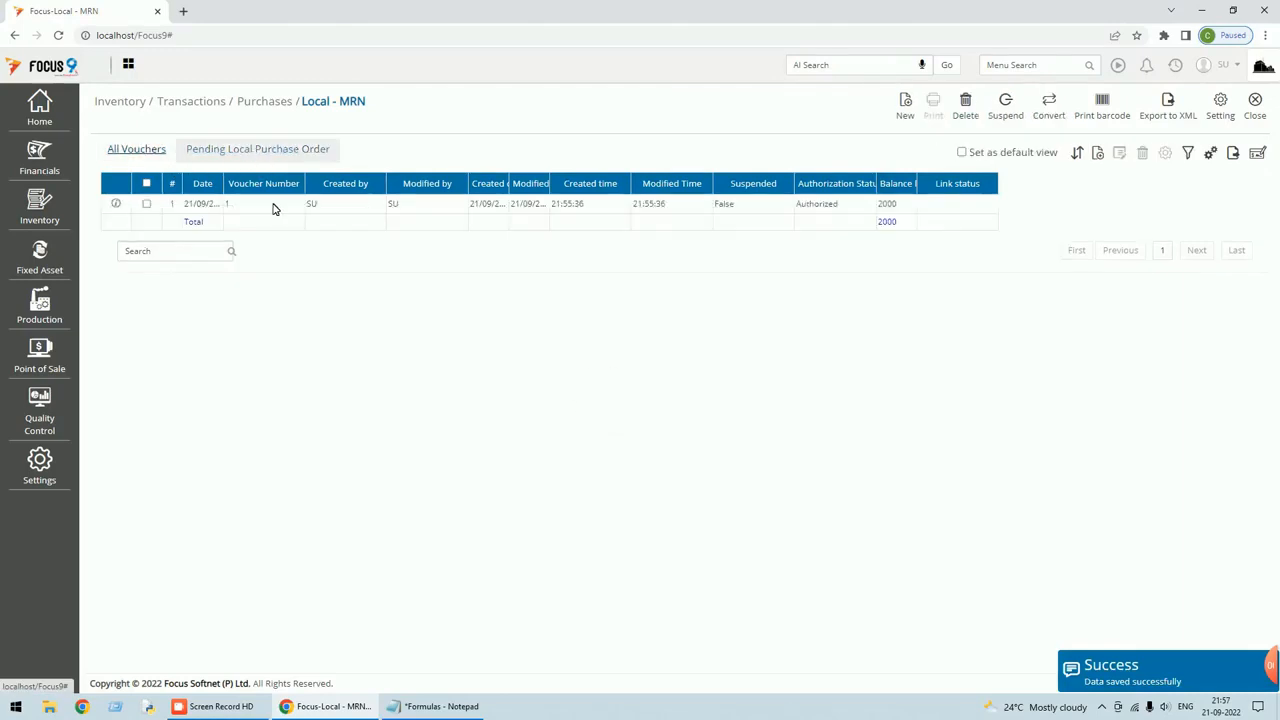
left_click(274, 206)
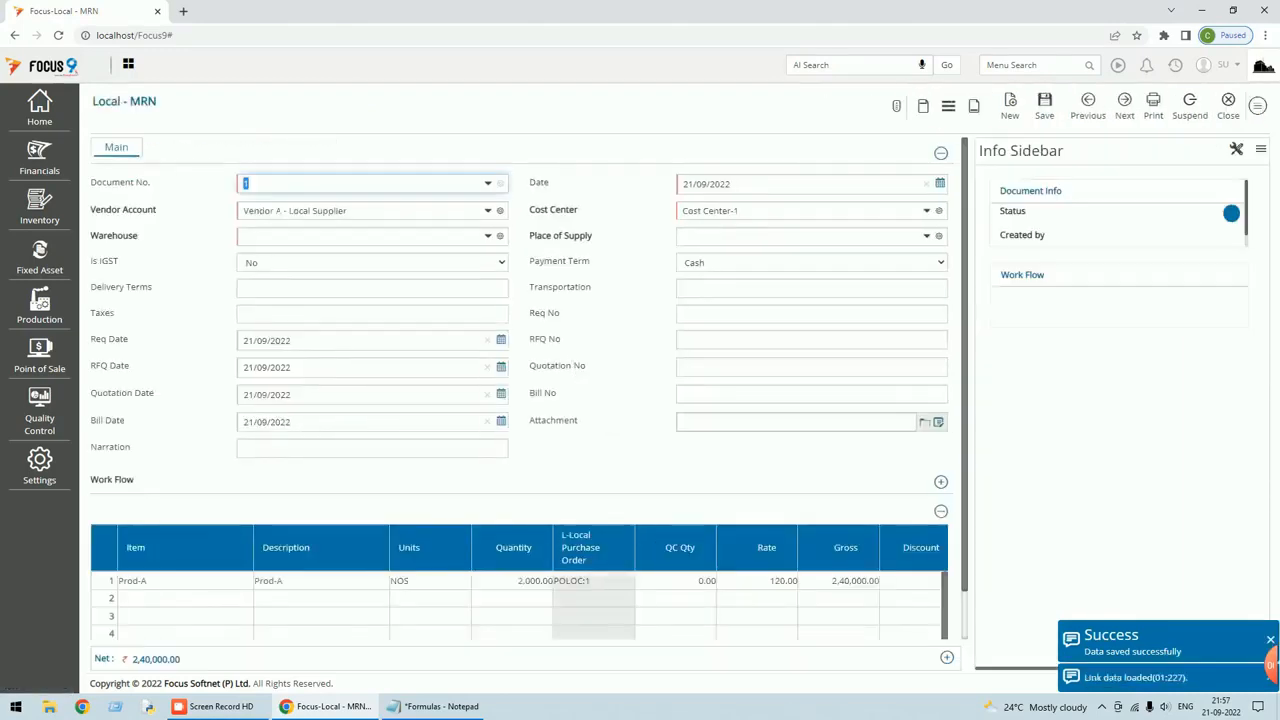
left_click(682, 581)
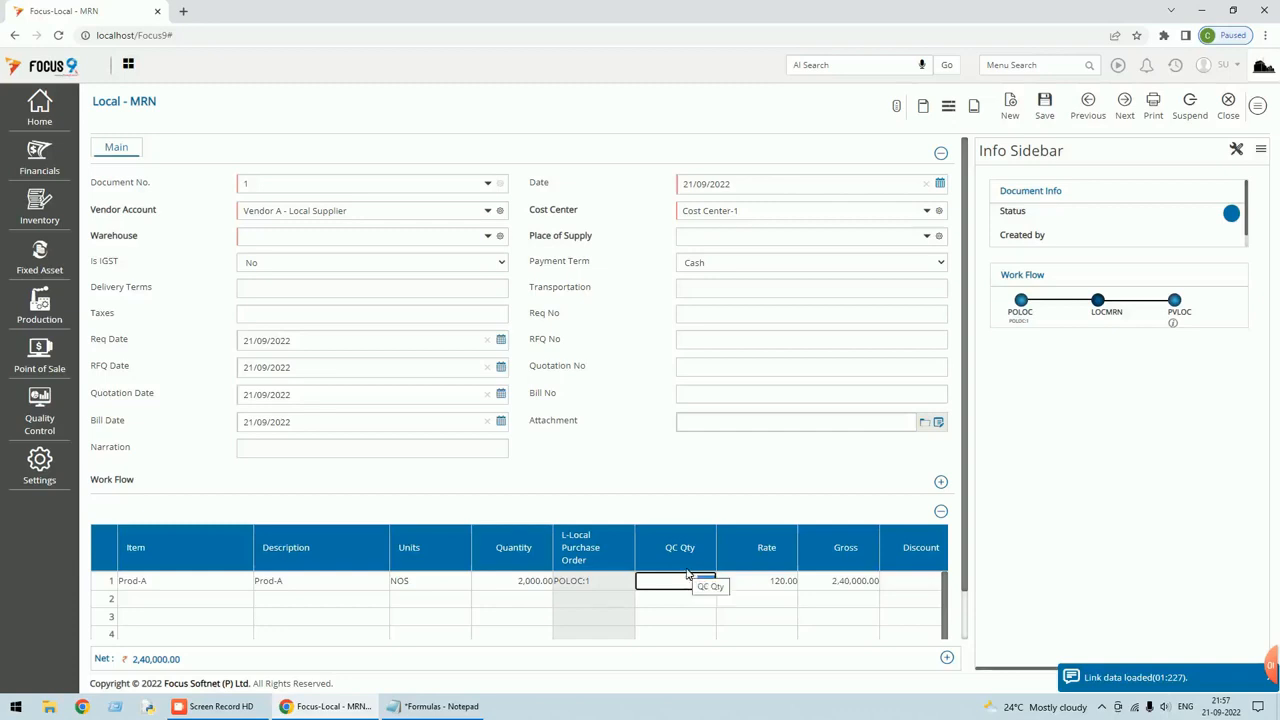
mouse_move(446, 714)
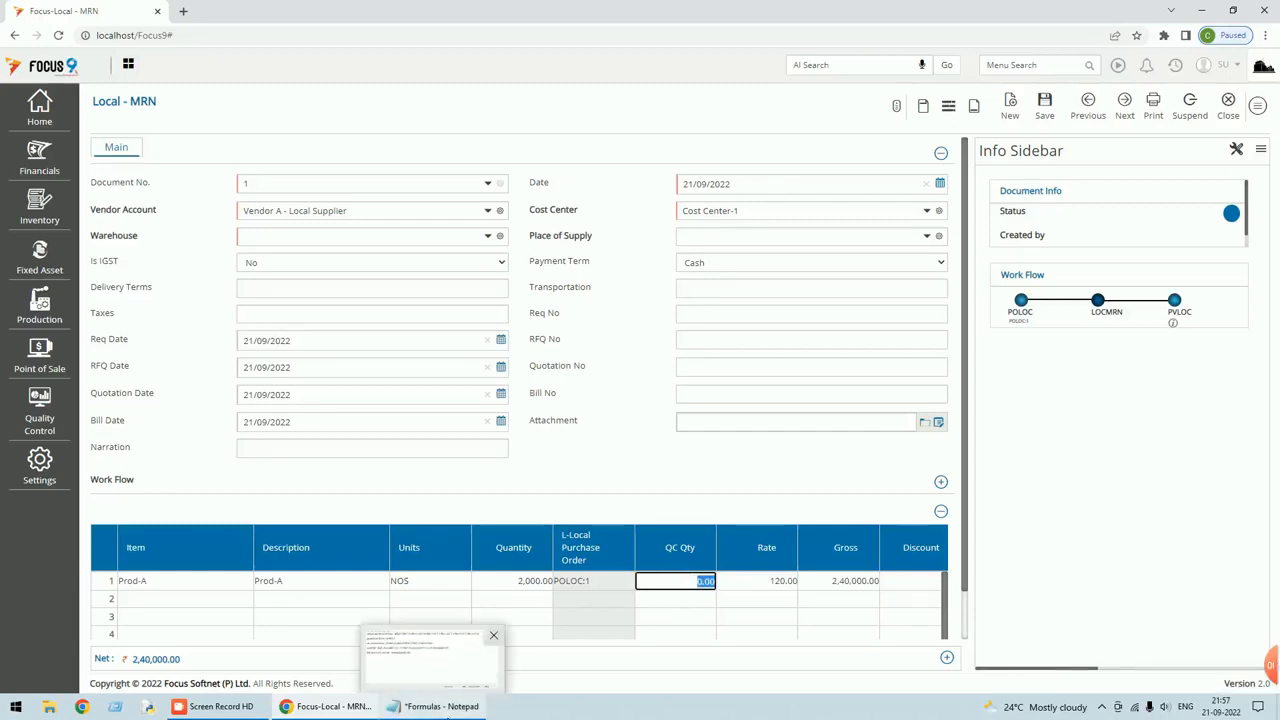
Copy the sample qty check formula &Qty>=3001?25:…:0 from the Formulas notes and close Notepad.
left_click(449, 710)
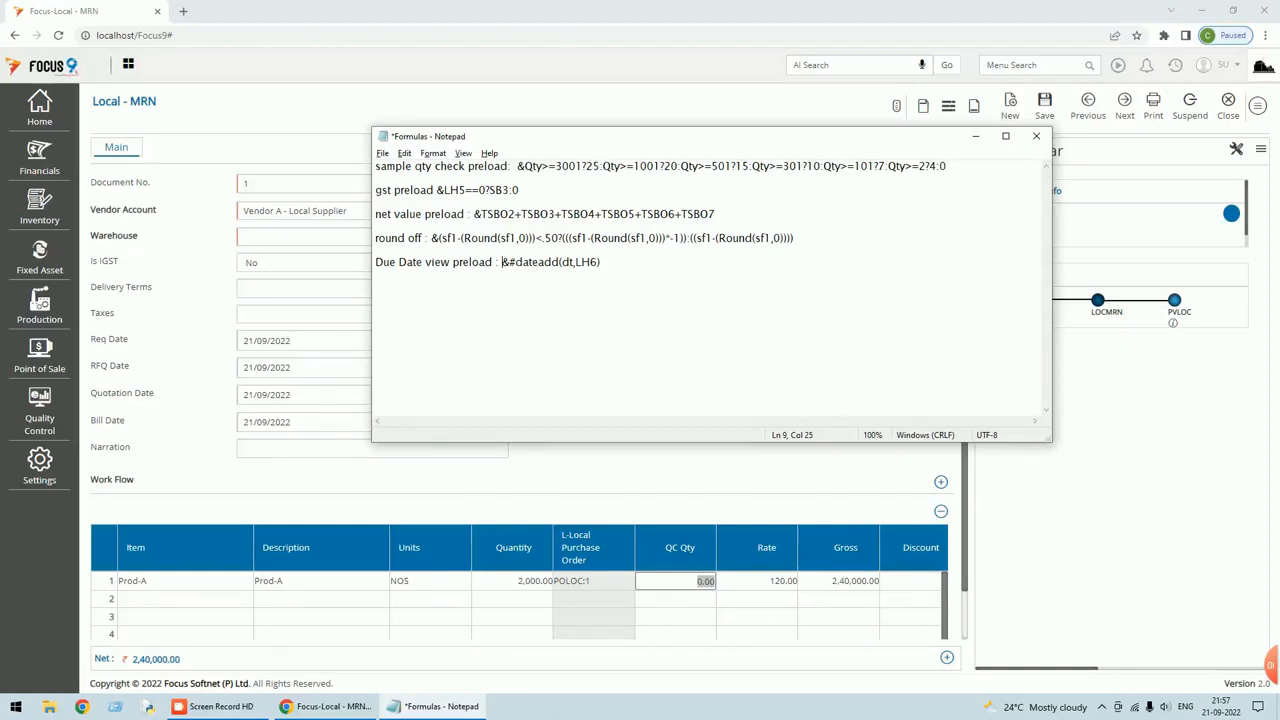
left_click_drag(600, 166, 586, 166)
left_click(603, 166)
key("End")
key("shift+Left")
key("shift+Left")
key("shift+Left")
key("shift+Left")
key("shift+Left")
left_click_drag(946, 166, 654, 166)
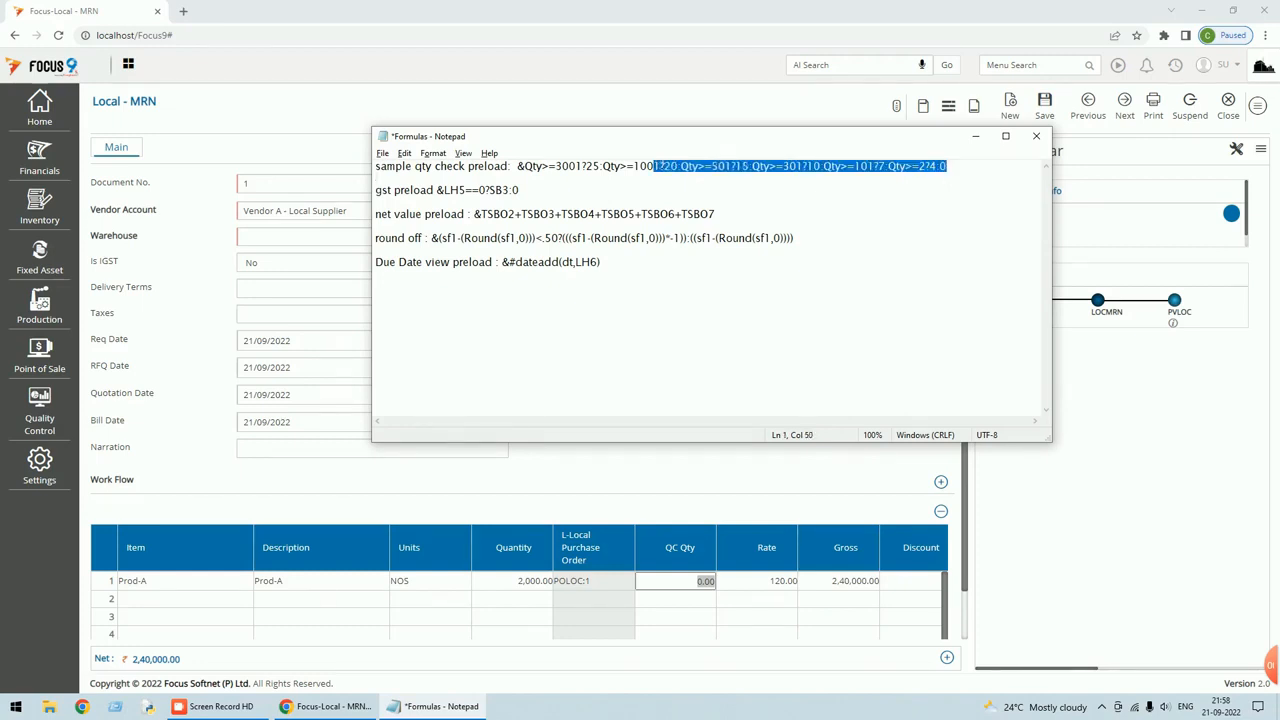
key("shift+Left")
key("shift+Left")
key("shift+Left")
key("shift+Left")
key("shift+Home")
key("ctrl+shift+Right")
key("ctrl+shift+Right")
key("ctrl+shift+Right")
key("ctrl+shift+Right")
key("ctrl+shift+Right")
key("ctrl+shift+Right")
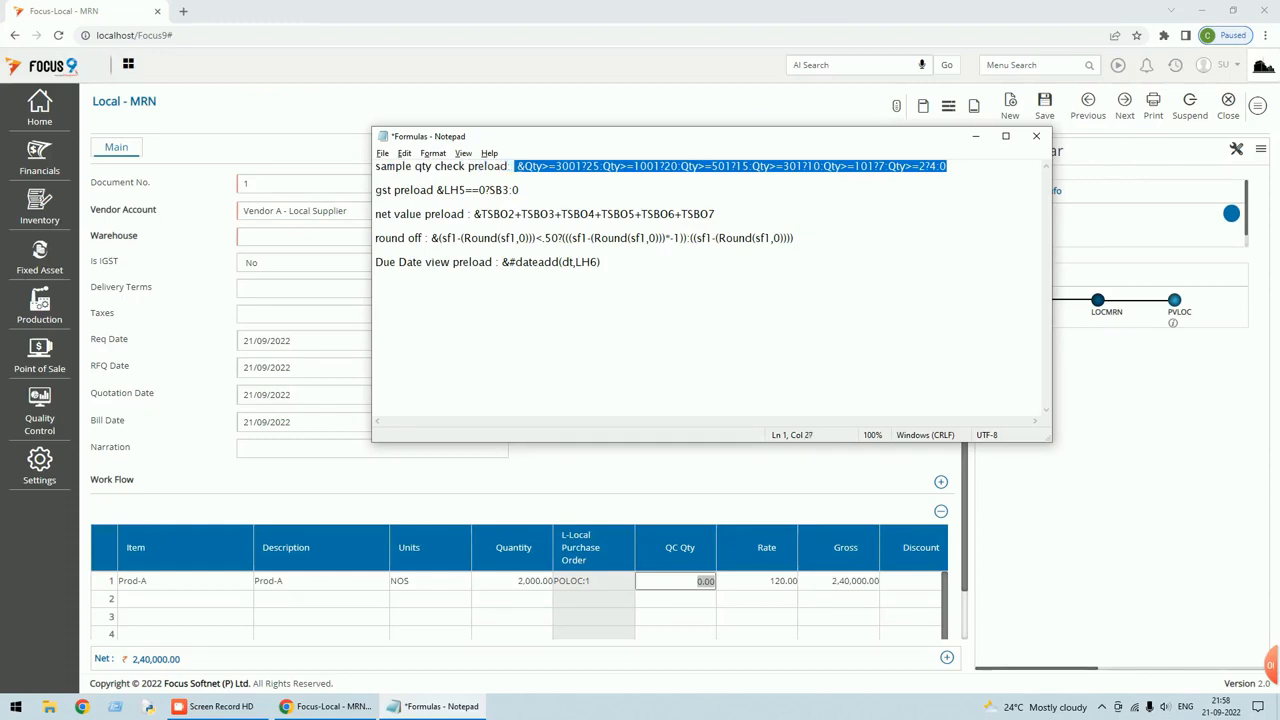
right_click(530, 168)
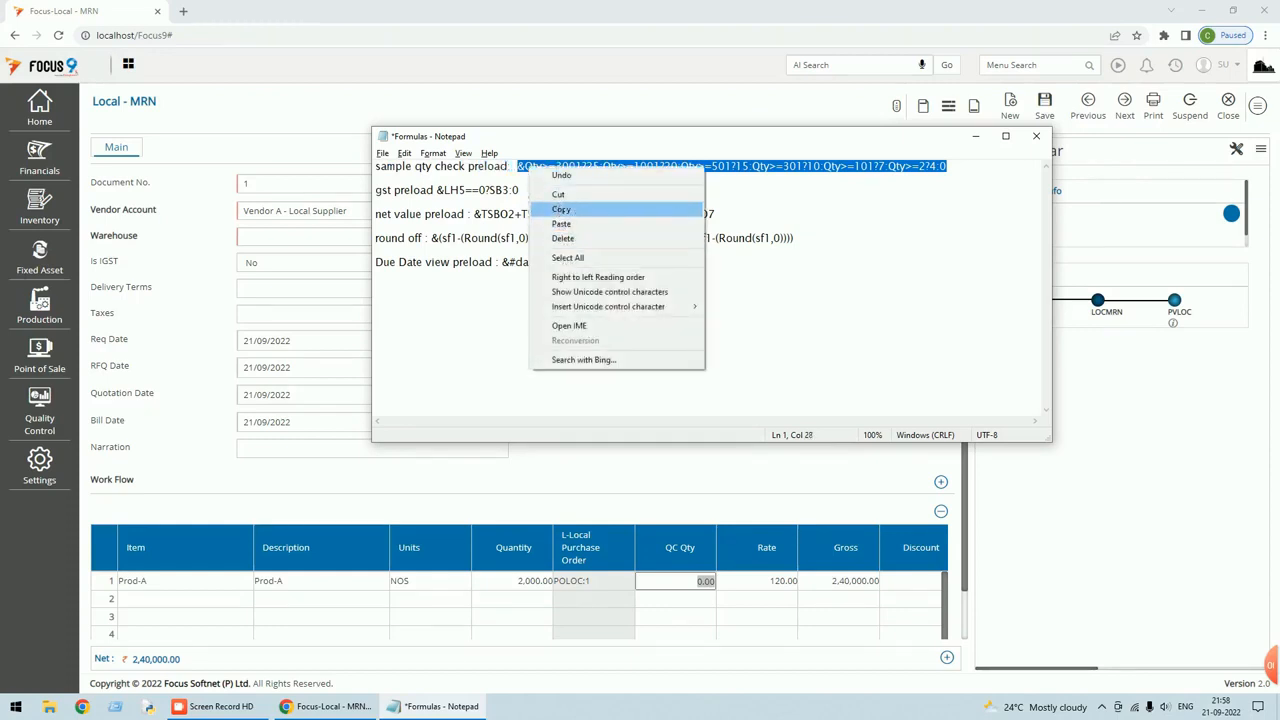
left_click(562, 206)
left_click(1036, 136)
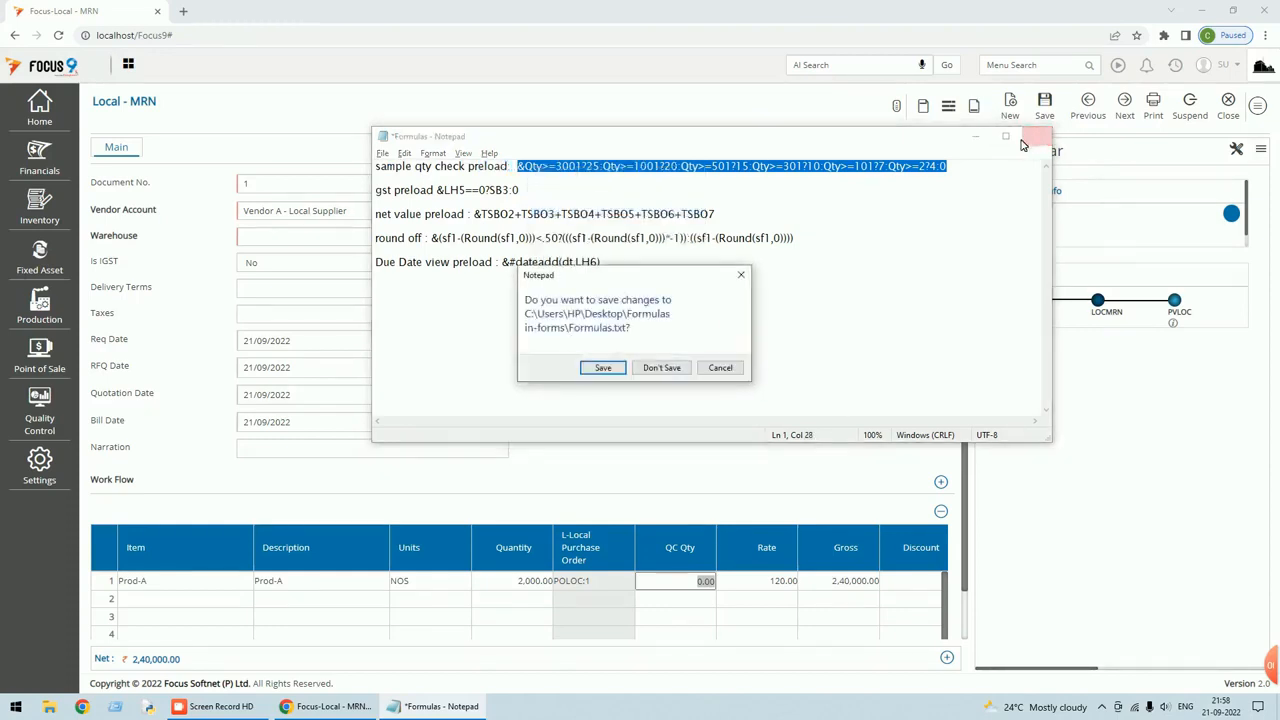
Save Formulas.txt and reach the MRN's Edit Screen field layout, discarding unsaved voucher changes.
left_click(590, 370)
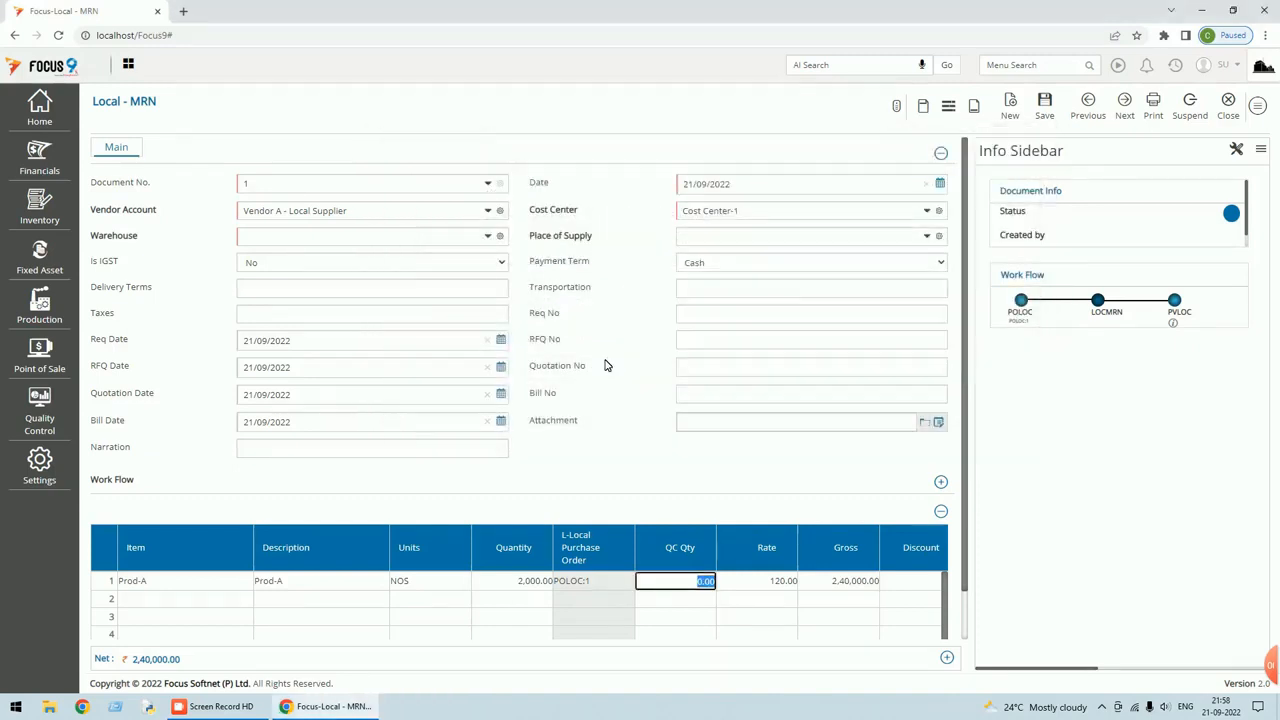
left_click(1260, 106)
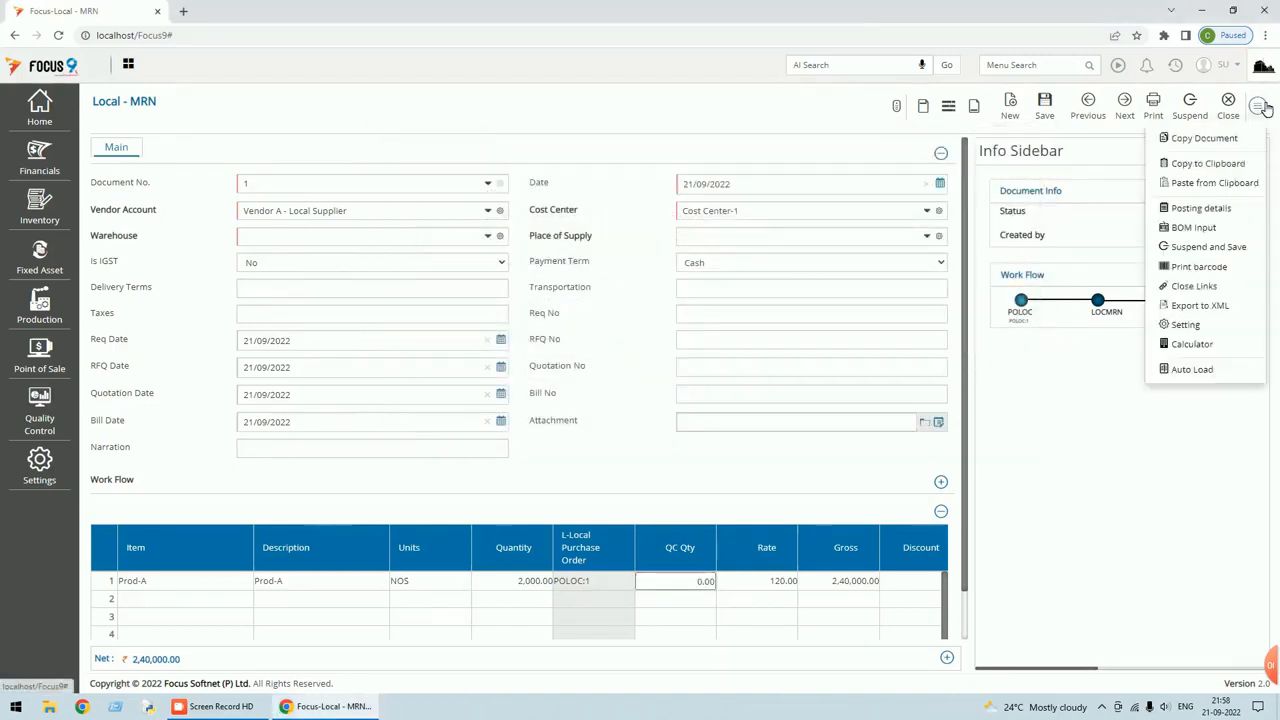
left_click(1184, 325)
left_click(706, 125)
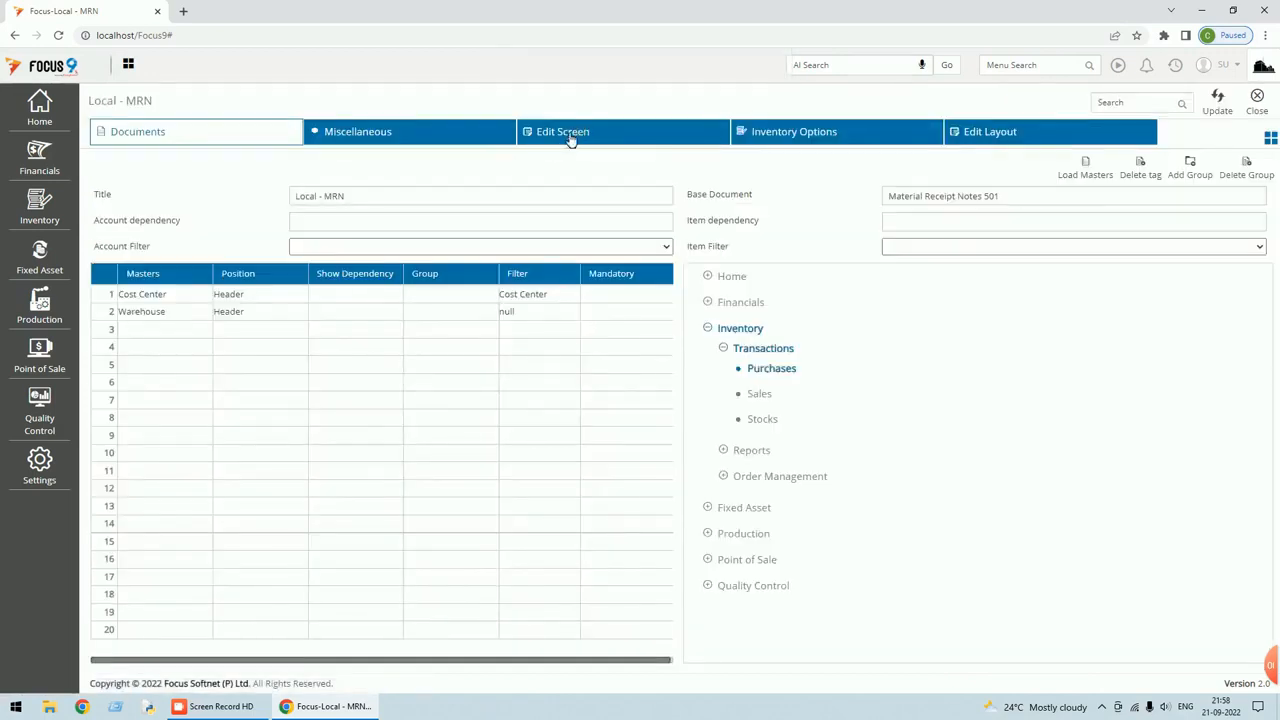
left_click(571, 136)
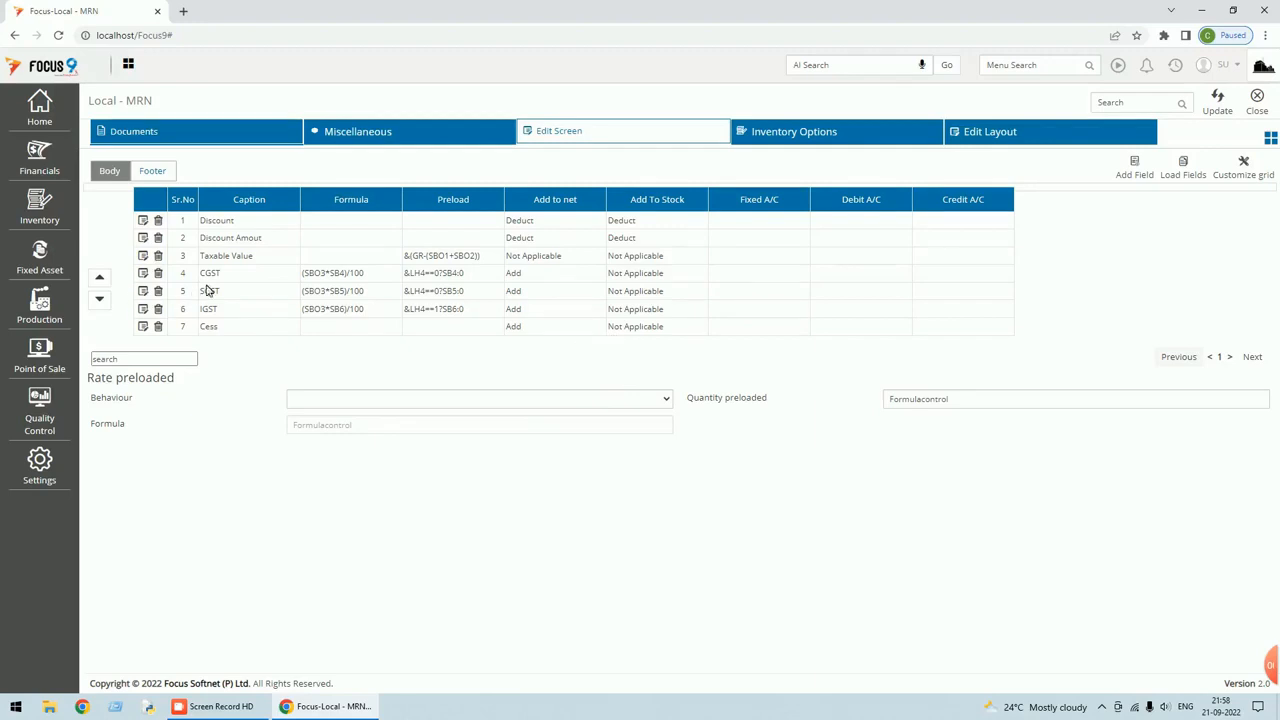
Edit the QC Qty field, keep its behaviour as Value, and bring up the preload formula editor.
left_click(1252, 357)
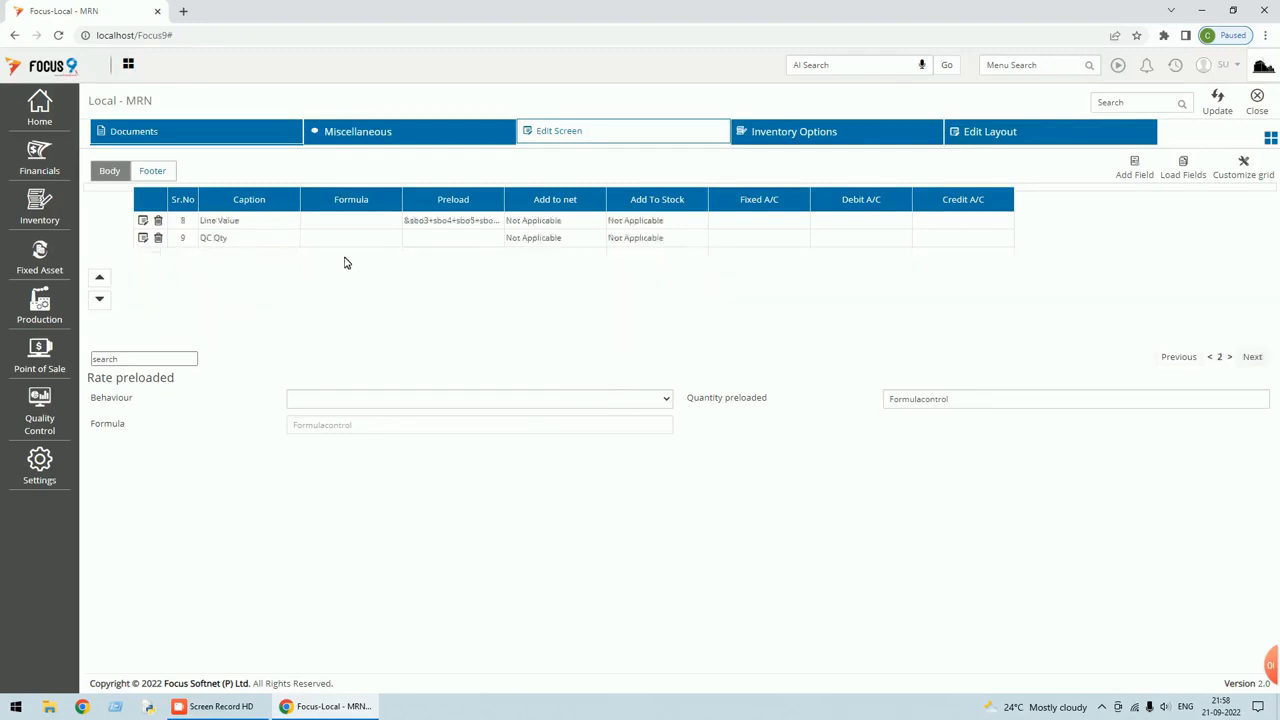
left_click(144, 239)
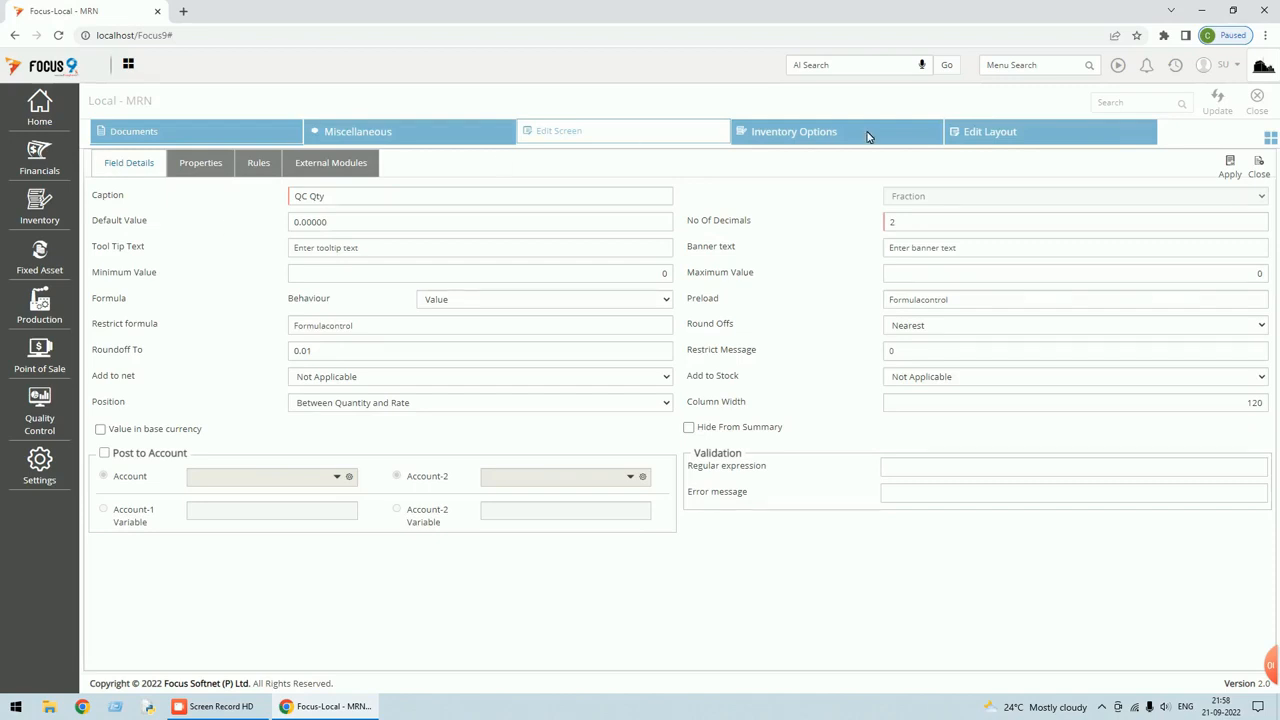
left_click(466, 304)
left_click(459, 318)
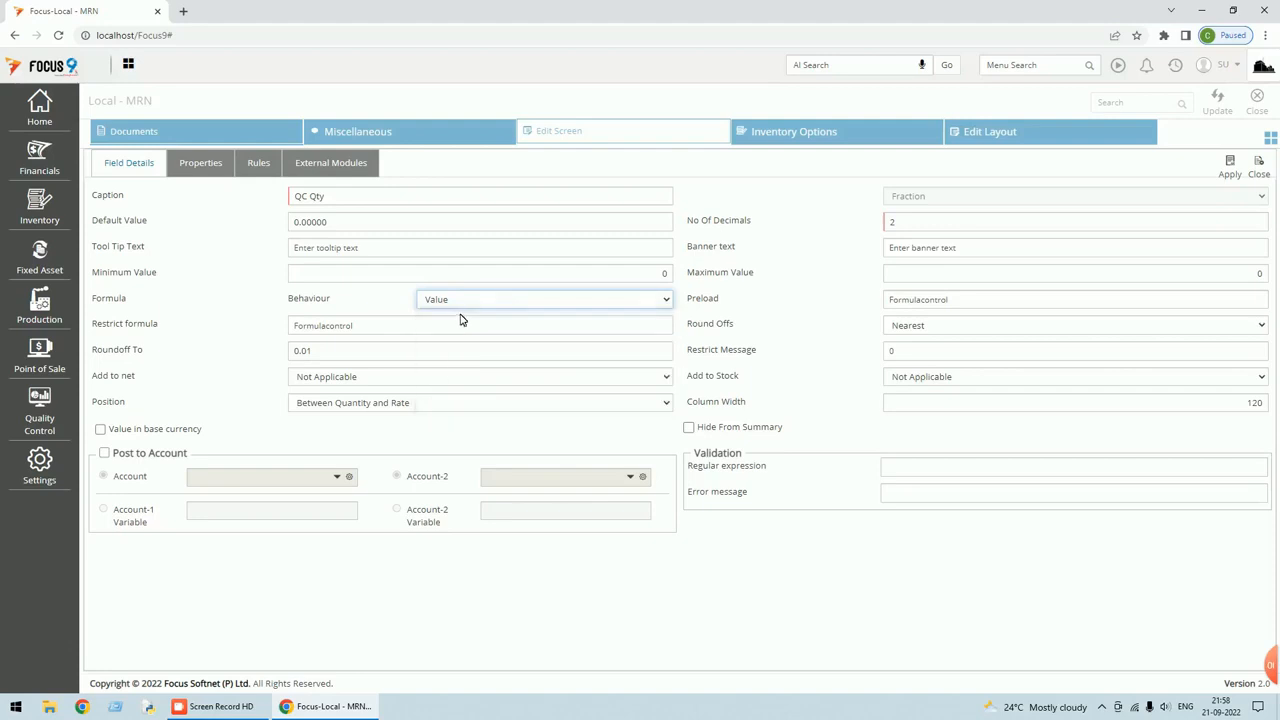
left_click(884, 298)
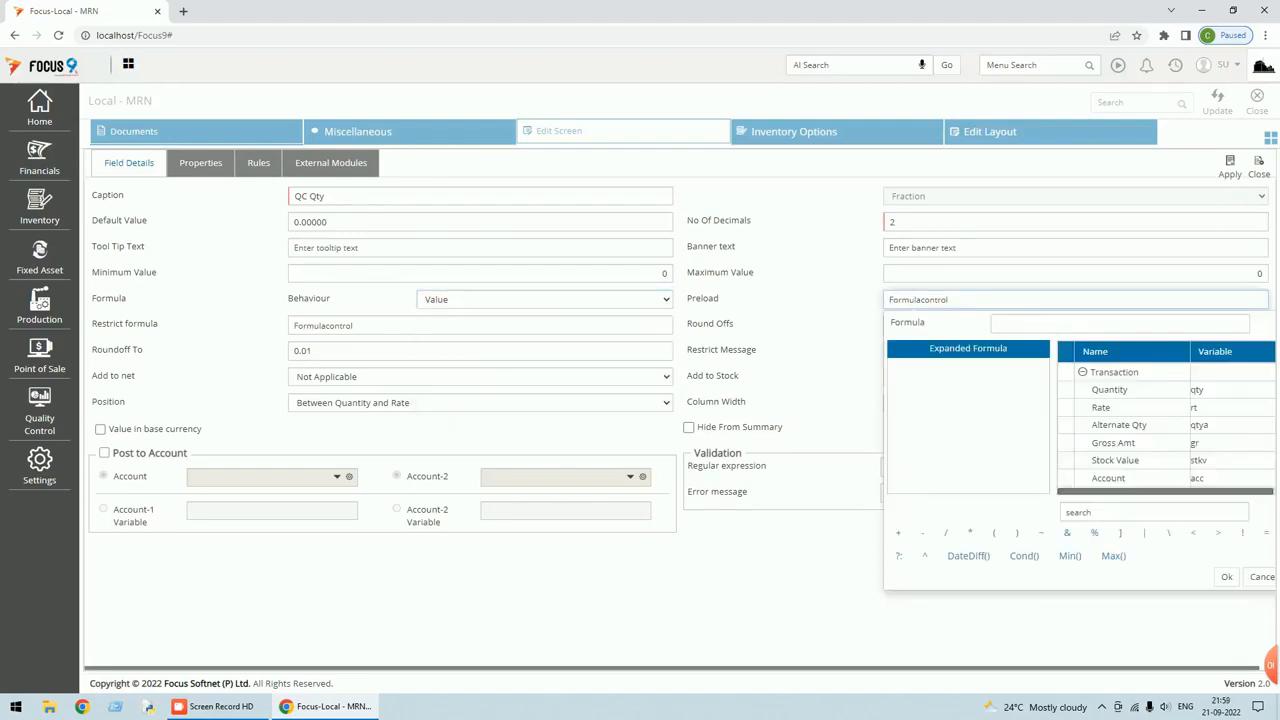
Paste &Qty>=3001?25:…:0 as the QC Qty preload formula, then apply and save the layout.
left_click(1090, 512)
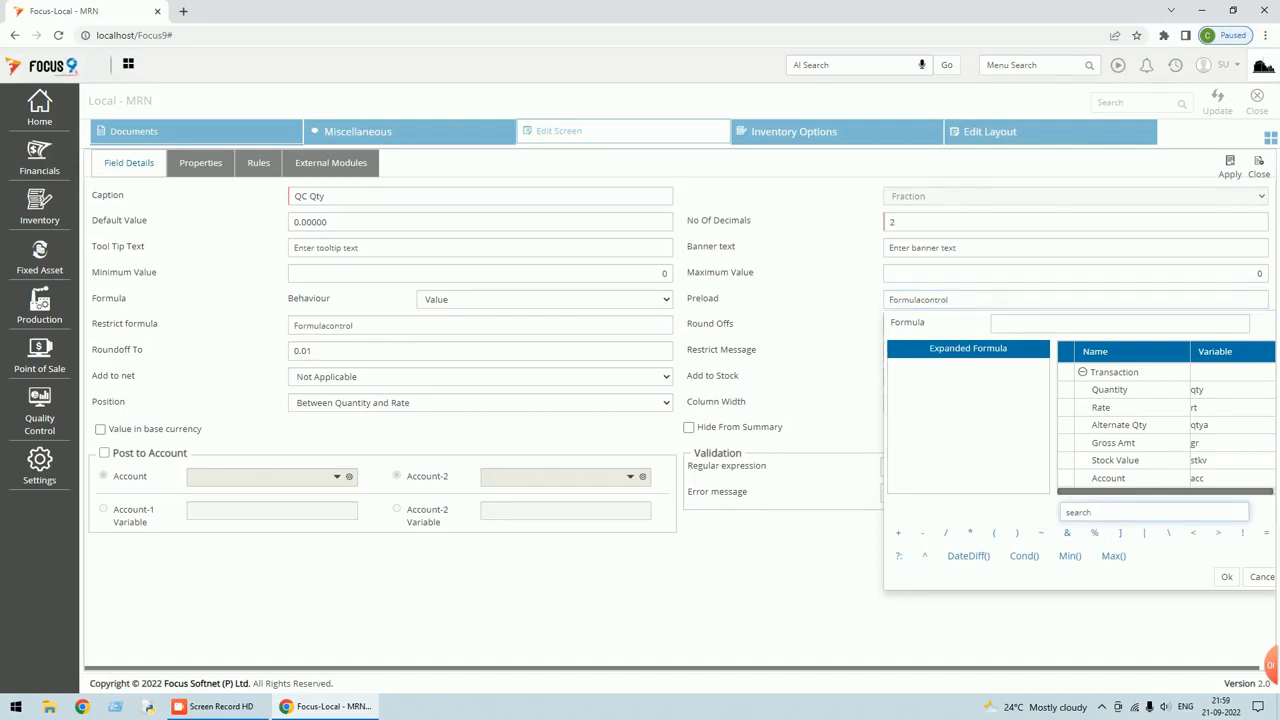
type("QU")
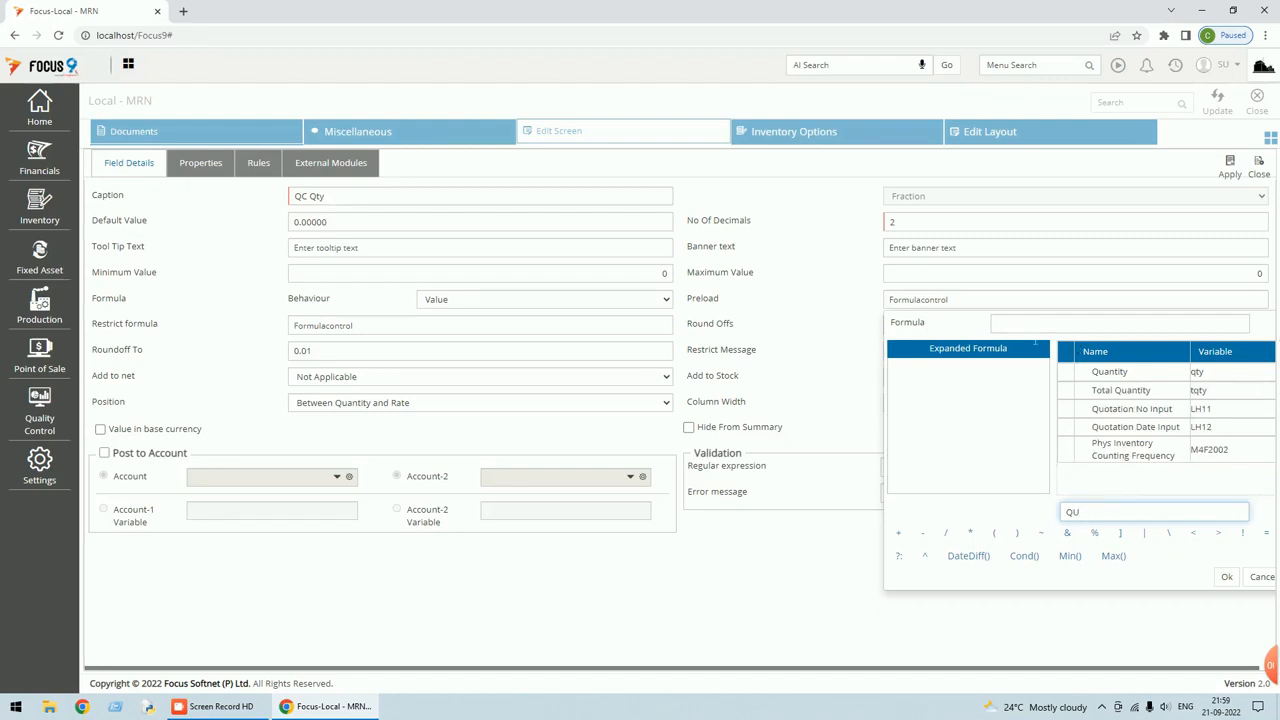
left_click(997, 323)
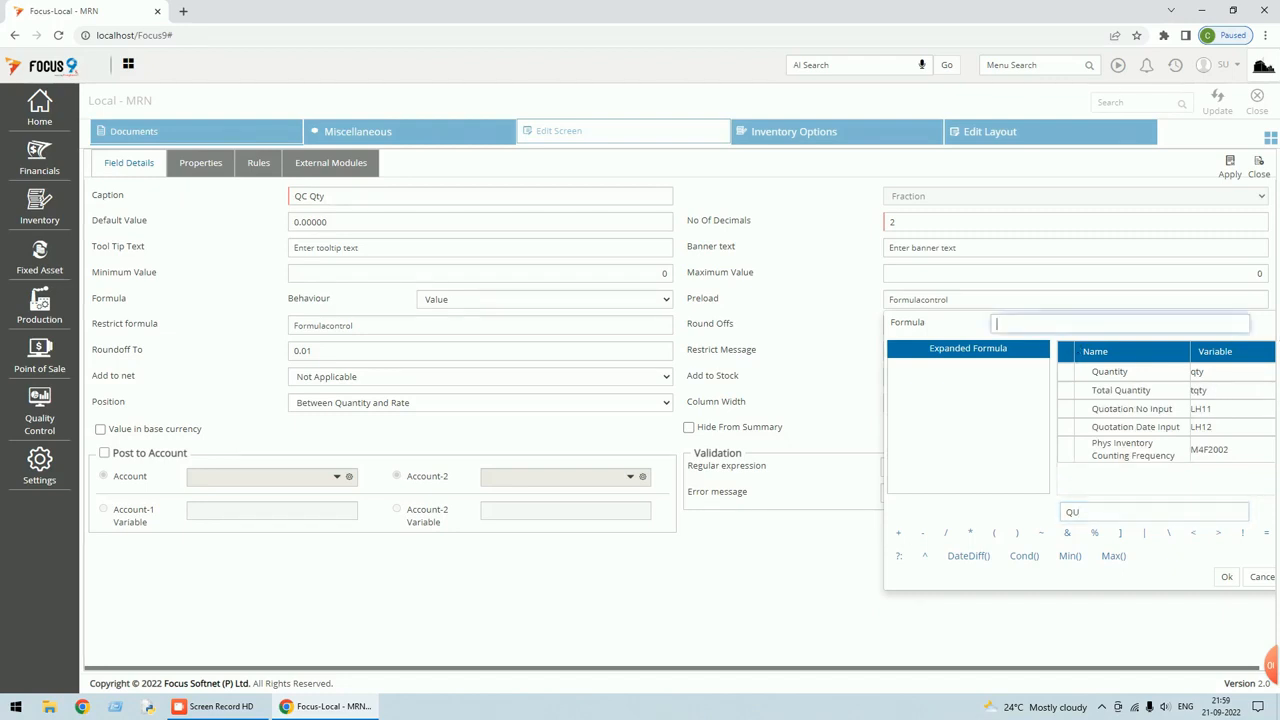
key("ctrl+v")
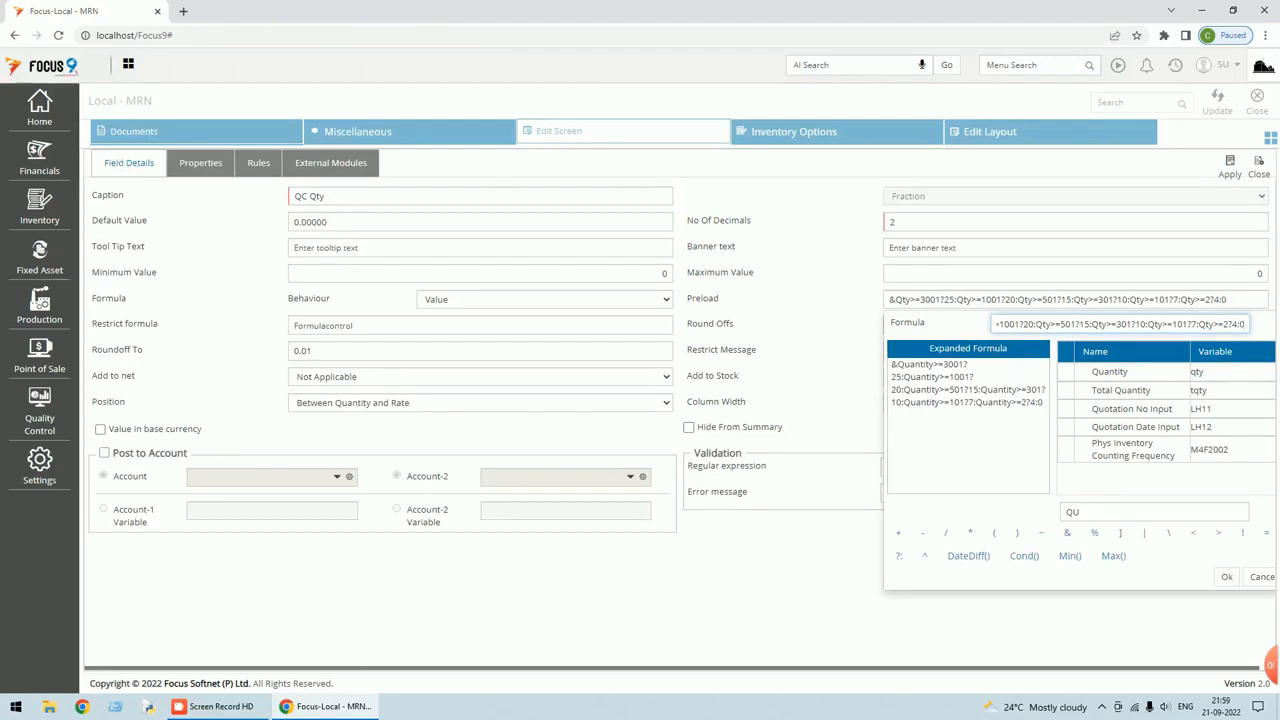
left_click(1226, 576)
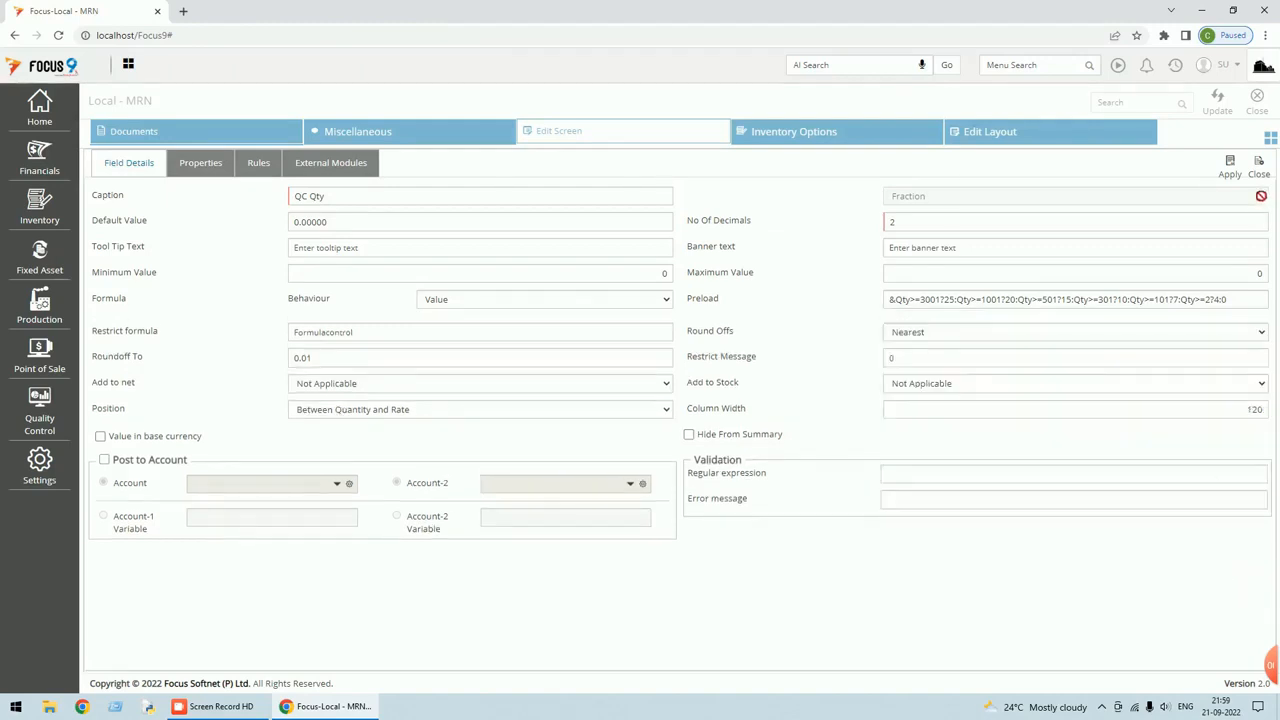
left_click(1231, 170)
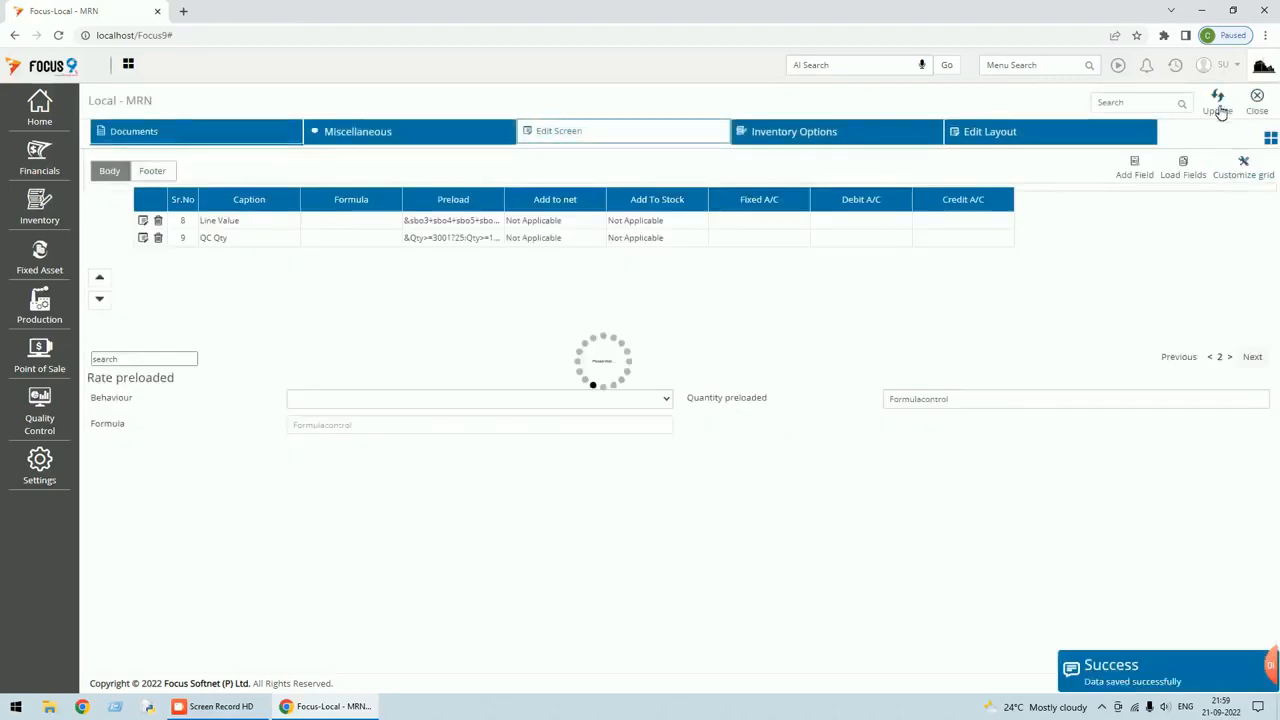
left_click(1256, 100)
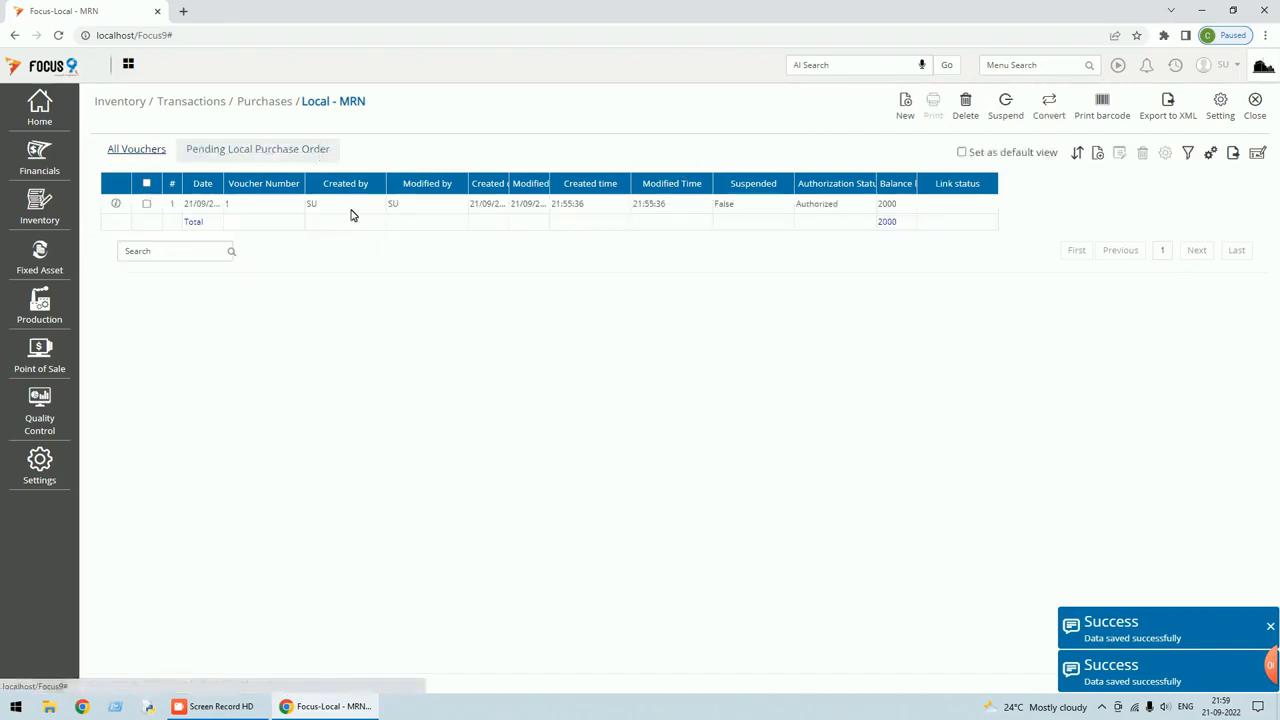
Open the first Local - MRN voucher and try Prod-A quantities 100 and 2 to check QC Qty.
double_click(357, 206)
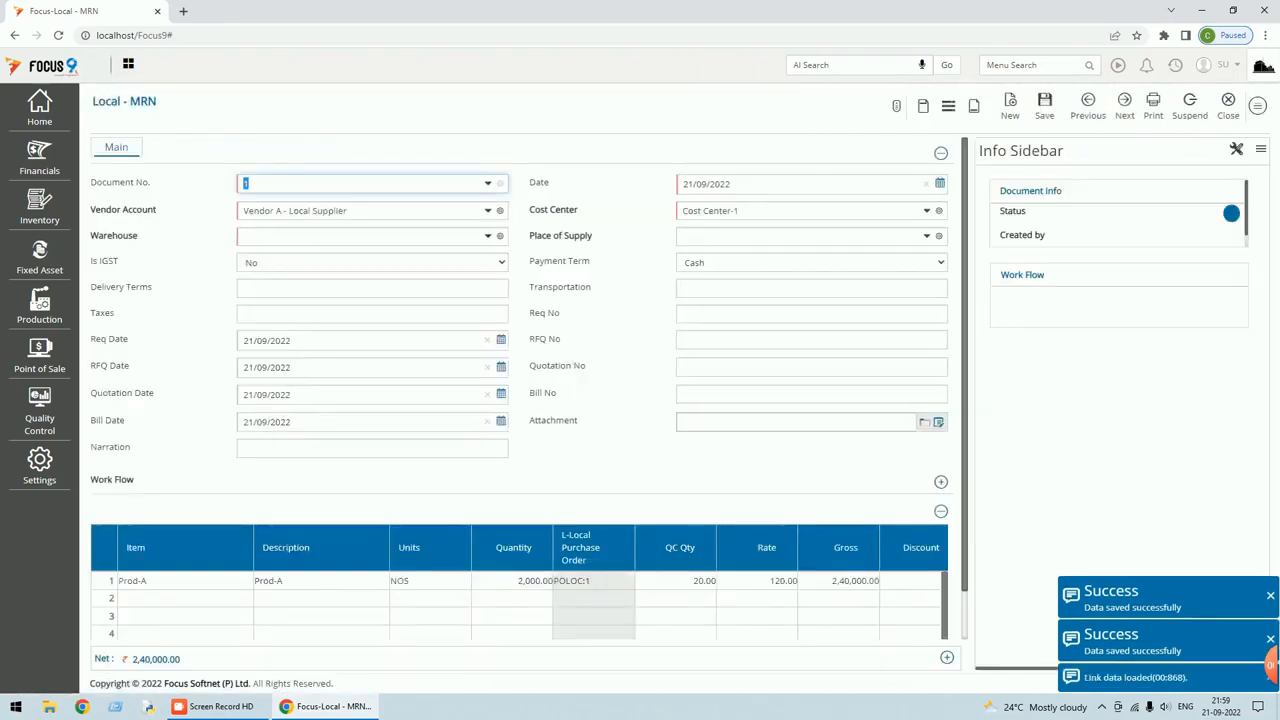
left_click(499, 528)
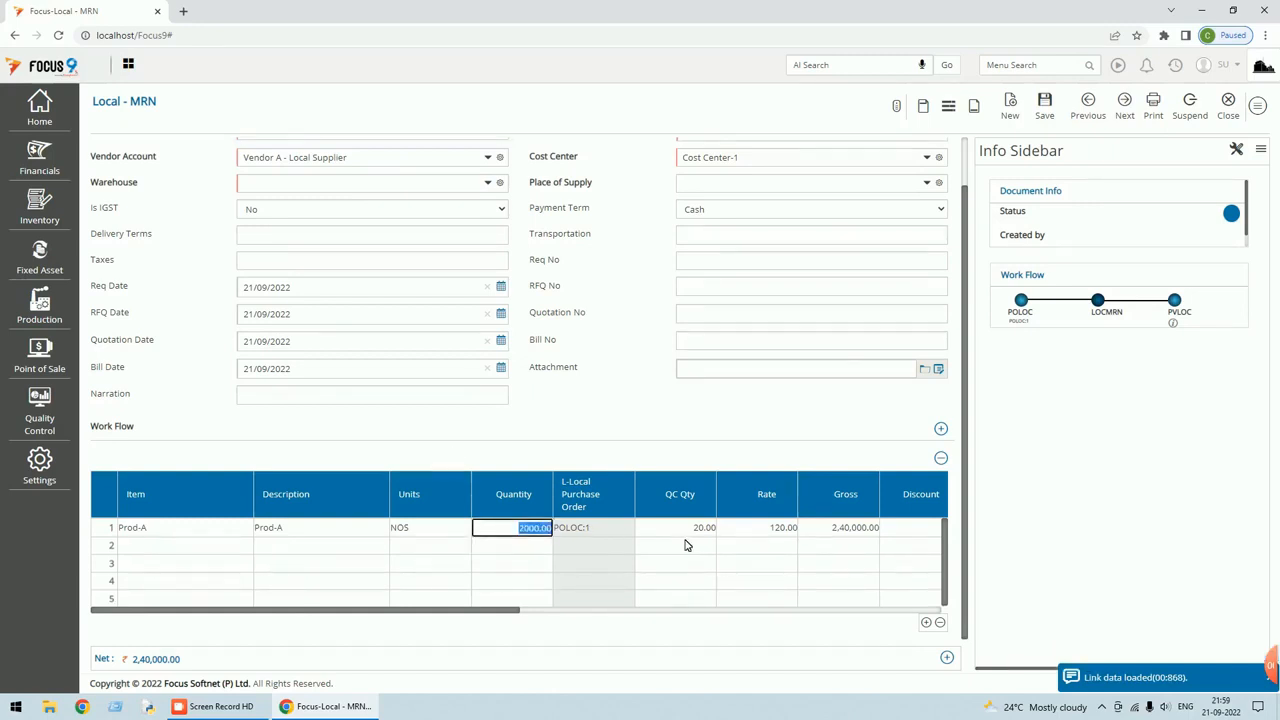
type("100")
key("Tab")
left_click(508, 531)
type("2")
key("Tab")
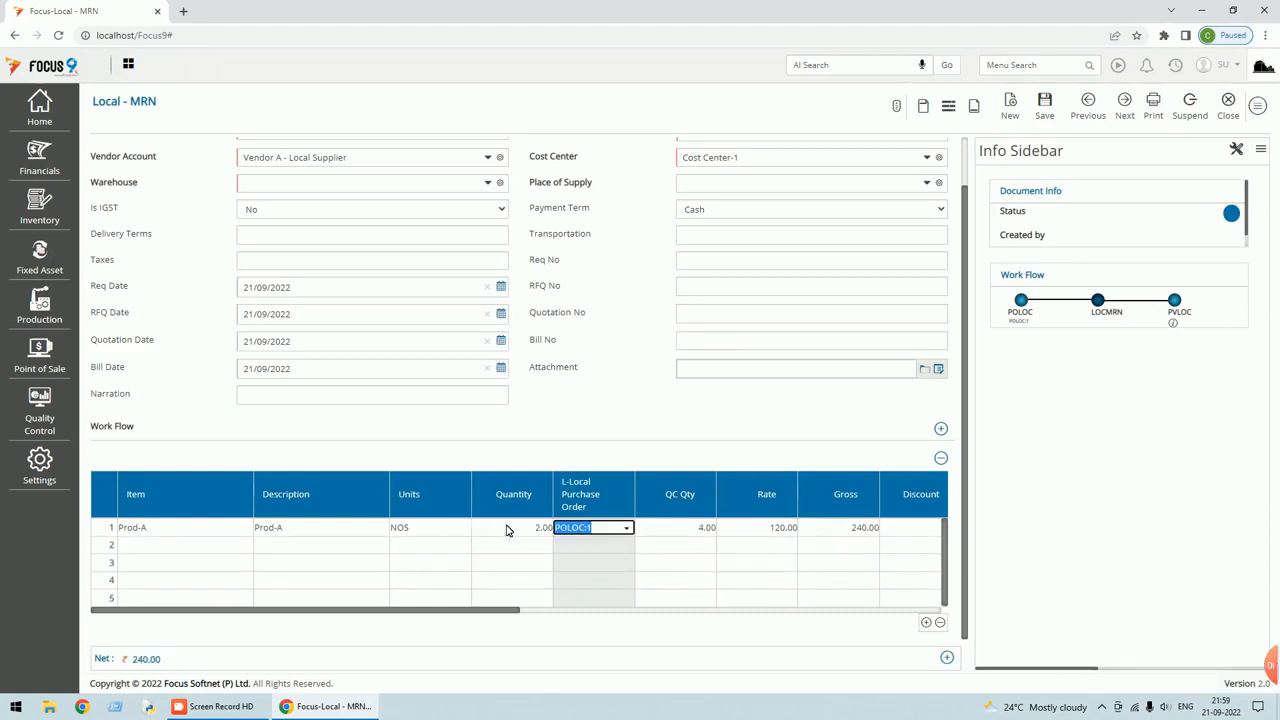
Retest Prod-A's quantity with 100, 200 and 400 to watch QC Qty.
left_click(508, 531)
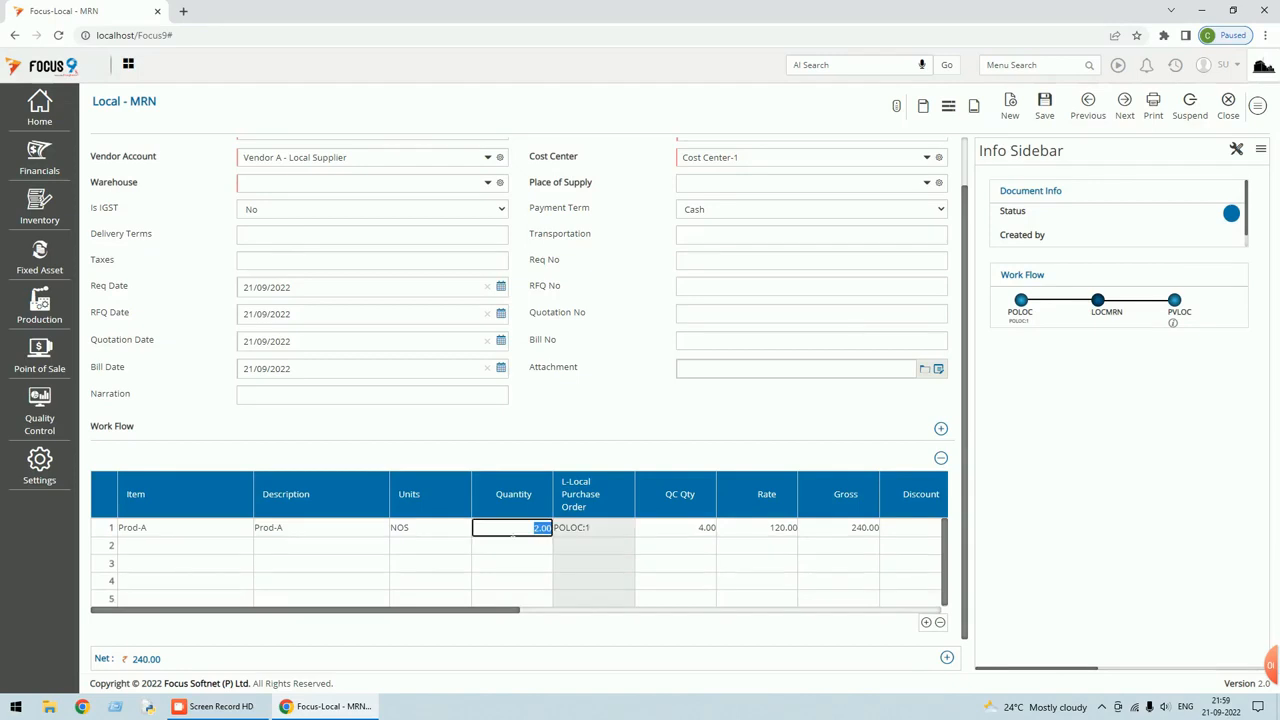
type("100")
key("Tab")
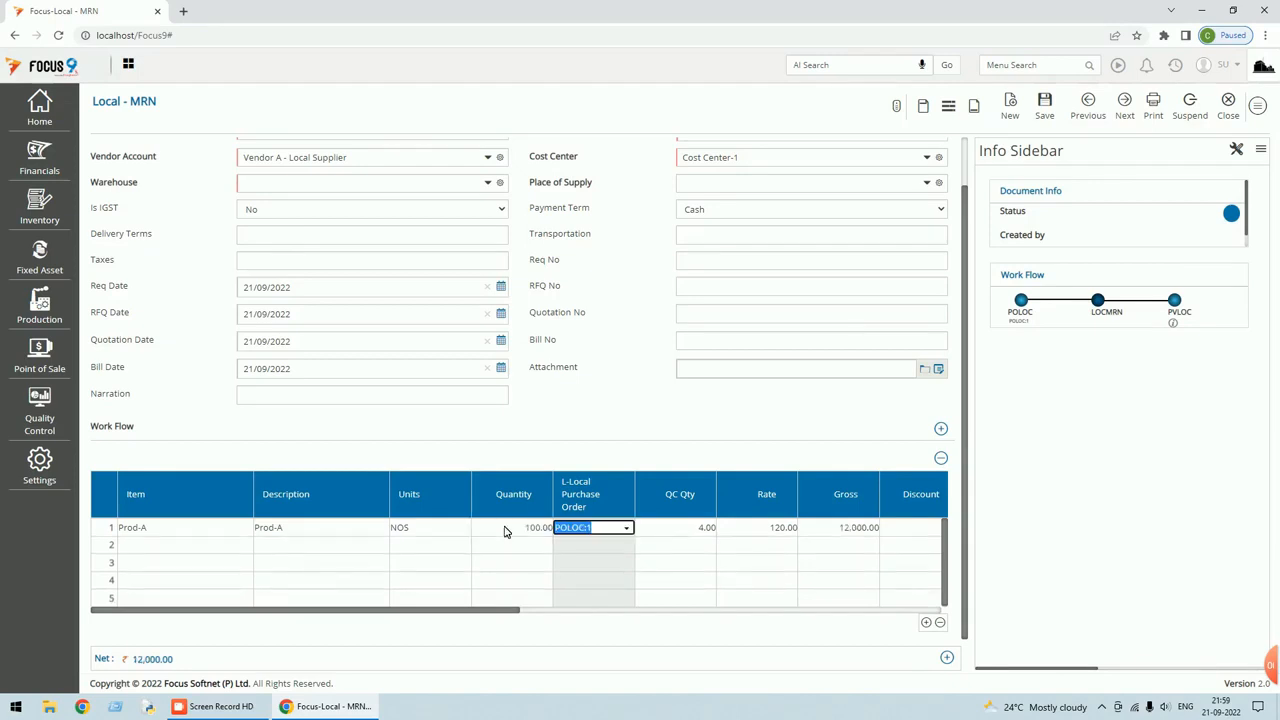
left_click(497, 531)
type("200")
key("Tab")
left_click(495, 531)
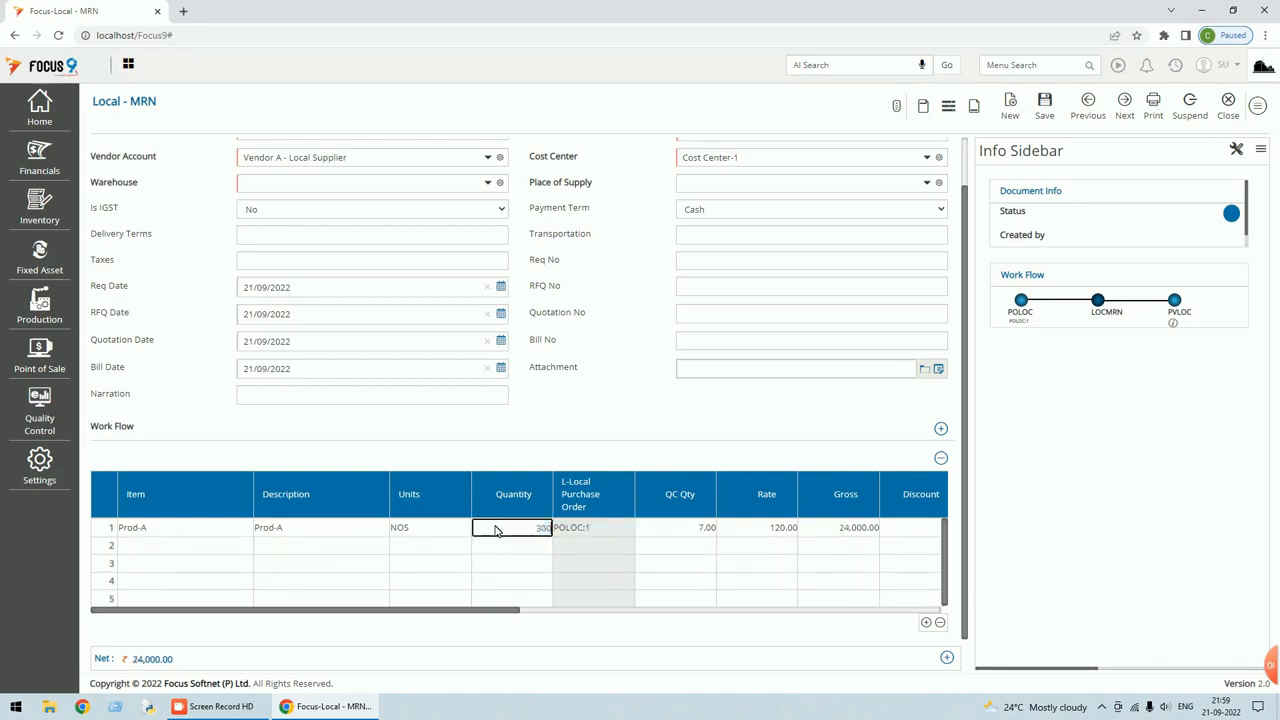
key("Tab")
left_click(502, 533)
type("4")
type("00")
key("Tab")
Try quantities 300 and 6, then set Prod-A to 7,000 so QC Qty shows 25.
left_click(494, 530)
type("3")
type("00")
key("Tab")
left_click(494, 530)
type("6")
key("Tab")
left_click(528, 528)
type("7,000")
key("Tab")
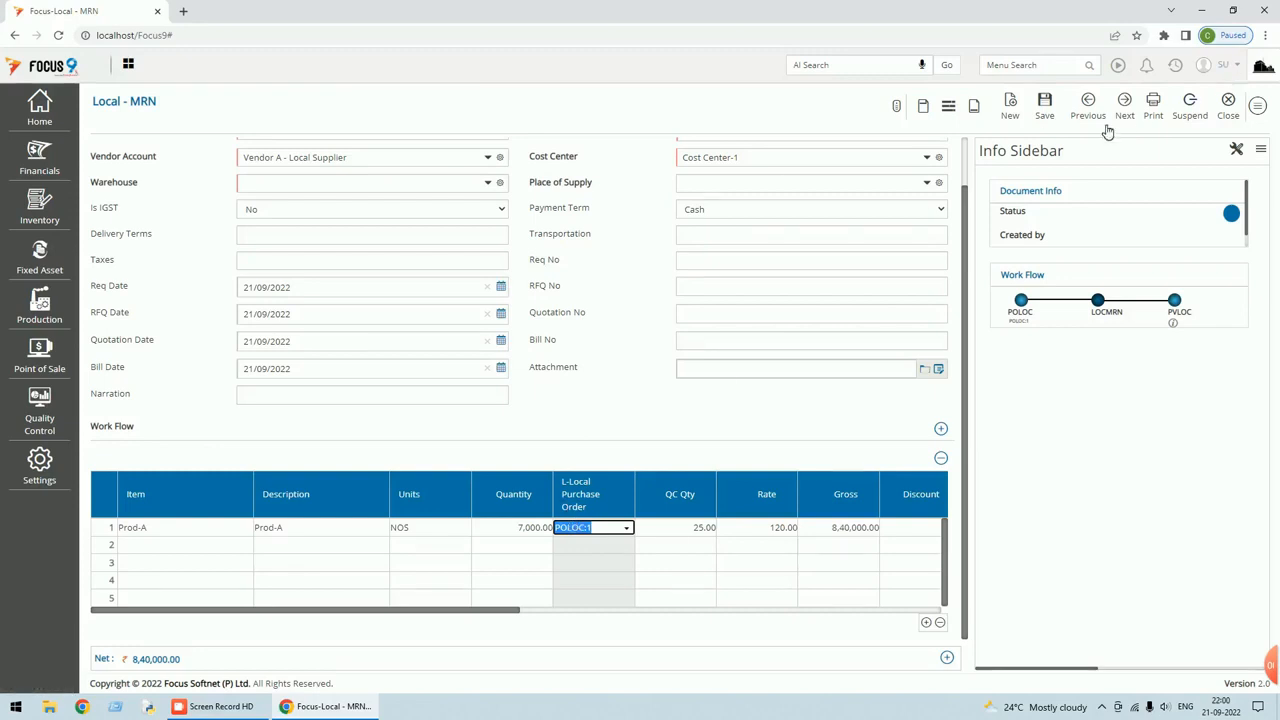
Save the voucher with Warehouse W1 and Place of Supply TELANGANA, then reload it.
left_click(1047, 118)
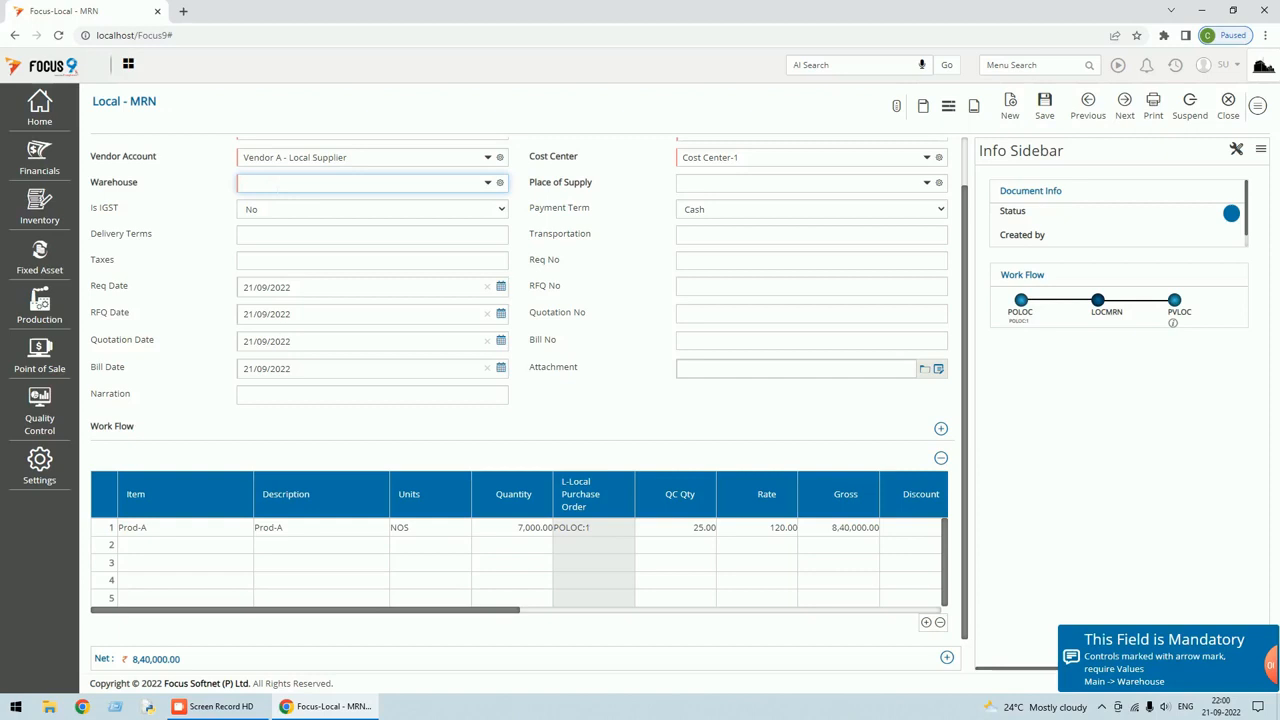
type("w")
key("Tab")
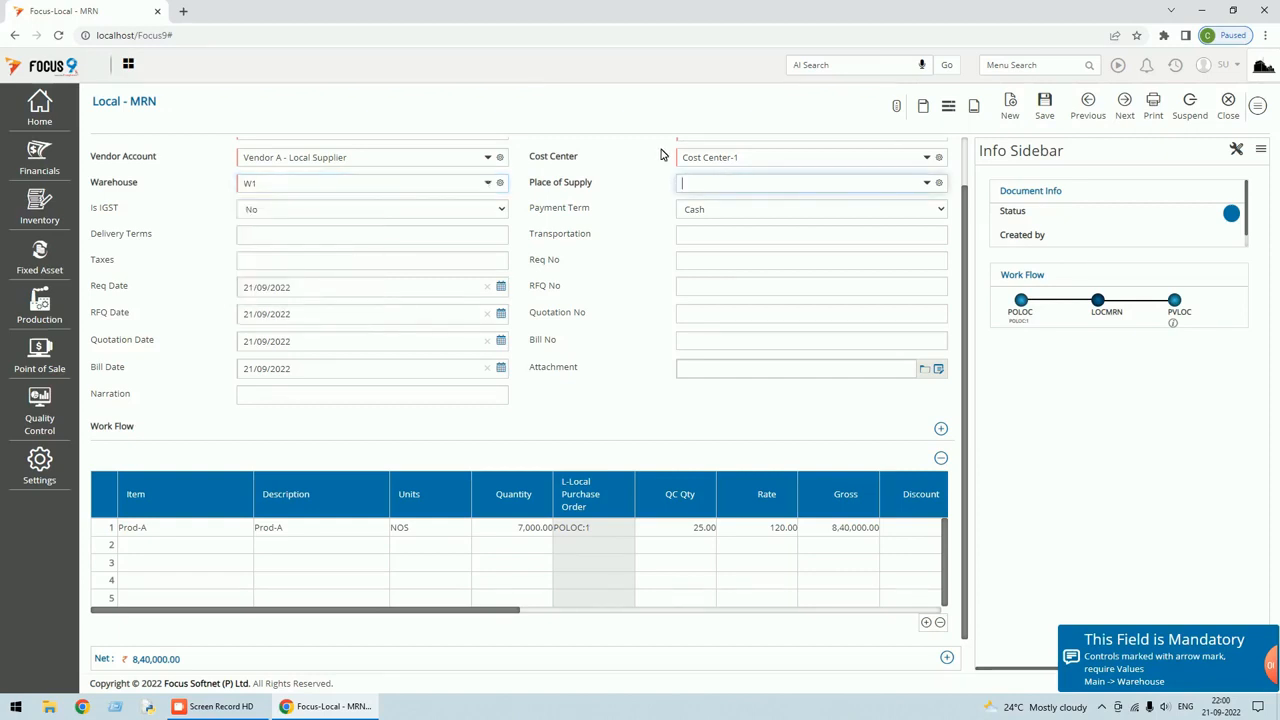
type("te")
key("Tab")
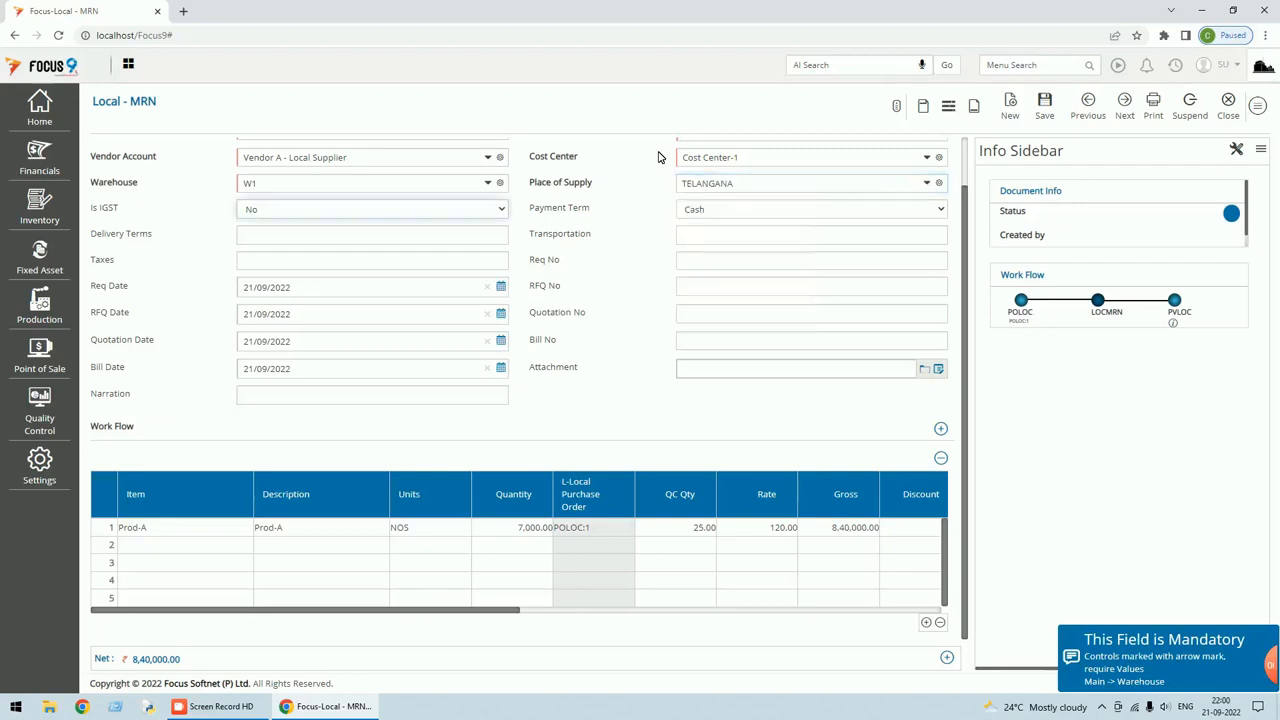
left_click(1046, 108)
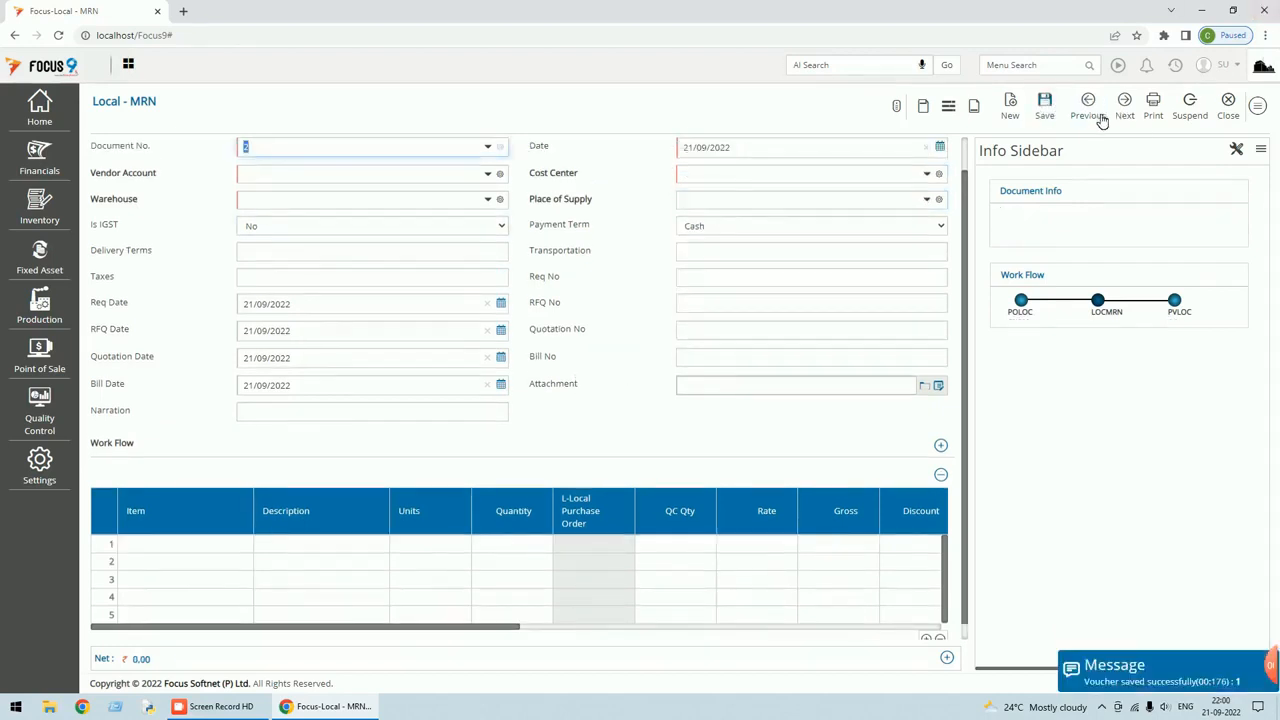
left_click(1090, 106)
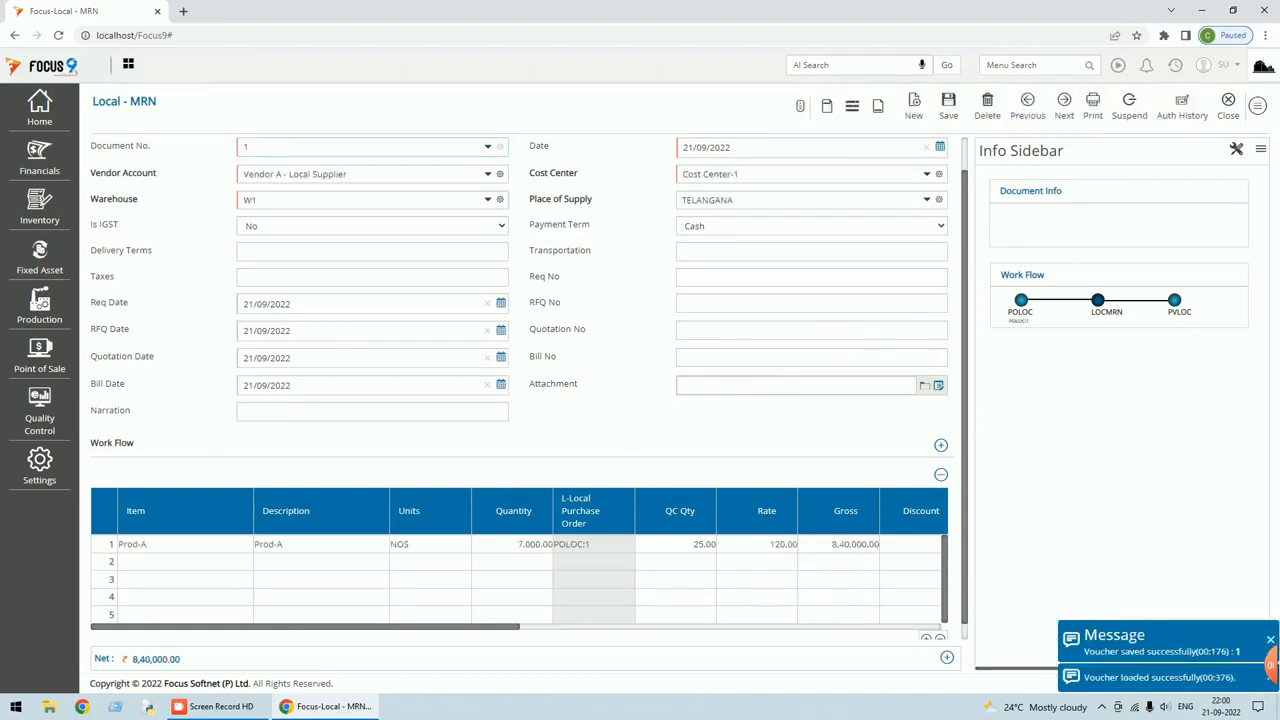
scroll(698, 415, "up", 1)
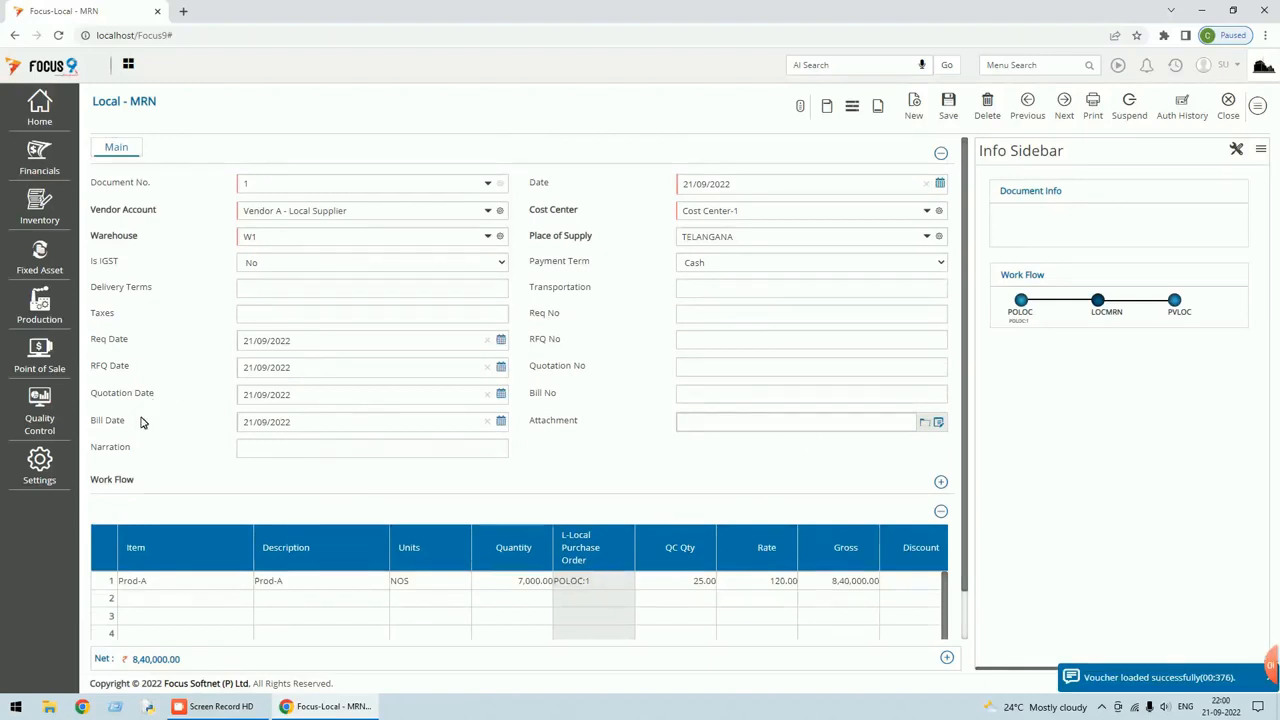
In Setting's Edit Layout, view the Header fields and add a new field, acknowledging the linked-voucher alert.
left_click(1258, 105)
left_click(1112, 344)
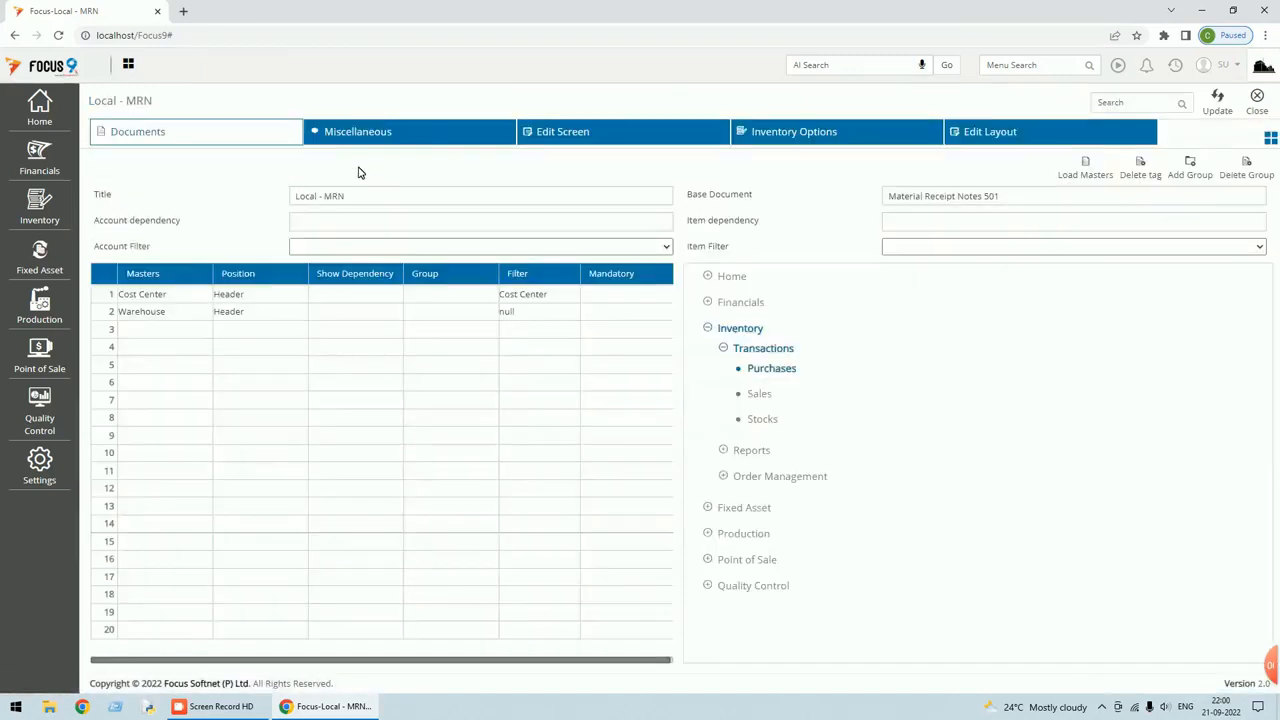
left_click(975, 134)
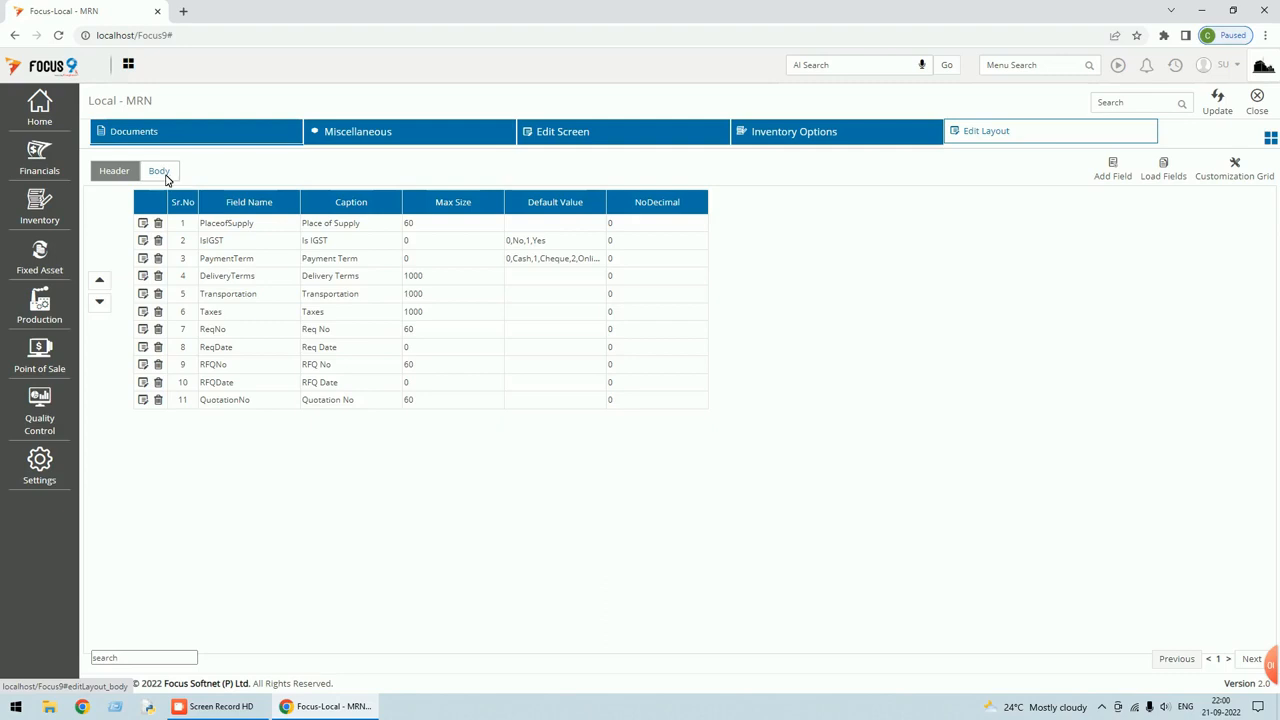
left_click(160, 173)
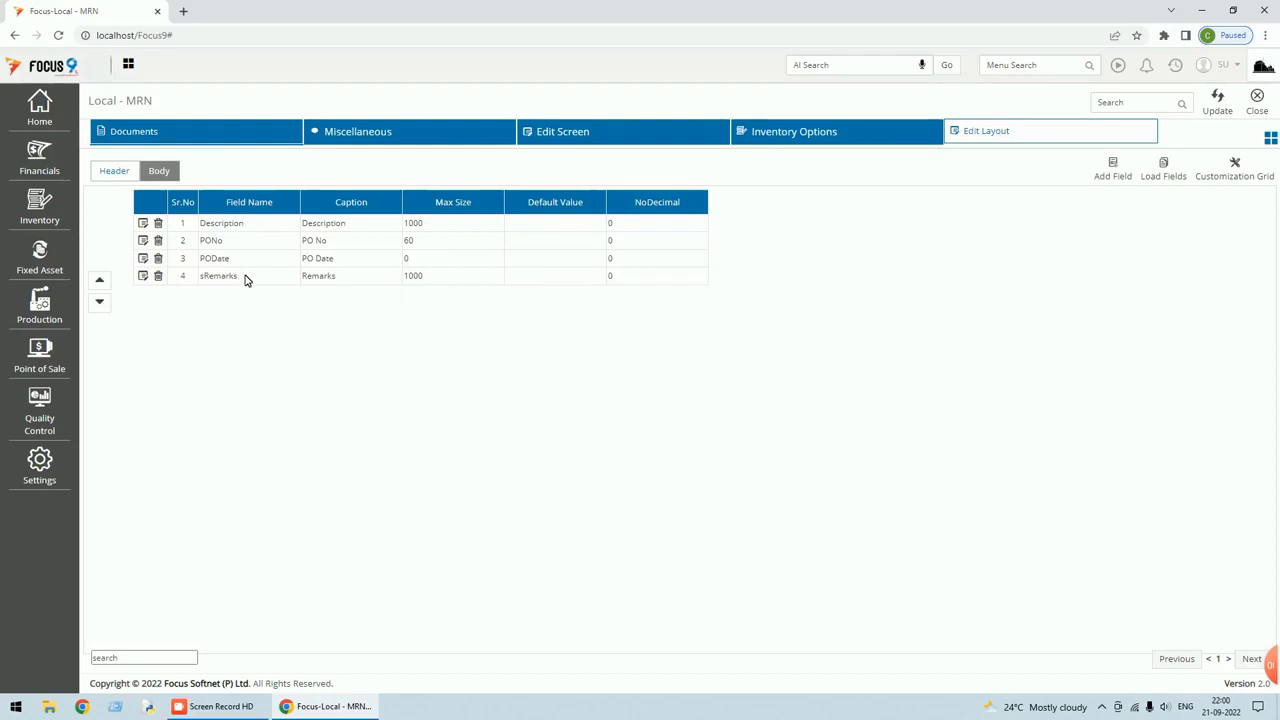
left_click(113, 173)
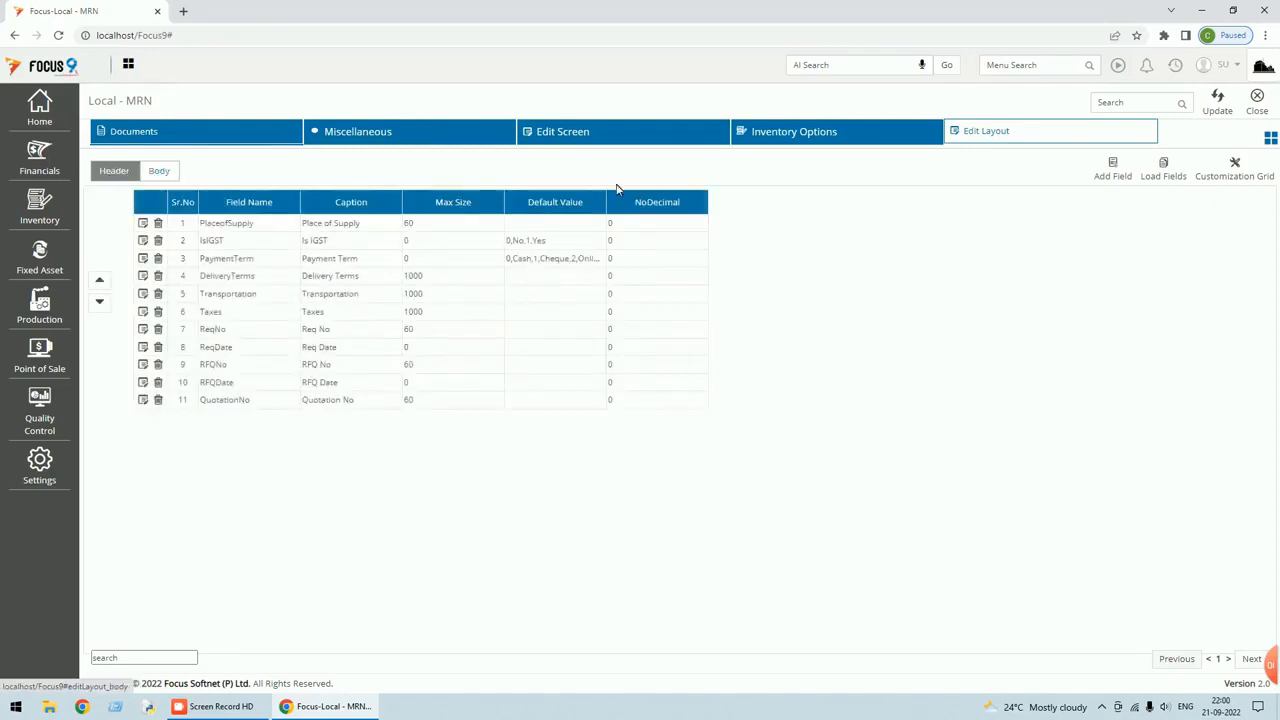
left_click(1113, 166)
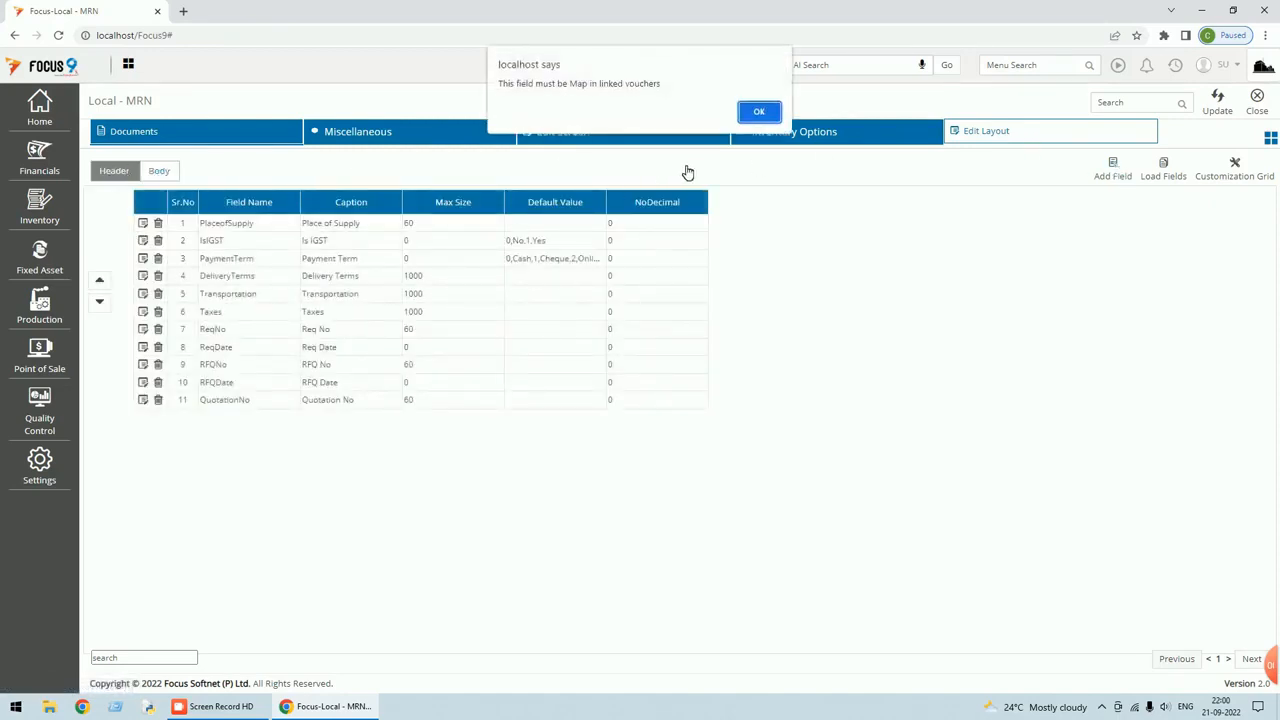
left_click(758, 112)
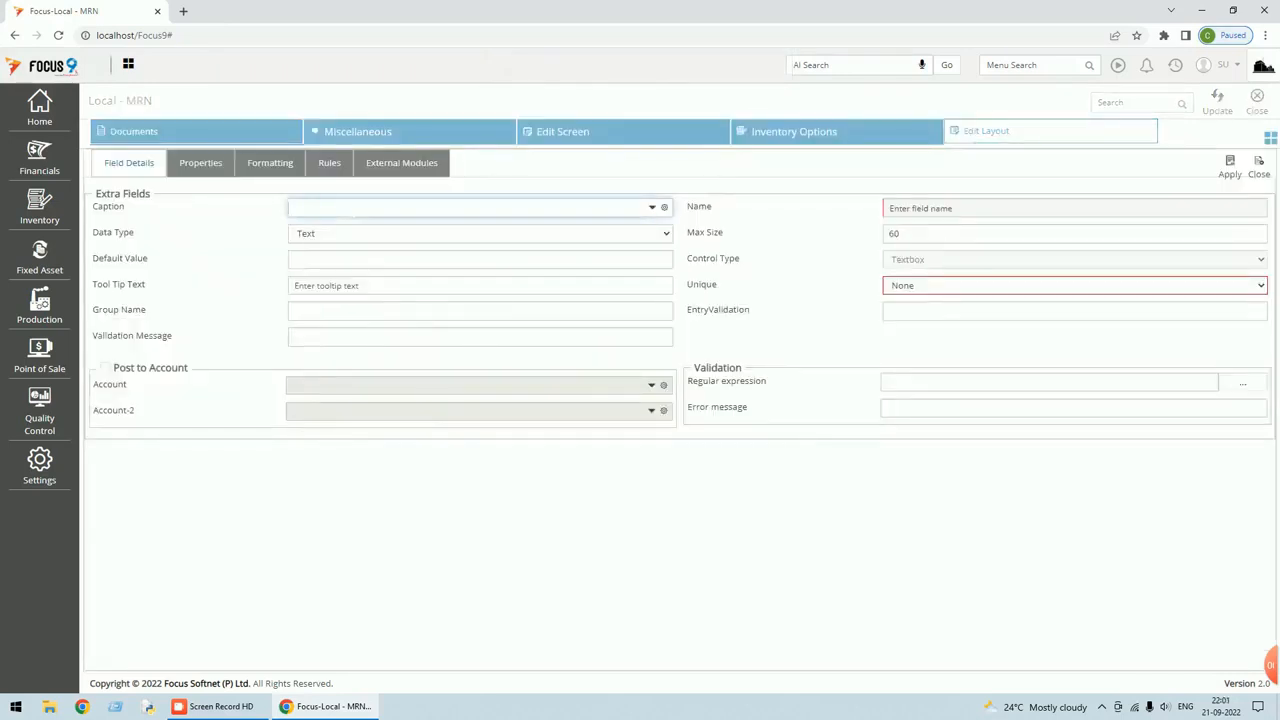
Caption the new field 'test feild' and make it Fraction with 2 decimals.
type("test f")
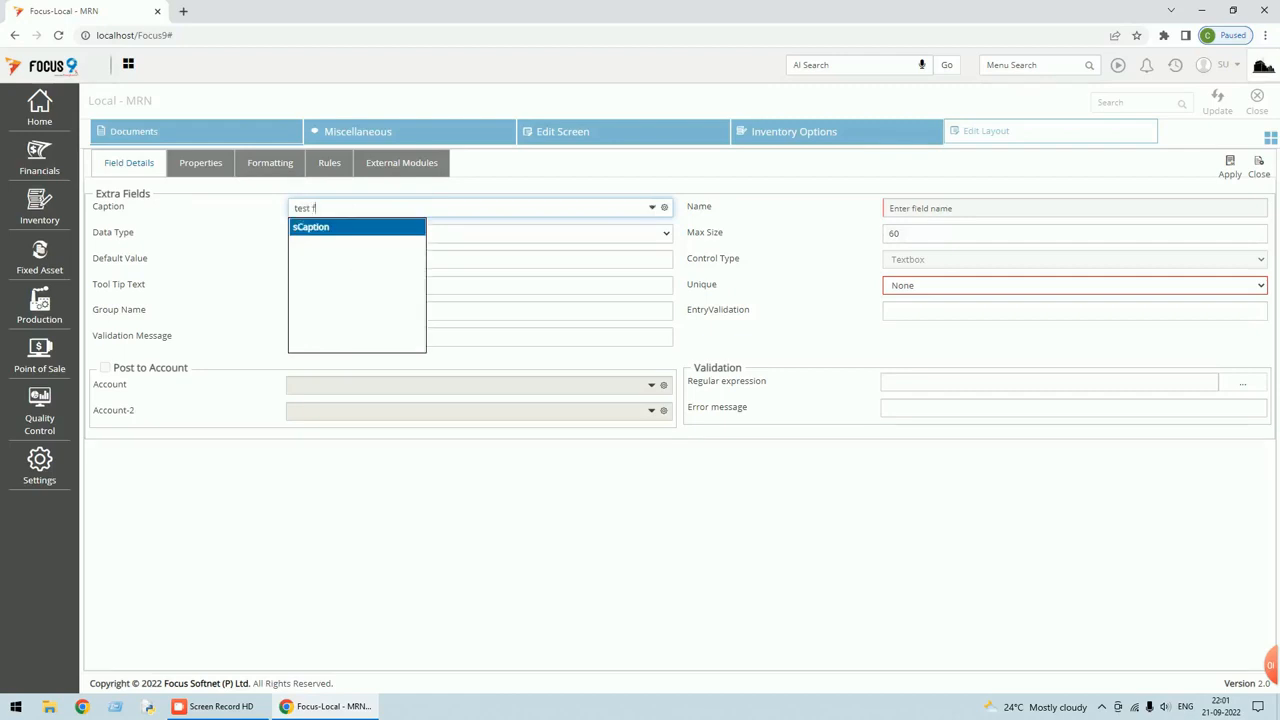
type("eild")
key("Tab")
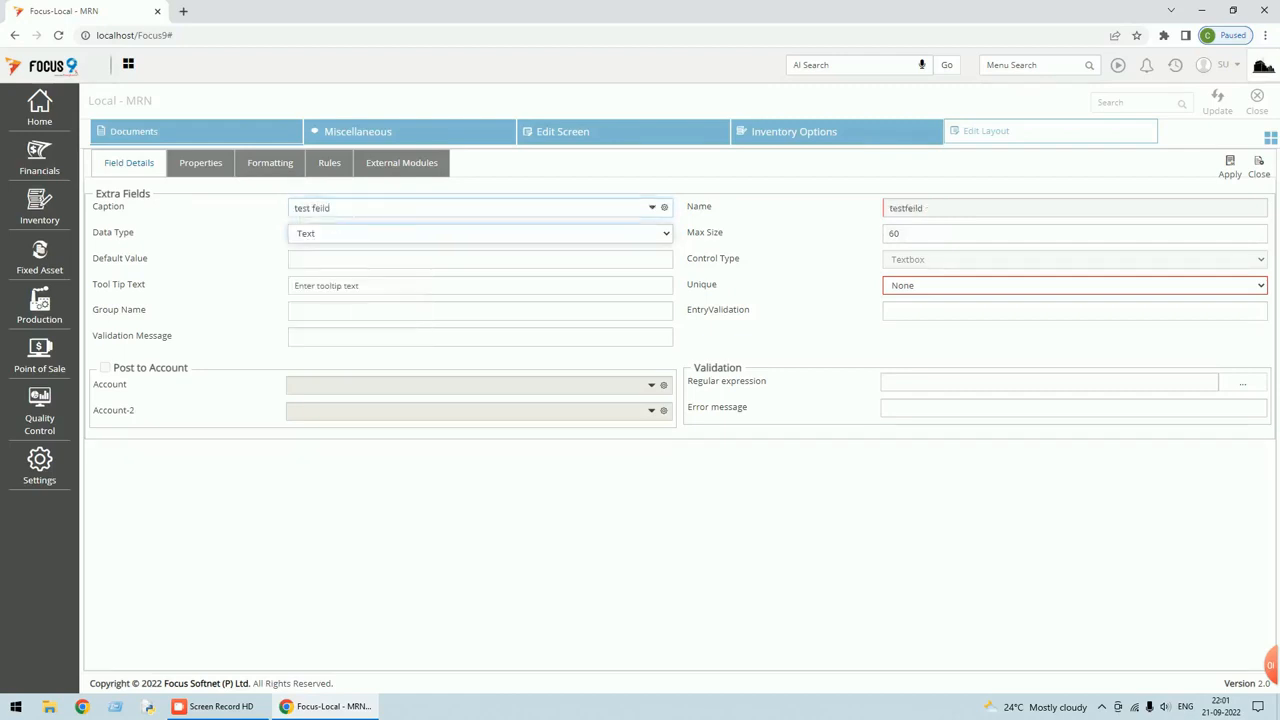
left_click(665, 236)
left_click(350, 315)
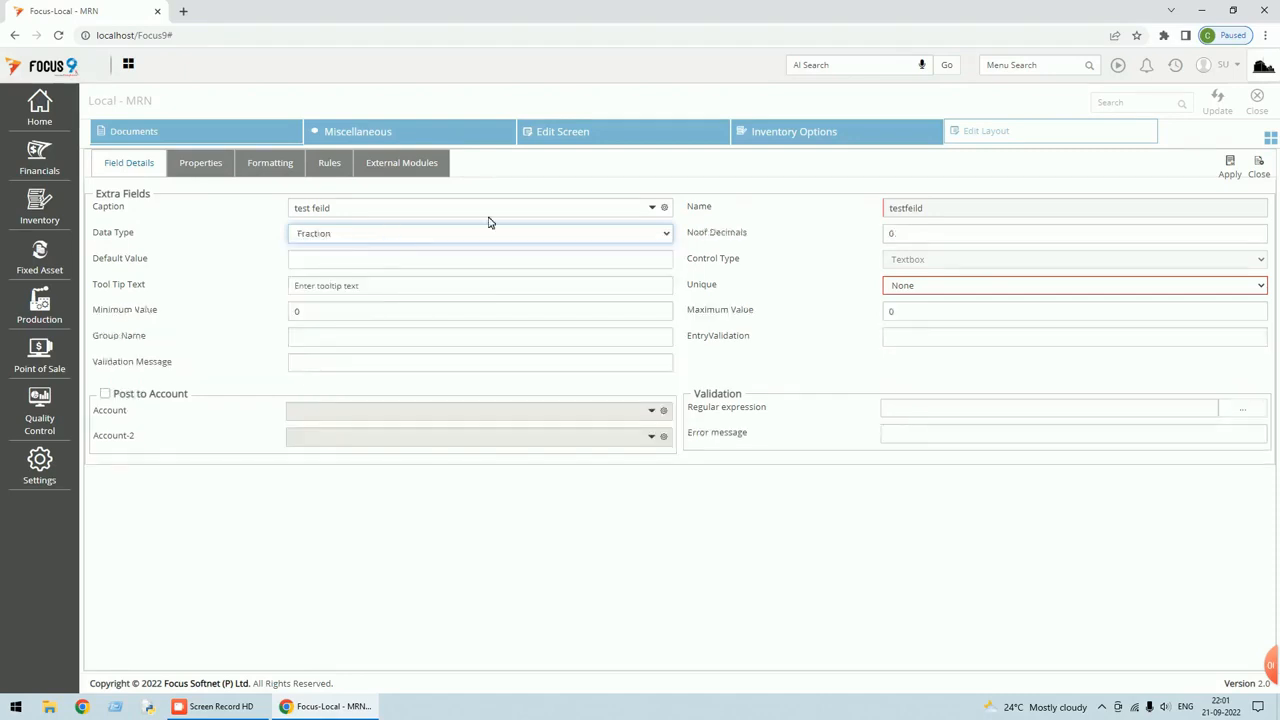
key("Tab")
type("2")
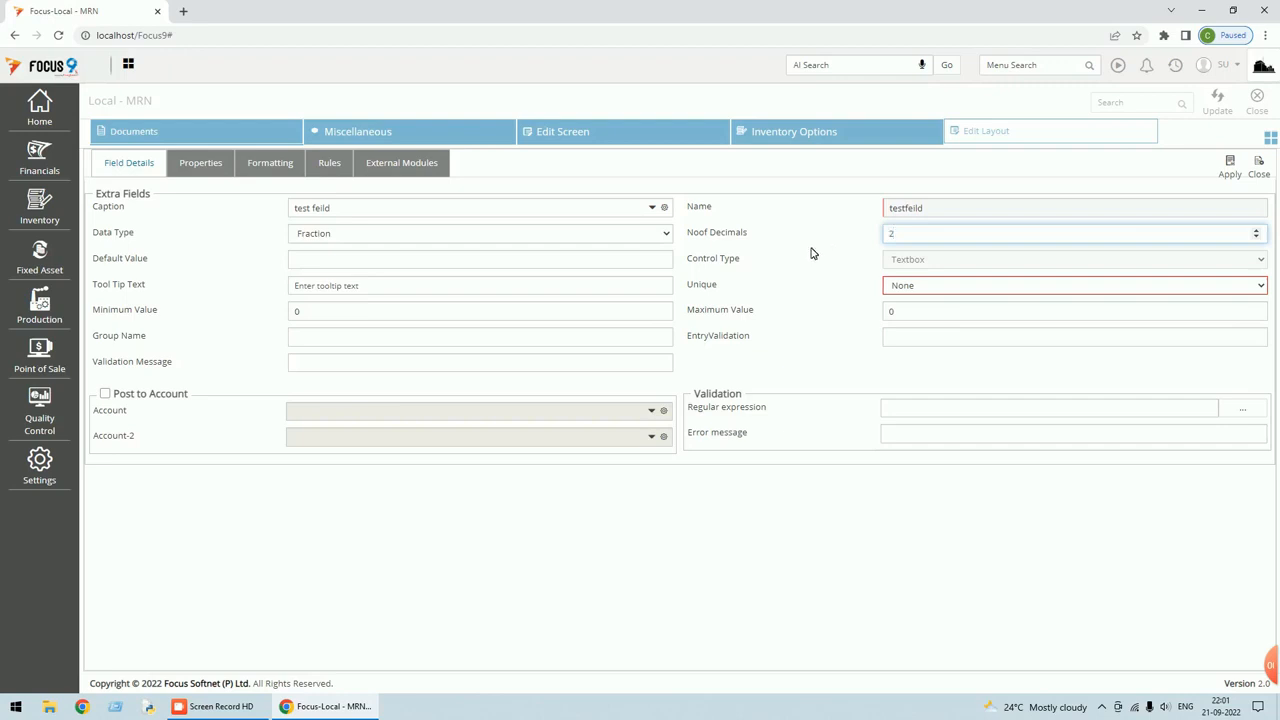
key("Tab")
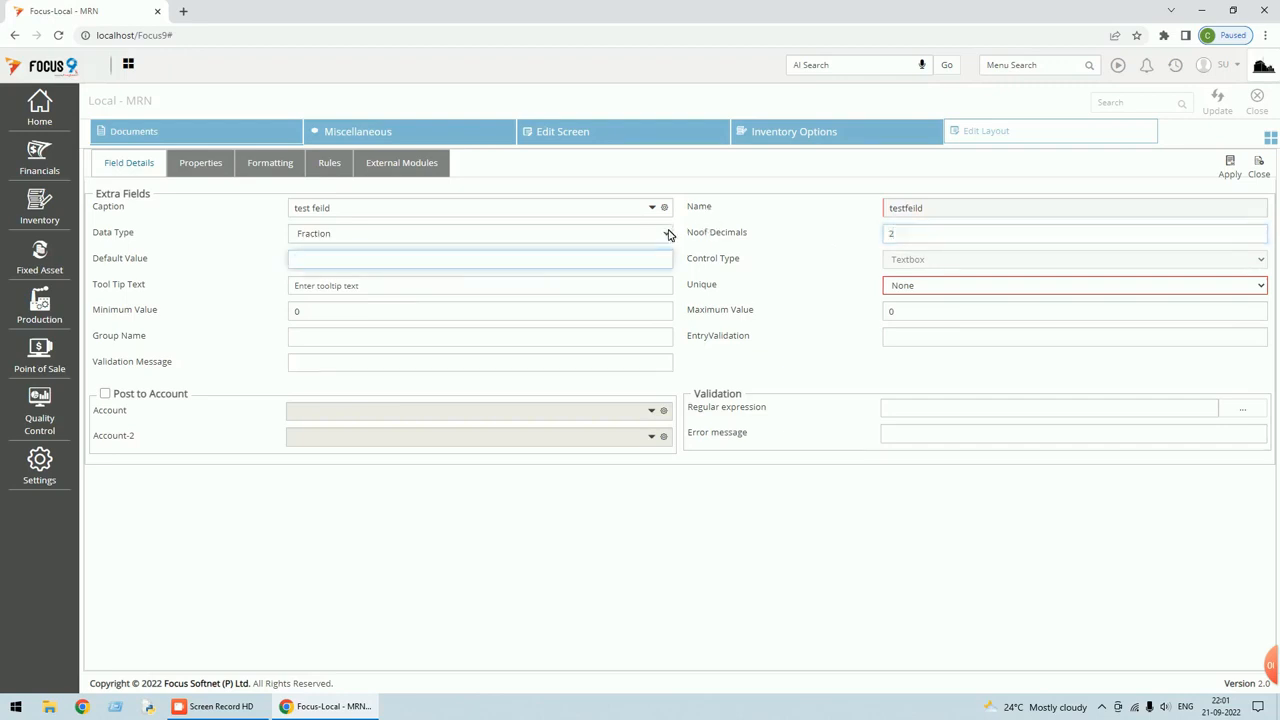
Briefly switch the type to Number, then reset it to Fraction with 2 decimal places.
left_click(668, 233)
left_click(403, 266)
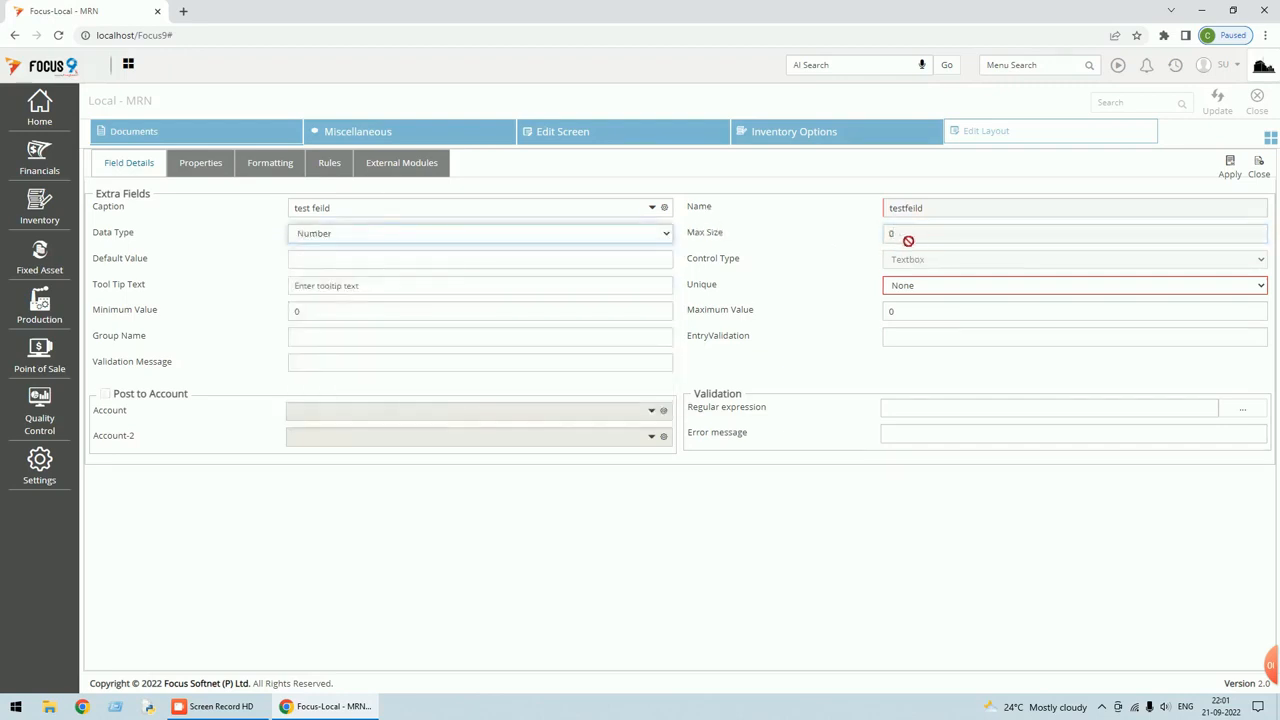
left_click(666, 236)
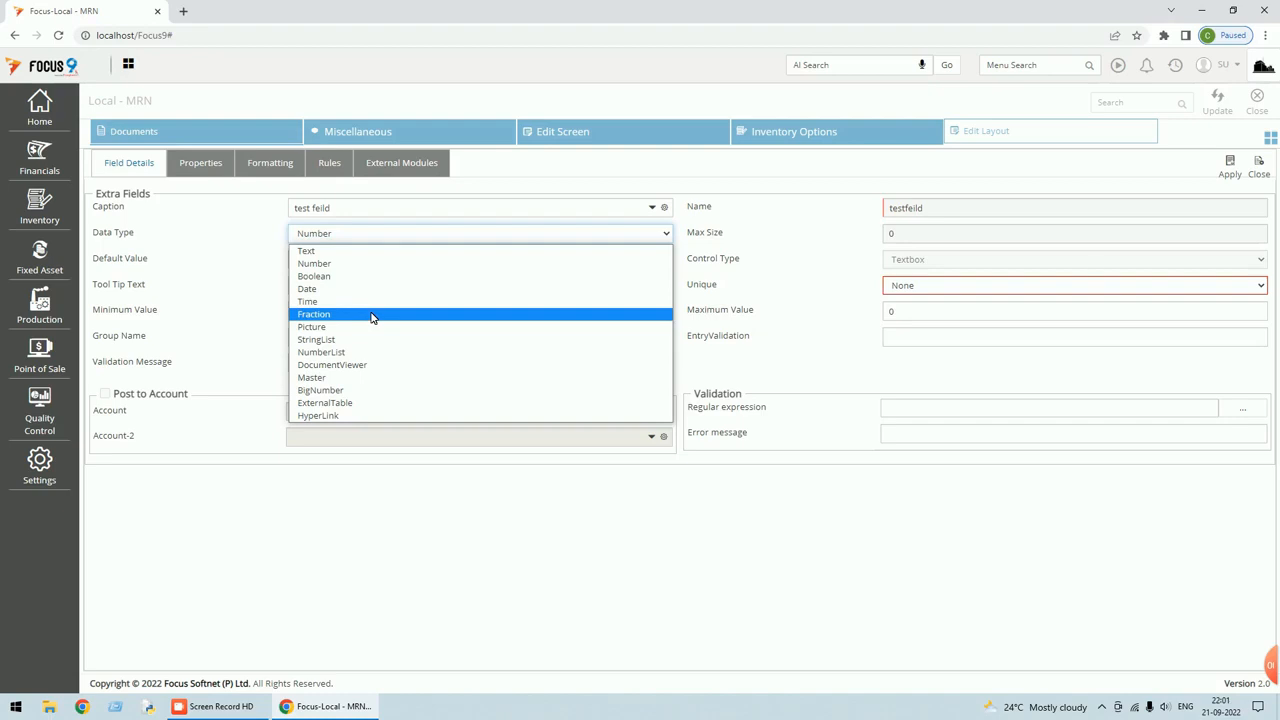
left_click(371, 316)
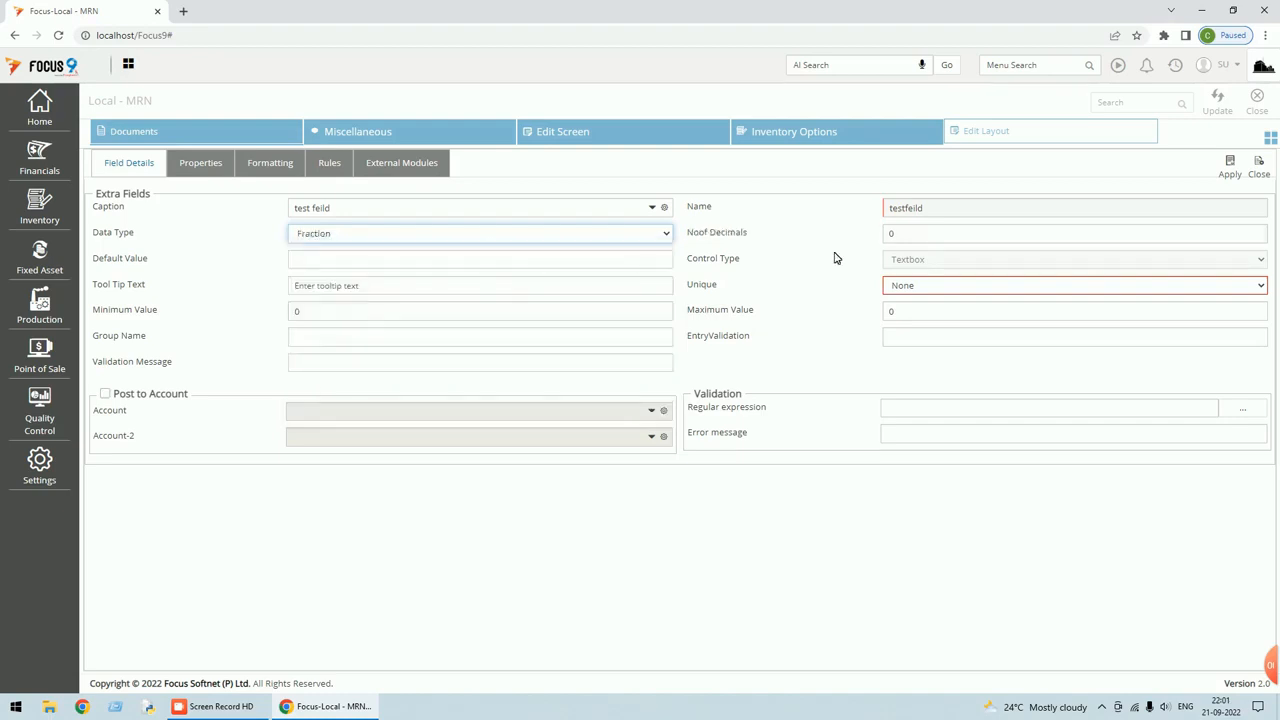
left_click(892, 233)
type("2")
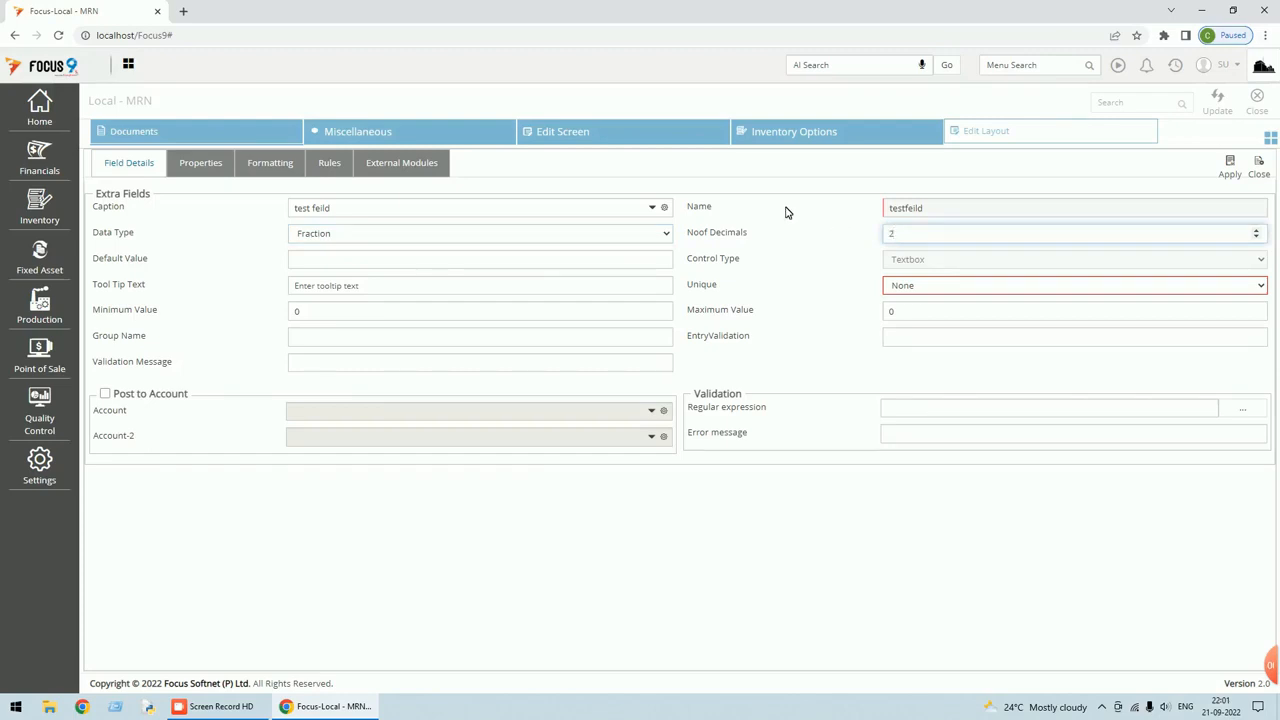
left_click(1232, 166)
left_click_drag(1232, 166, 823, 283)
left_click(707, 543)
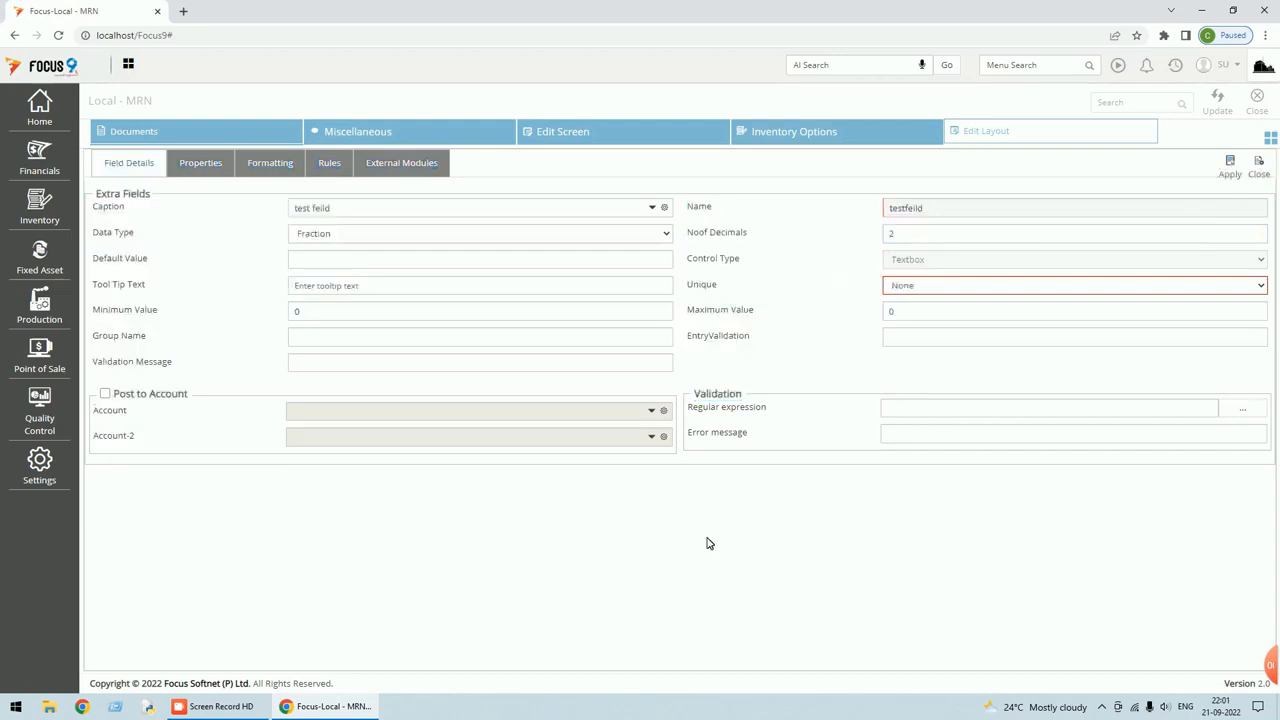
left_click(210, 172)
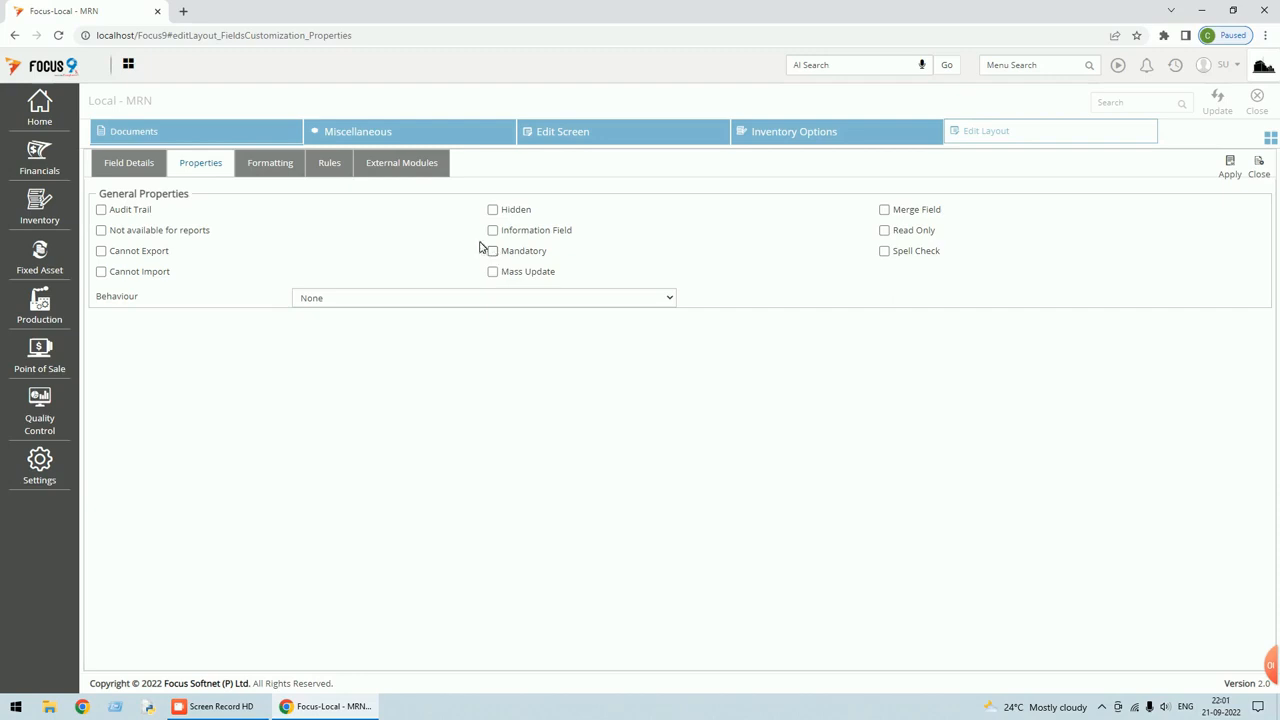
left_click(281, 174)
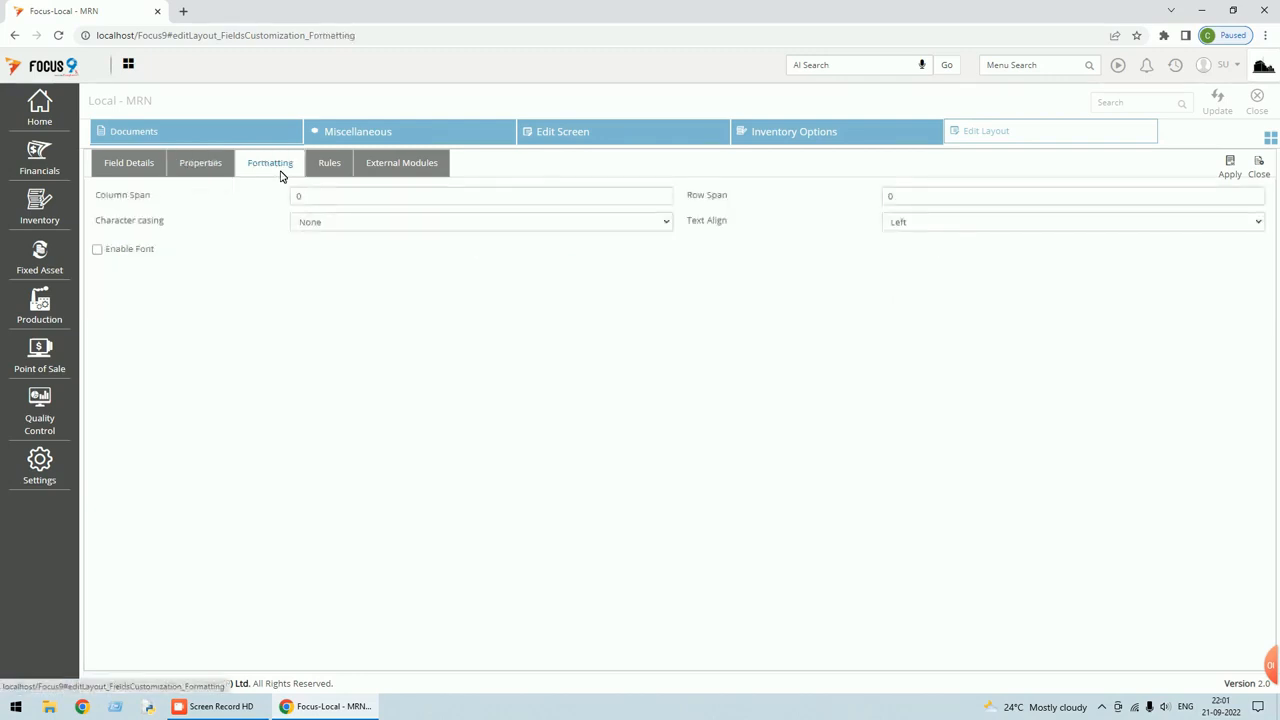
left_click(338, 167)
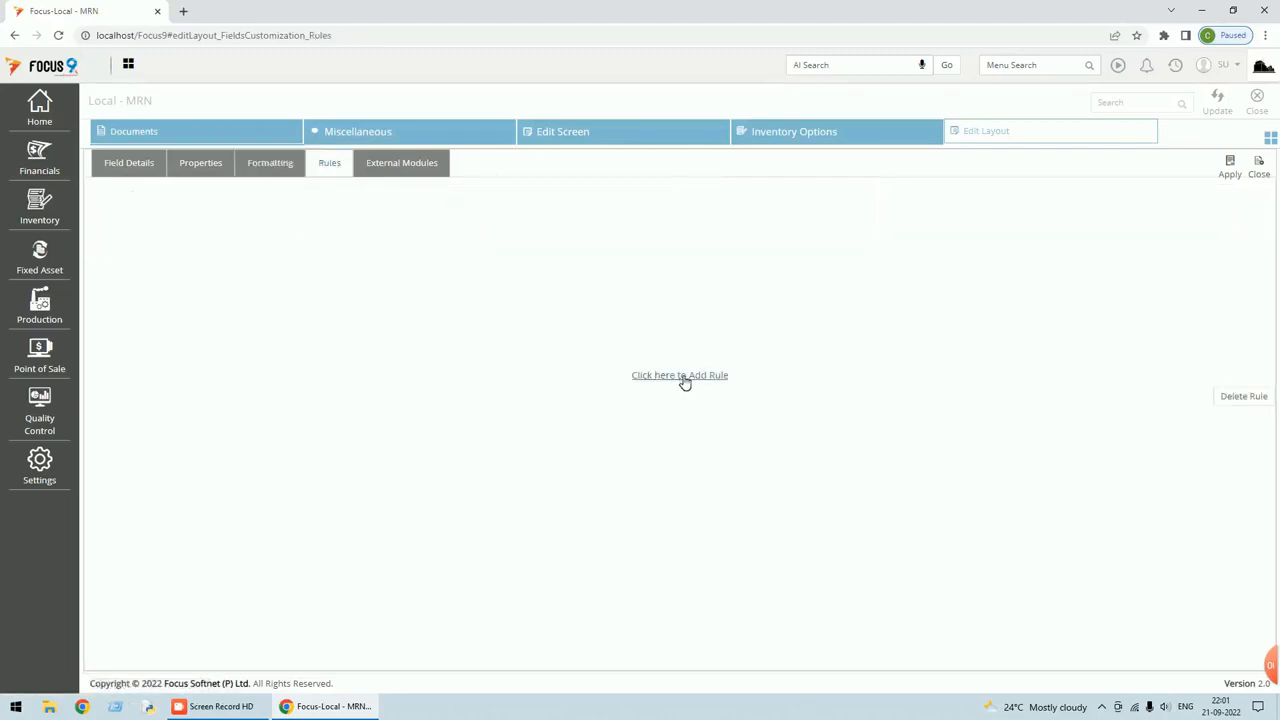
left_click(207, 169)
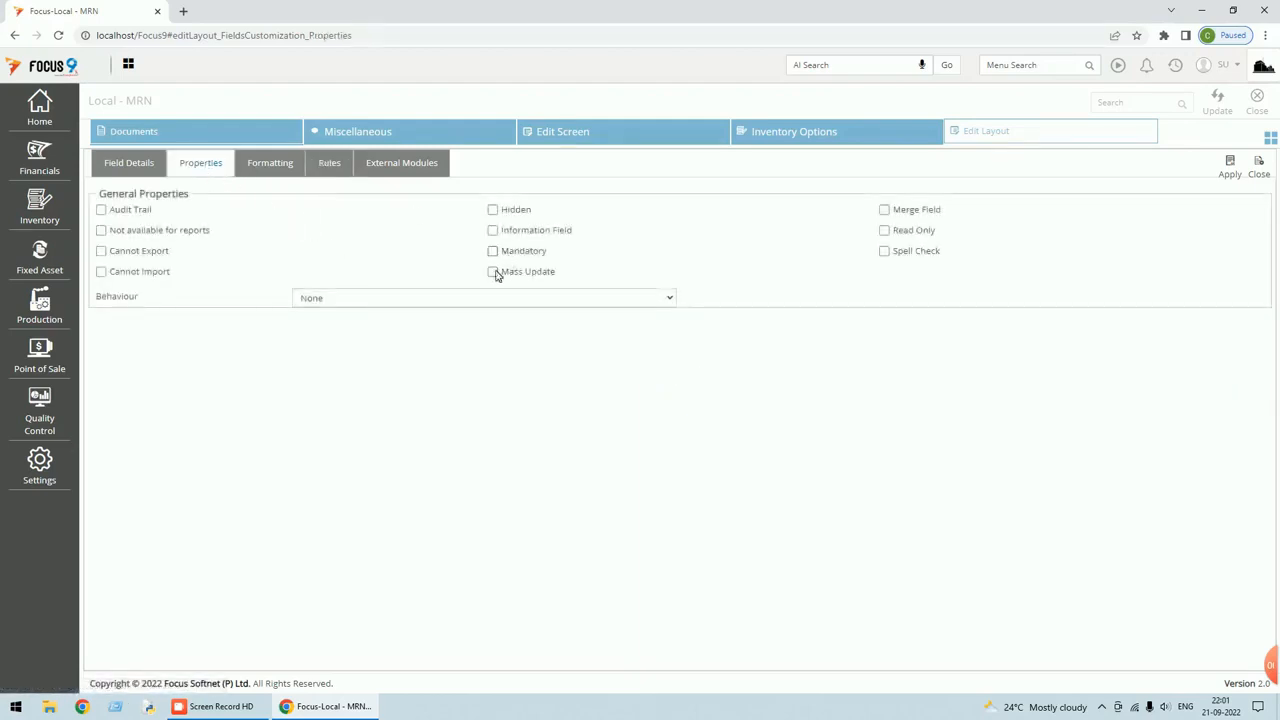
left_click(130, 170)
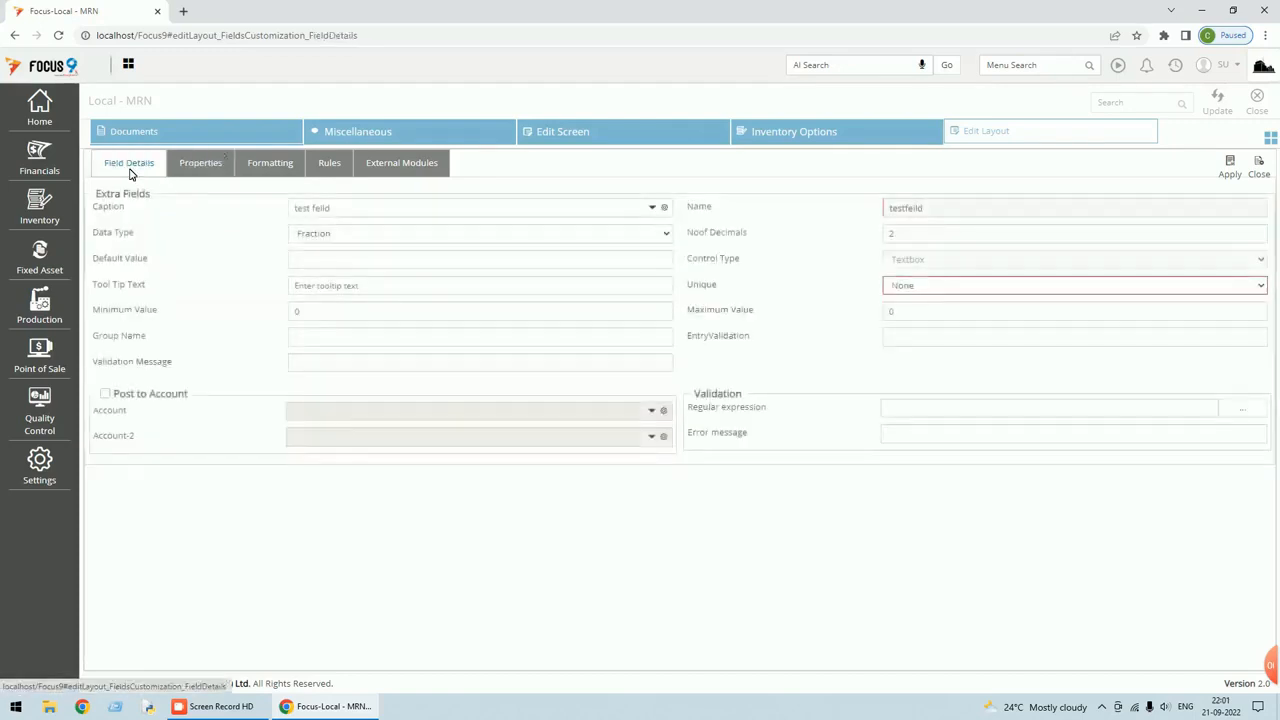
Apply the test feild layout, then enter 123 in test feild on a new MRN voucher.
left_click(1228, 172)
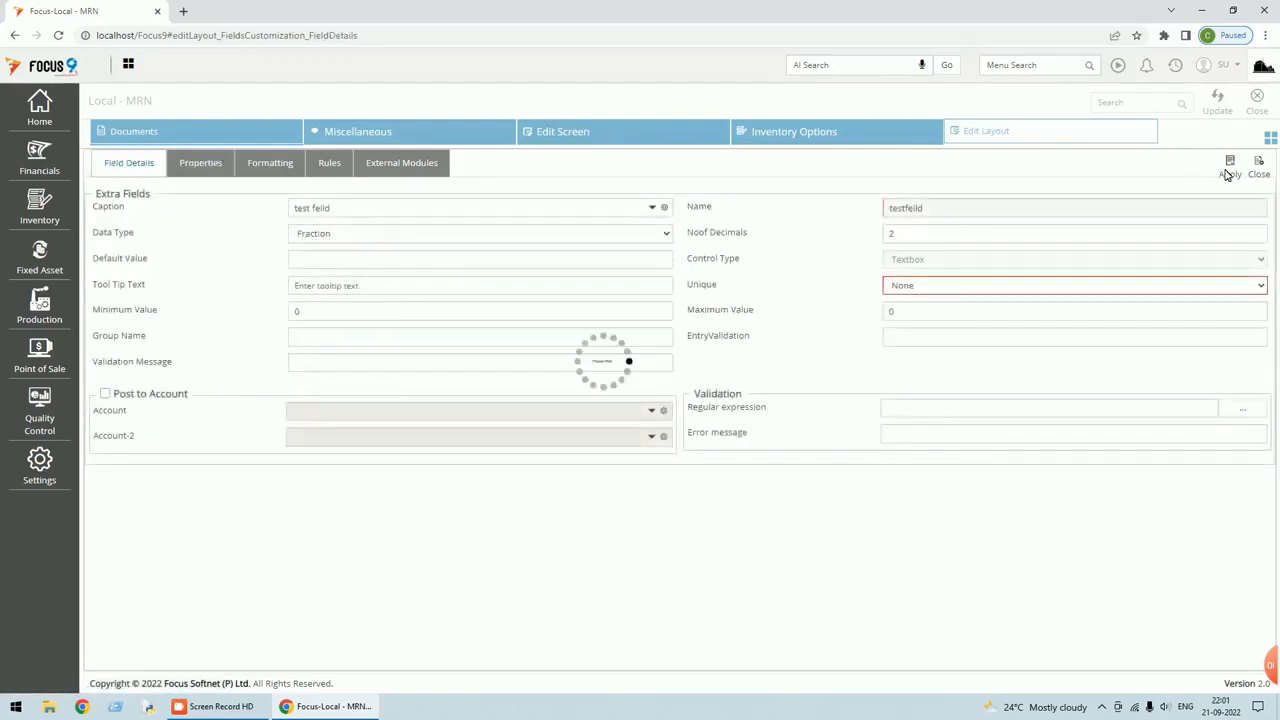
left_click(1256, 105)
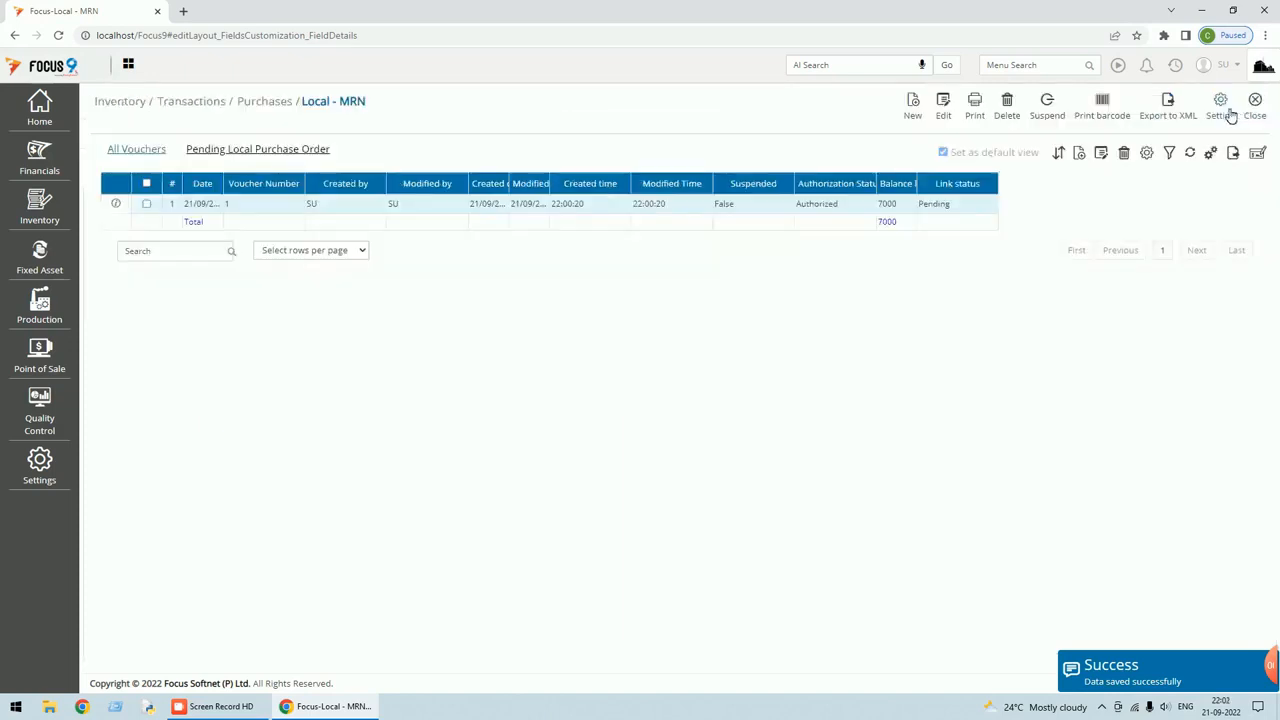
left_click(913, 108)
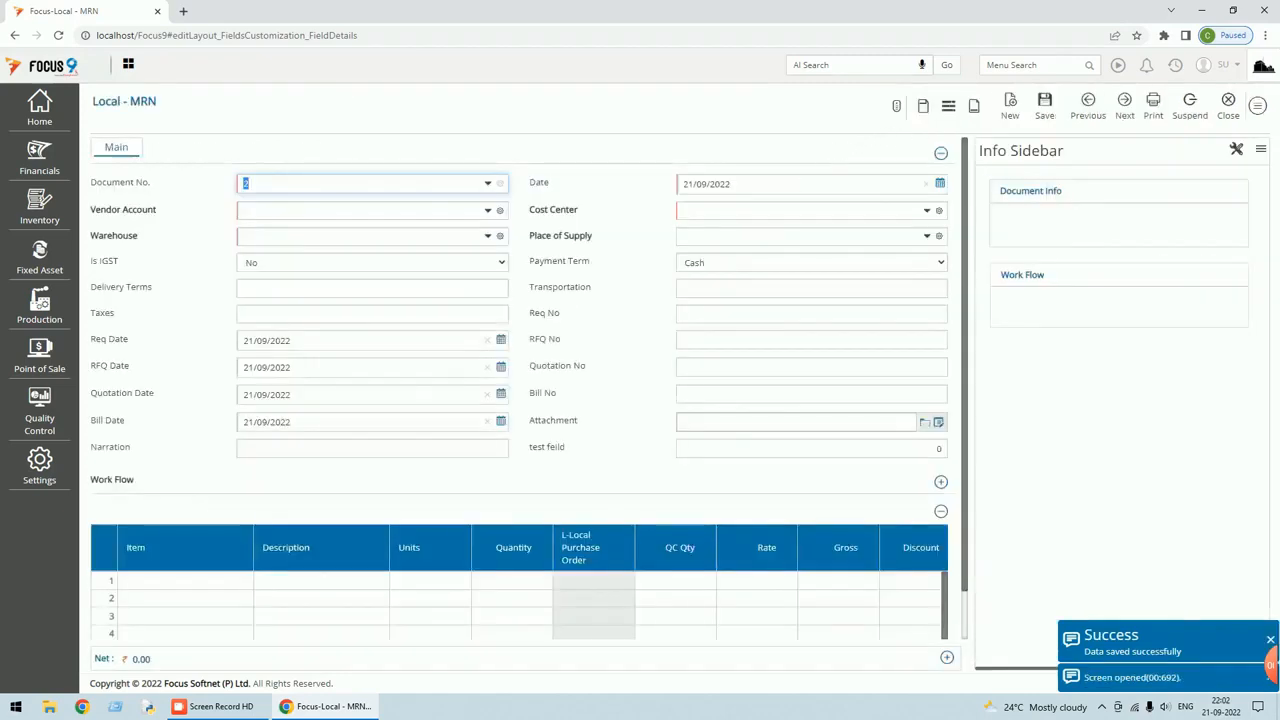
left_click(817, 446)
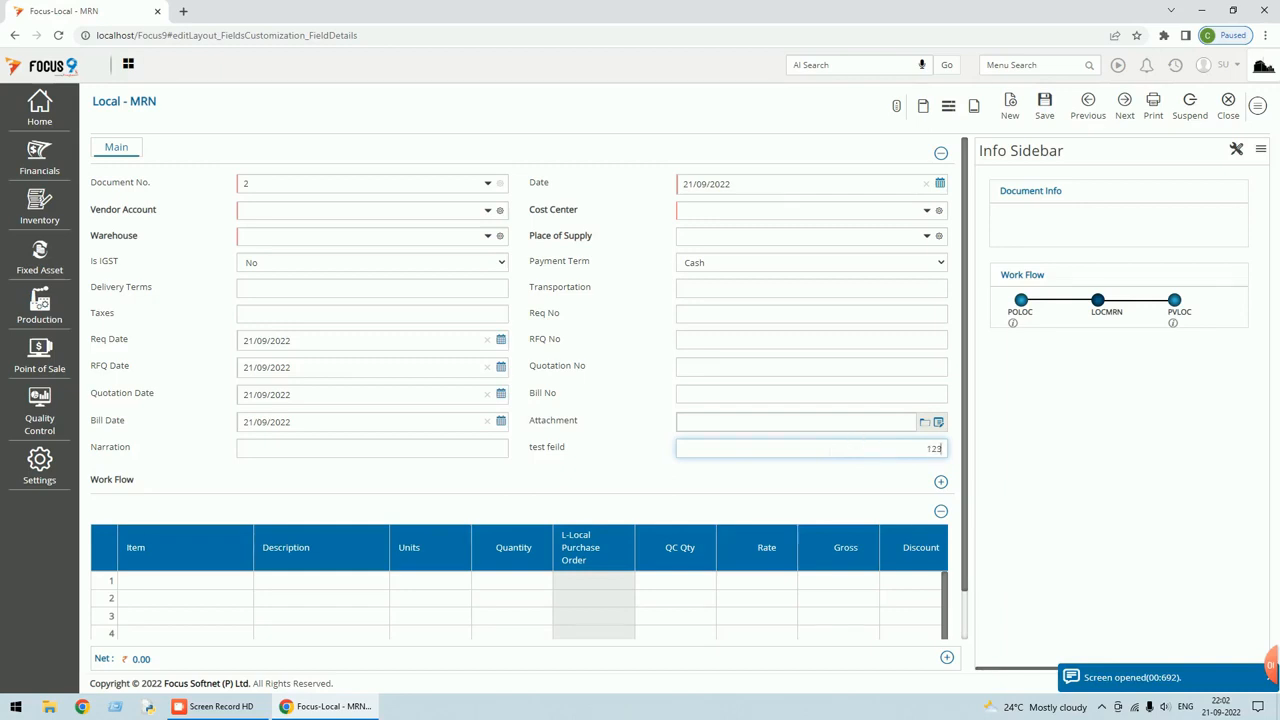
left_click_drag(927, 448, 950, 448)
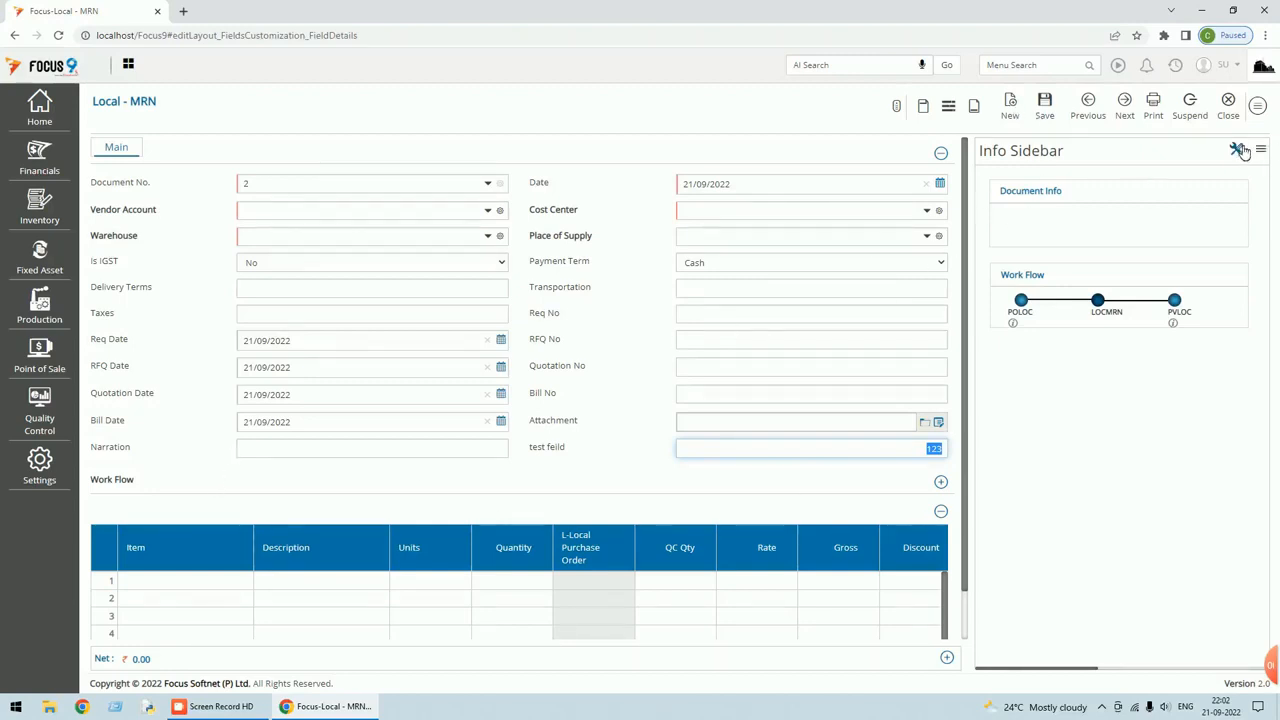
key("Tab")
Return to the voucher's Setting screen, discarding the unsaved voucher.
left_click(1258, 106)
left_click(1185, 324)
left_click(706, 127)
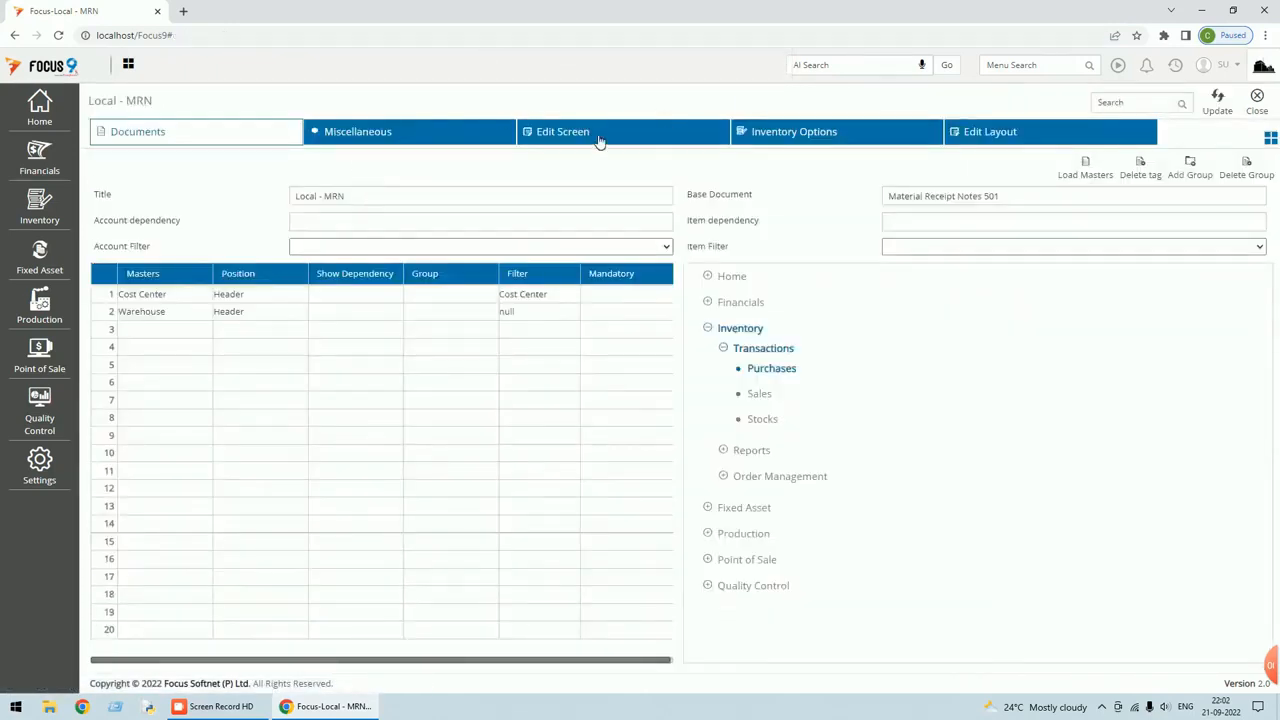
Add header field 'test feild-2' with 2 decimal places in Edit Layout and apply it.
left_click(973, 134)
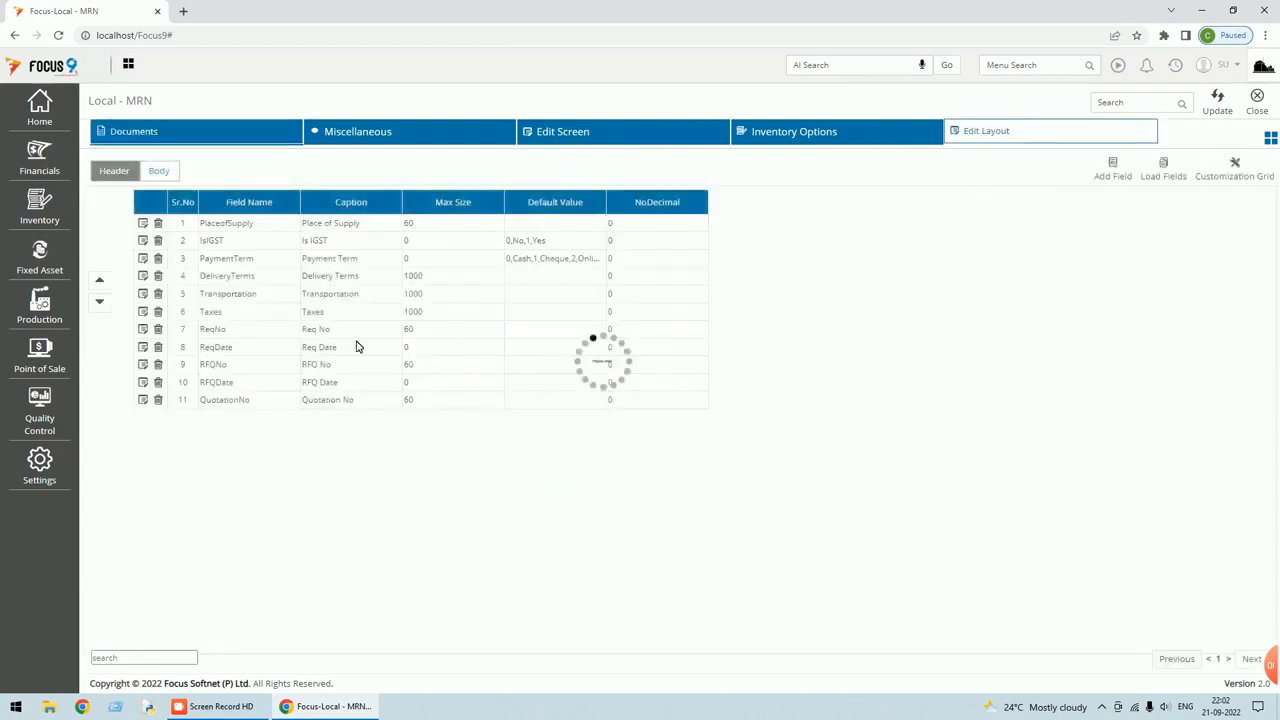
left_click(1116, 178)
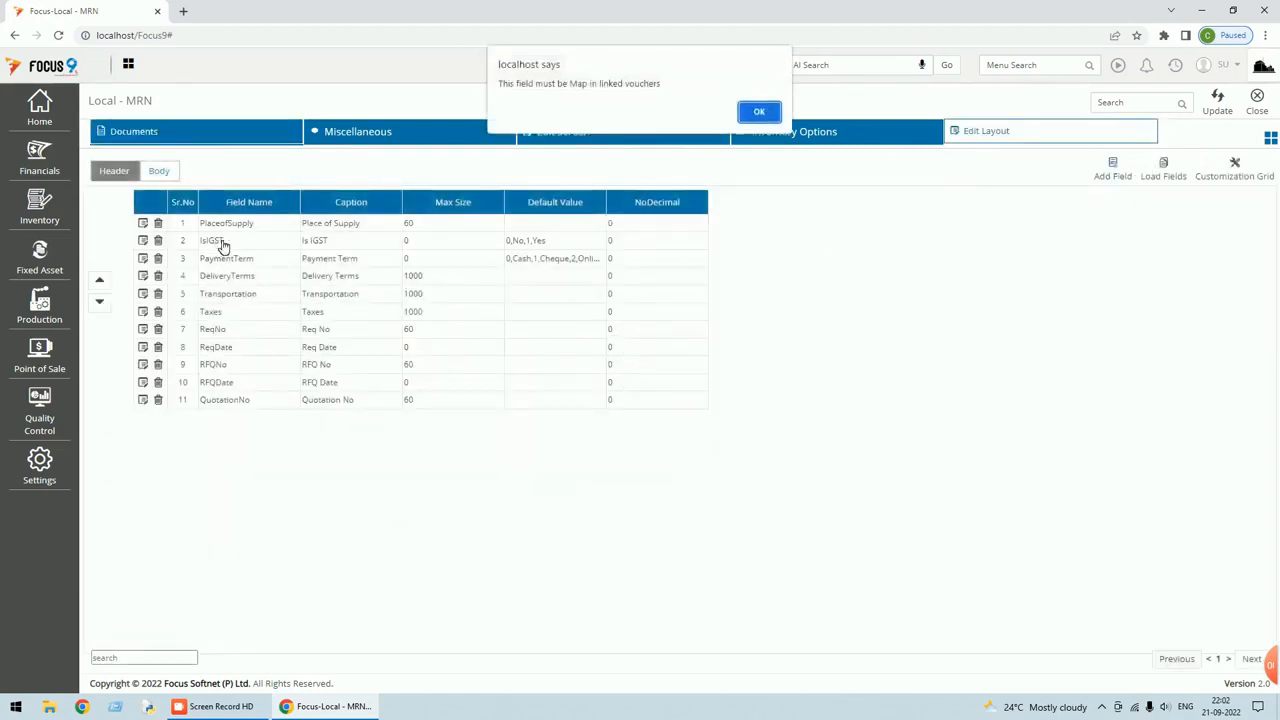
left_click(754, 110)
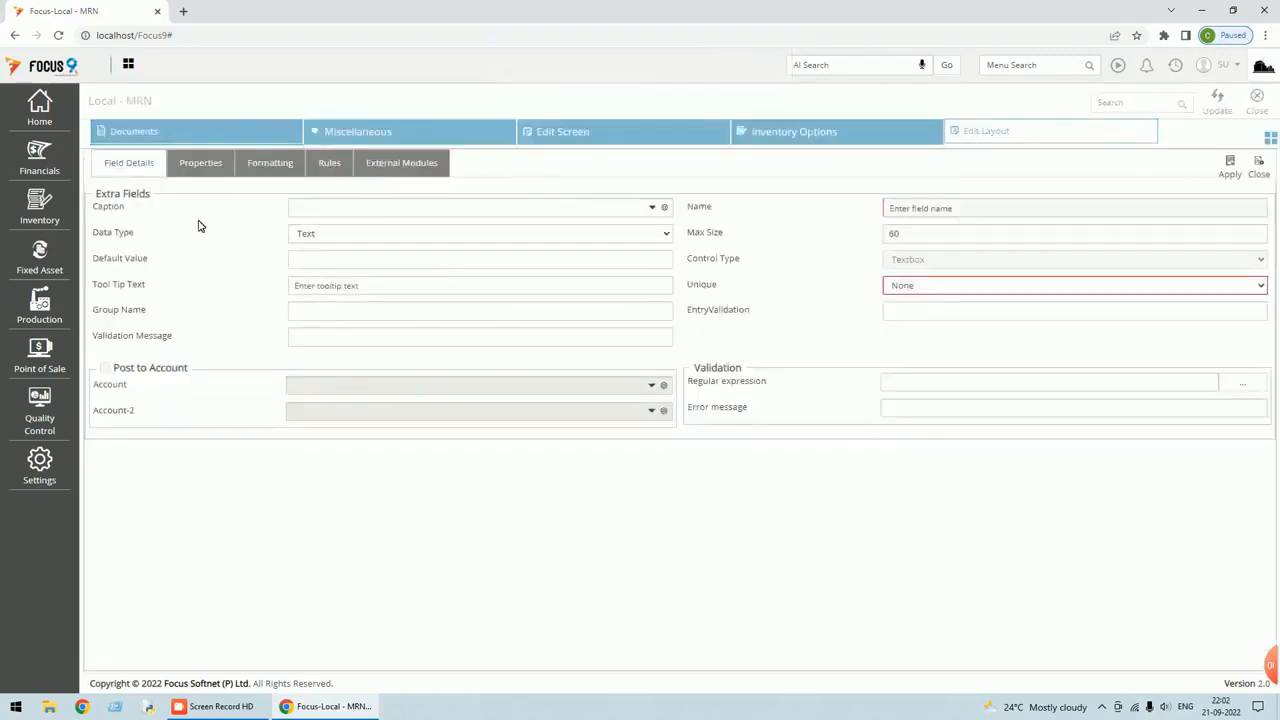
left_click(469, 207)
type("tf")
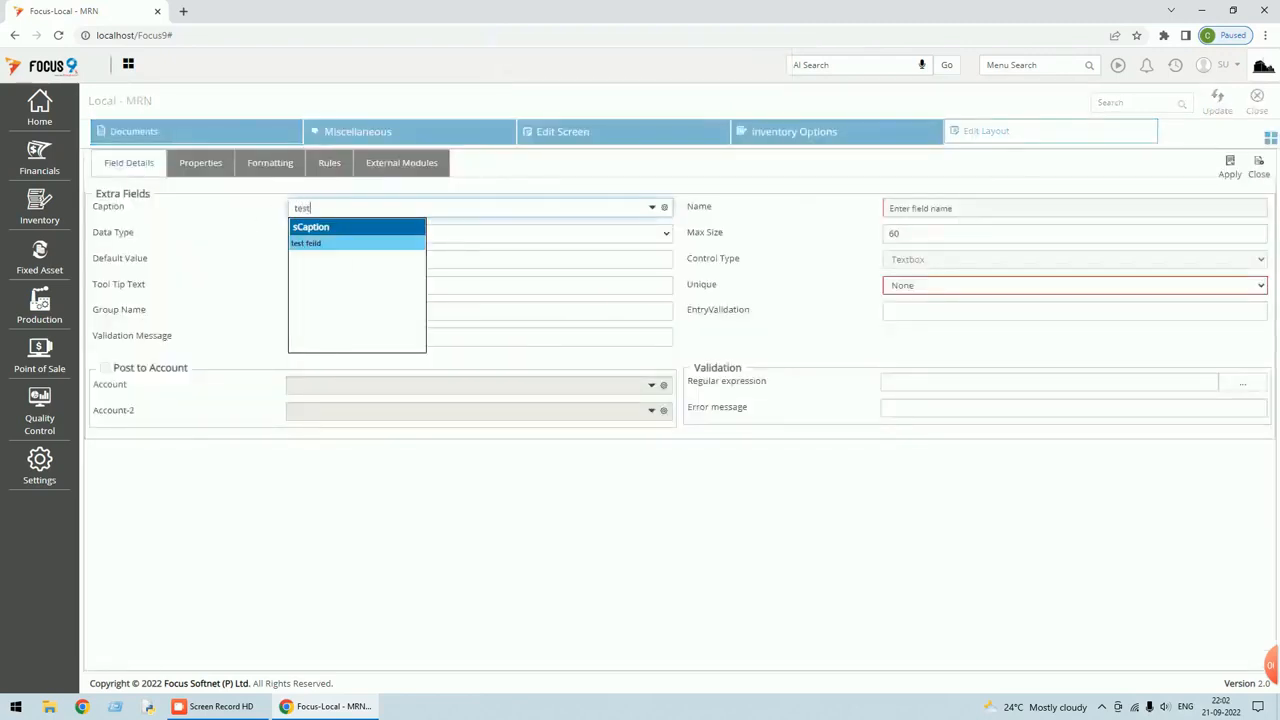
key("Tab")
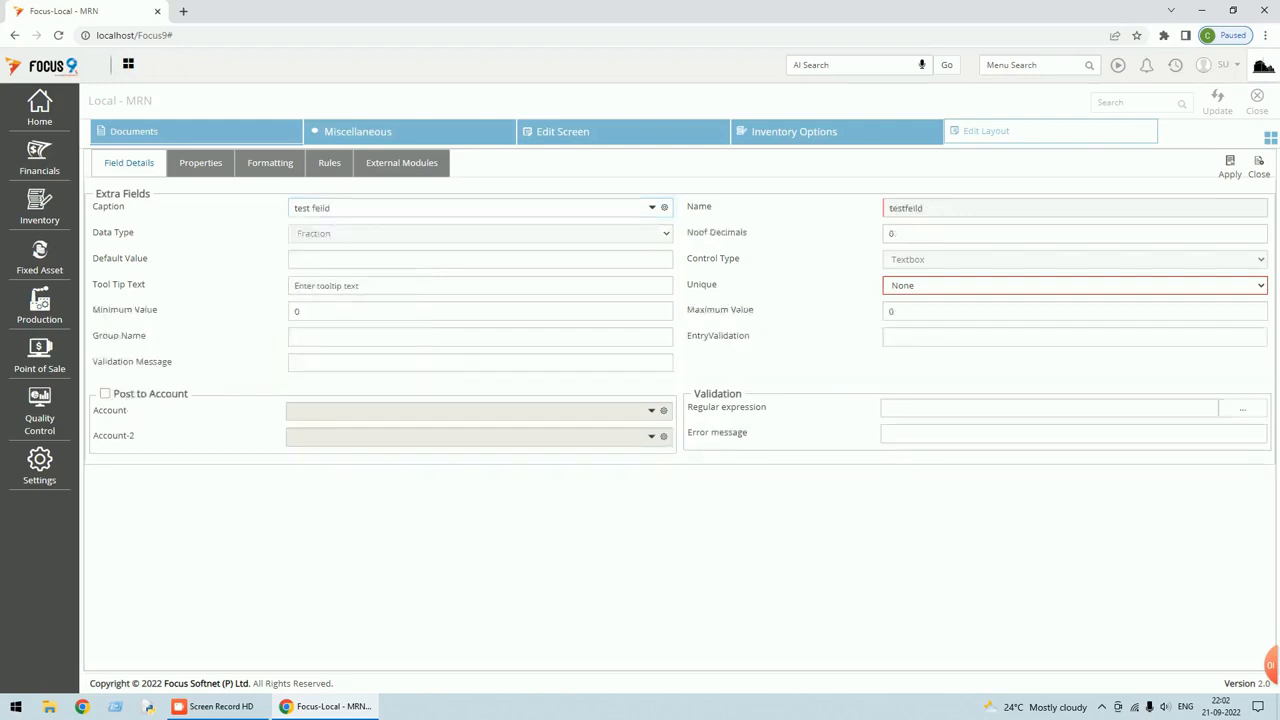
type("-2")
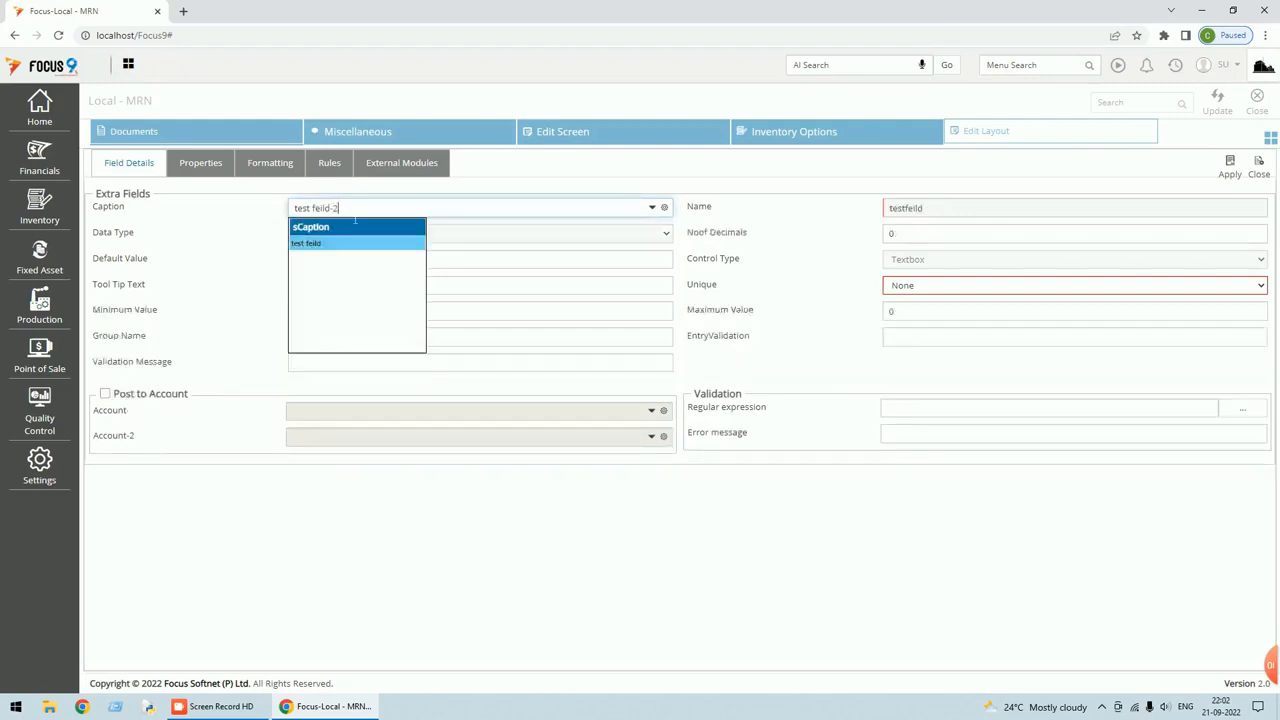
key("Tab")
type("2")
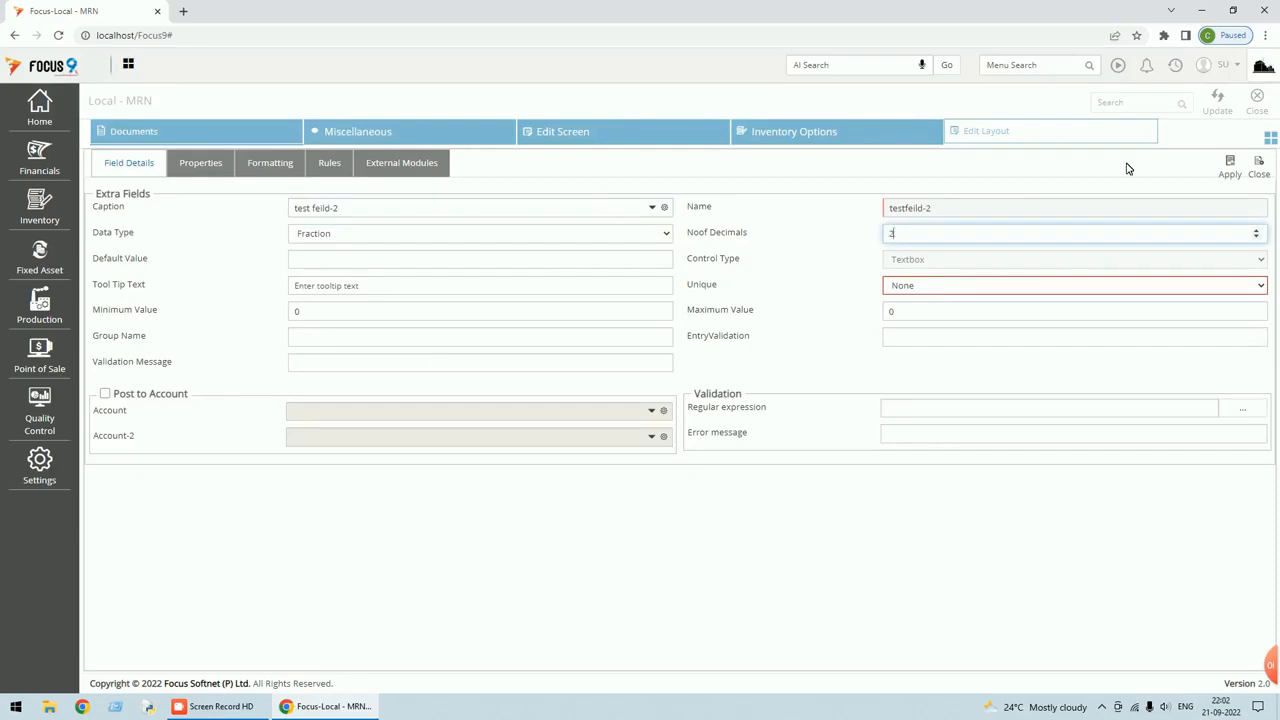
left_click(1233, 172)
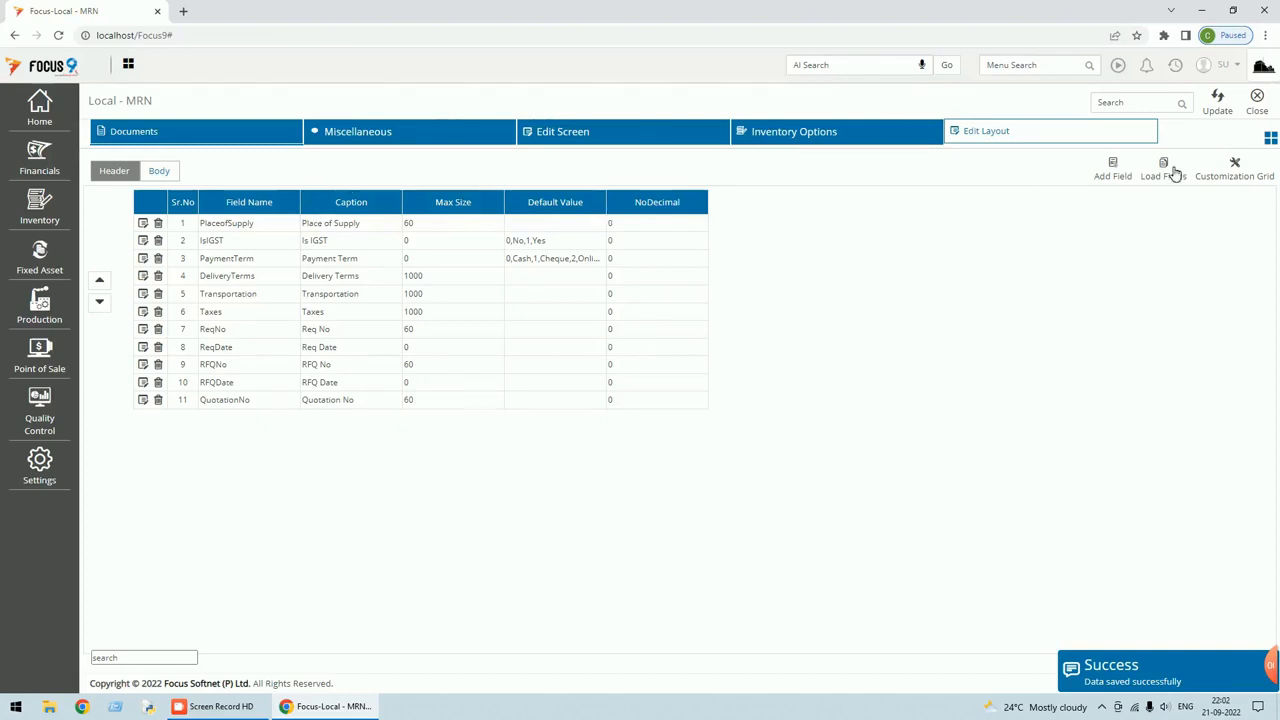
Add a Fraction header field captioned 'total tf' and apply it.
left_click(1117, 177)
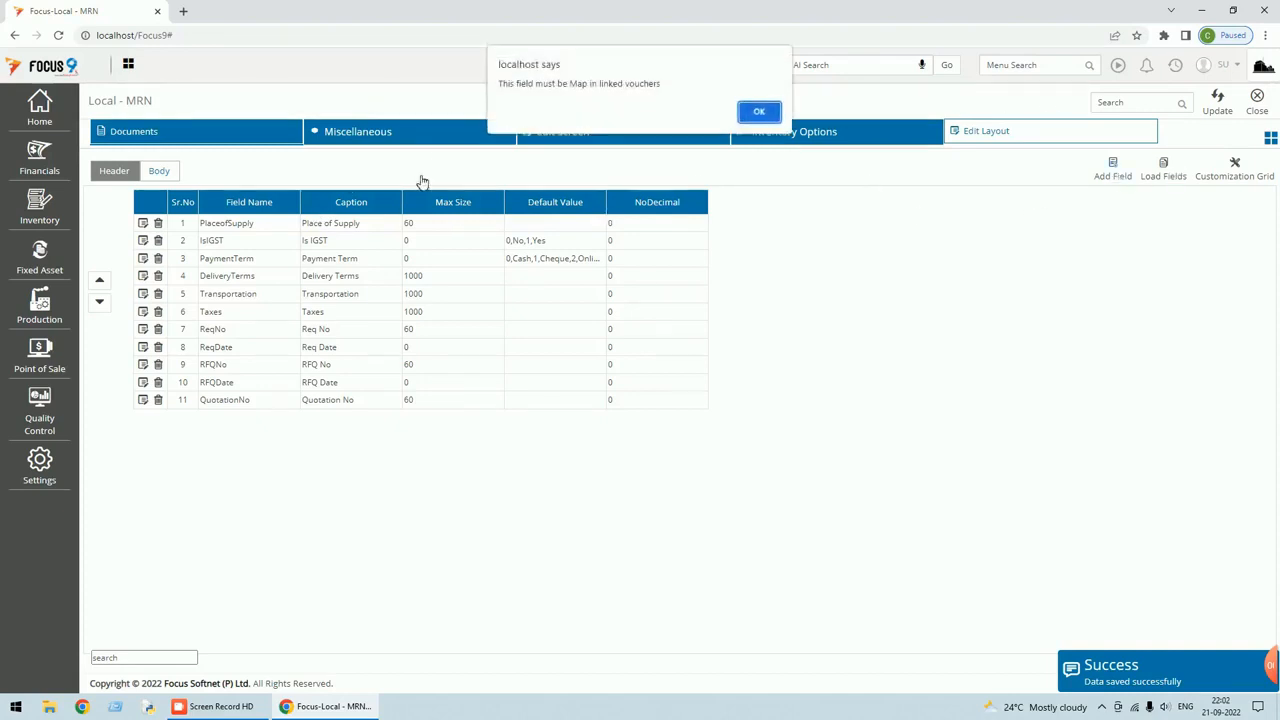
left_click(757, 112)
left_click(362, 205)
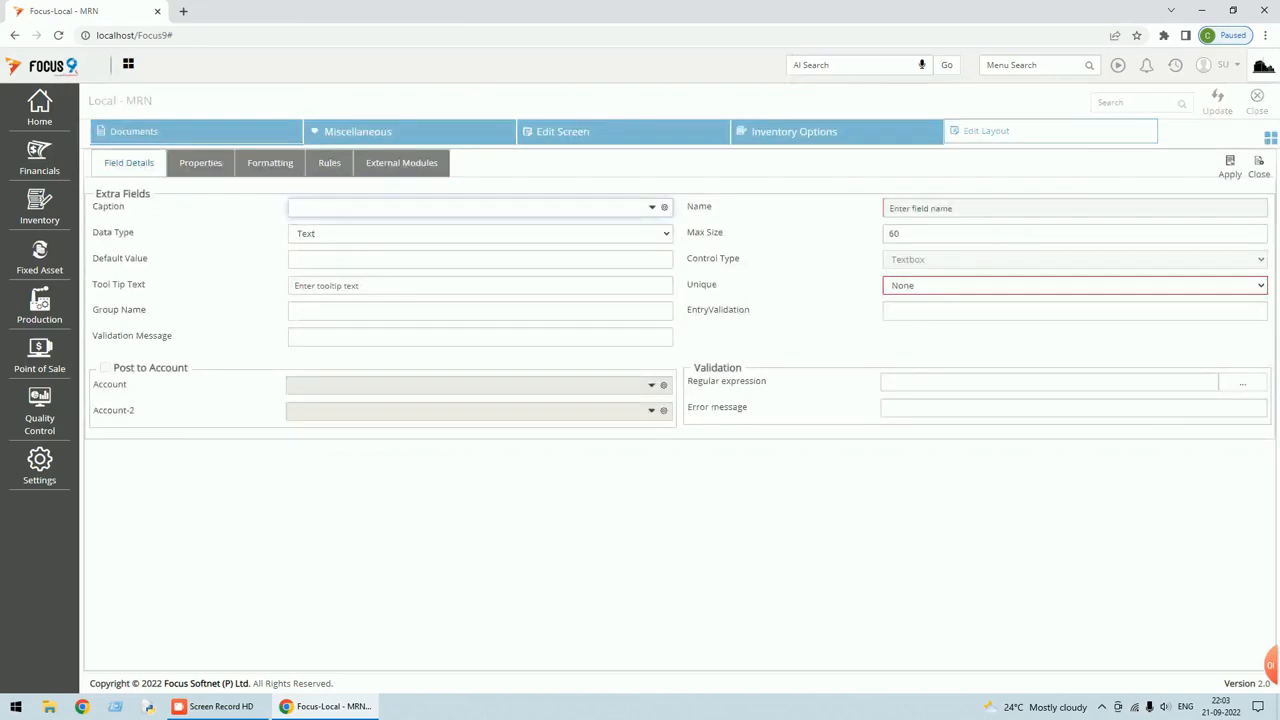
type("total t")
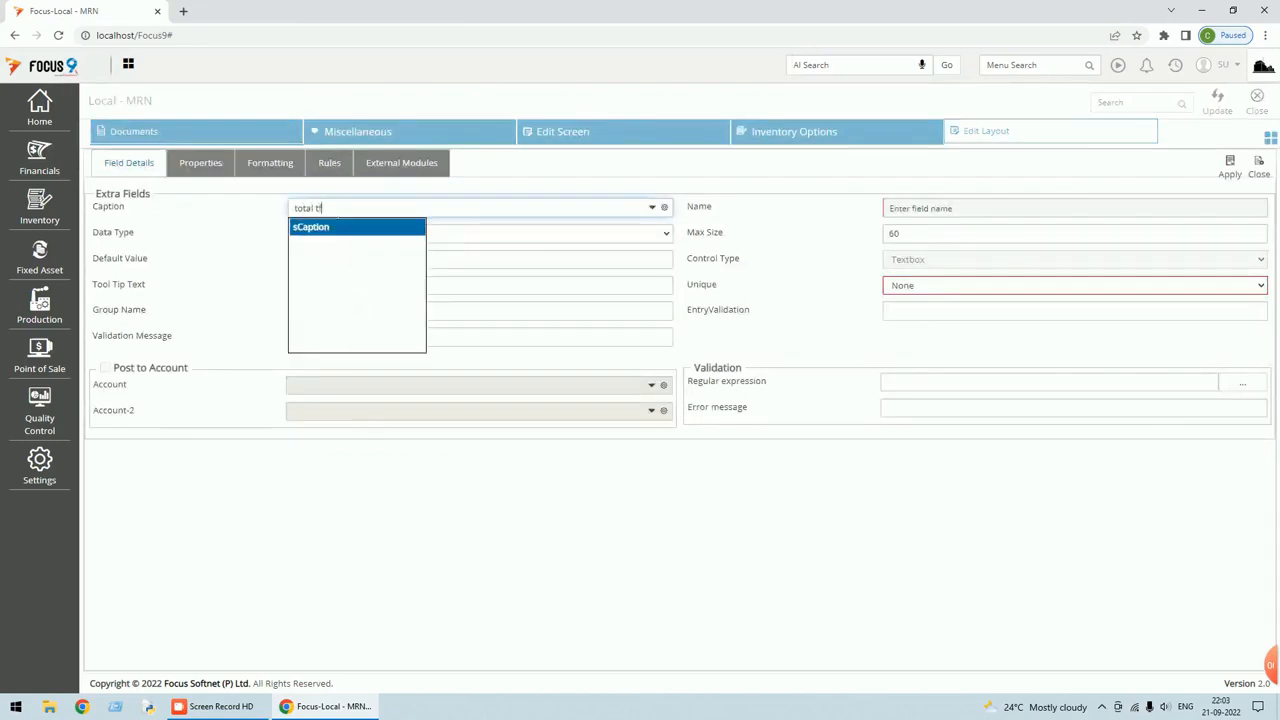
key("Tab")
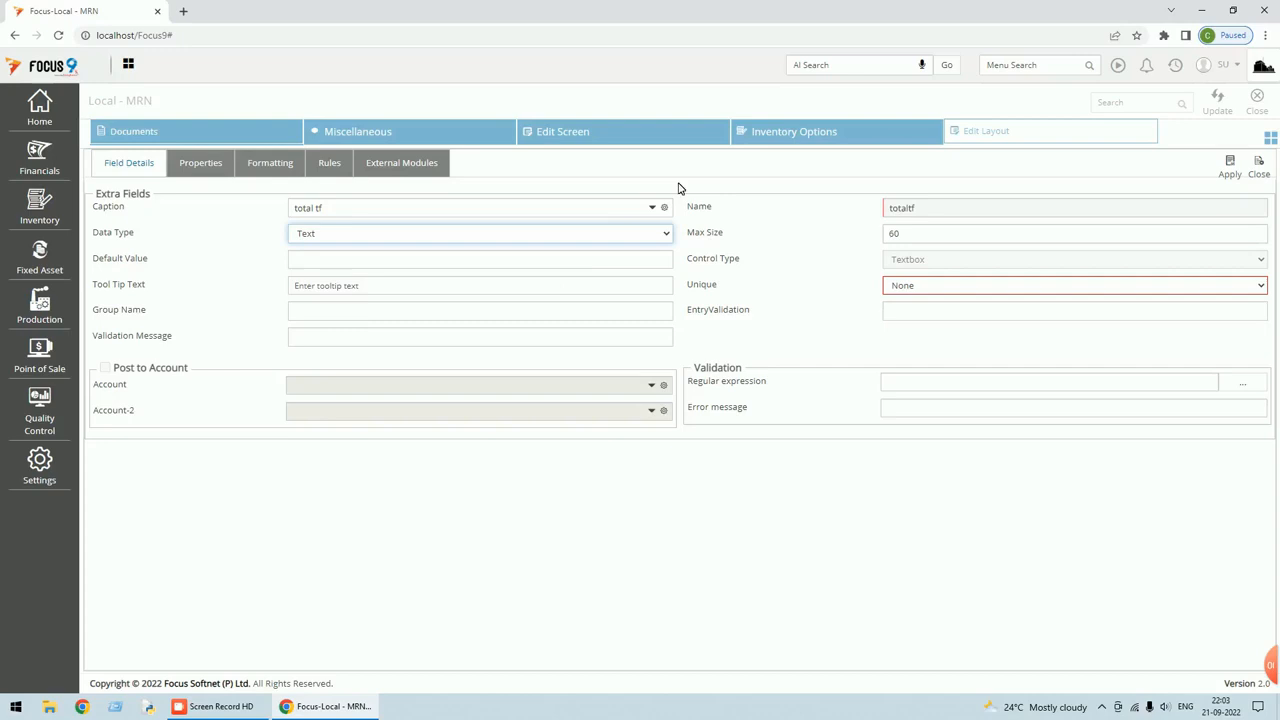
left_click(670, 237)
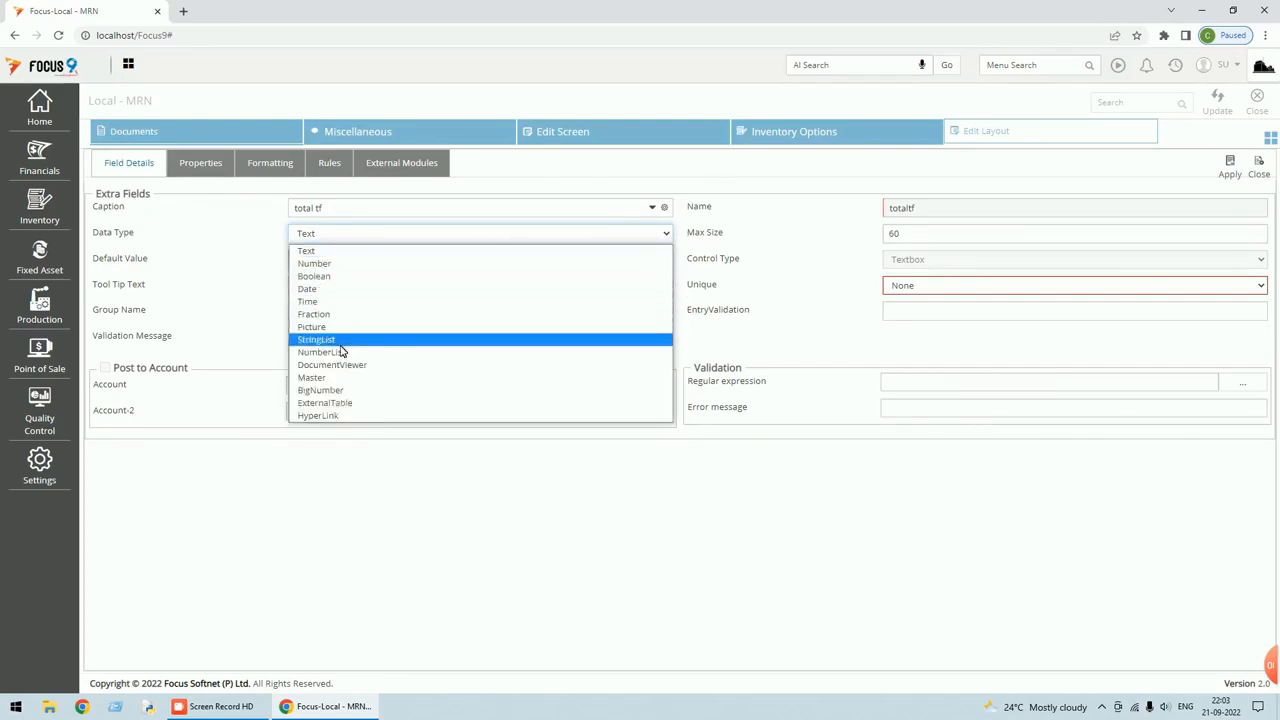
left_click(320, 315)
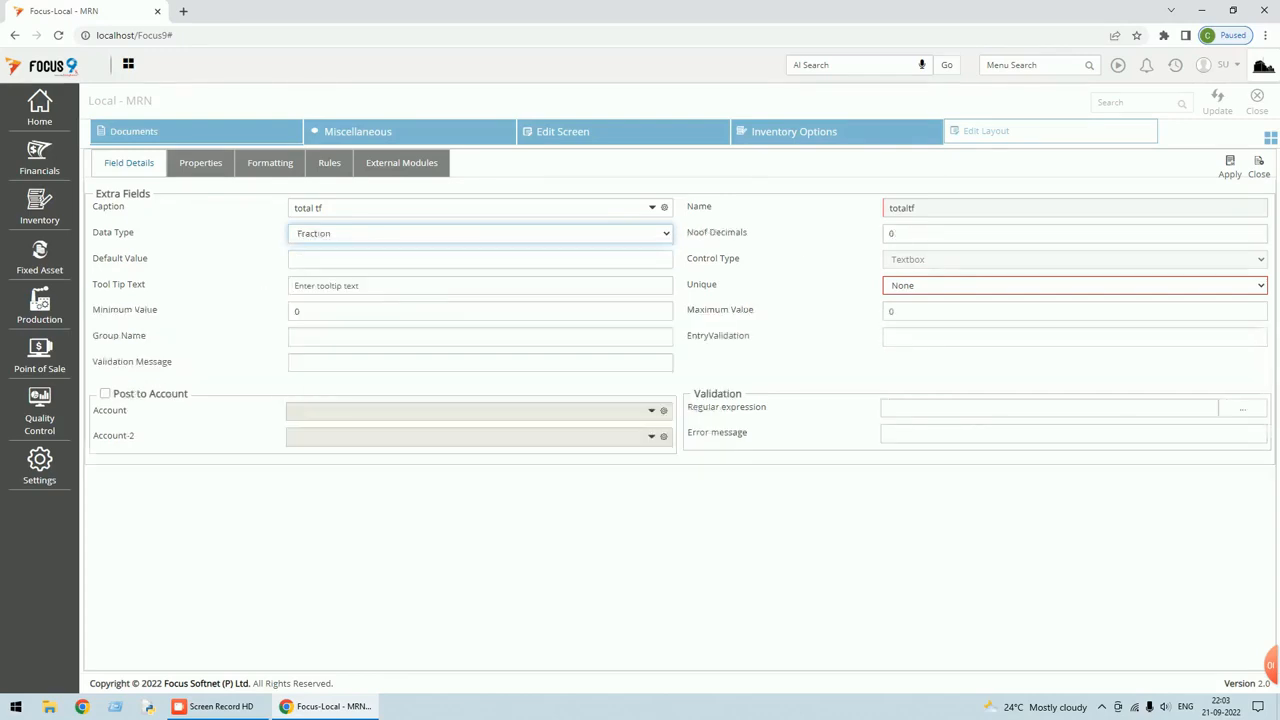
left_click(1232, 171)
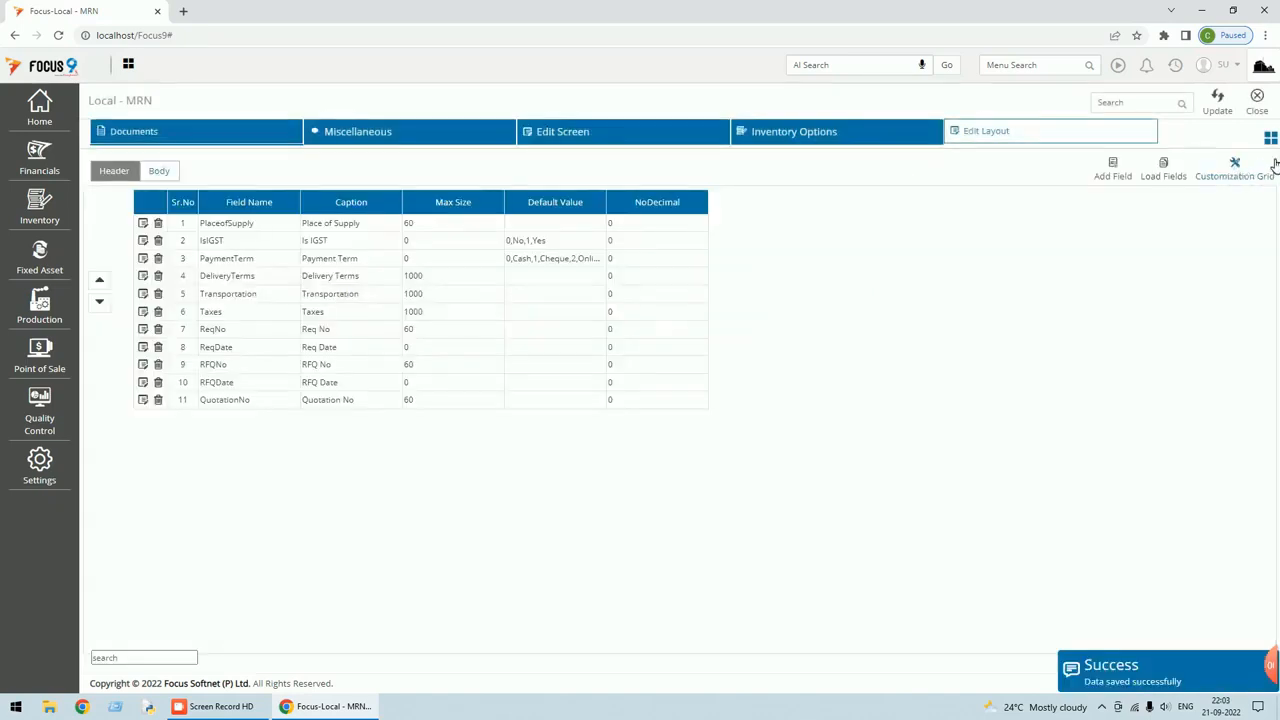
Update and close the settings, open voucher 1, and enter 2 in test feild.
left_click(1220, 112)
left_click(1257, 108)
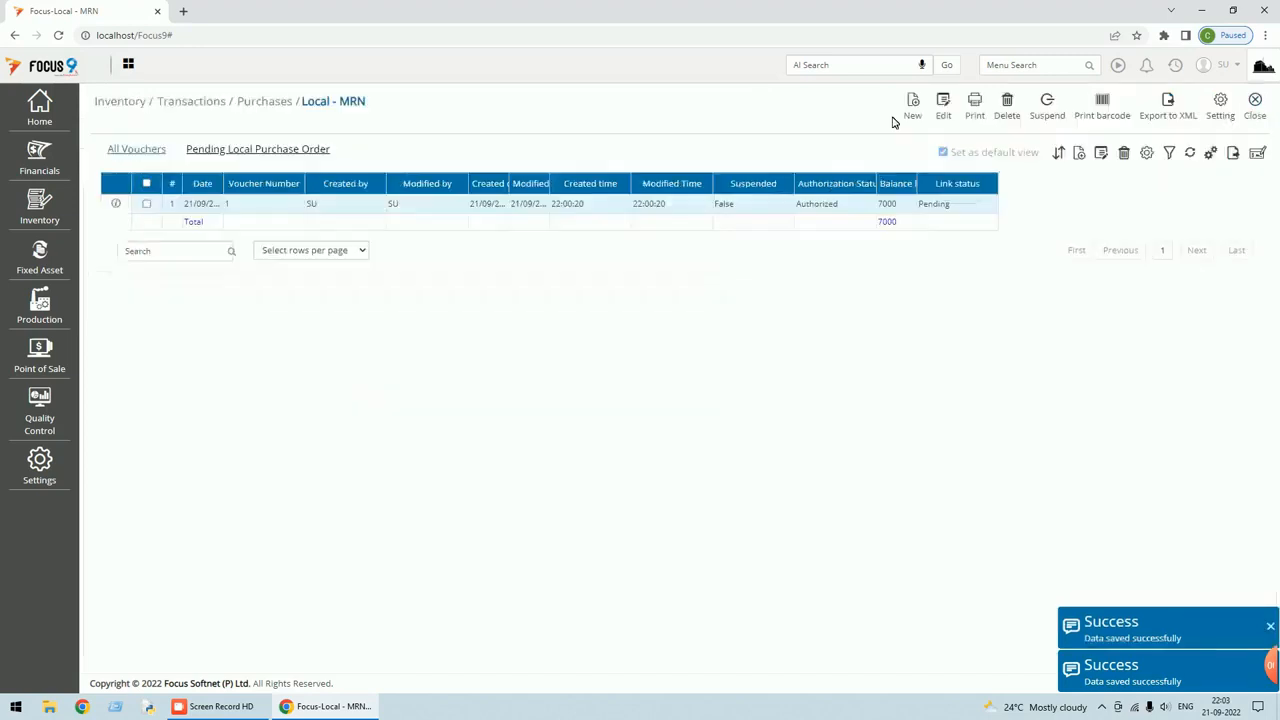
double_click(497, 205)
left_click(924, 448)
type("20.00")
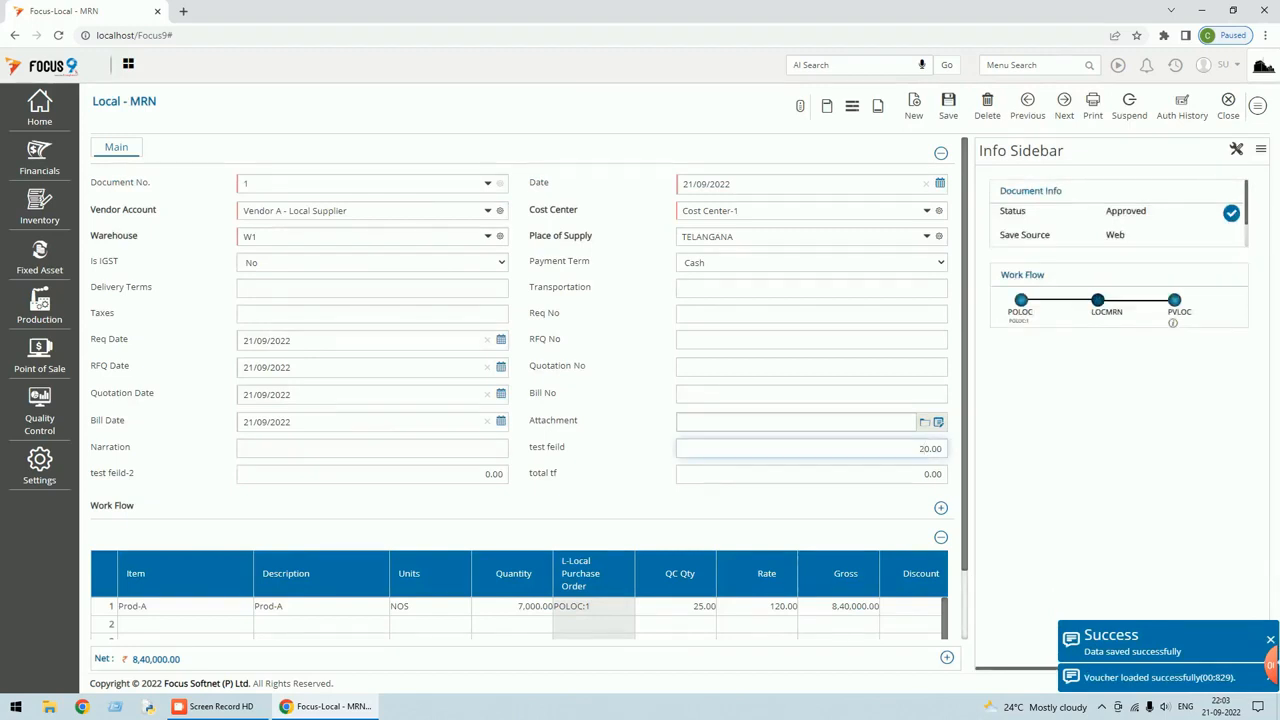
Enter 15 in test feild-2, save voucher 1, and reload it.
left_click(480, 474)
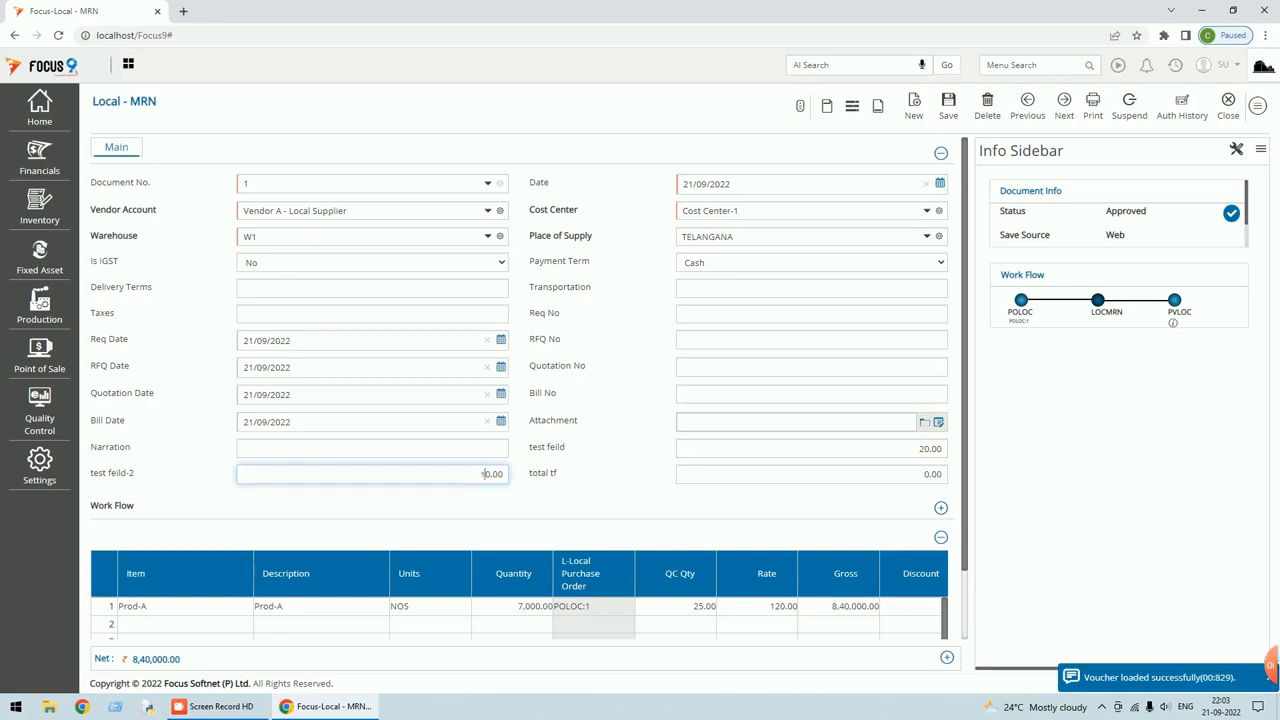
type("15")
key("Tab")
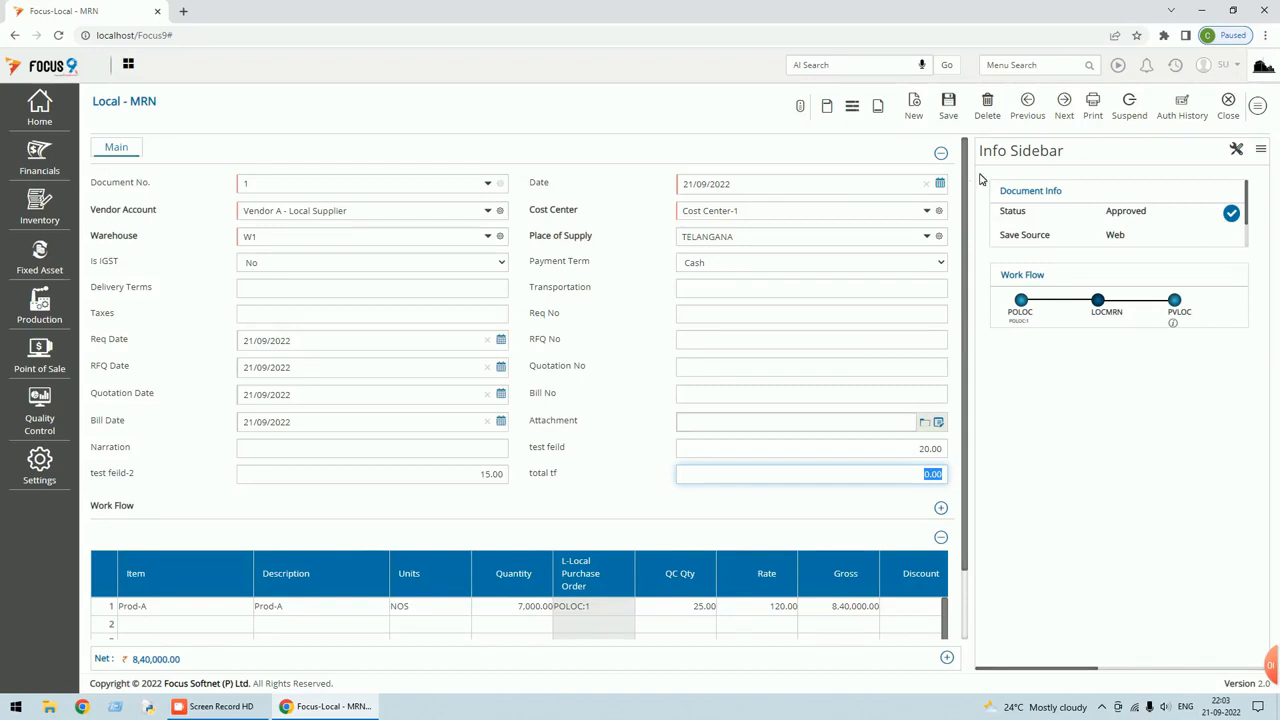
left_click(948, 103)
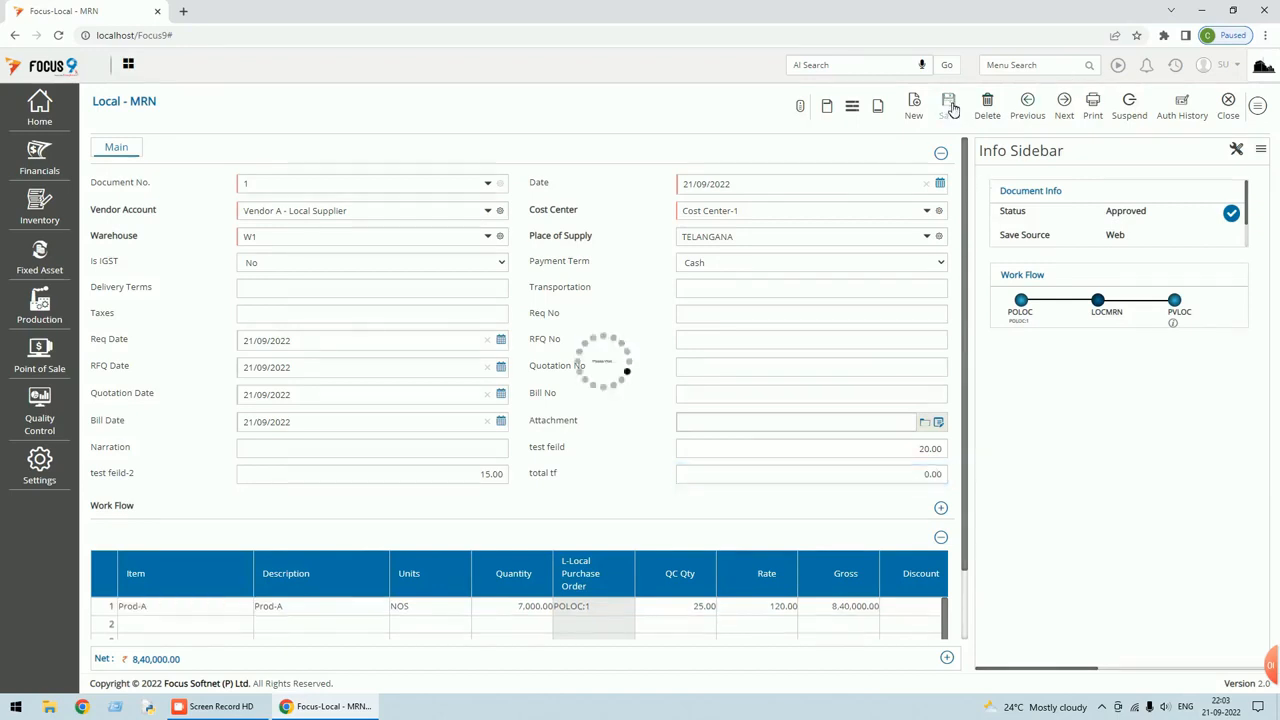
left_click(1087, 108)
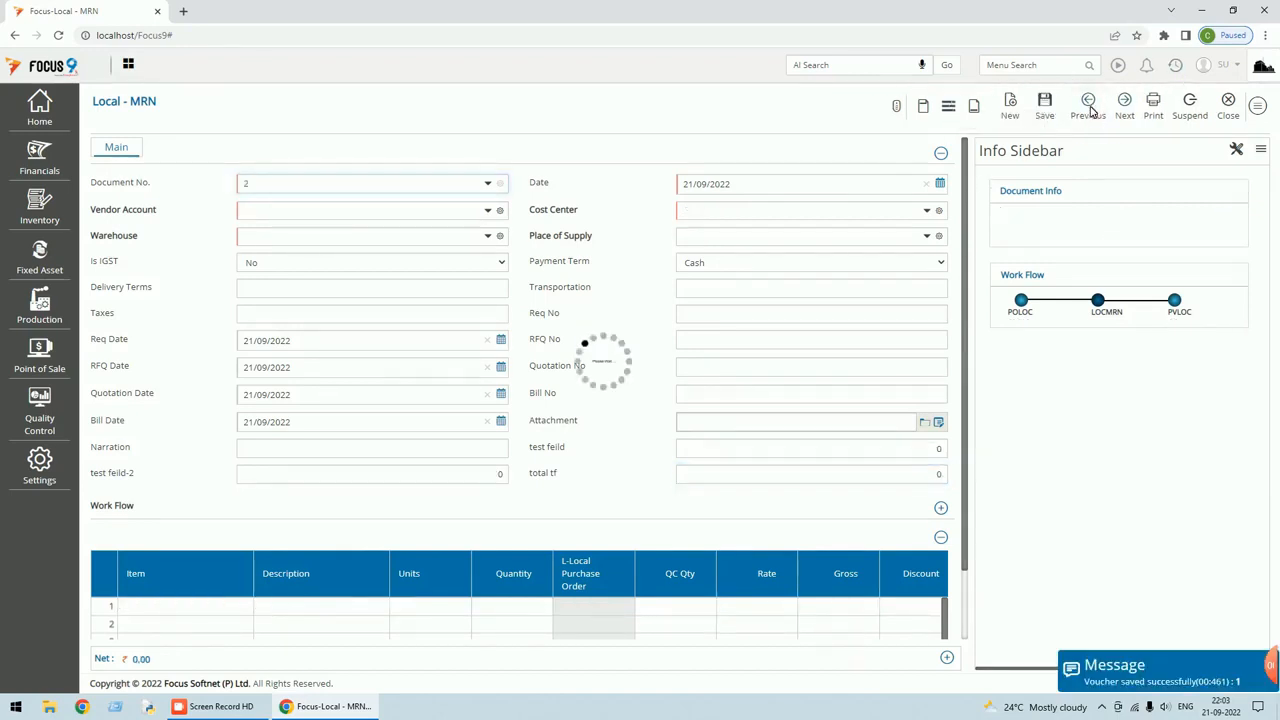
left_click(1257, 107)
Give the totaltf field on the layout's second page a Default Value of '&' and apply.
left_click(1118, 345)
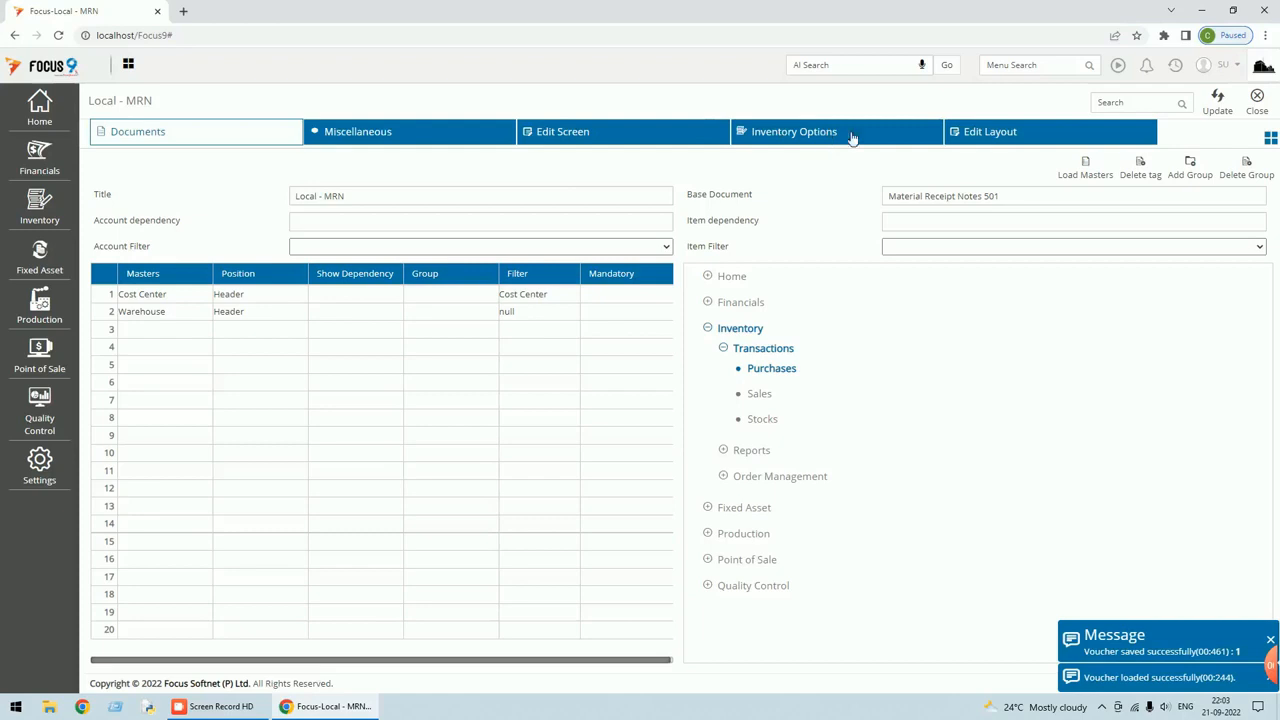
left_click(1003, 140)
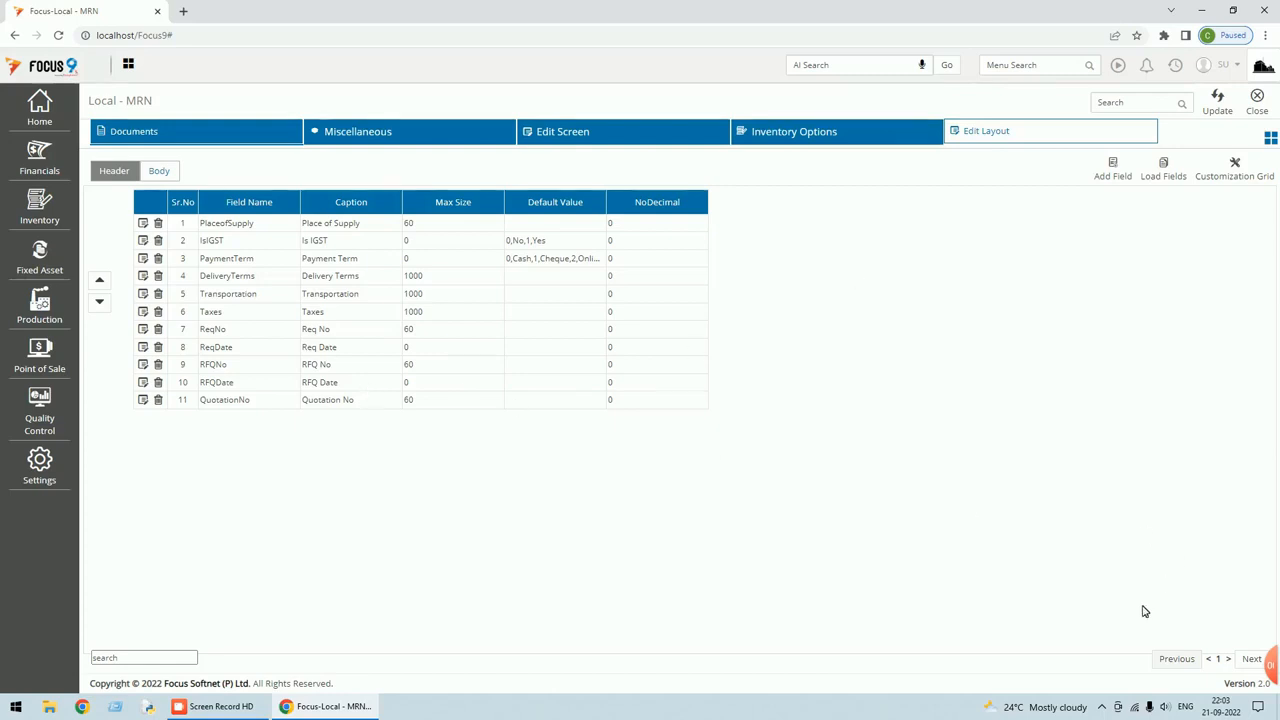
left_click(1252, 661)
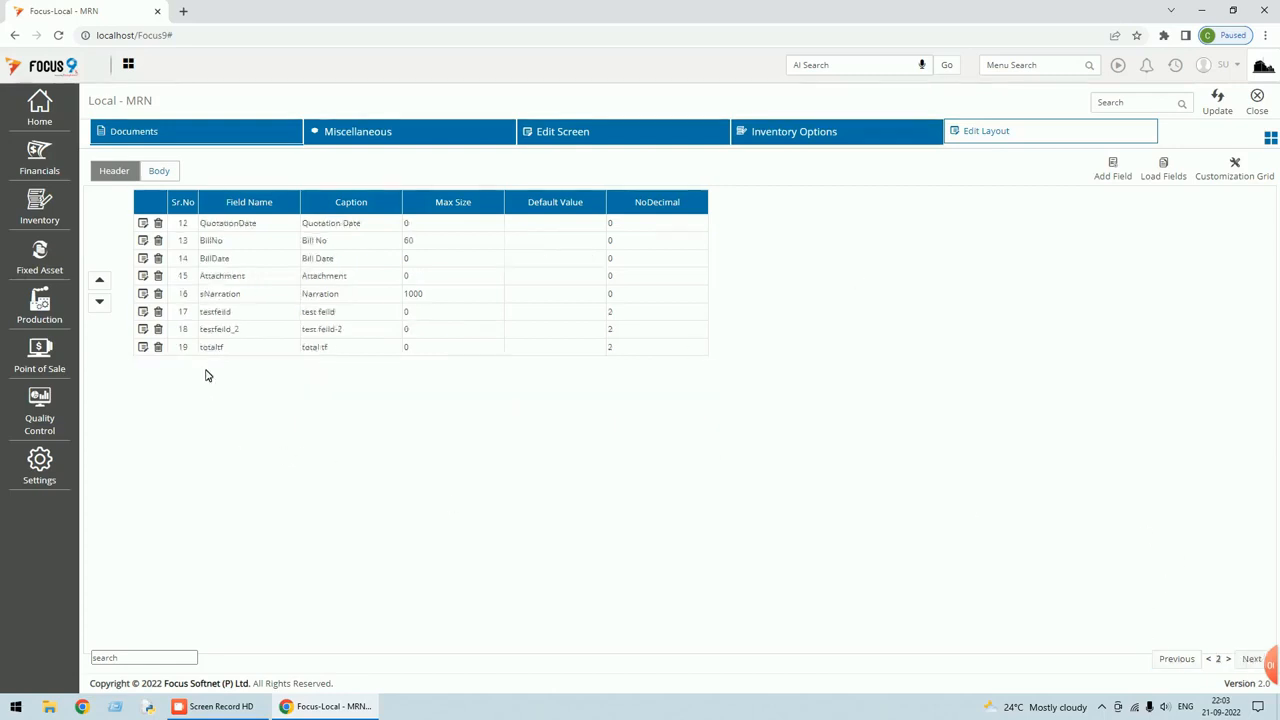
left_click(143, 349)
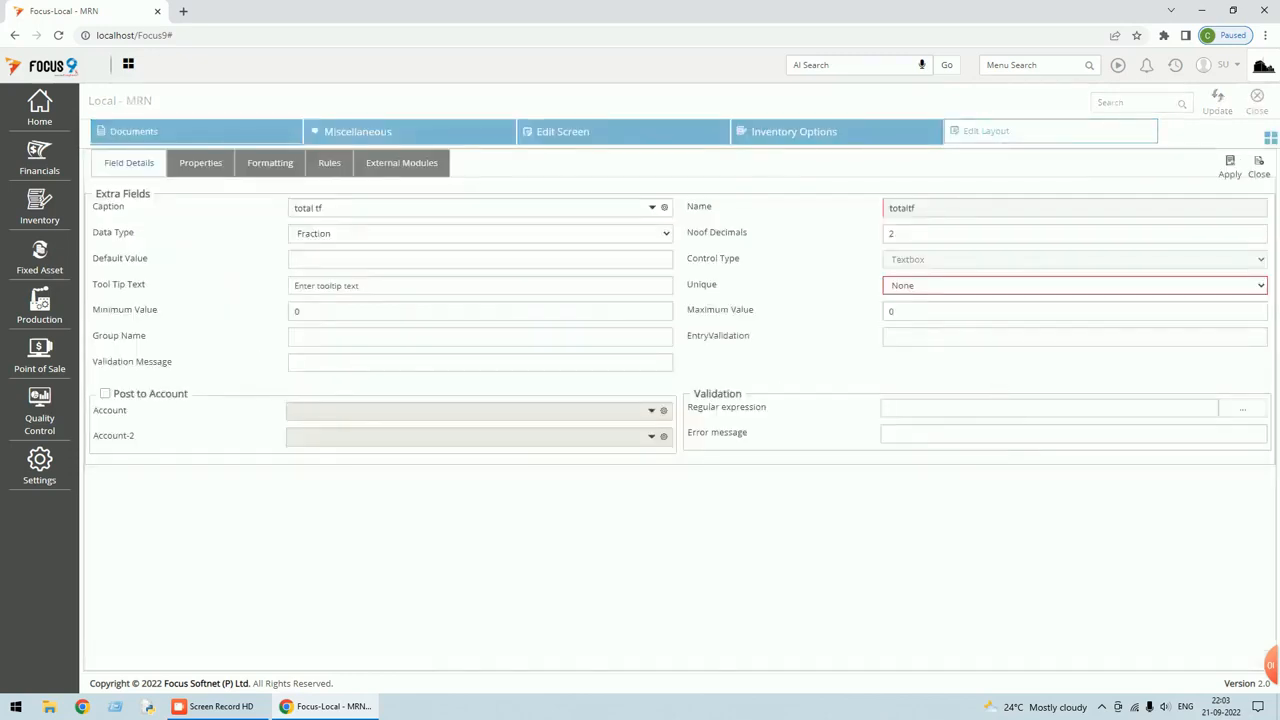
left_click(405, 259)
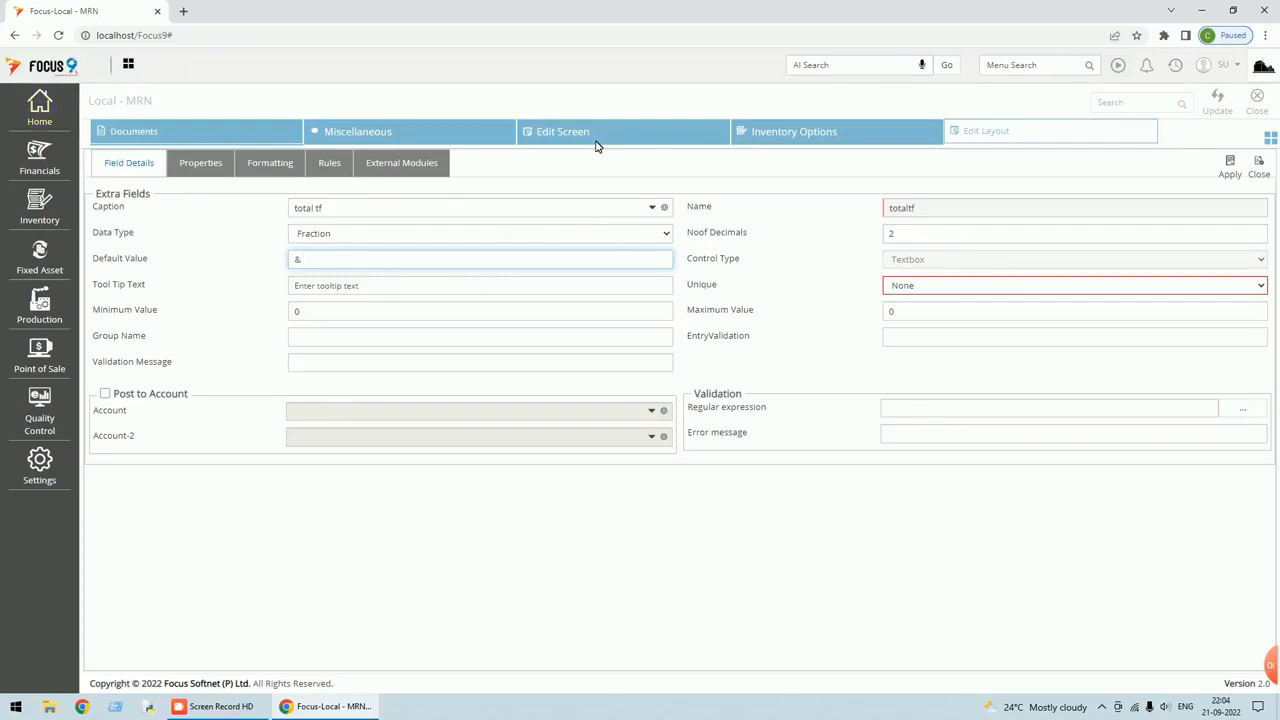
left_click(1231, 176)
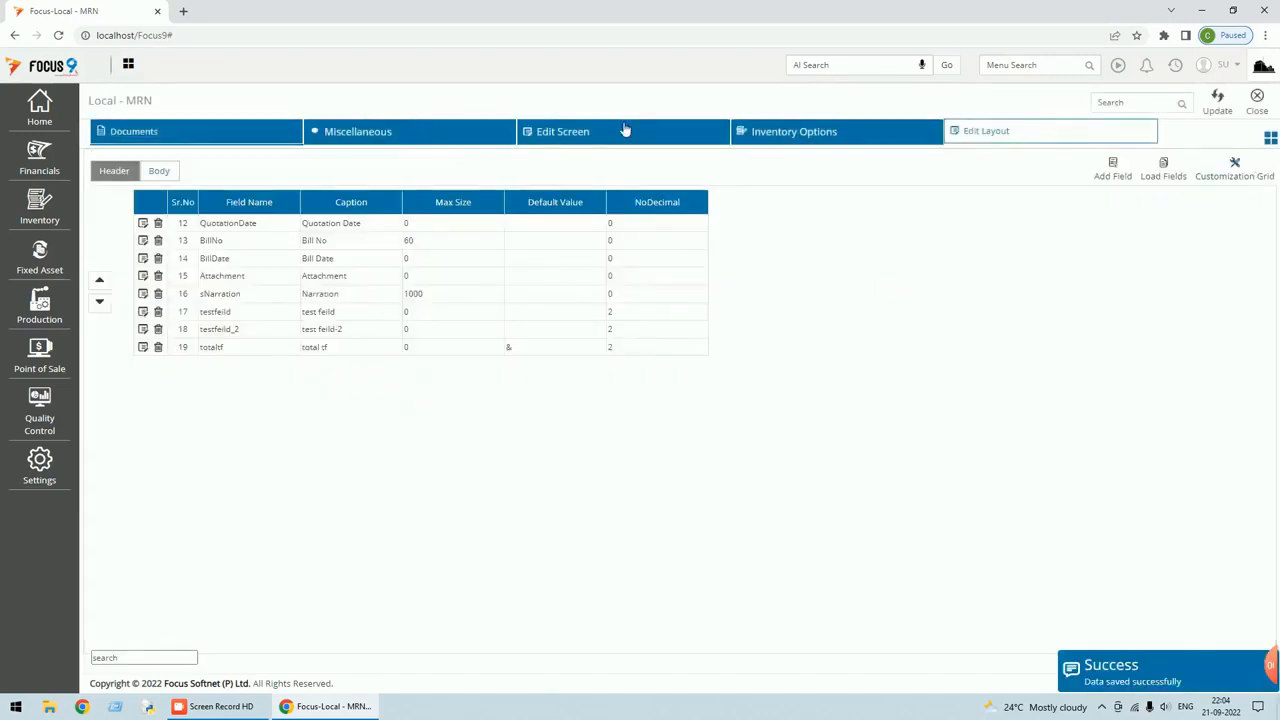
Search the Quantity preloaded formula's variables for 'tes' to find LH17 and LH18, then close settings.
left_click(587, 134)
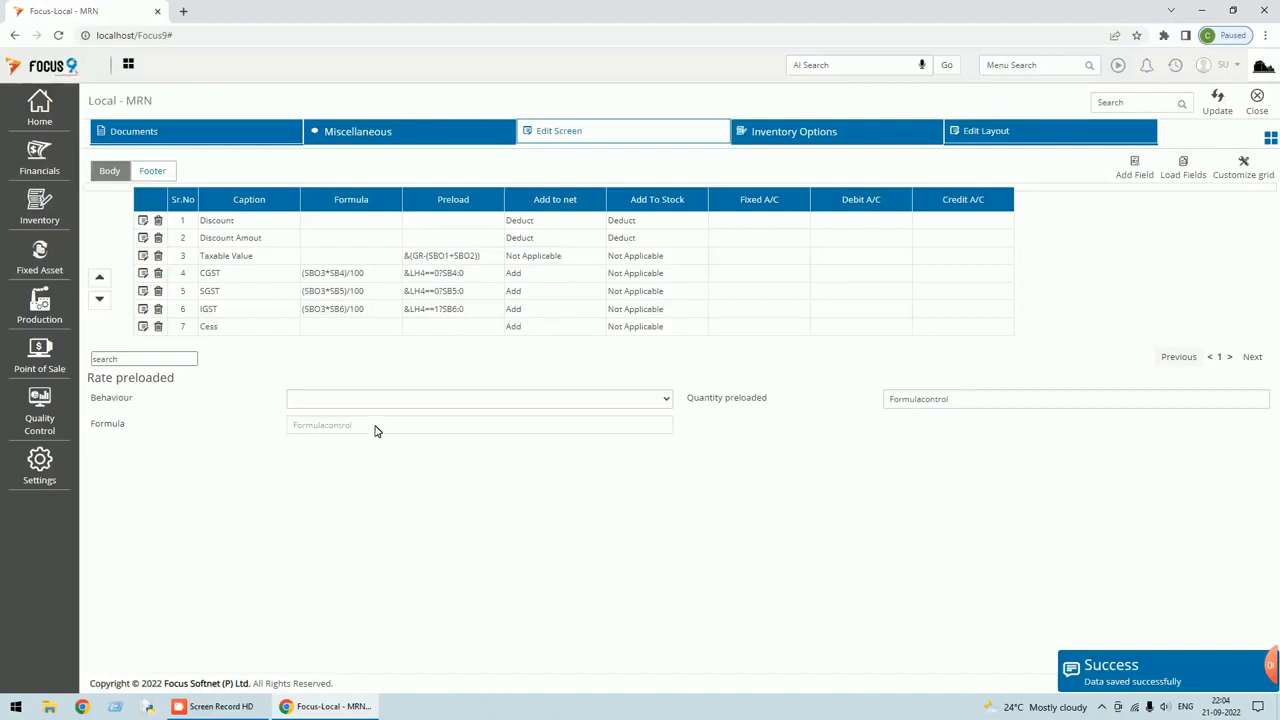
left_click(886, 399)
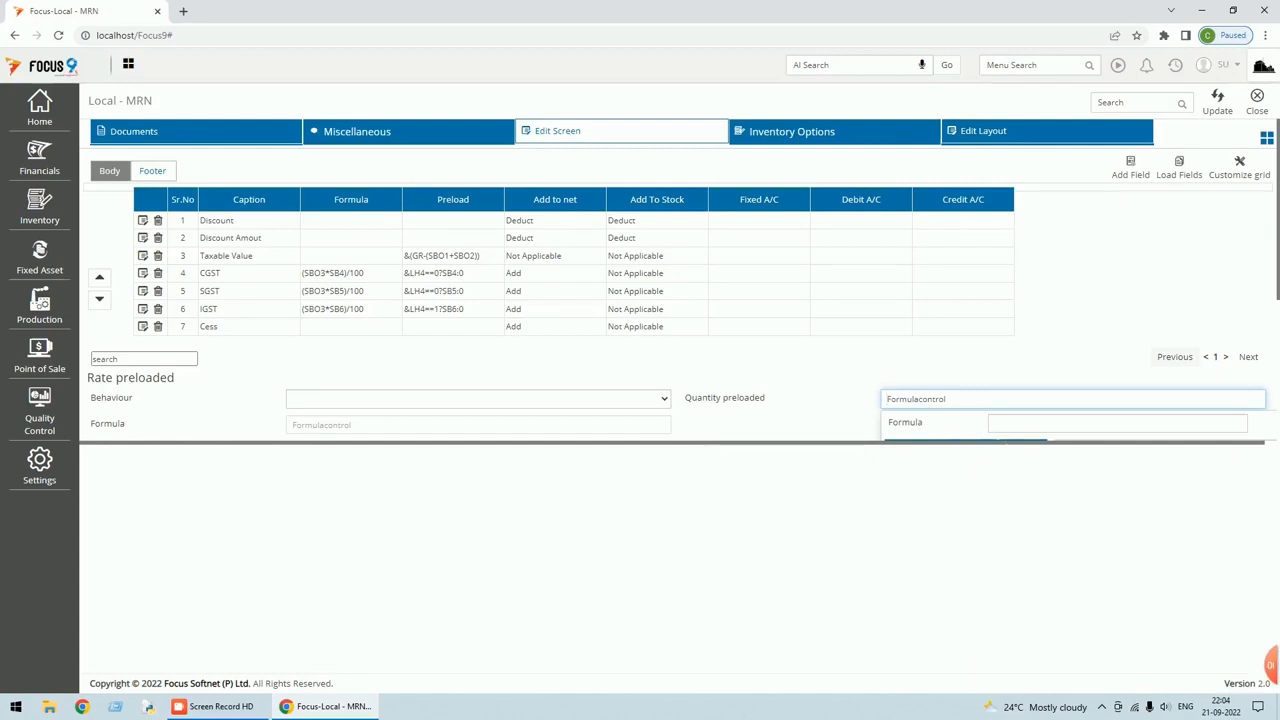
left_click(1035, 442)
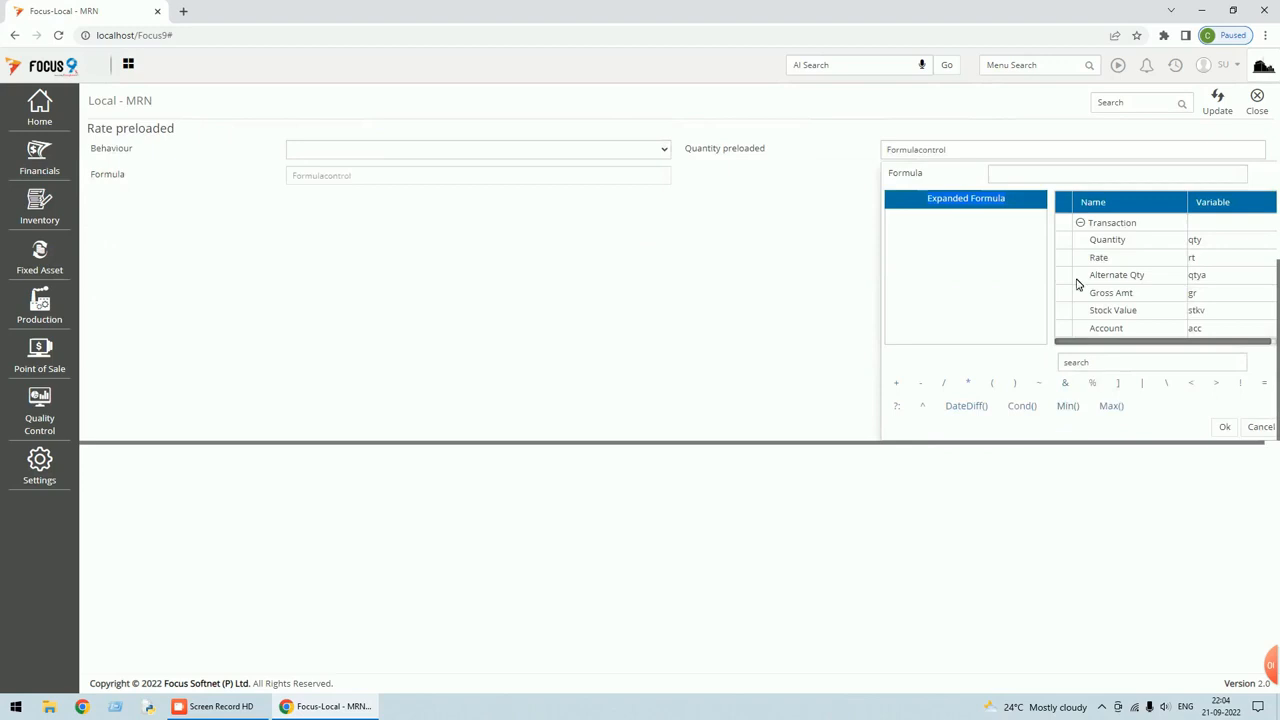
left_click(1098, 360)
type("tes")
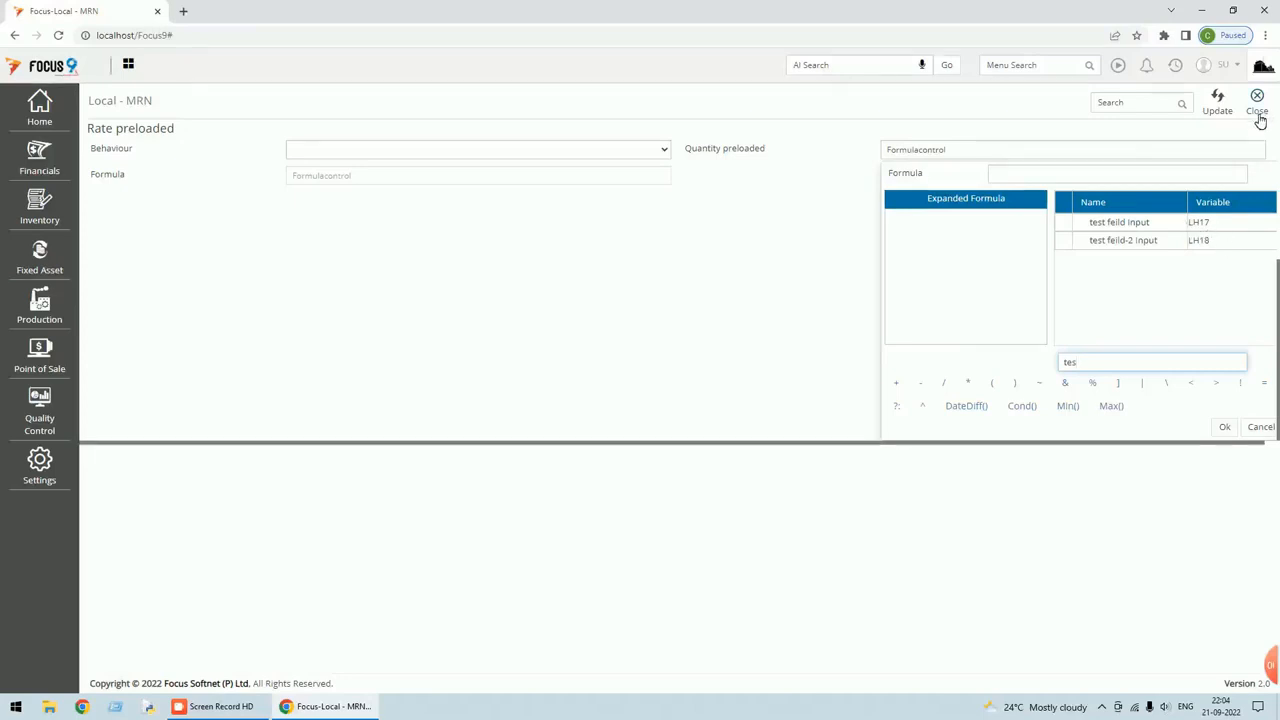
scroll(1211, 279, "up", 2)
scroll(1211, 279, "down", 2)
scroll(1194, 251, "up", 3)
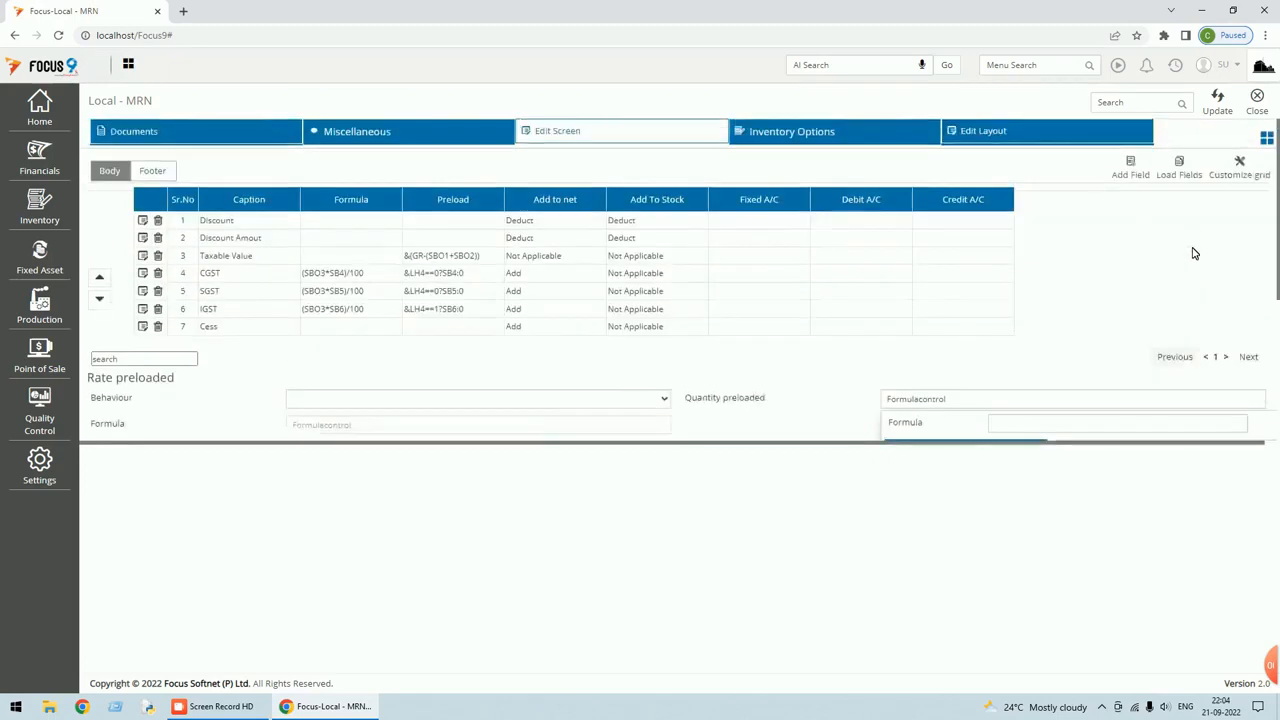
left_click(1259, 112)
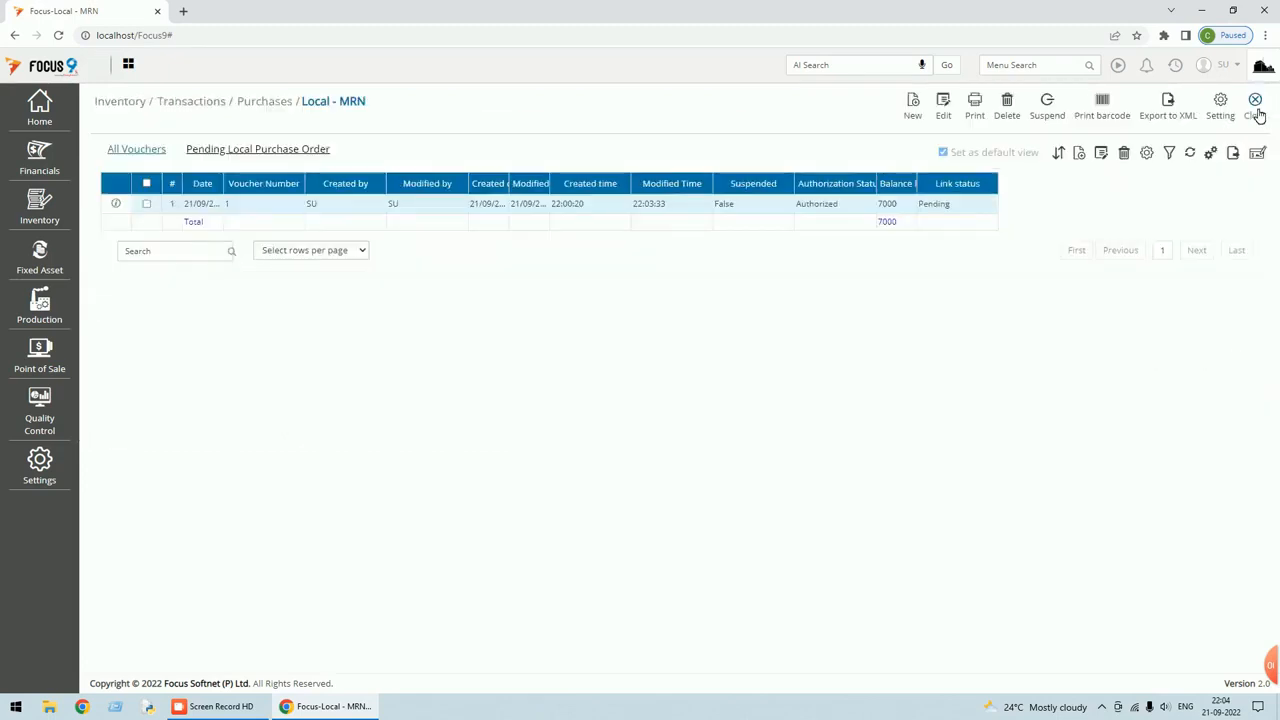
Set the totaltf header field's default value to &#LH17+LH18, apply it, and close settings.
left_click(1221, 117)
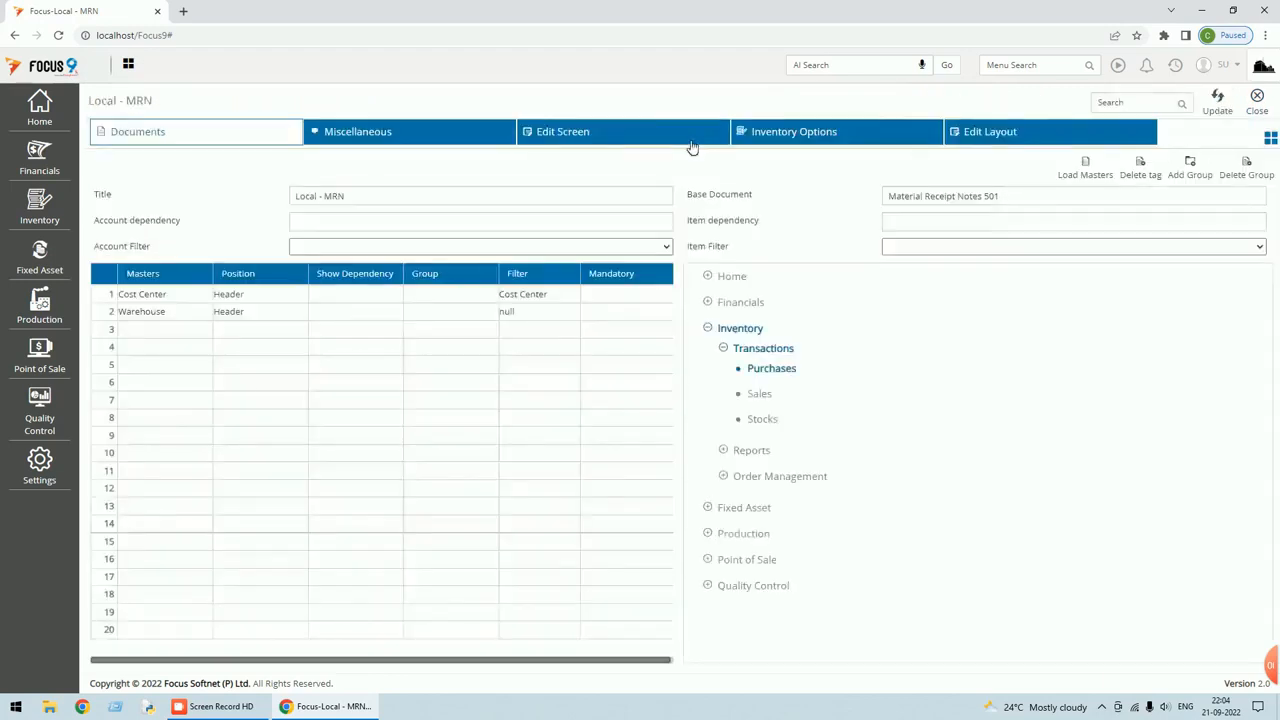
left_click(973, 138)
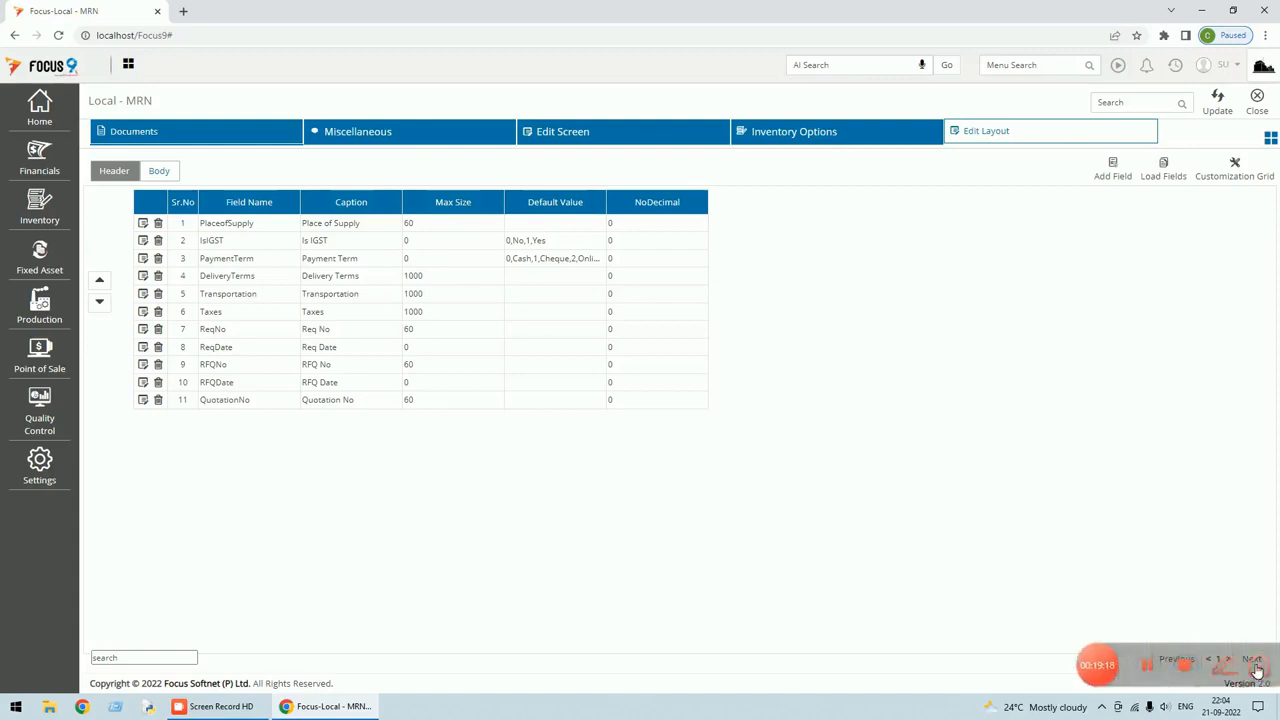
left_click(1245, 659)
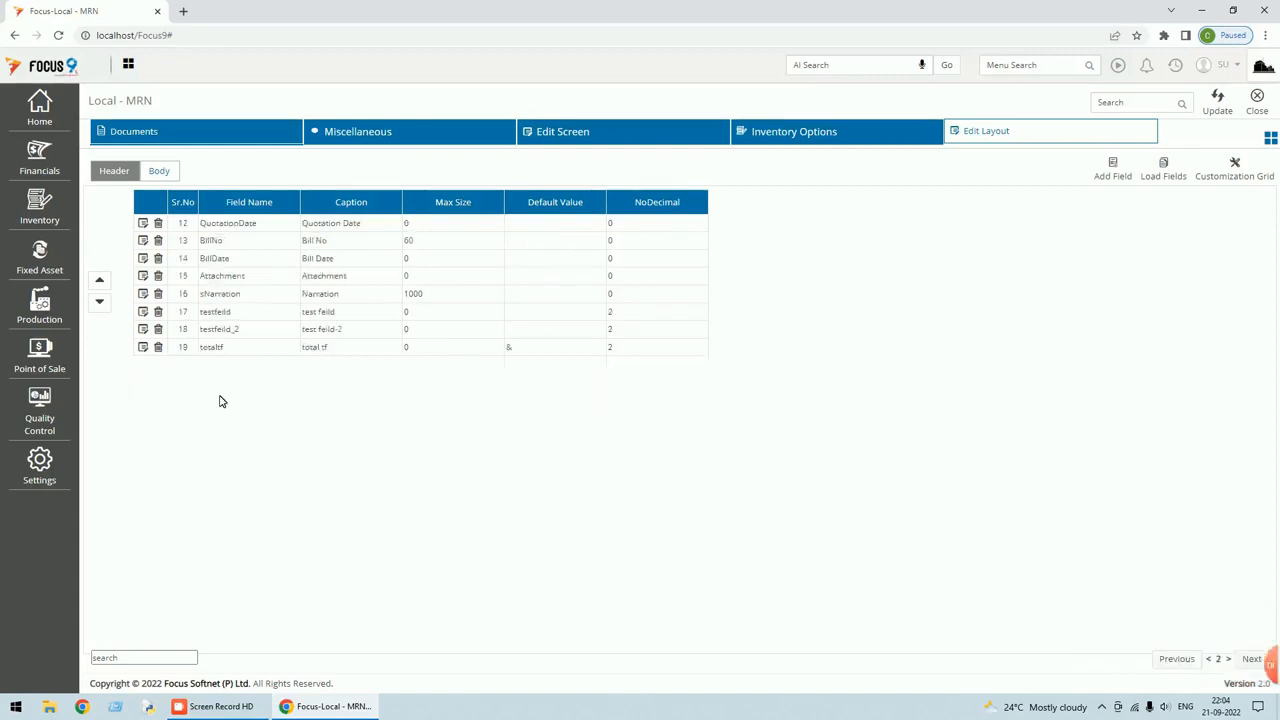
left_click(143, 347)
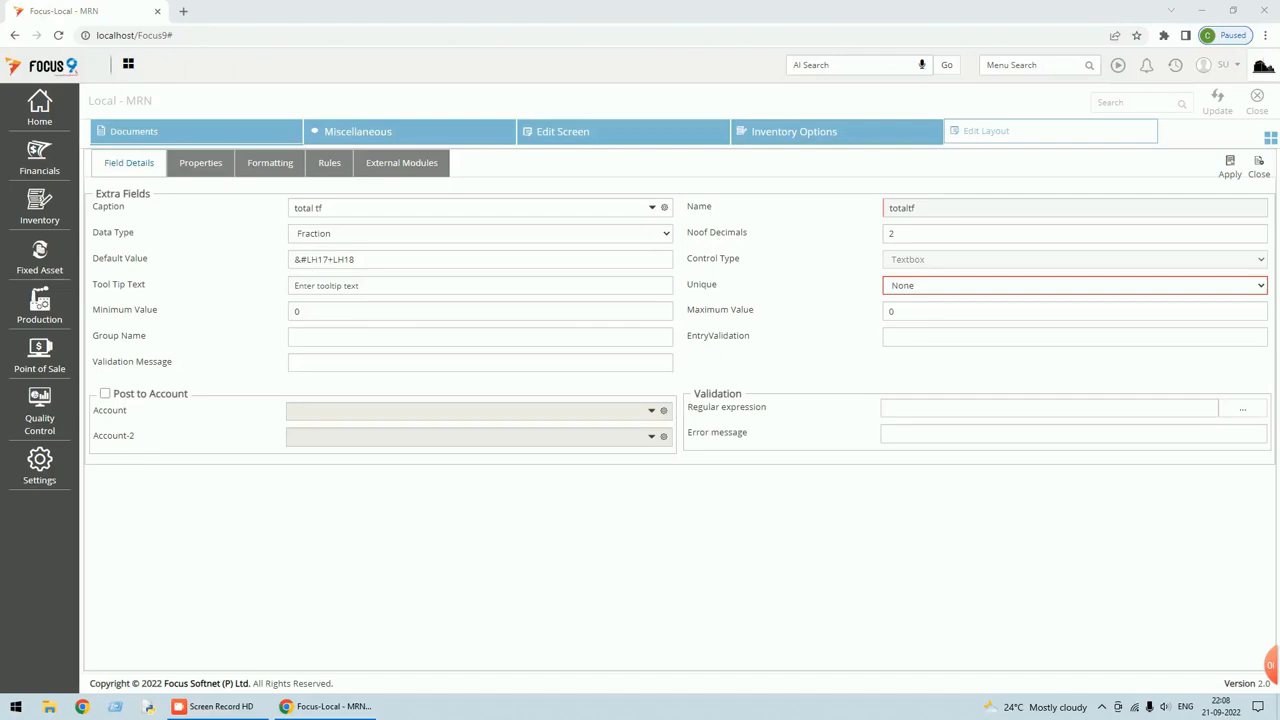
left_click(1232, 174)
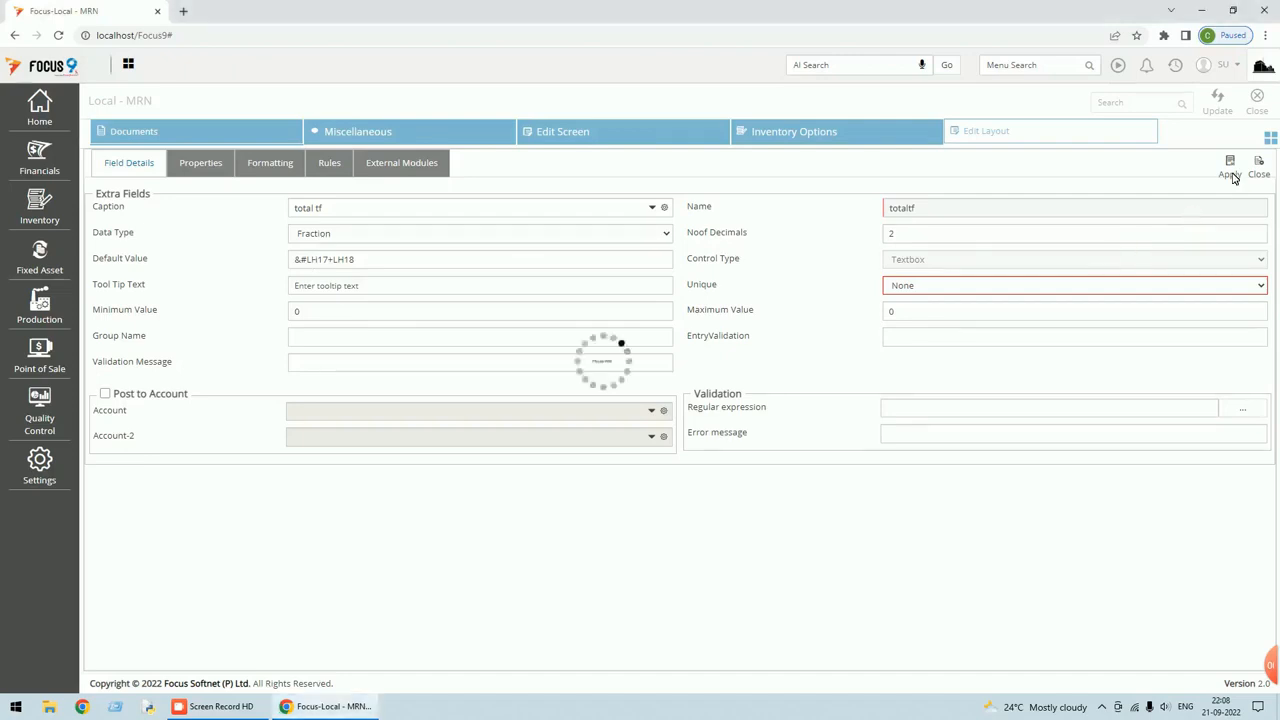
left_click(1259, 112)
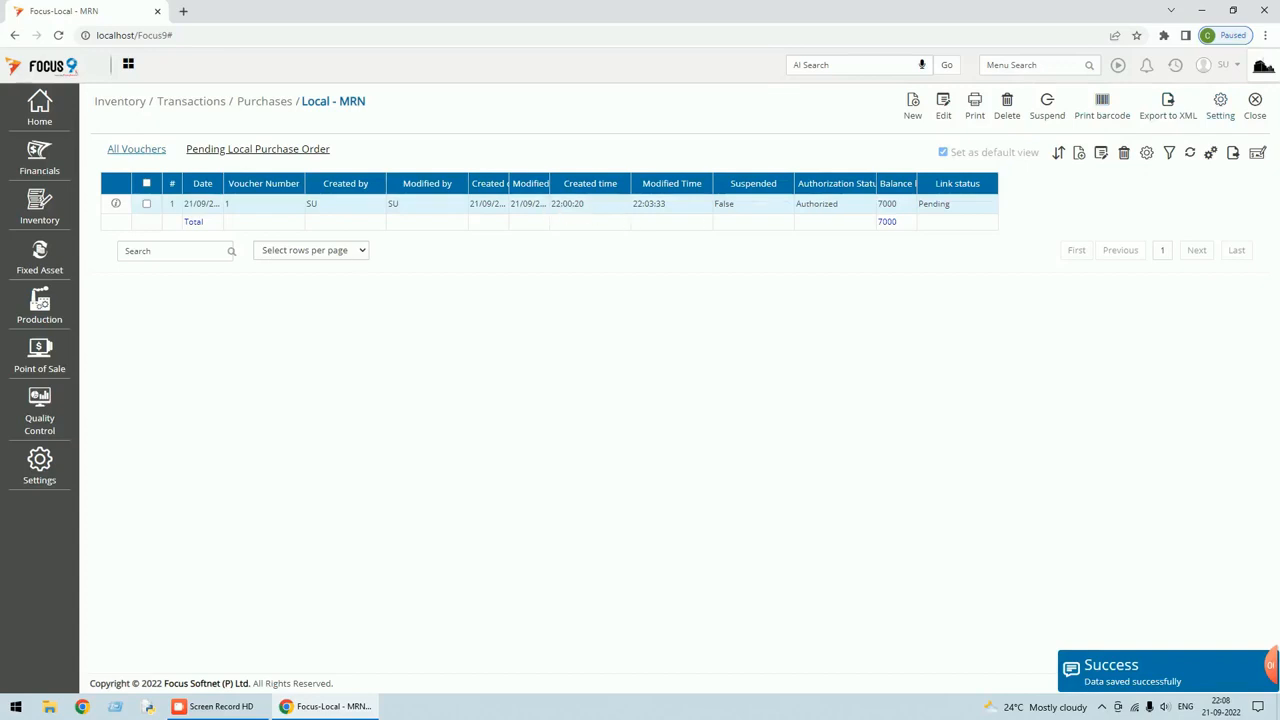
Reopen MRN voucher 1, tab through so total tf recalculates to 35.00, and save it.
double_click(535, 203)
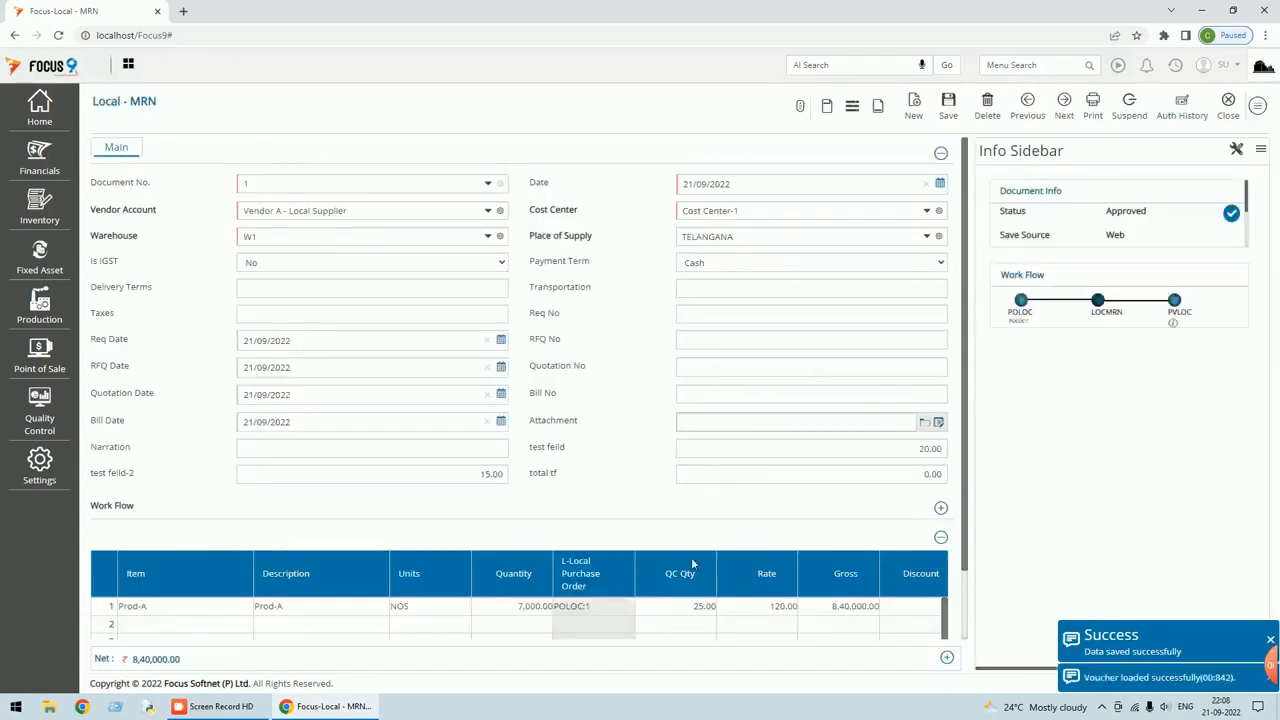
left_click(918, 448)
key("Tab")
key("Tab")
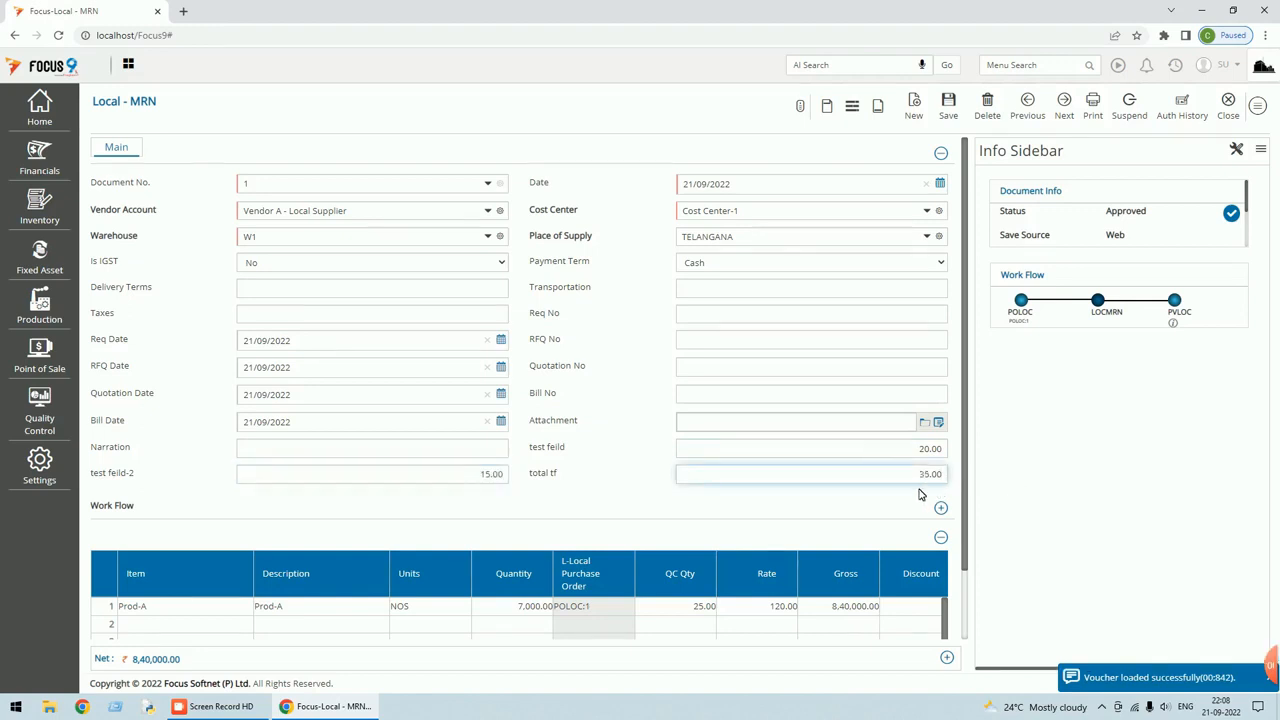
key("Tab")
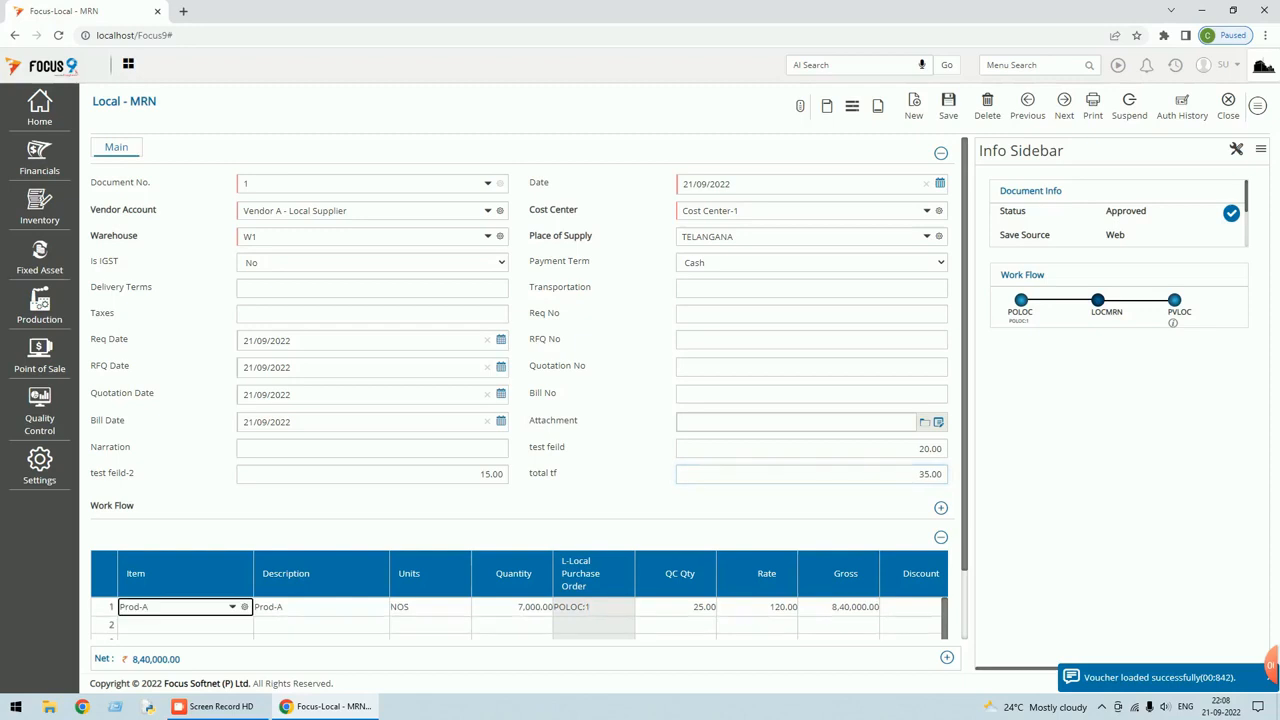
left_click(950, 108)
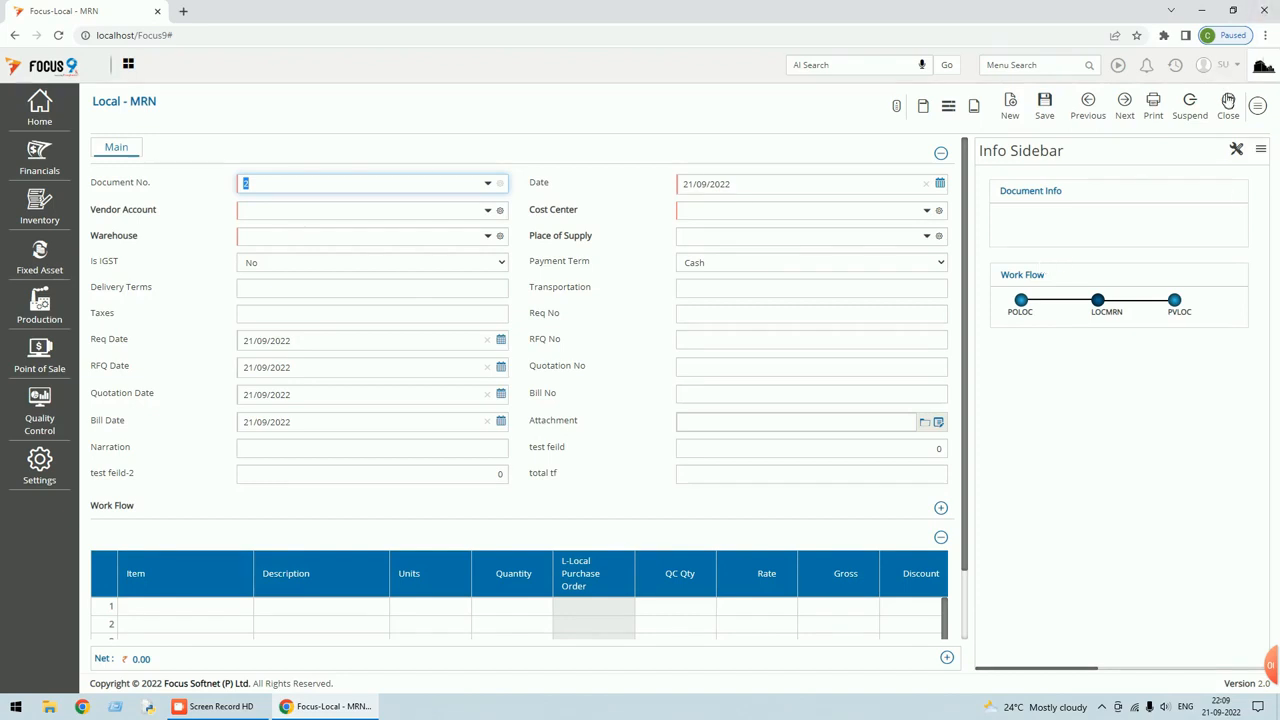
Set the MRN AR/AP Due Date source to Header, update the settings, and start a new voucher.
left_click(1262, 110)
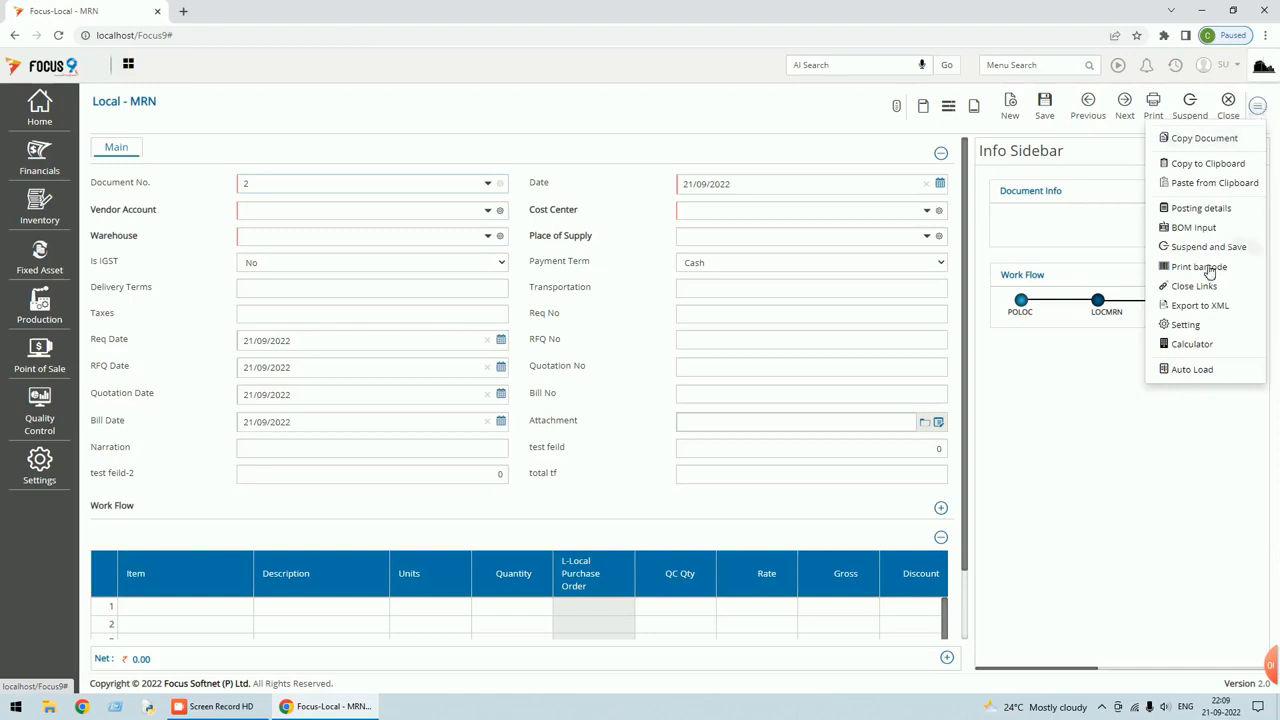
left_click(1188, 326)
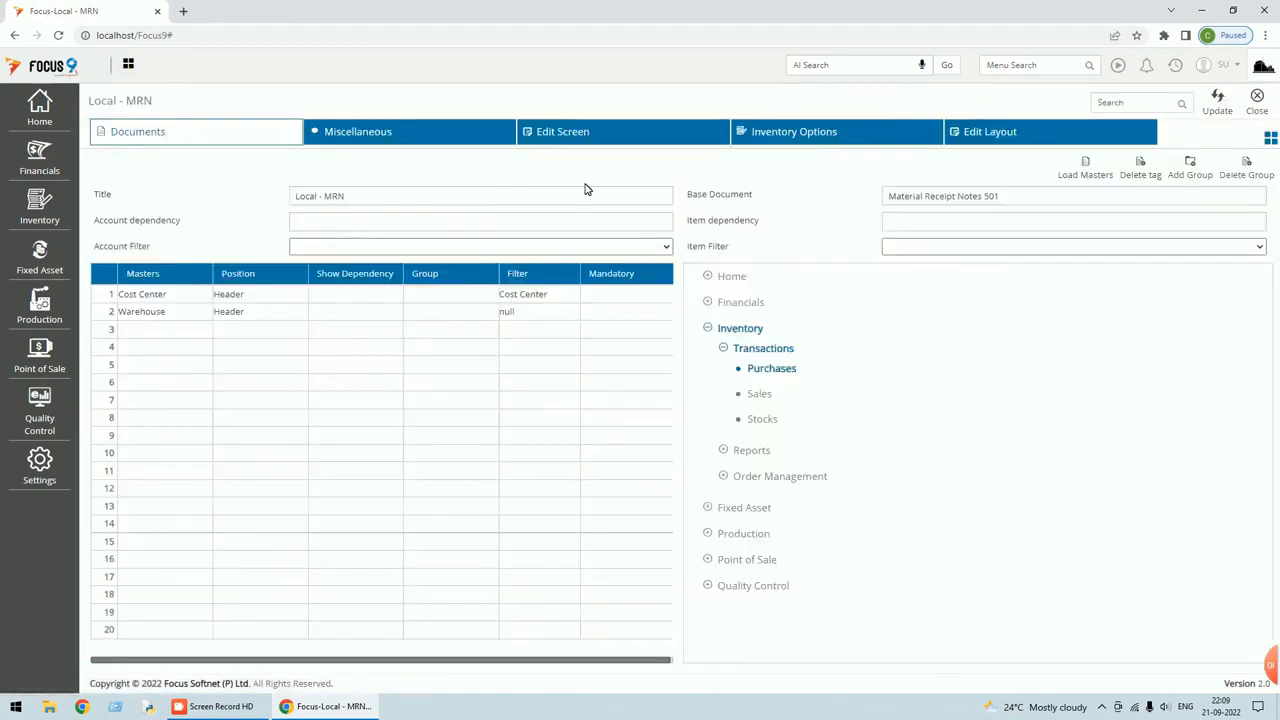
left_click(364, 140)
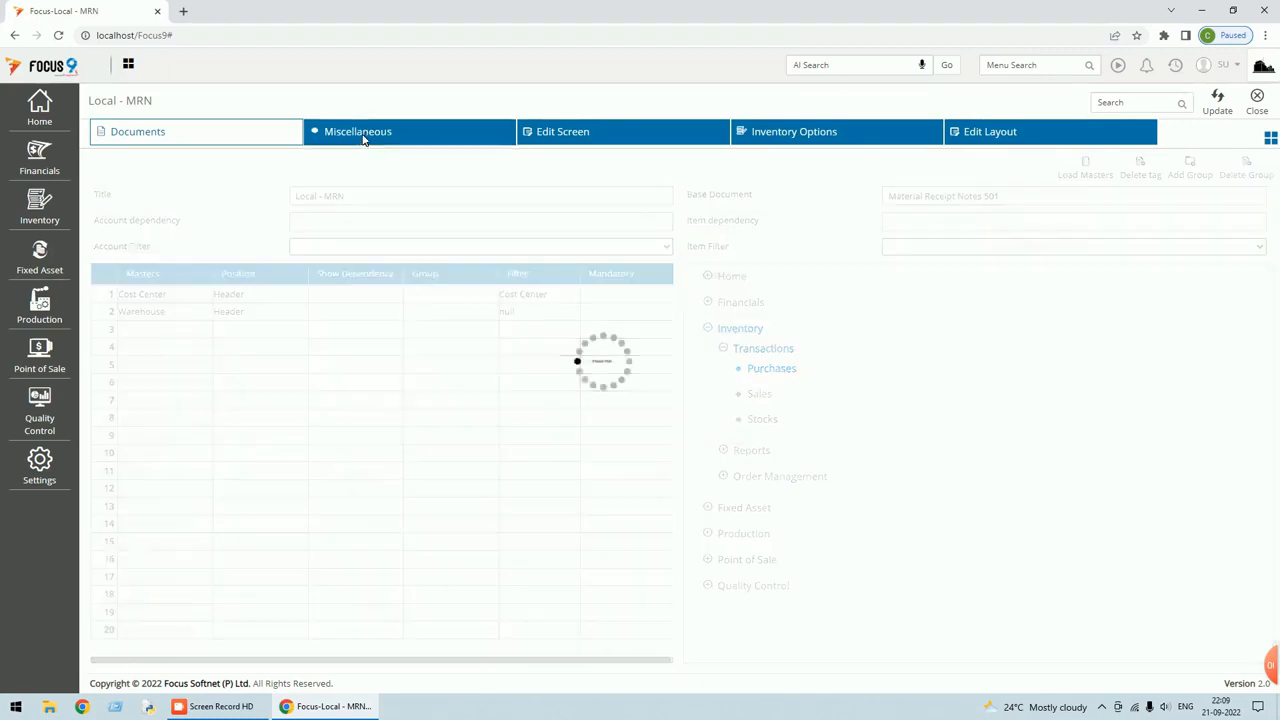
left_click(1252, 410)
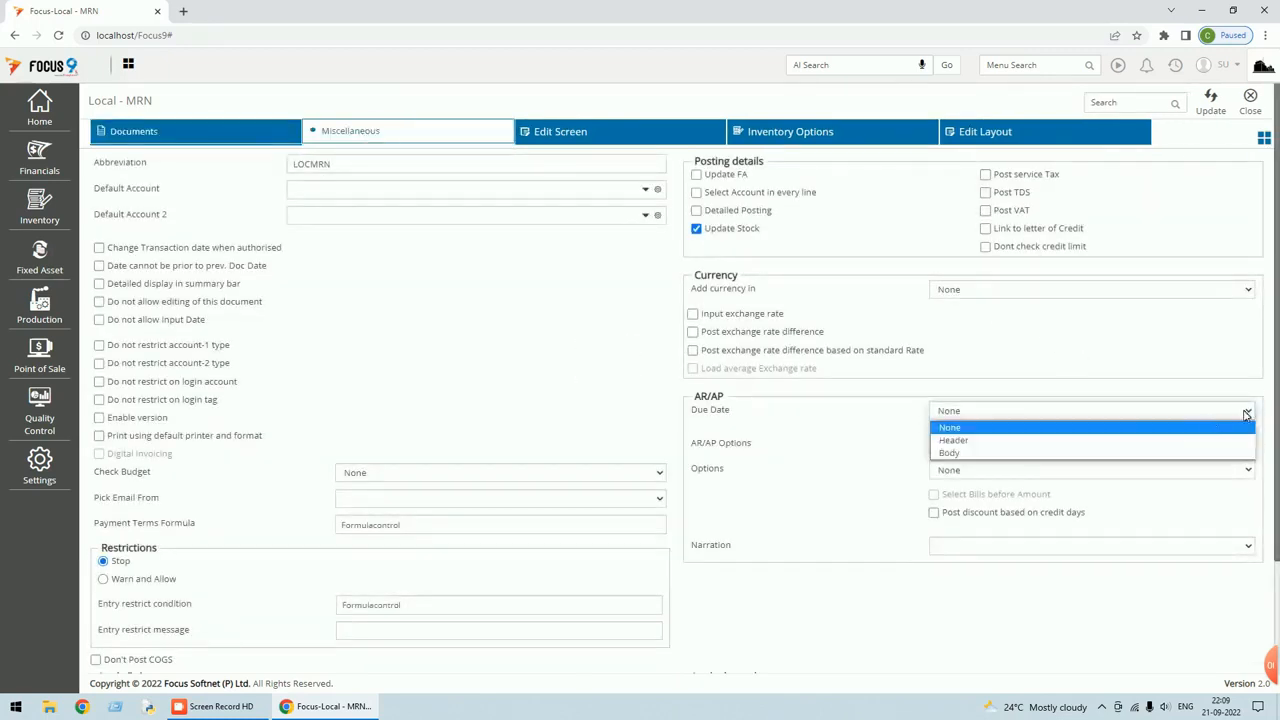
left_click(958, 441)
left_click(1210, 110)
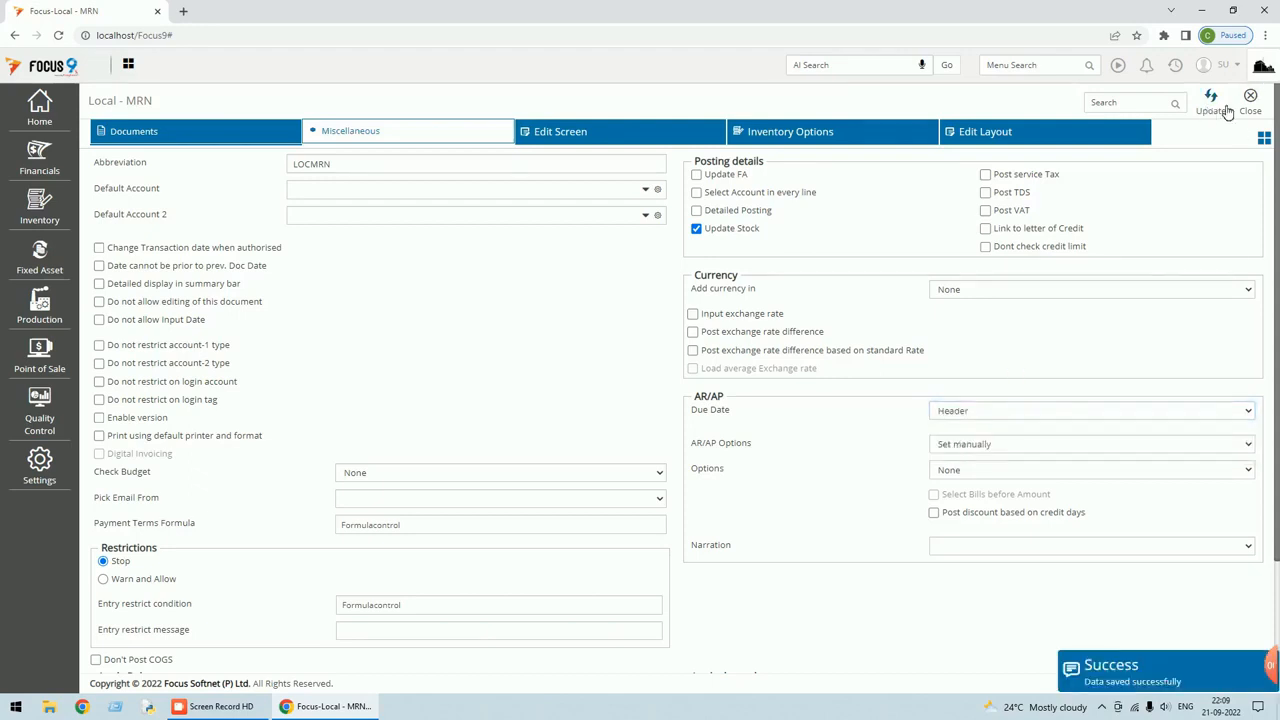
left_click(1253, 105)
left_click(922, 114)
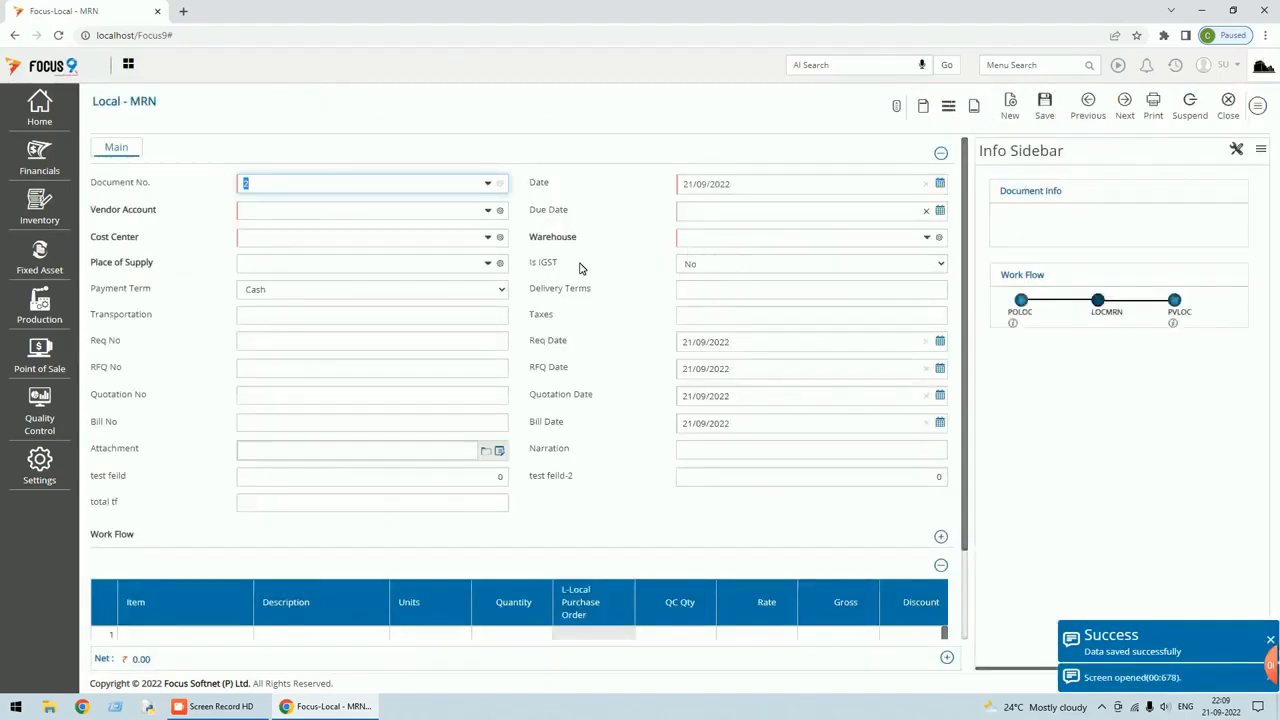
left_click(700, 214)
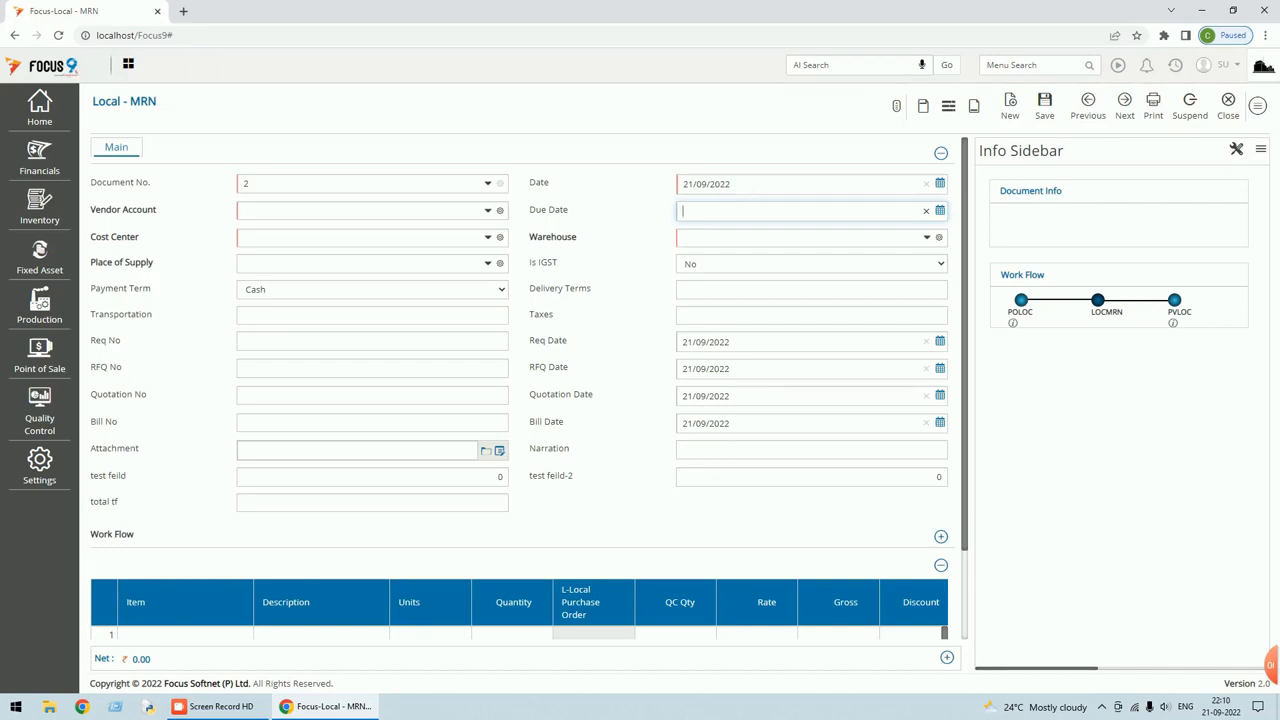
Add a new header field to the Local - MRN field layout.
left_click(1258, 106)
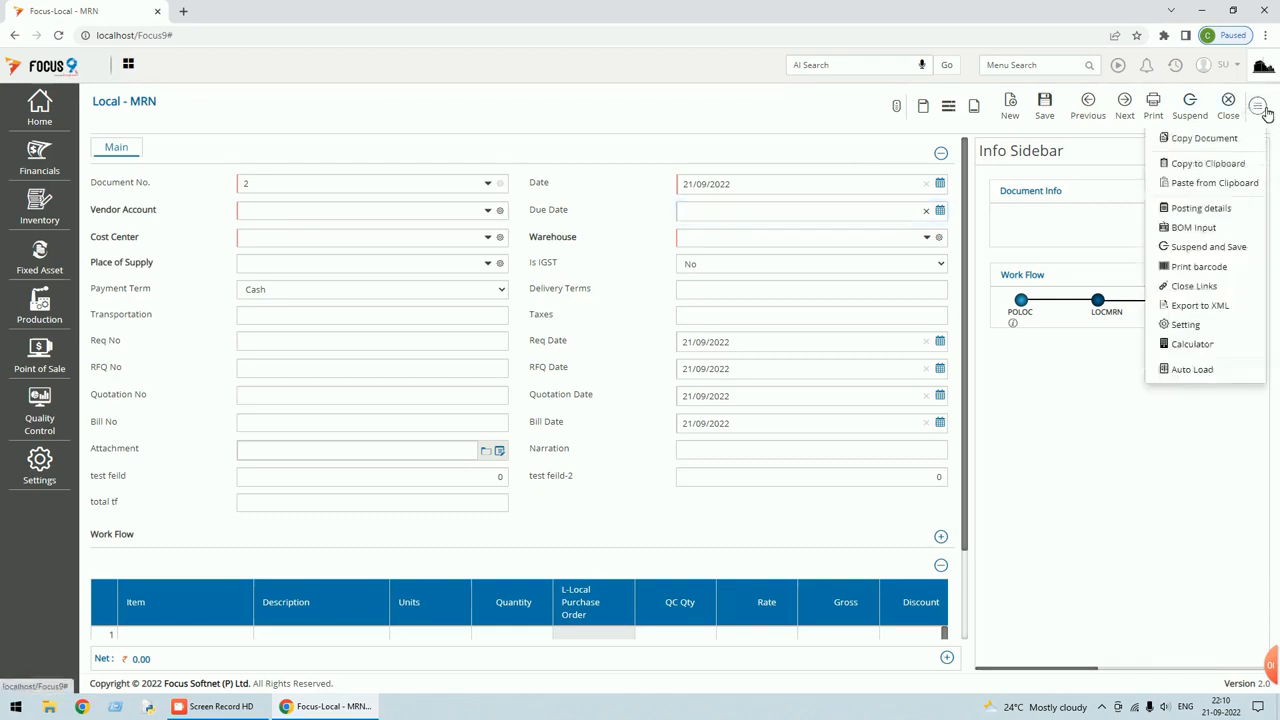
left_click(1184, 325)
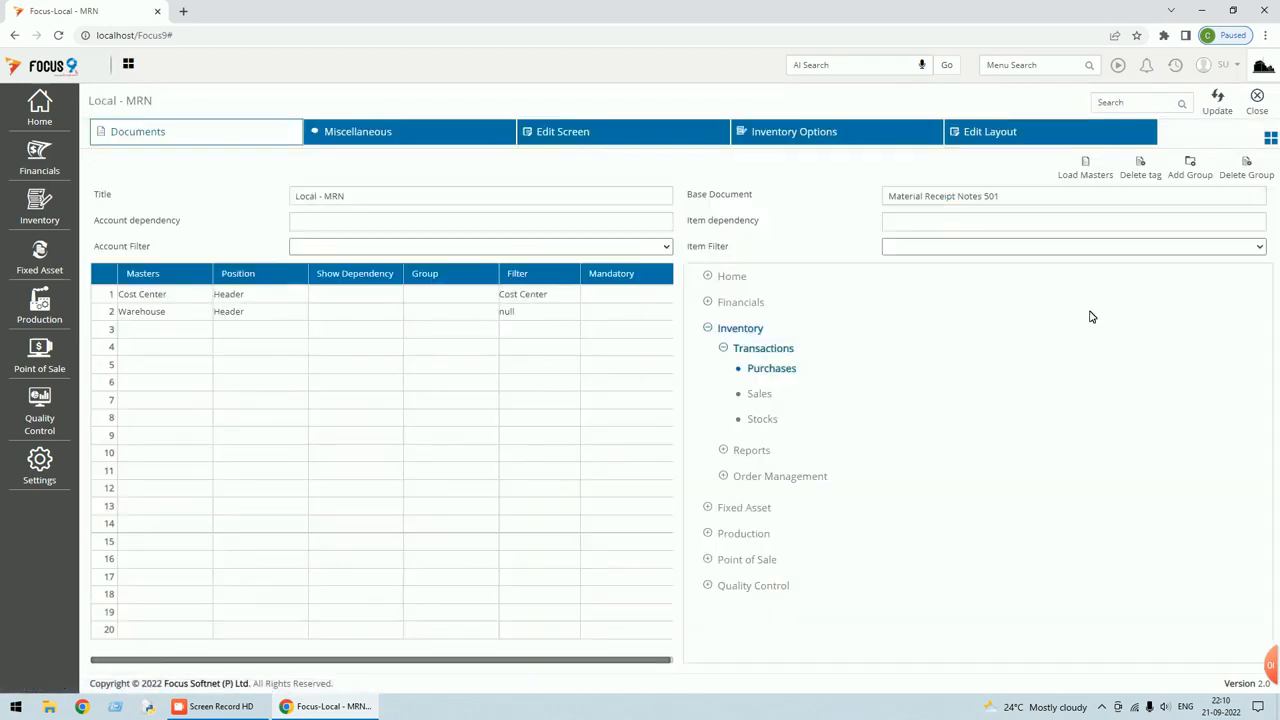
left_click(1016, 134)
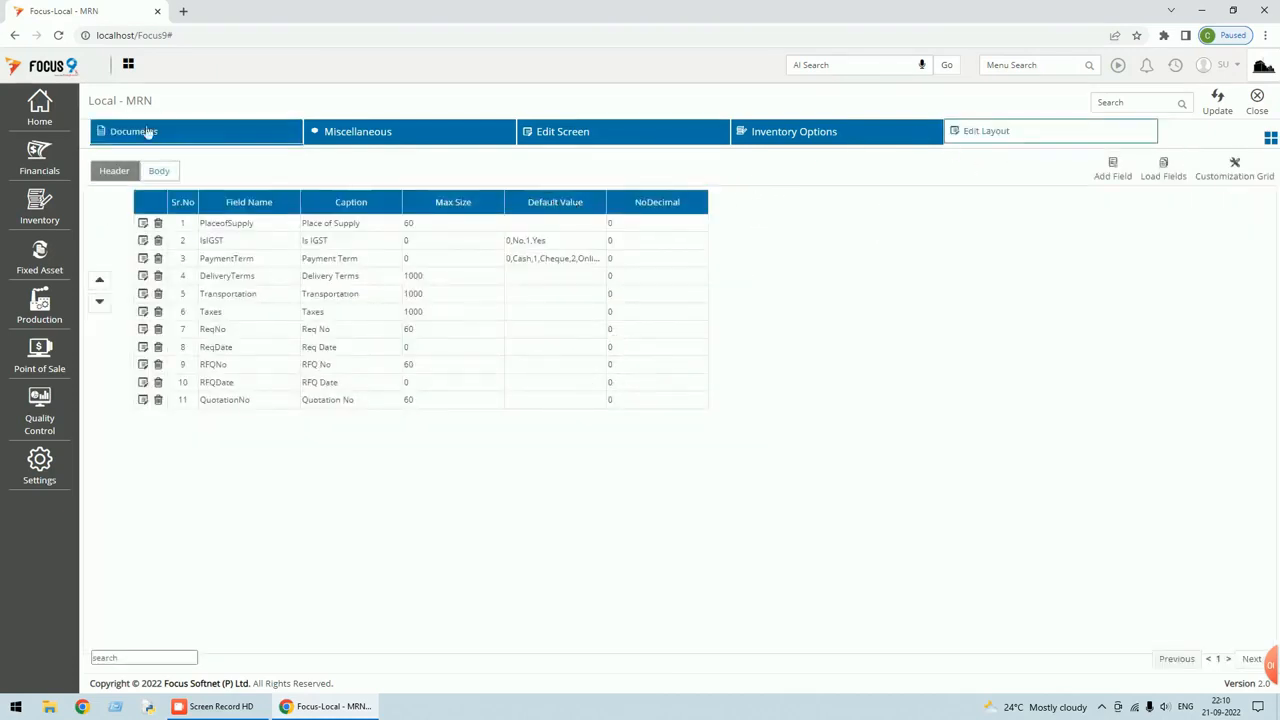
left_click(1108, 177)
left_click(758, 108)
Caption the new field Lead Days, set its data type to Number, and save the layout.
left_click(395, 206)
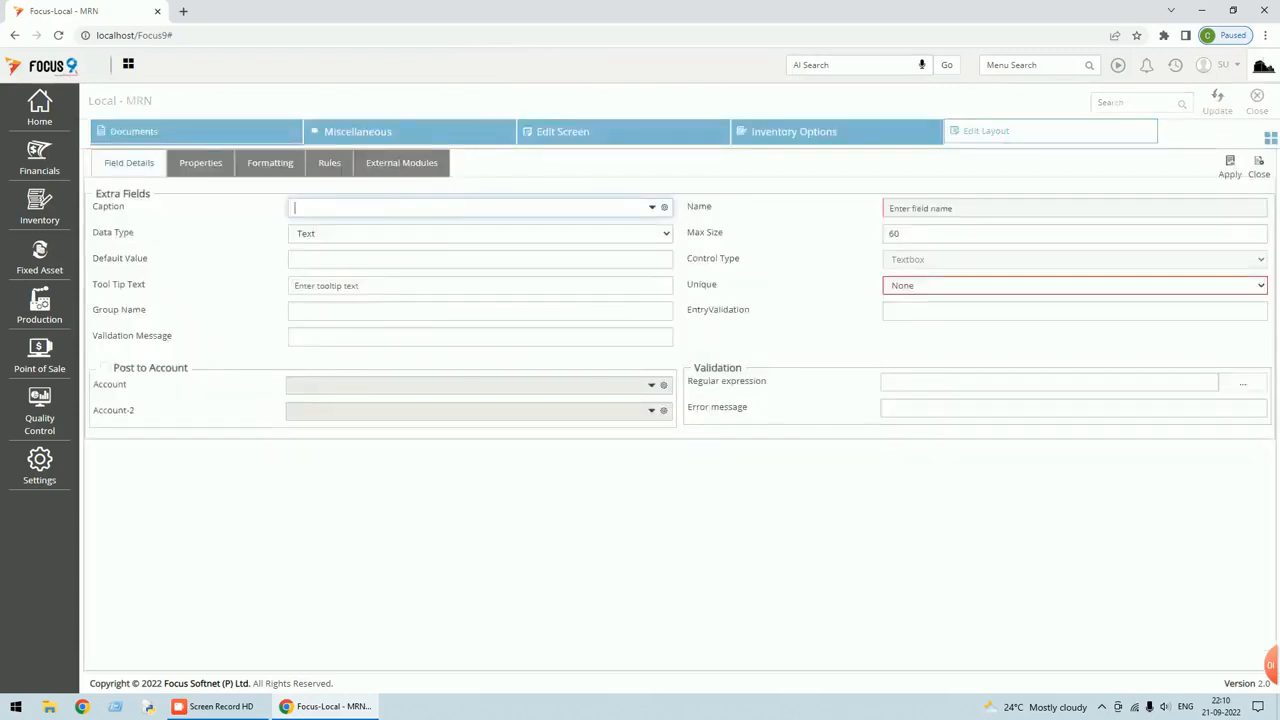
type("Lead Days")
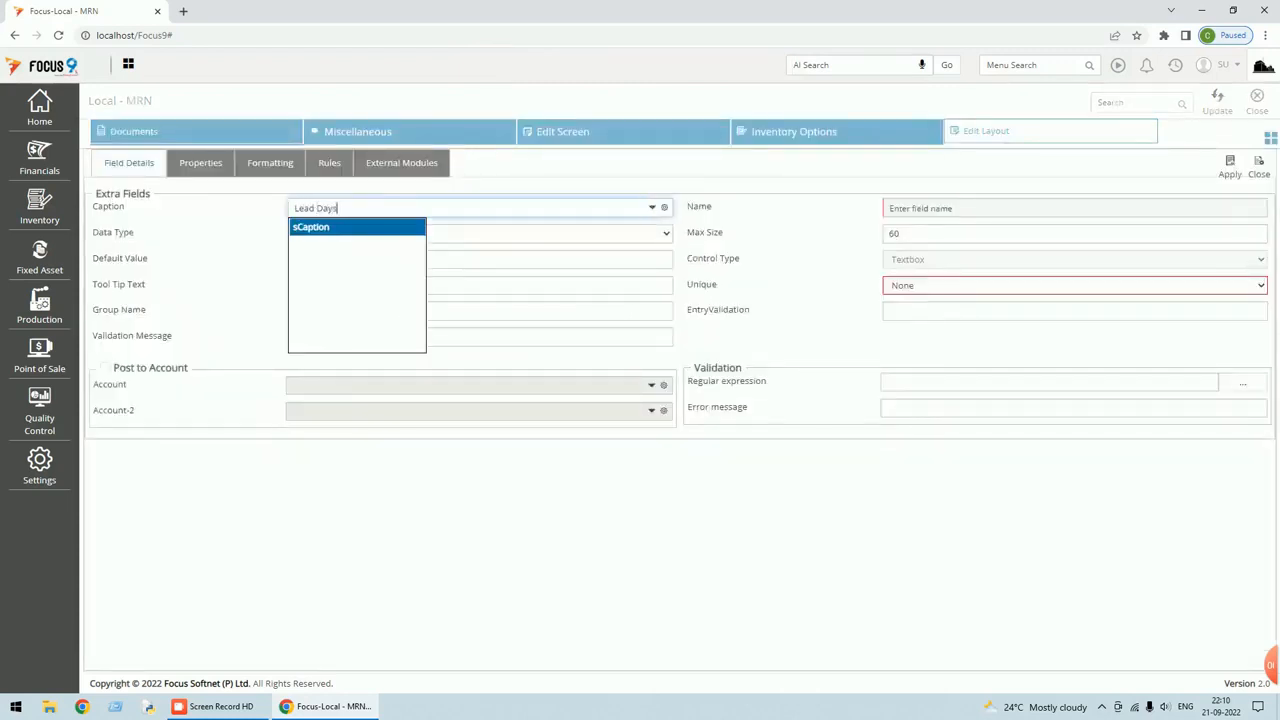
key("Tab")
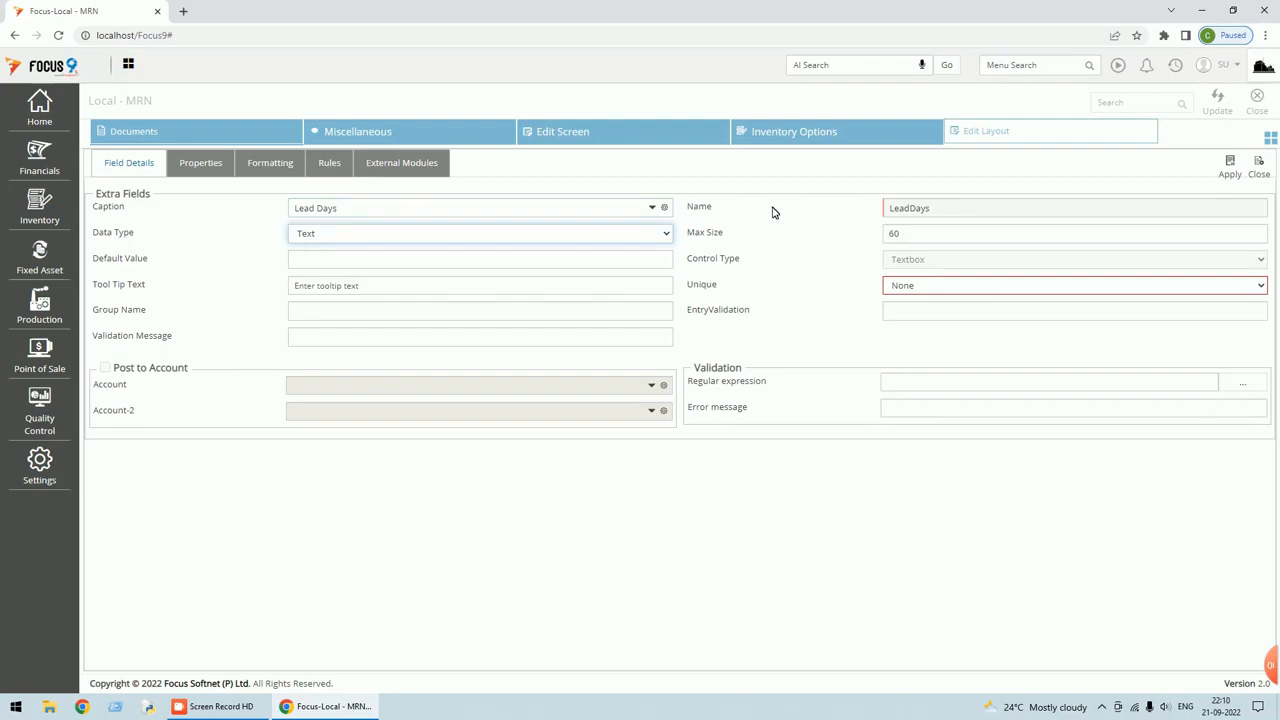
left_click(666, 237)
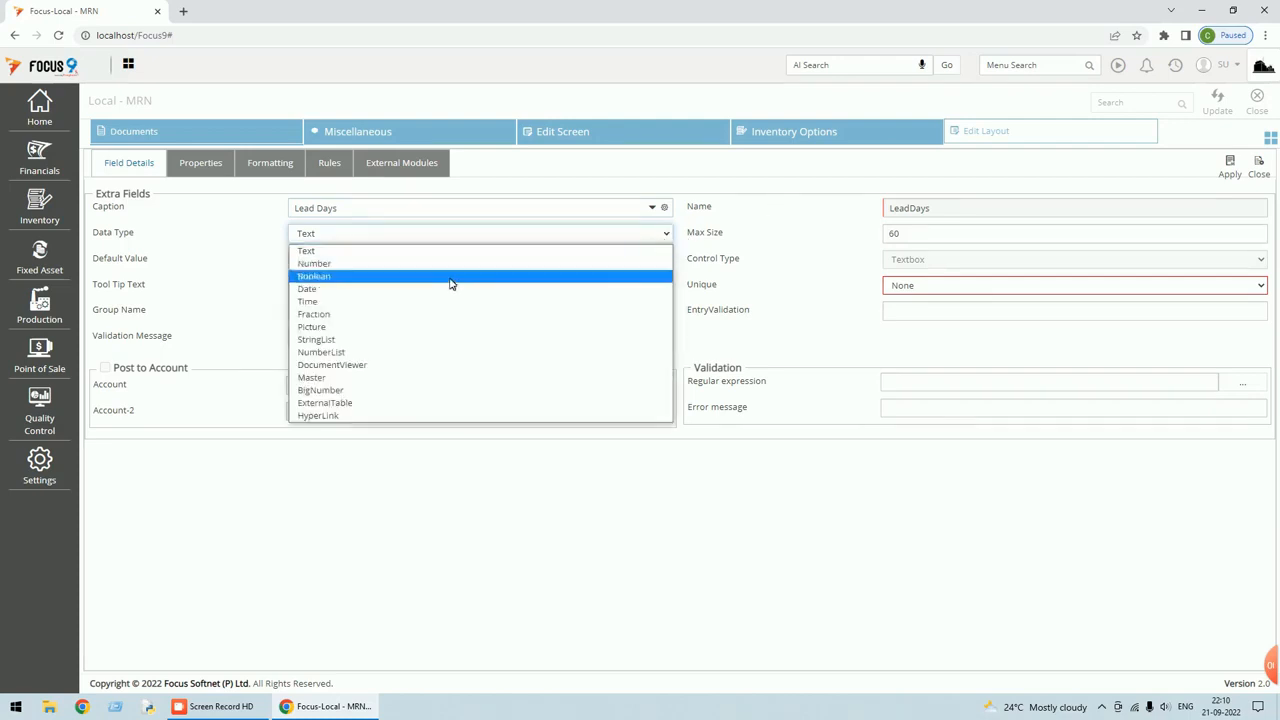
left_click(357, 315)
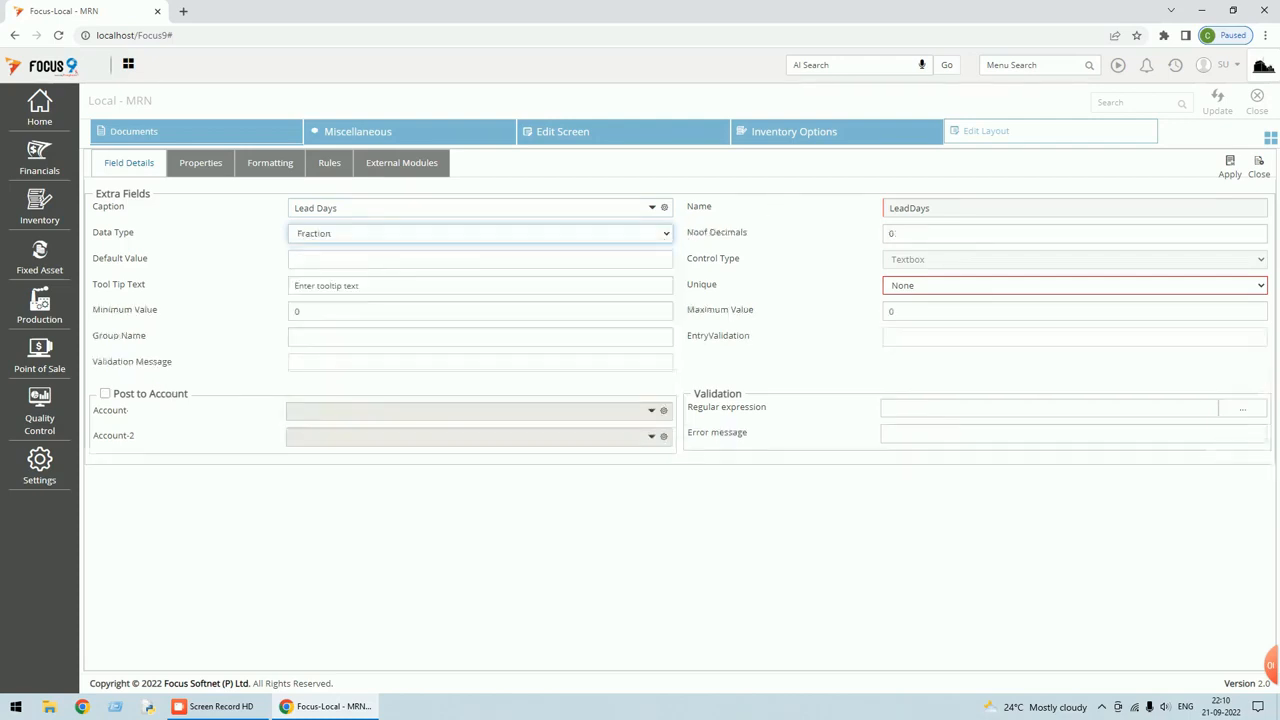
left_click(668, 233)
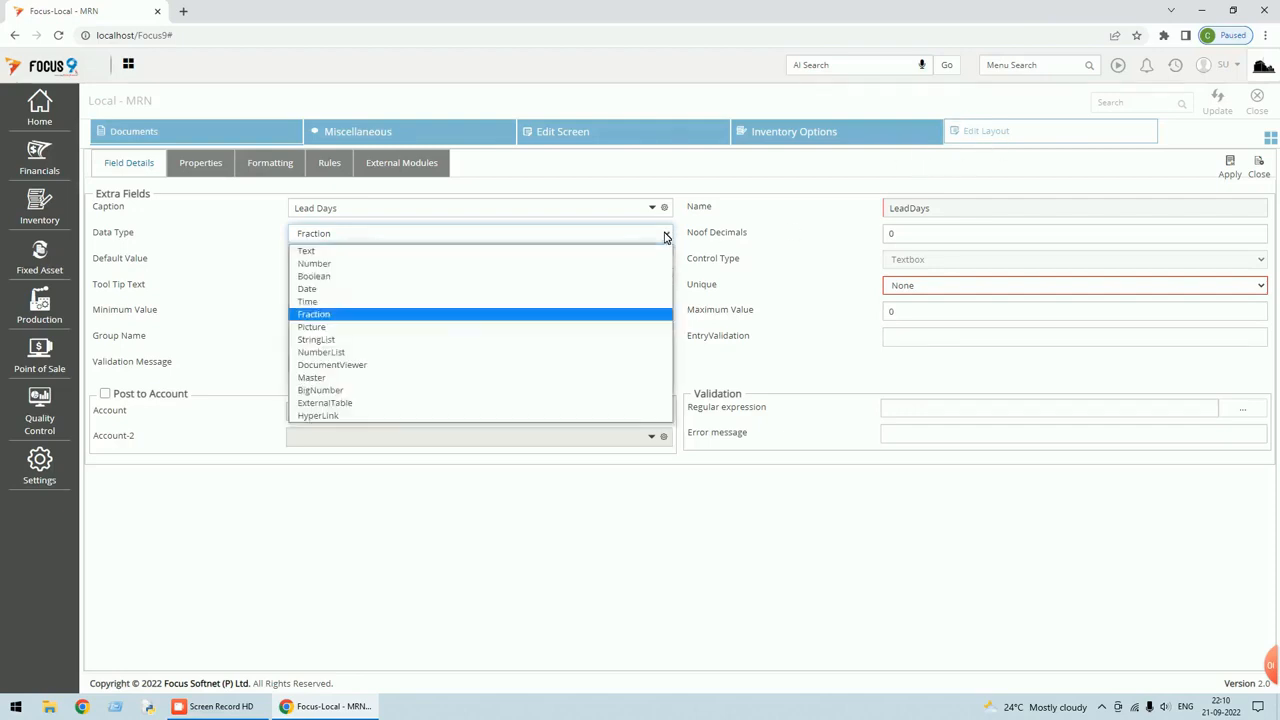
left_click(378, 264)
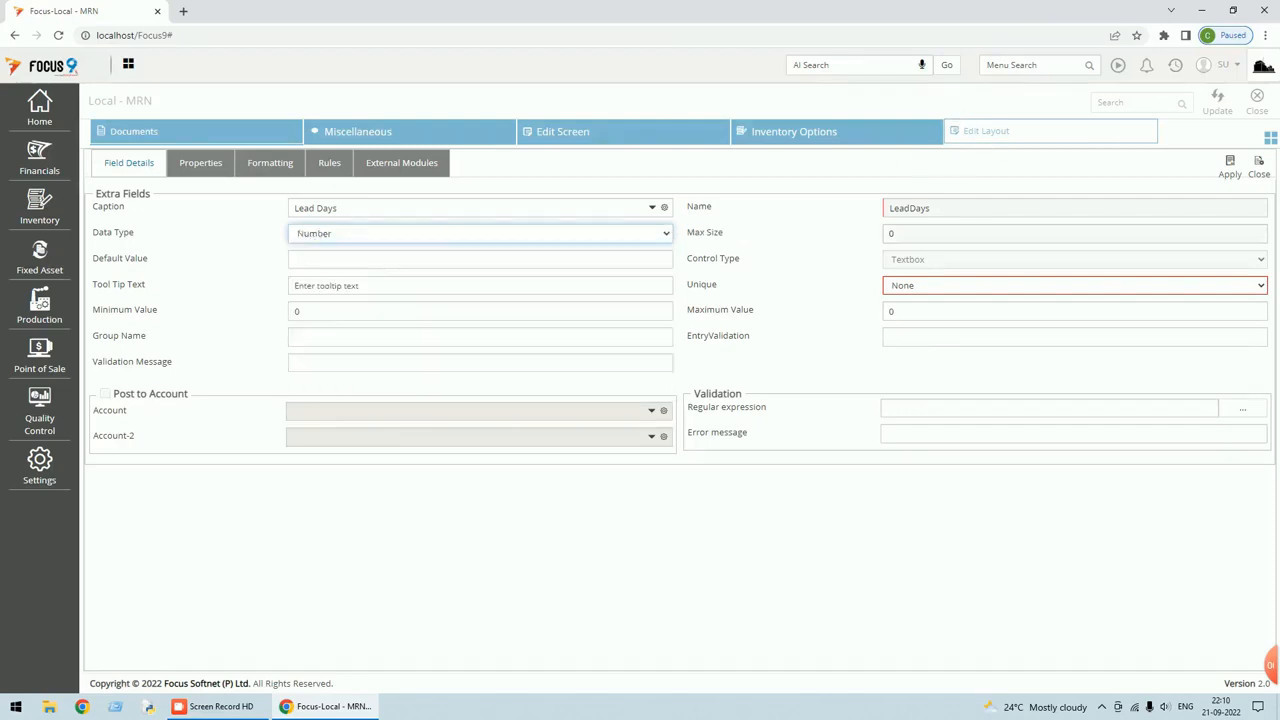
left_click(1229, 170)
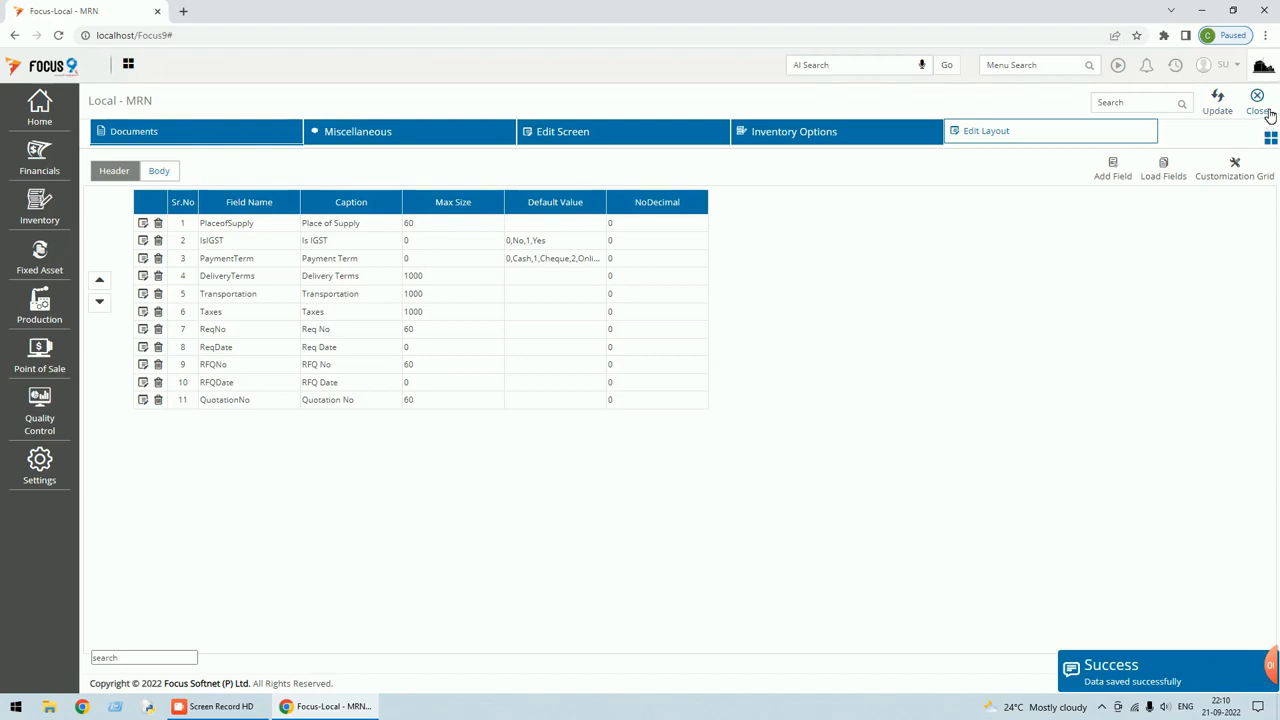
left_click(1226, 110)
left_click(1257, 100)
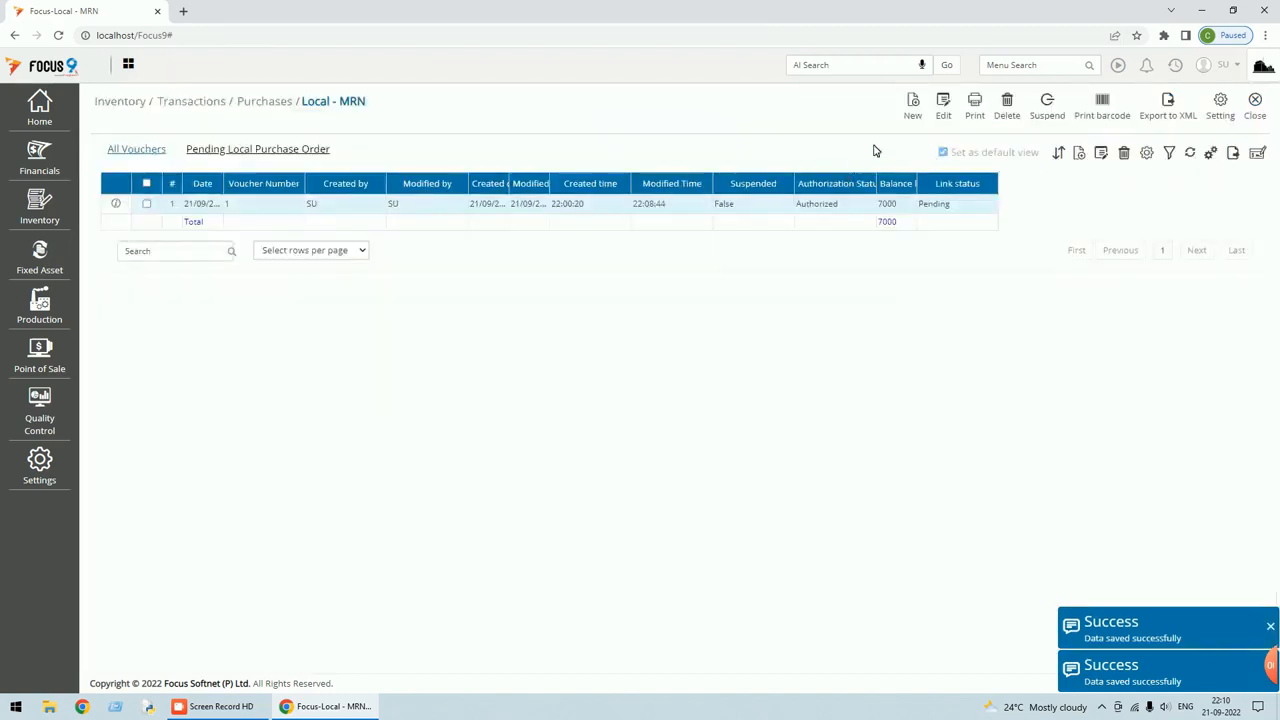
Load existing MRN voucher 1, enter 7 in Lead Days, and save it.
left_click(913, 106)
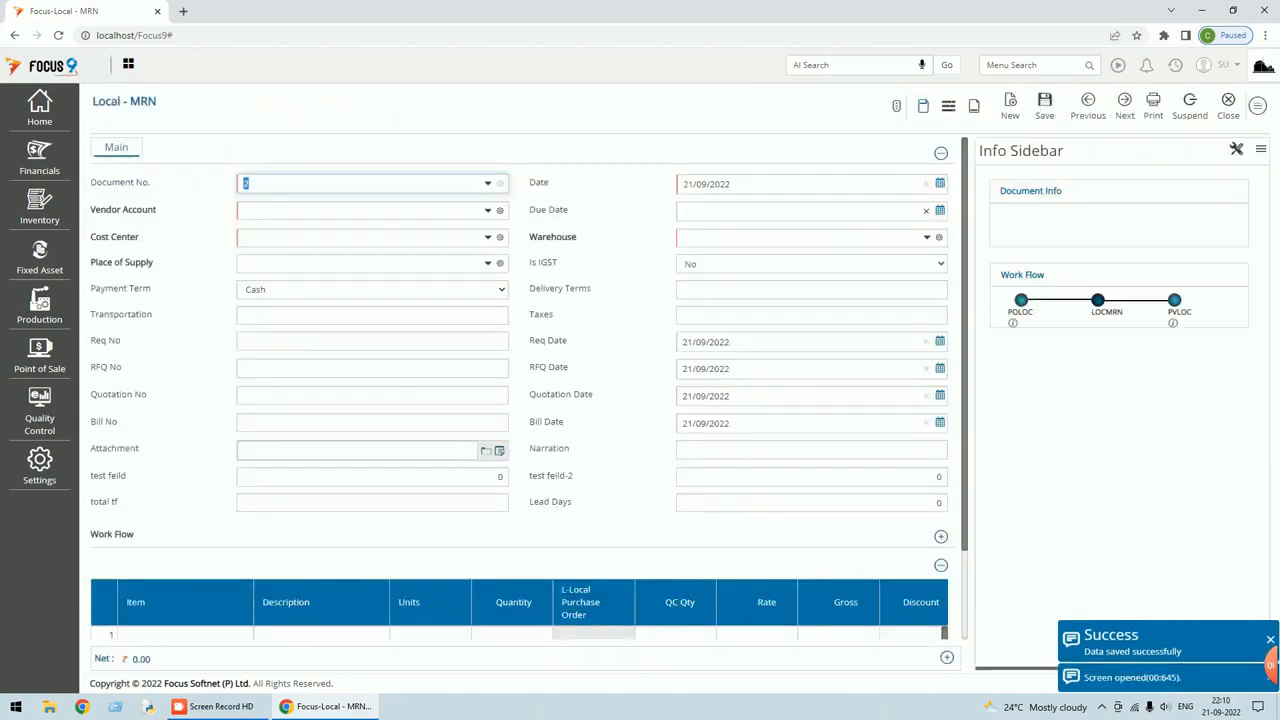
left_click(810, 502)
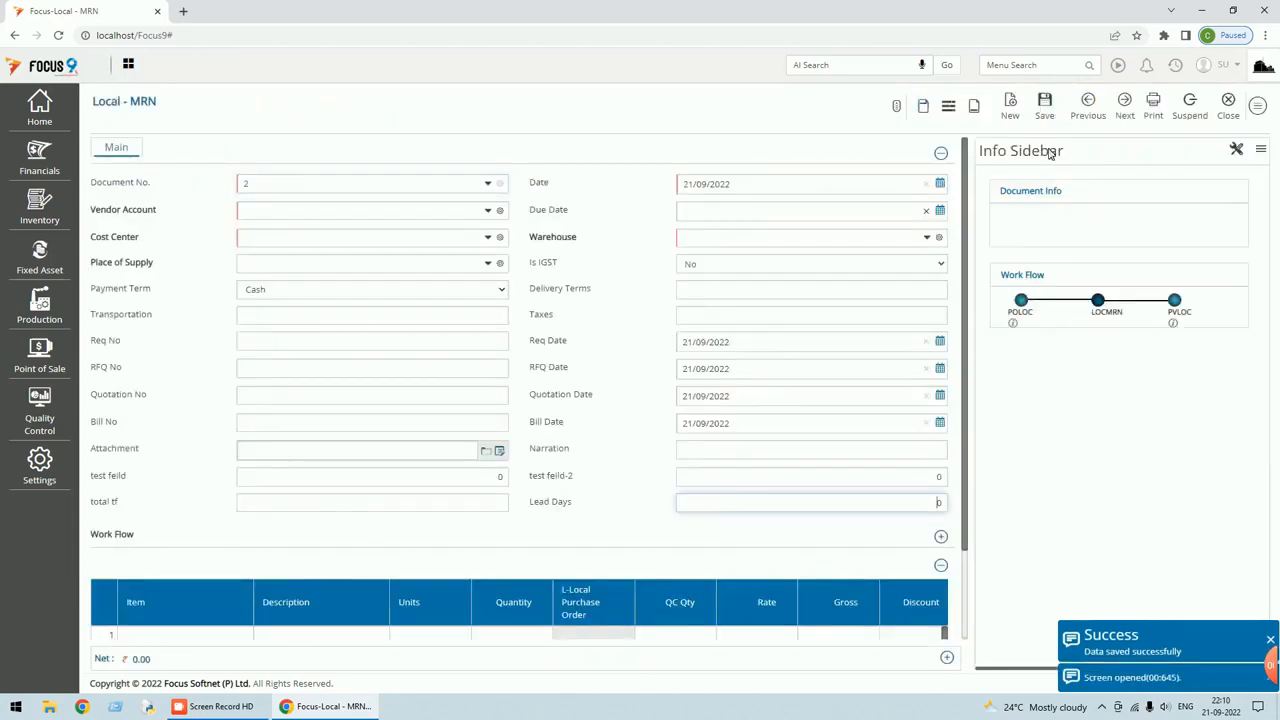
left_click(1090, 104)
left_click(810, 498)
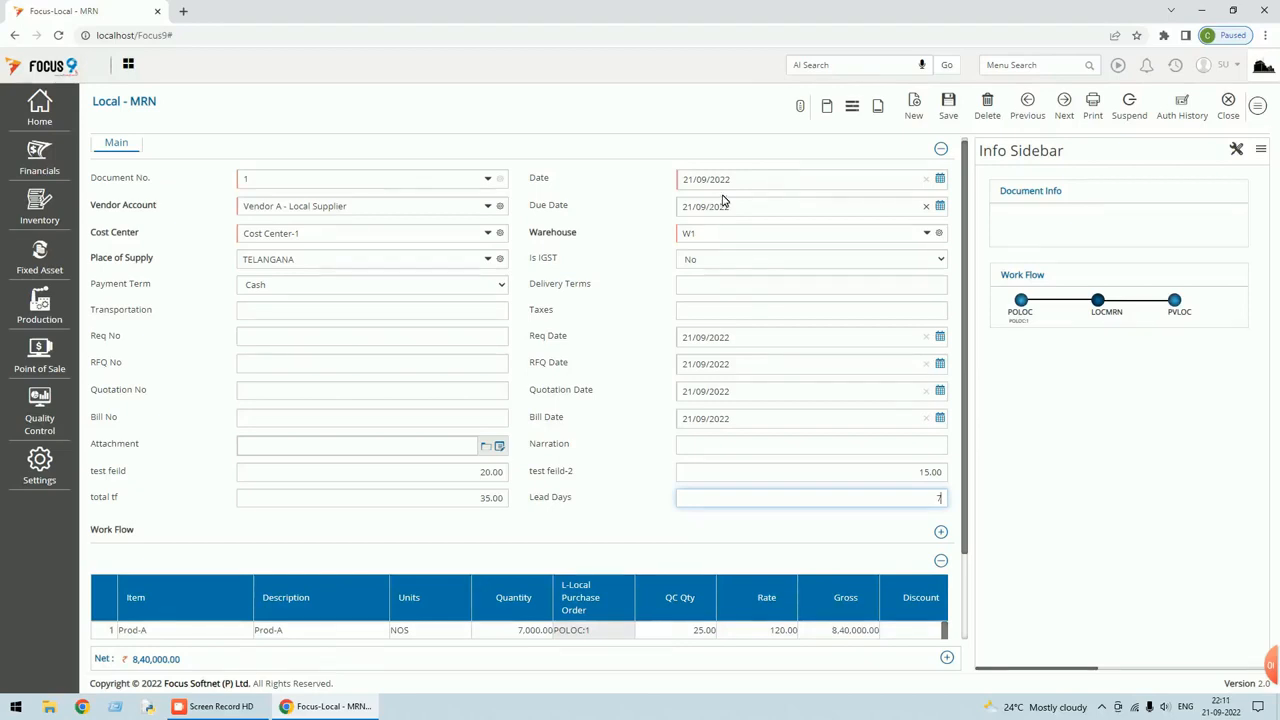
left_click(950, 104)
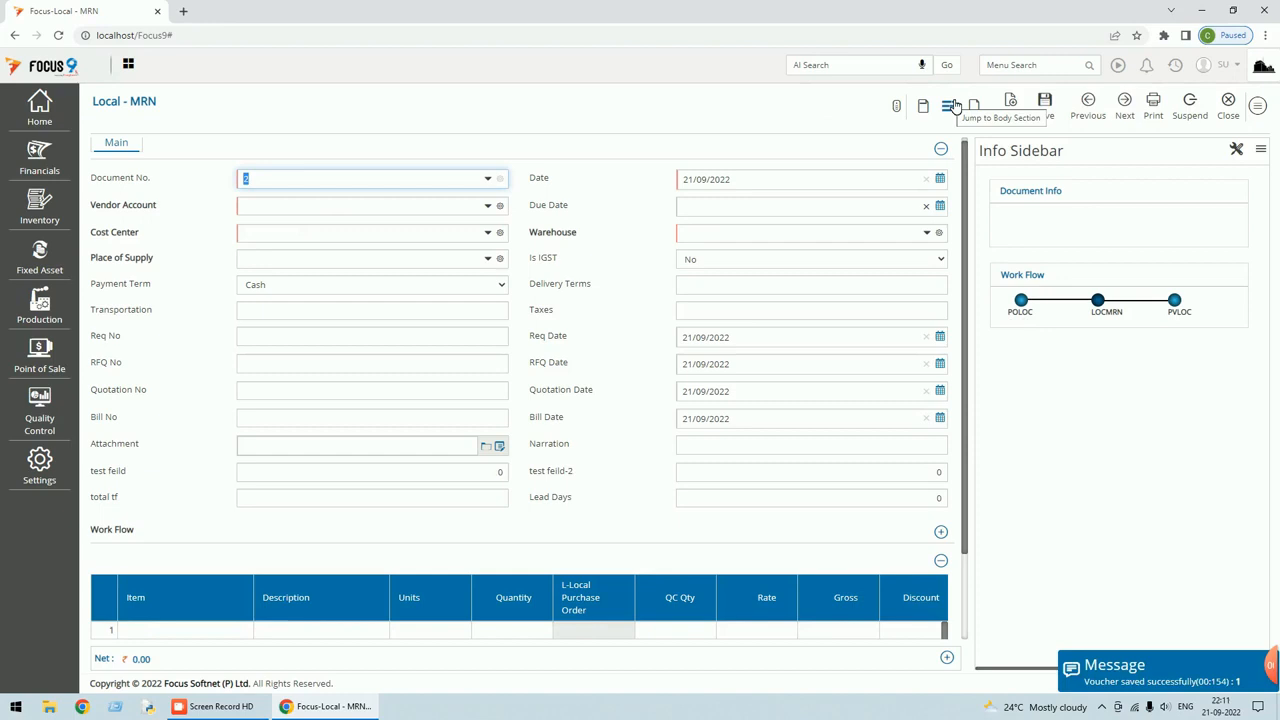
left_click(1259, 107)
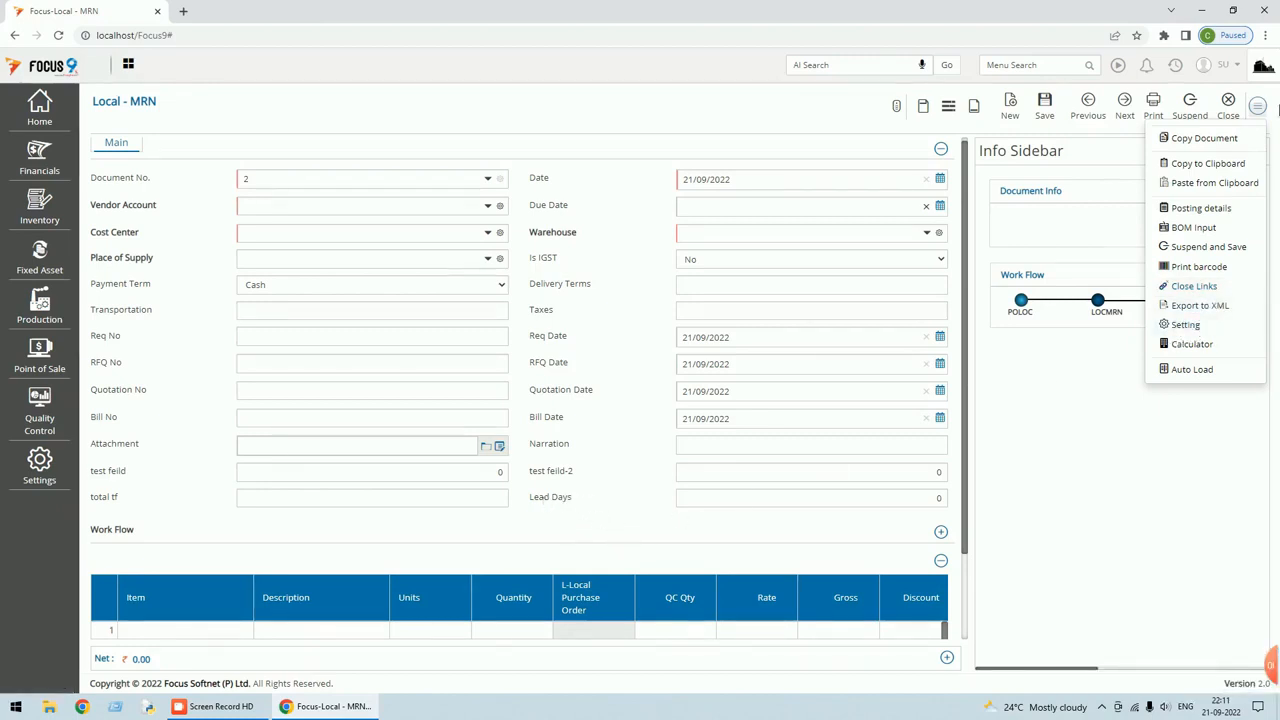
Search the Quantity preloaded formula variables for 'lead' to find Lead Days (LH20), then close settings.
left_click(1182, 324)
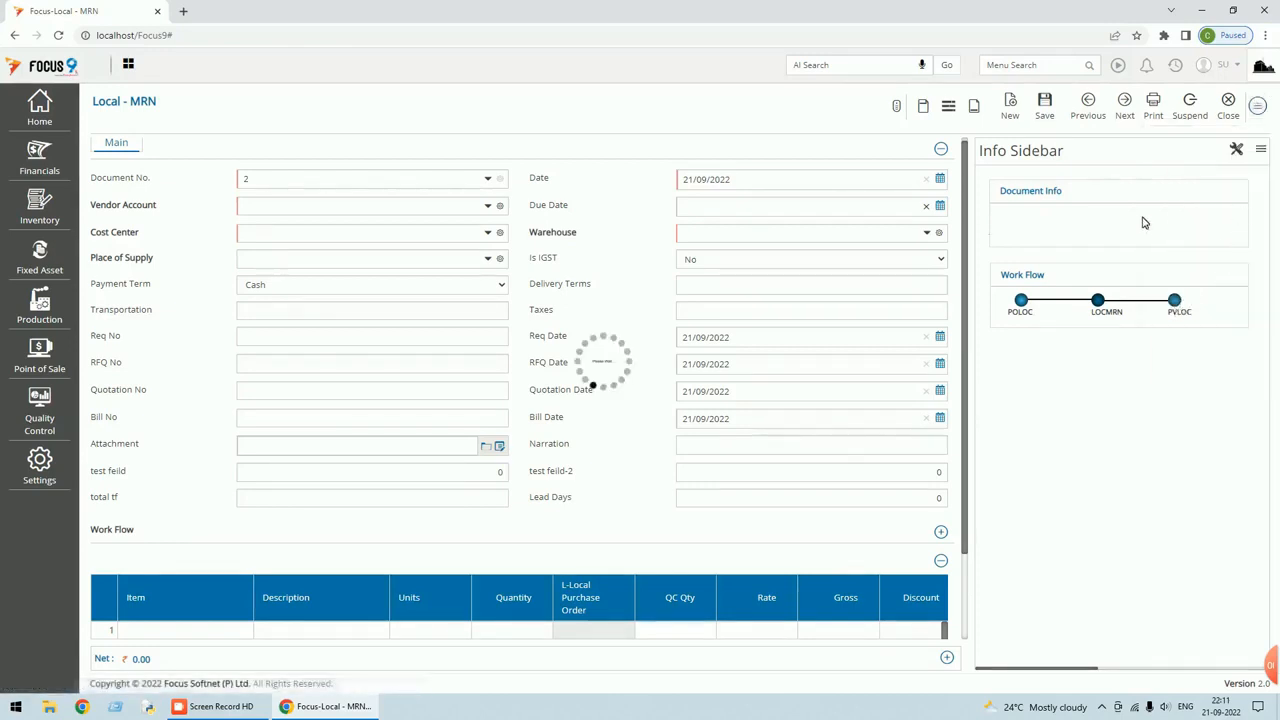
left_click(586, 134)
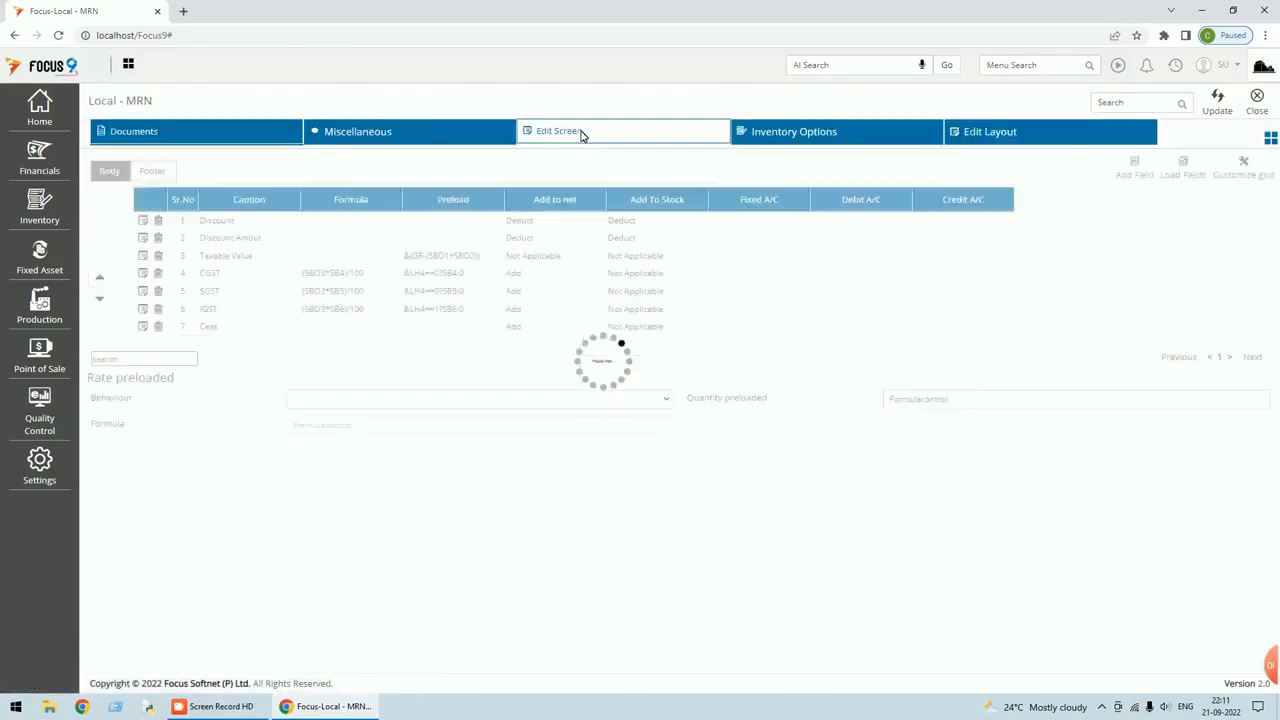
left_click(995, 397)
scroll(1000, 405, "down", 3)
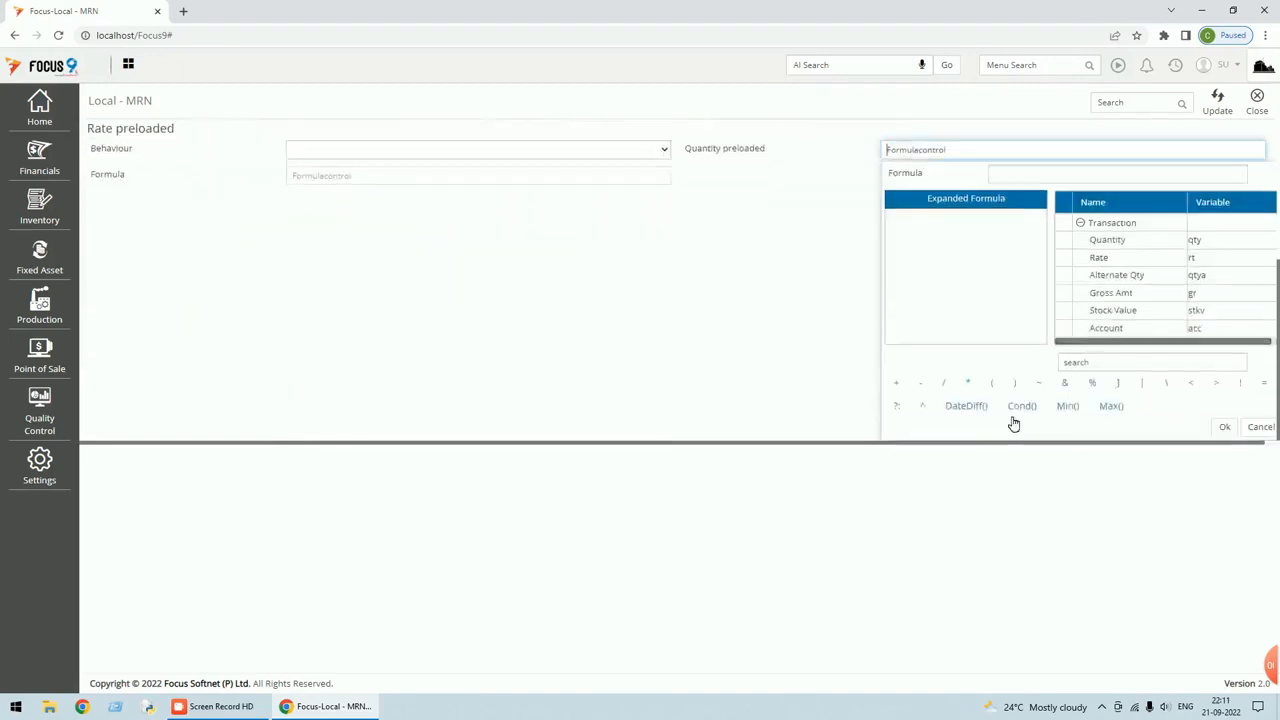
left_click(1151, 362)
type("lead")
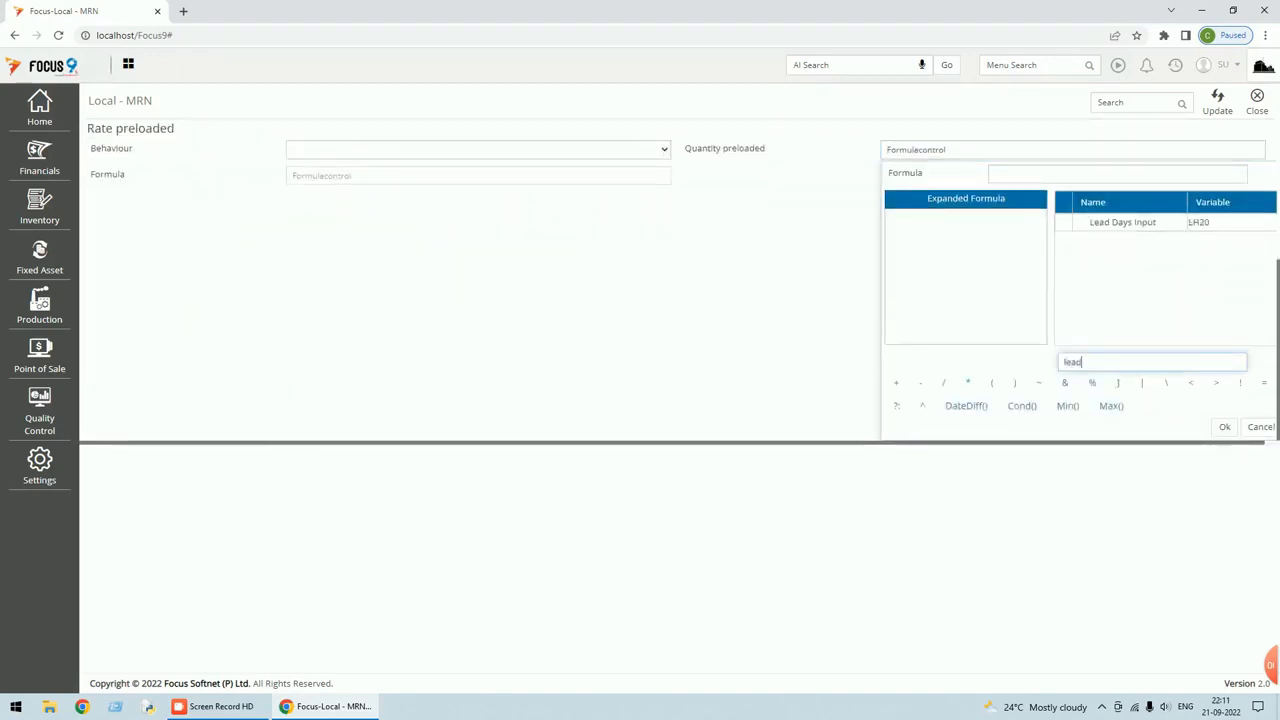
left_click(1257, 104)
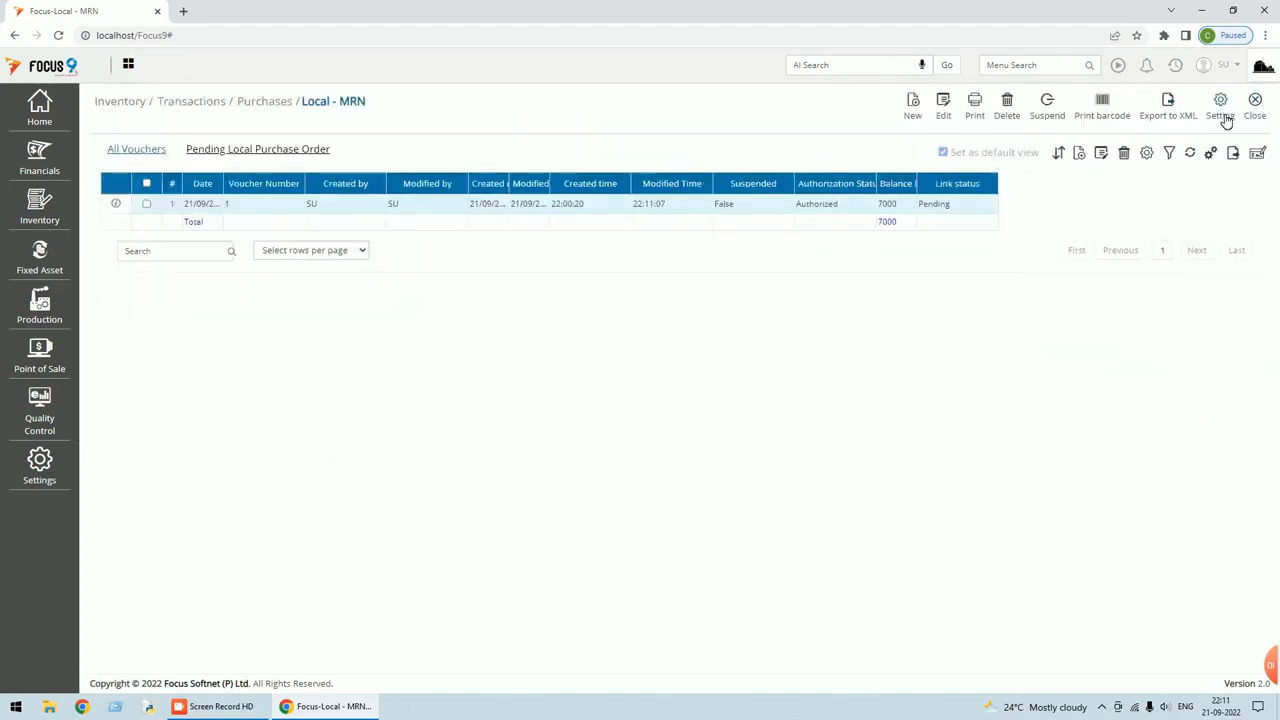
Load the existing MRN view named test in the Views settings.
left_click(1224, 116)
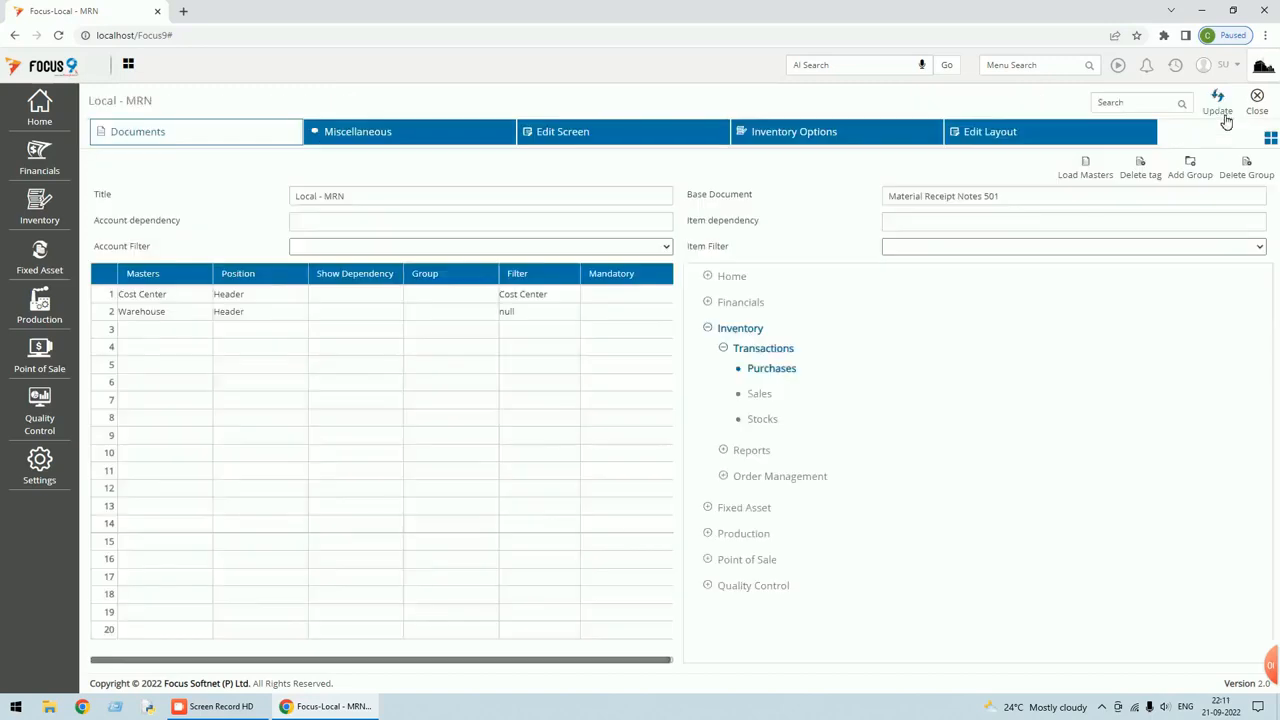
left_click(1268, 140)
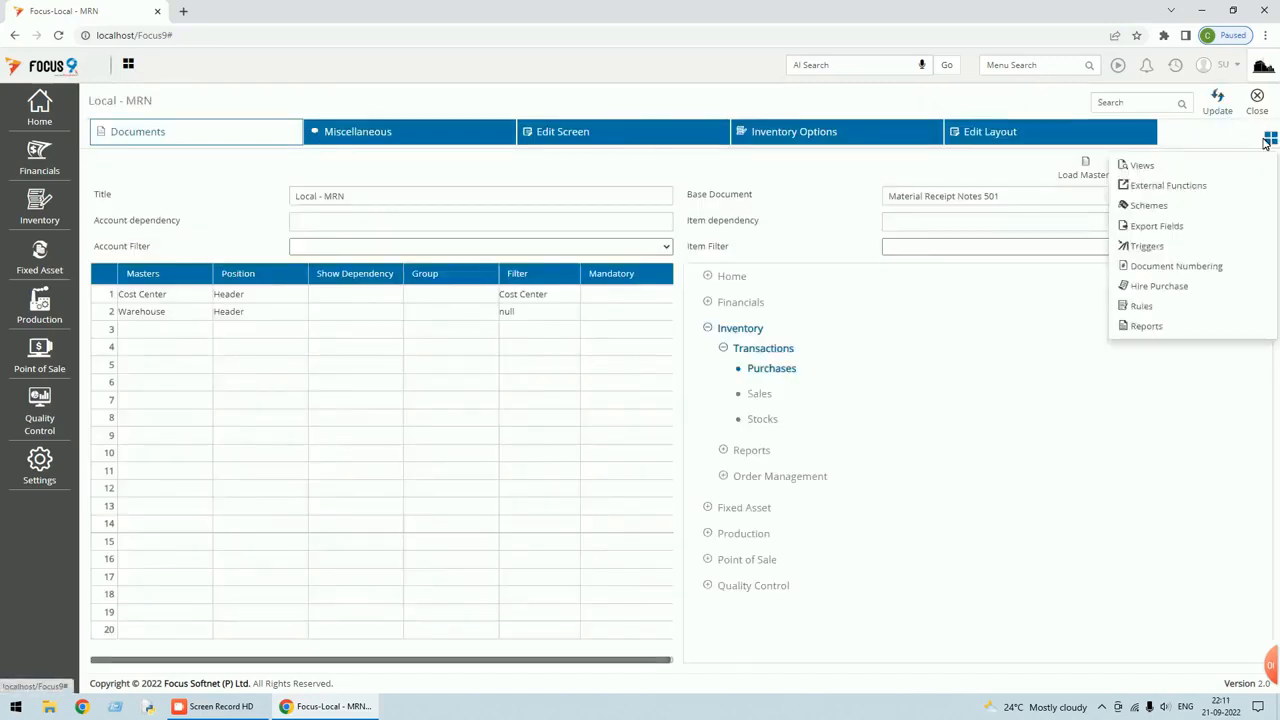
left_click(1145, 167)
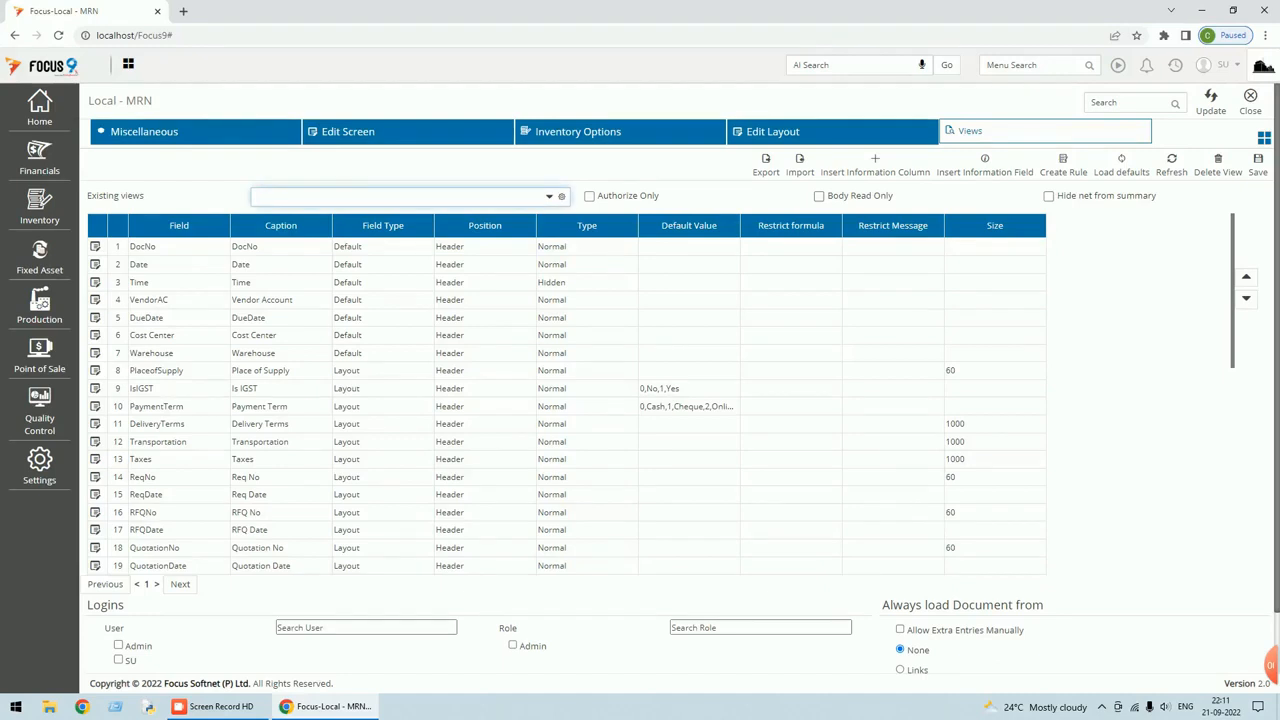
type("test")
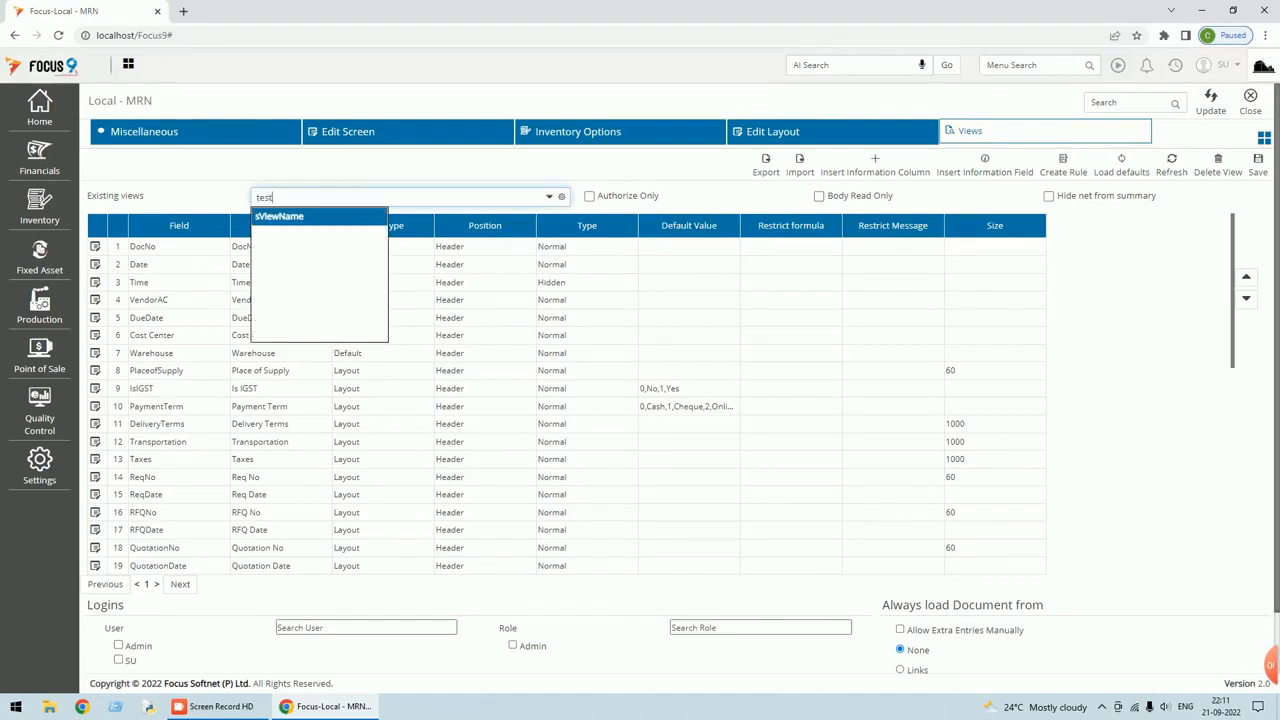
key("Tab")
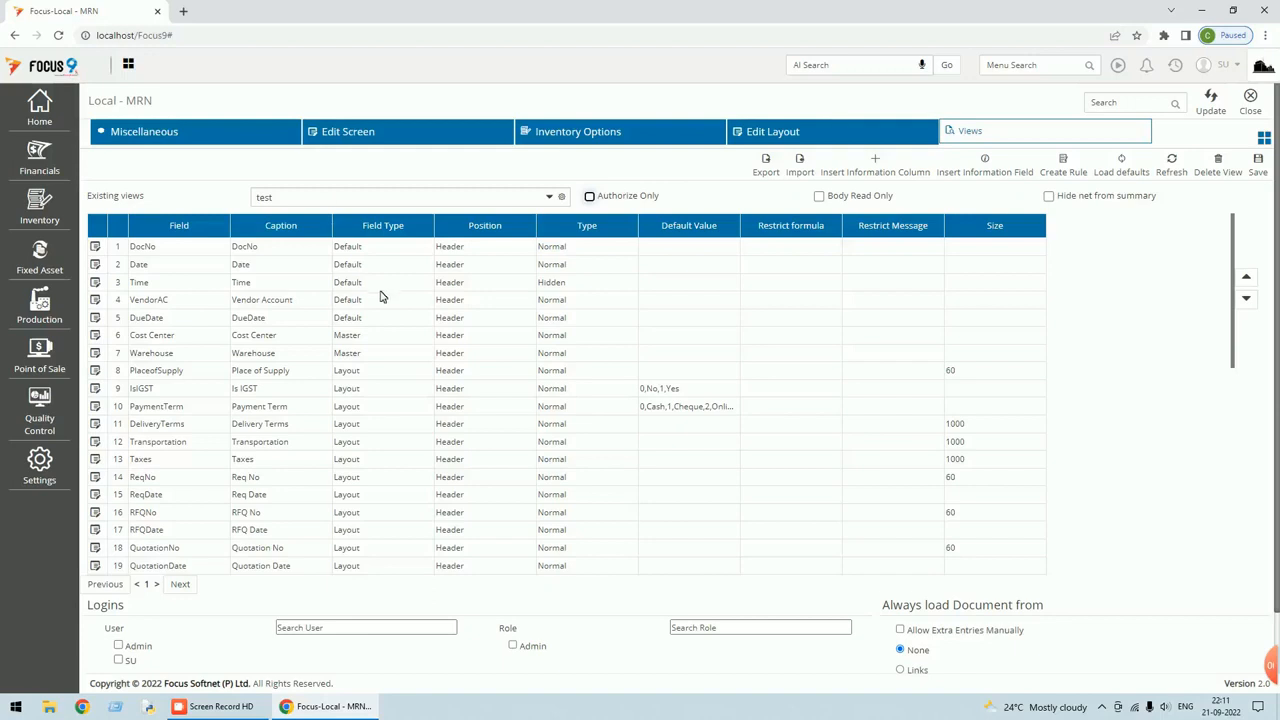
scroll(480, 528, "down", 5)
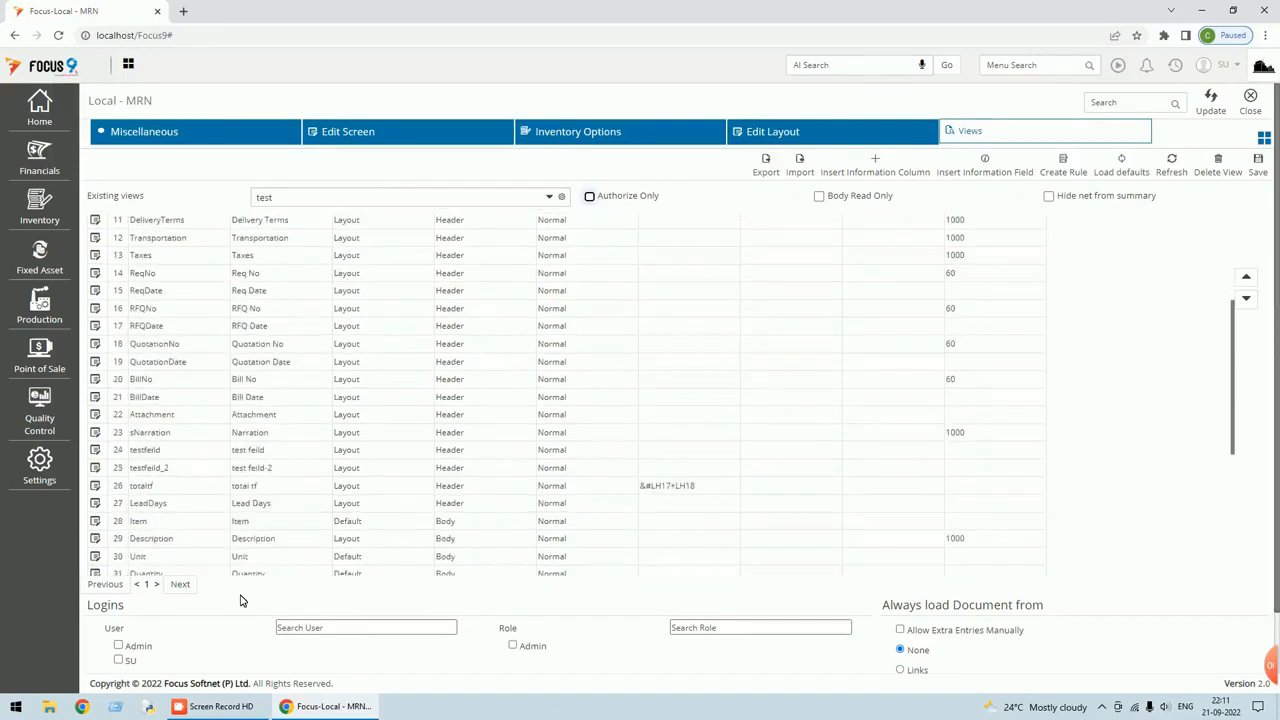
Tick the Admin and SU users and the Admin role for the test view, then save and update.
left_click(118, 647)
left_click(119, 660)
left_click(513, 646)
left_click(1264, 173)
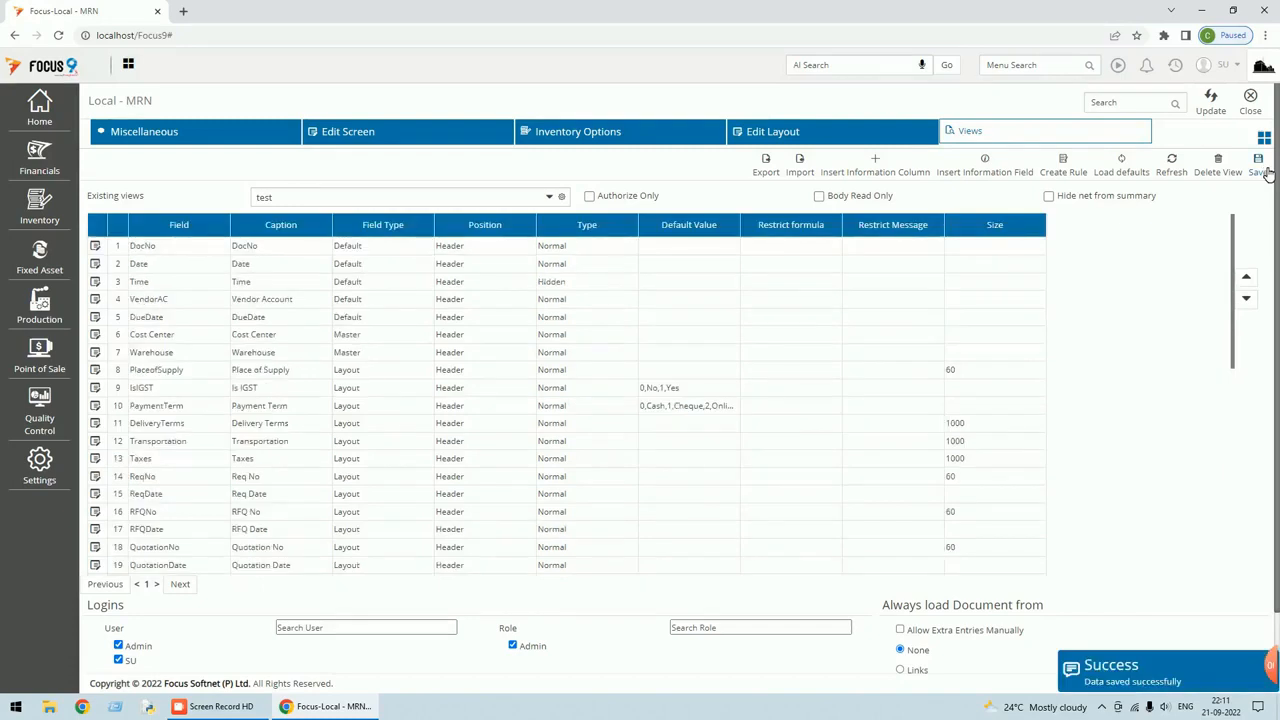
left_click(1212, 106)
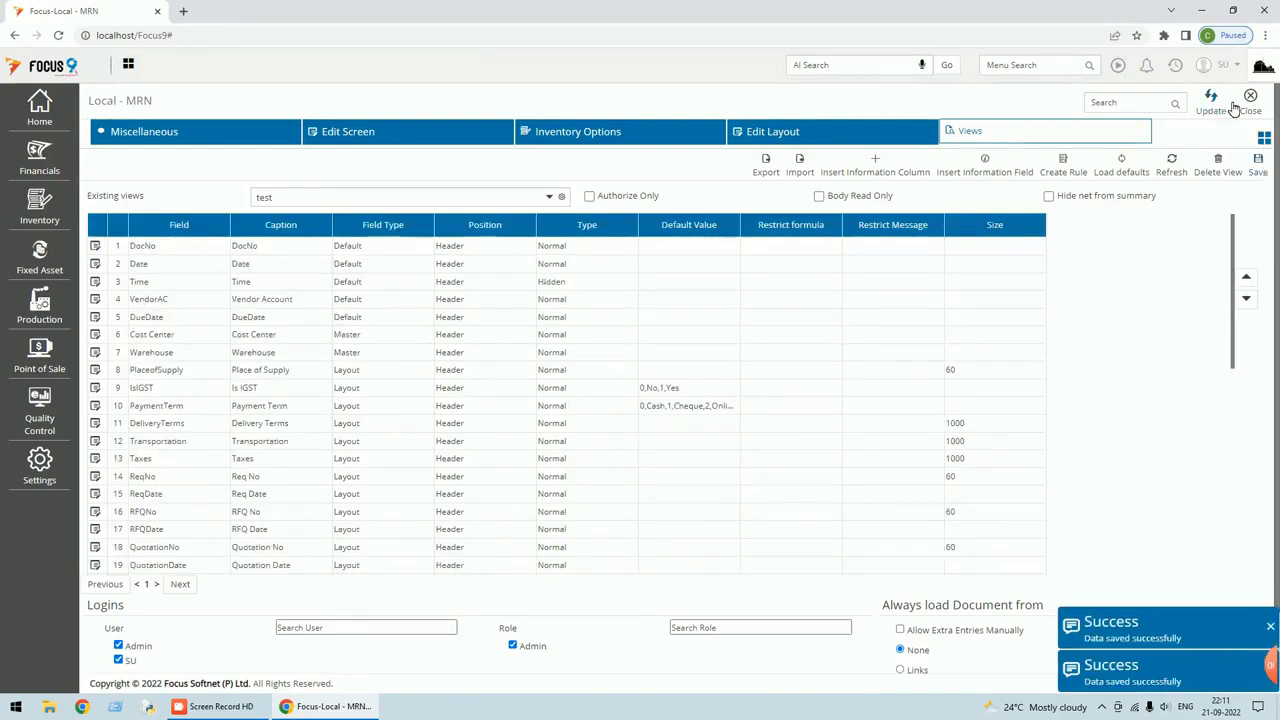
left_click(1252, 112)
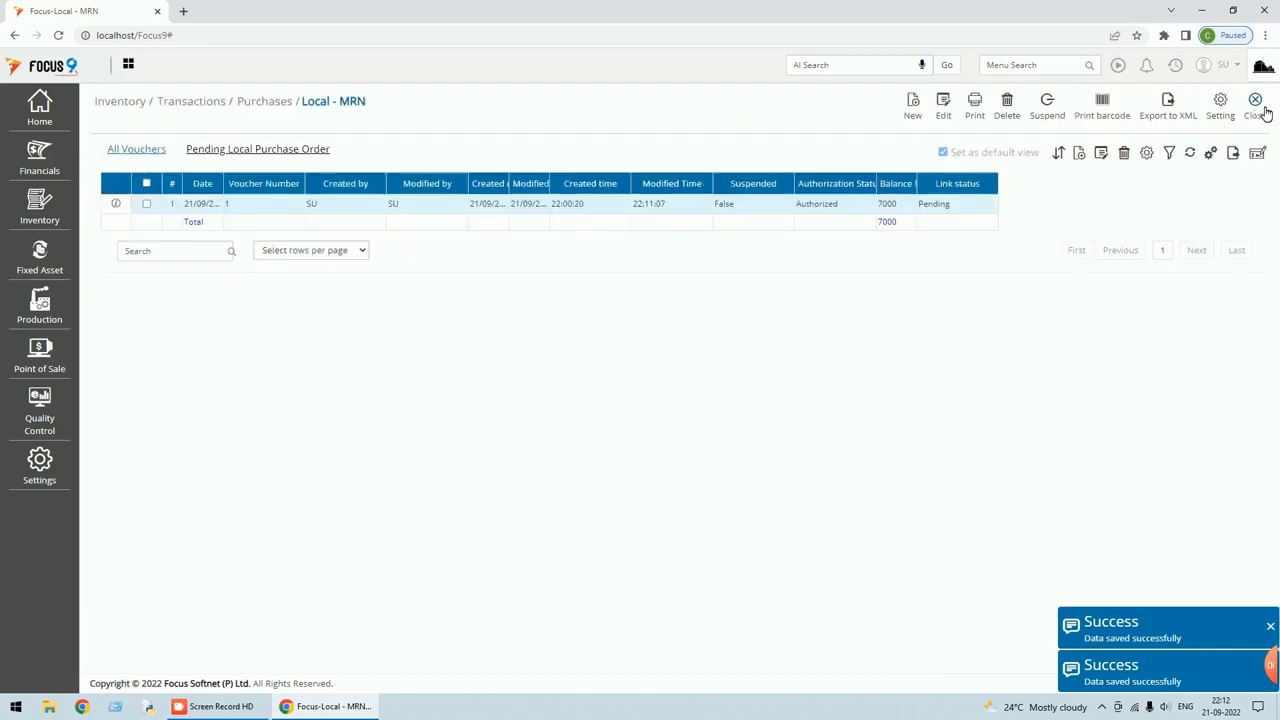
Choose the test view in Existing views and select its LeadDays field.
left_click(1224, 116)
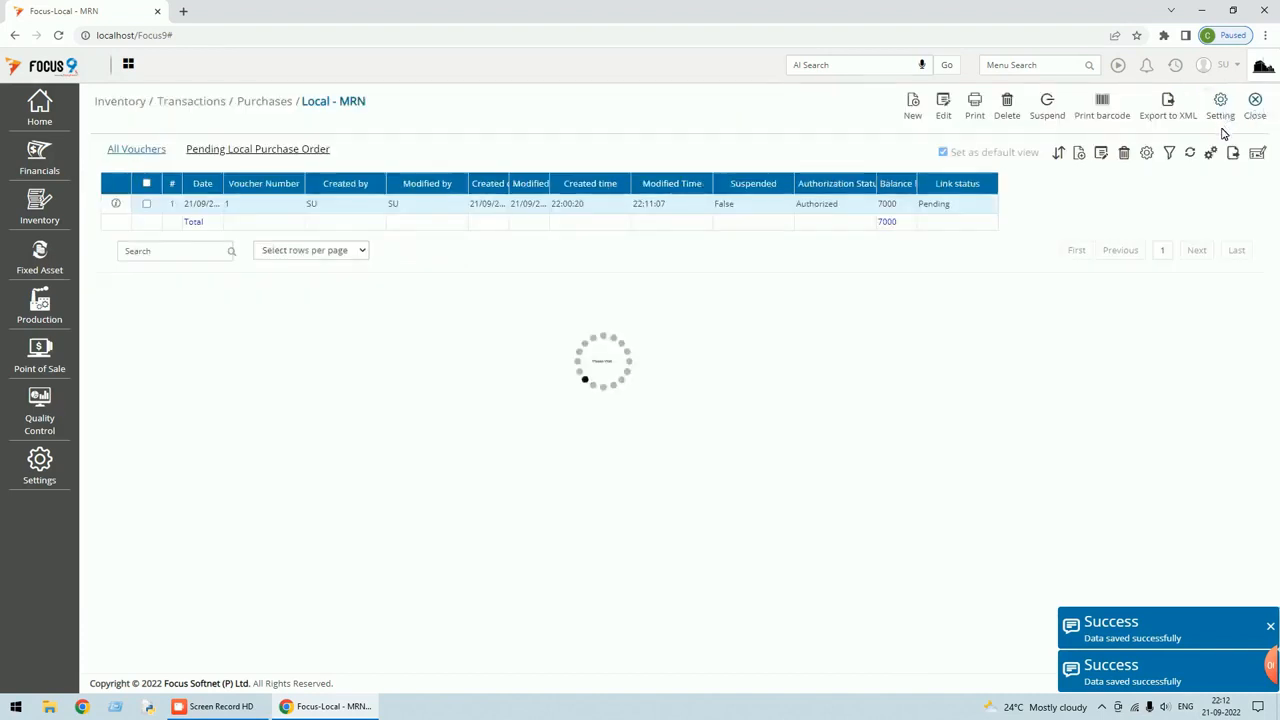
left_click(1271, 139)
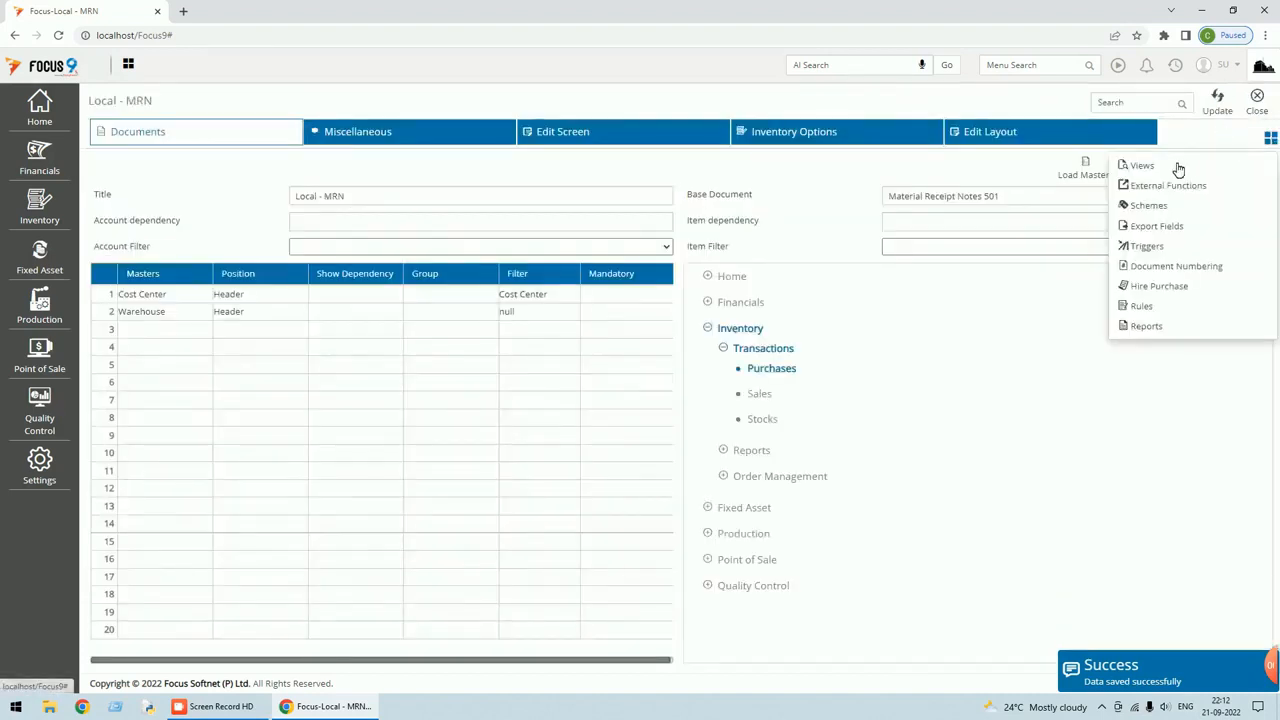
left_click(1145, 167)
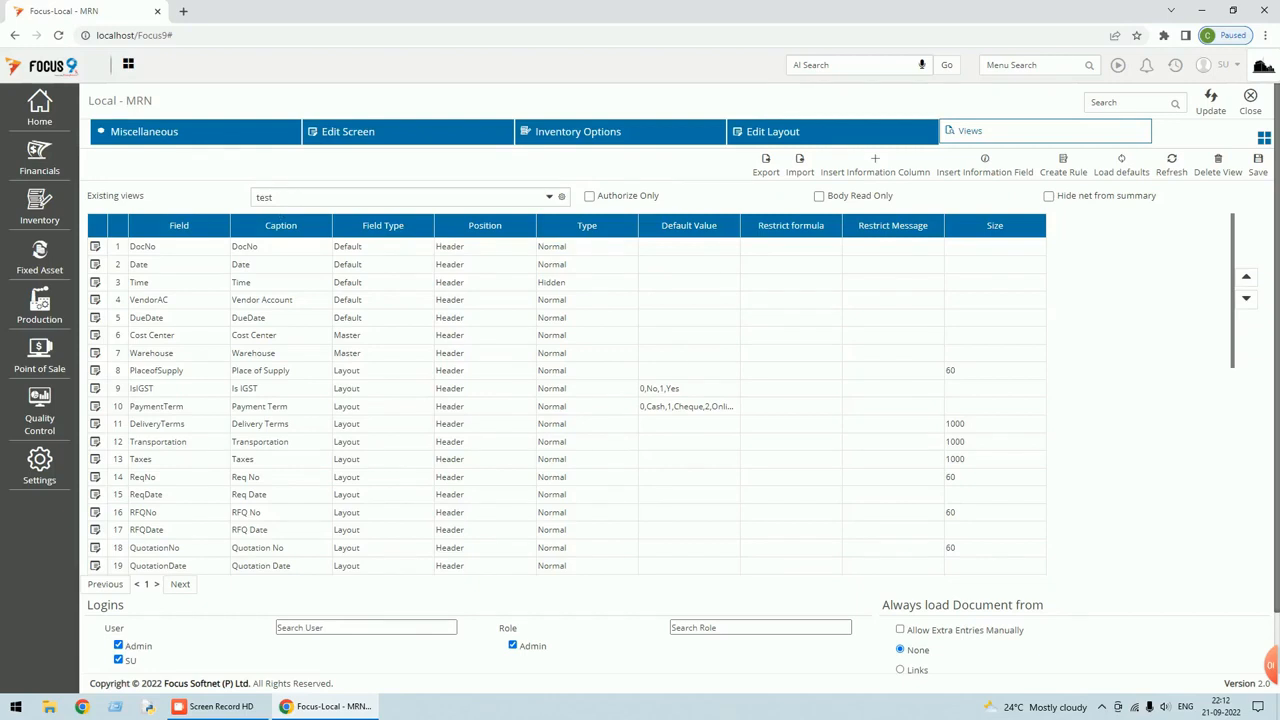
left_click(552, 199)
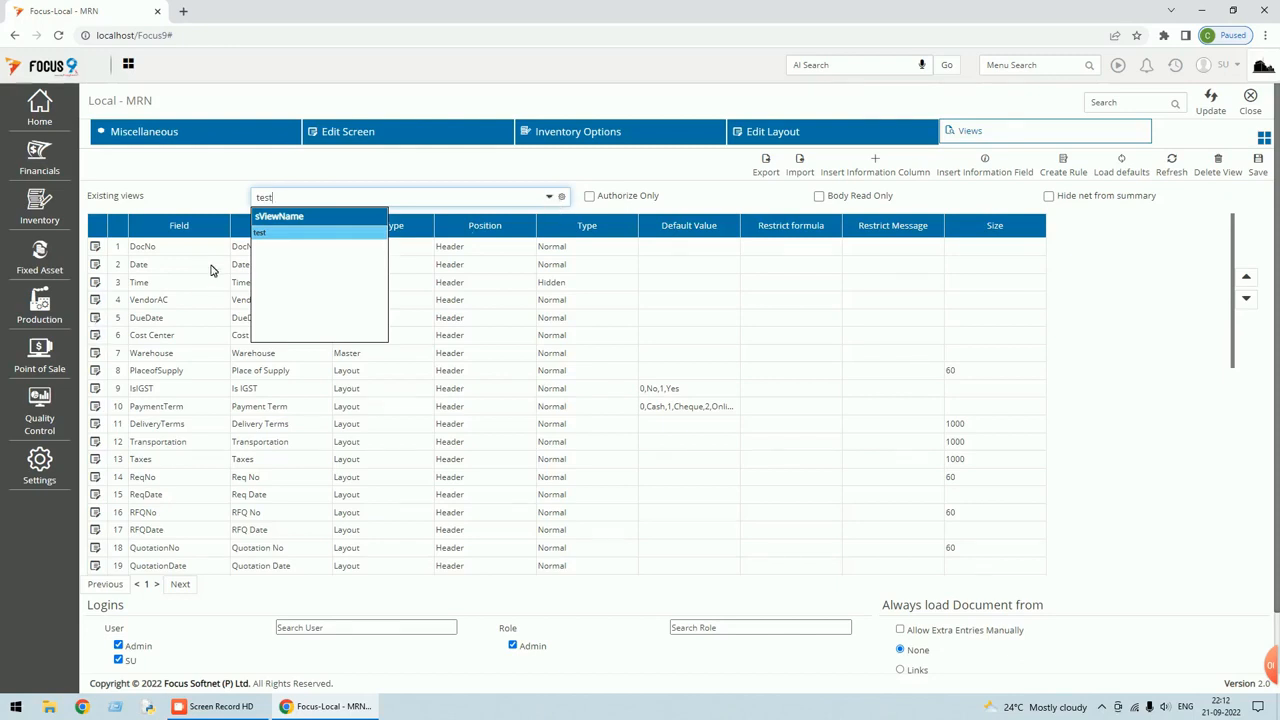
left_click(266, 234)
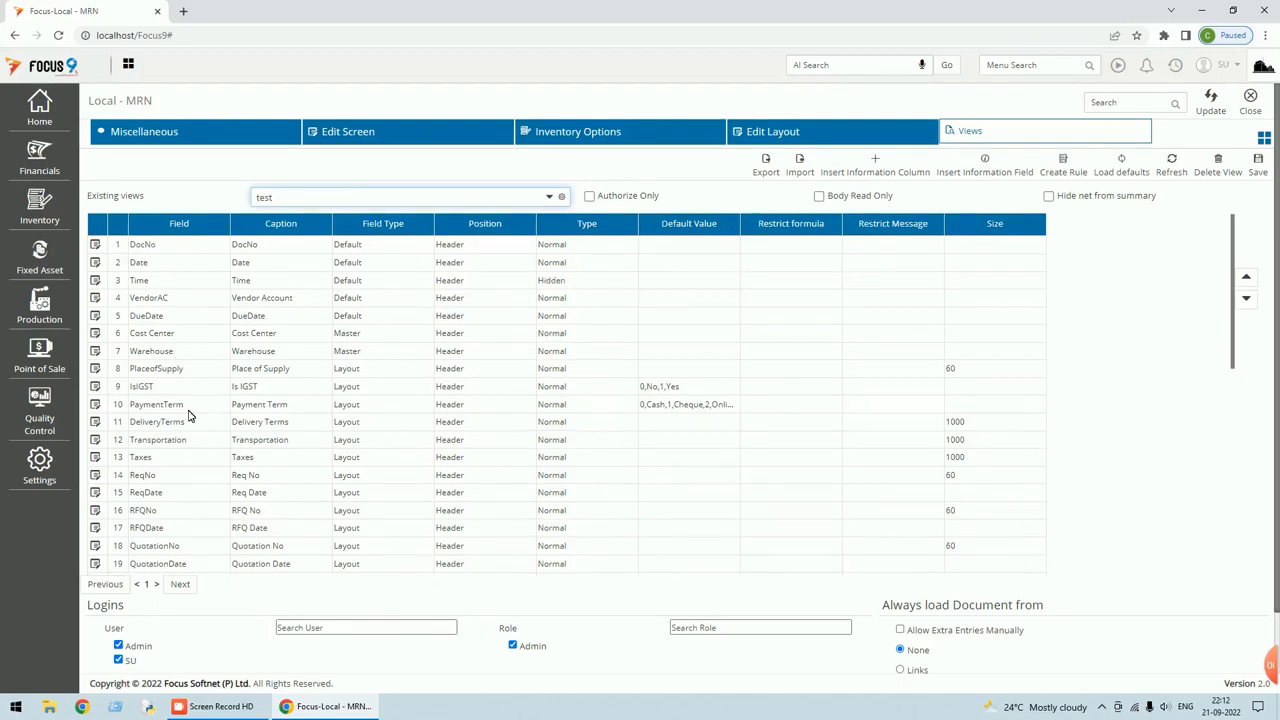
scroll(189, 417, "down", 4)
scroll(189, 417, "down", 2)
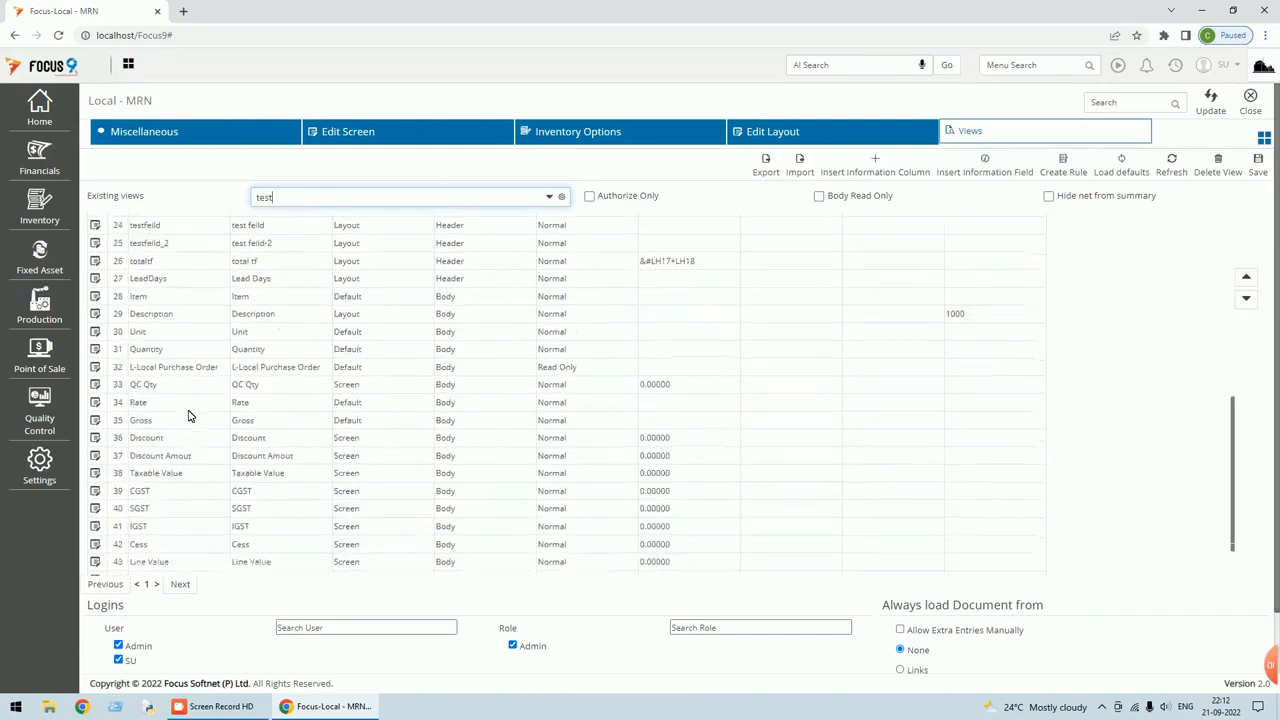
scroll(174, 514, "down", 1)
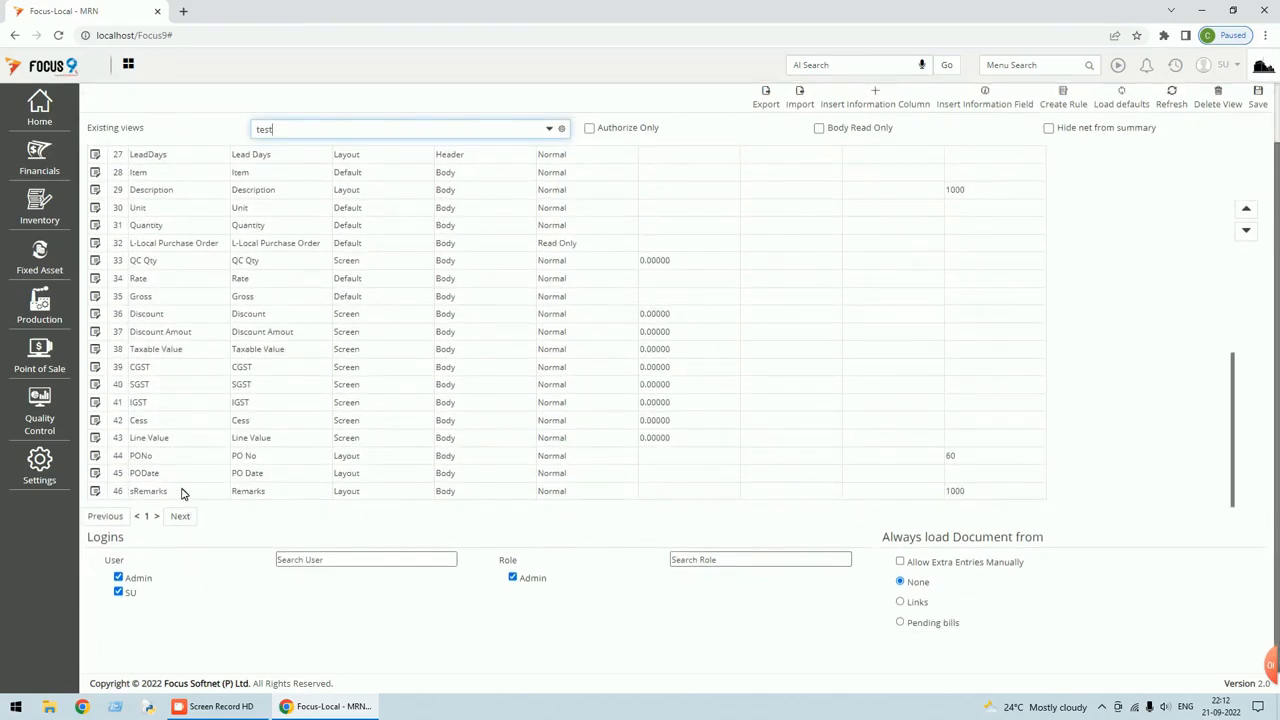
left_click(181, 513)
scroll(186, 500, "down", 1)
left_click(182, 512)
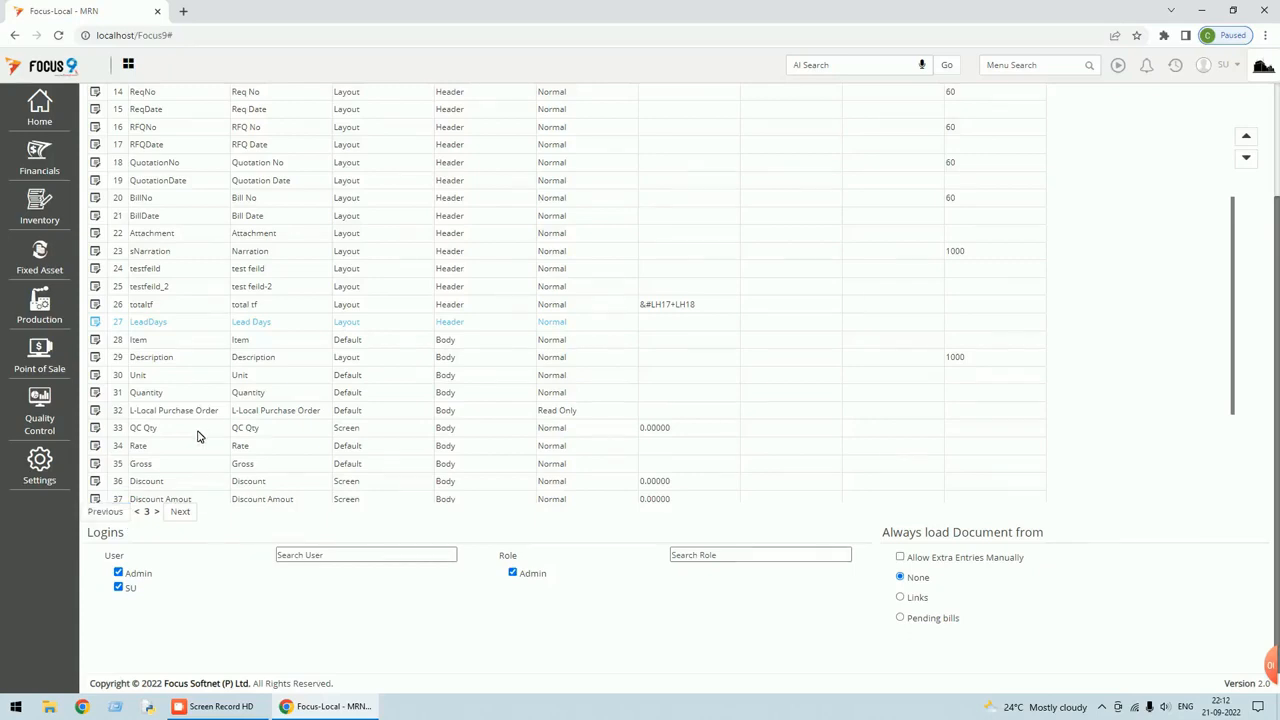
Move LeadDays up to row 5, just above DueDate, and save the test view.
left_click(1246, 137)
left_click(1246, 137)
left_click(1246, 137)
left_click(1246, 137)
left_click(1246, 137)
left_click(1246, 137)
left_click(1246, 137)
left_click(1246, 137)
left_click(1246, 137)
left_click(1246, 137)
left_click(1246, 137)
left_click(1246, 137)
left_click(1248, 139)
left_click(1248, 139)
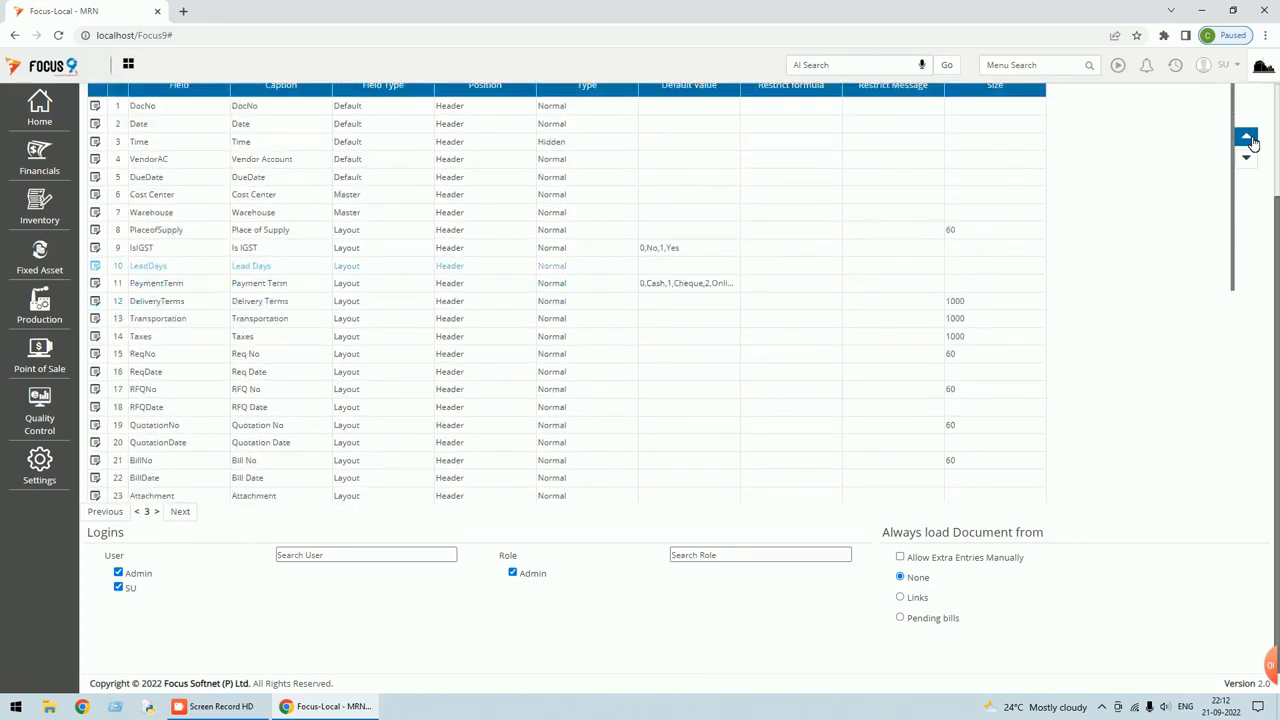
left_click(1248, 139)
left_click(1248, 139)
left_click(1248, 139)
left_click(1248, 139)
left_click(1248, 139)
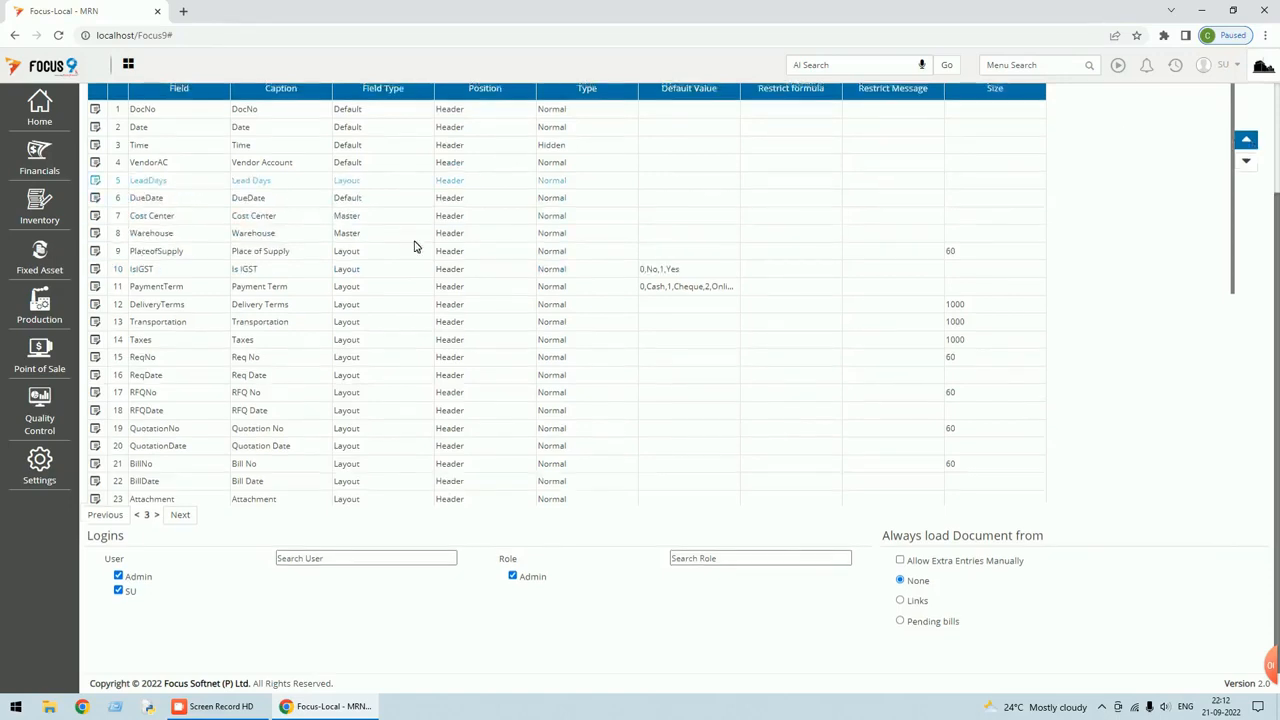
scroll(414, 246, "up", 3)
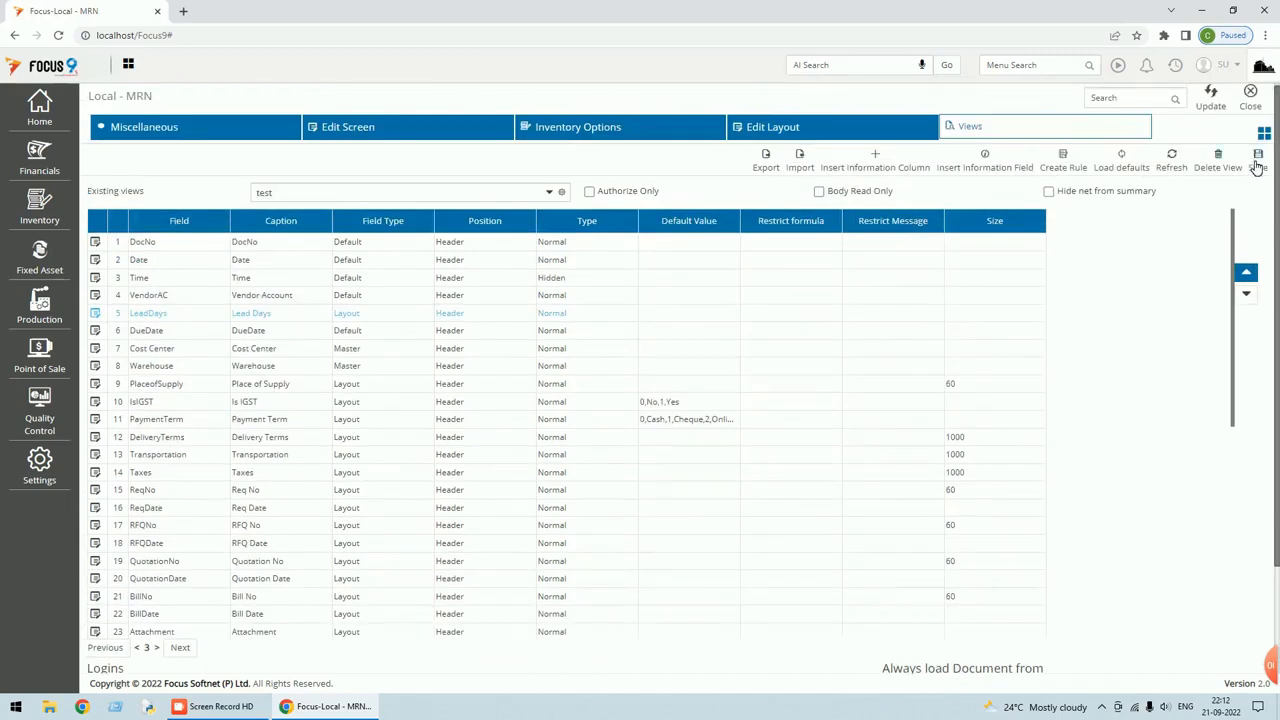
scroll(1053, 340, "down", 3)
scroll(1053, 340, "up", 5)
left_click(1260, 168)
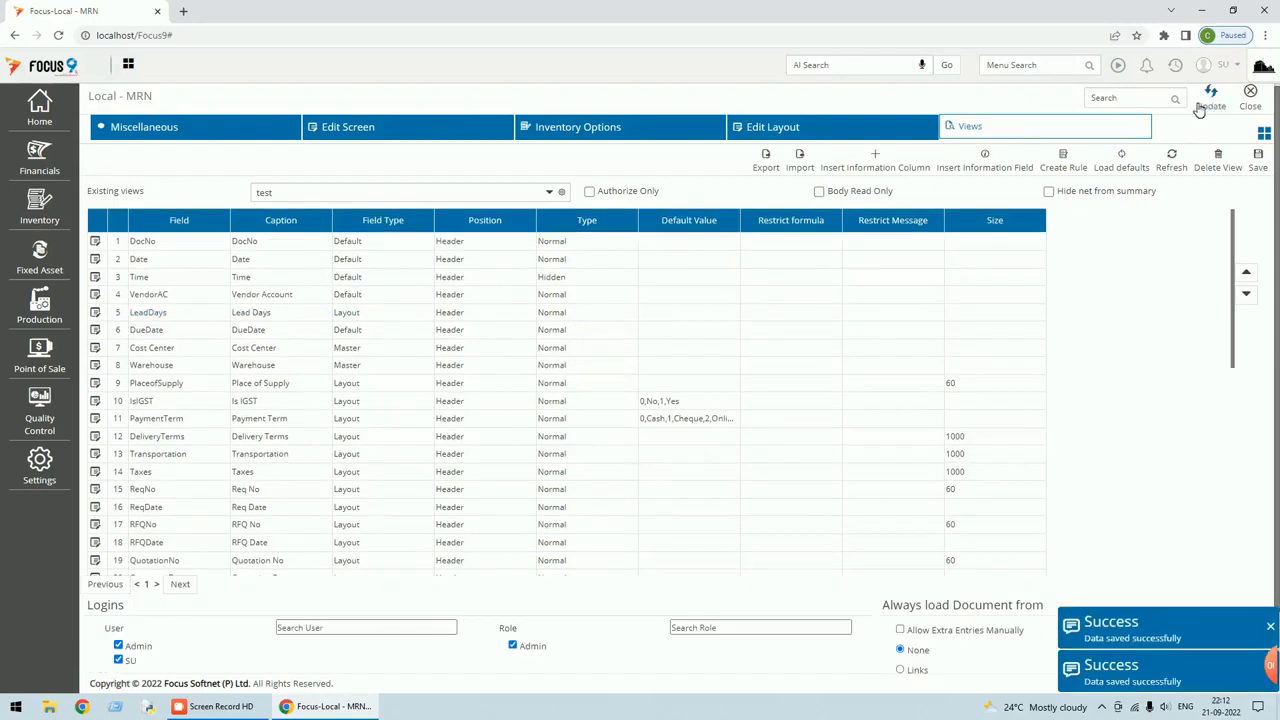
left_click(1250, 97)
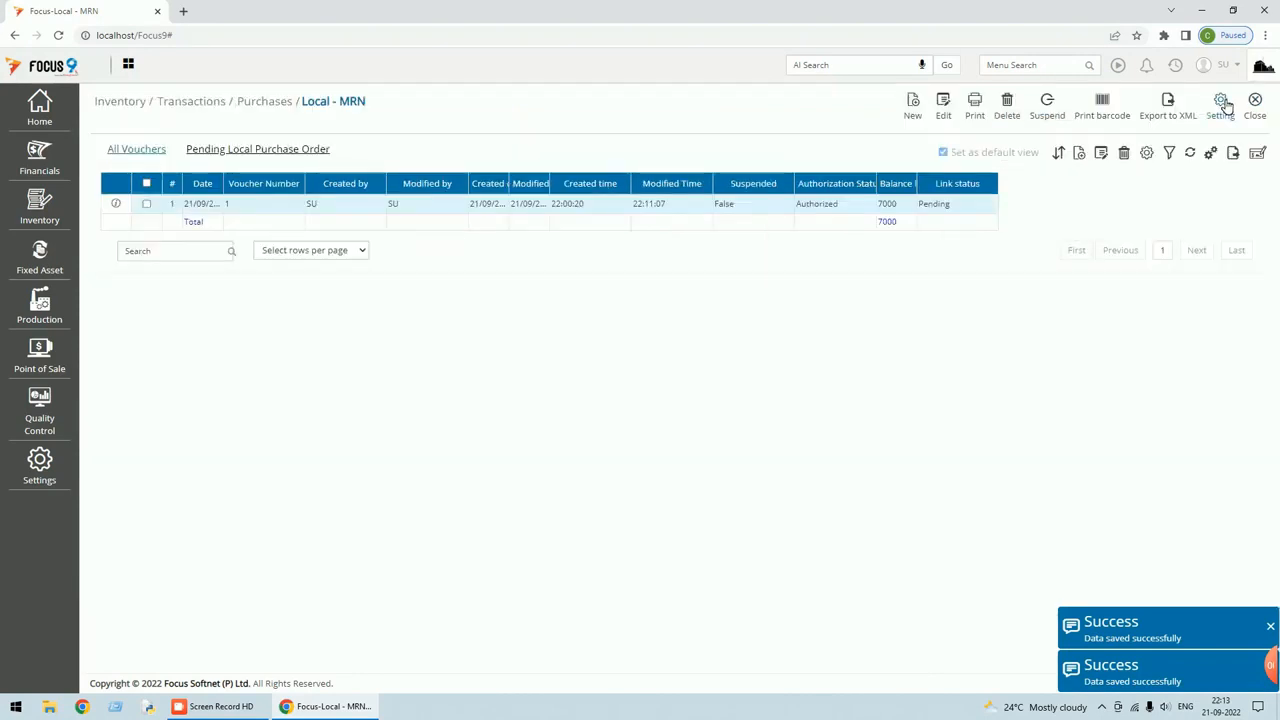
Open MRN voucher 1 and verify Lead Days 7 and Due Date 21/09/2022.
double_click(817, 205)
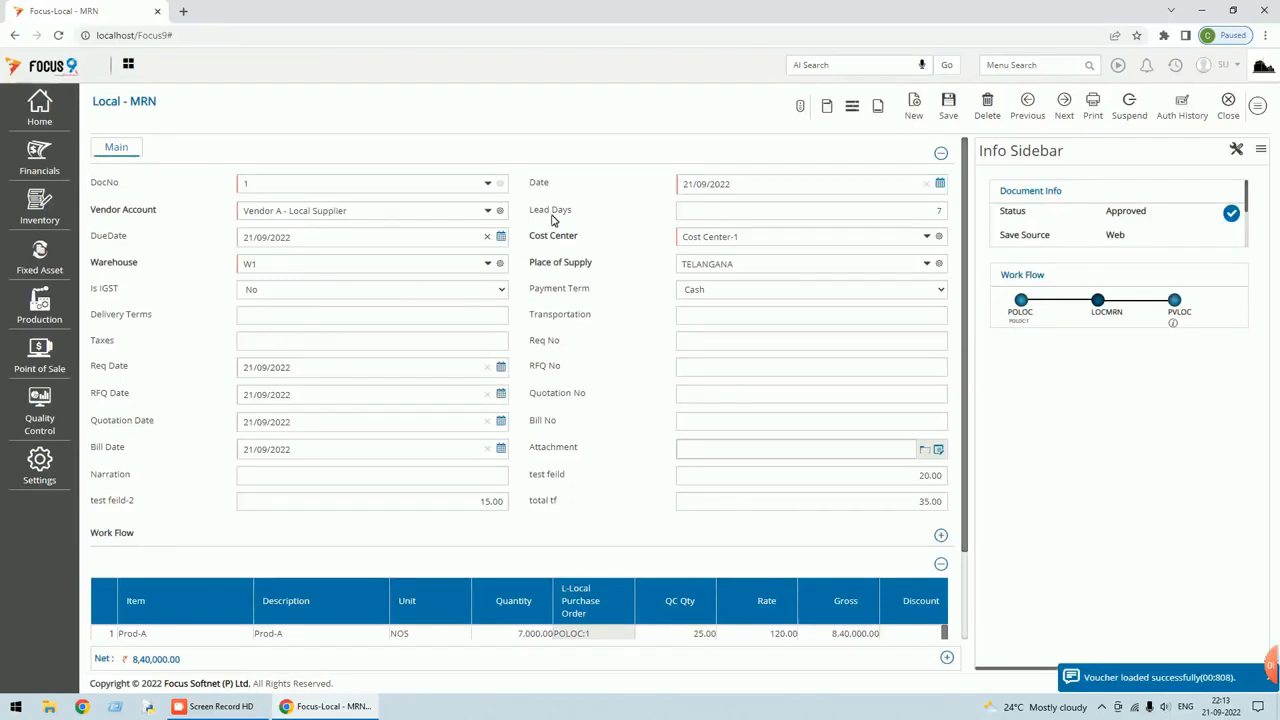
scroll(550, 290, "down", 1)
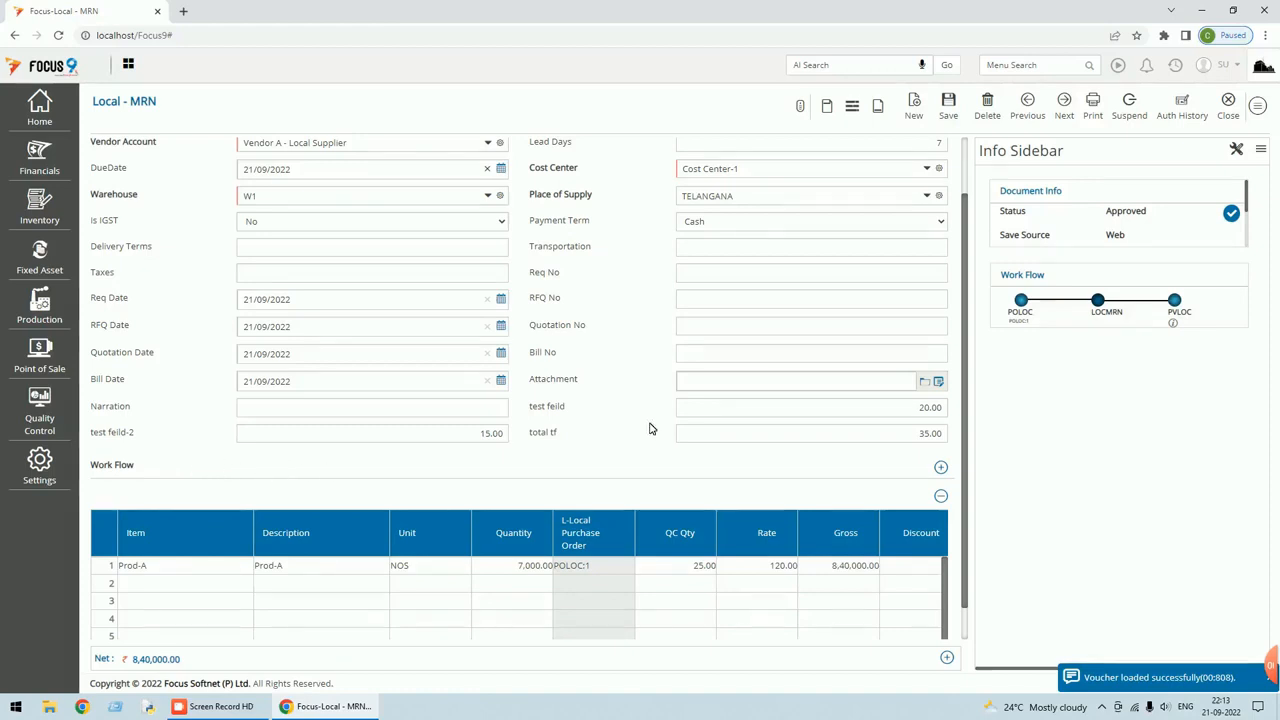
scroll(797, 453, "up", 1)
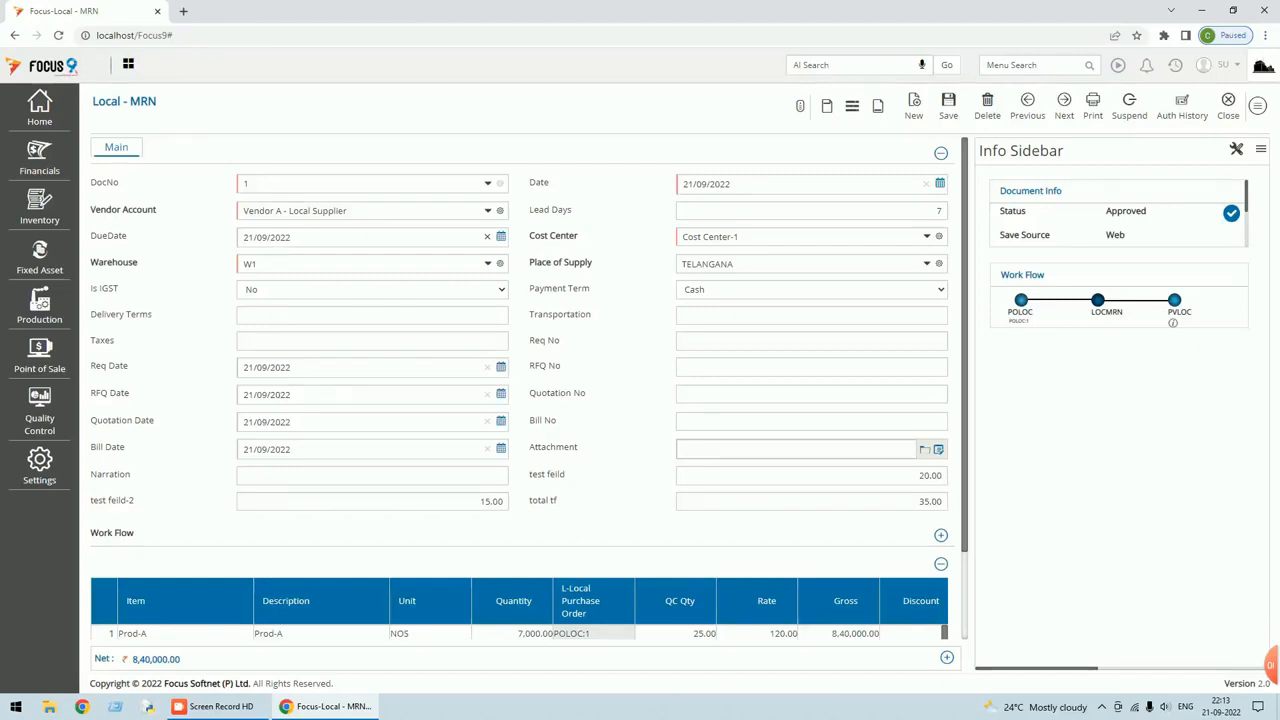
left_click(1258, 105)
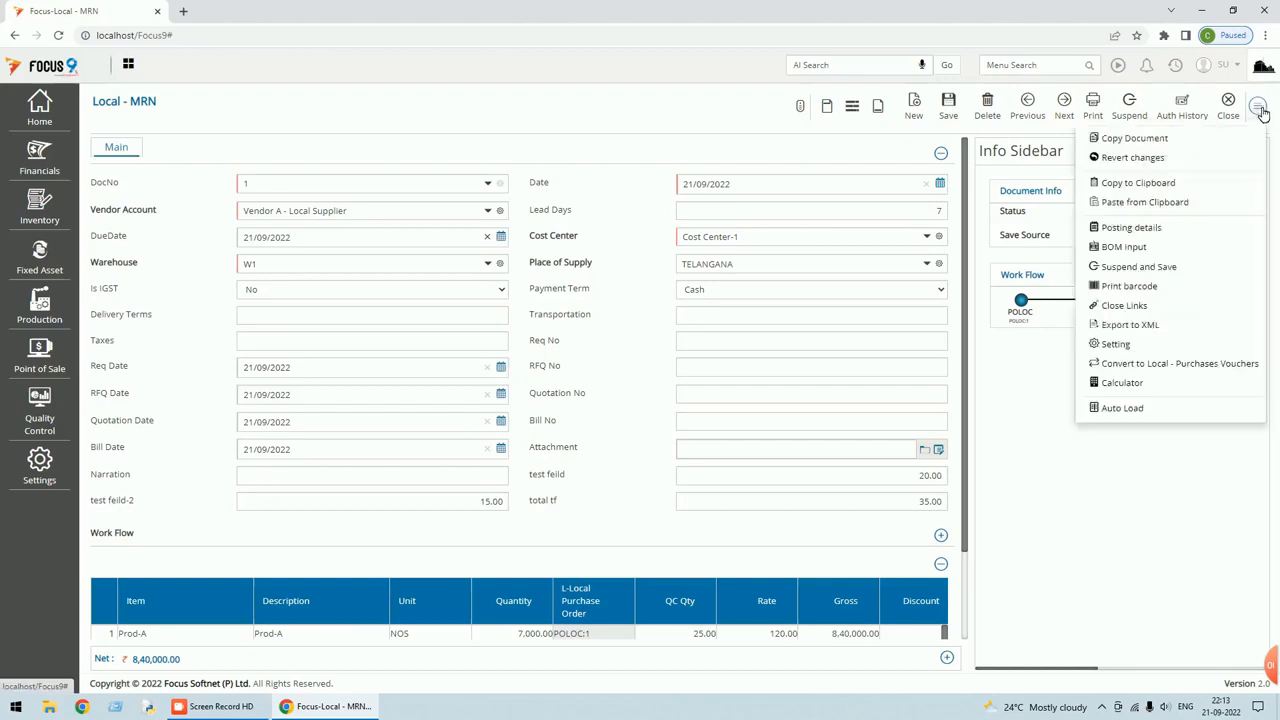
Open the MRN Edit Screen settings and inspect the Discount body field's details.
left_click(1117, 344)
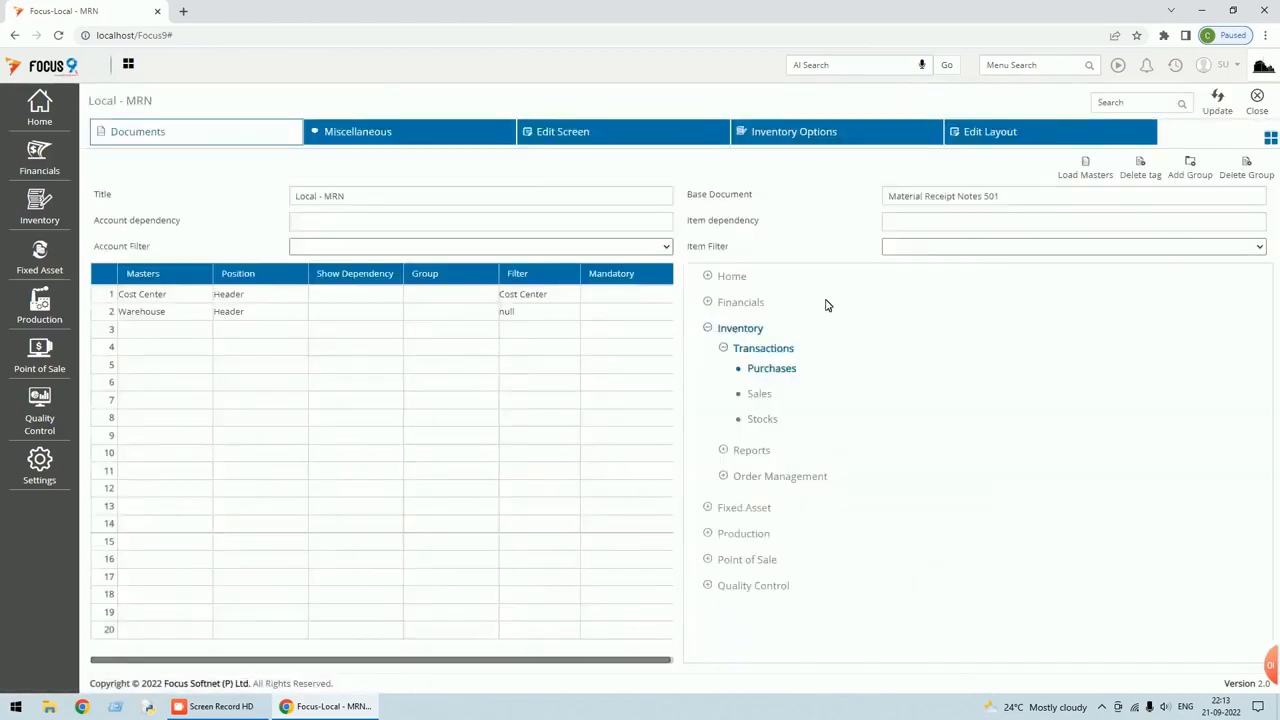
left_click(579, 134)
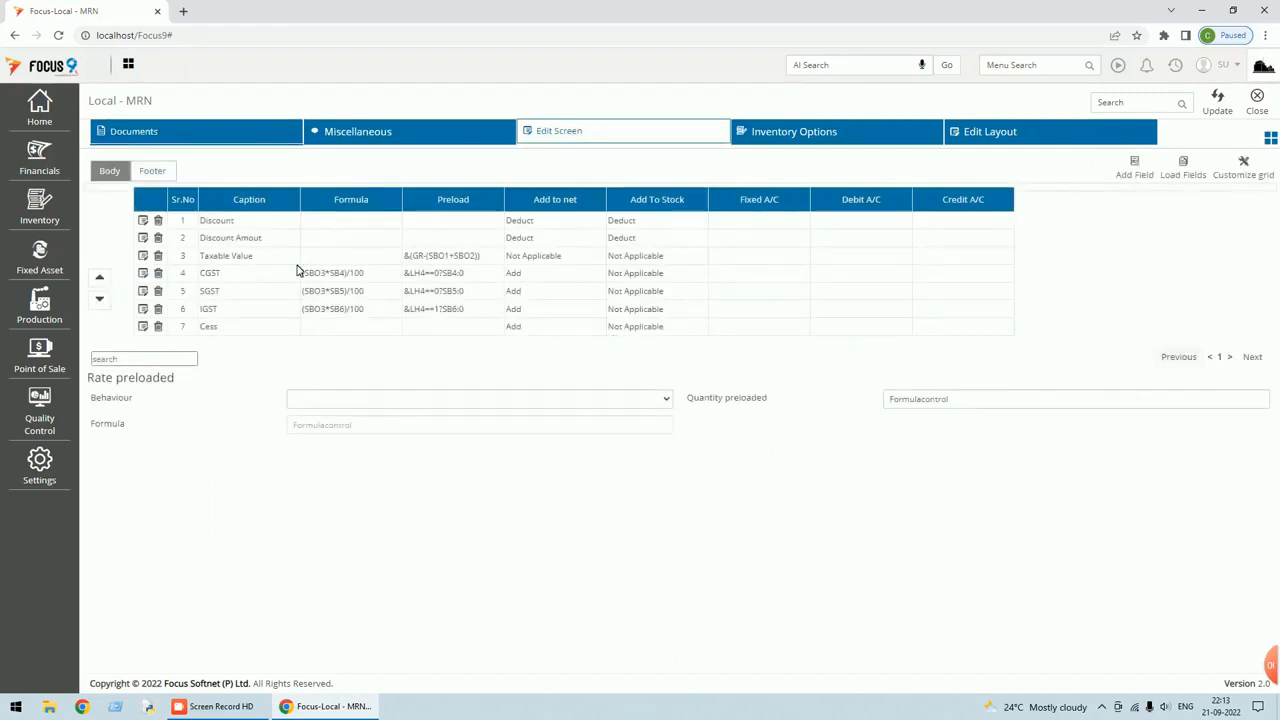
left_click(143, 220)
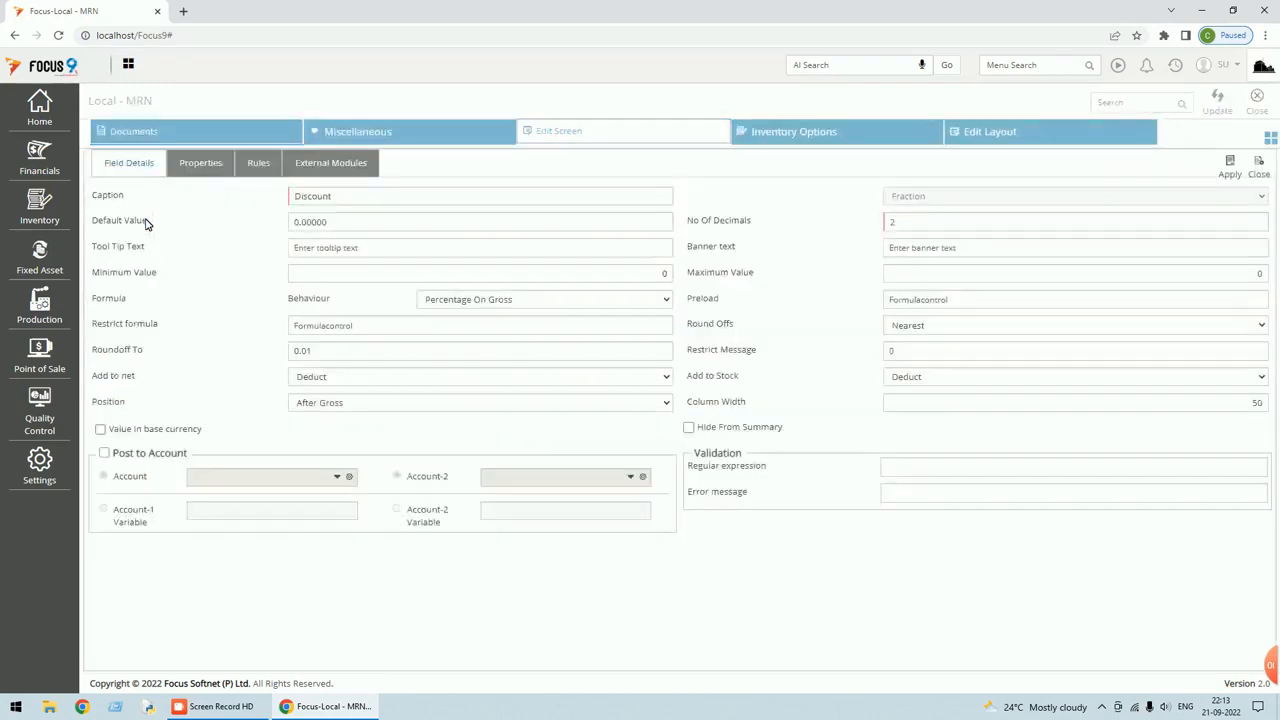
left_click(1257, 172)
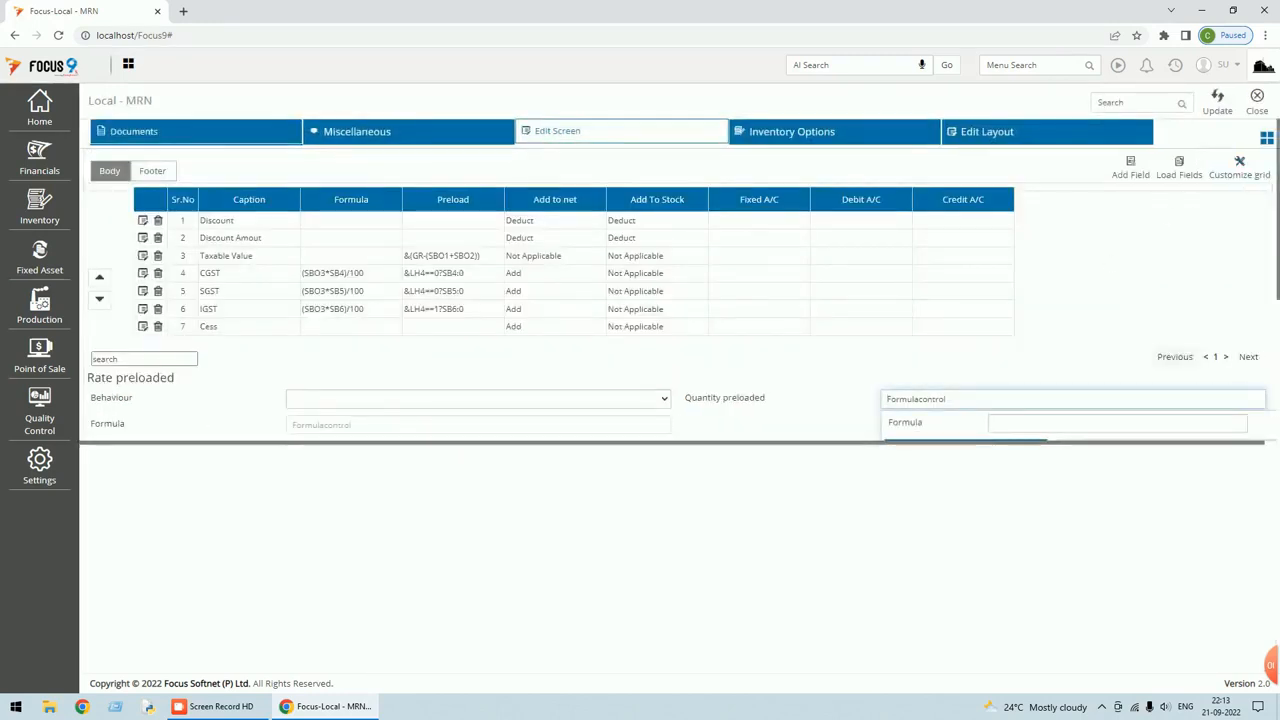
Insert DateDiff() into Quantity preloaded, clear it again, and minimize the browser.
scroll(1090, 430, "down", 3)
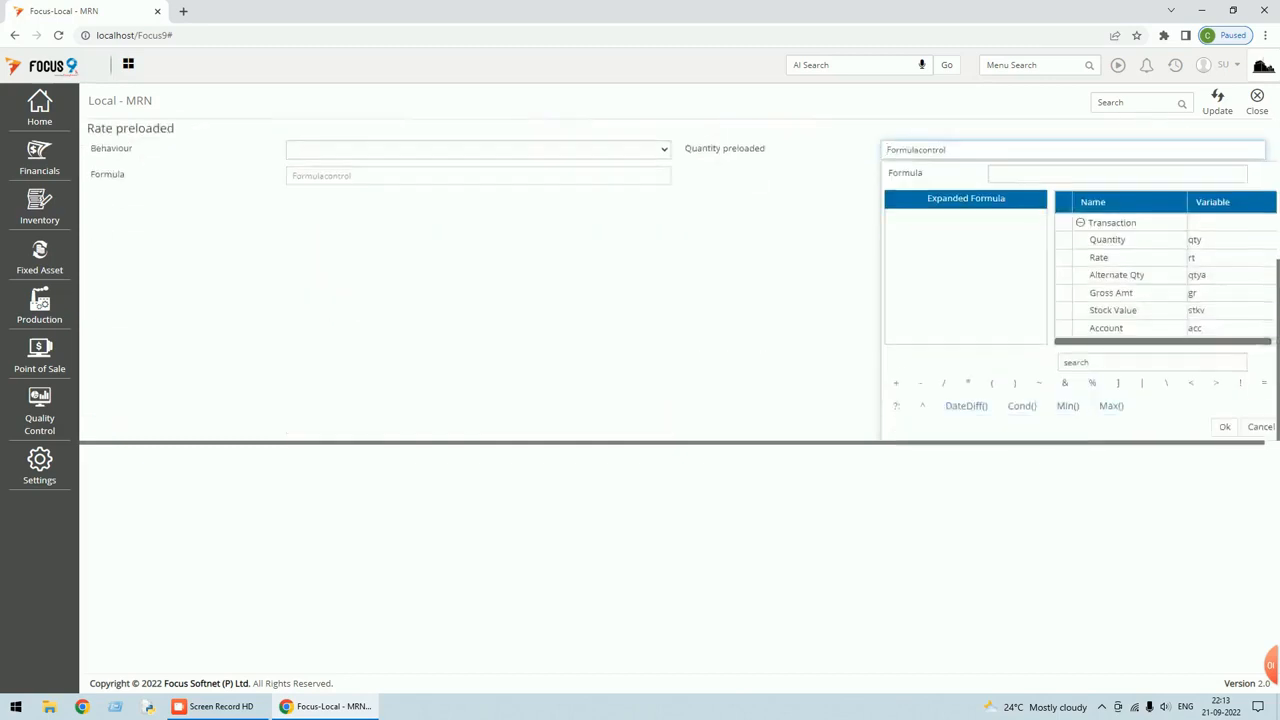
left_click(967, 407)
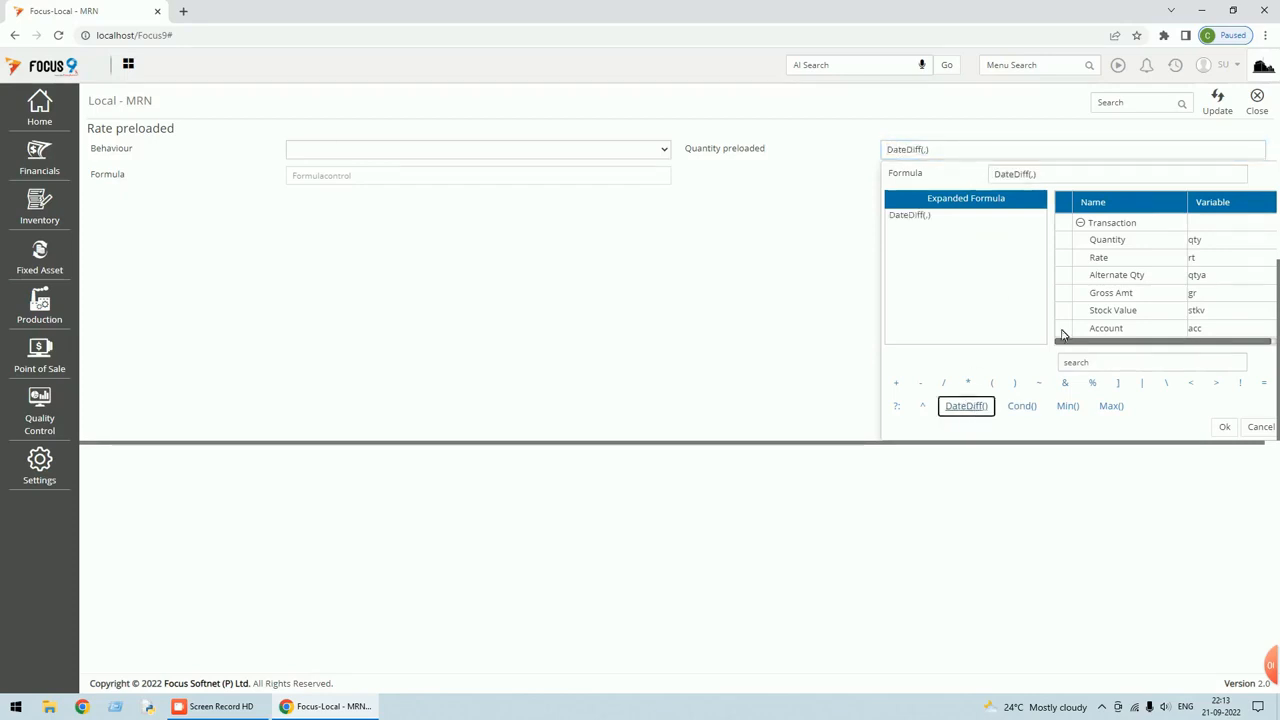
left_click(950, 150)
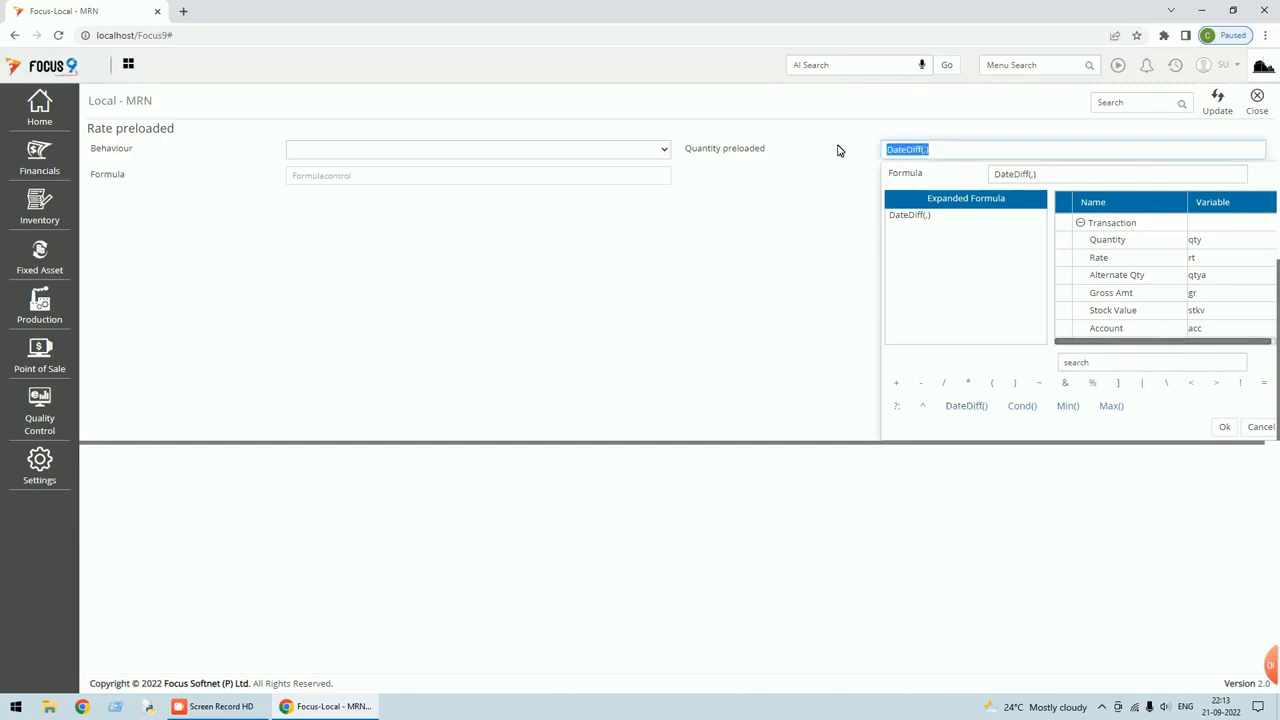
key("BackSpace")
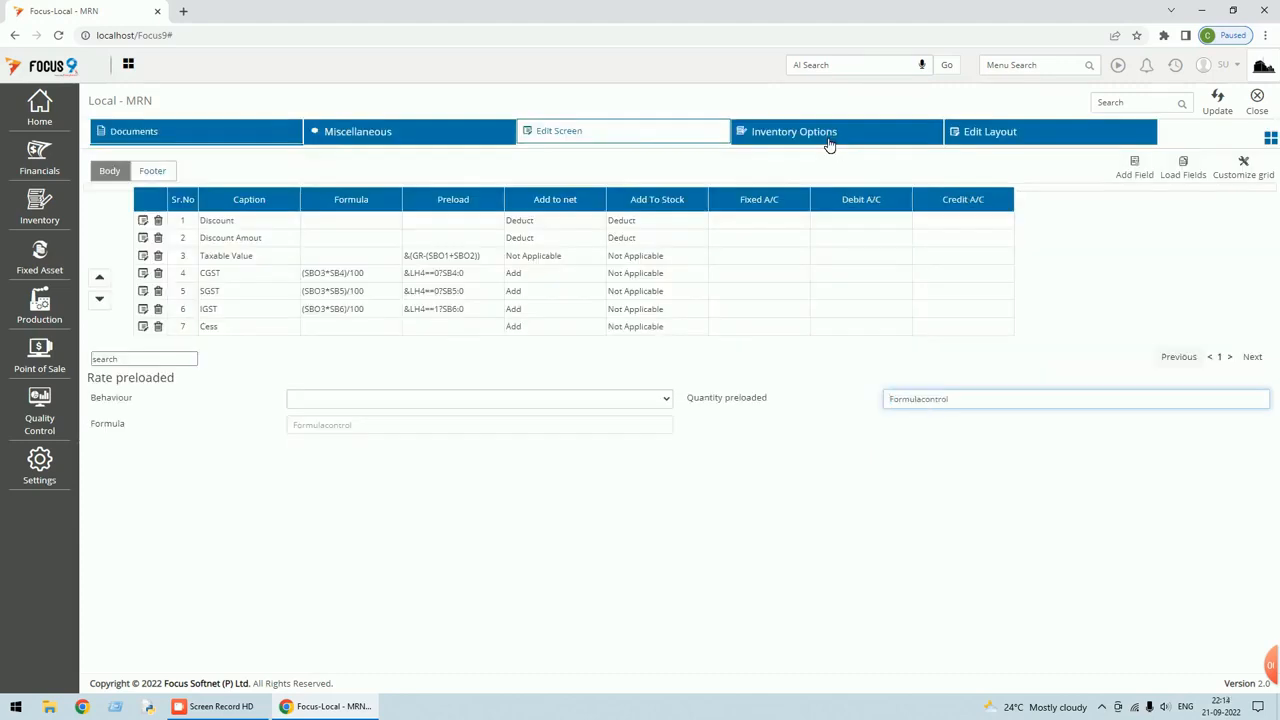
left_click(1213, 10)
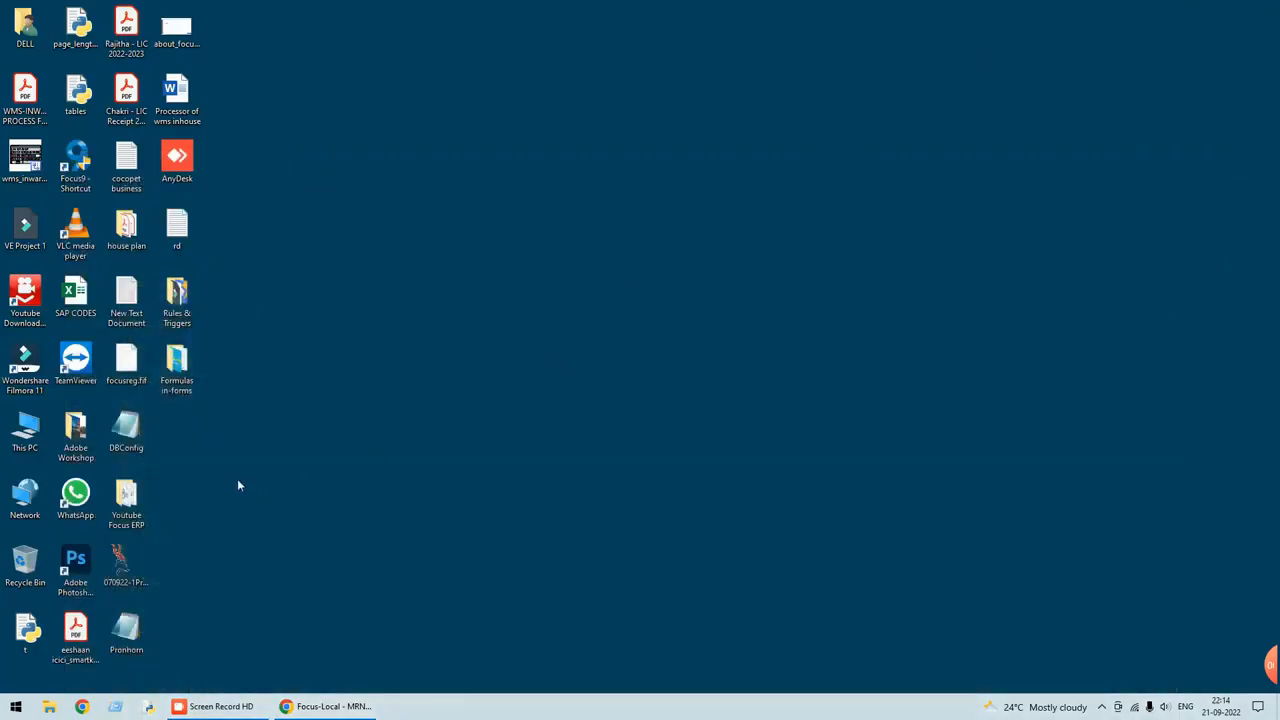
Copy the &#dateadd(dt,LH6) Due Date formula from the Formulas notes, then close Notepad and Explorer.
double_click(178, 365)
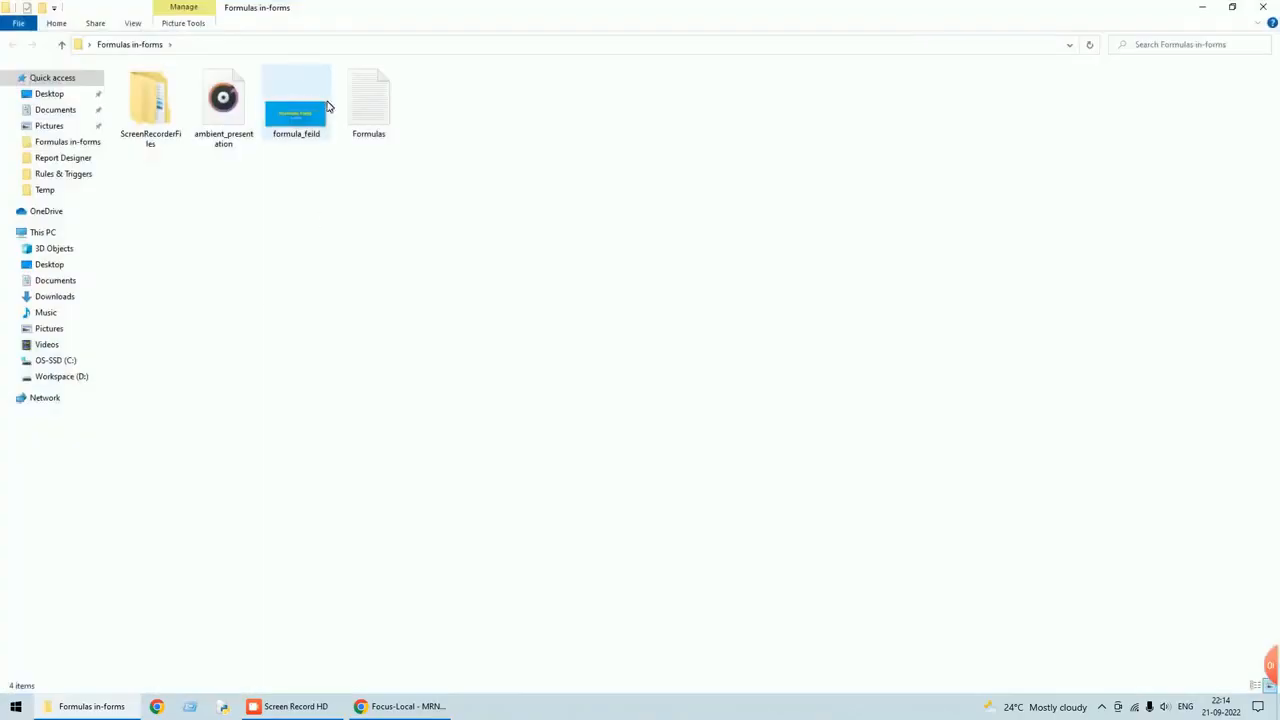
double_click(365, 112)
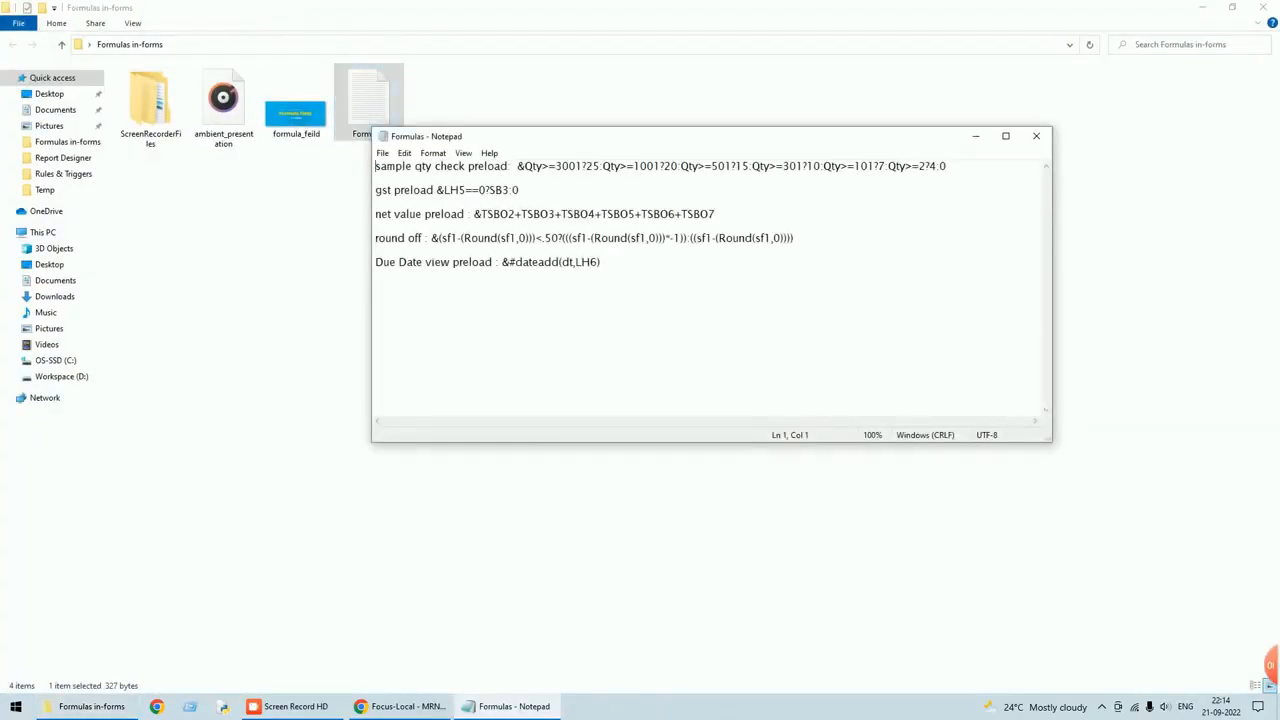
left_click_drag(502, 262, 599, 262)
key("ctrl+c")
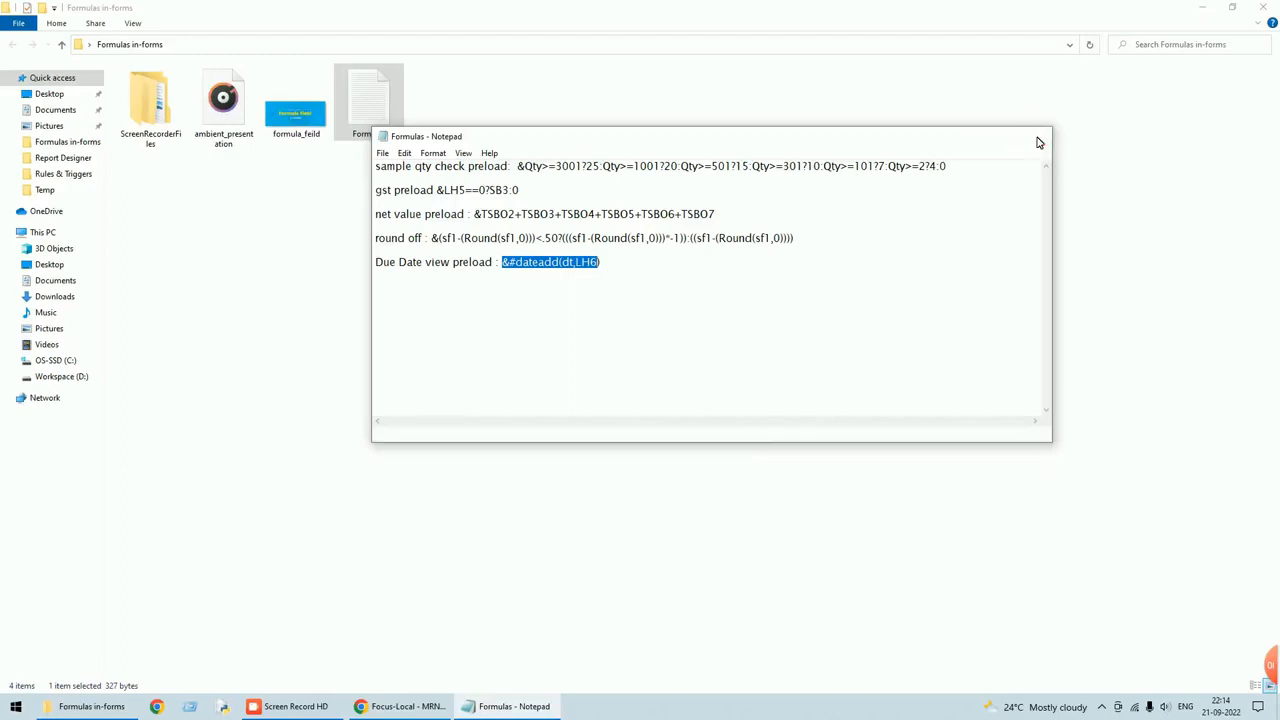
left_click(1038, 140)
left_click(1268, 8)
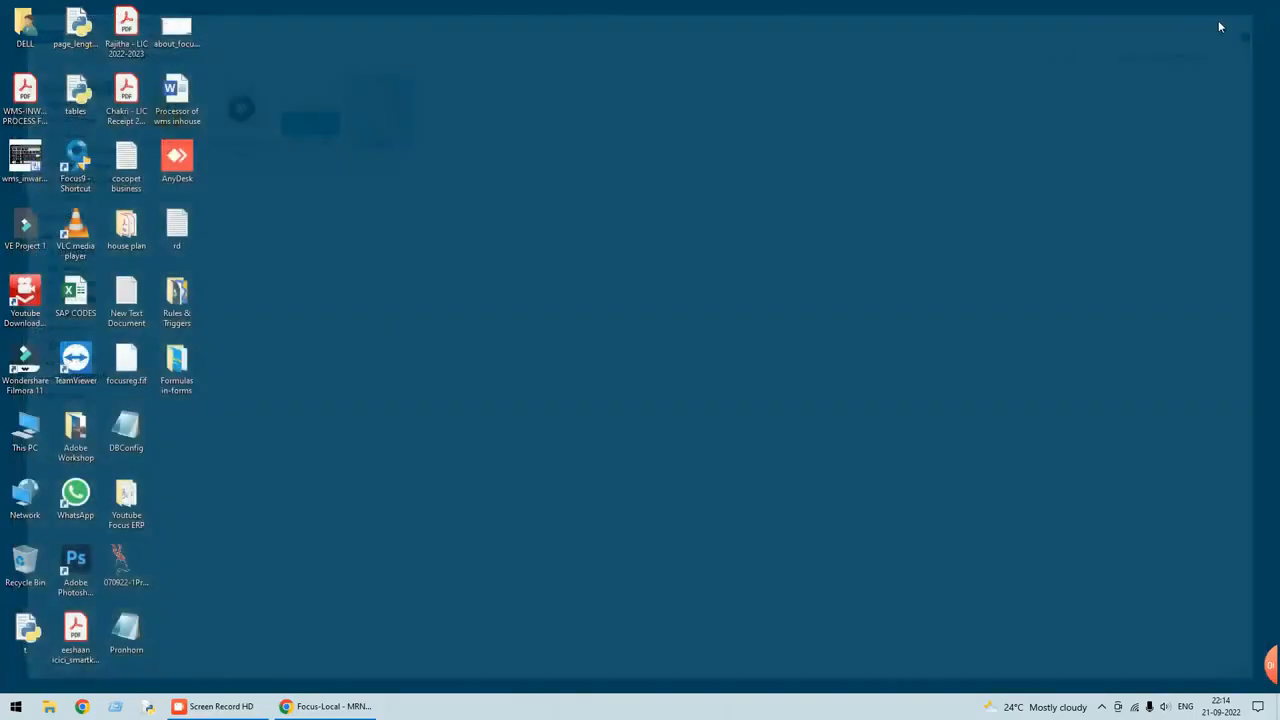
Search the formula variables for 'lead' to find the Lead Days variable LH20.
left_click(332, 706)
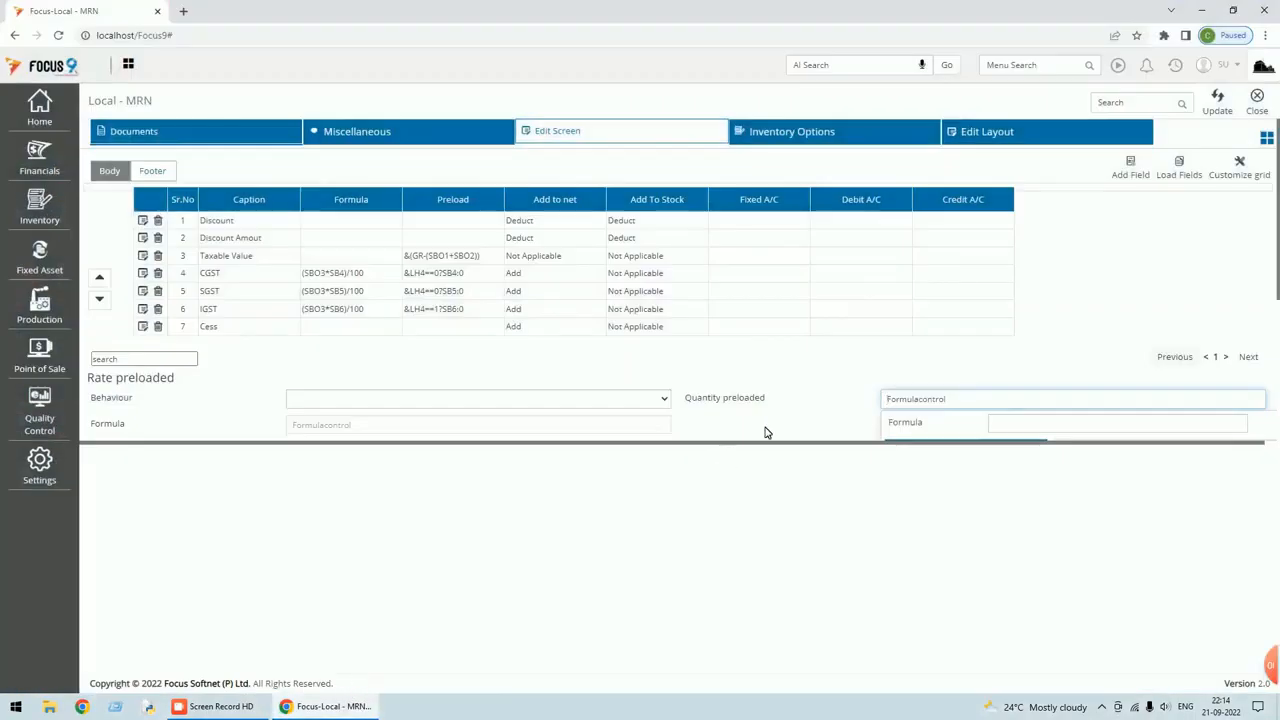
scroll(1032, 405, "down", 3)
left_click(1068, 362)
type("lead")
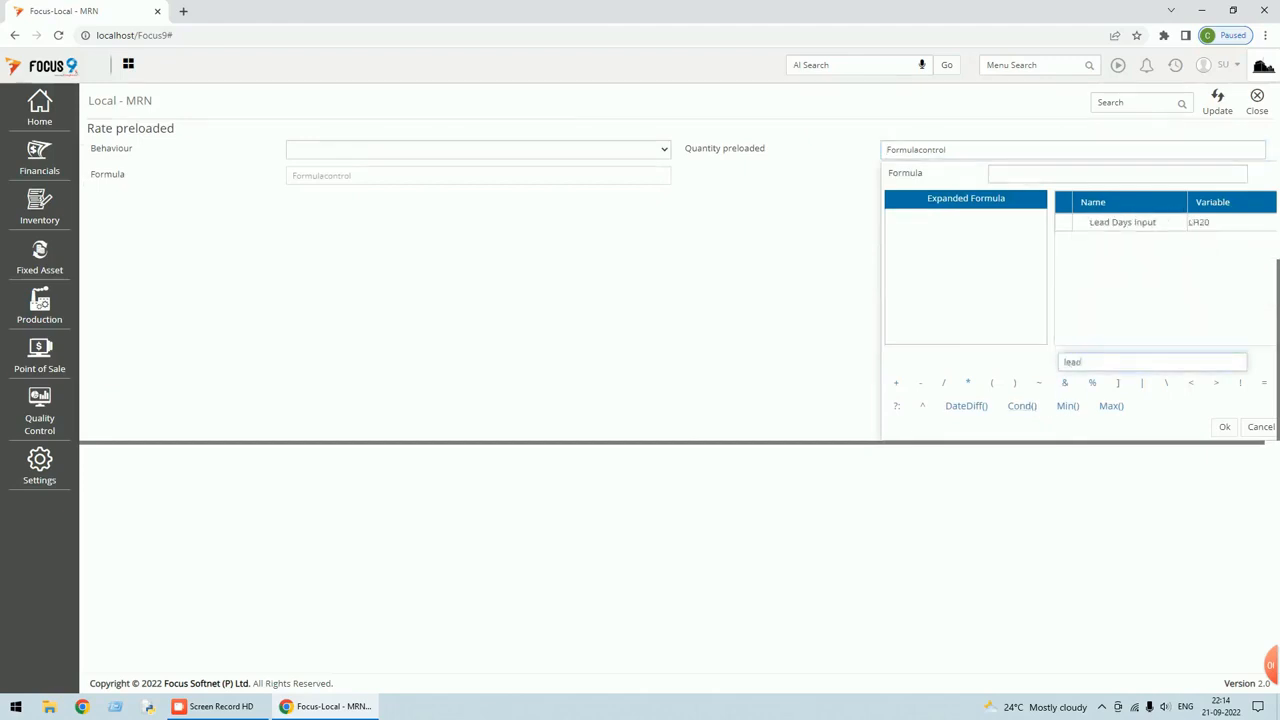
Open the MRN document settings' Views and edit the DueDate field in view 'test'.
left_click(1258, 112)
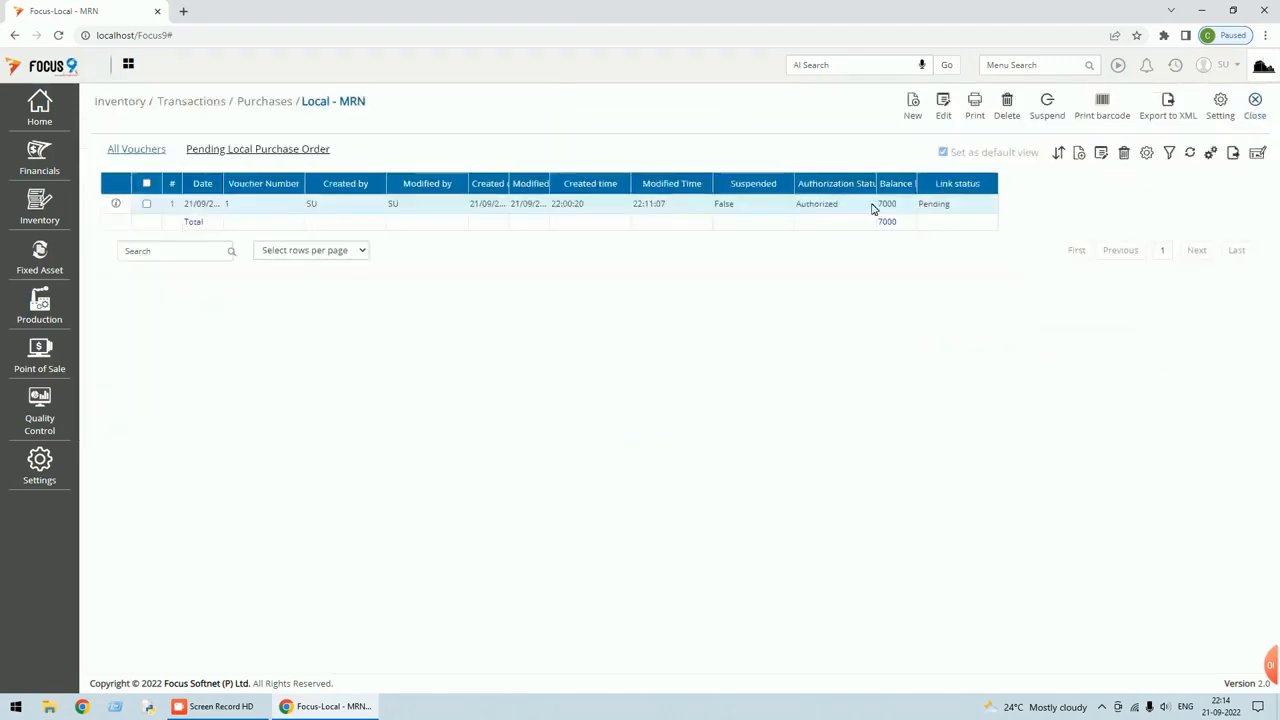
left_click(1225, 117)
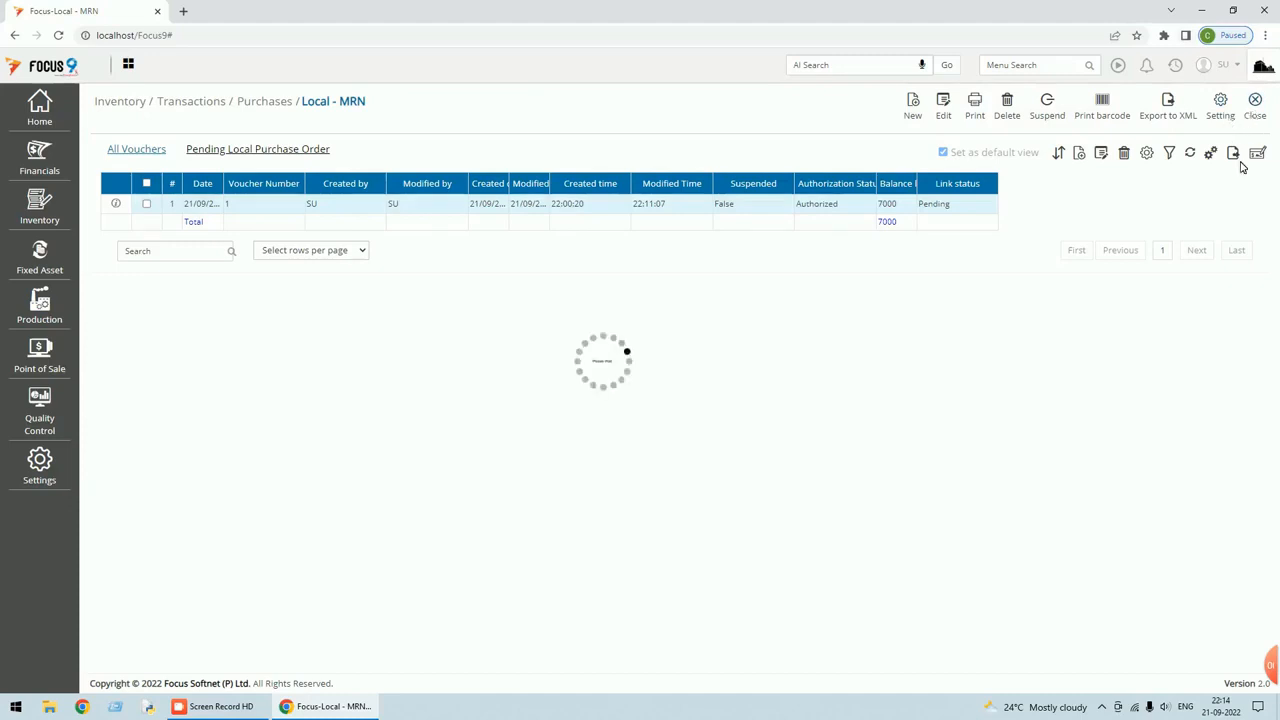
left_click(1269, 142)
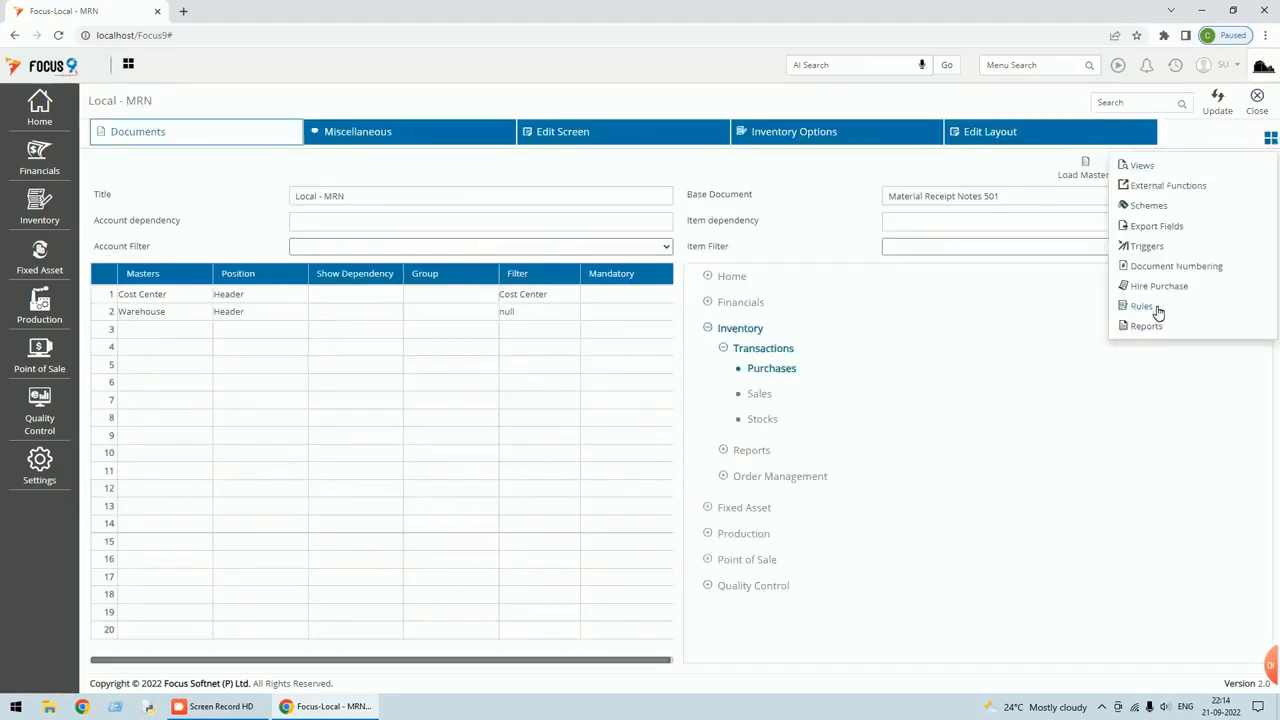
left_click(1143, 167)
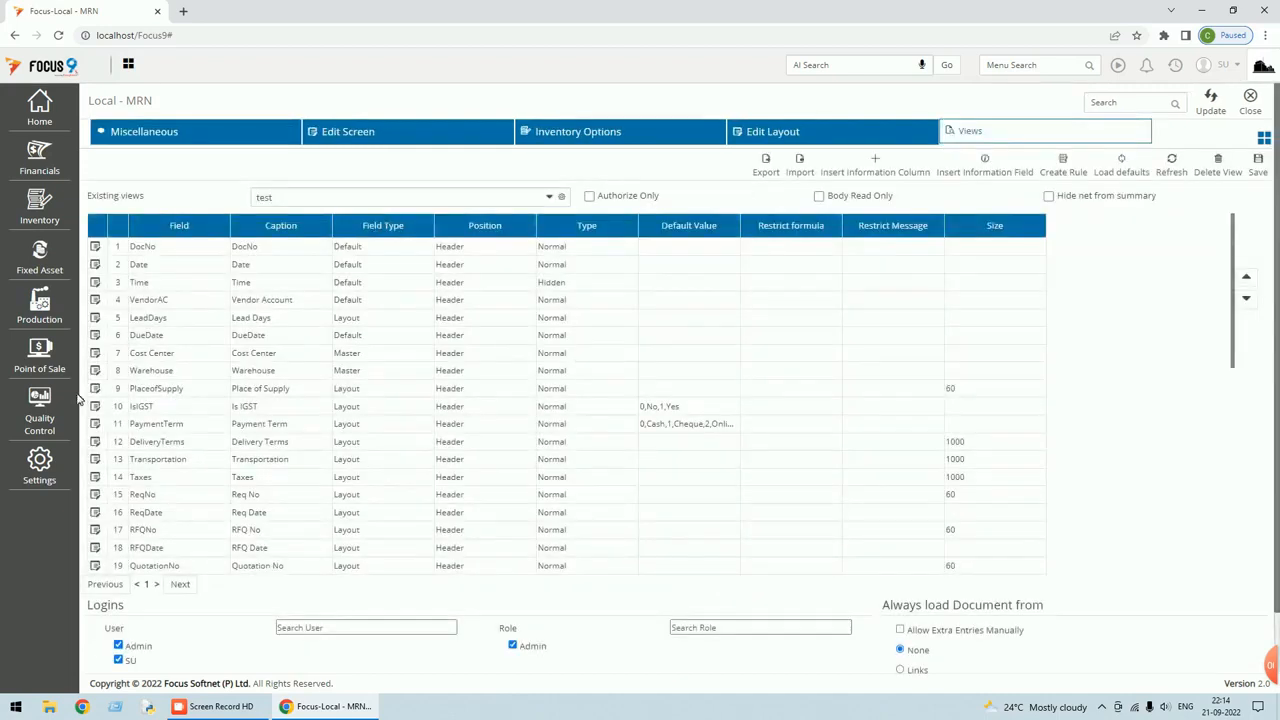
left_click(95, 338)
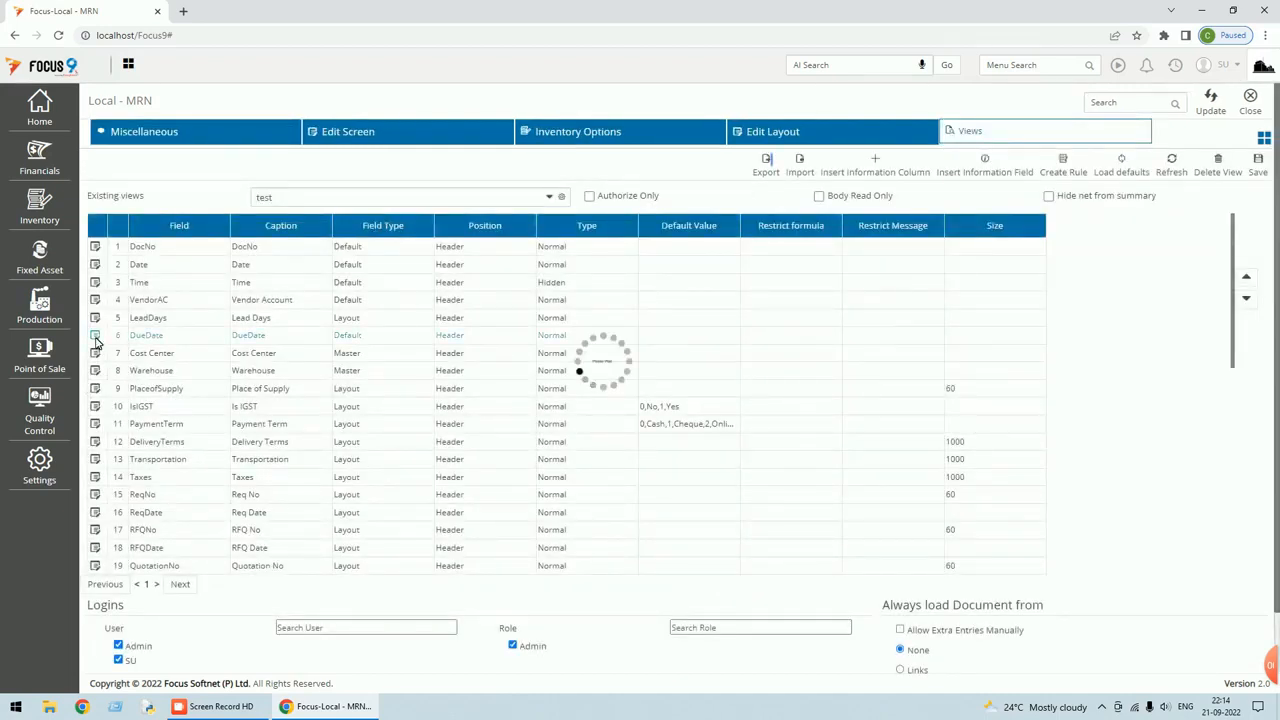
Set DueDate's default value to &#dateadd(dt,LH20), then apply, save and update the MRN settings.
left_click(287, 268)
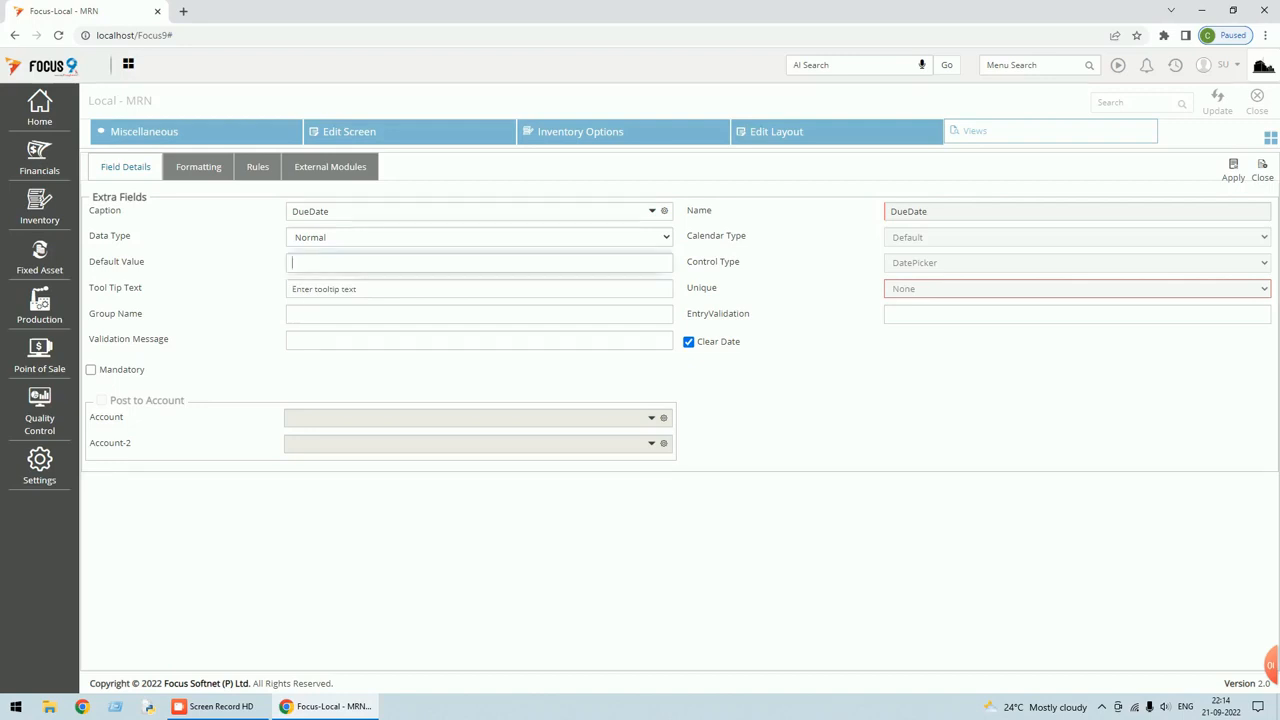
key("ctrl+v")
left_click(1233, 166)
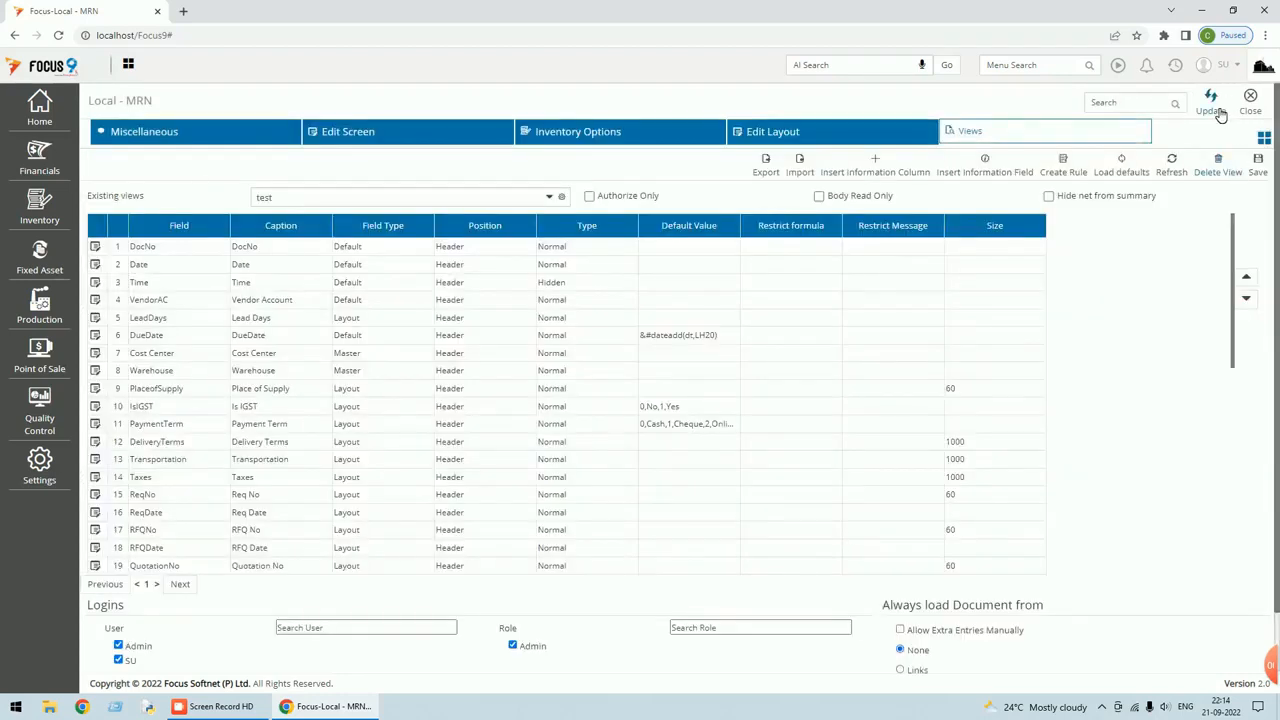
left_click(1262, 170)
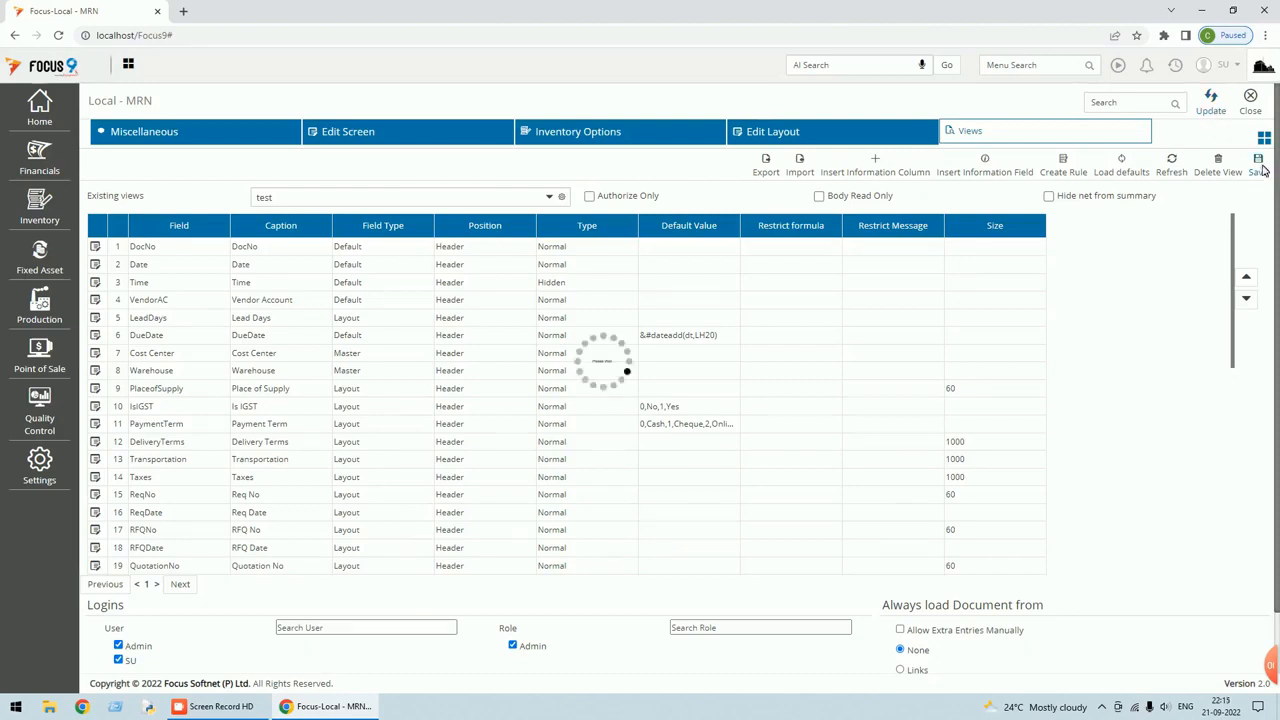
left_click(1211, 104)
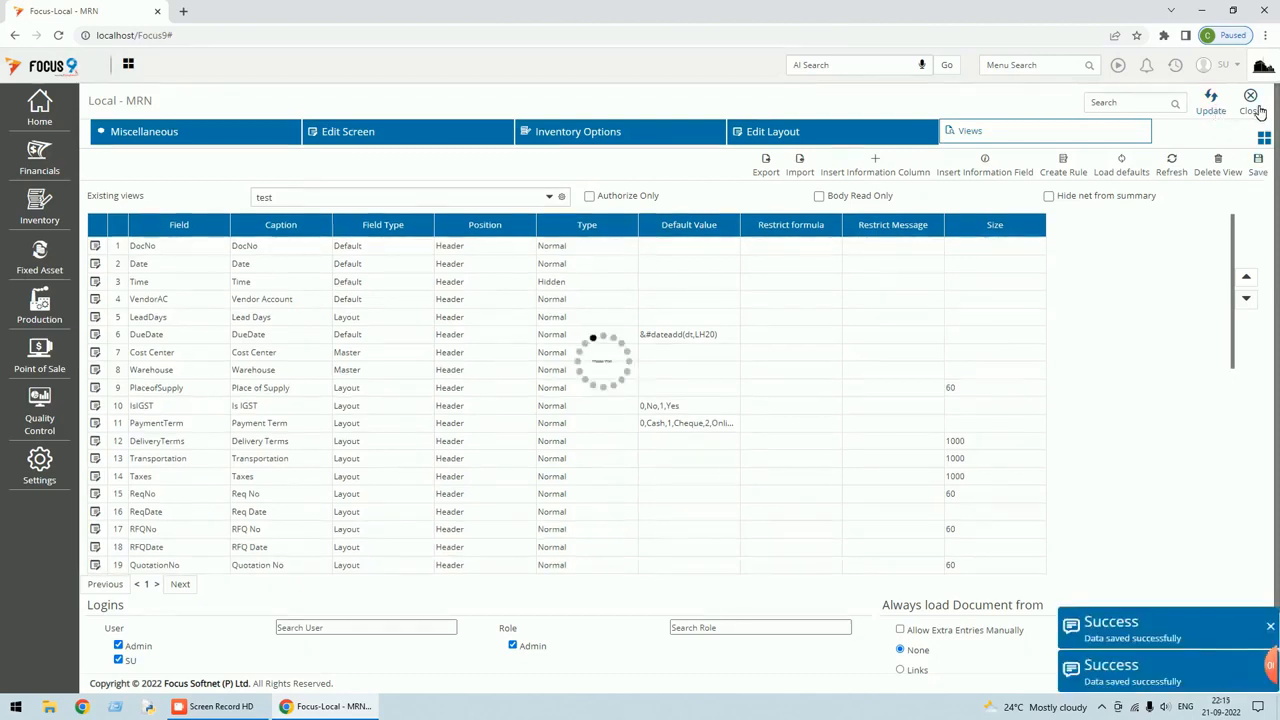
left_click(1252, 110)
left_click(1238, 66)
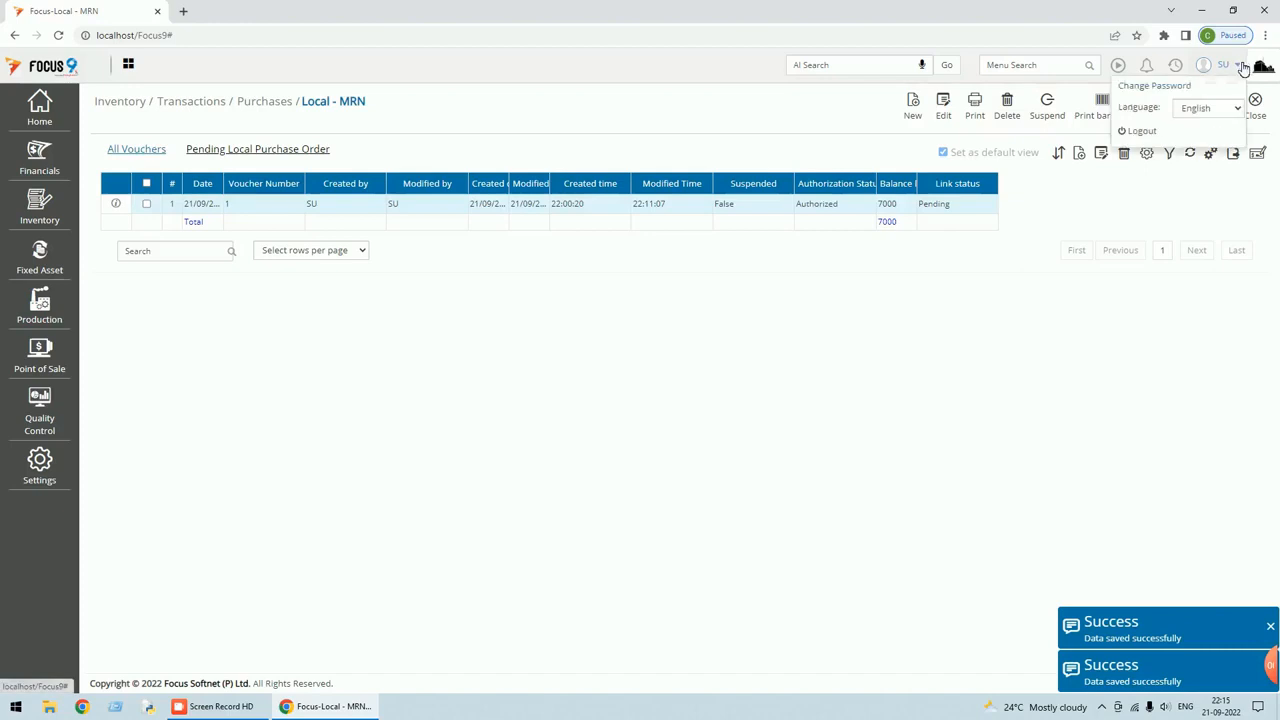
Log out of Focus 9 and sign back in as su with the account password.
left_click(1142, 132)
type("su")
key("Tab")
type("s")
left_click(1030, 420)
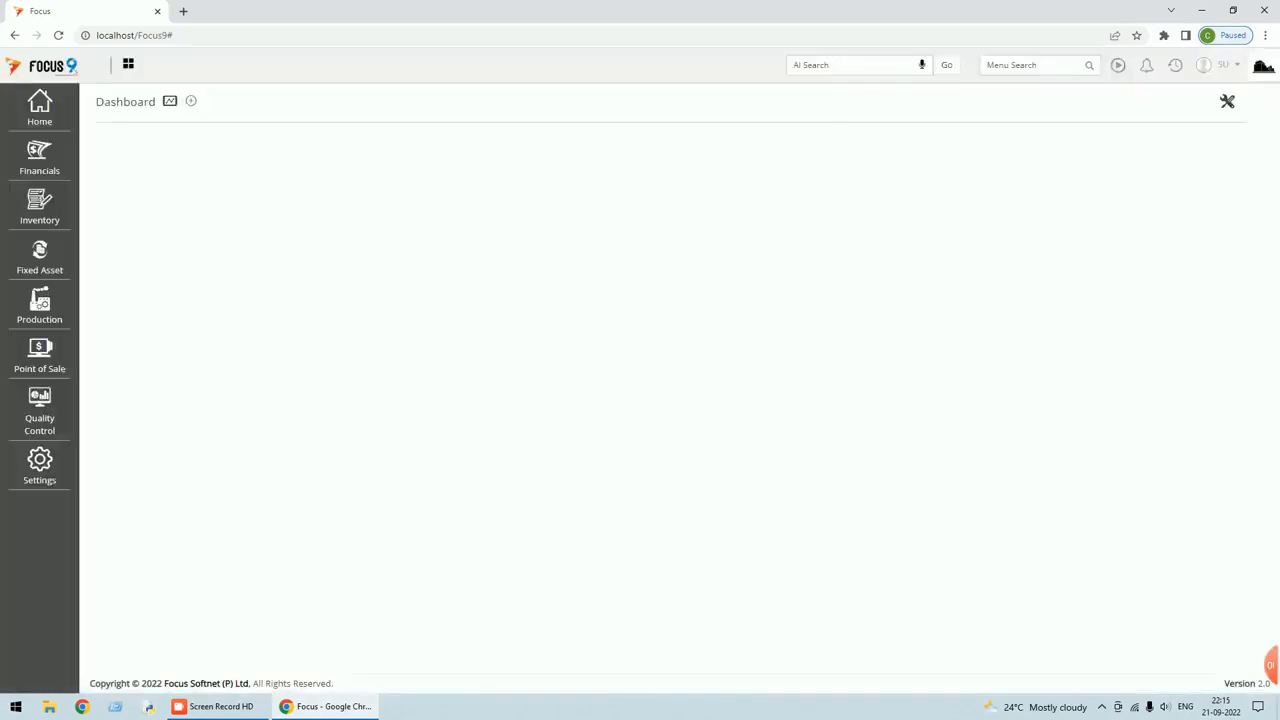
Check the existing Local Purchase Order voucher, then open the Local - MRN voucher list.
left_click(1177, 66)
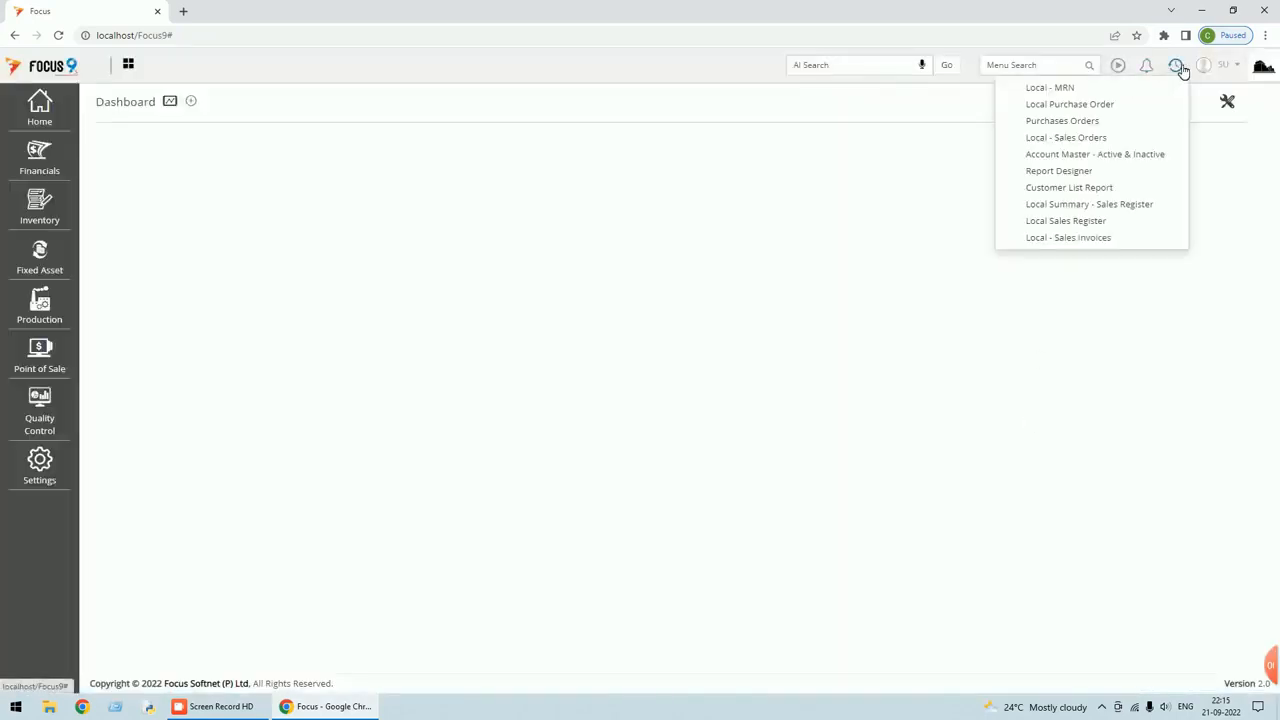
left_click(1066, 105)
left_click(918, 116)
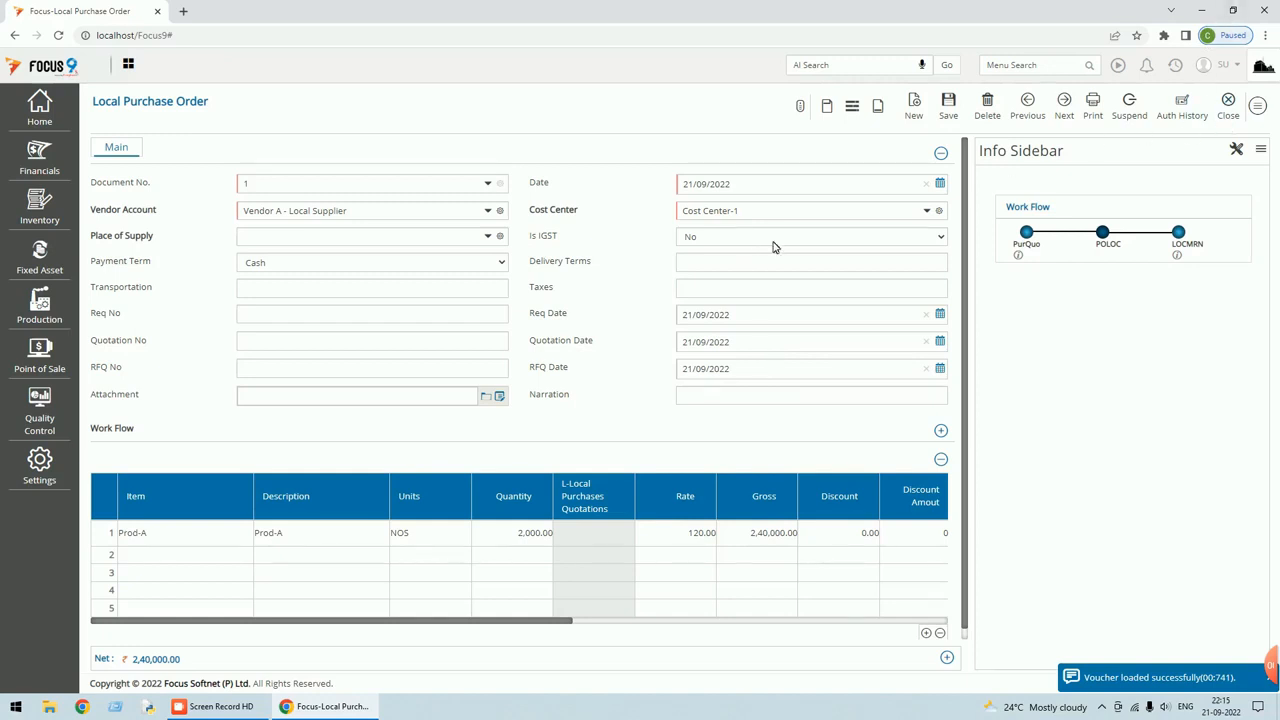
left_click(1230, 112)
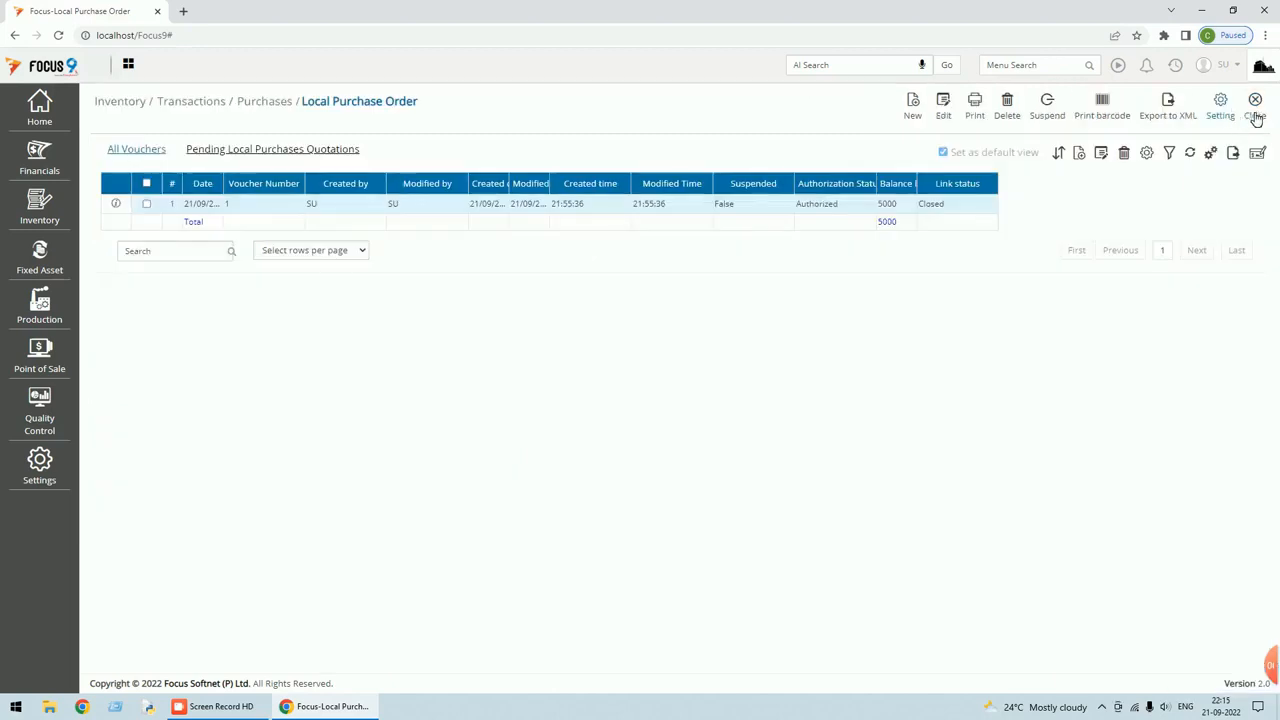
left_click(1254, 112)
left_click(1175, 68)
left_click(1068, 106)
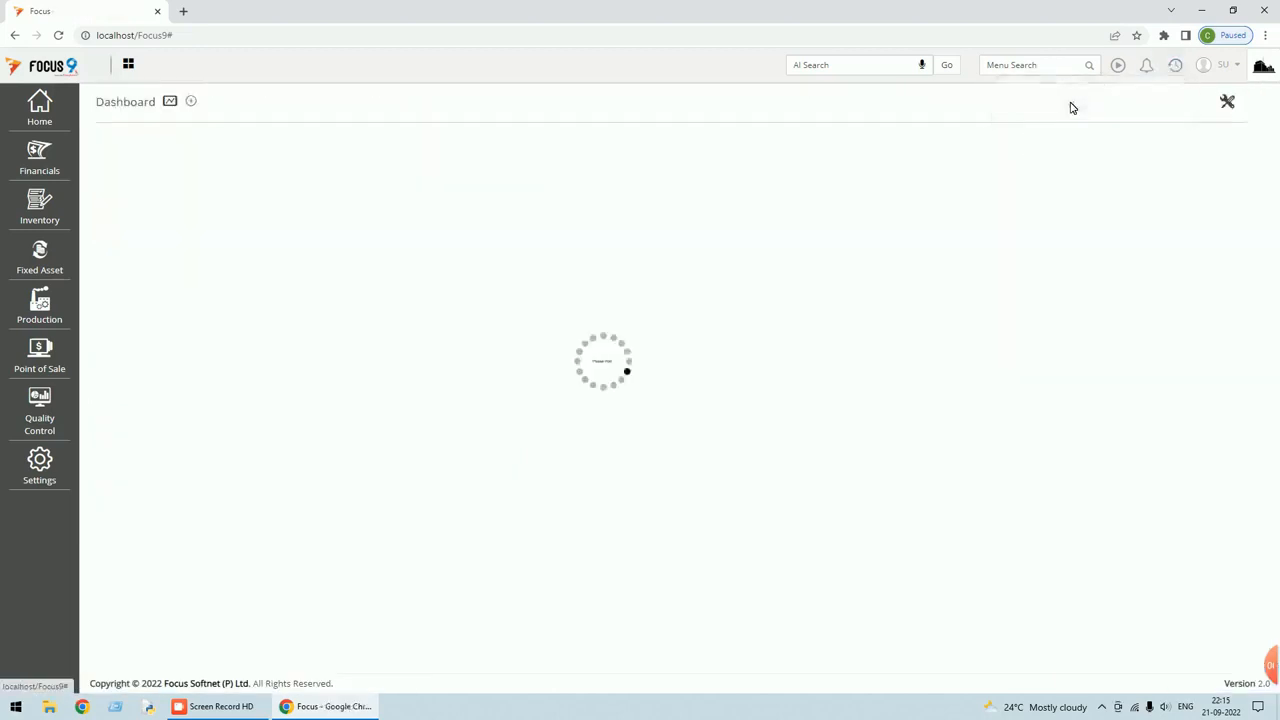
On MRN voucher 1, try Lead Days 7, 14, then 4 (DueDate 25/09/2022), and close unsaved.
double_click(846, 206)
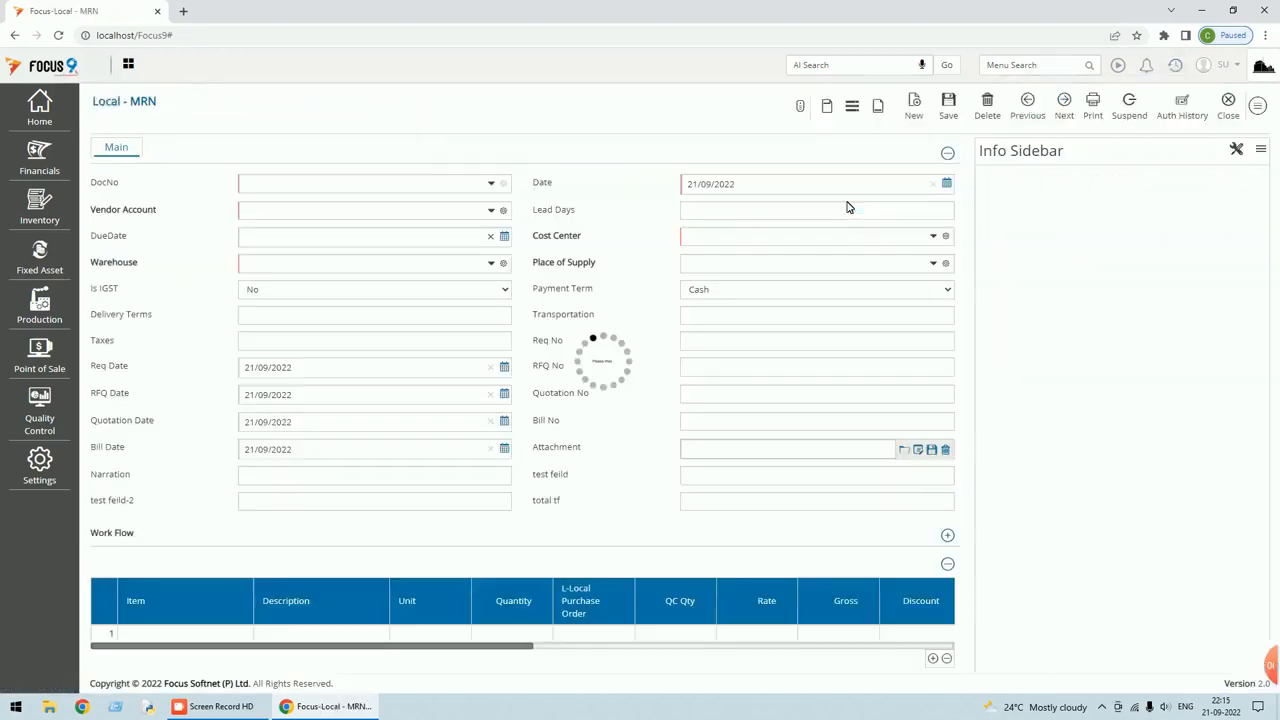
left_click(937, 210)
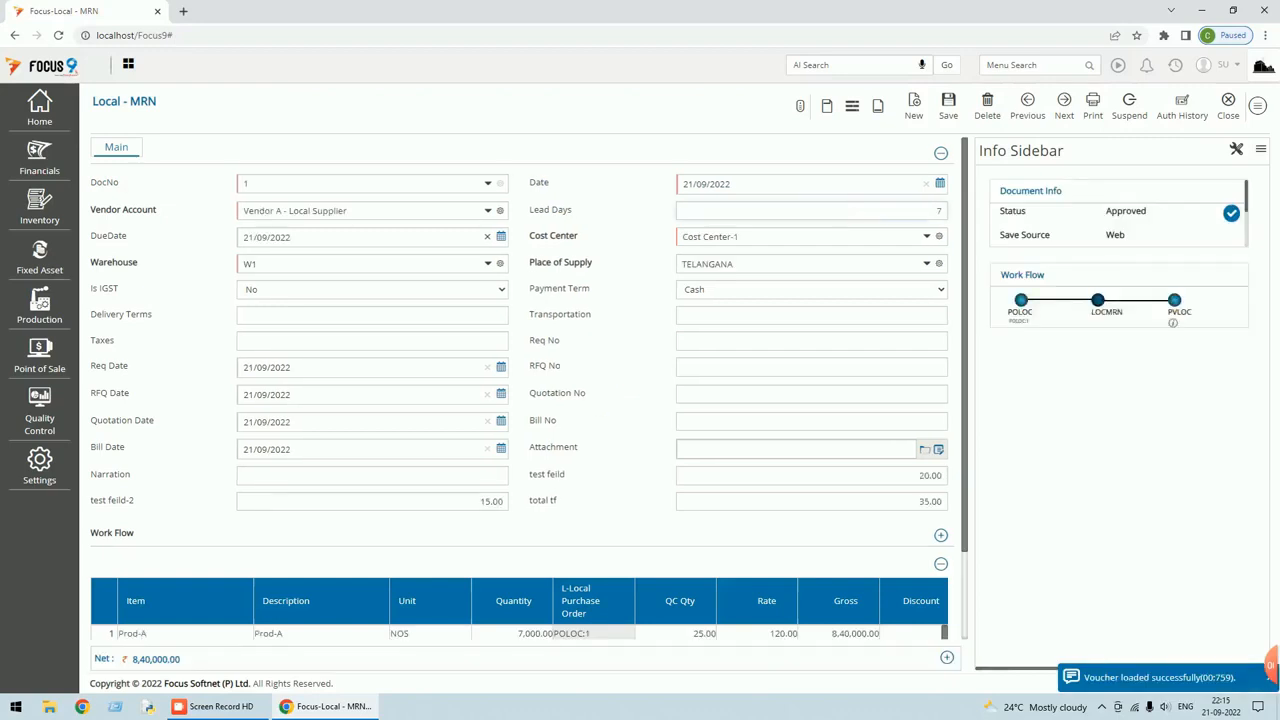
key("Tab")
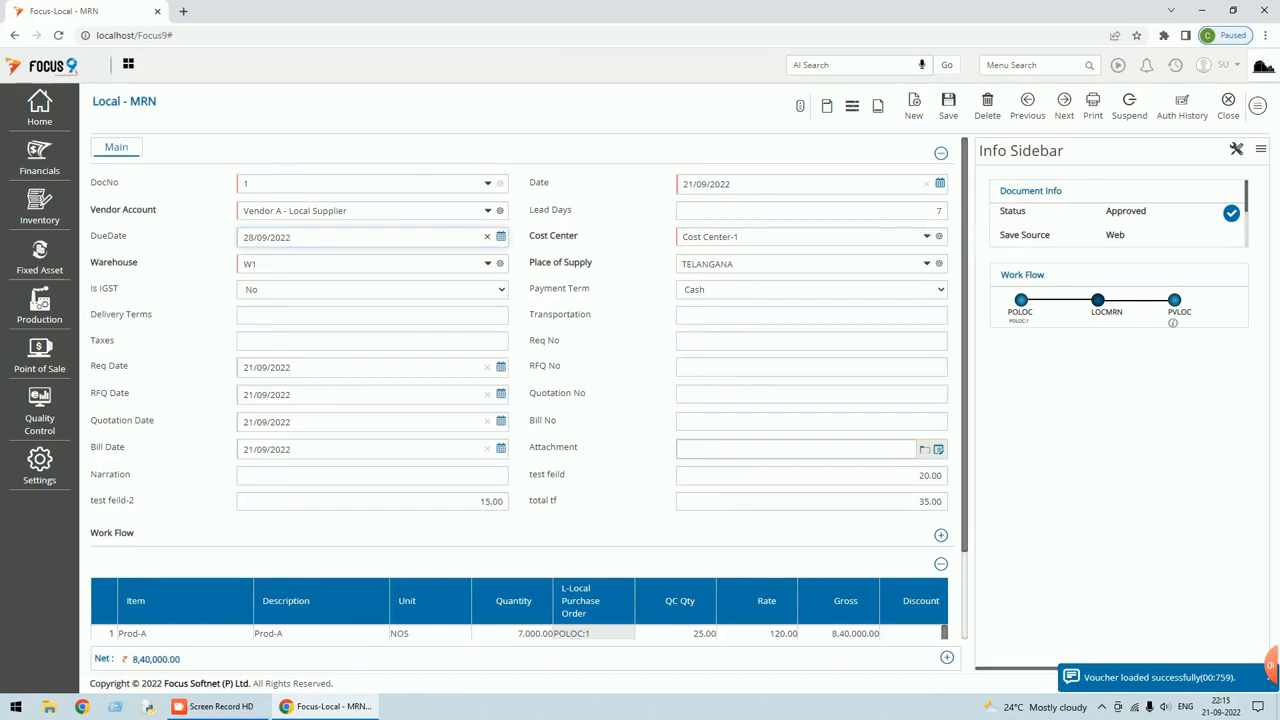
left_click(811, 210)
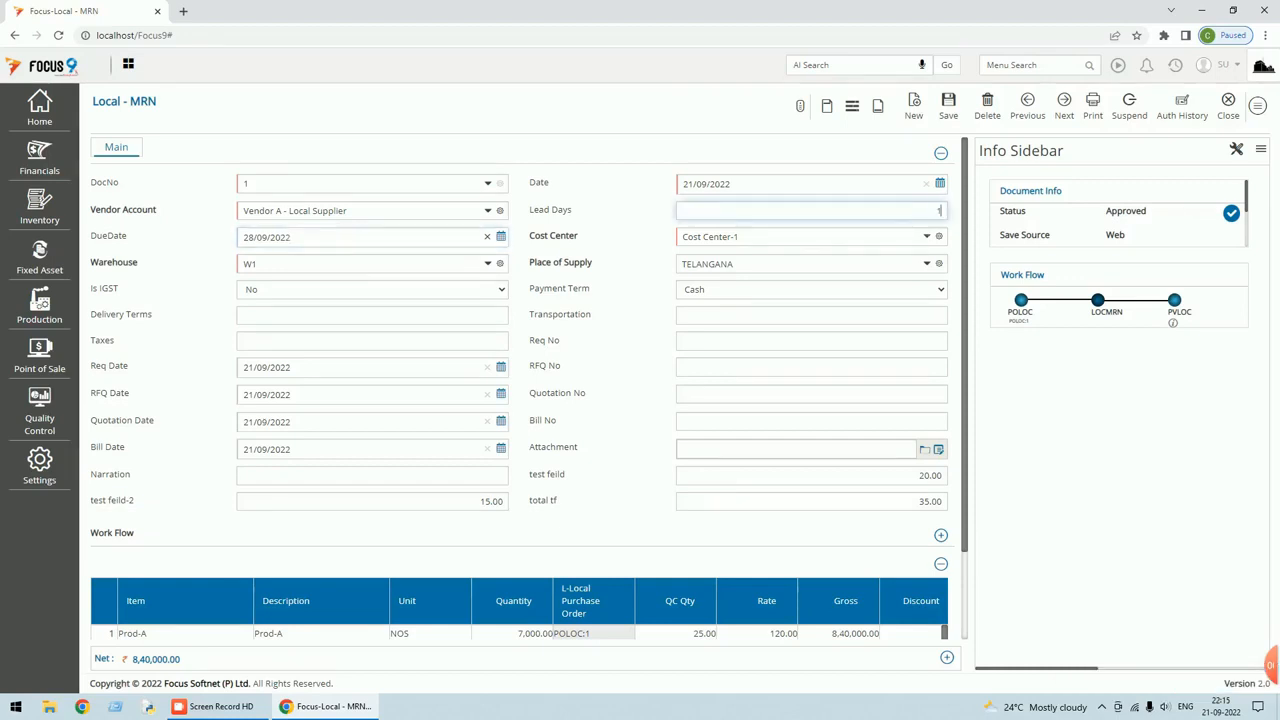
left_click(290, 237)
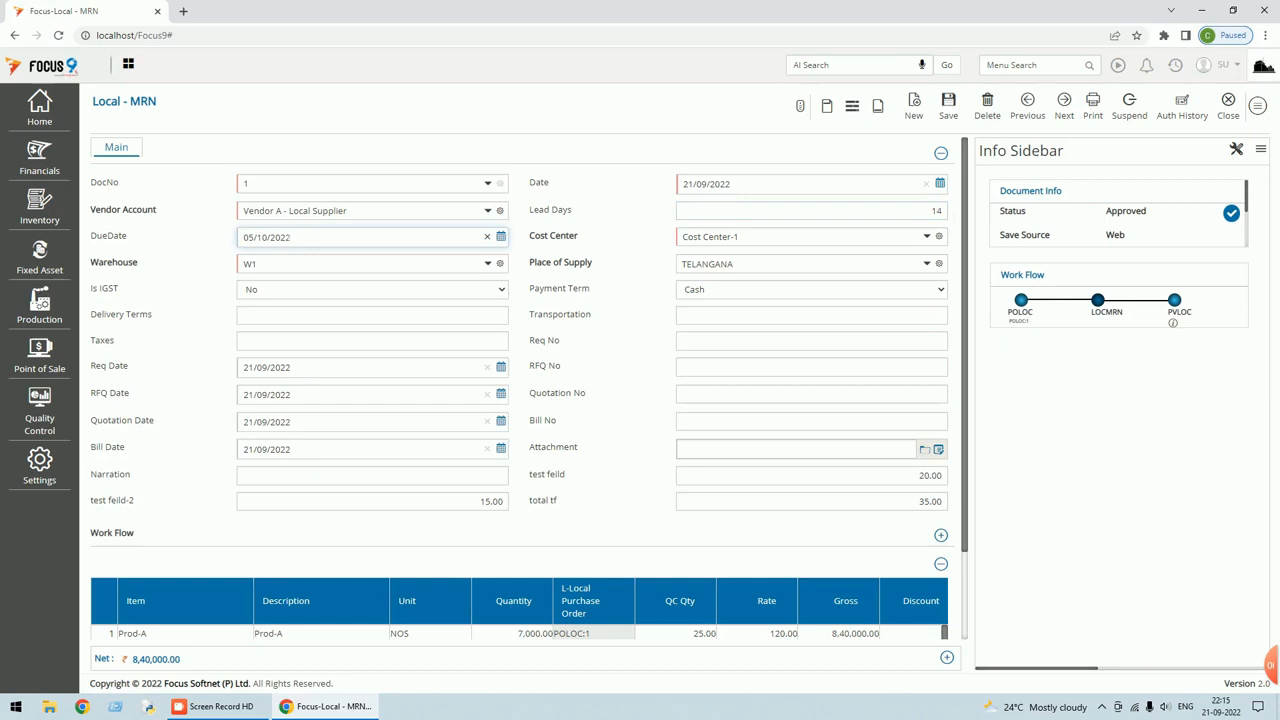
left_click_drag(926, 210, 958, 225)
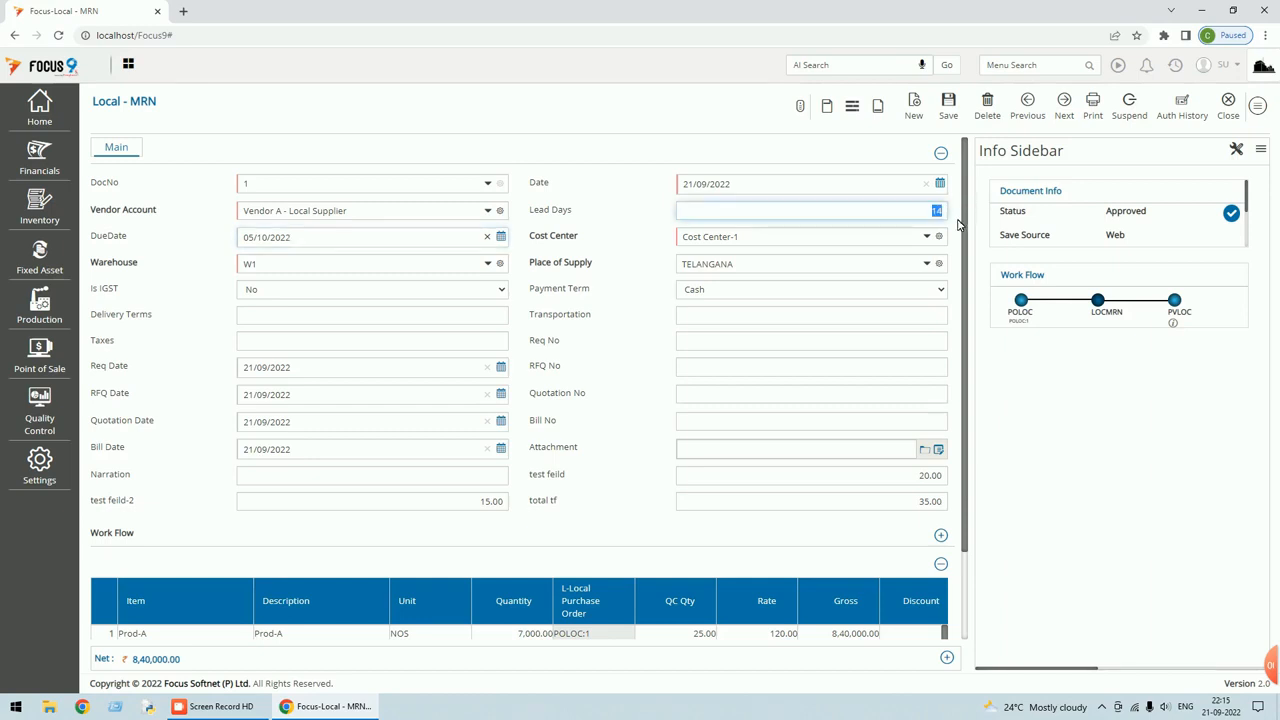
type("4")
key("Tab")
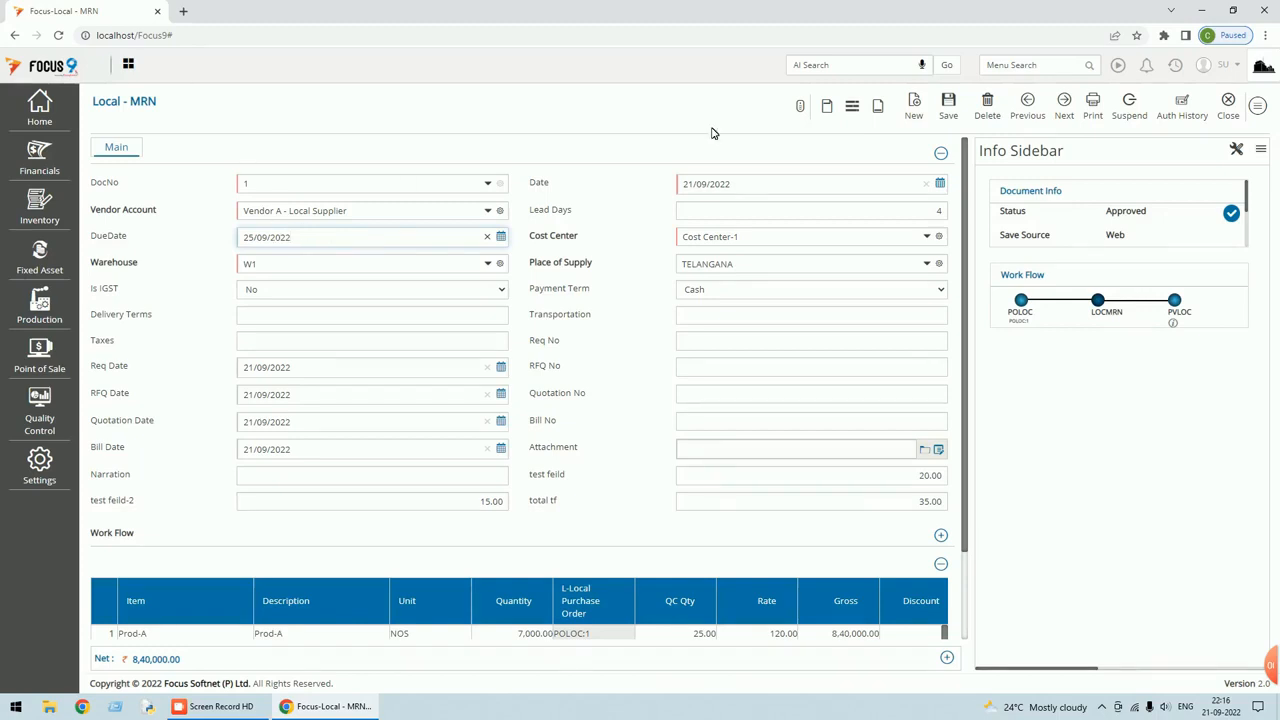
left_click(1230, 106)
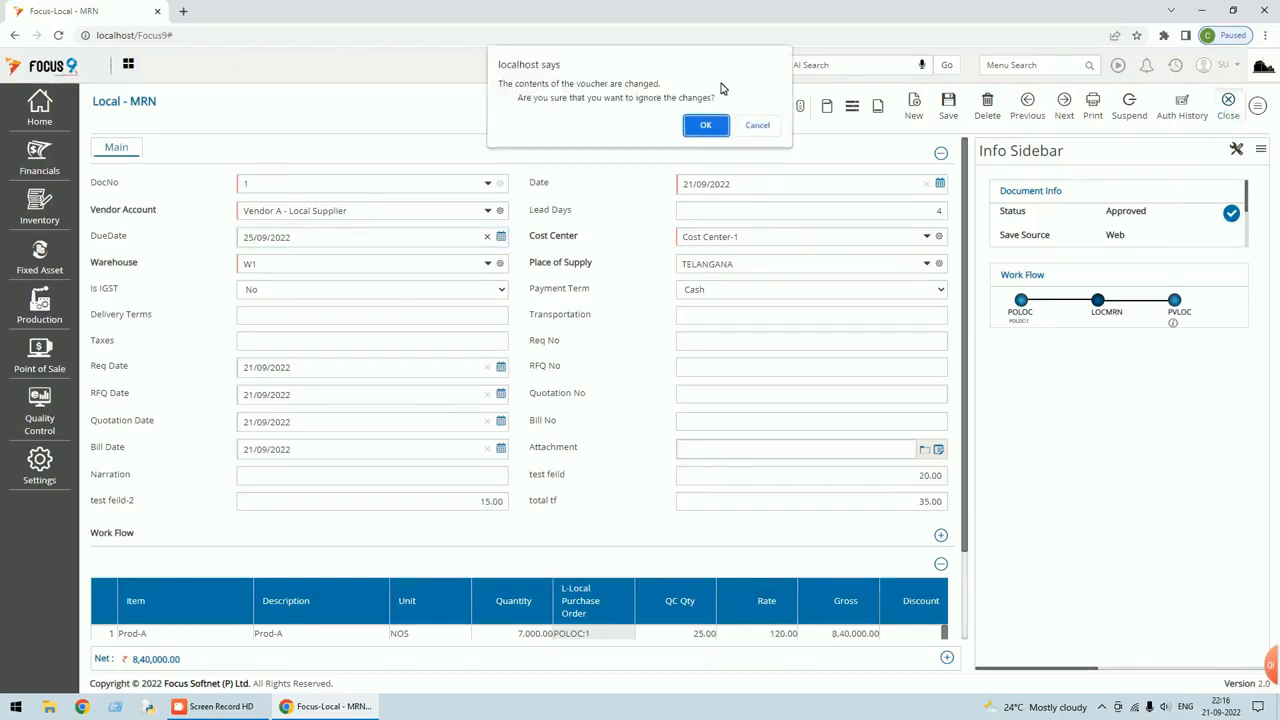
Confirm ignoring the MRN voucher changes and close the Local - MRN voucher list.
left_click(706, 126)
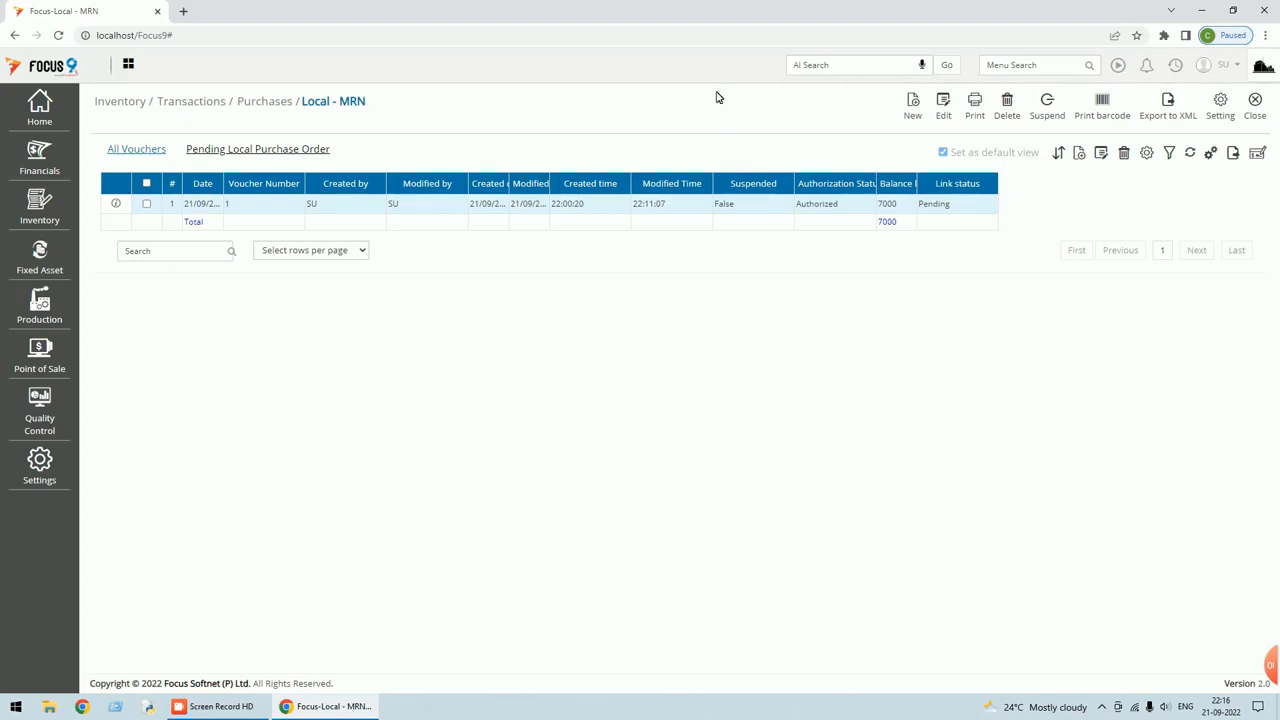
left_click(1261, 112)
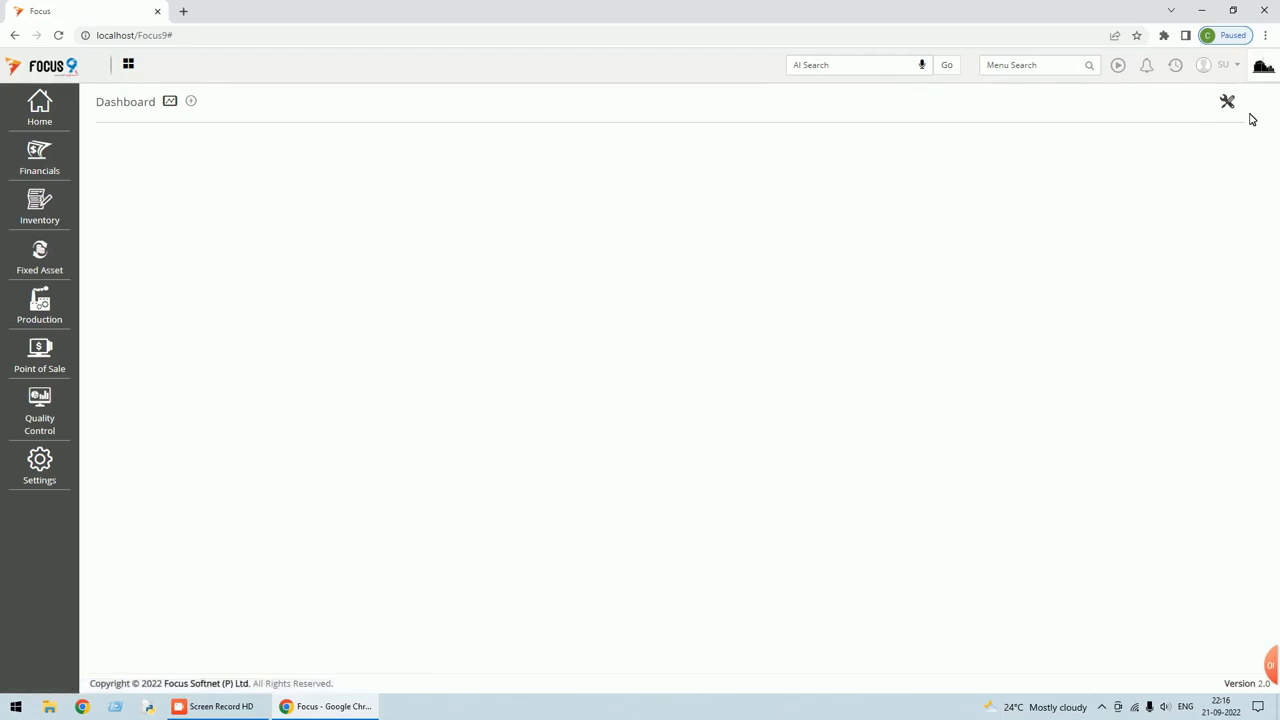